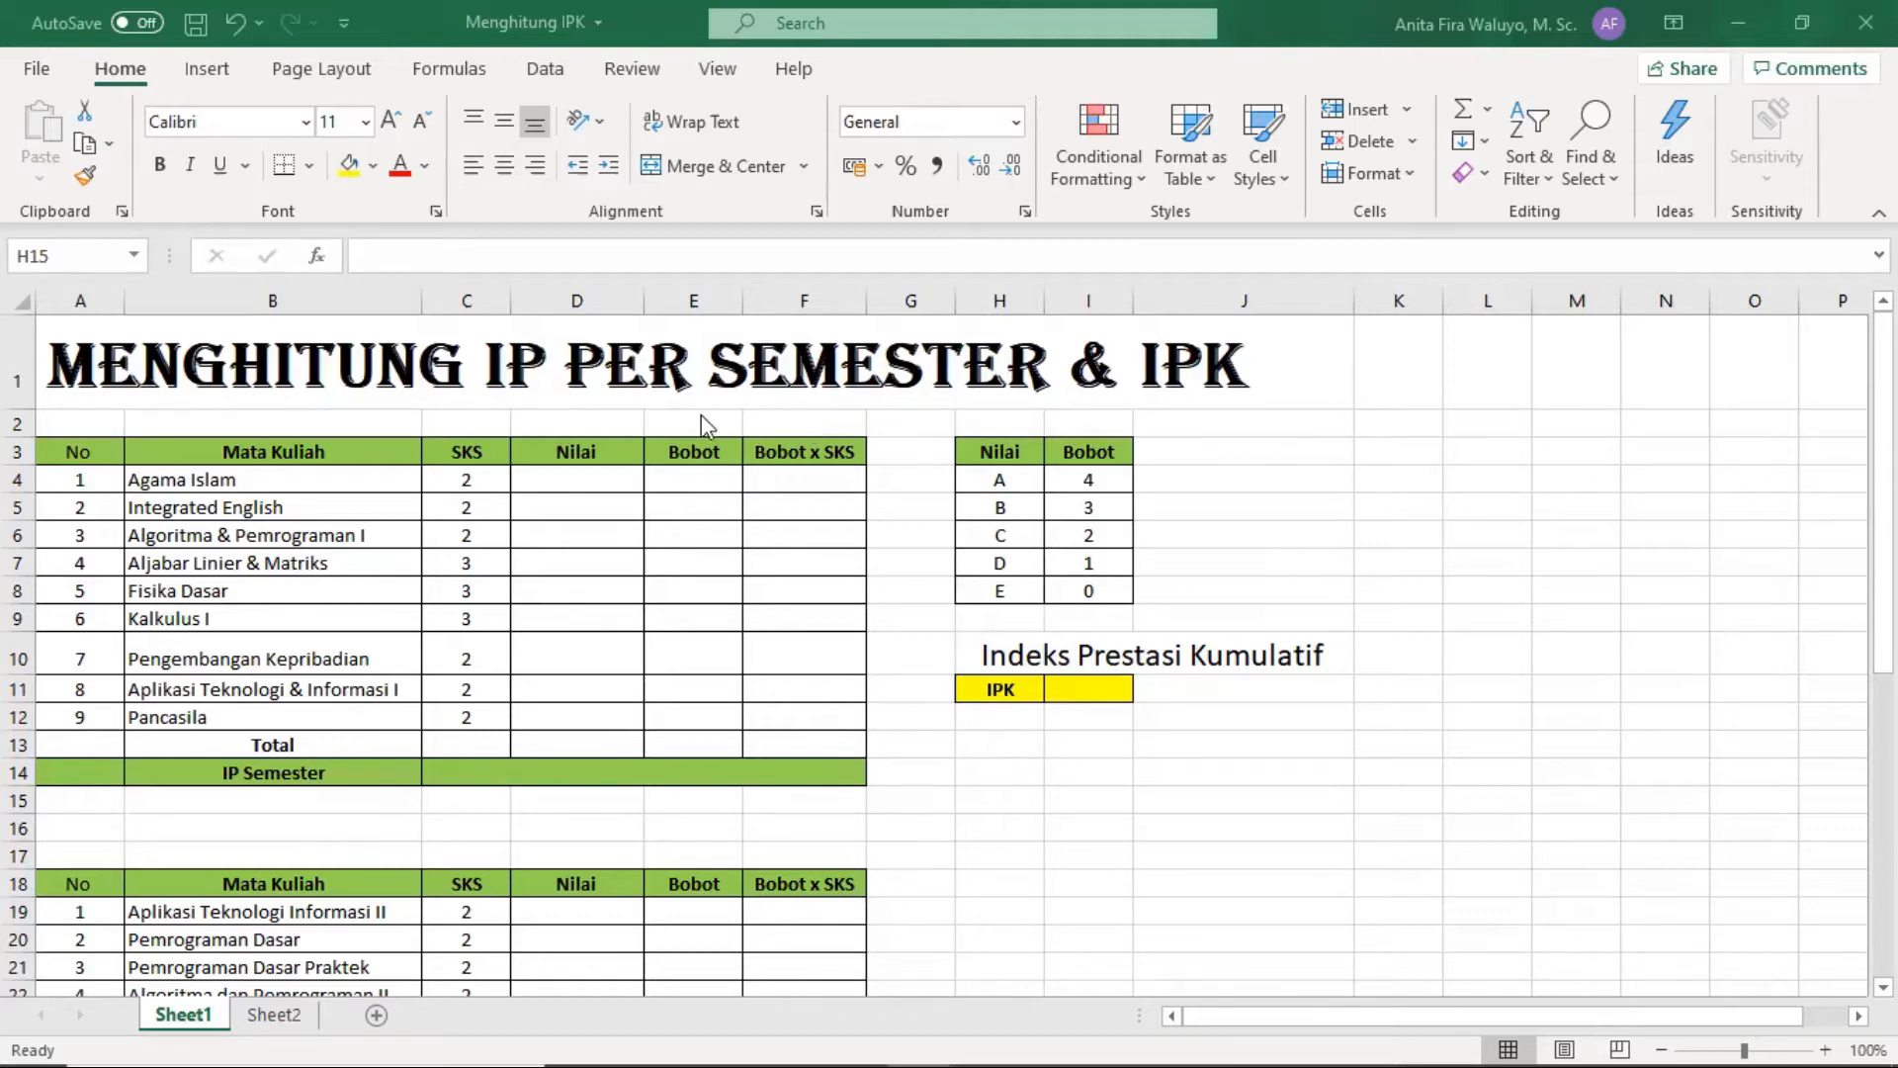
# Examine the worksheet's layout and the reference table that maps each Nilai letter to its Bobot.
pyautogui.scroll(-4, 487, 534)
pyautogui.scroll(3, 488, 534)
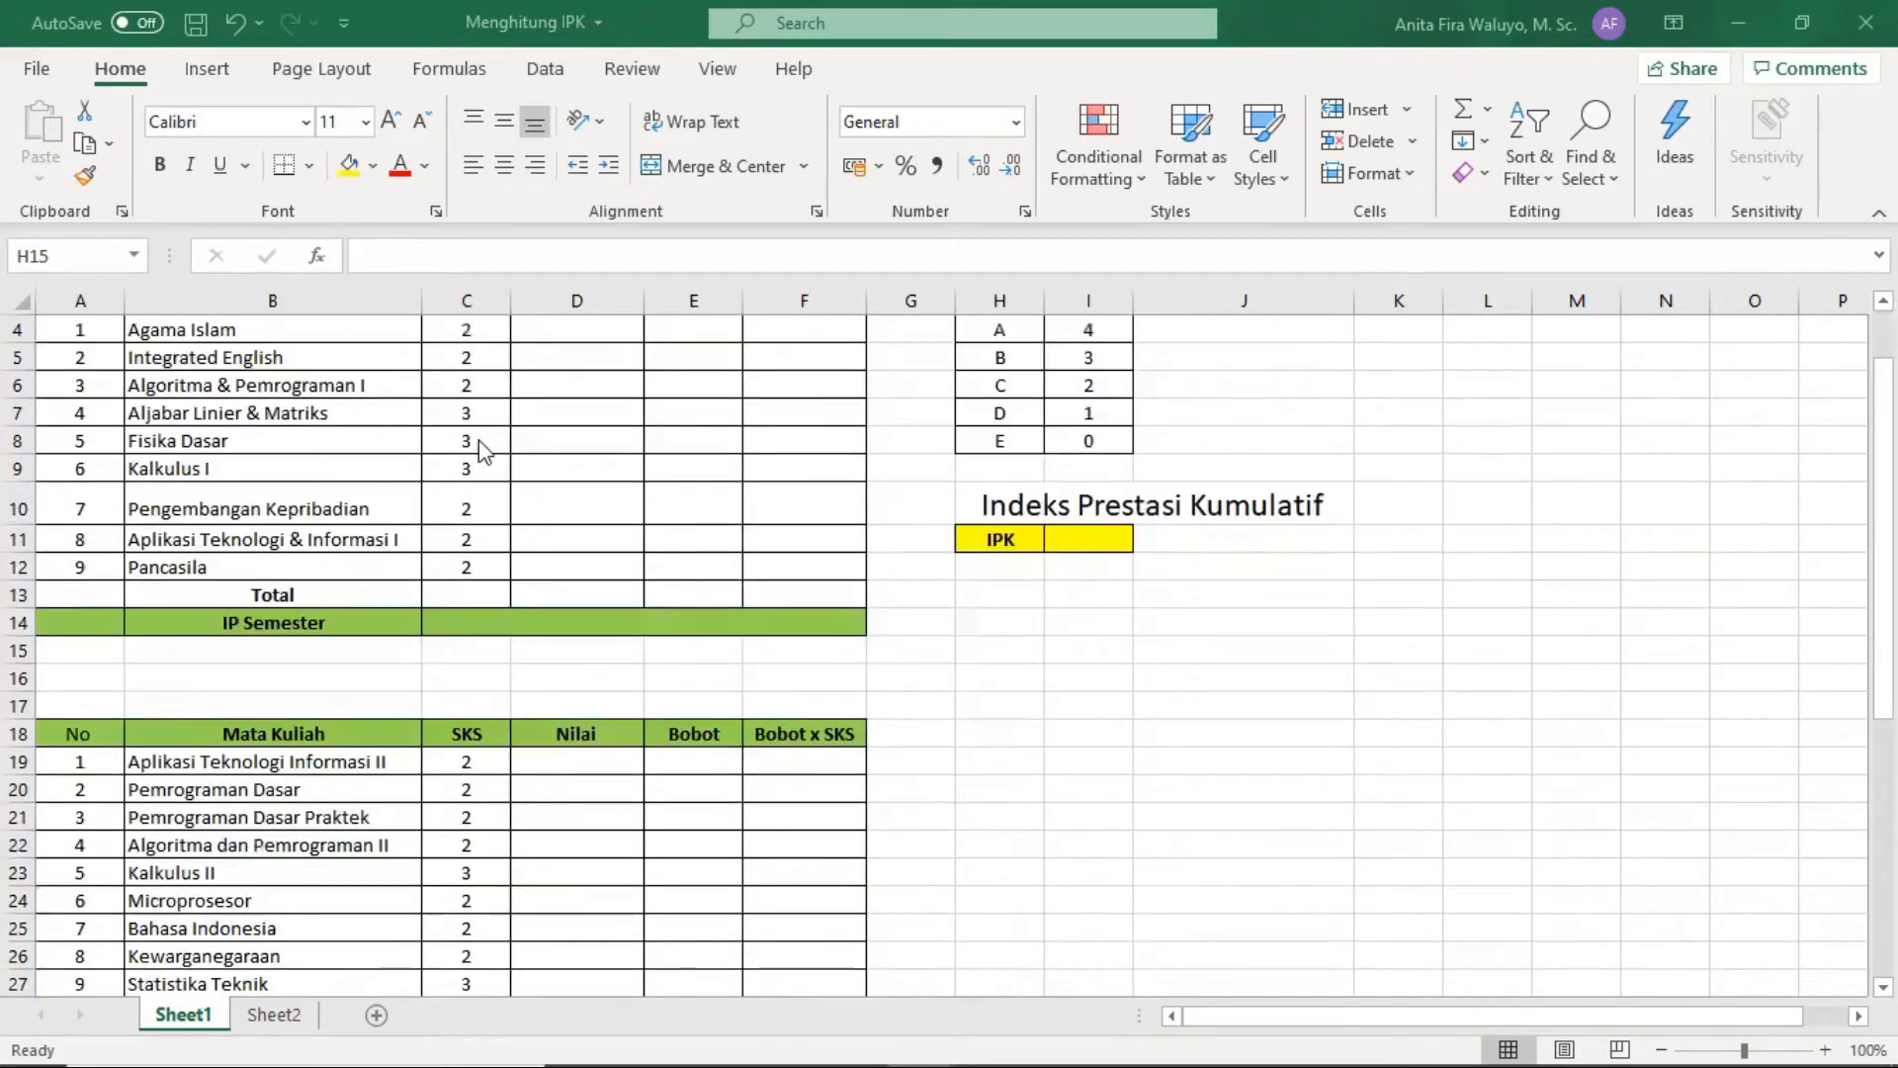
pyautogui.scroll(1, 478, 441)
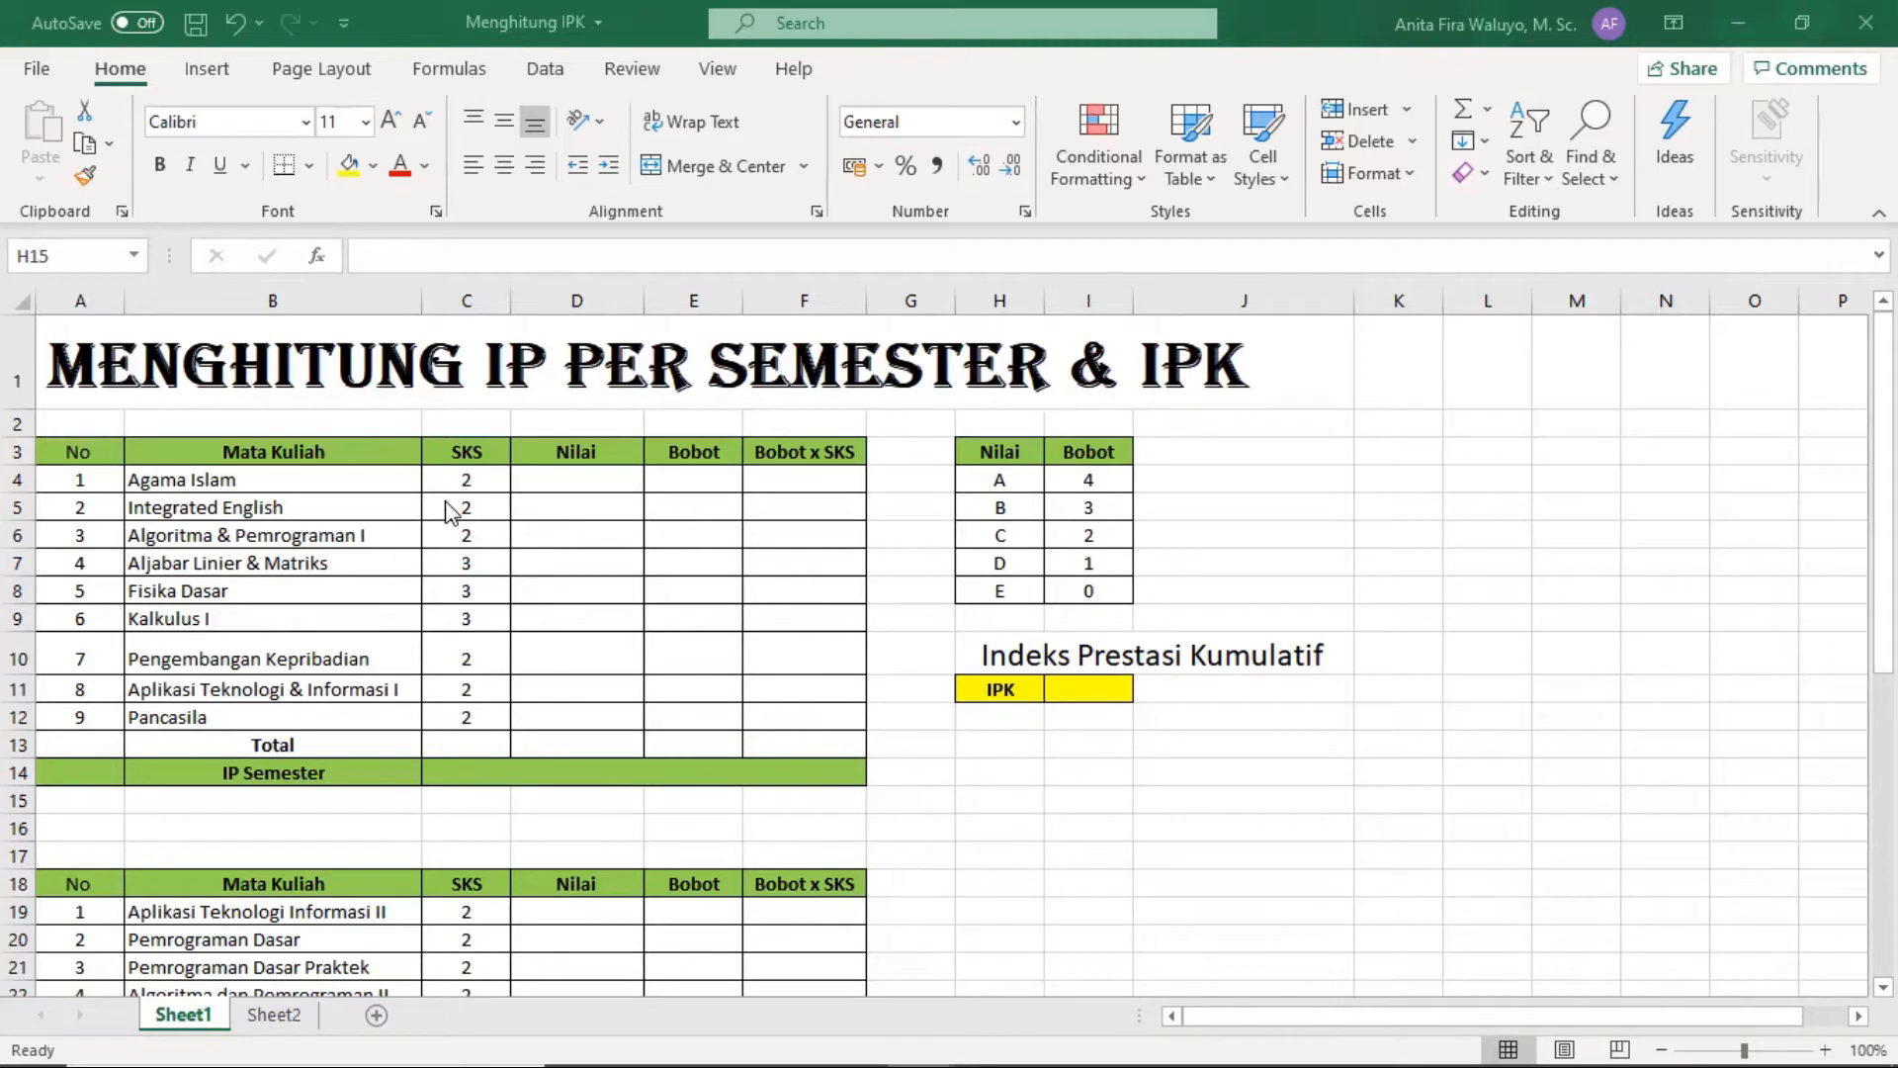
pyautogui.click(1010, 446)
pyautogui.click(1066, 451)
pyautogui.click(1031, 452)
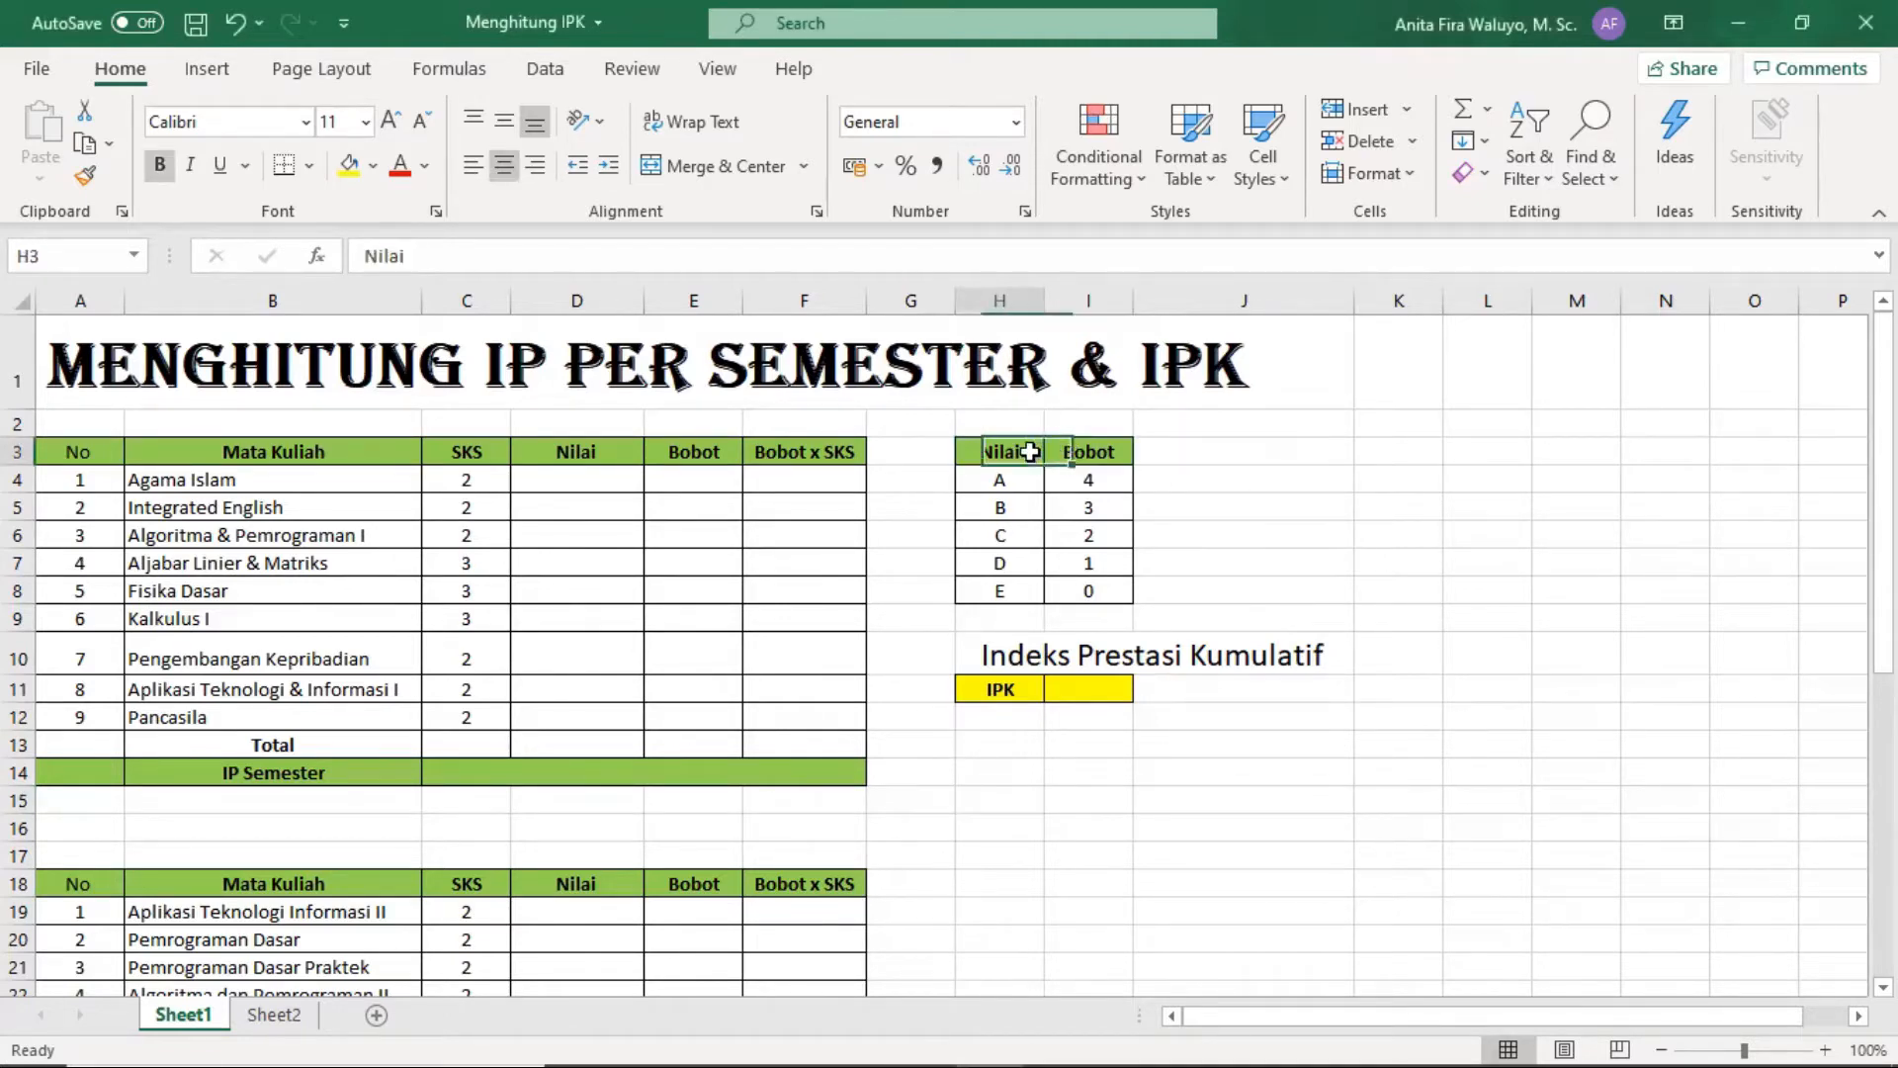
pyautogui.moveTo(1030, 451); pyautogui.dragTo(1050, 583)
pyautogui.click(1005, 509)
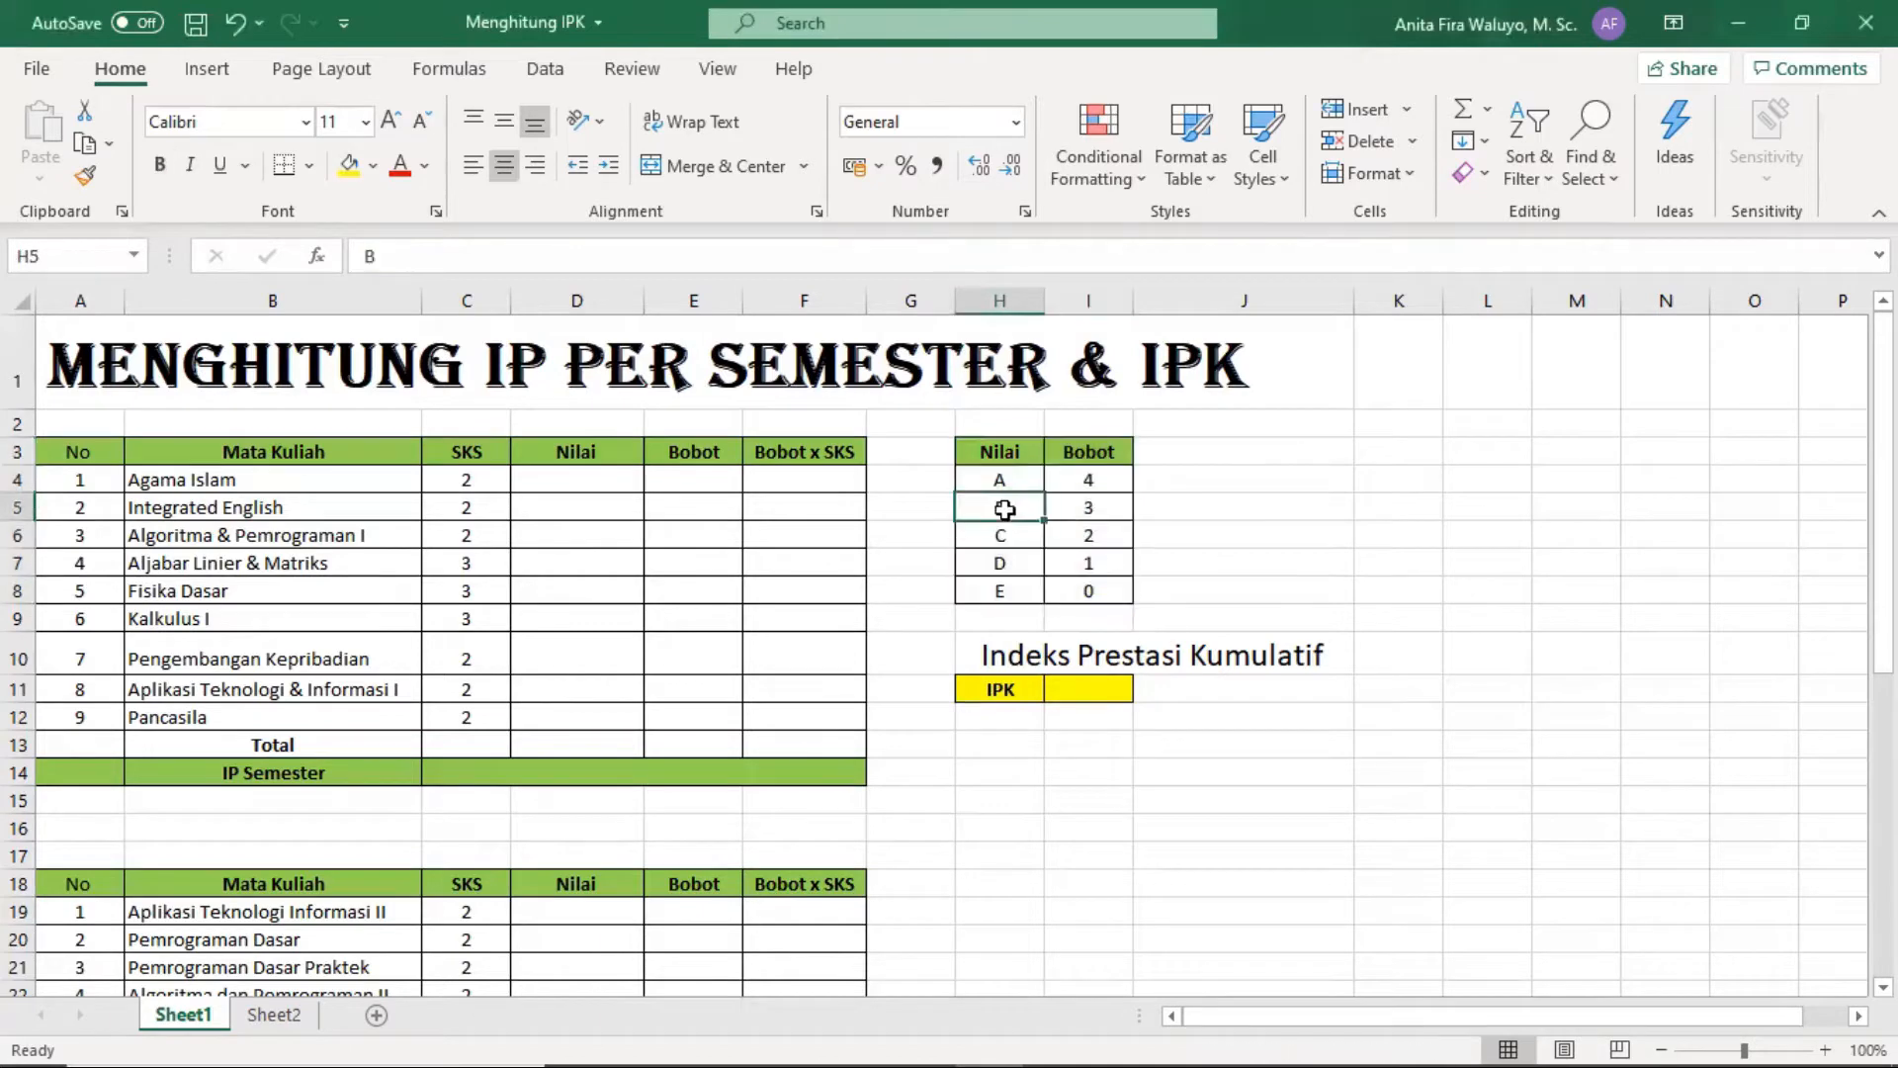
pyautogui.click(1079, 480)
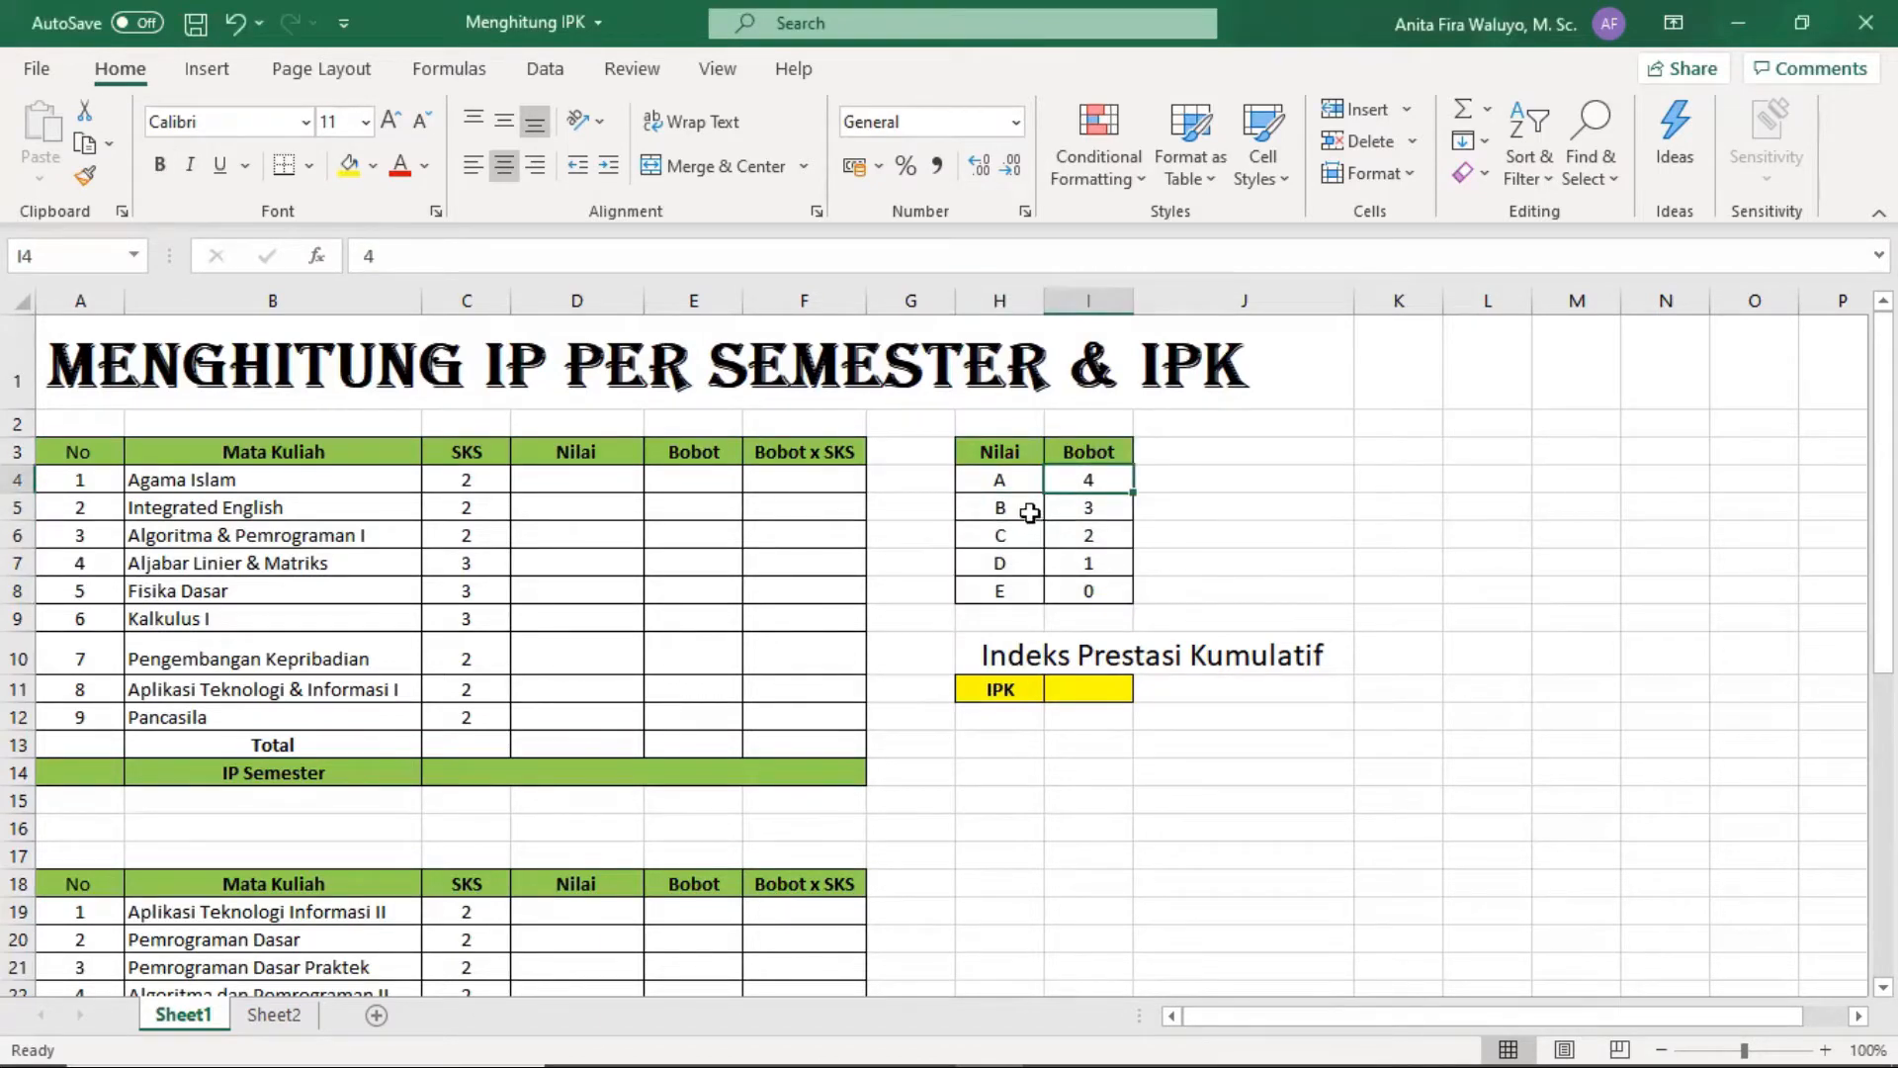
pyautogui.click(1085, 510)
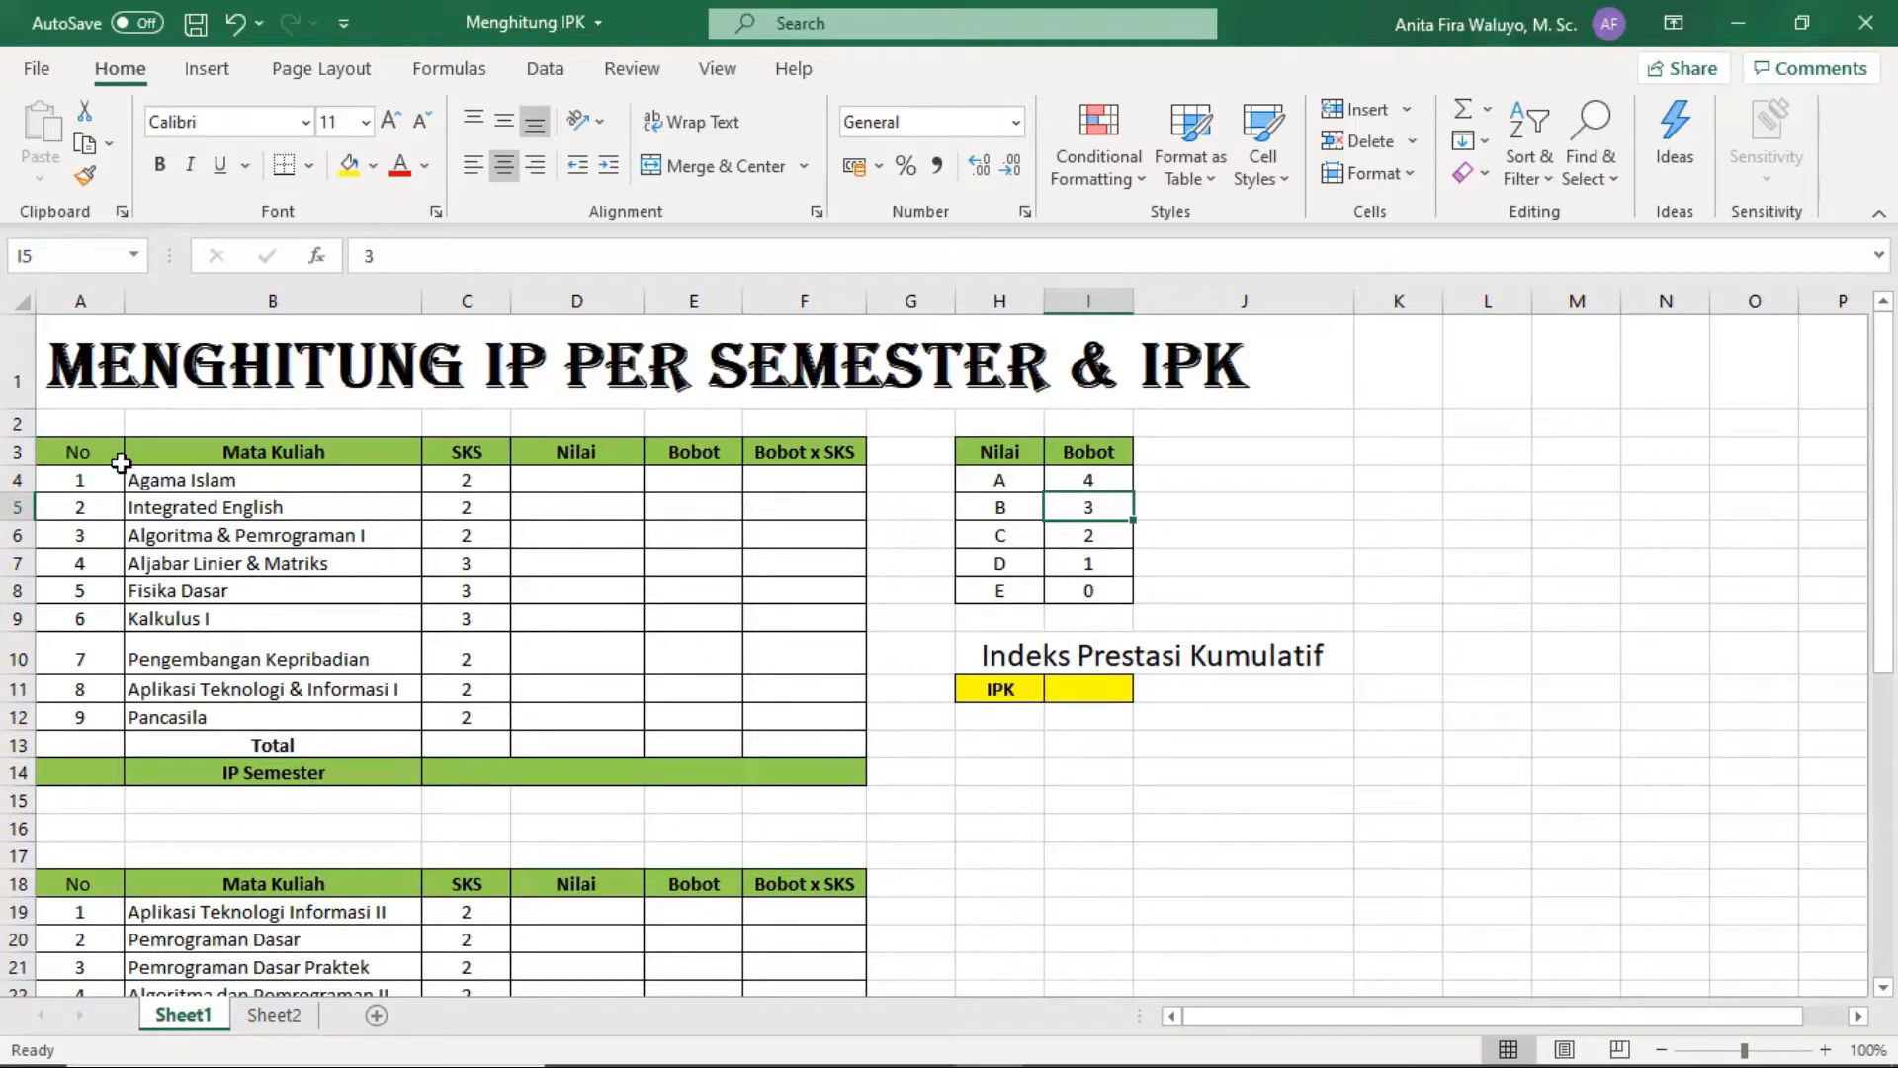
# Review the two semester course tables, including the Mata Kuliah, Nilai and Bobot x SKS columns.
pyautogui.scroll(-3, 269, 454)
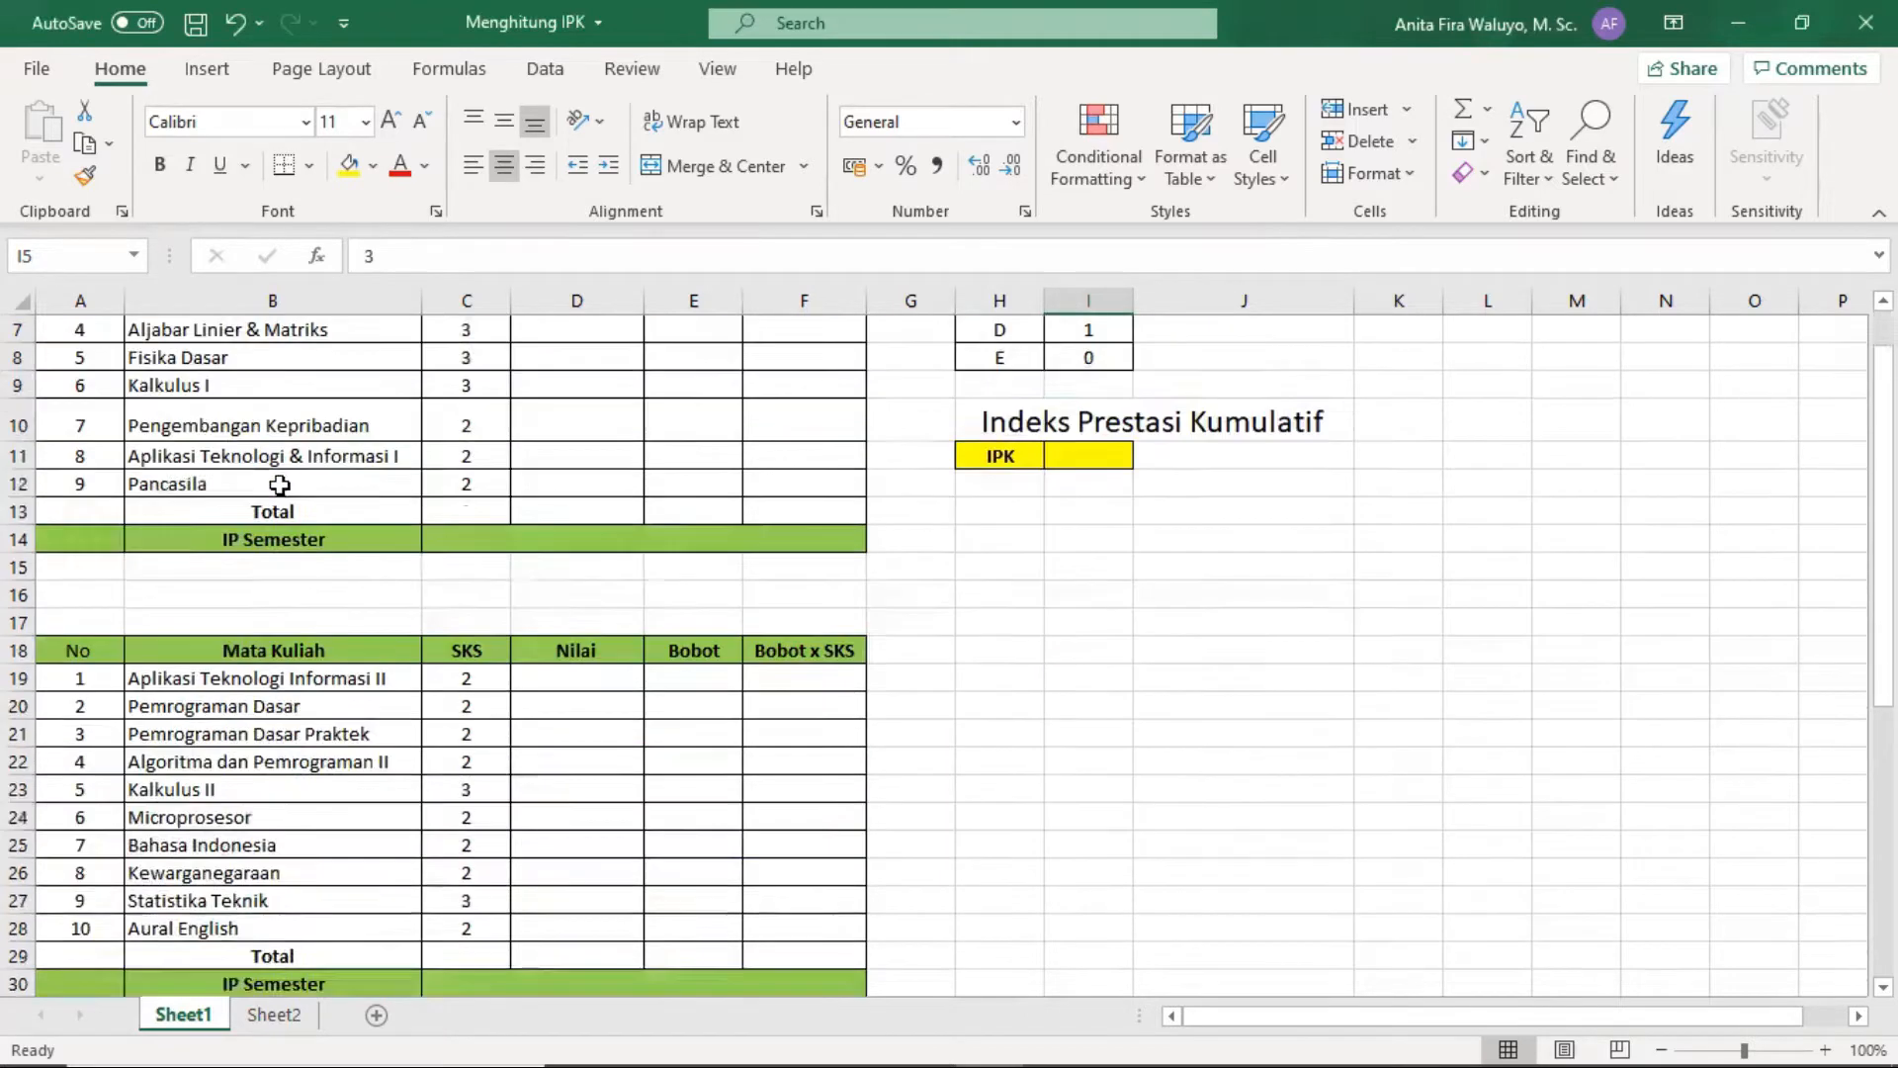
pyautogui.scroll(3, 277, 489)
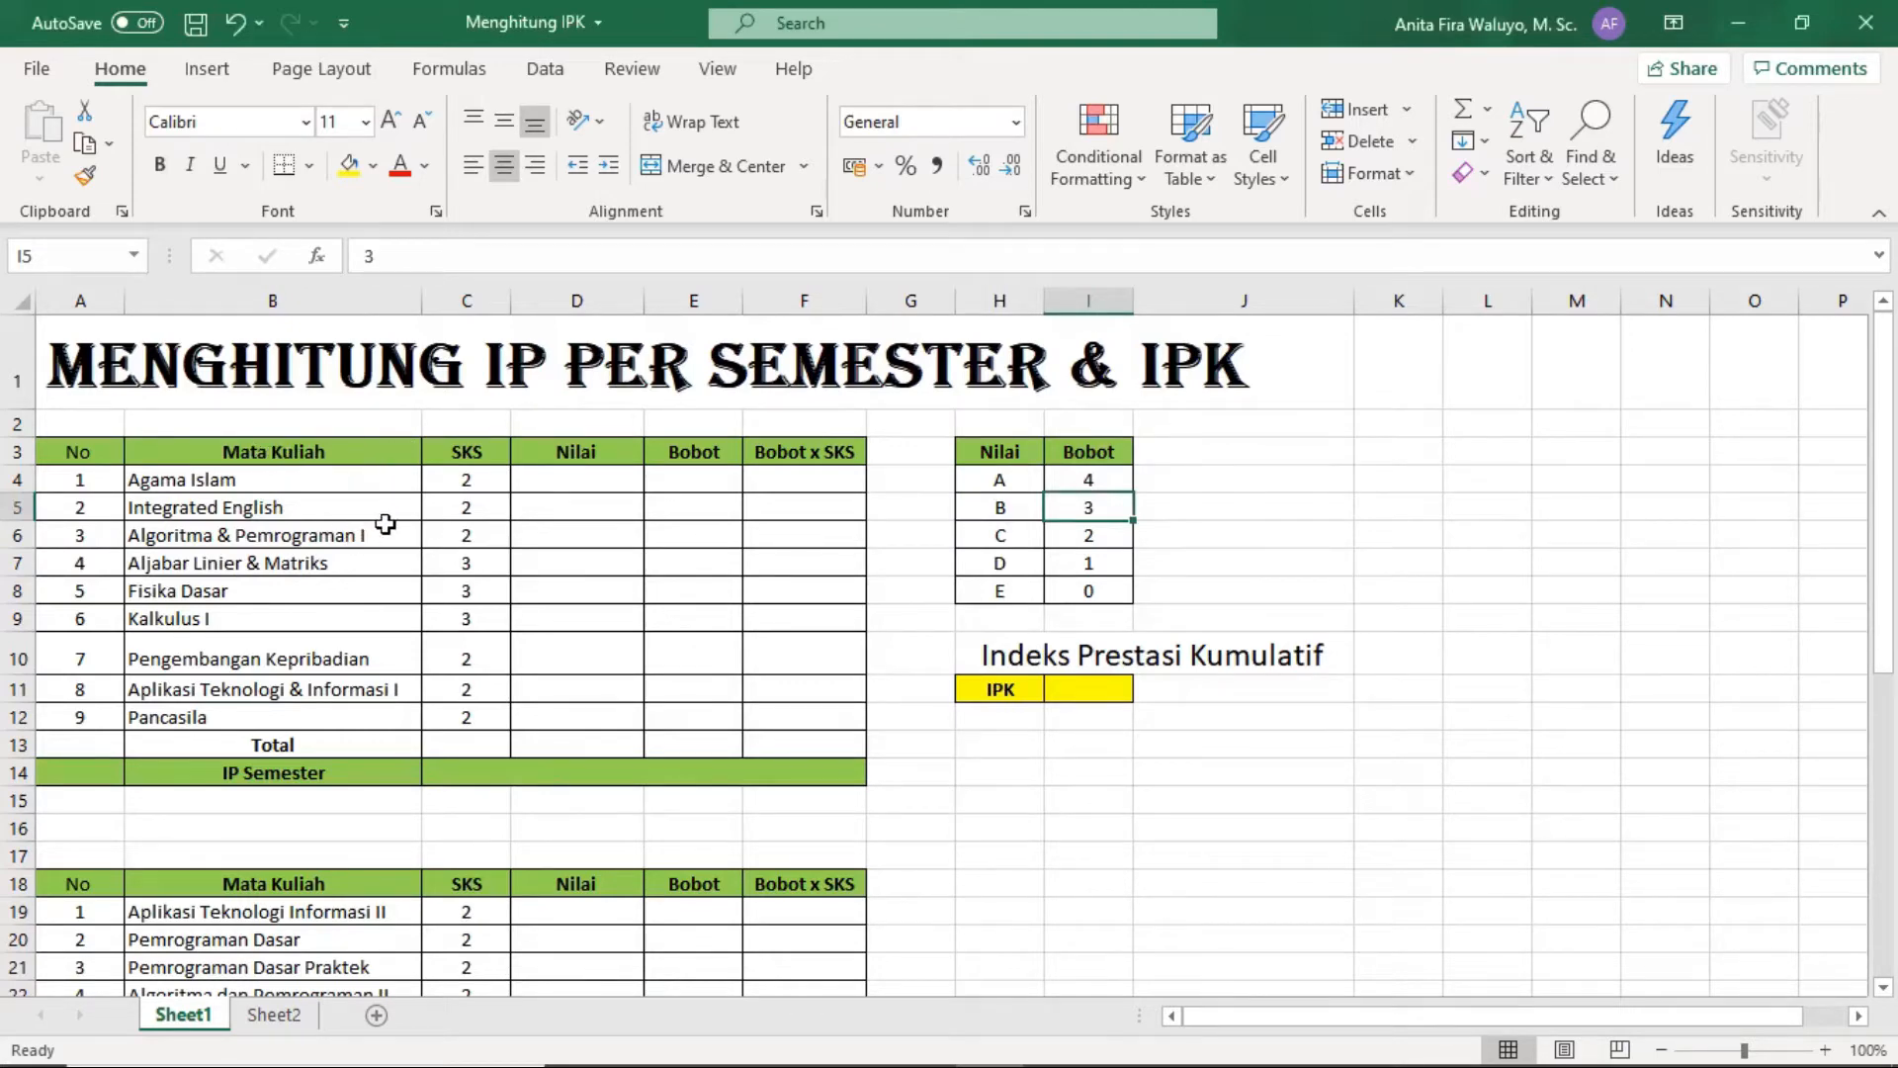
pyautogui.click(245, 511)
pyautogui.click(246, 564)
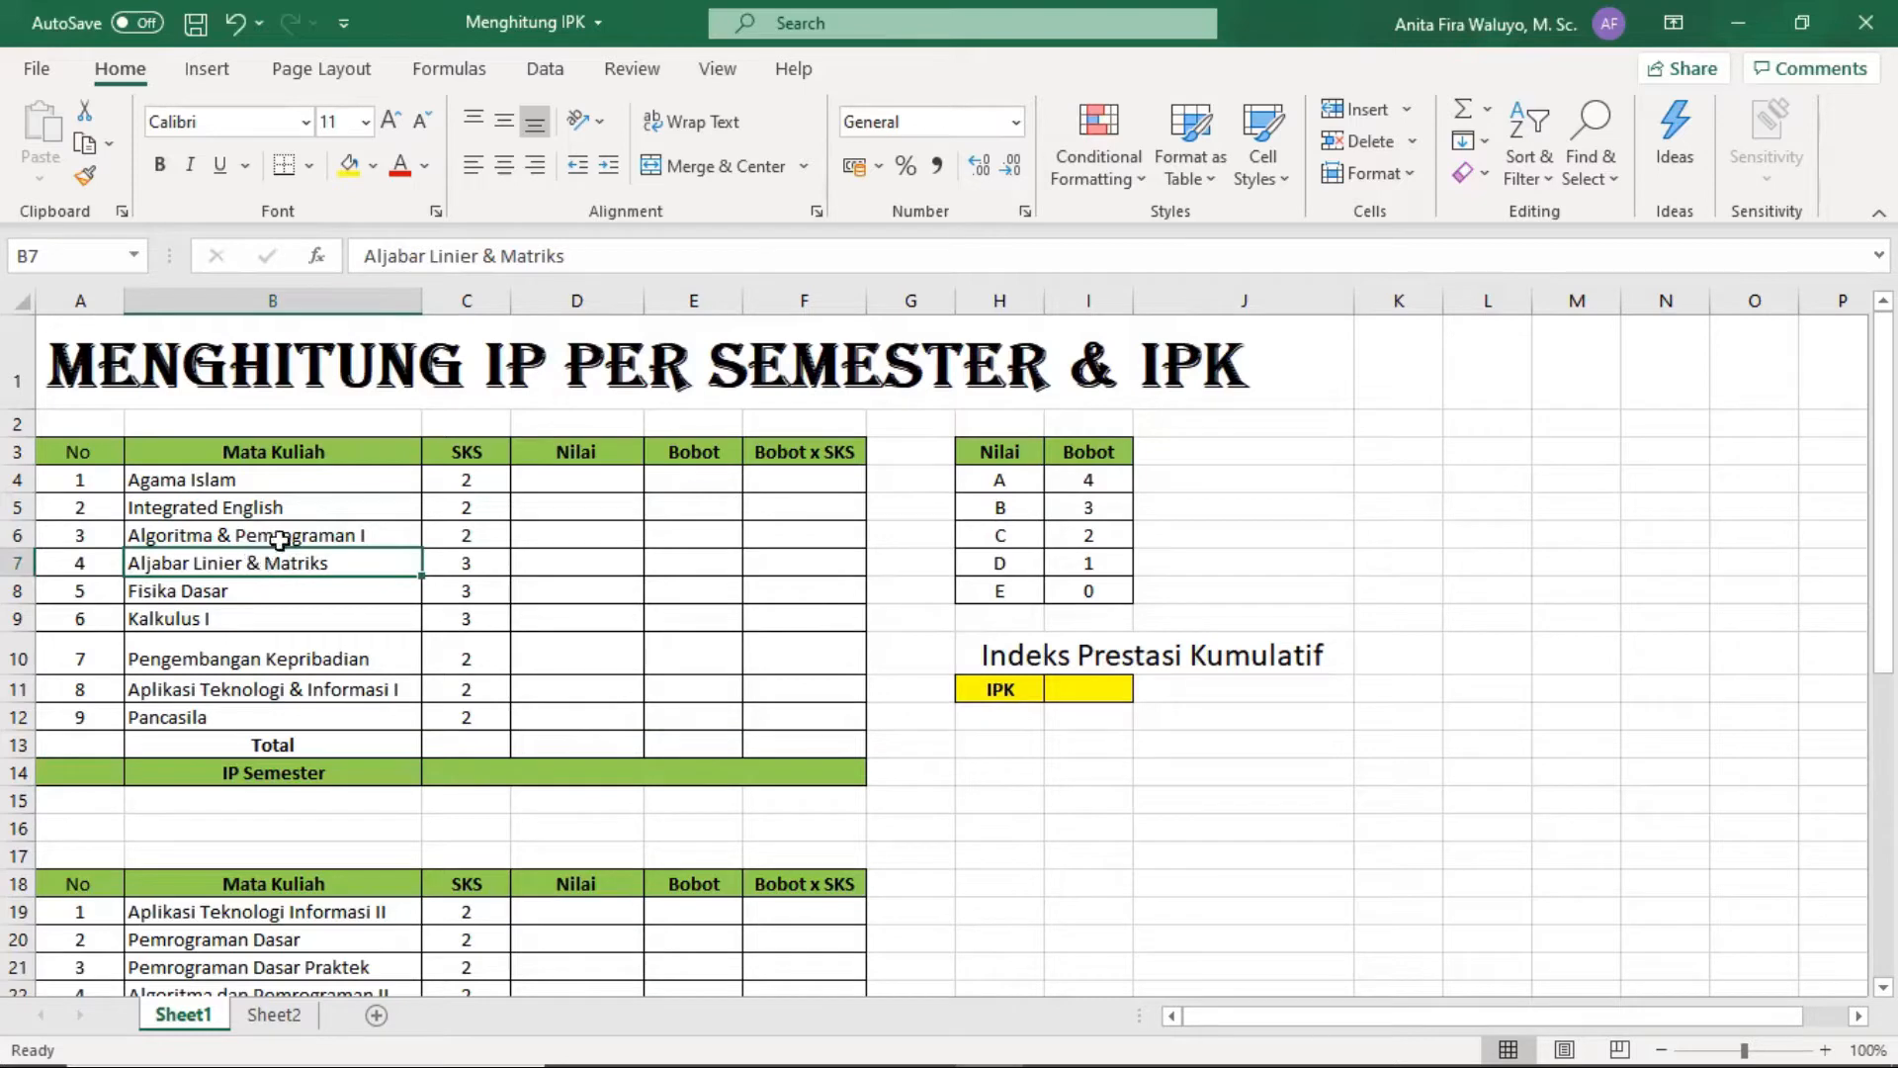
pyautogui.click(613, 556)
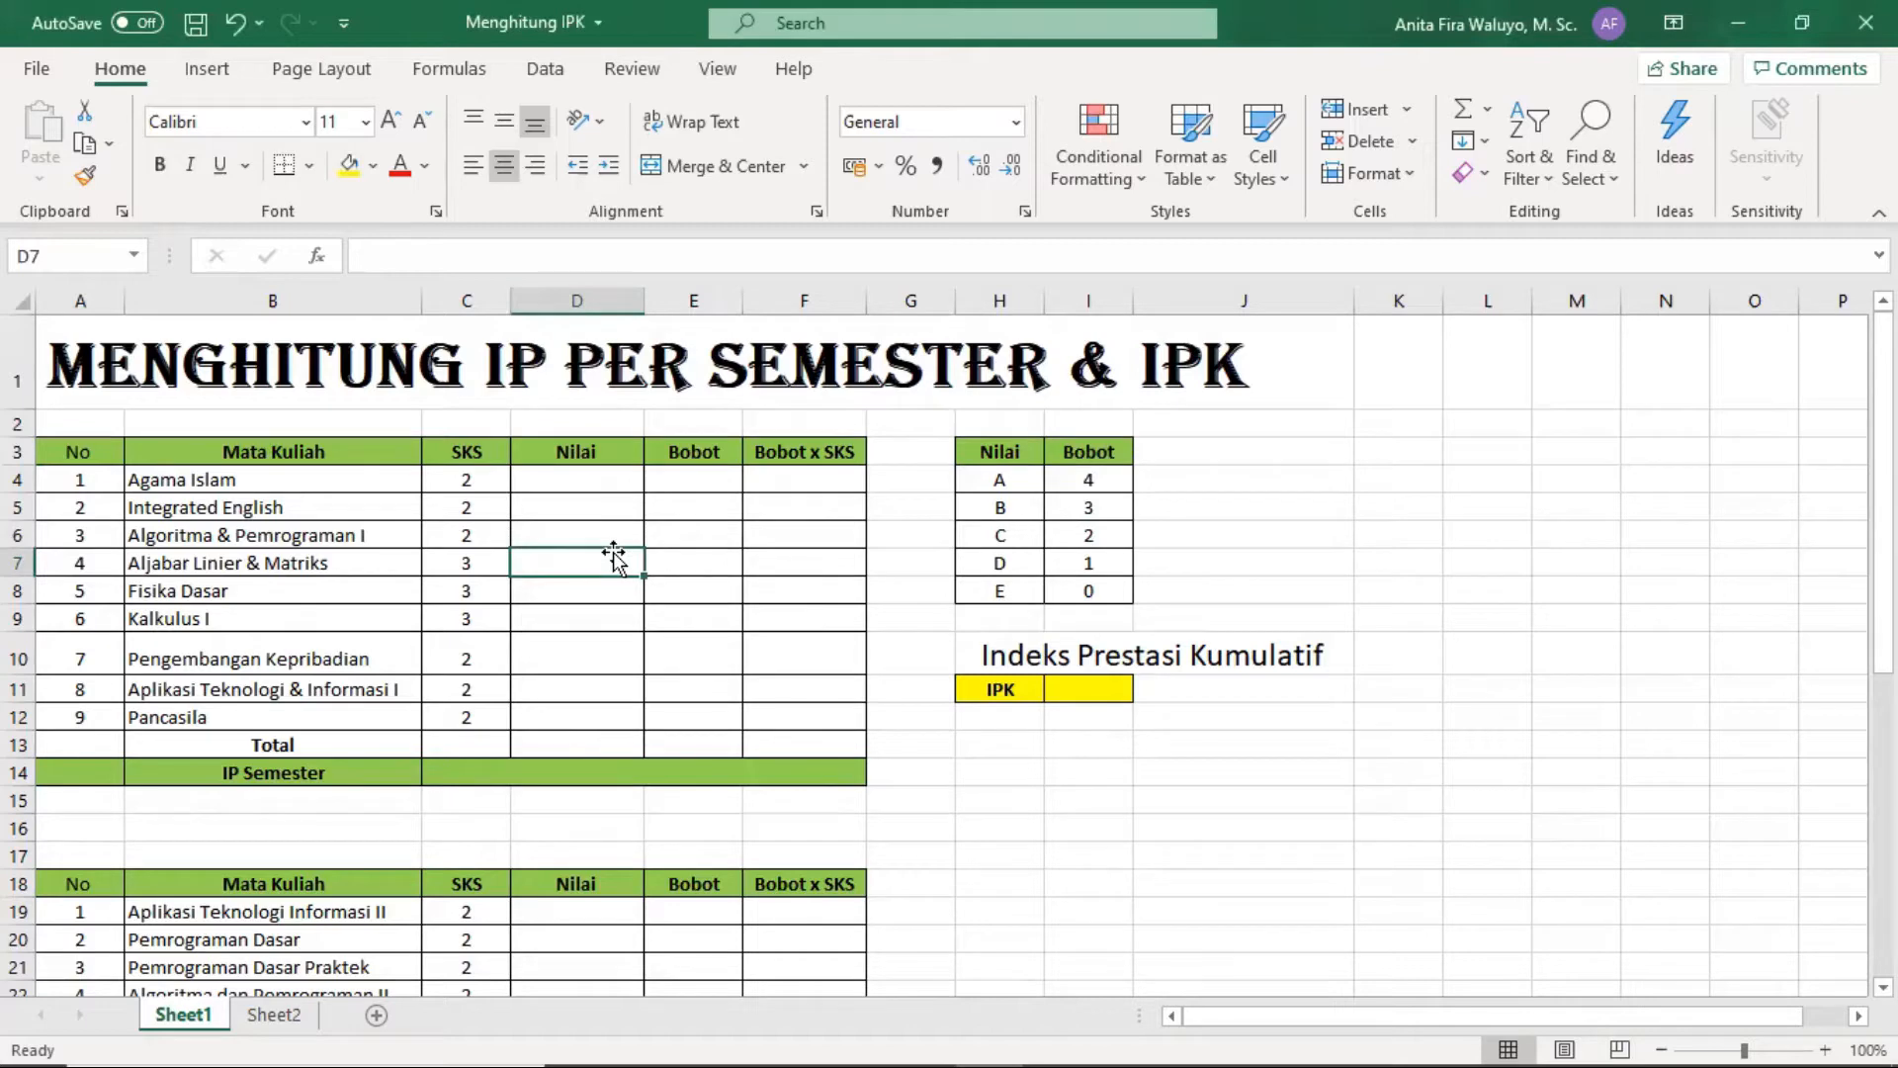
pyautogui.click(798, 556)
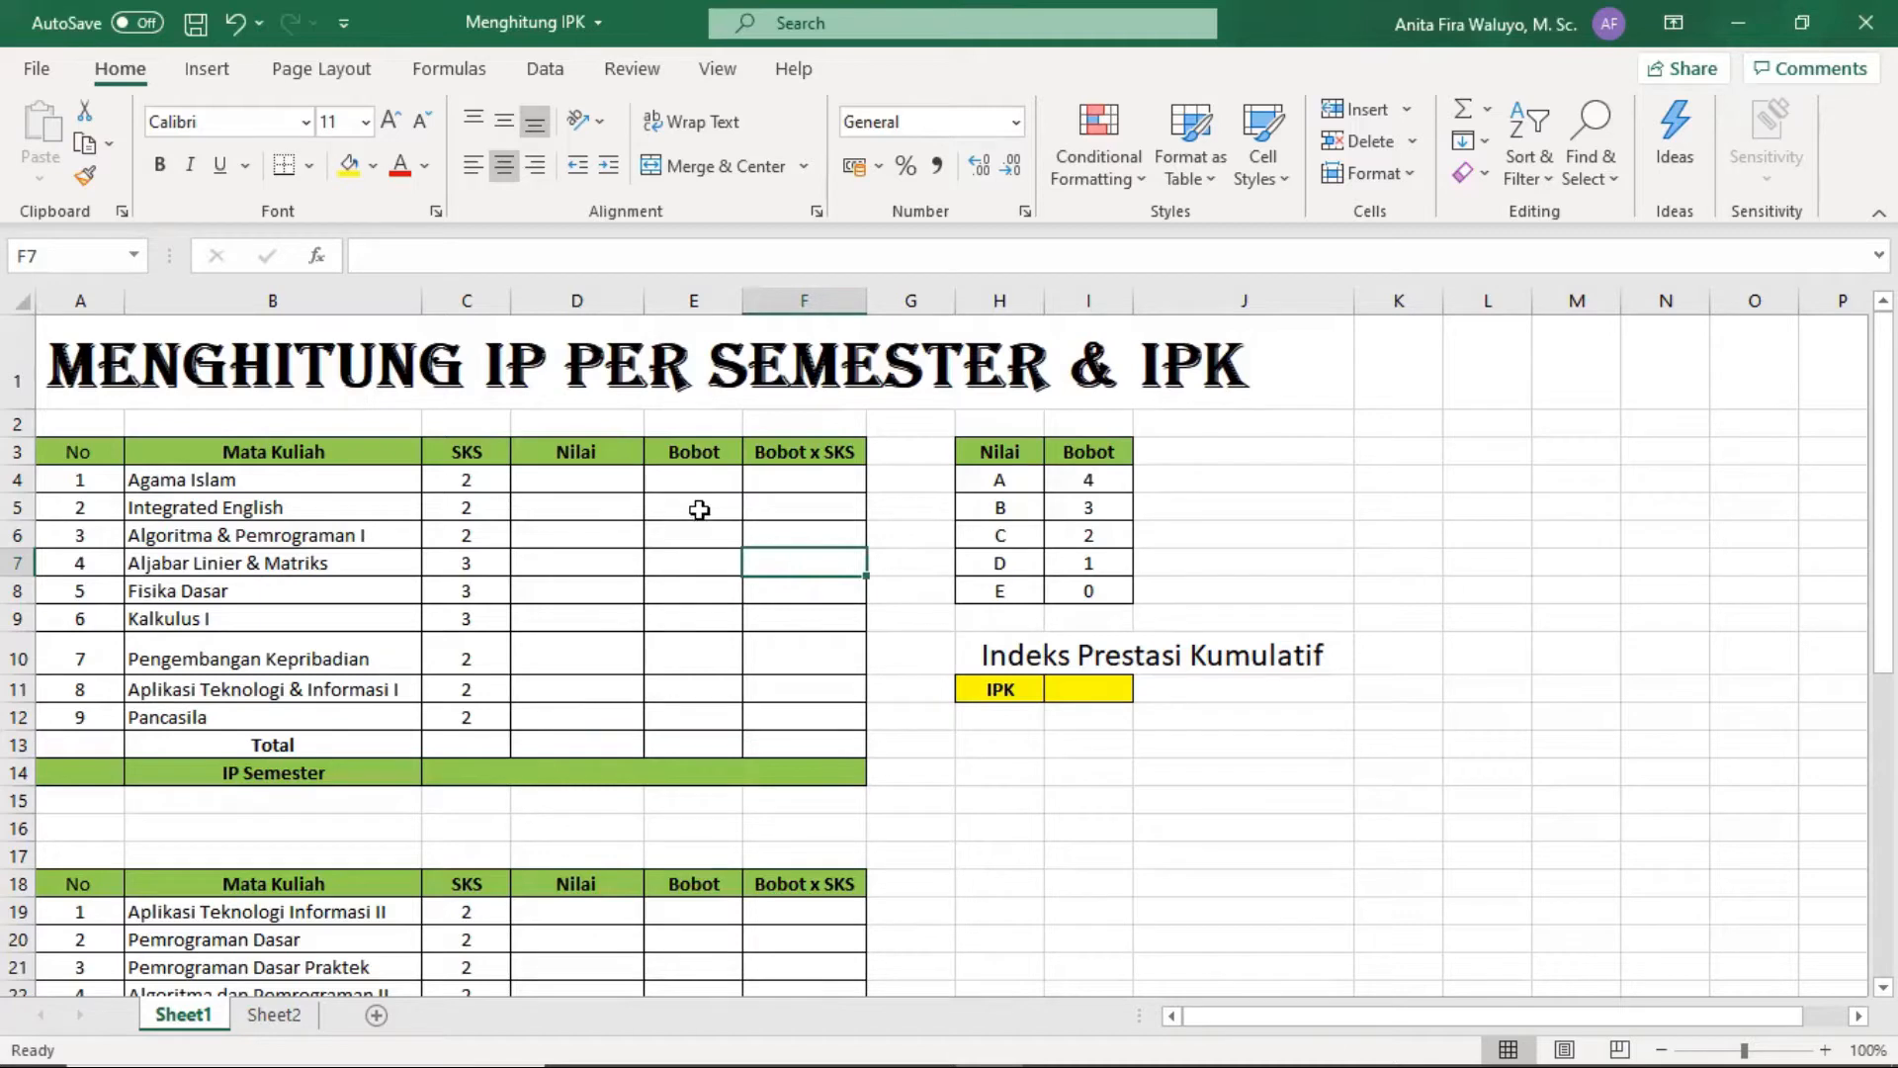
pyautogui.click(577, 502)
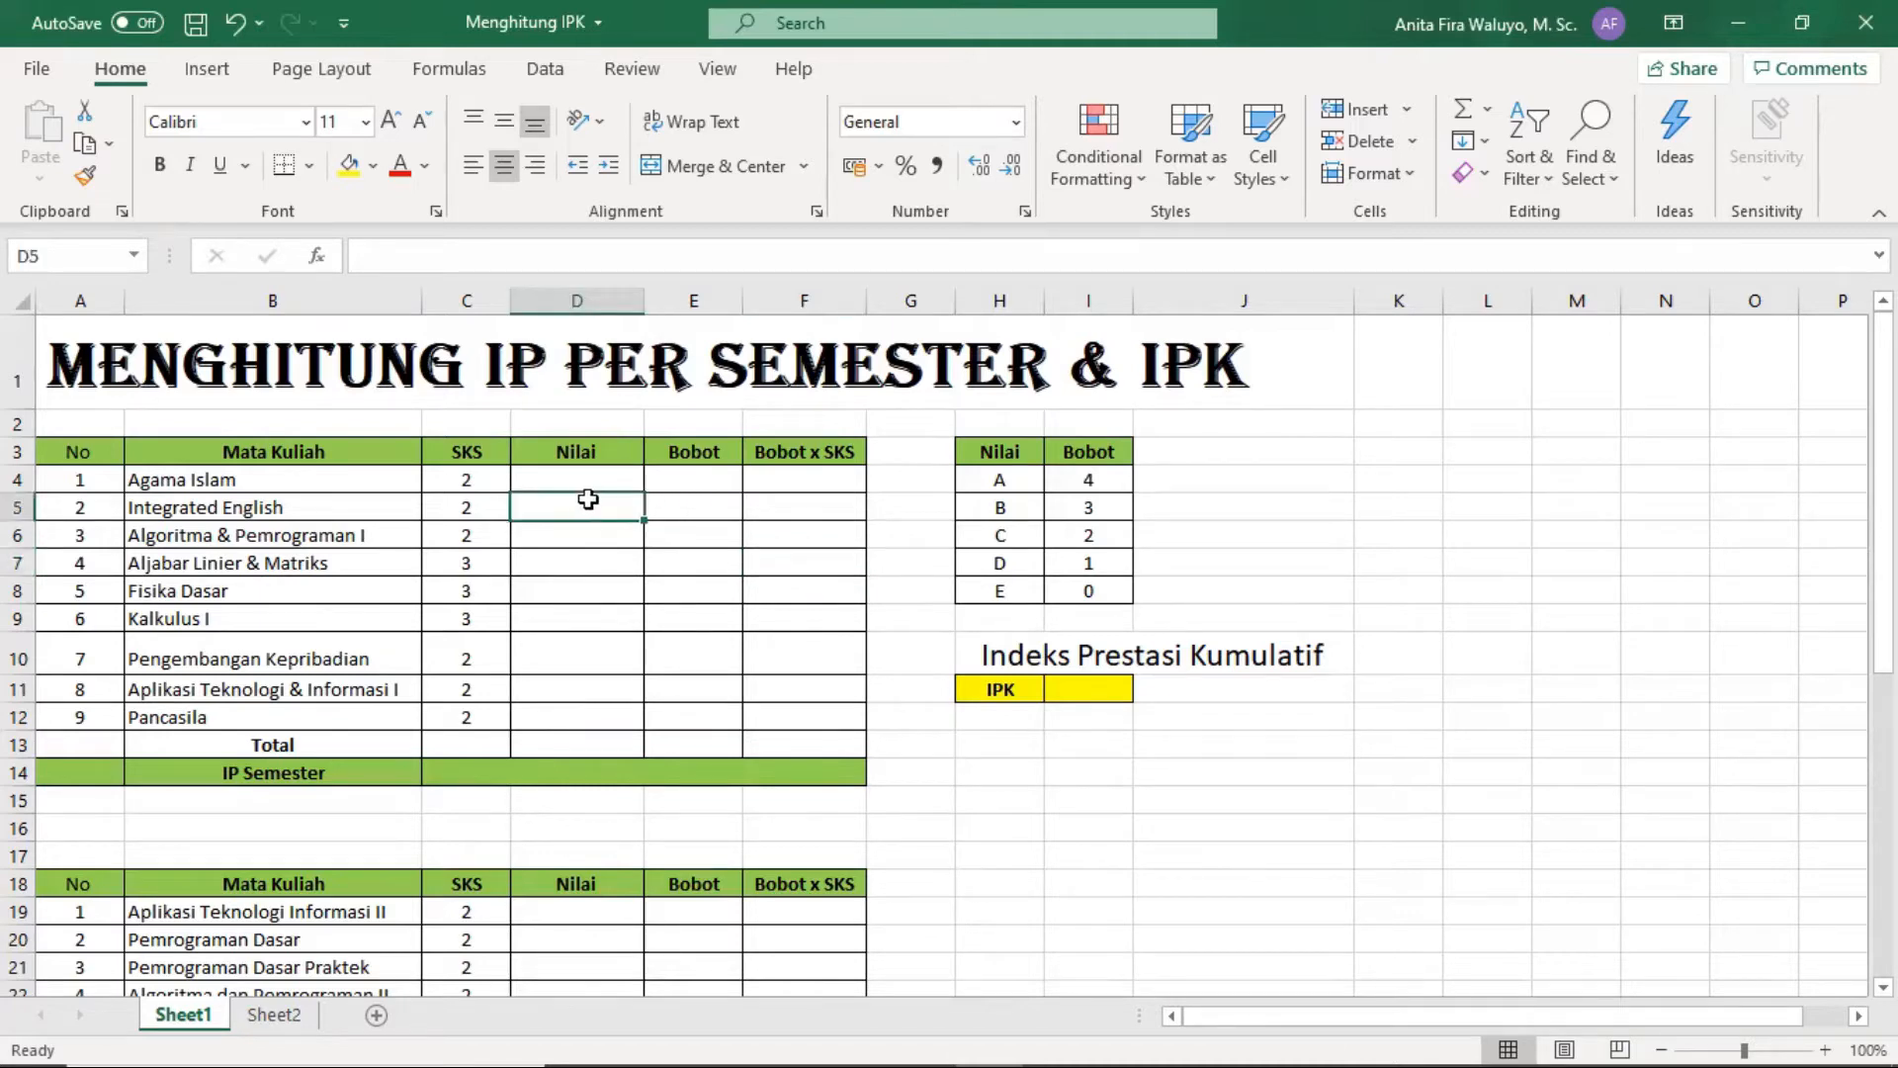
pyautogui.scroll(-4, 589, 498)
pyautogui.scroll(4, 583, 499)
# Total the first semester's SKS in cell C13 with a SUM of C4:C12.
pyautogui.click(461, 737)
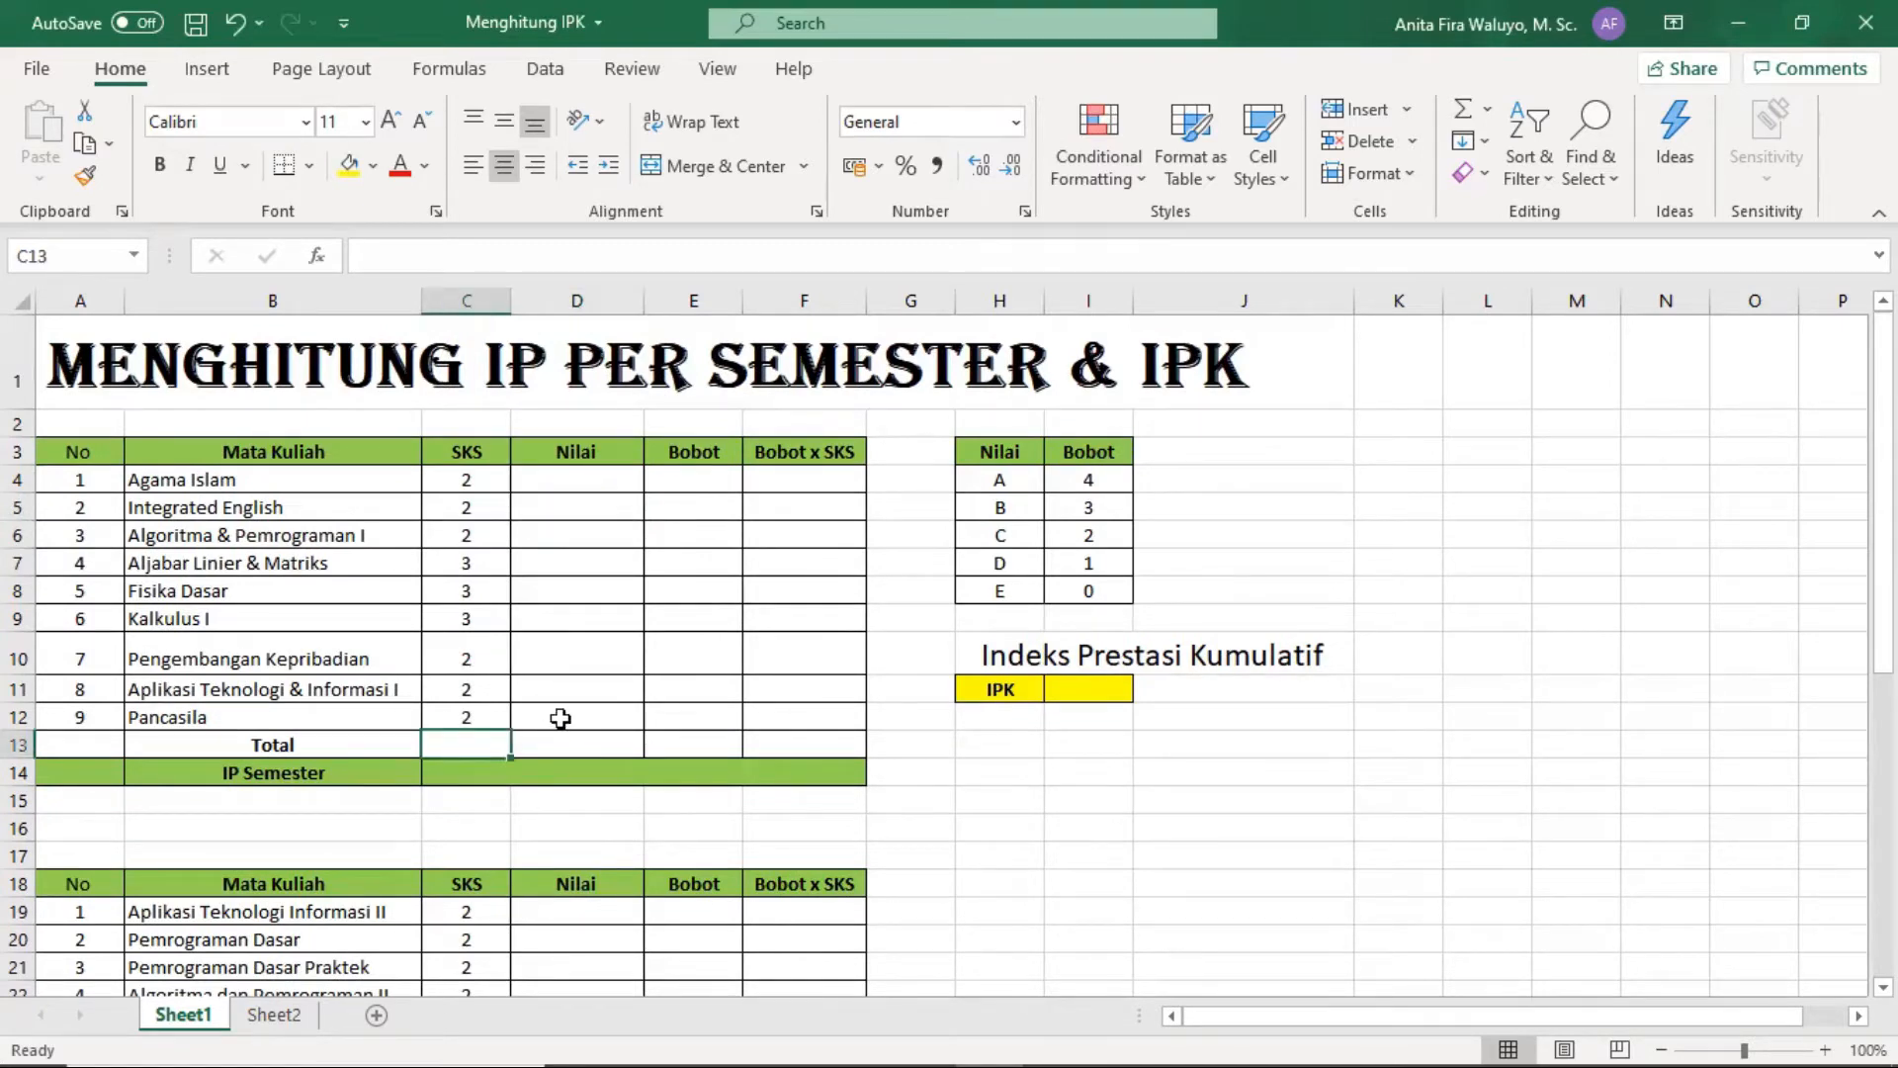
pyautogui.write('=s')
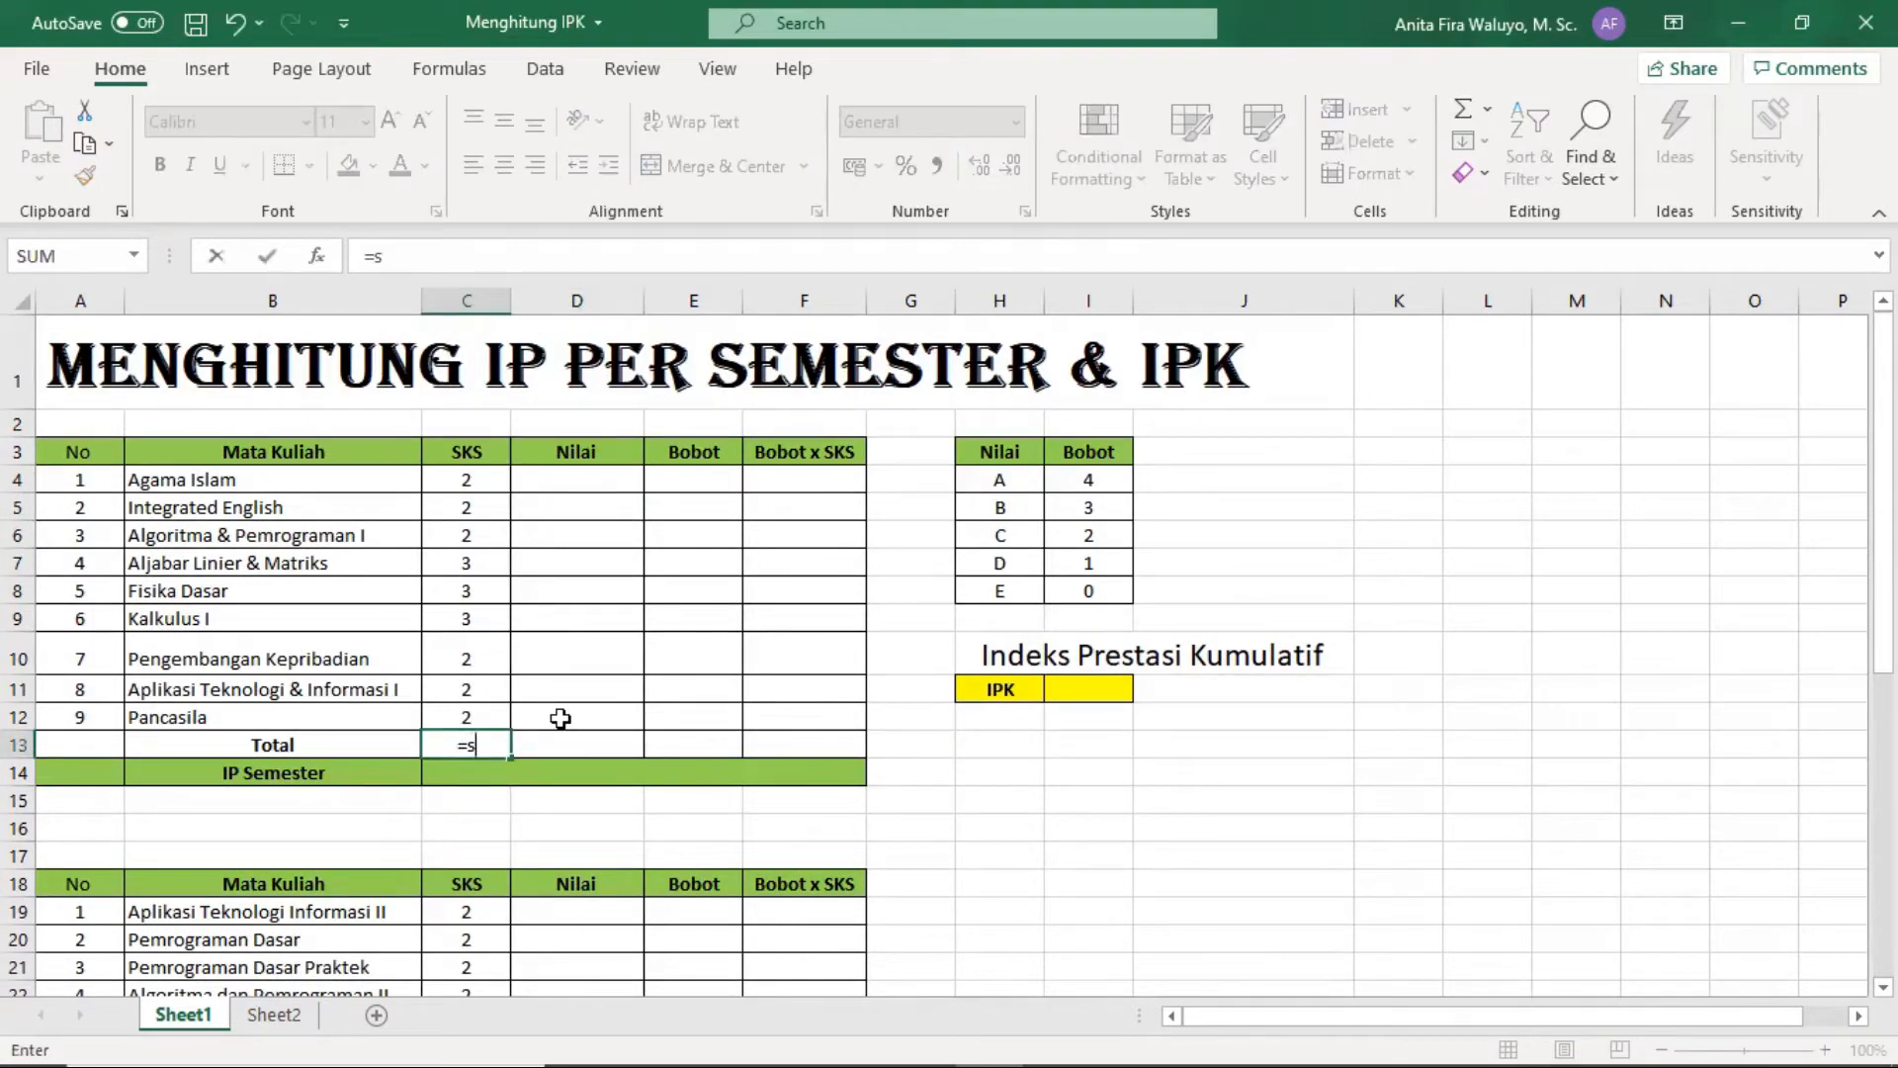
pyautogui.write('um')
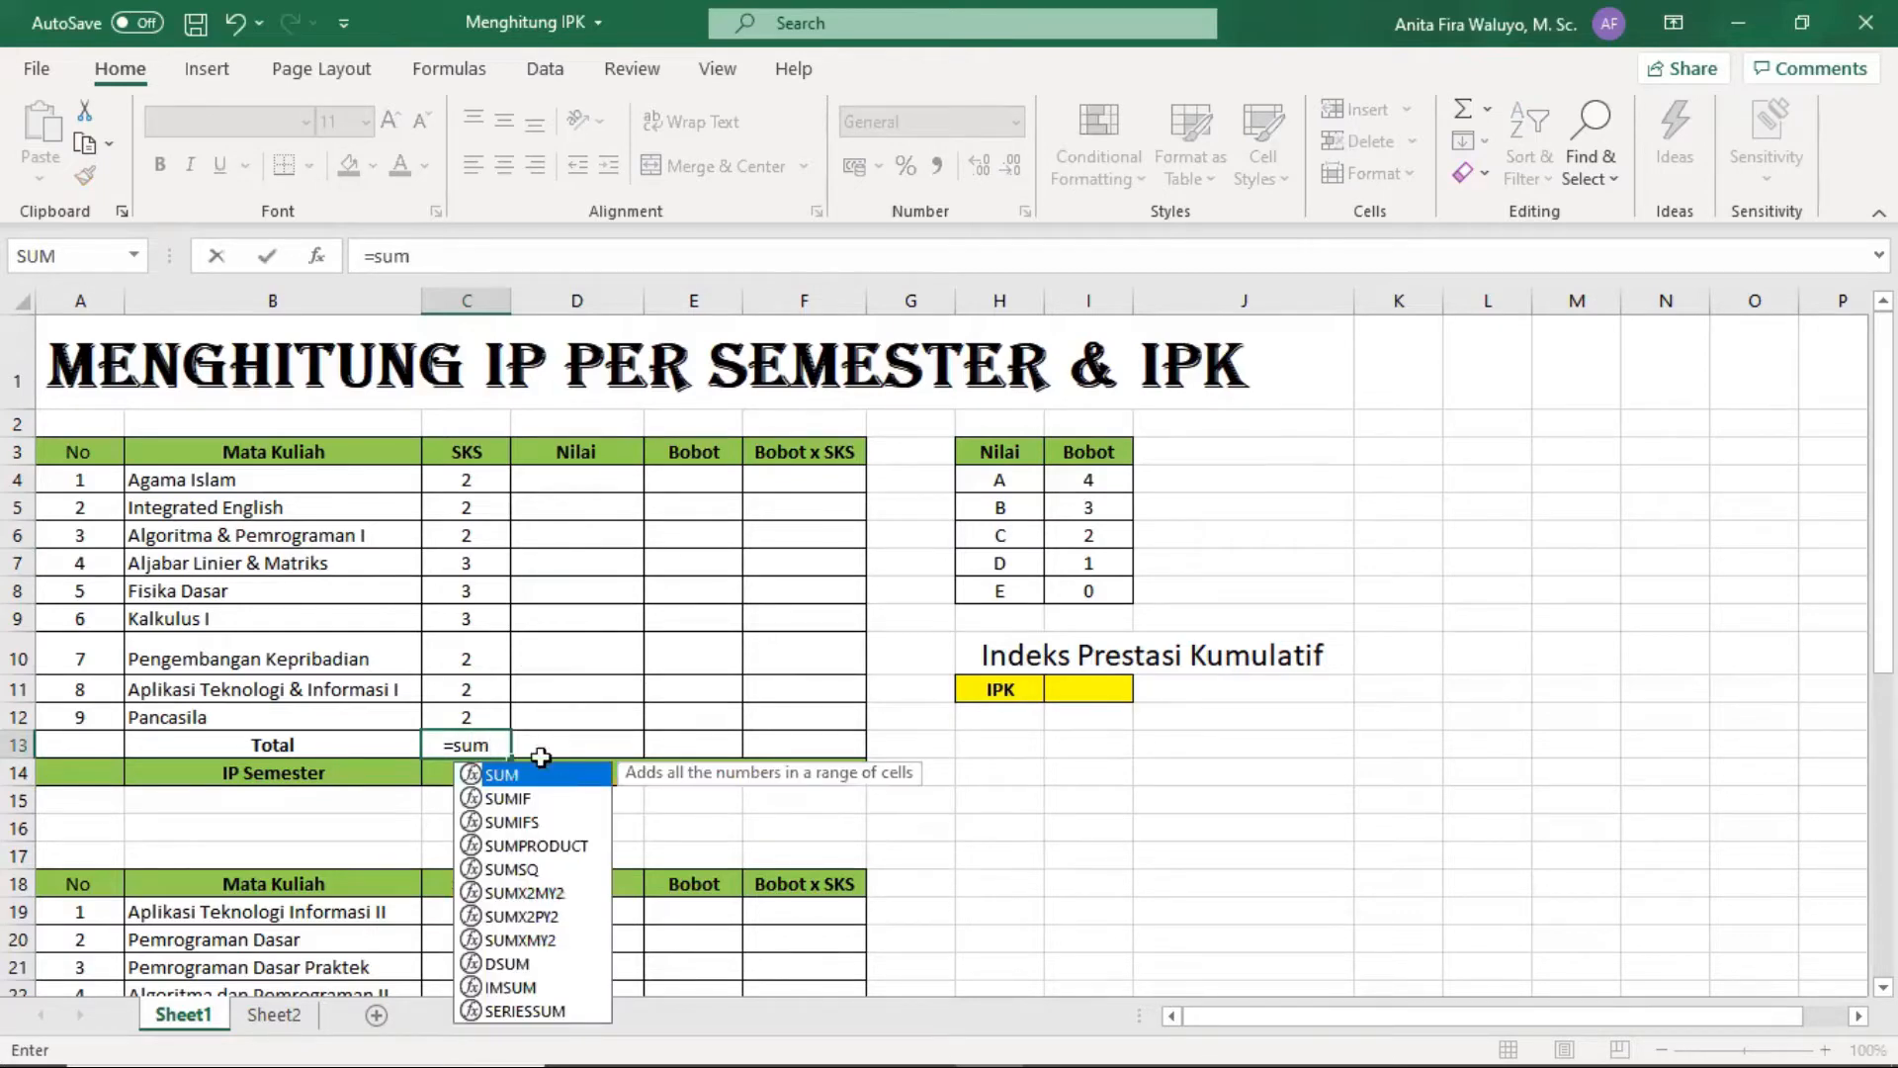
pyautogui.doubleClick(560, 786)
pyautogui.moveTo(475, 481); pyautogui.dragTo(482, 499)
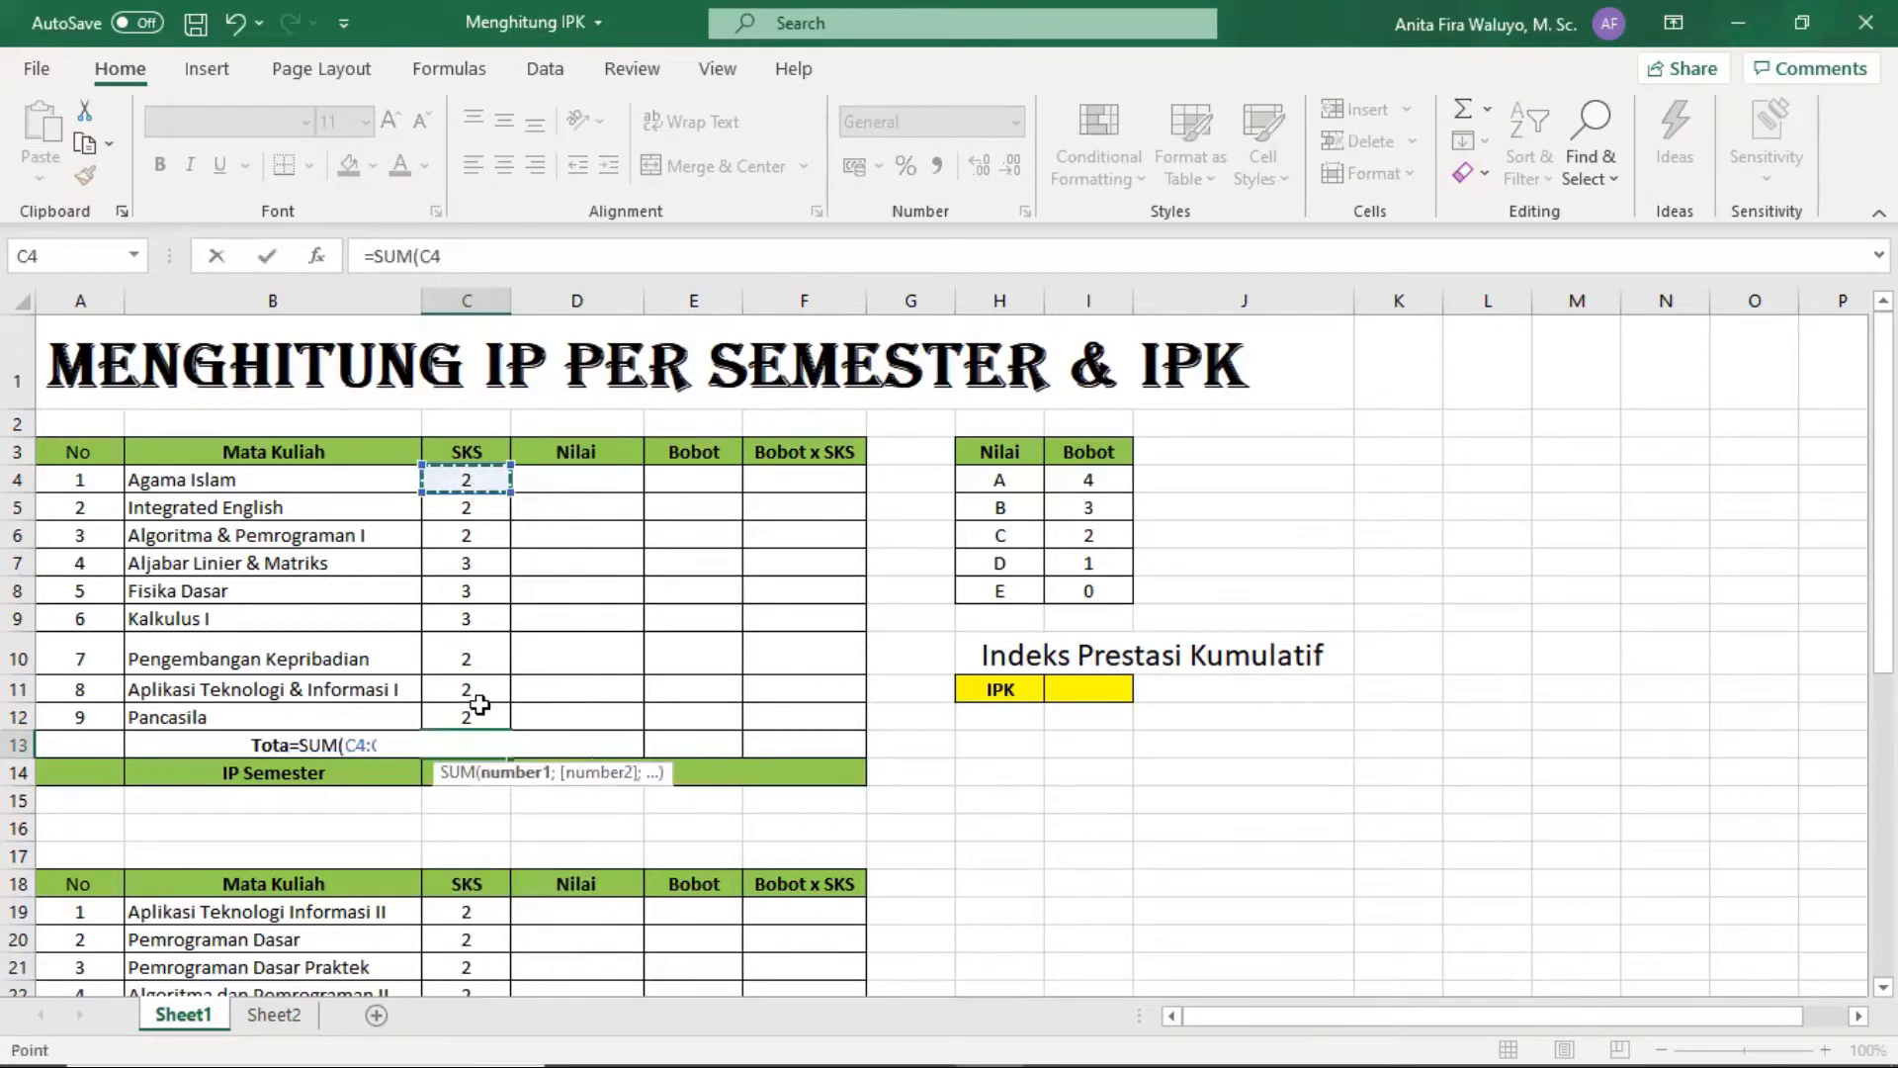
pyautogui.moveTo(475, 710); pyautogui.dragTo(465, 475)
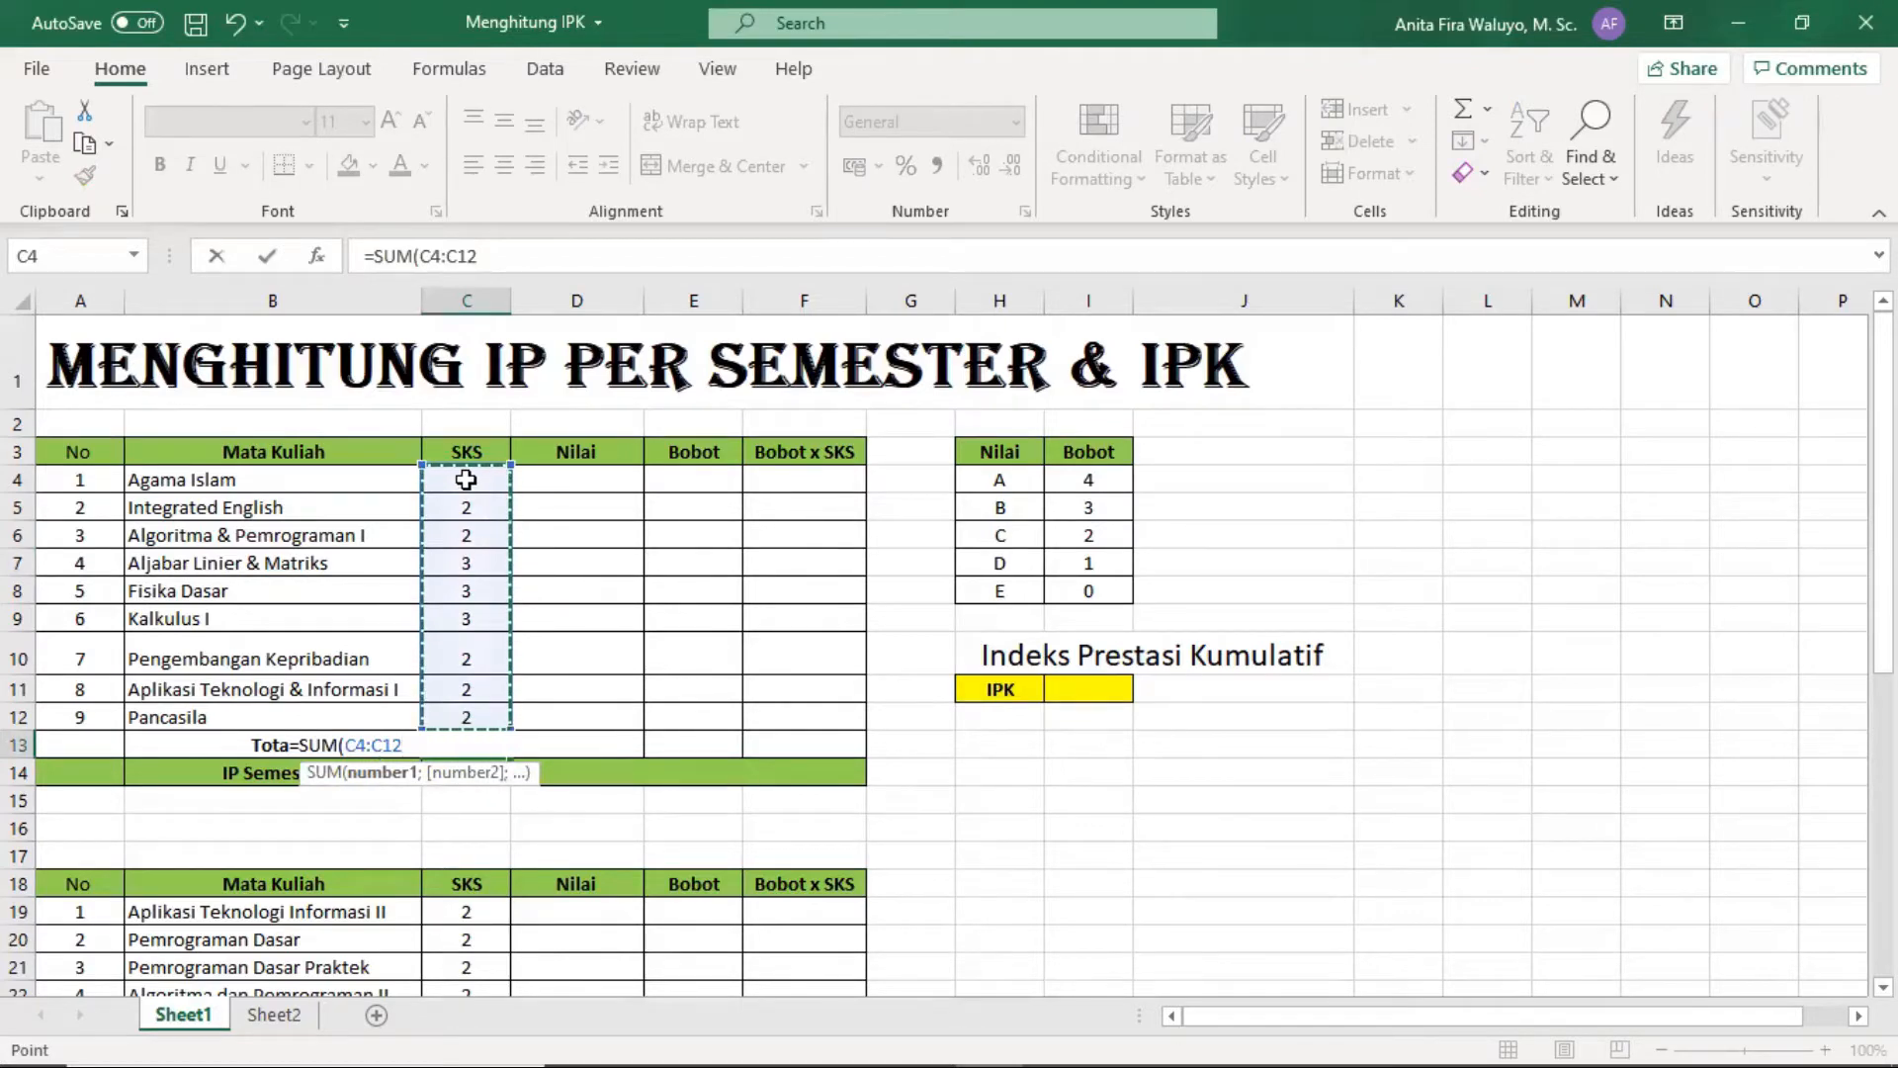
pyautogui.press('Return')
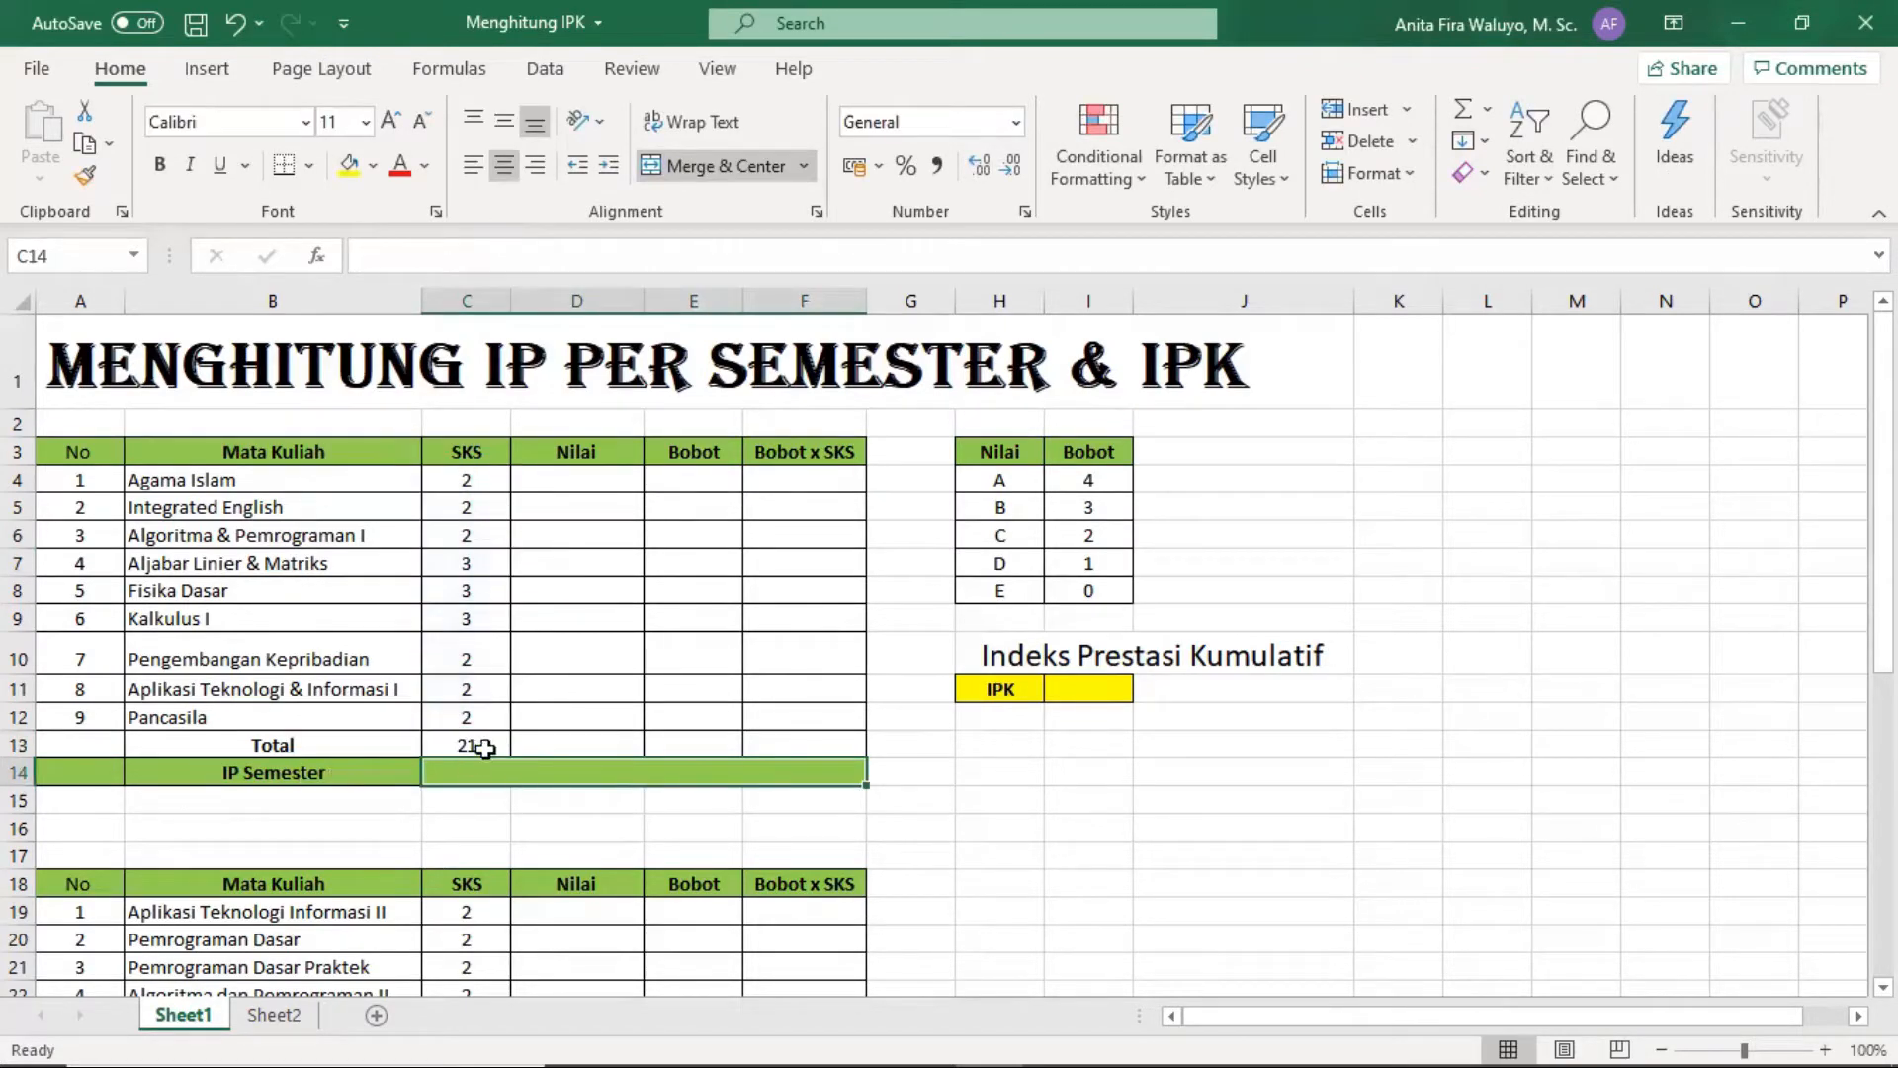
# Fill the first semester's Nilai cells D4 through D12 with the grades A, B, A, B, A, A, A, B, B.
pyautogui.click(606, 483)
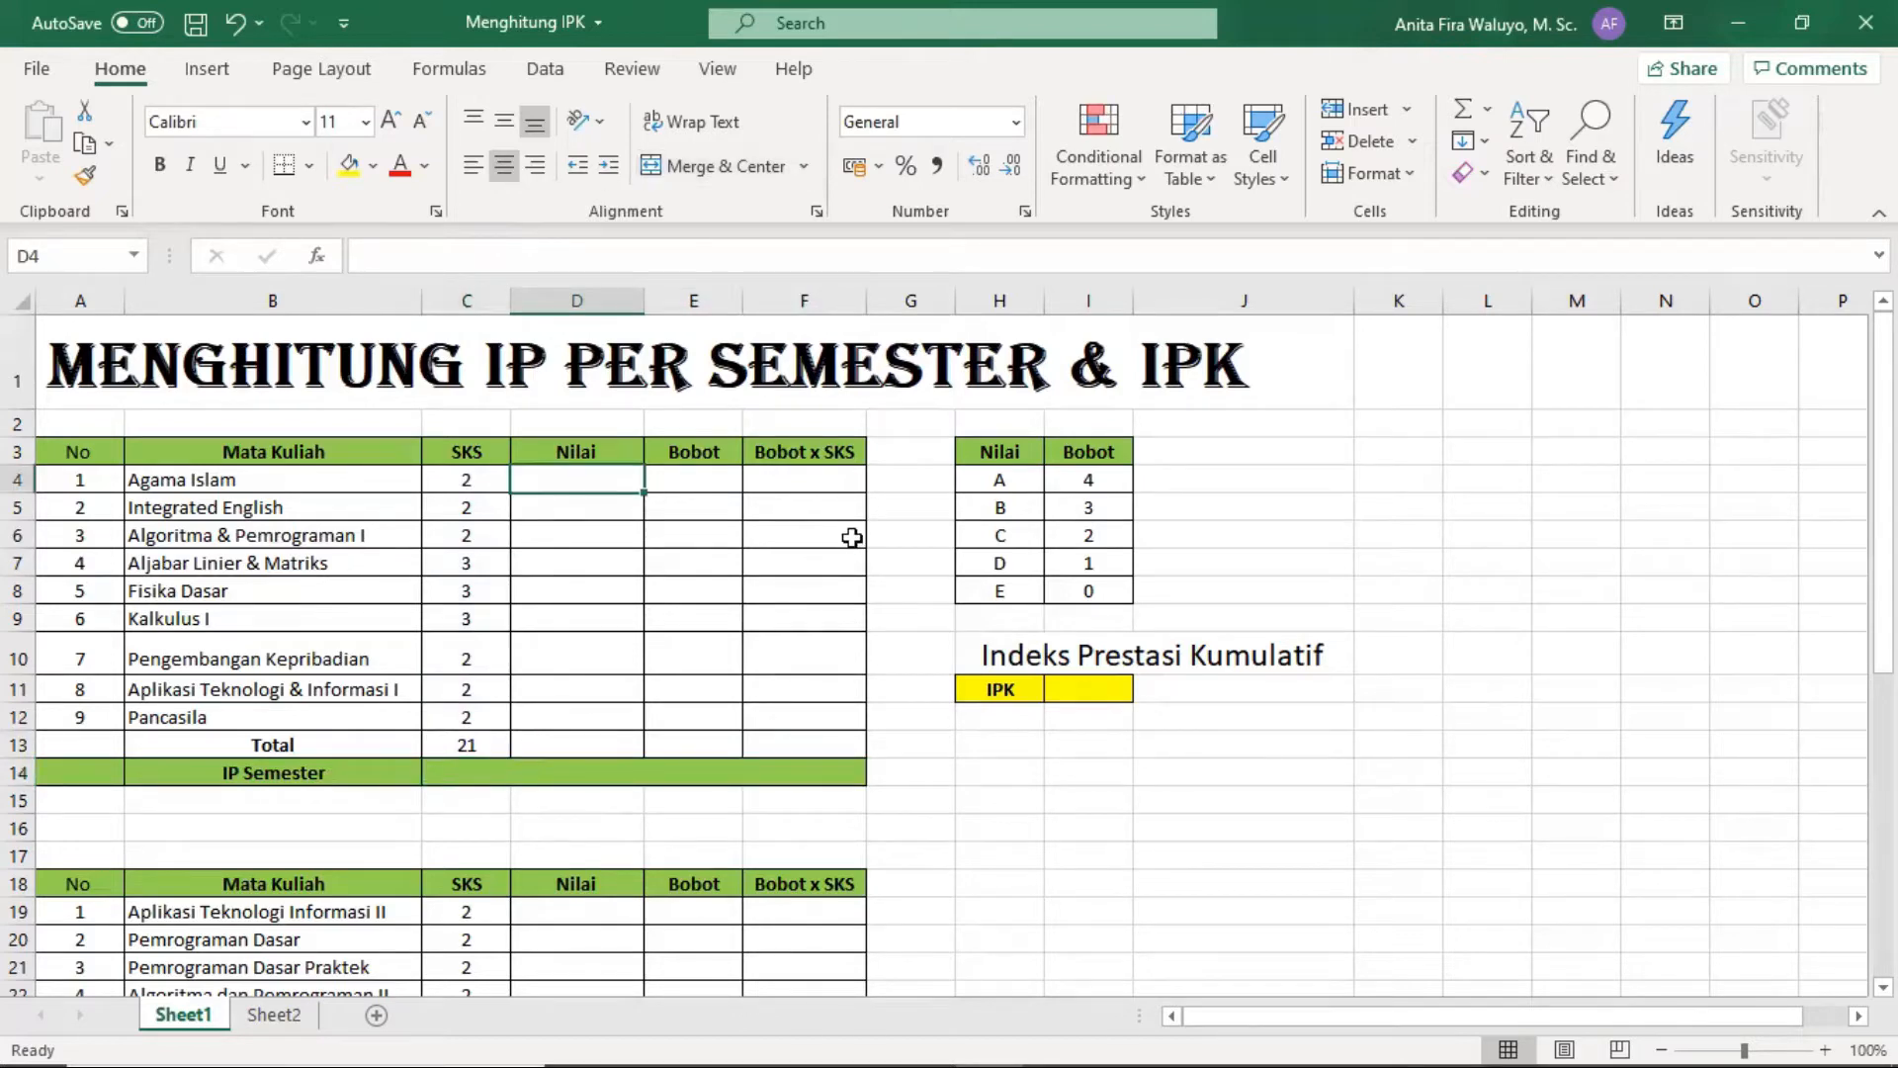
pyautogui.write('A')
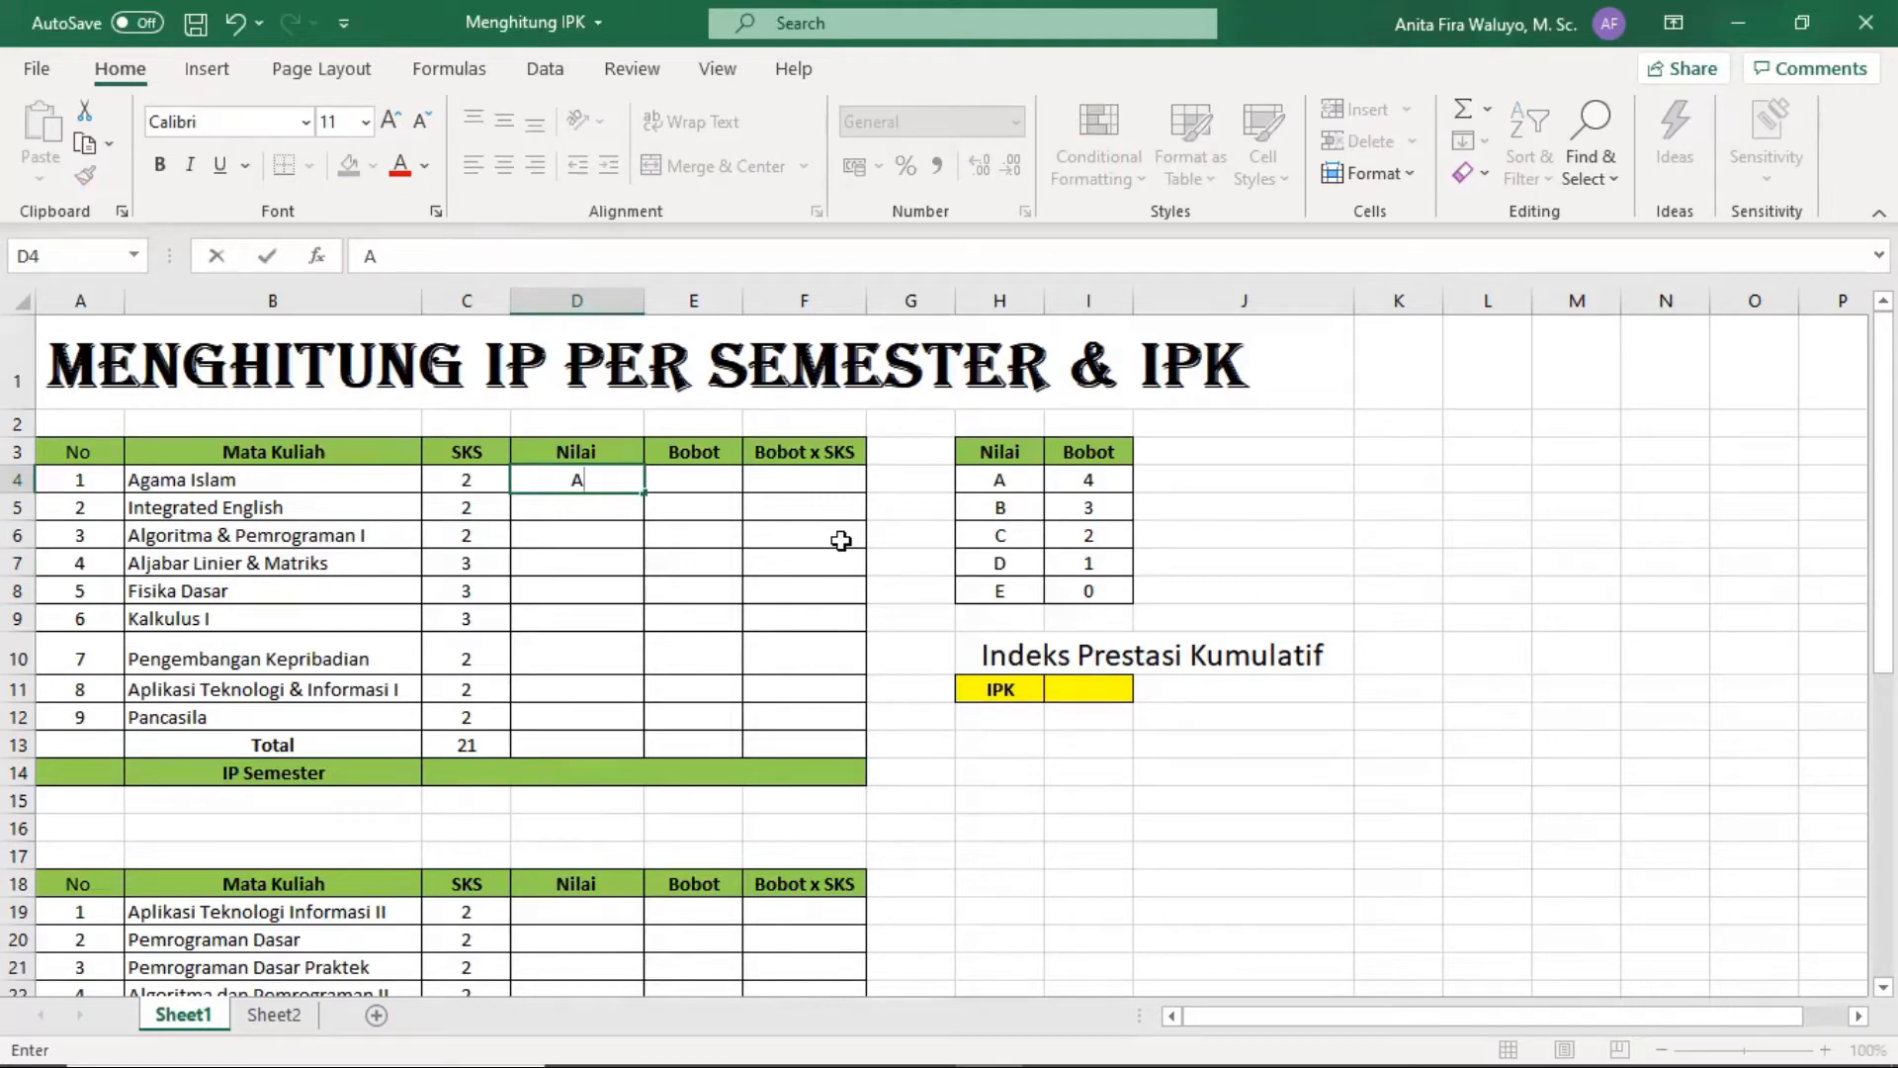
pyautogui.press('Return')
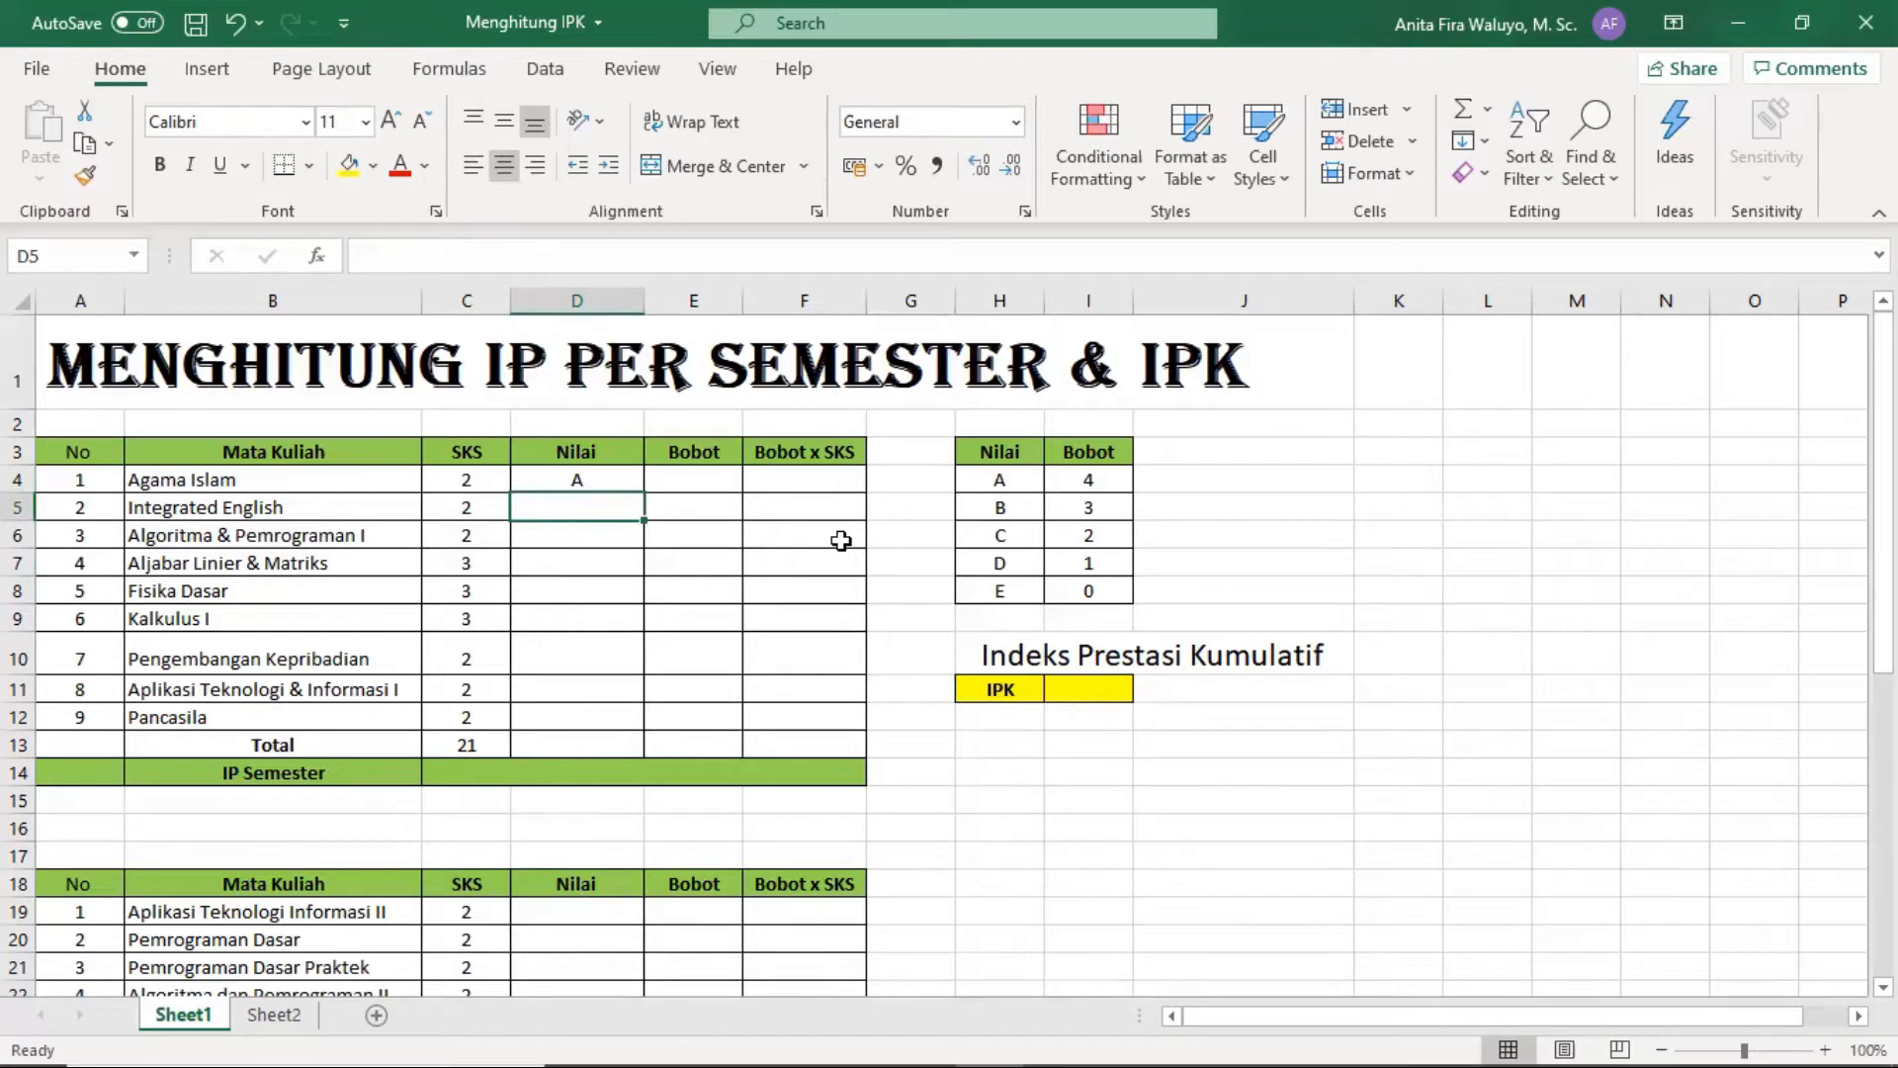
pyautogui.write('B')
pyautogui.press('Return')
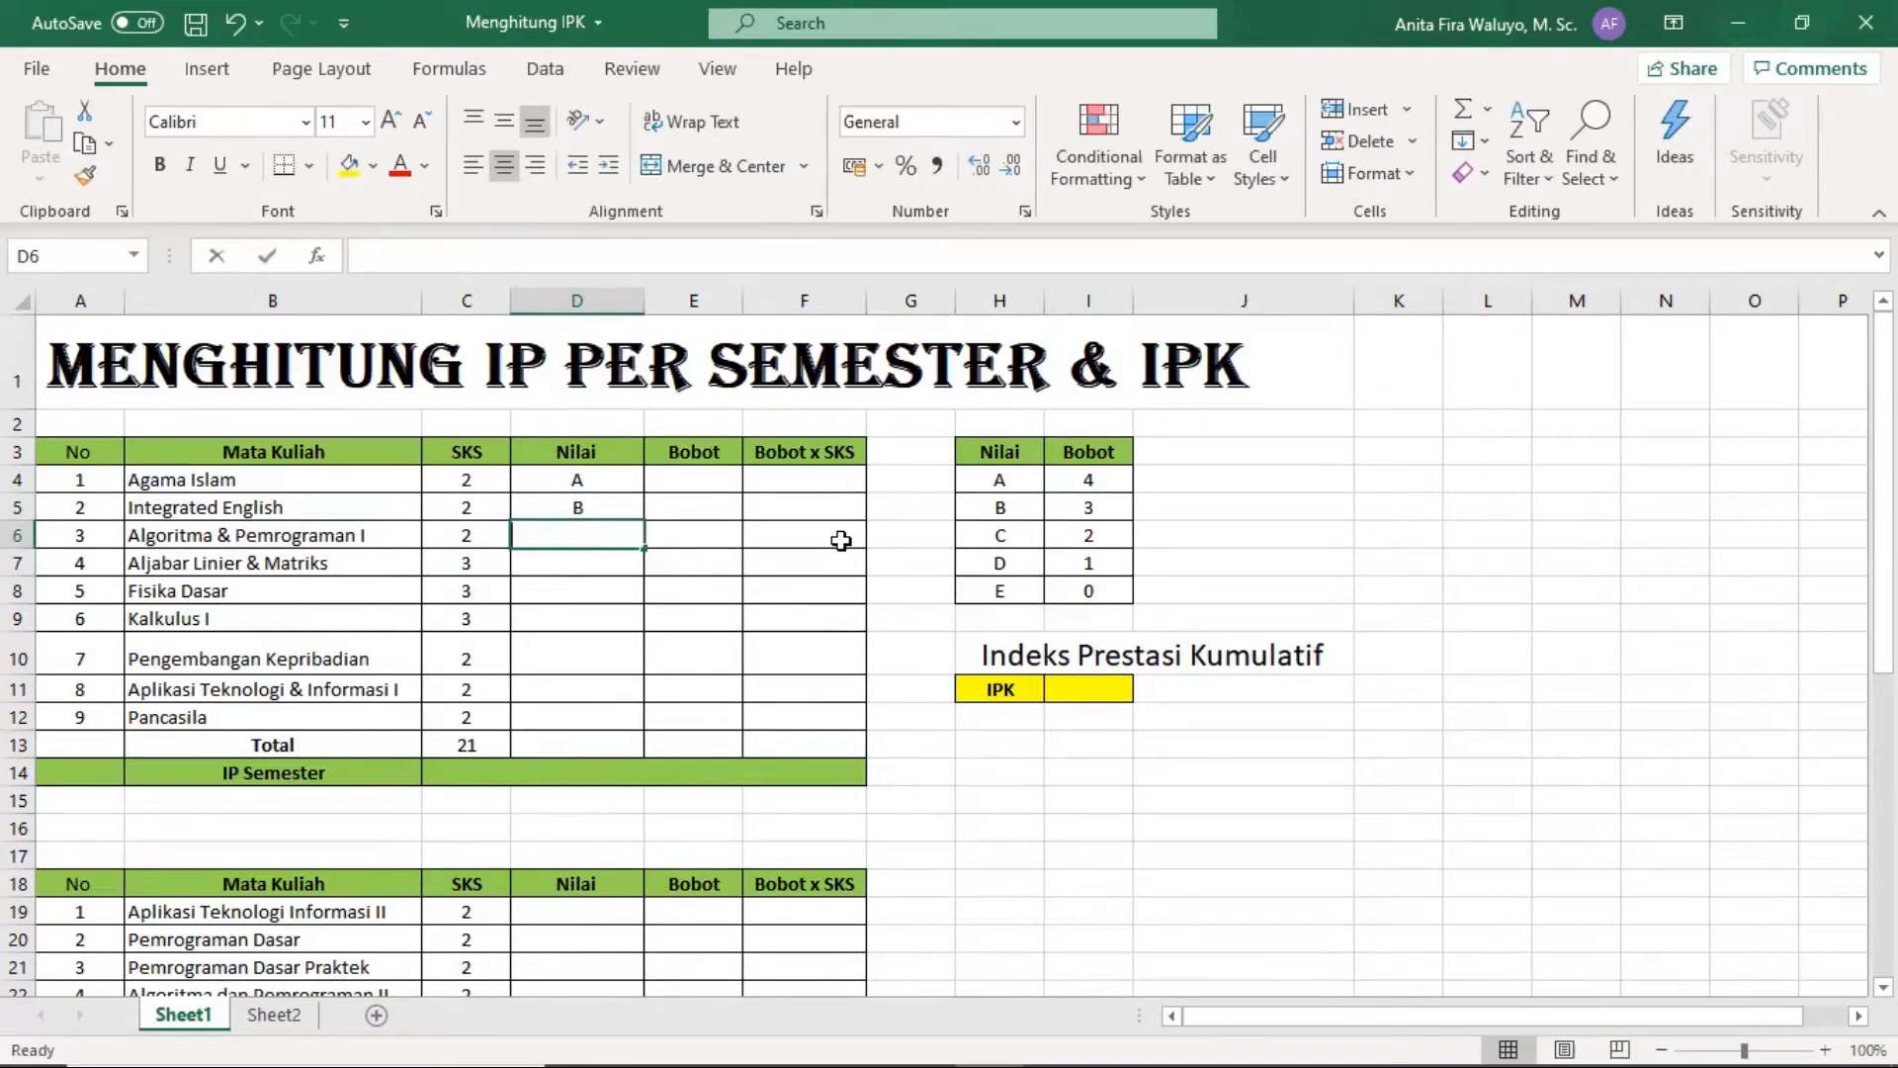
pyautogui.write('A')
pyautogui.press('Return')
pyautogui.write('B')
pyautogui.press('Return')
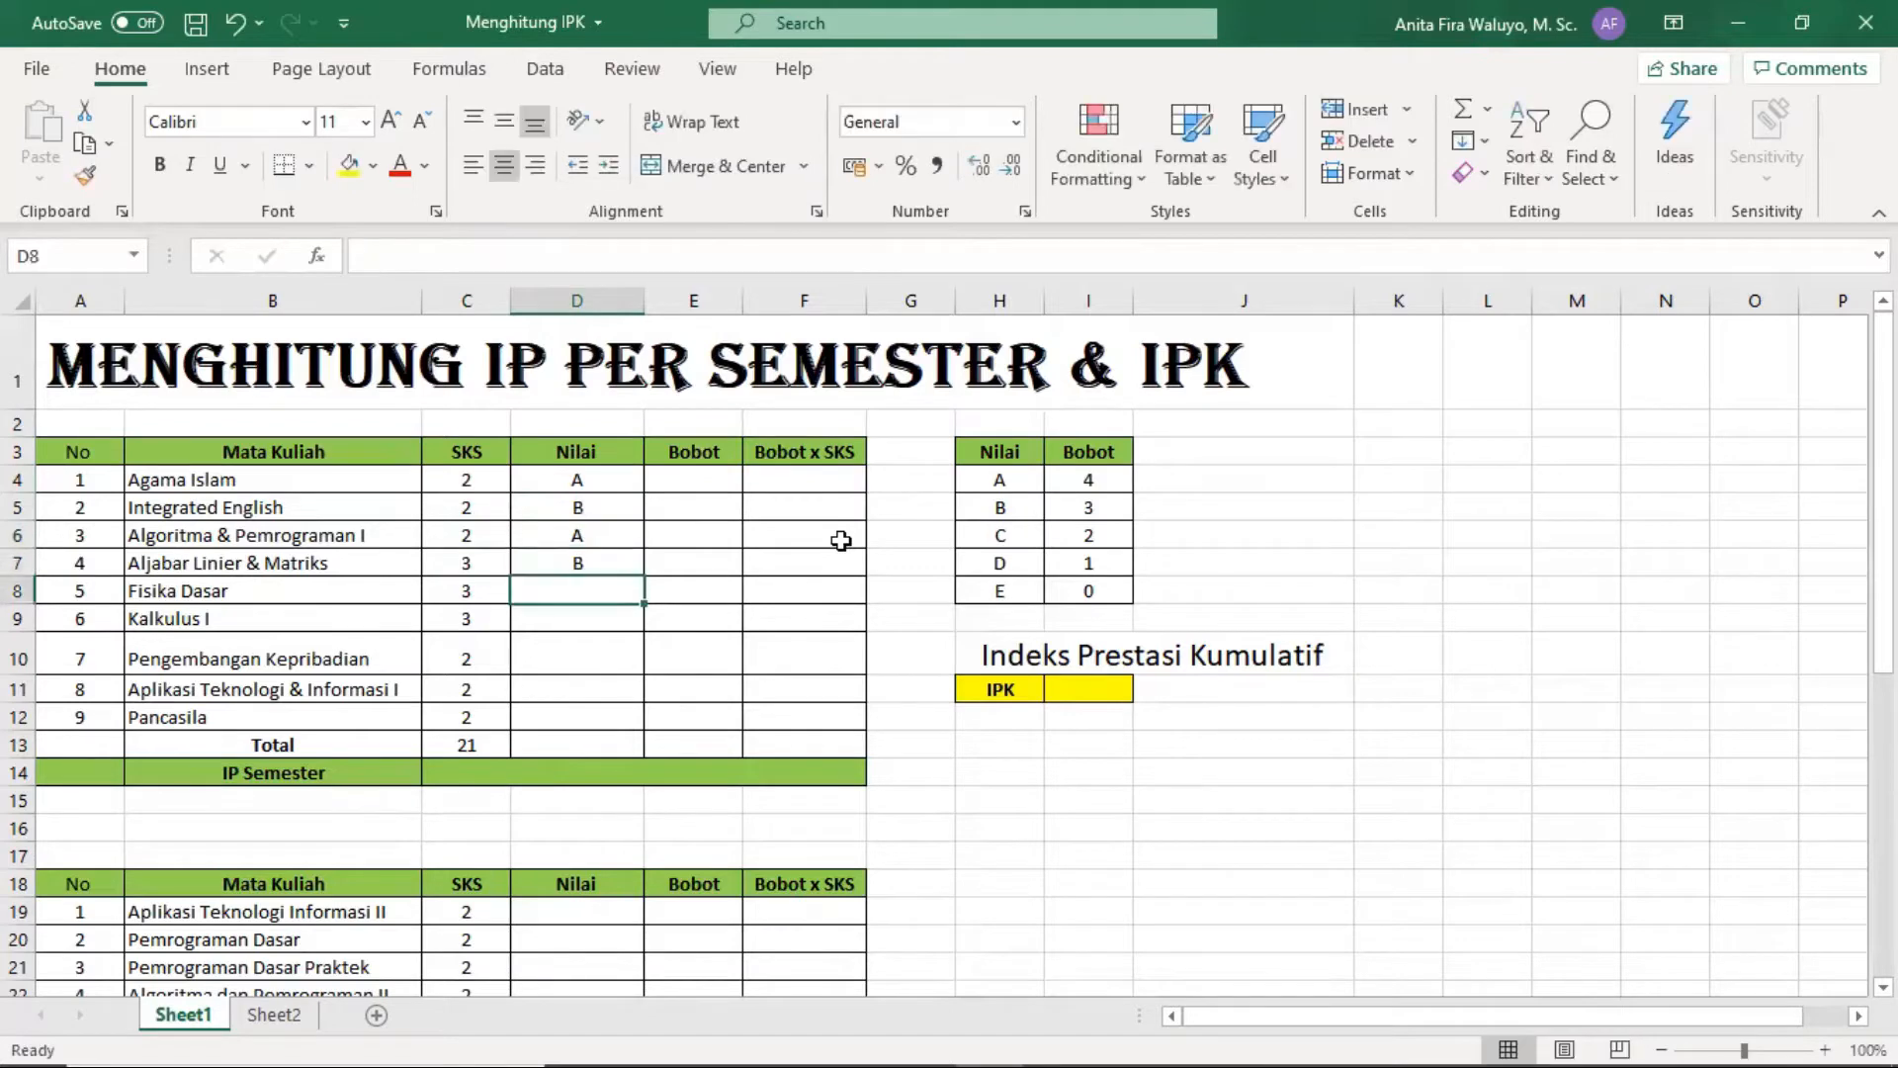
pyautogui.write('A')
pyautogui.press('Return')
pyautogui.write('A')
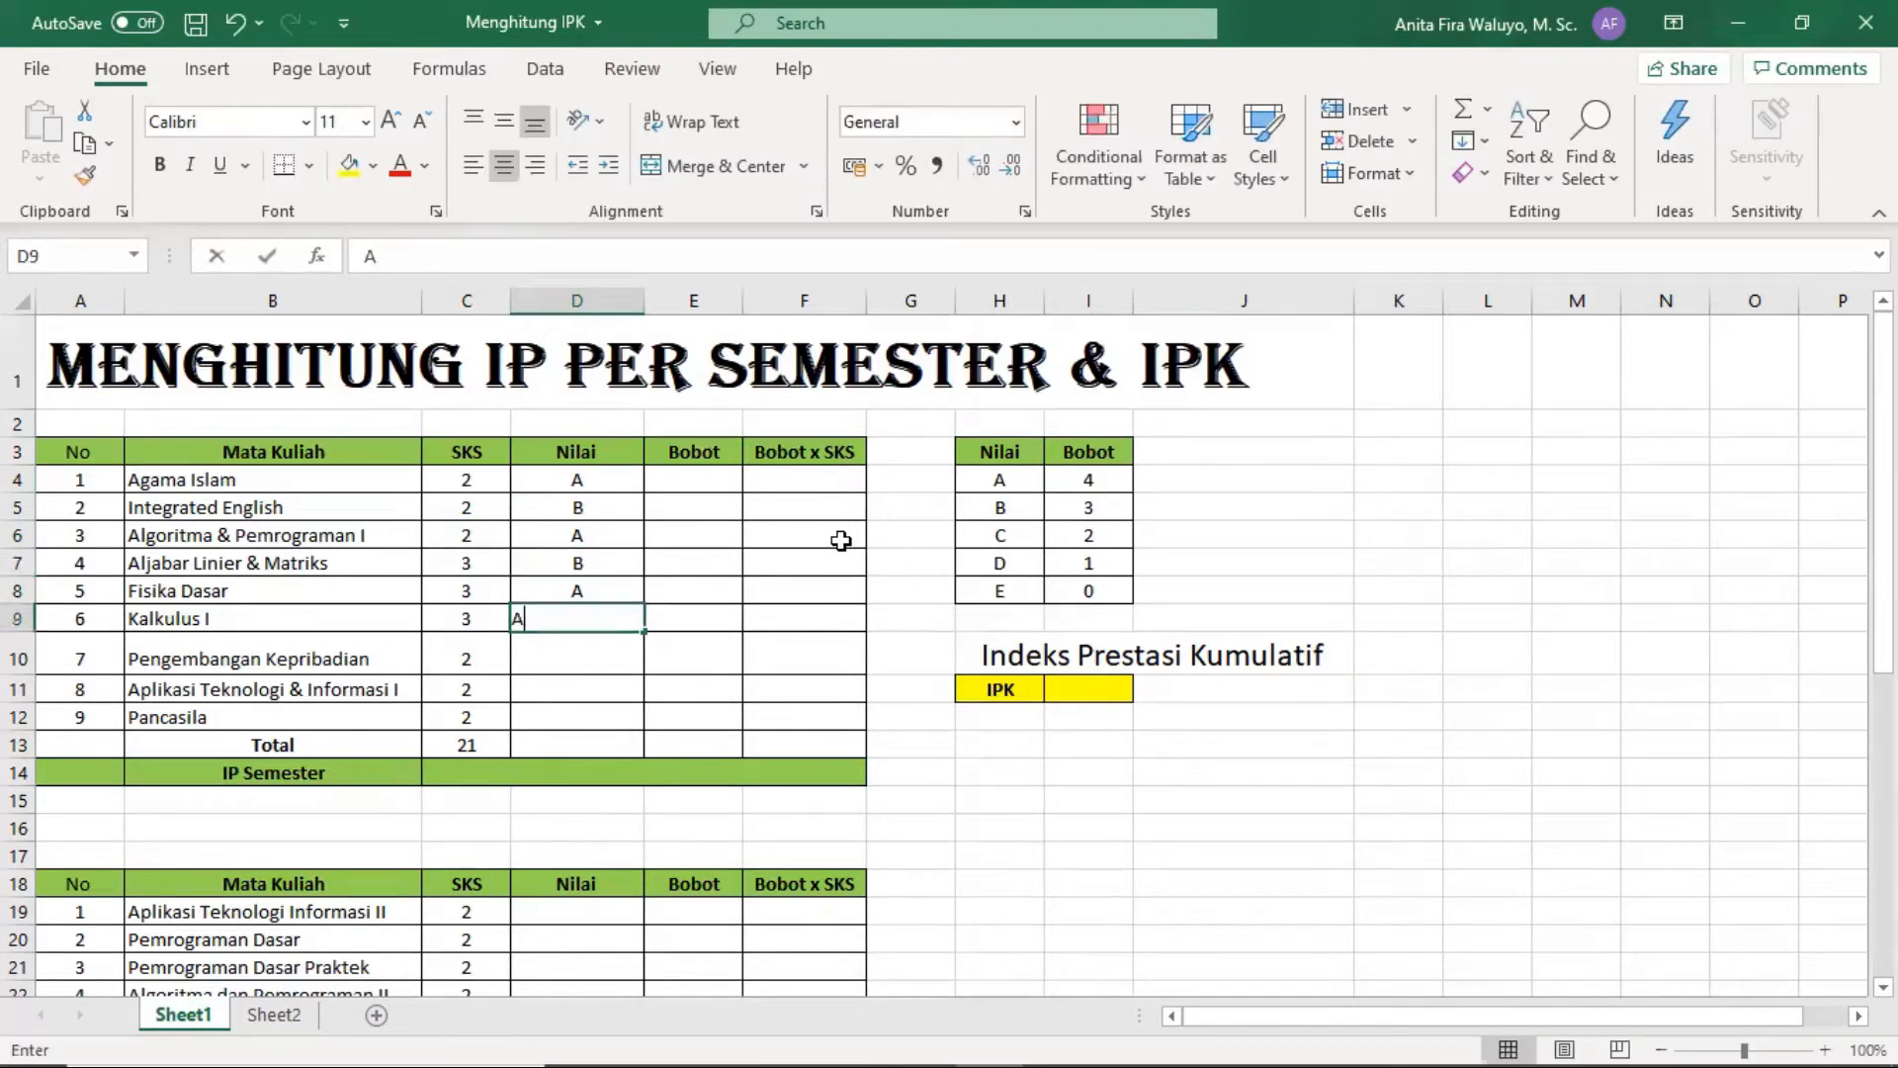
pyautogui.press('Return')
pyautogui.write('A')
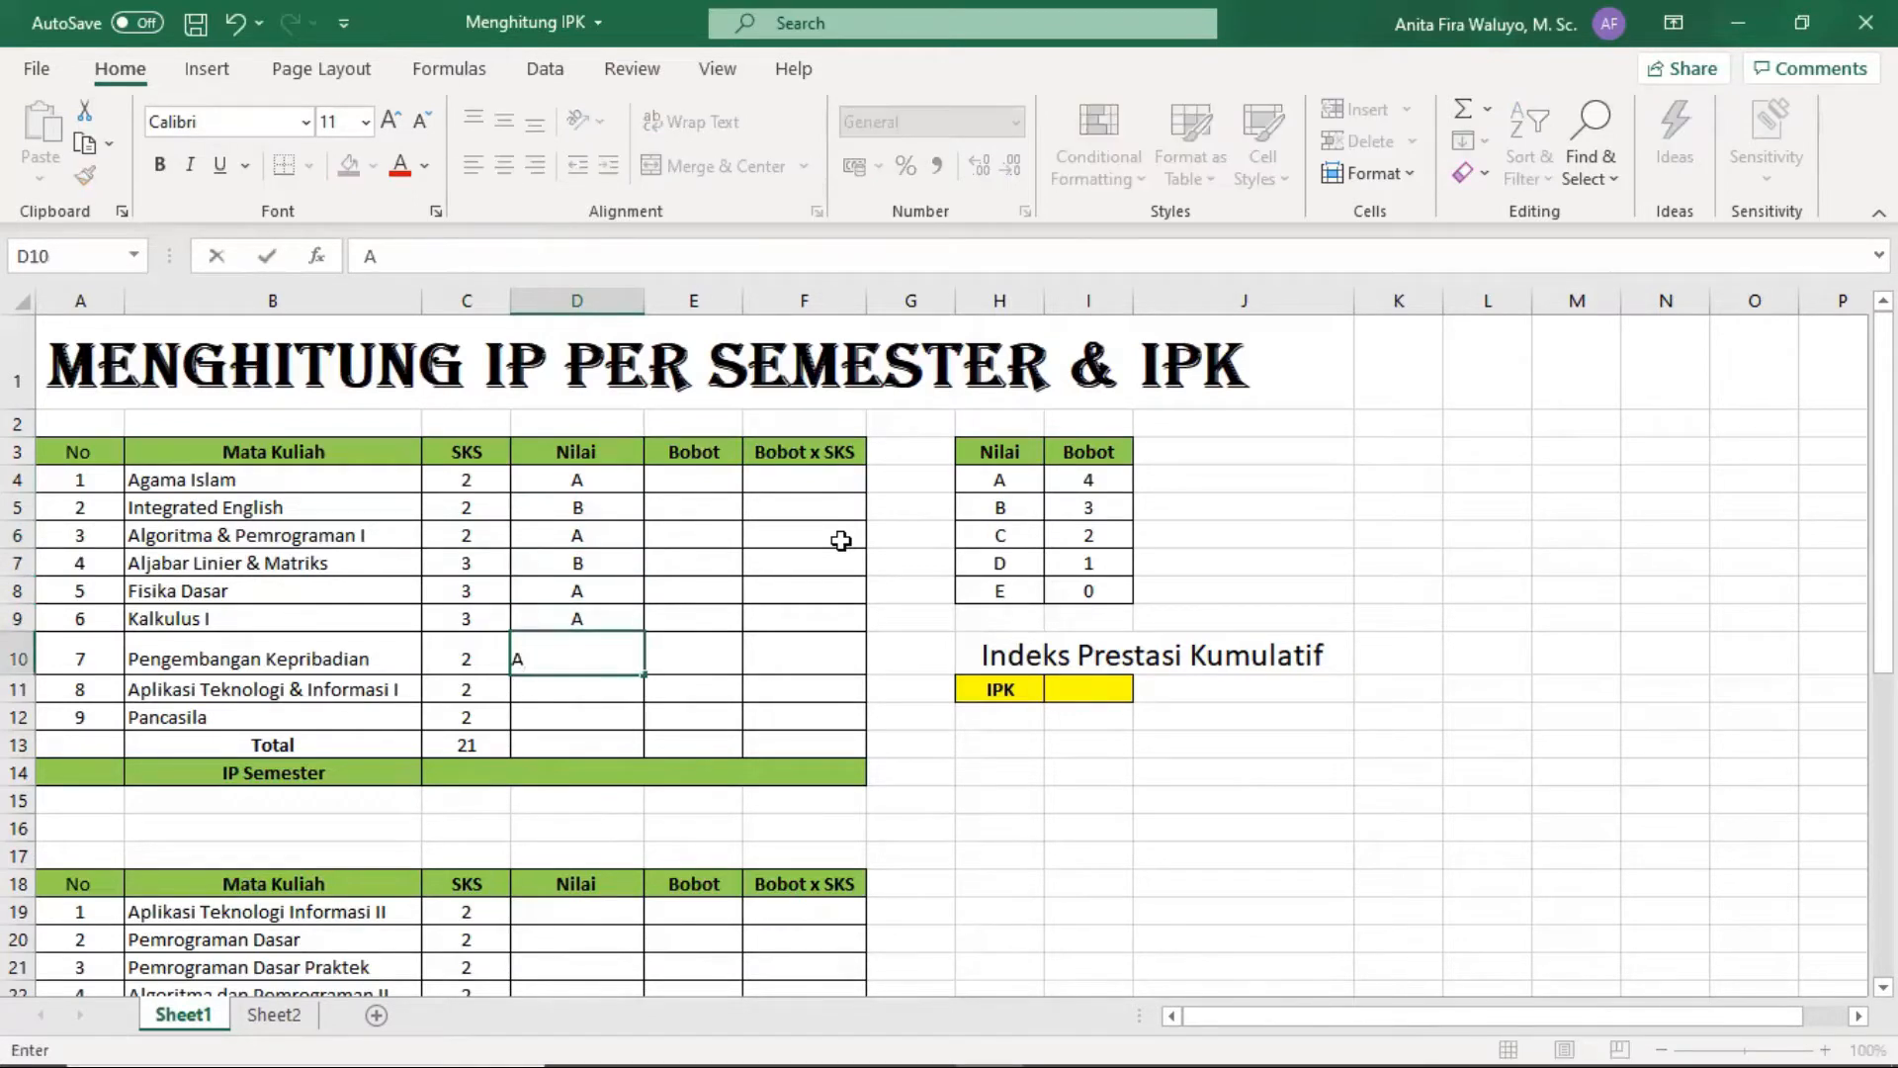
pyautogui.press('Return')
pyautogui.write('B')
pyautogui.press('Return')
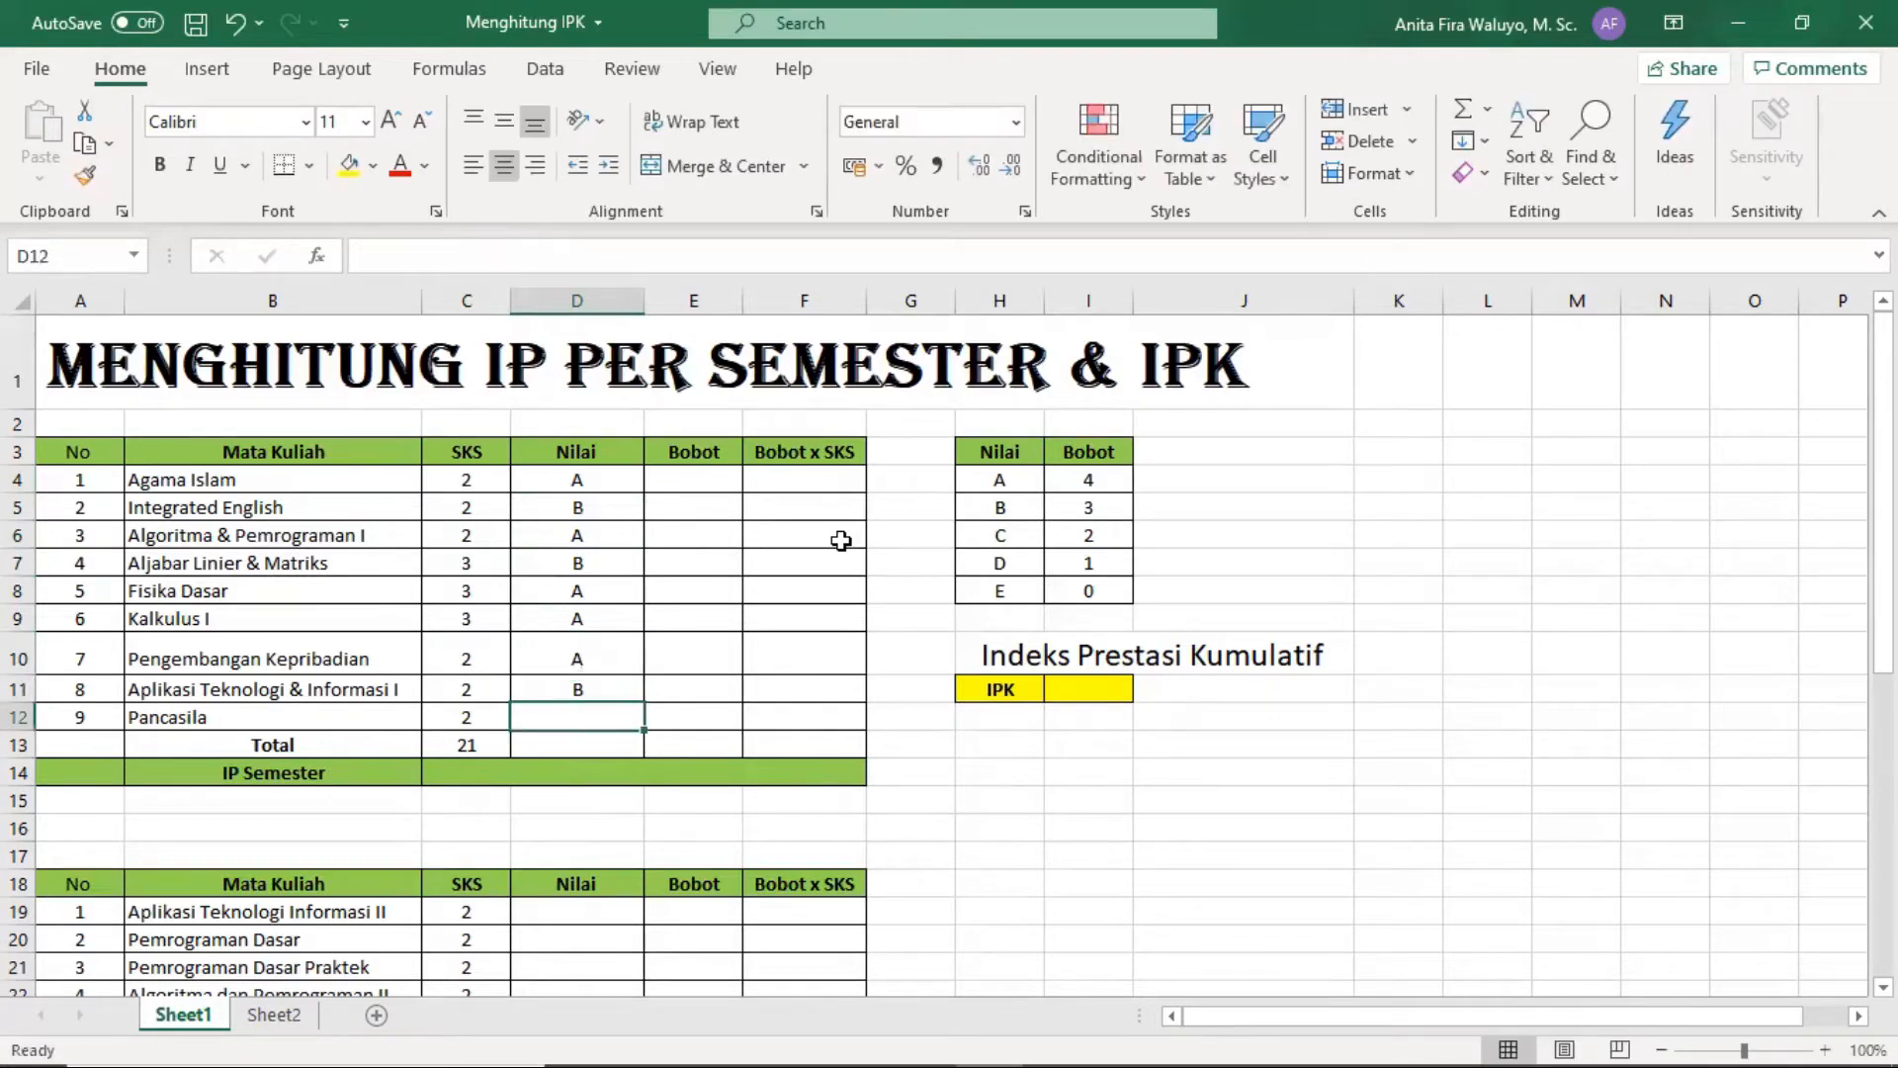
pyautogui.write('B')
pyautogui.press('Right')
# Begin a VLOOKUP formula in the first semester's Bobot cell E4 with the grade in D4 as the lookup value.
pyautogui.press('Up')
pyautogui.press('Up')
pyautogui.press('Up')
pyautogui.press('Up')
pyautogui.press('Up')
pyautogui.press('Up')
pyautogui.press('Up')
pyautogui.press('Up')
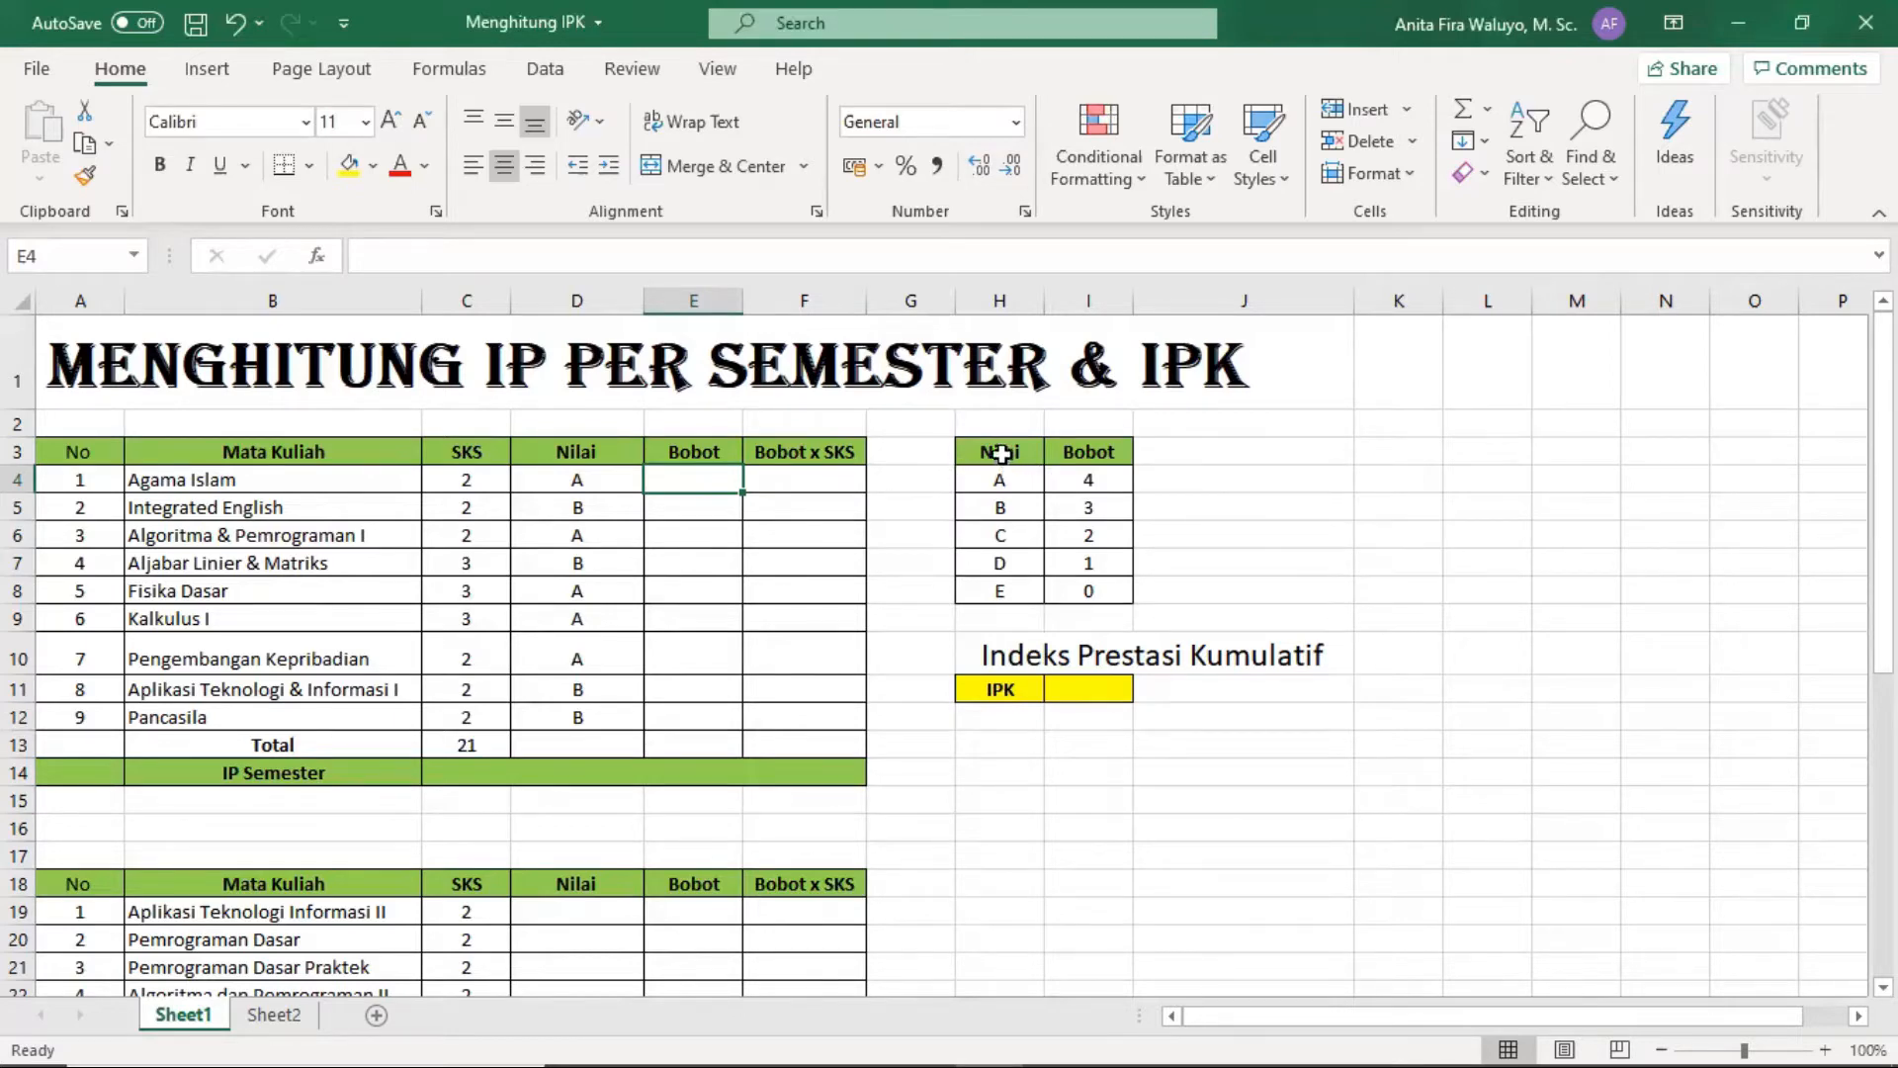
pyautogui.moveTo(994, 453); pyautogui.dragTo(1087, 591)
pyautogui.click(694, 482)
pyautogui.write('=')
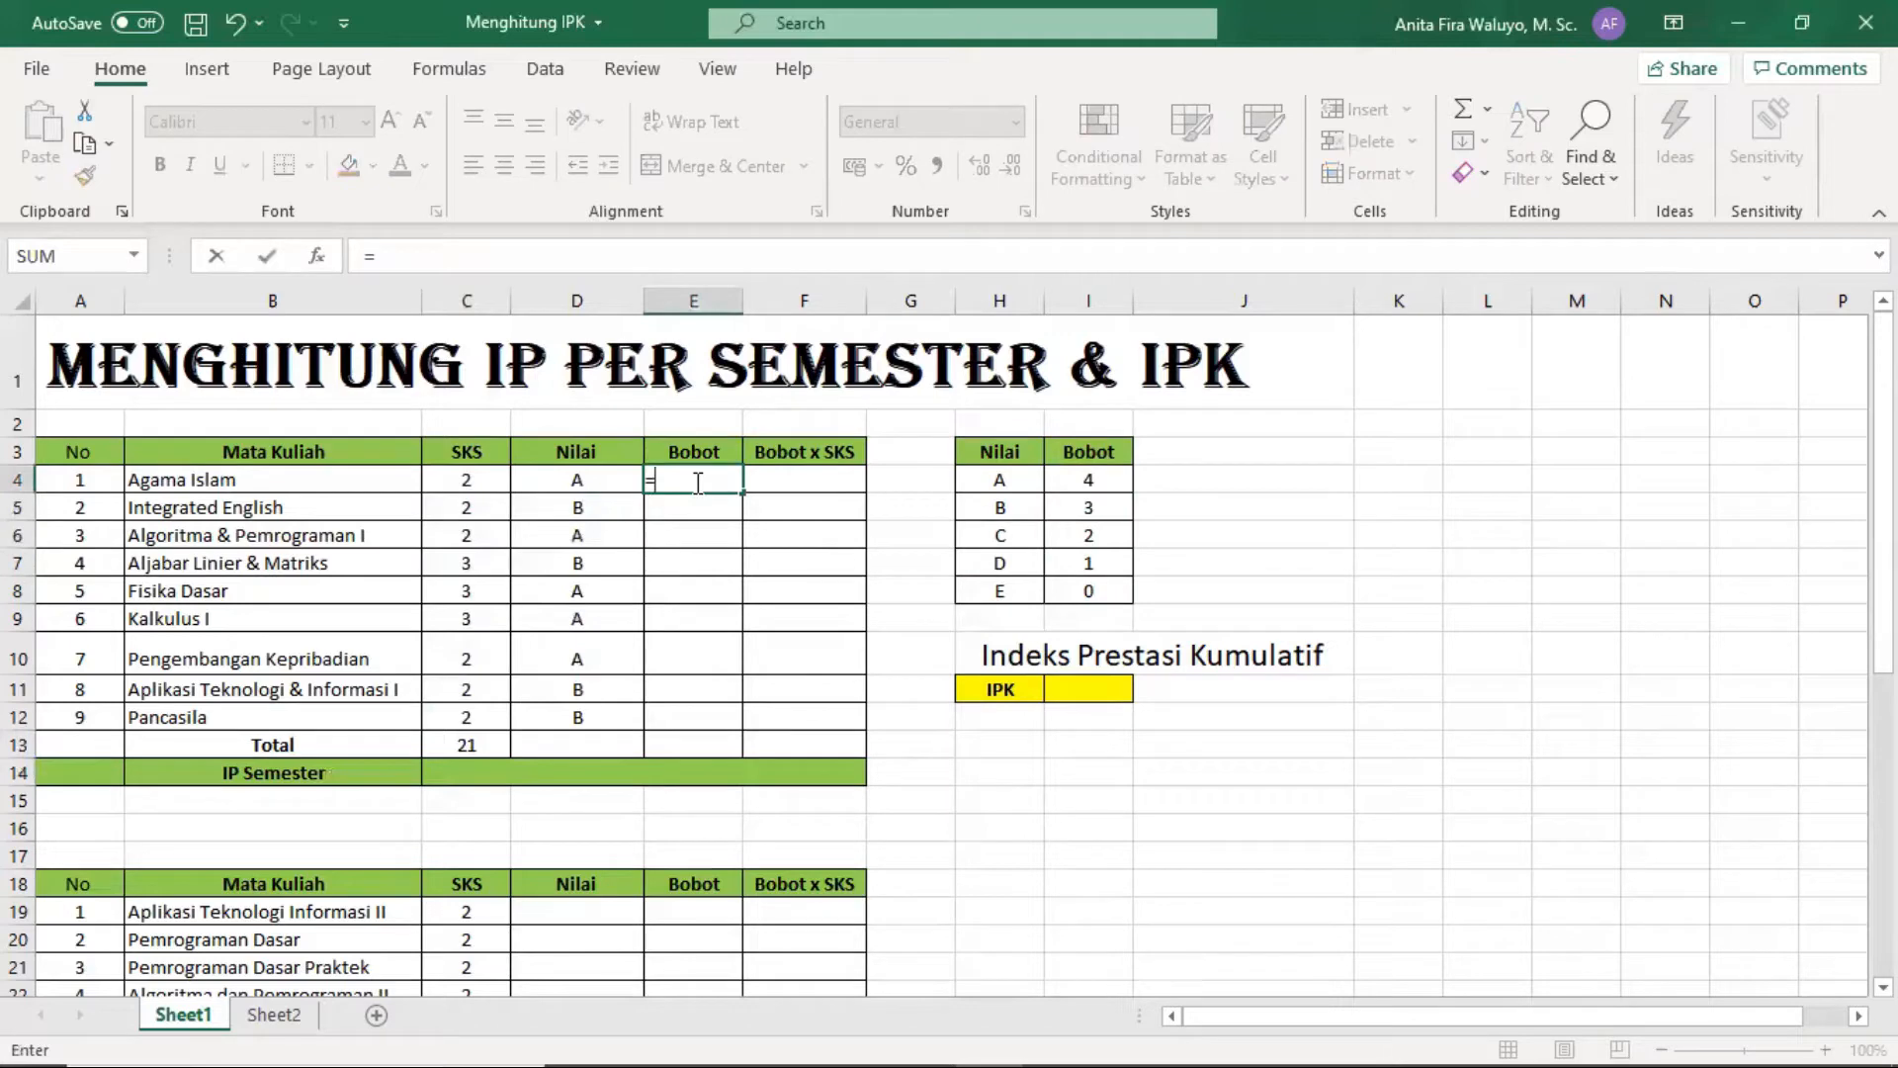
pyautogui.write('VLOOK')
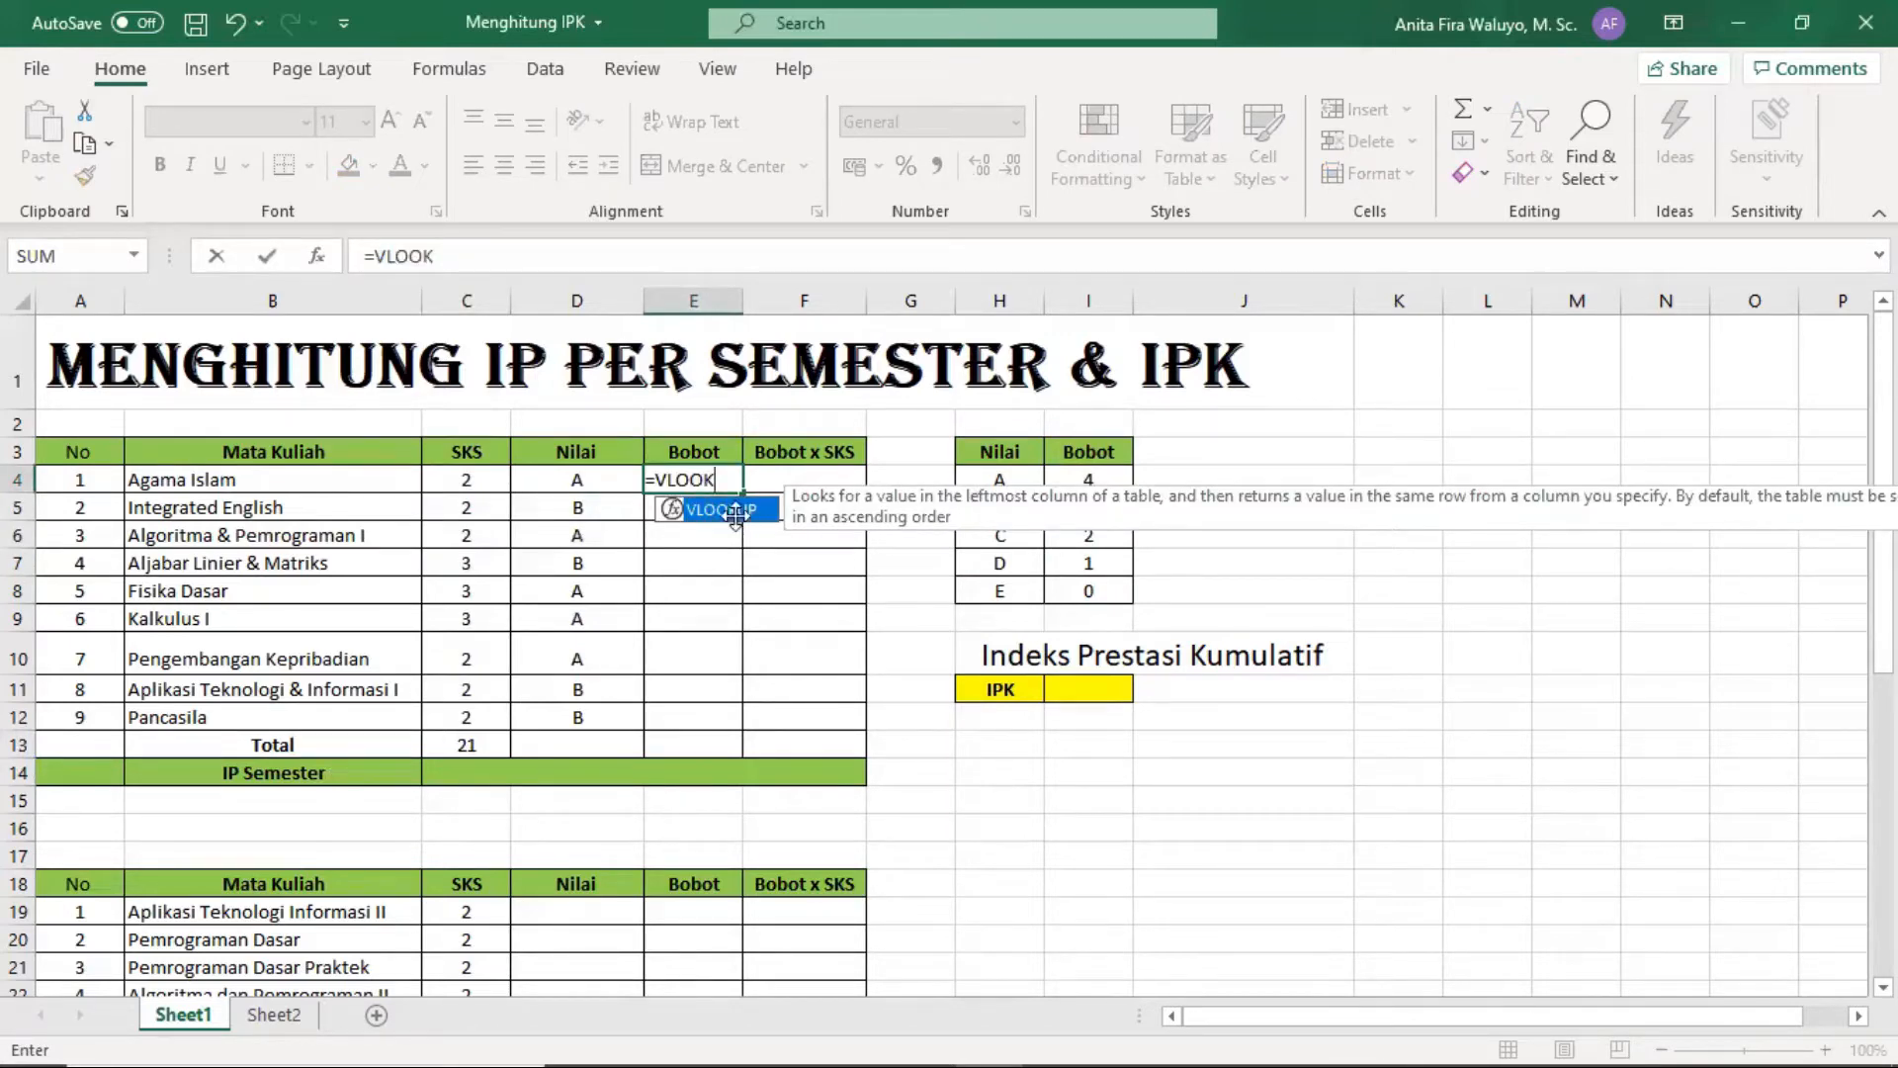
pyautogui.doubleClick(726, 509)
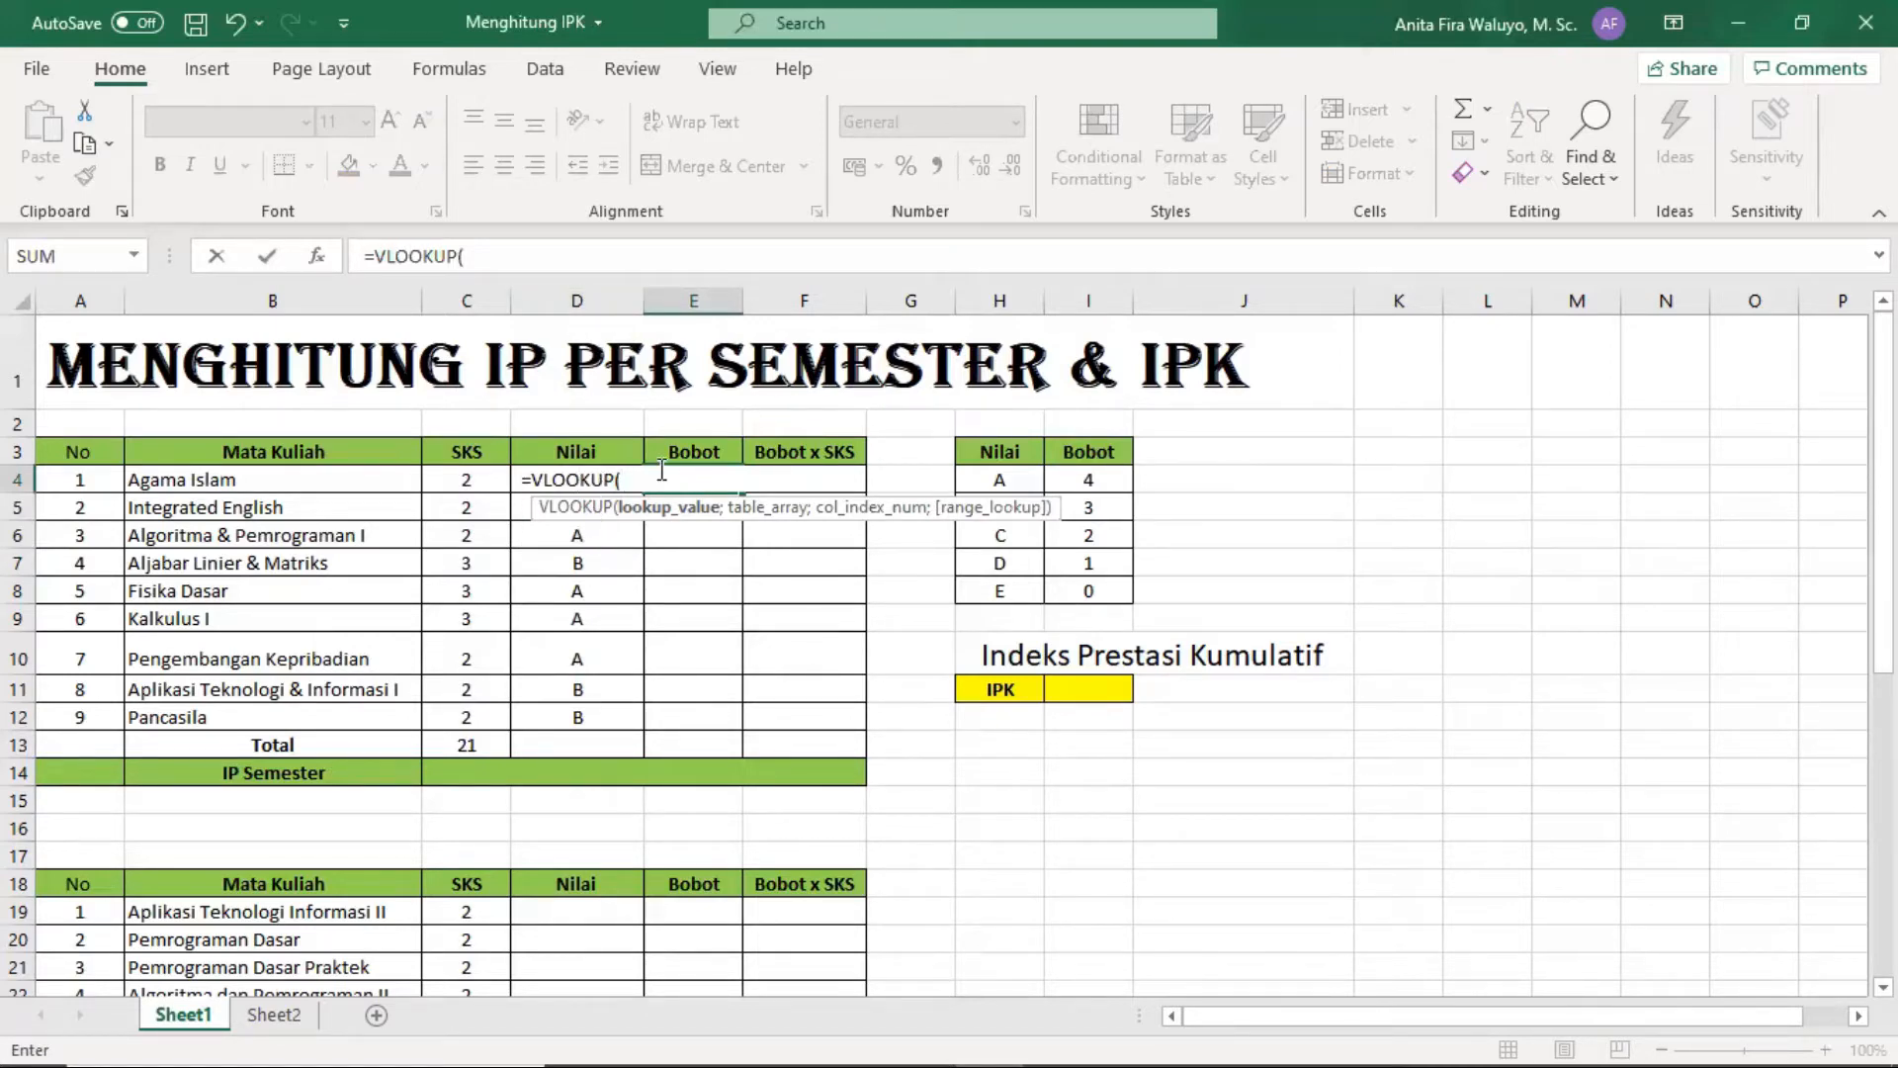
pyautogui.write('d')
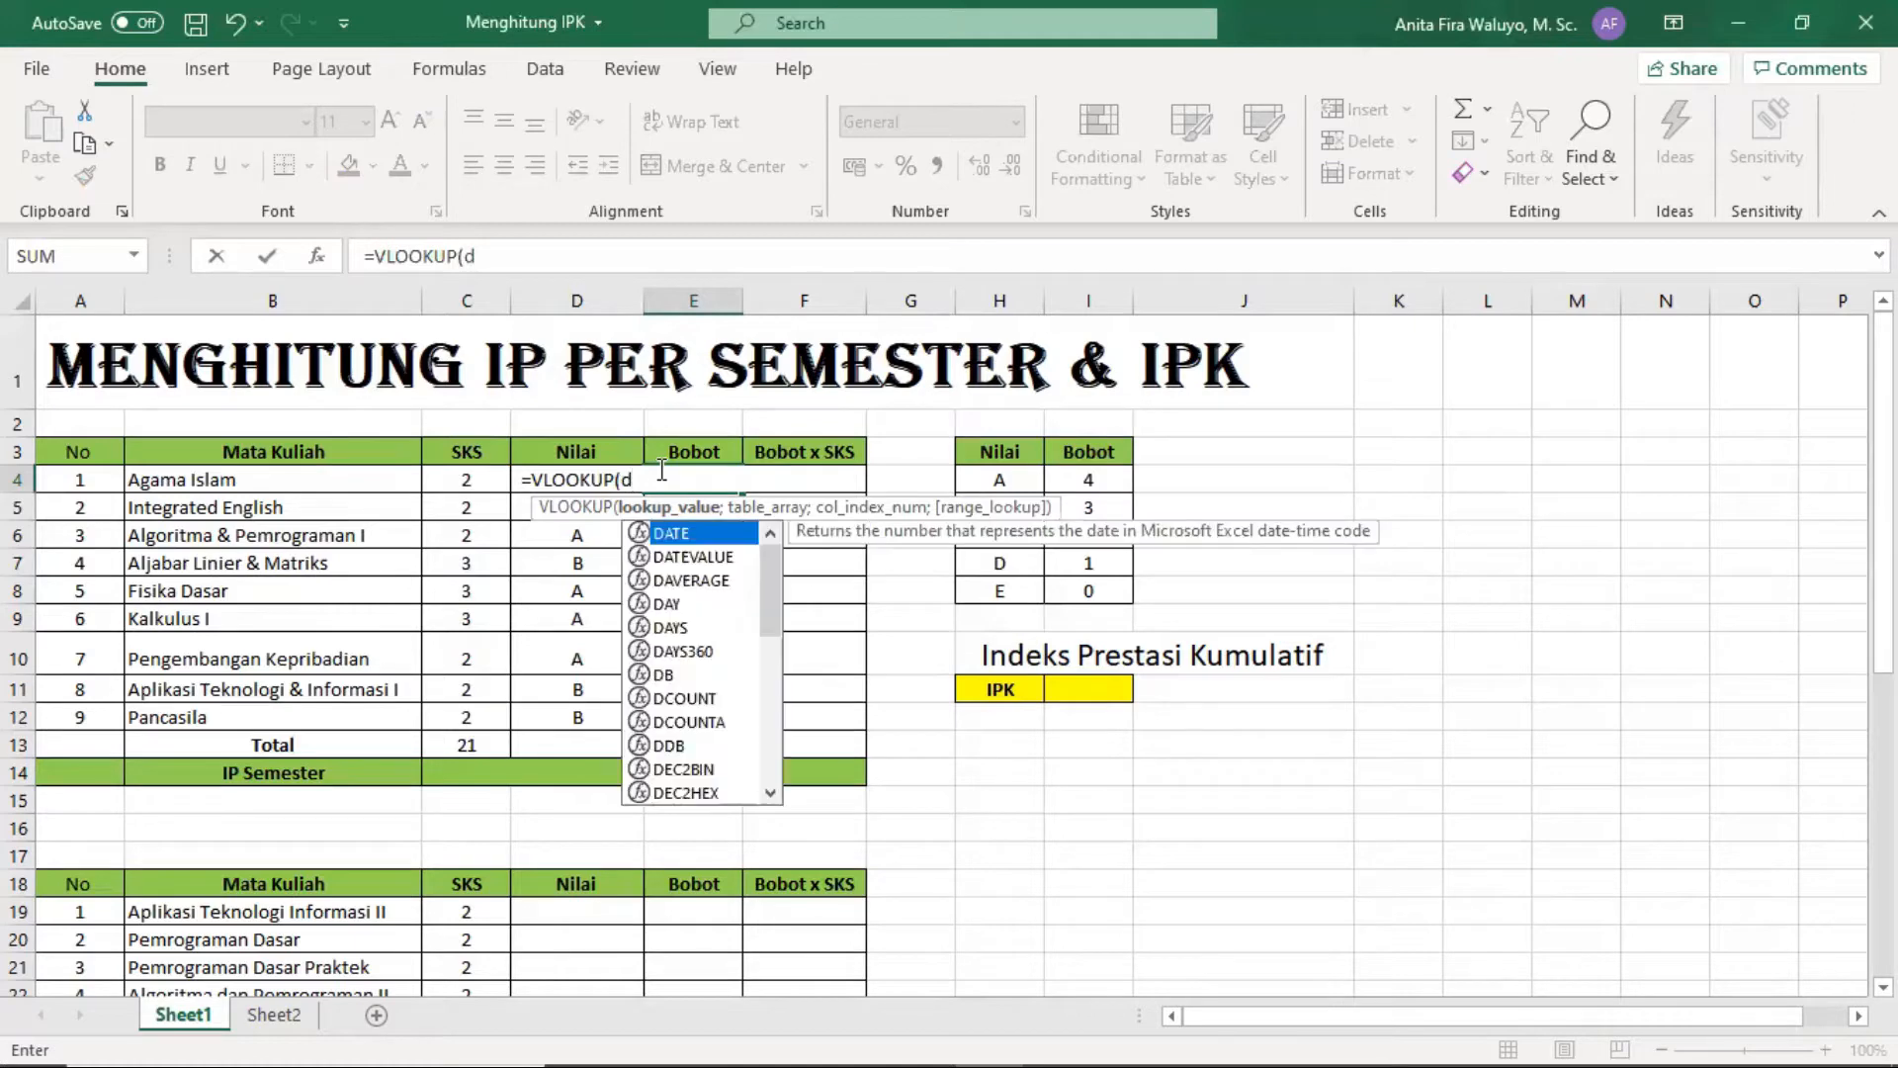
pyautogui.press('BackSpace')
pyautogui.write('D4')
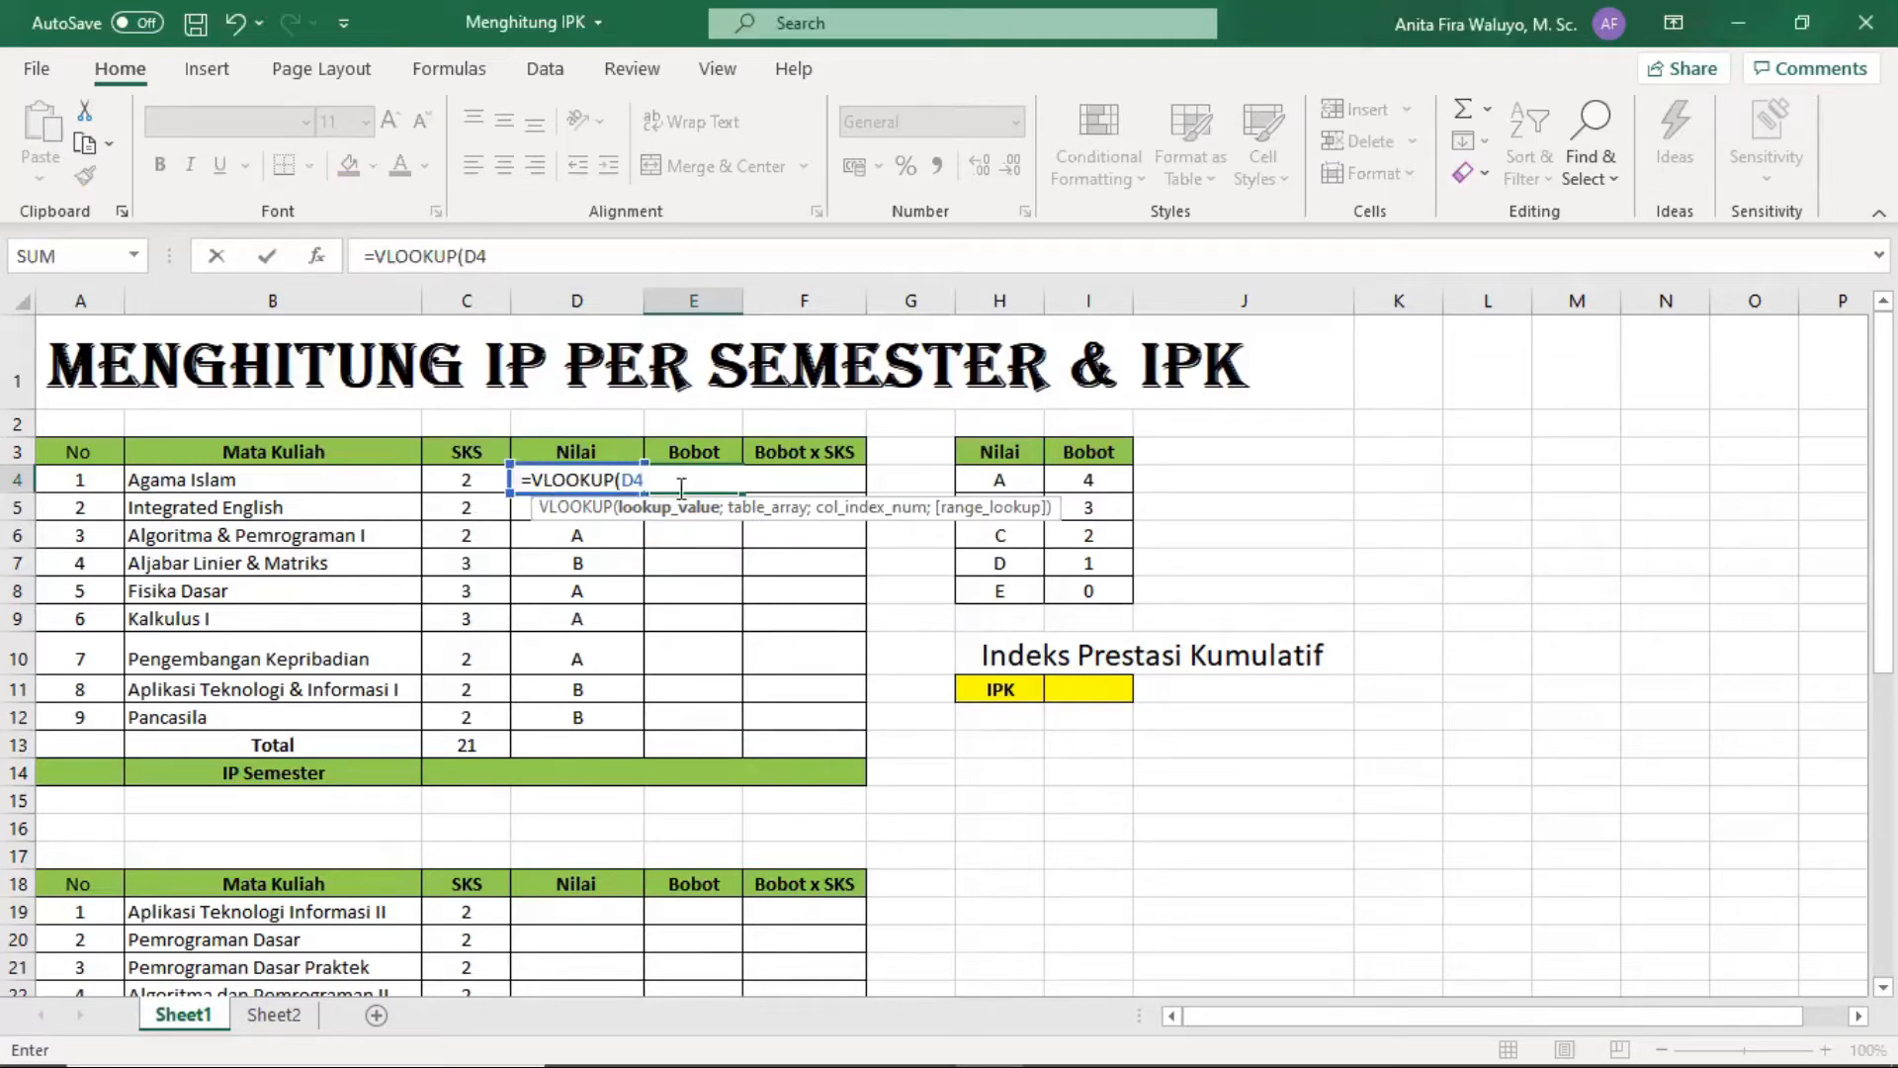
pyautogui.write(';')
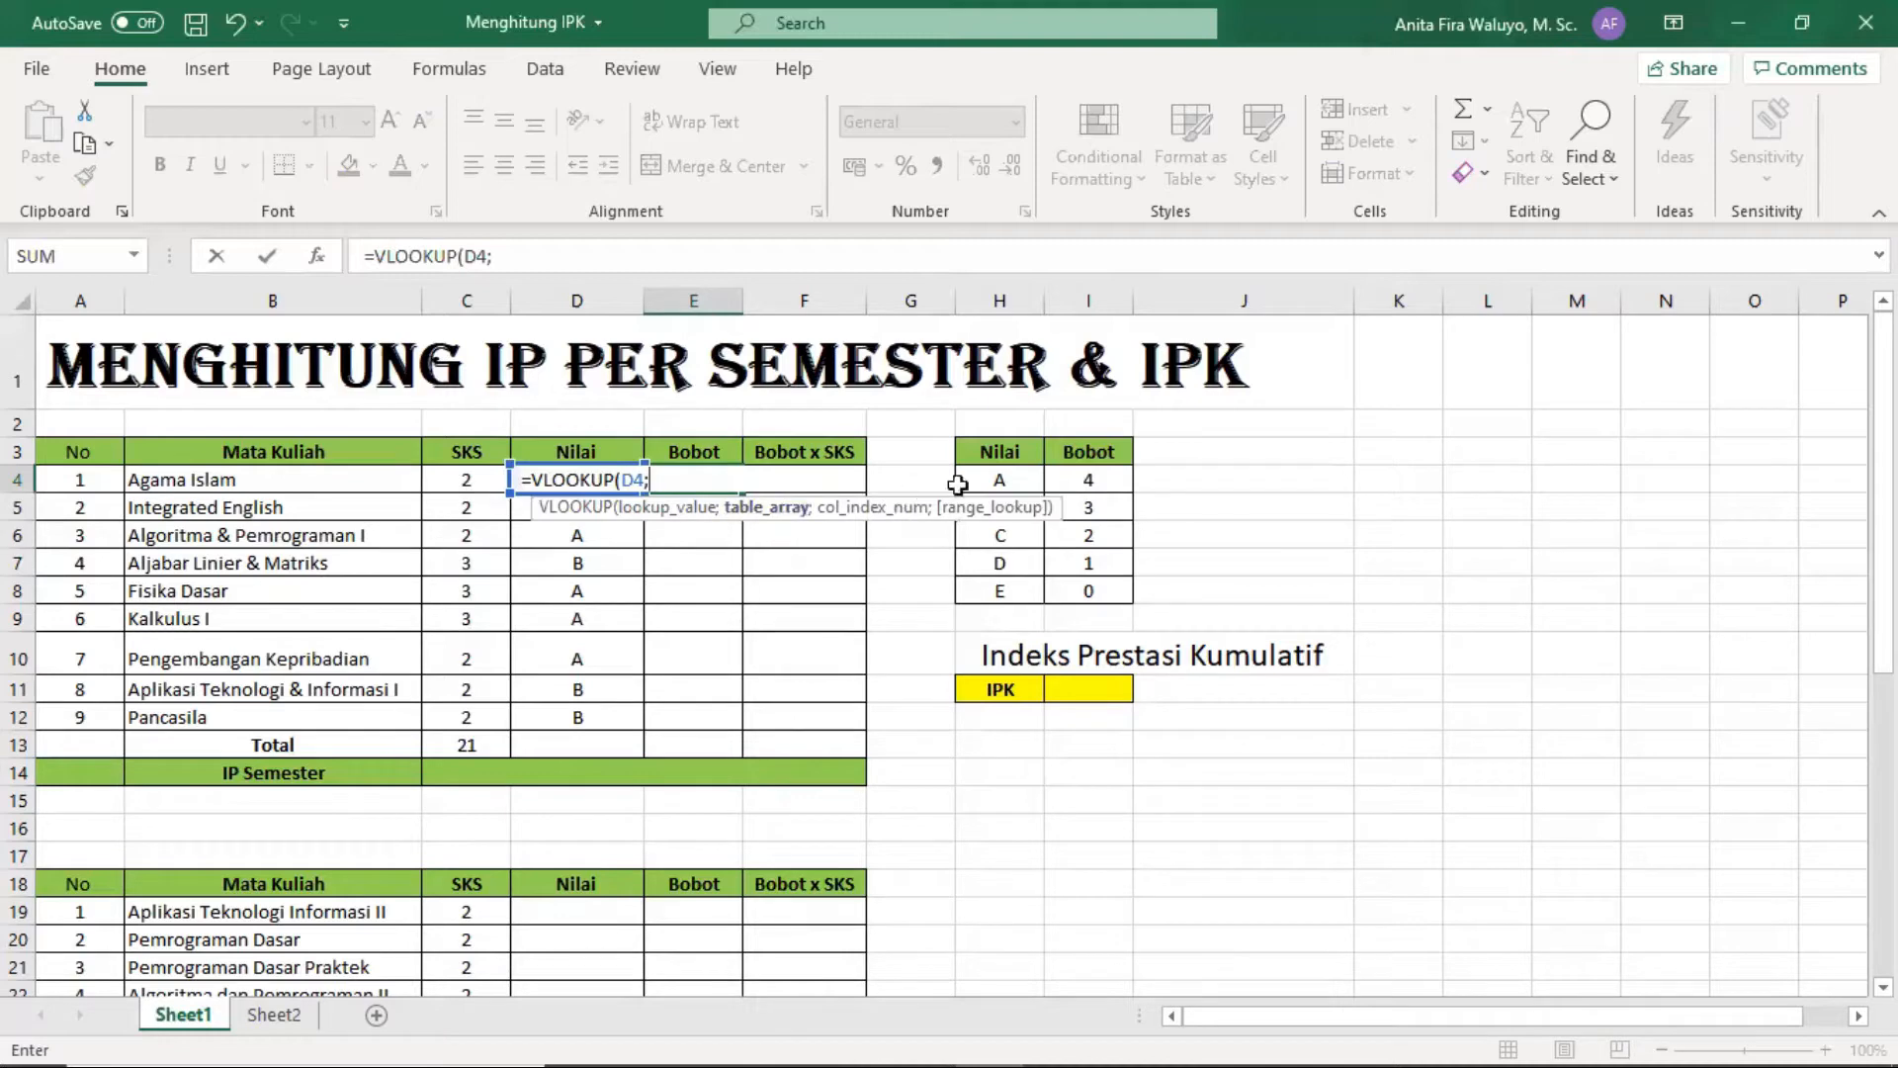
# Complete the VLOOKUP in E4 with the table range H4:I8, column index 2 and FALSE for an exact match.
pyautogui.click(1000, 478)
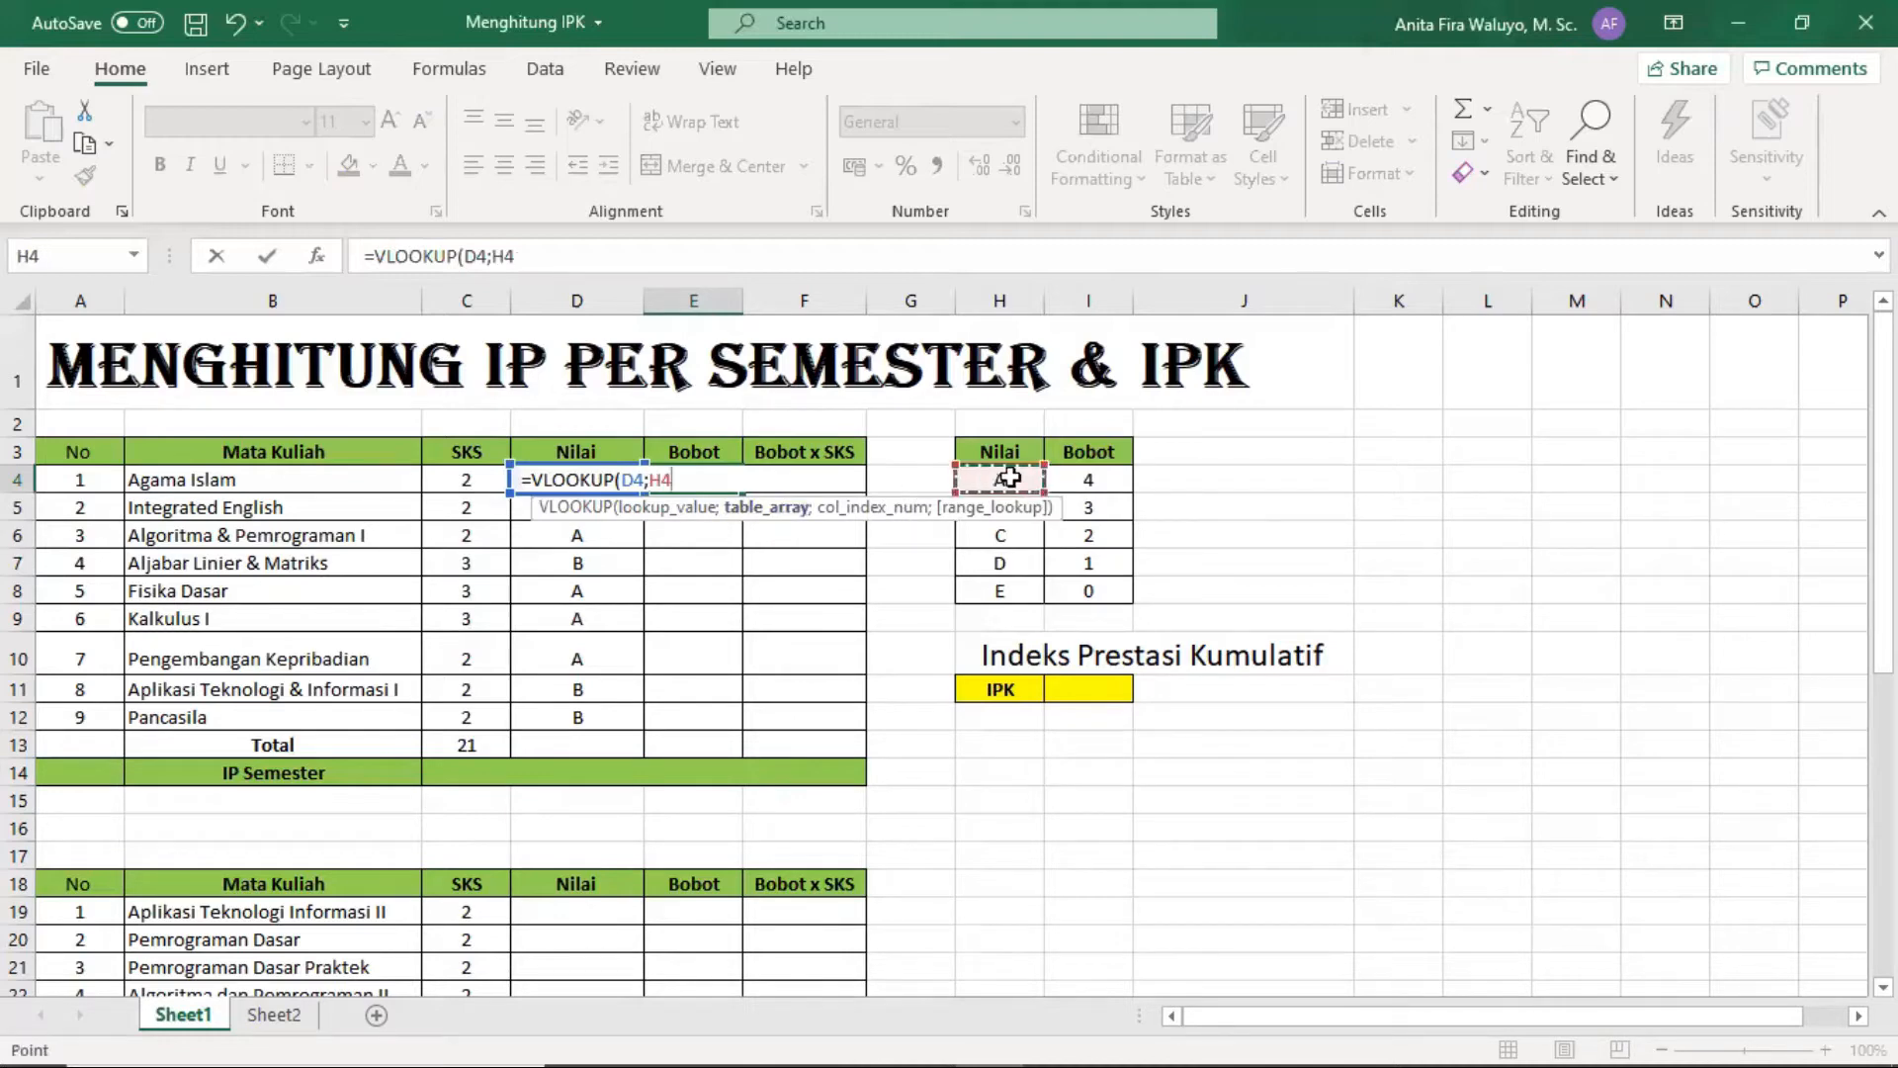
pyautogui.keyDown('shift'); pyautogui.click(1098, 590); pyautogui.keyUp('shift')
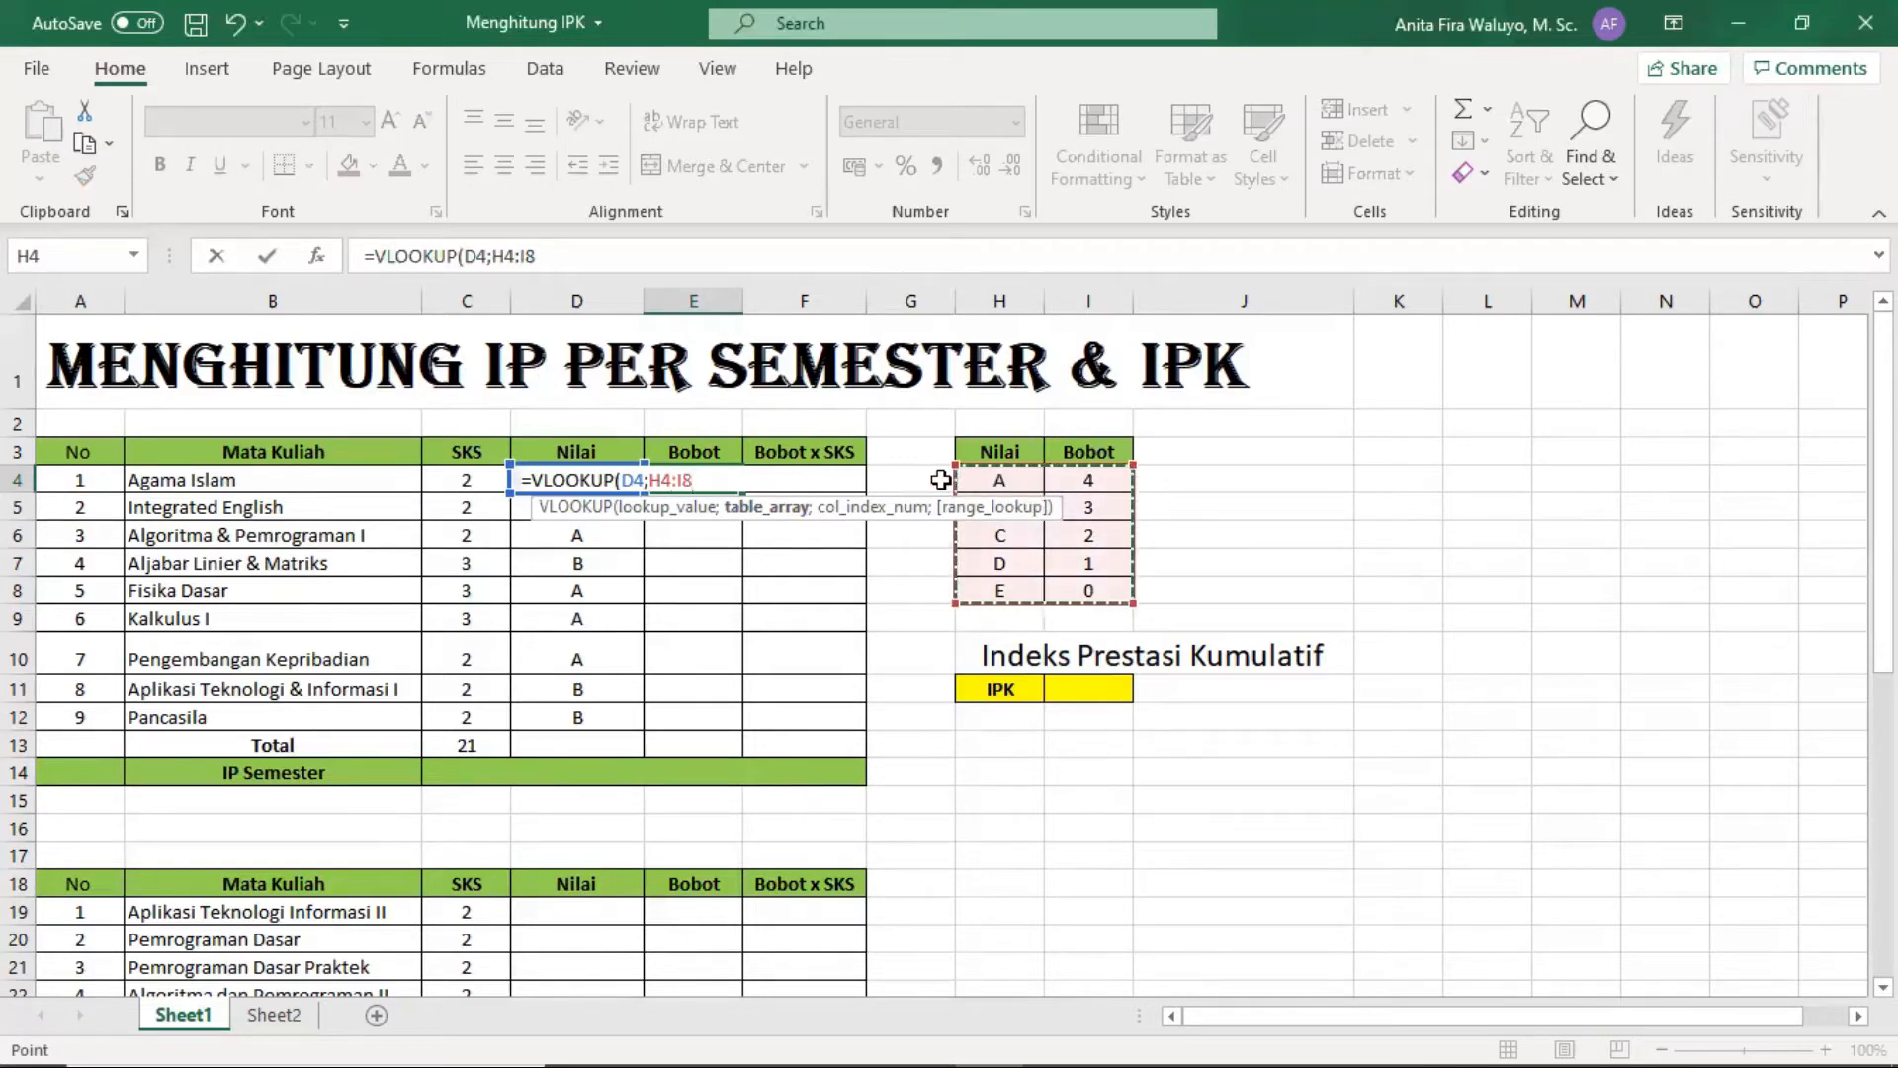
pyautogui.write(';')
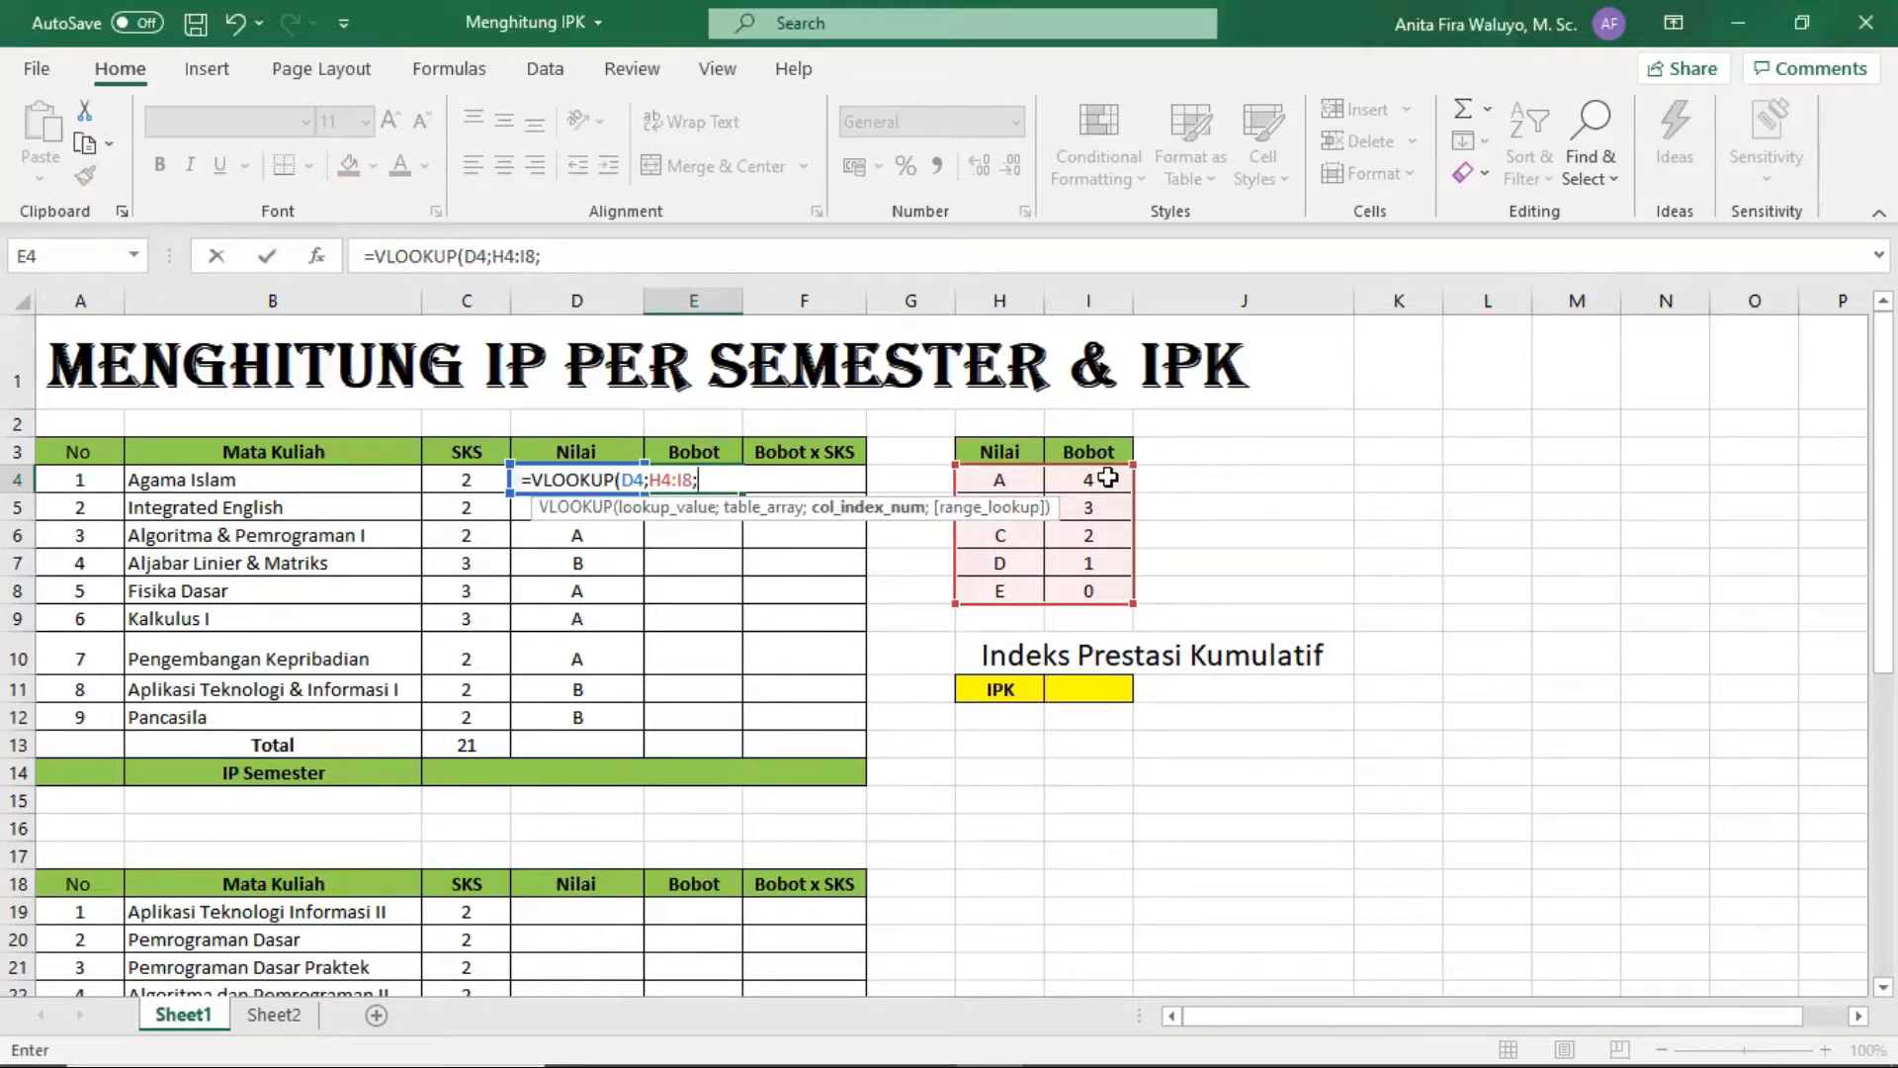
pyautogui.write('2;FAL')
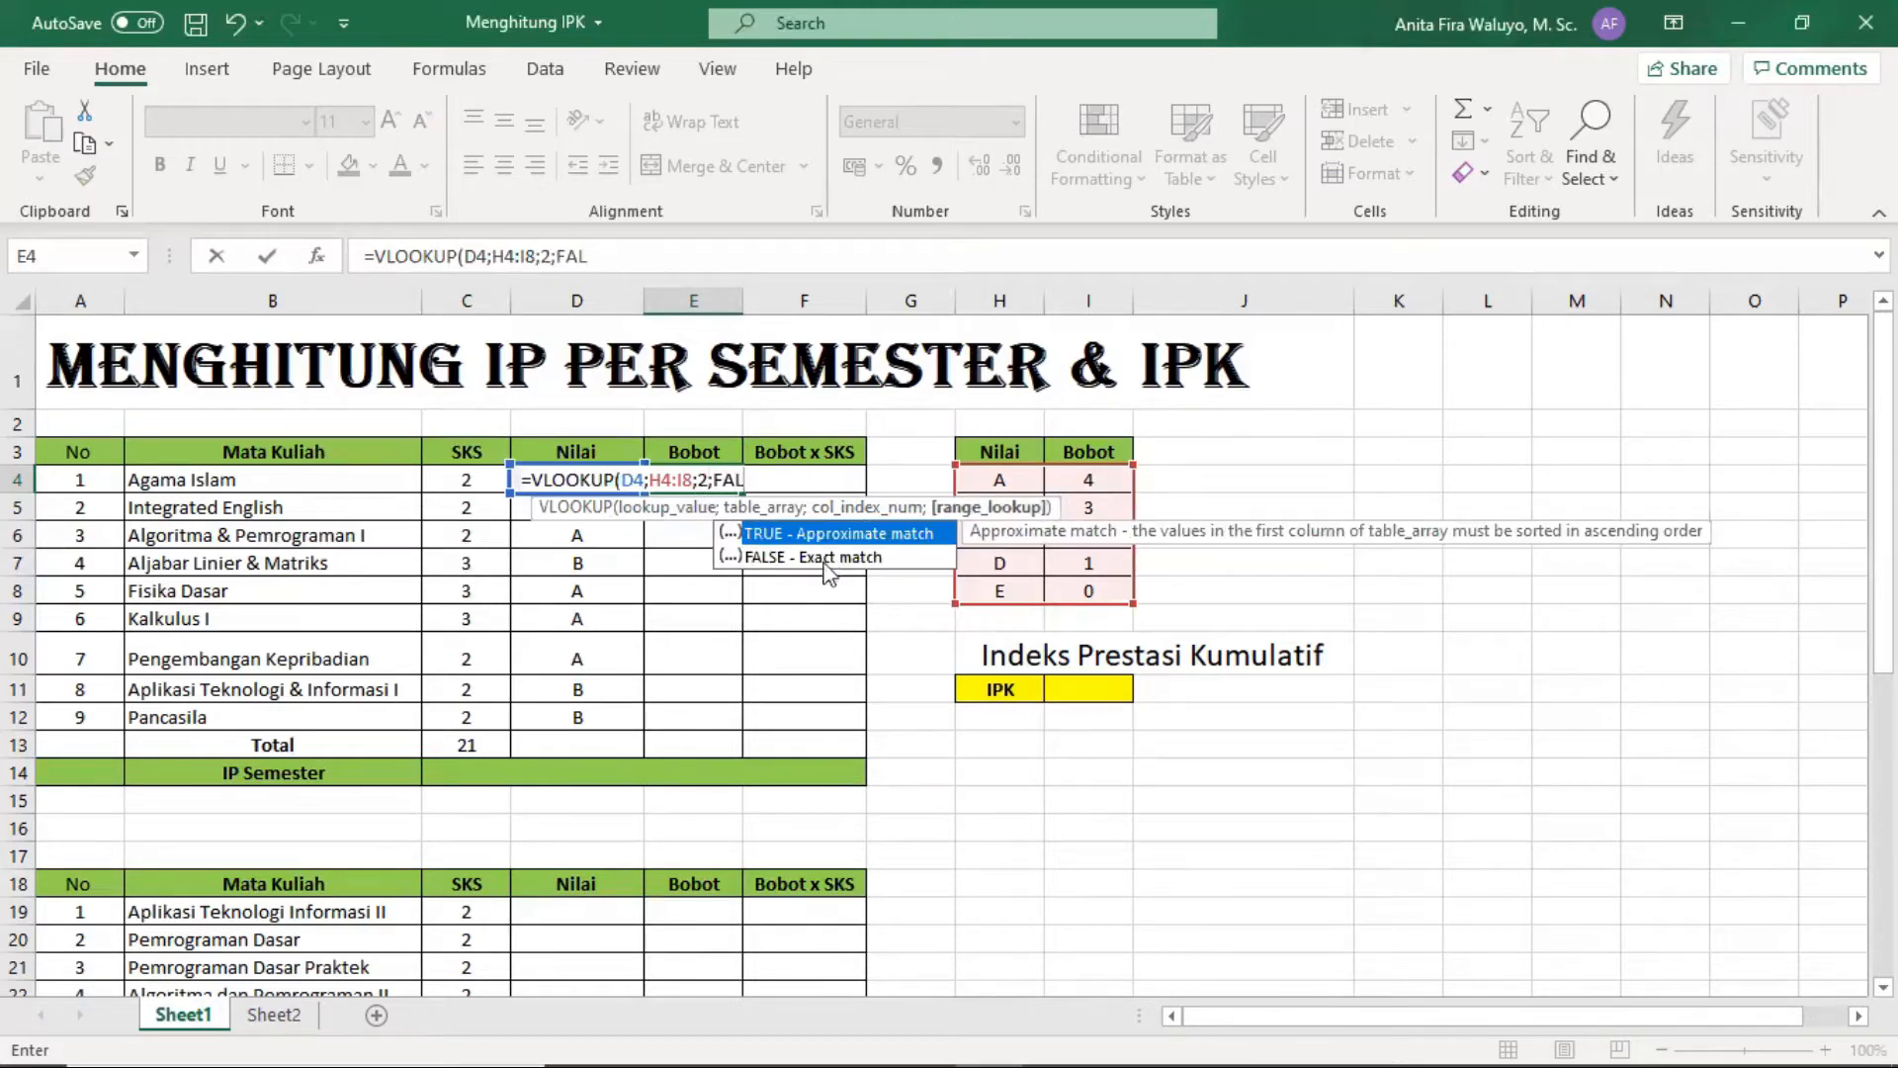
pyautogui.click(778, 559)
pyautogui.doubleClick(777, 560)
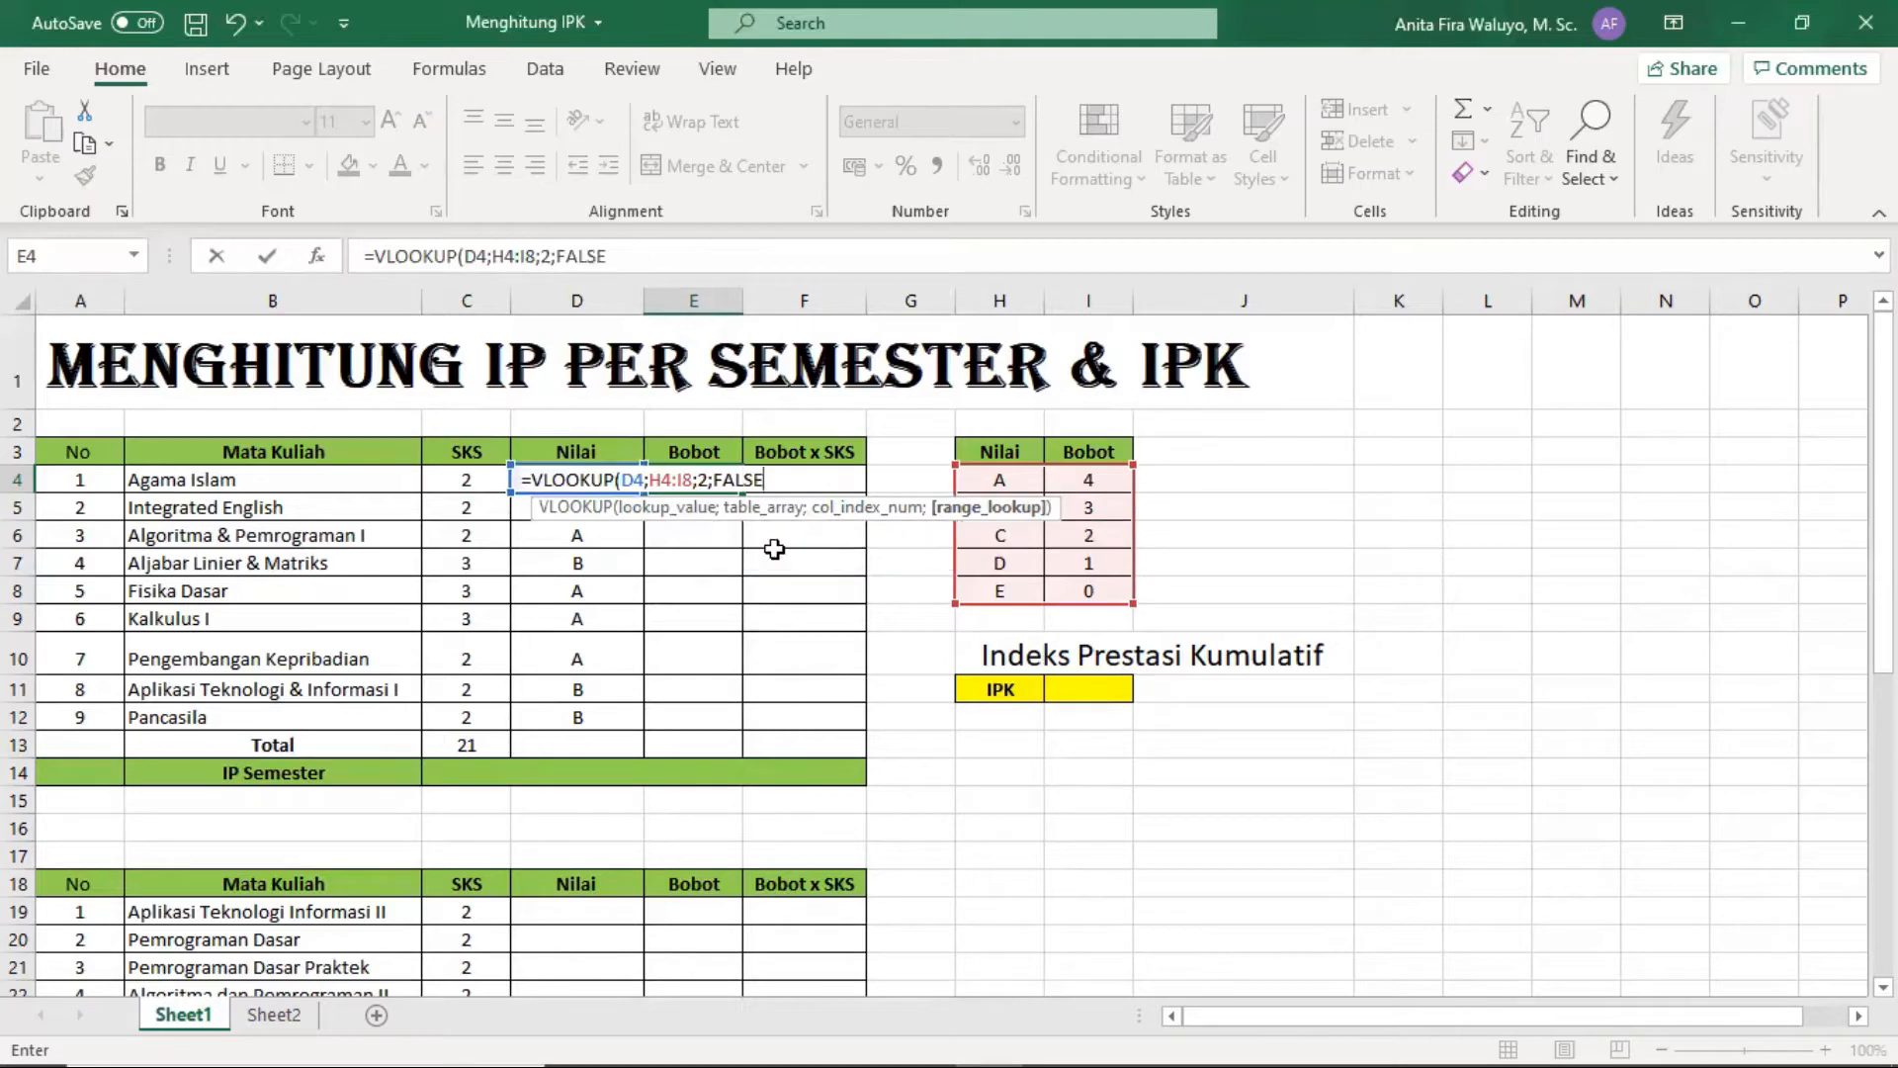
pyautogui.press('Return')
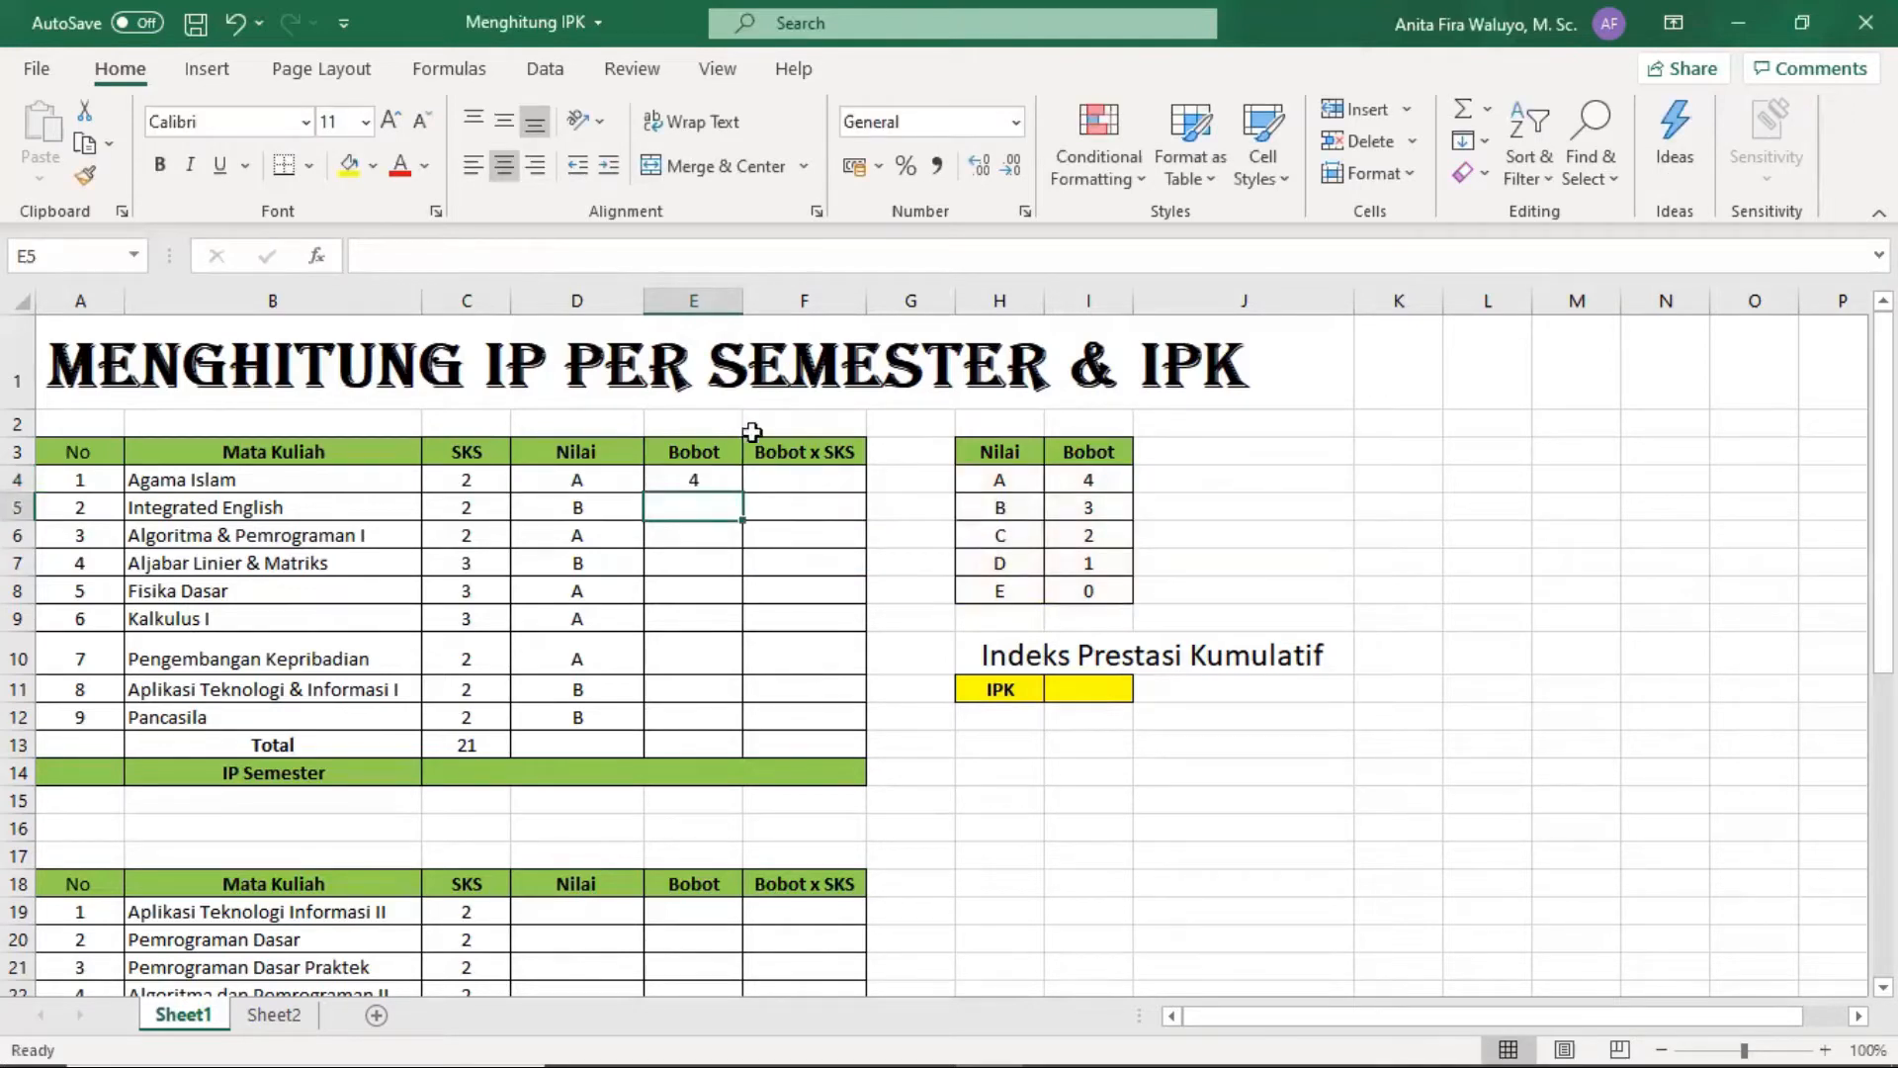
# Copy the VLOOKUP formula from E4 down through E12.
pyautogui.click(732, 480)
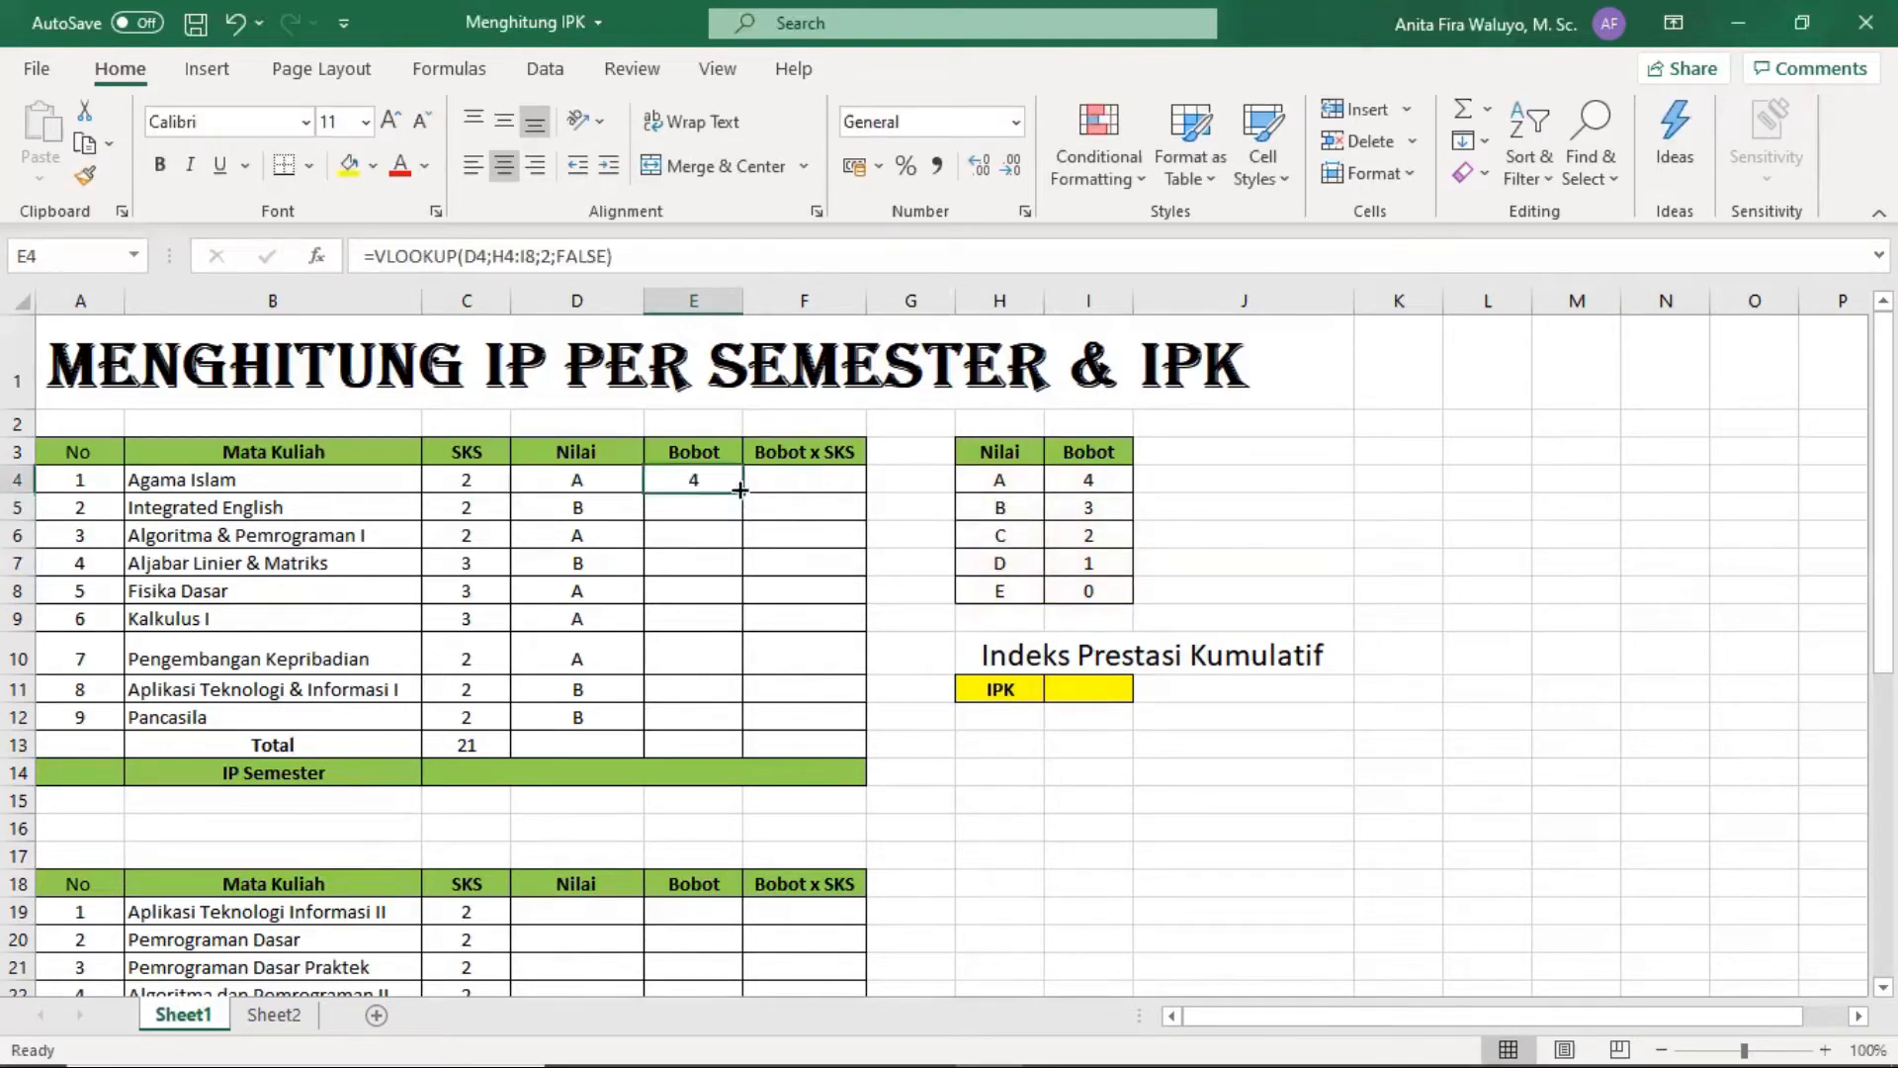
pyautogui.moveTo(743, 494); pyautogui.dragTo(721, 721)
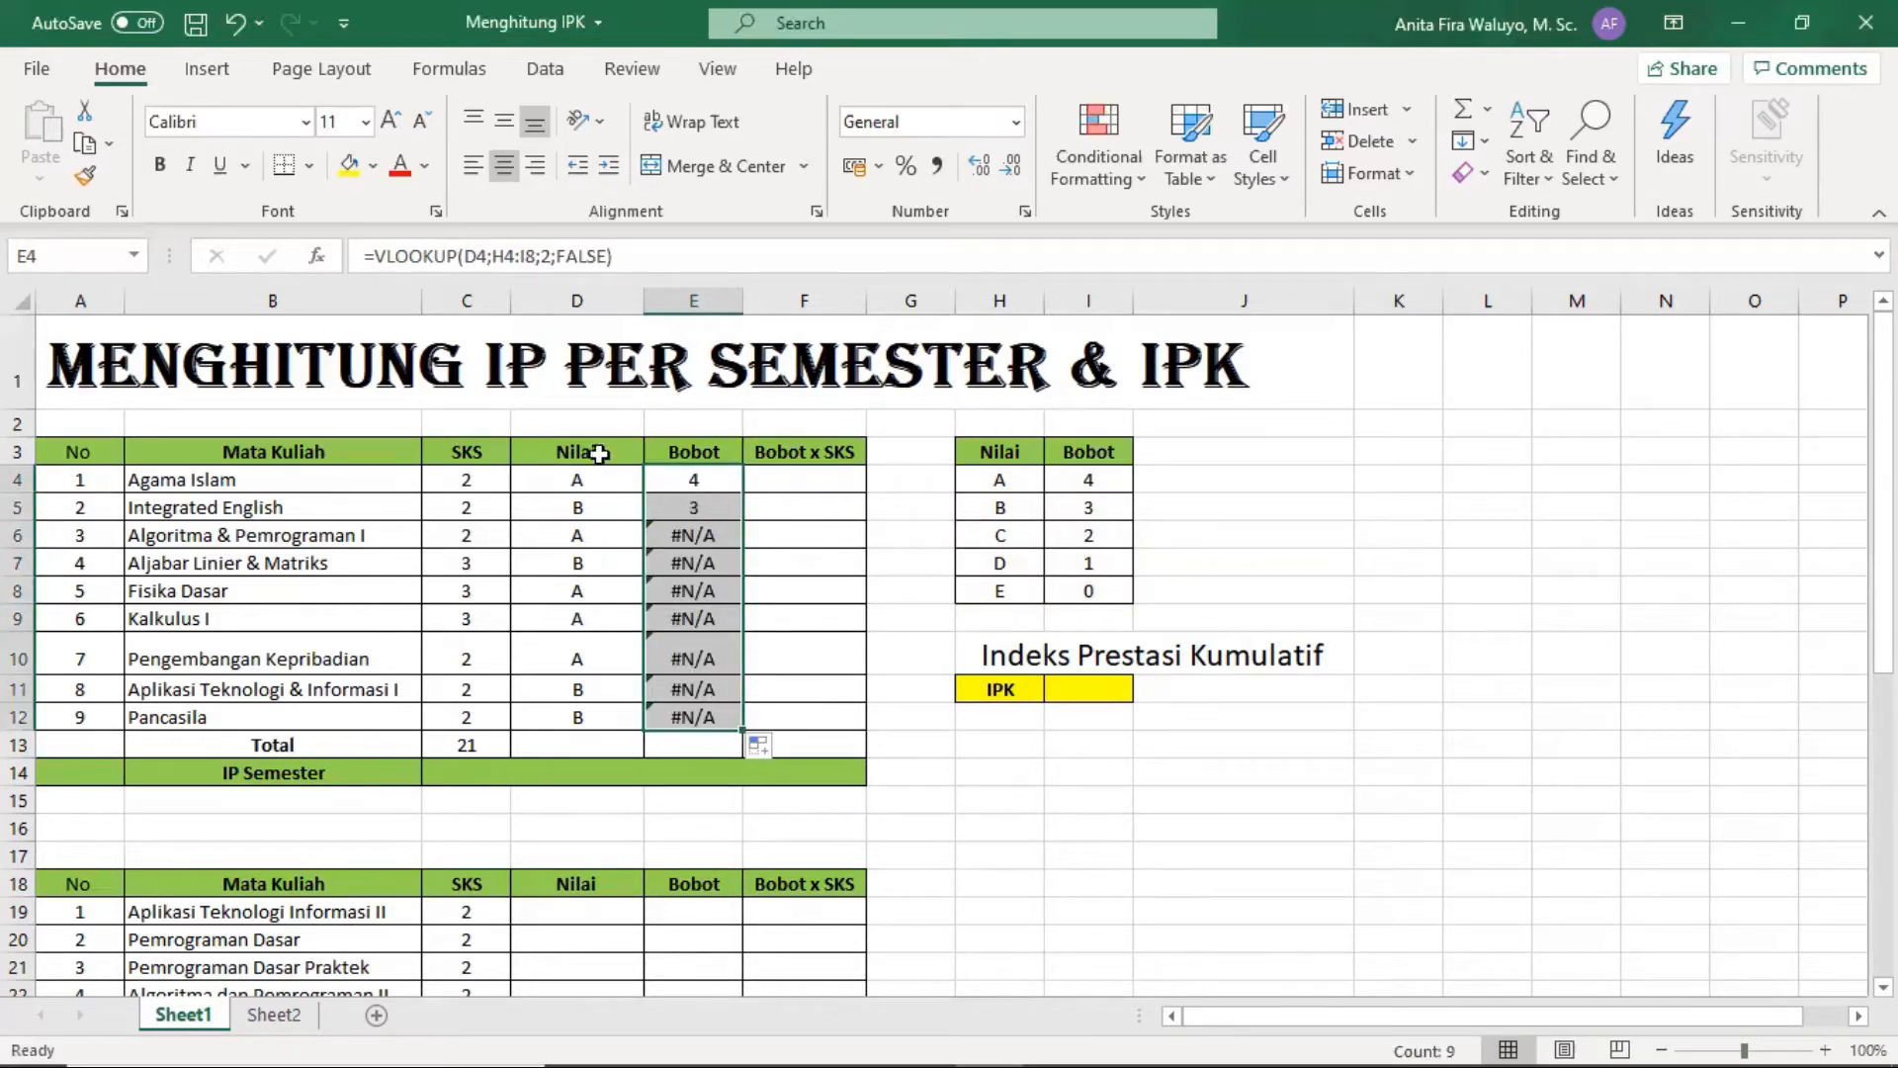
# Examine the table ranges used by the copied VLOOKUP formulas in E6 through E12.
pyautogui.click(699, 553)
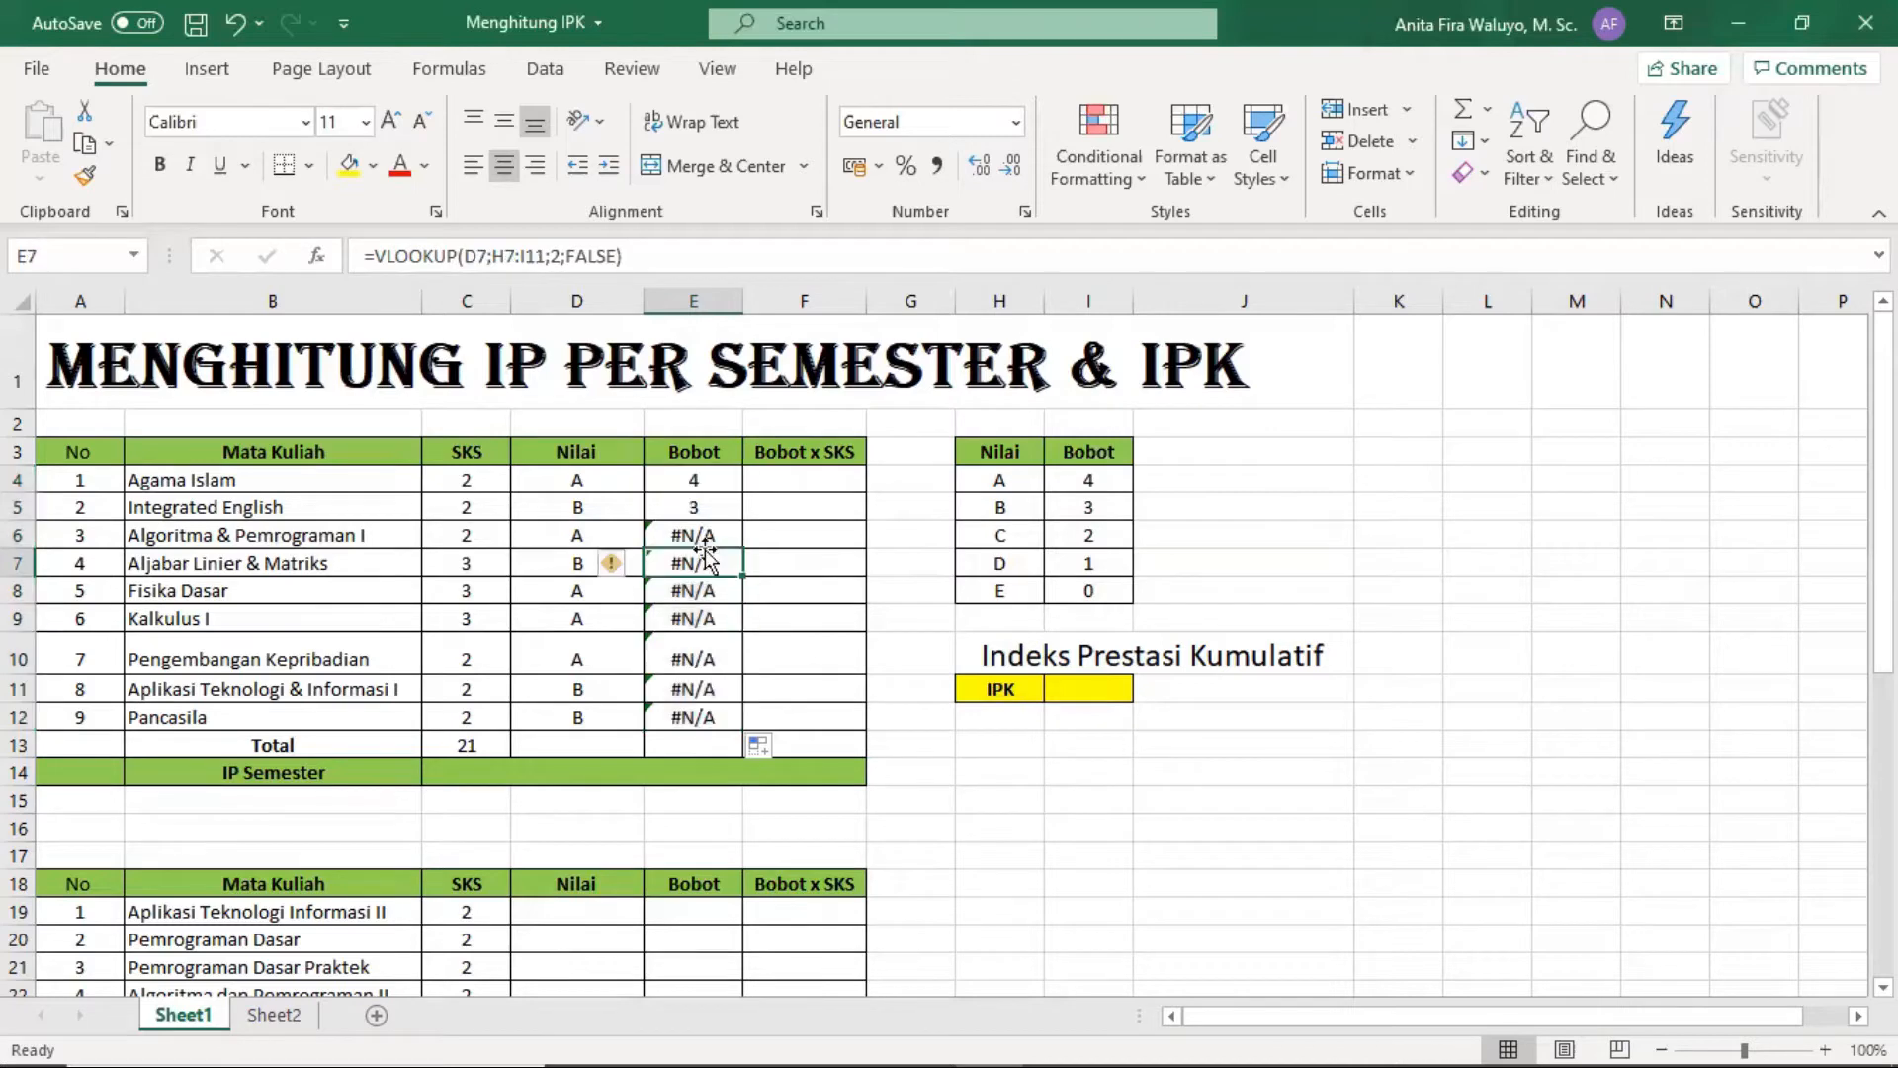
pyautogui.click(712, 537)
pyautogui.click(713, 621)
pyautogui.click(713, 652)
pyautogui.click(704, 591)
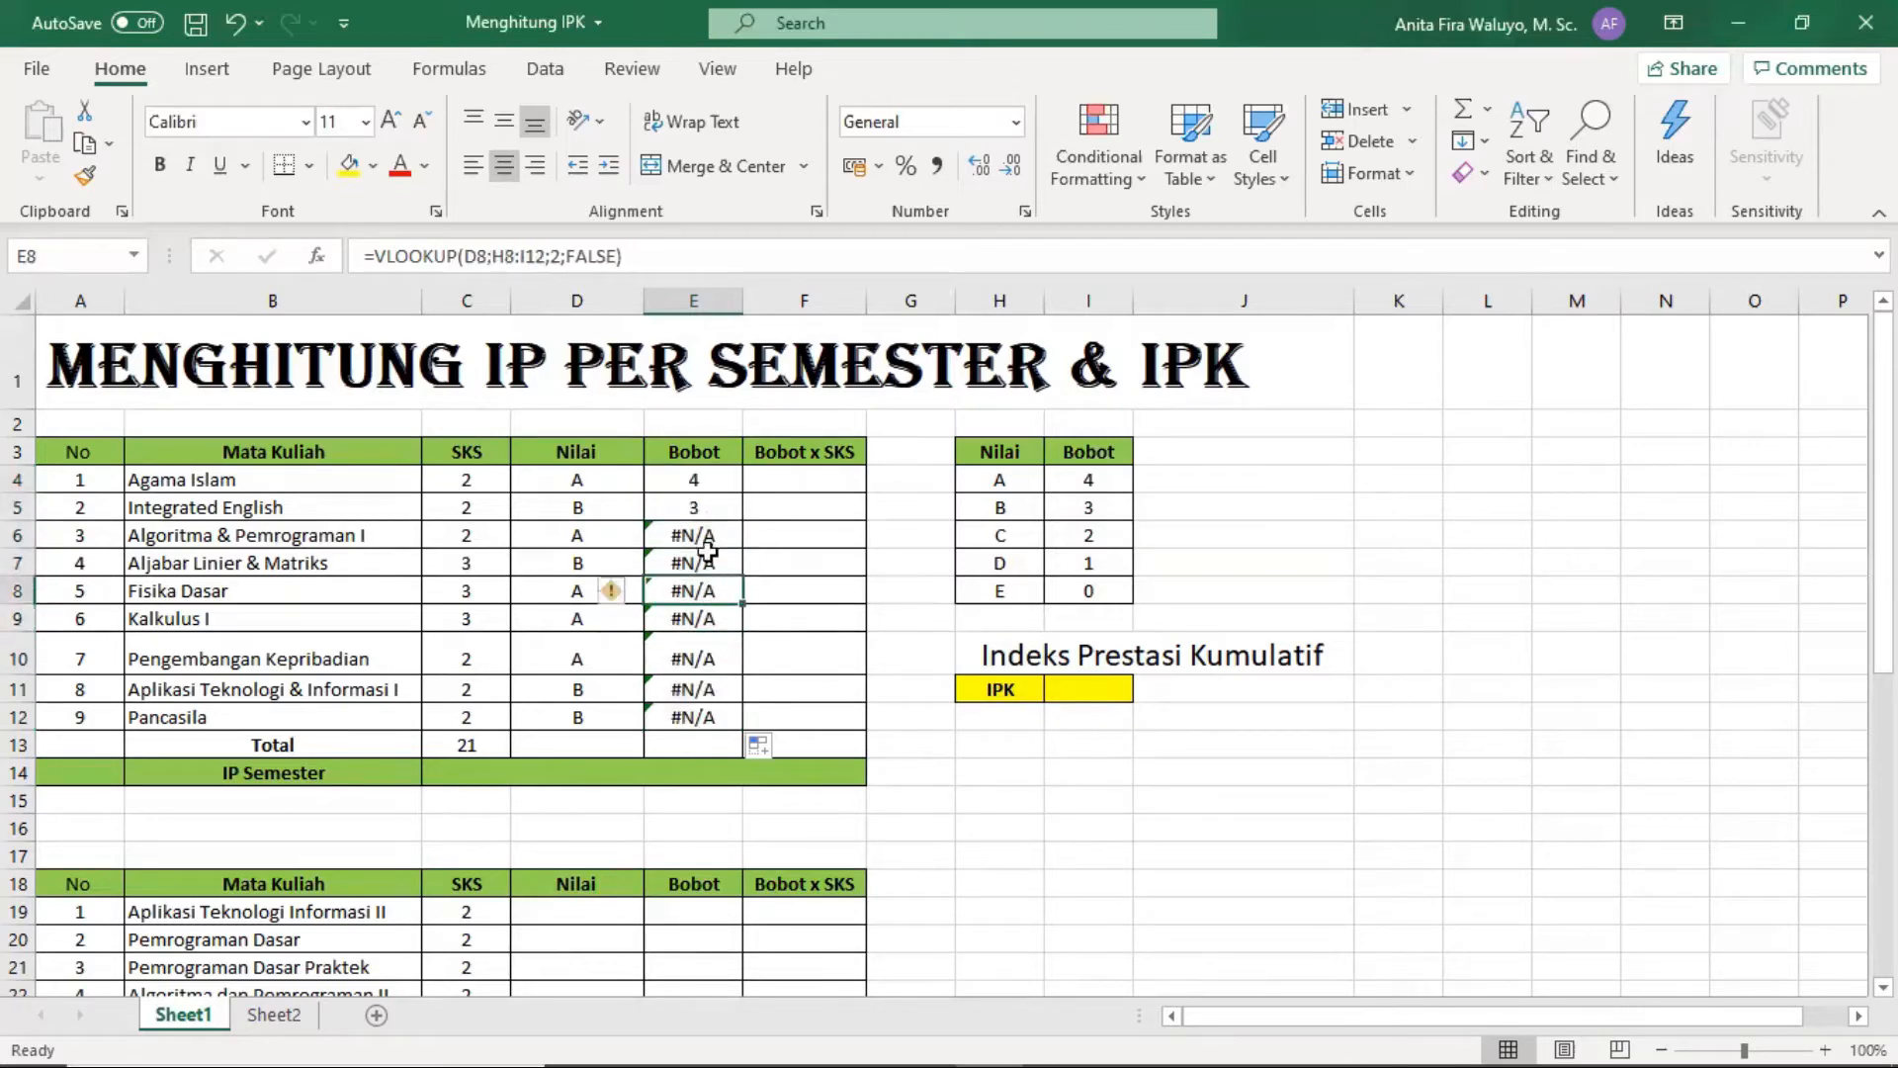
pyautogui.click(720, 536)
pyautogui.click(713, 658)
pyautogui.moveTo(714, 685); pyautogui.dragTo(714, 710)
pyautogui.click(689, 542)
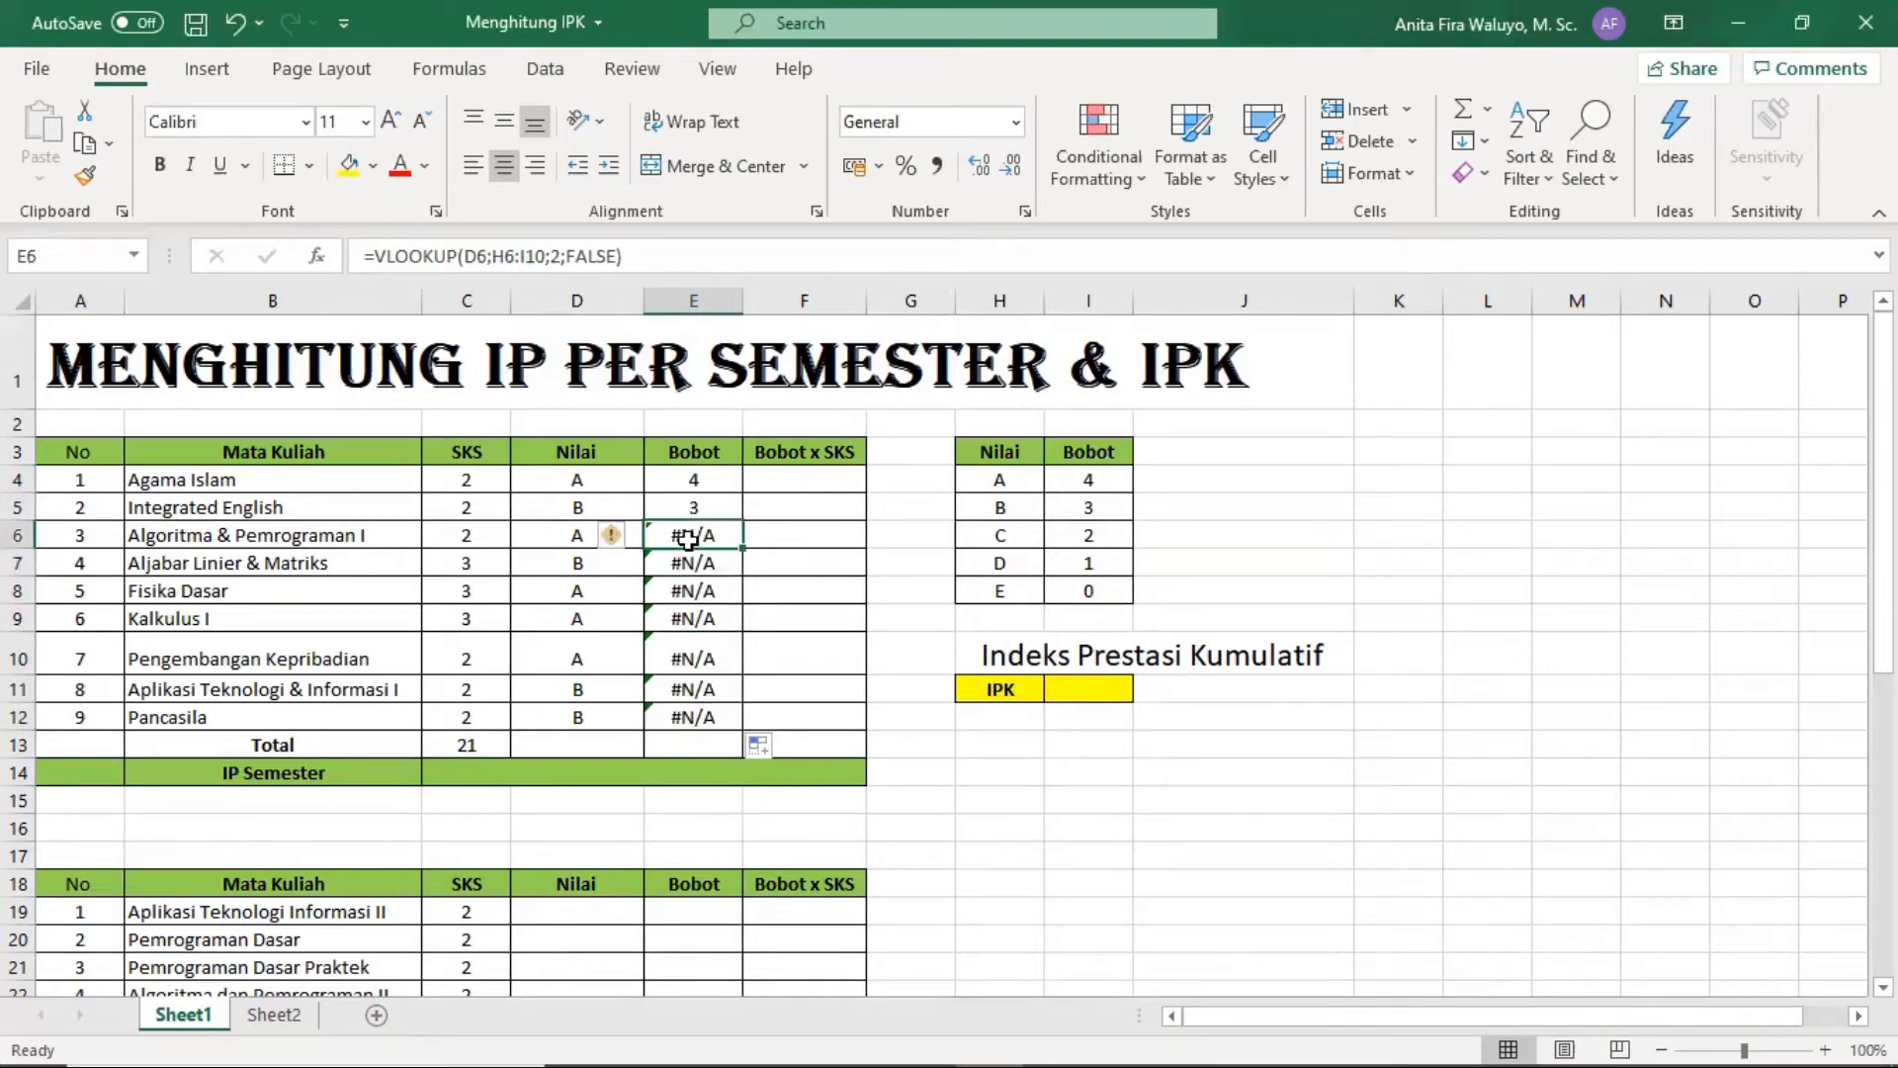
pyautogui.click(1018, 478)
# Make the table range in the E4 VLOOKUP formula absolute as $H$4:$I$8.
pyautogui.click(686, 470)
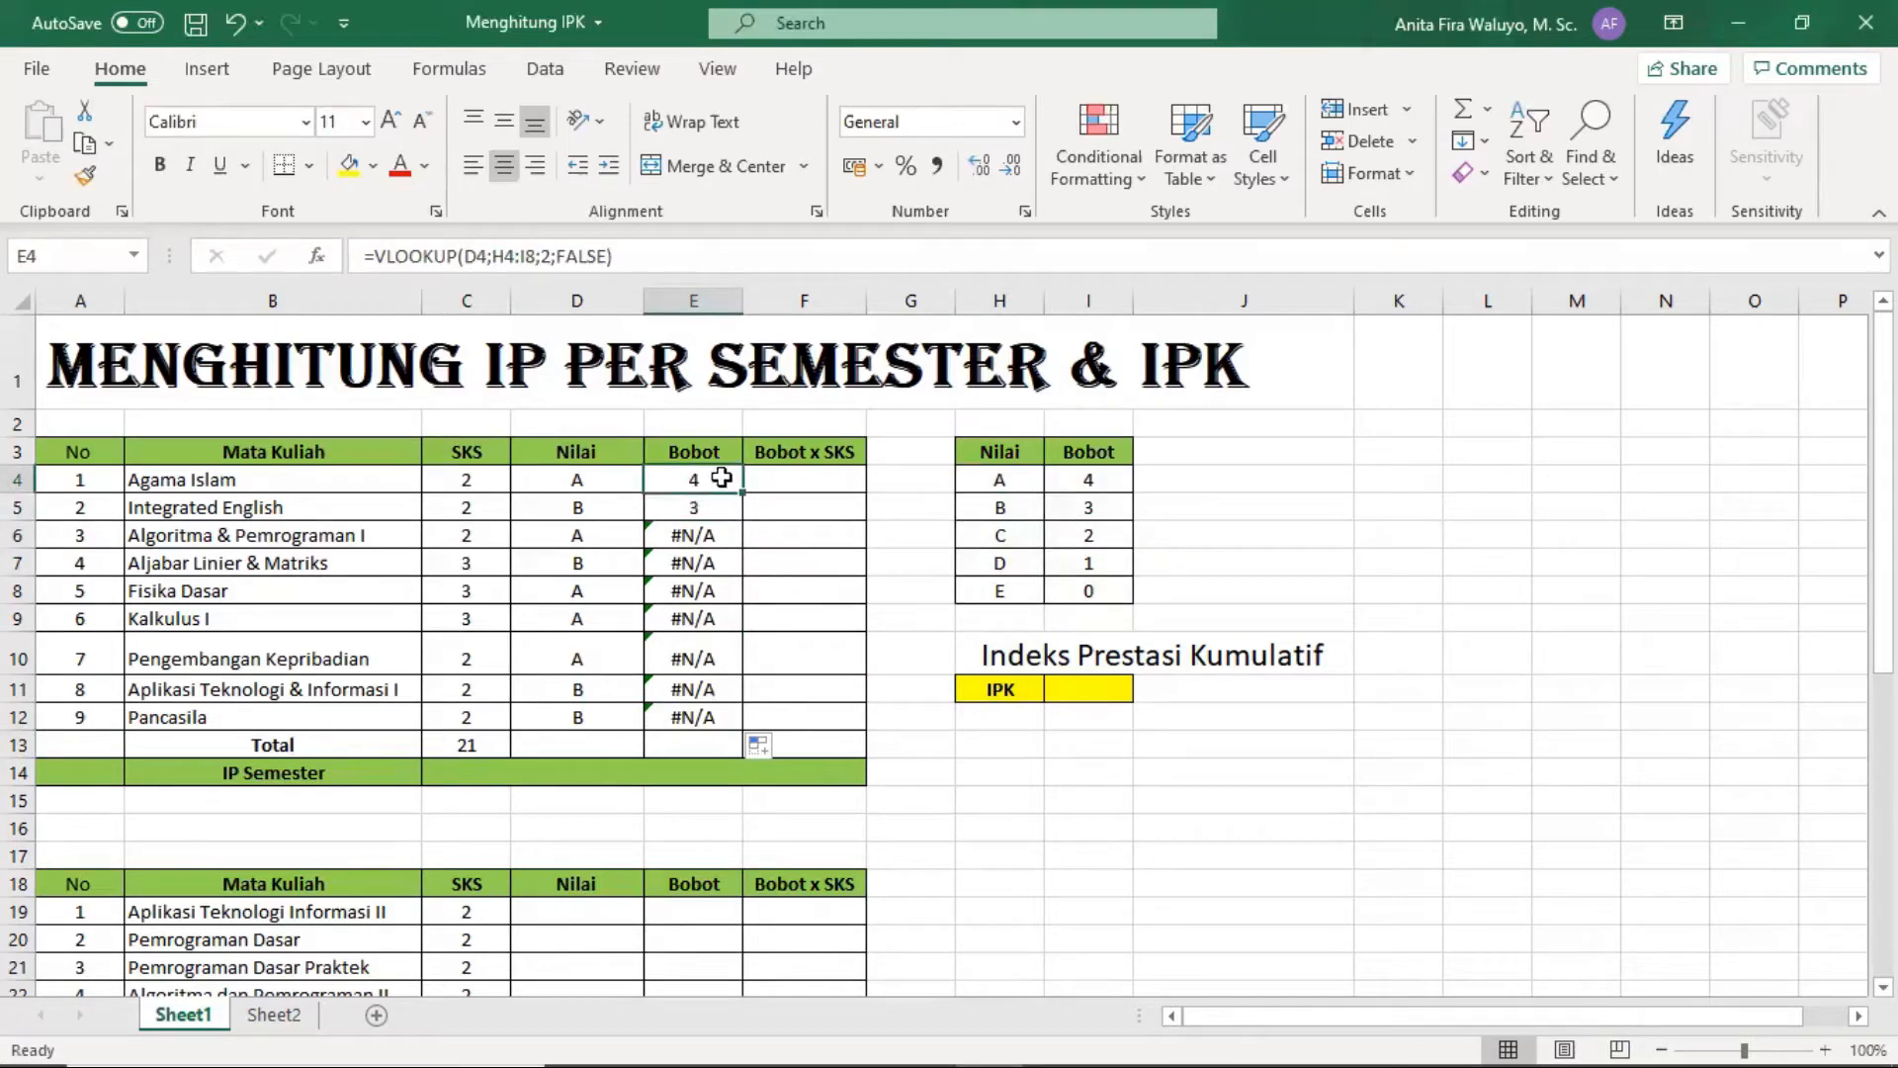
pyautogui.click(495, 254)
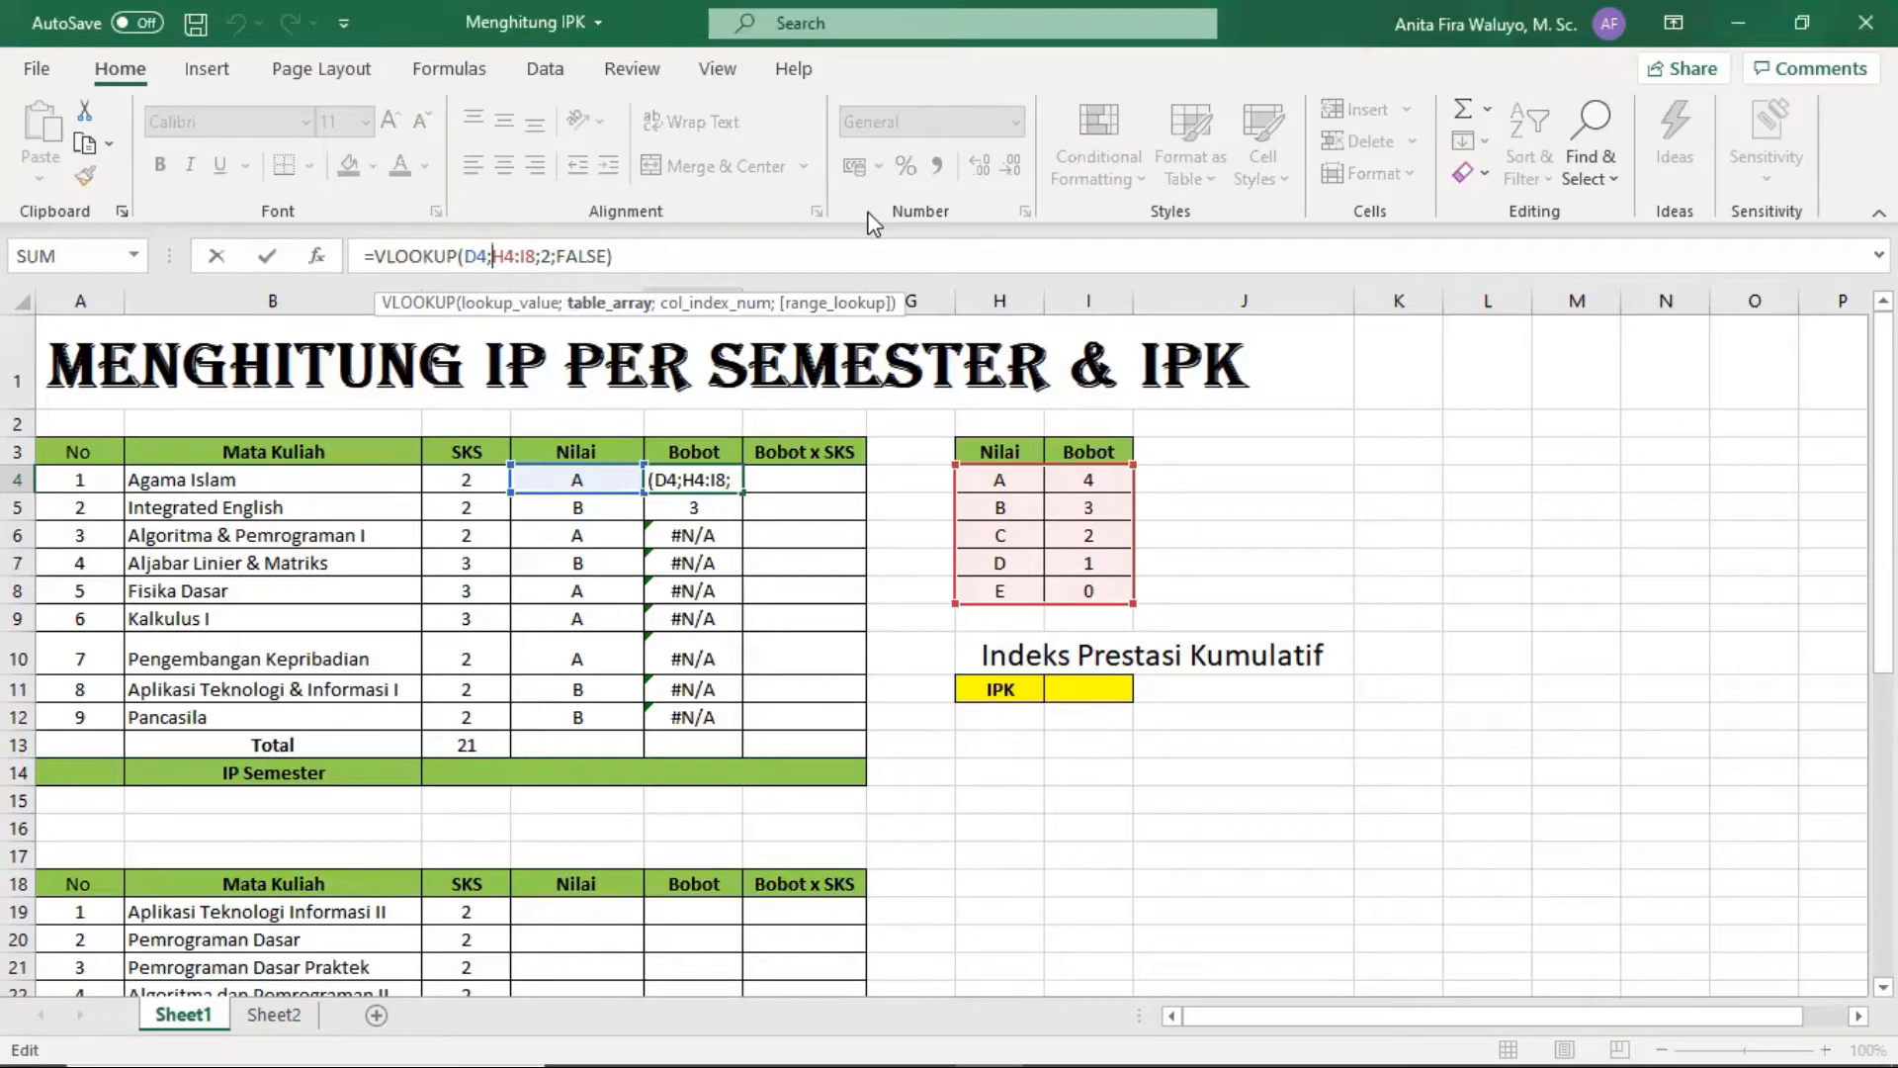
pyautogui.press('F4')
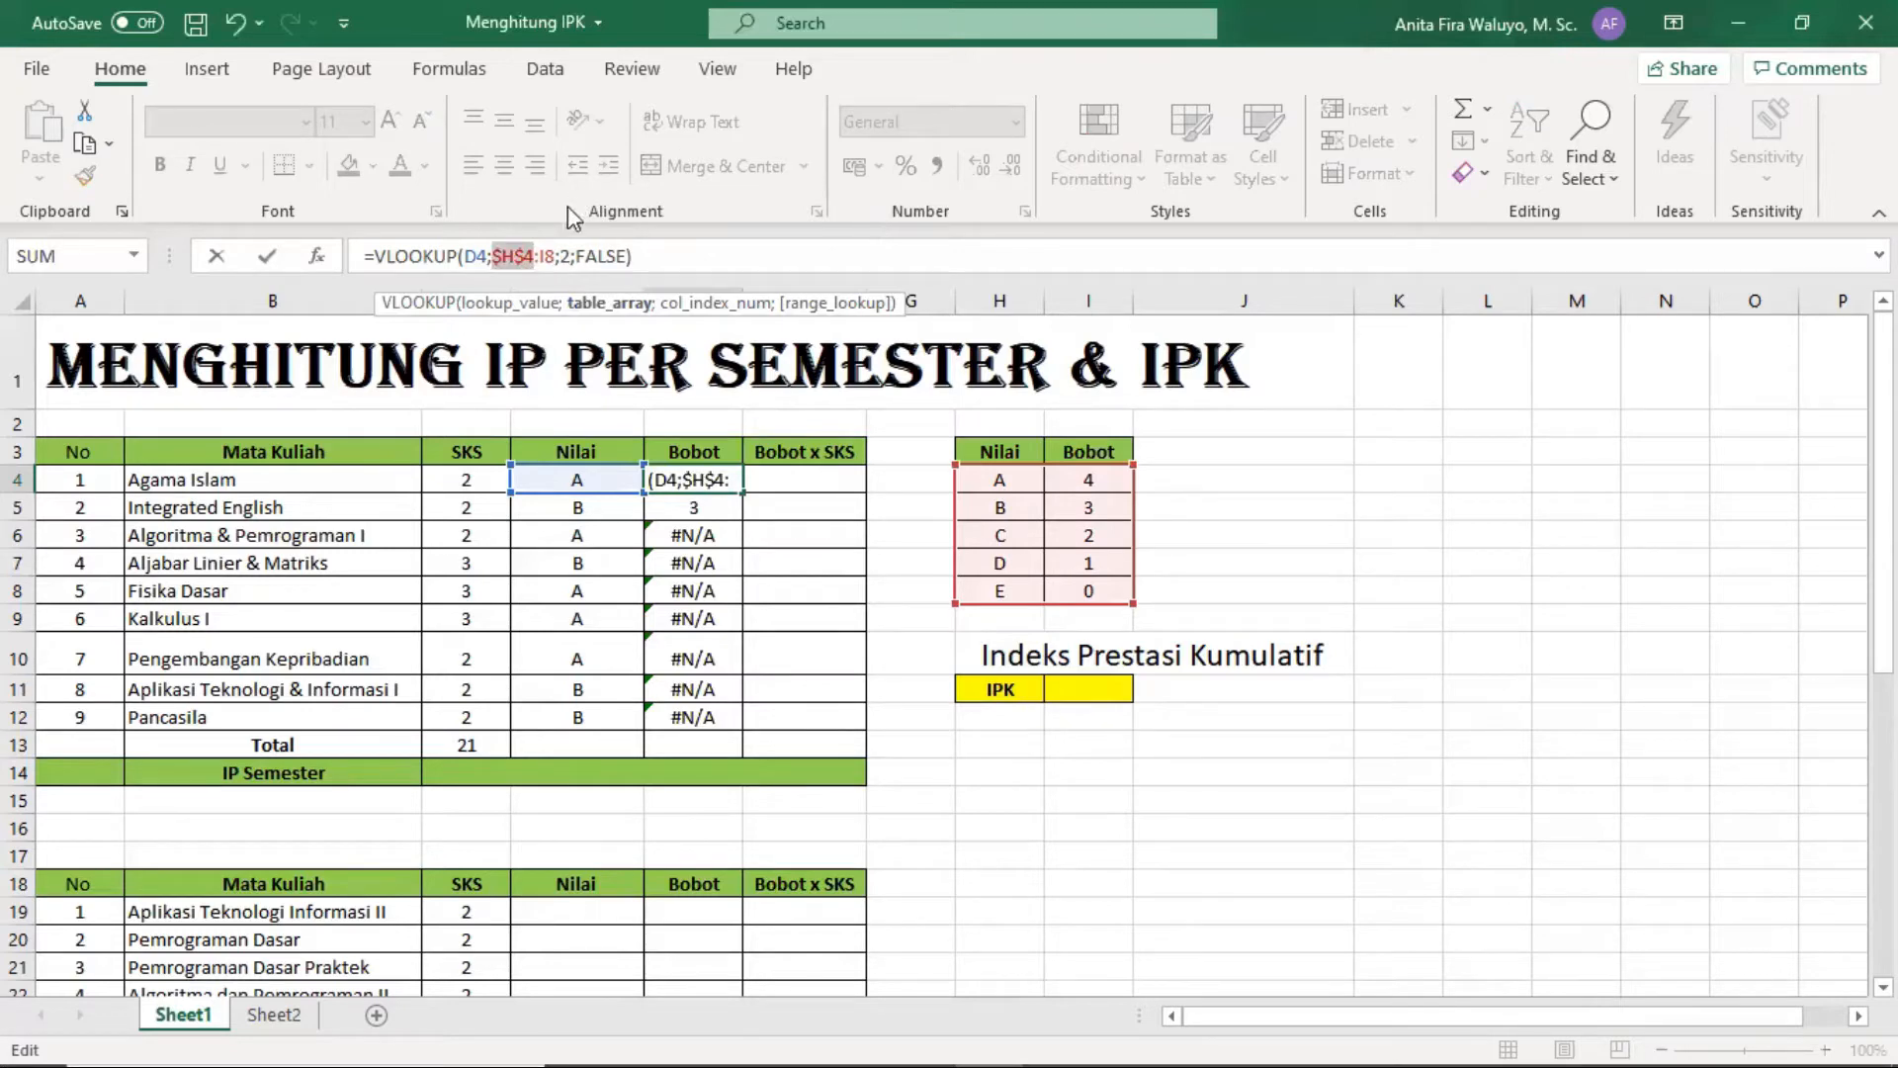
pyautogui.click(821, 247)
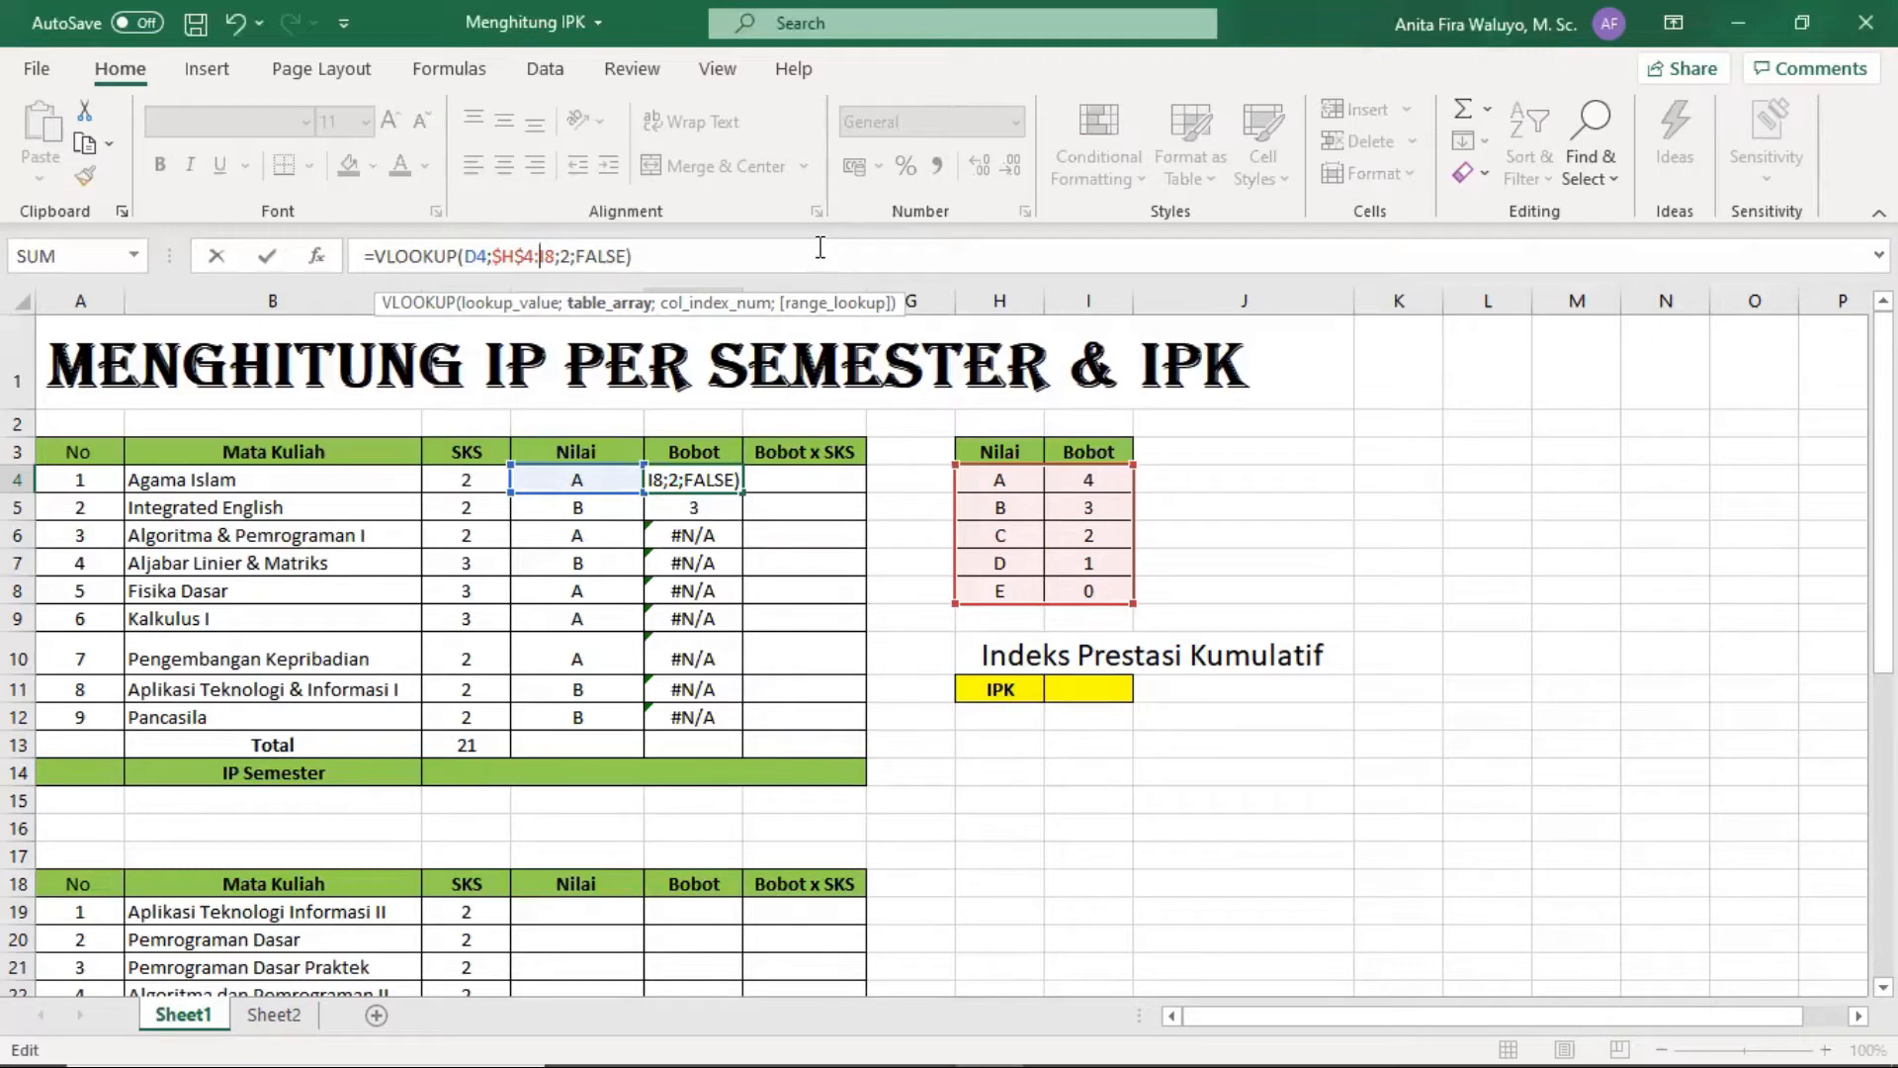
pyautogui.press('F4')
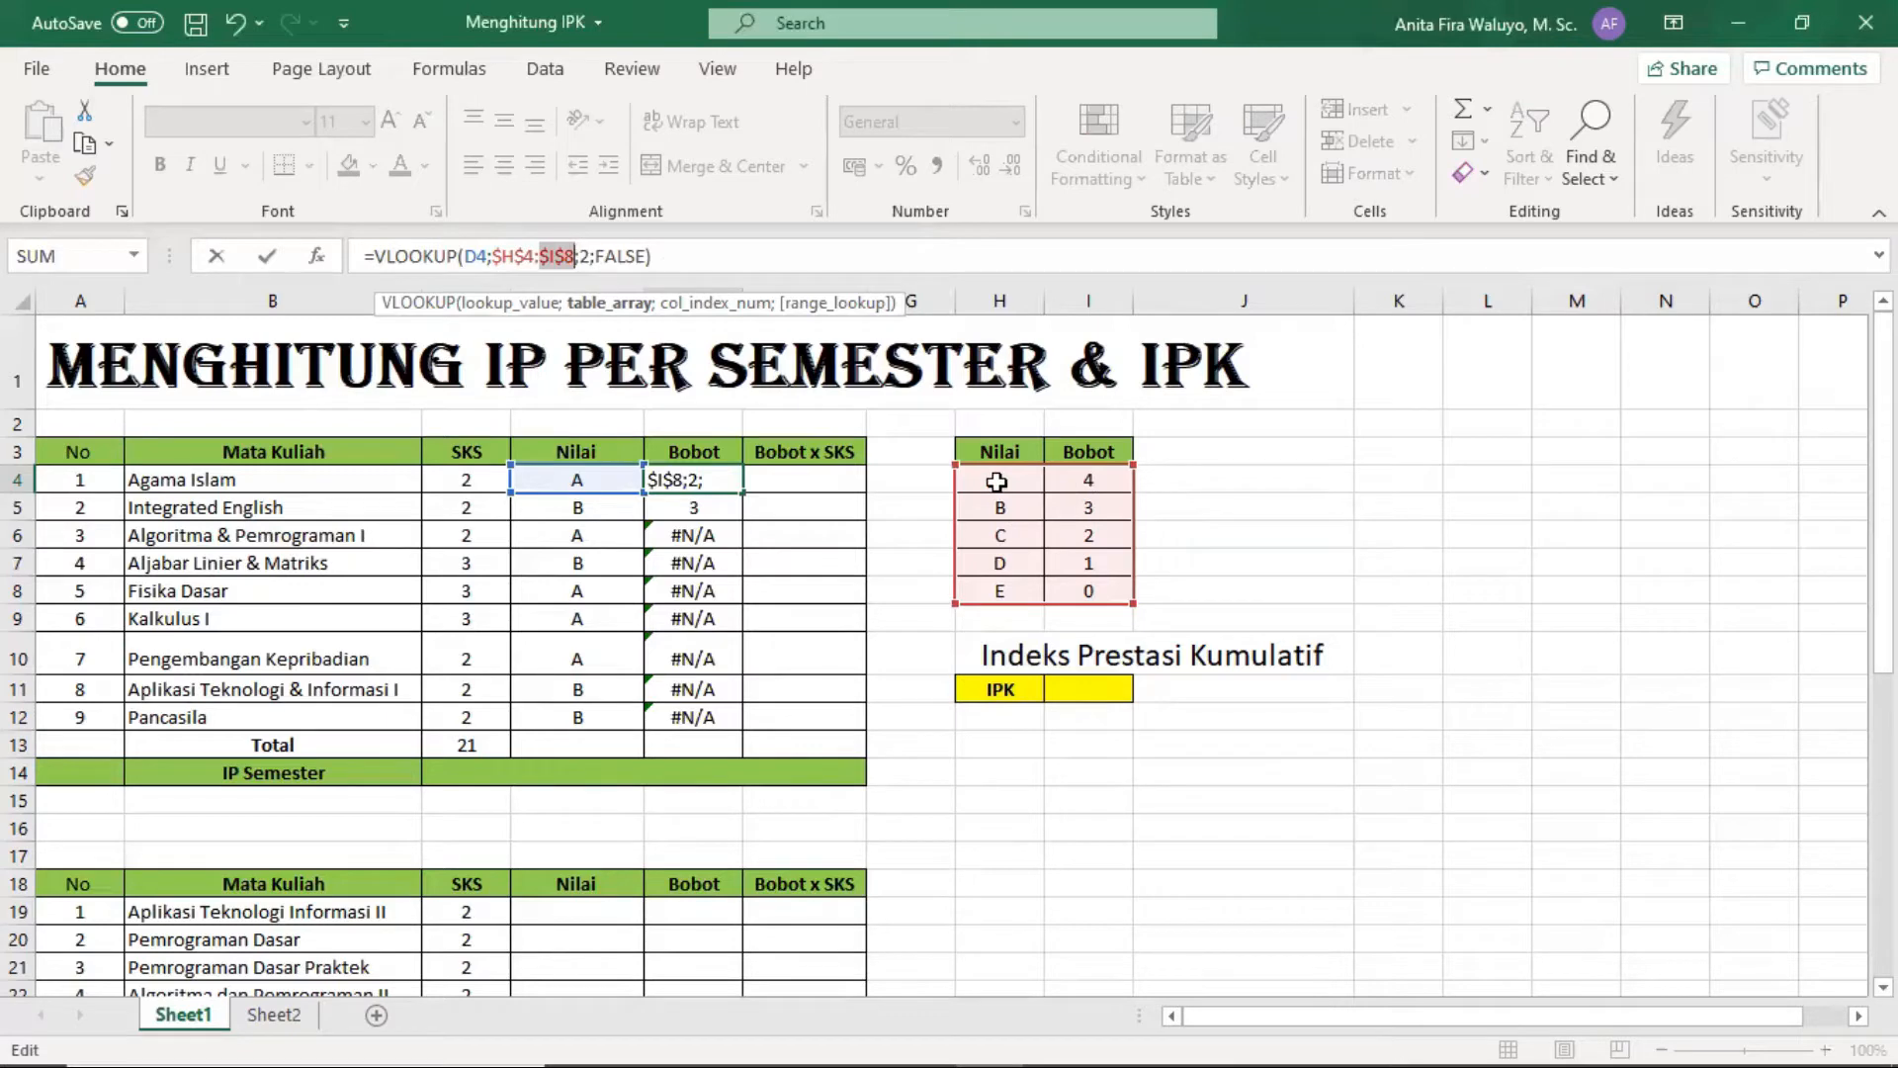
pyautogui.press('Return')
# Fill the Bobot cells through E12 with the E4 formula that uses the locked table range.
pyautogui.click(733, 546)
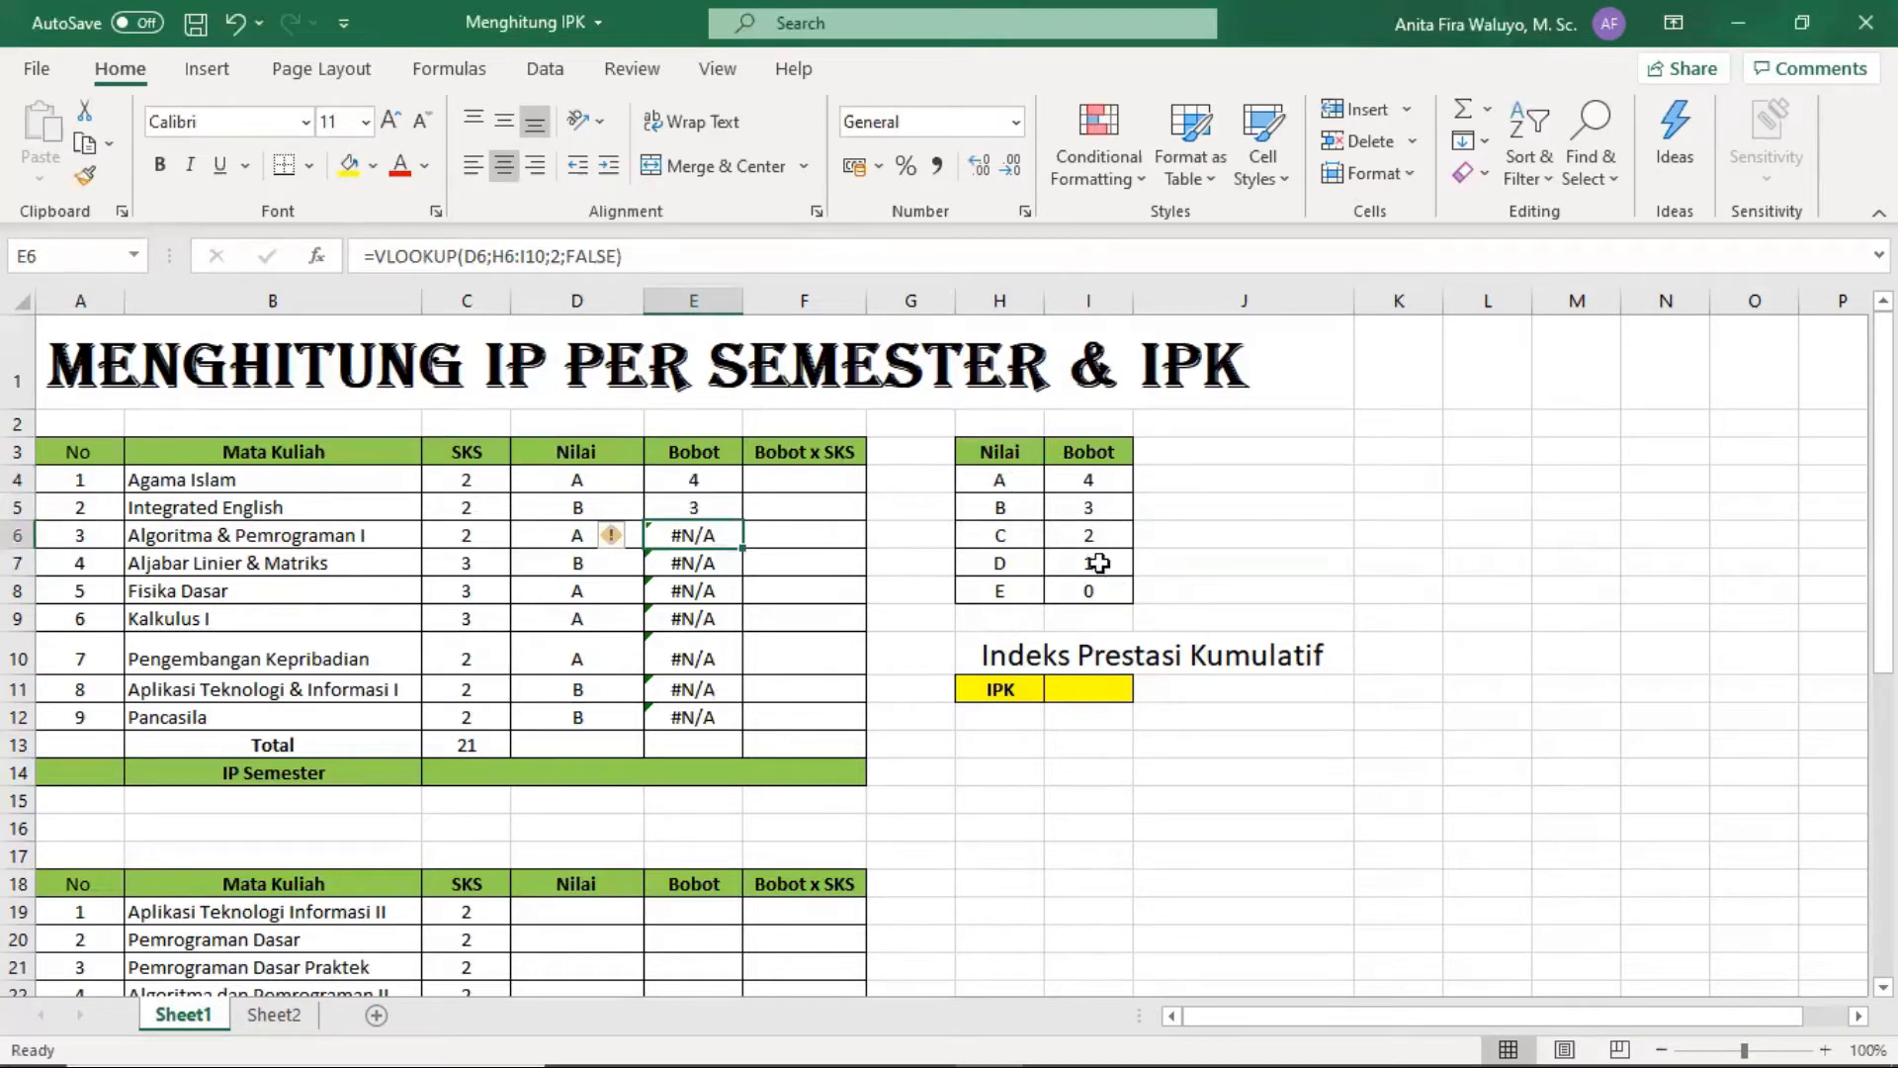
pyautogui.click(1107, 593)
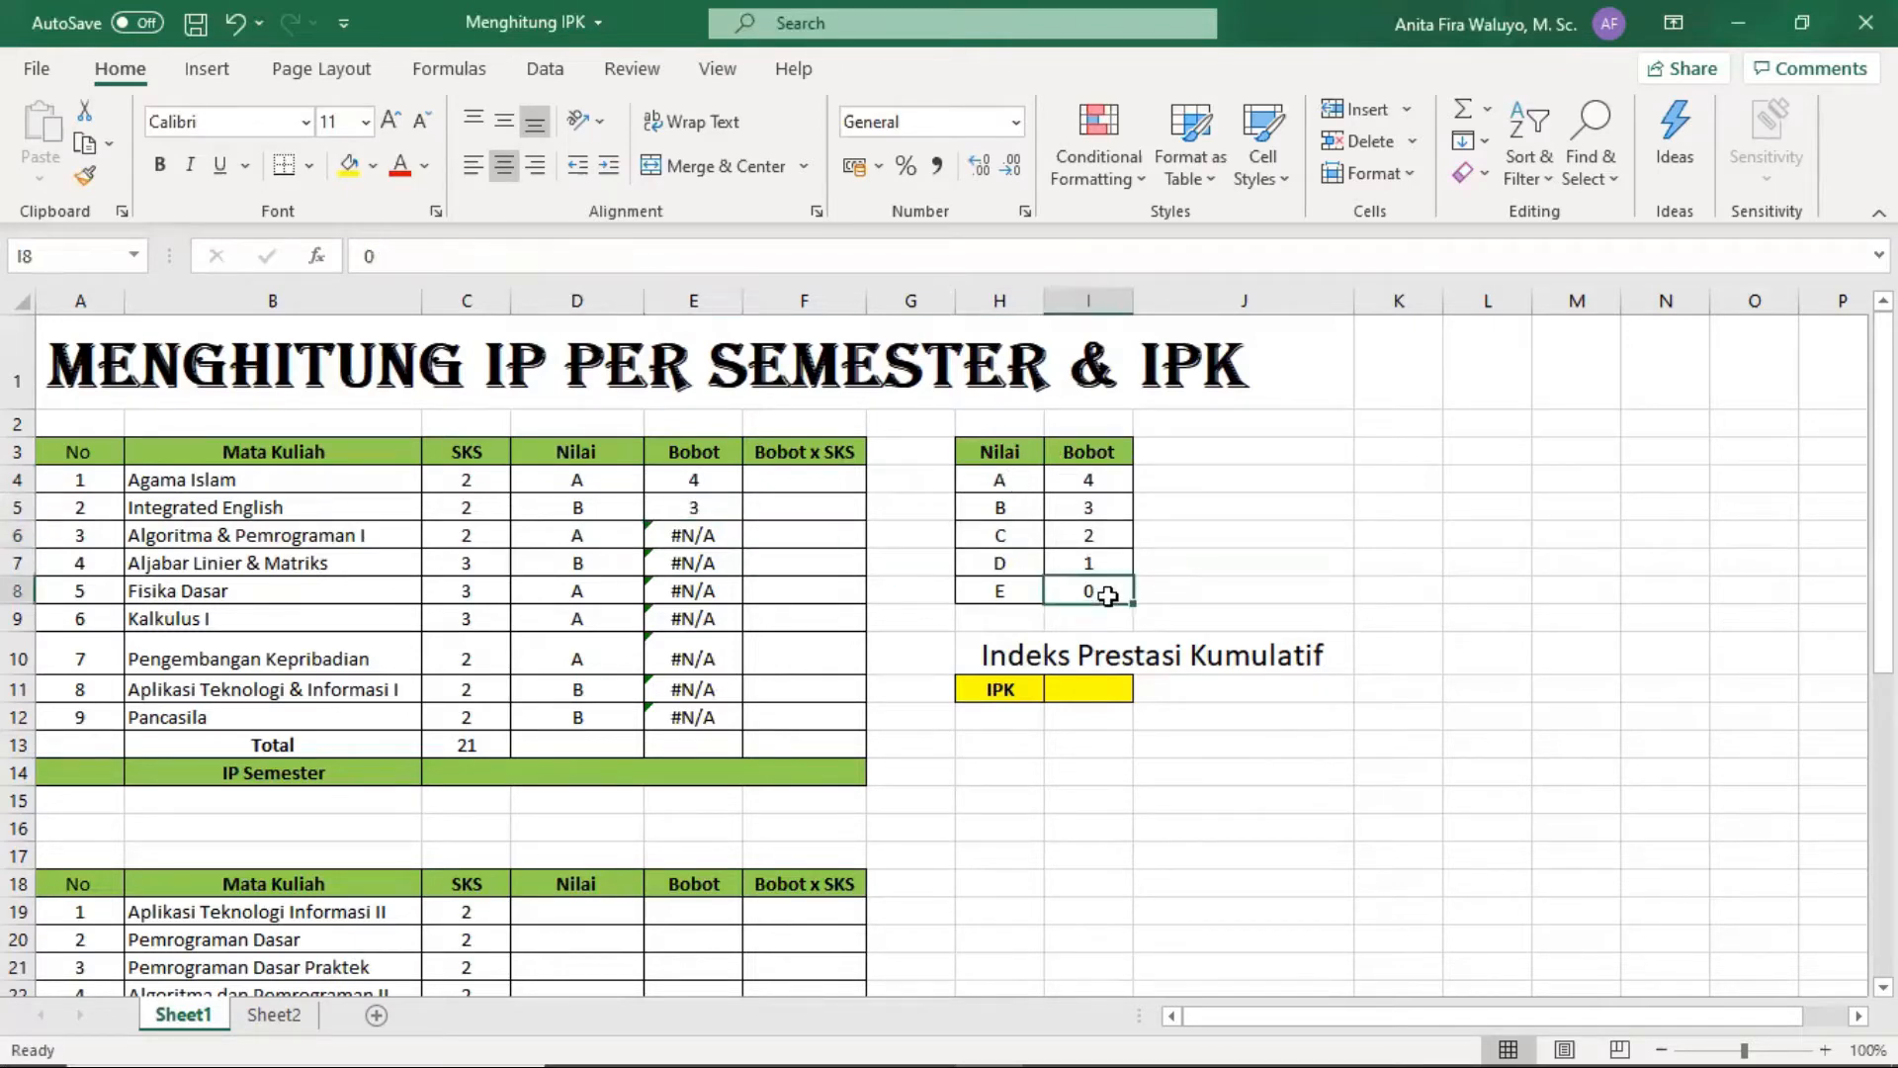
pyautogui.moveTo(704, 535); pyautogui.dragTo(729, 725)
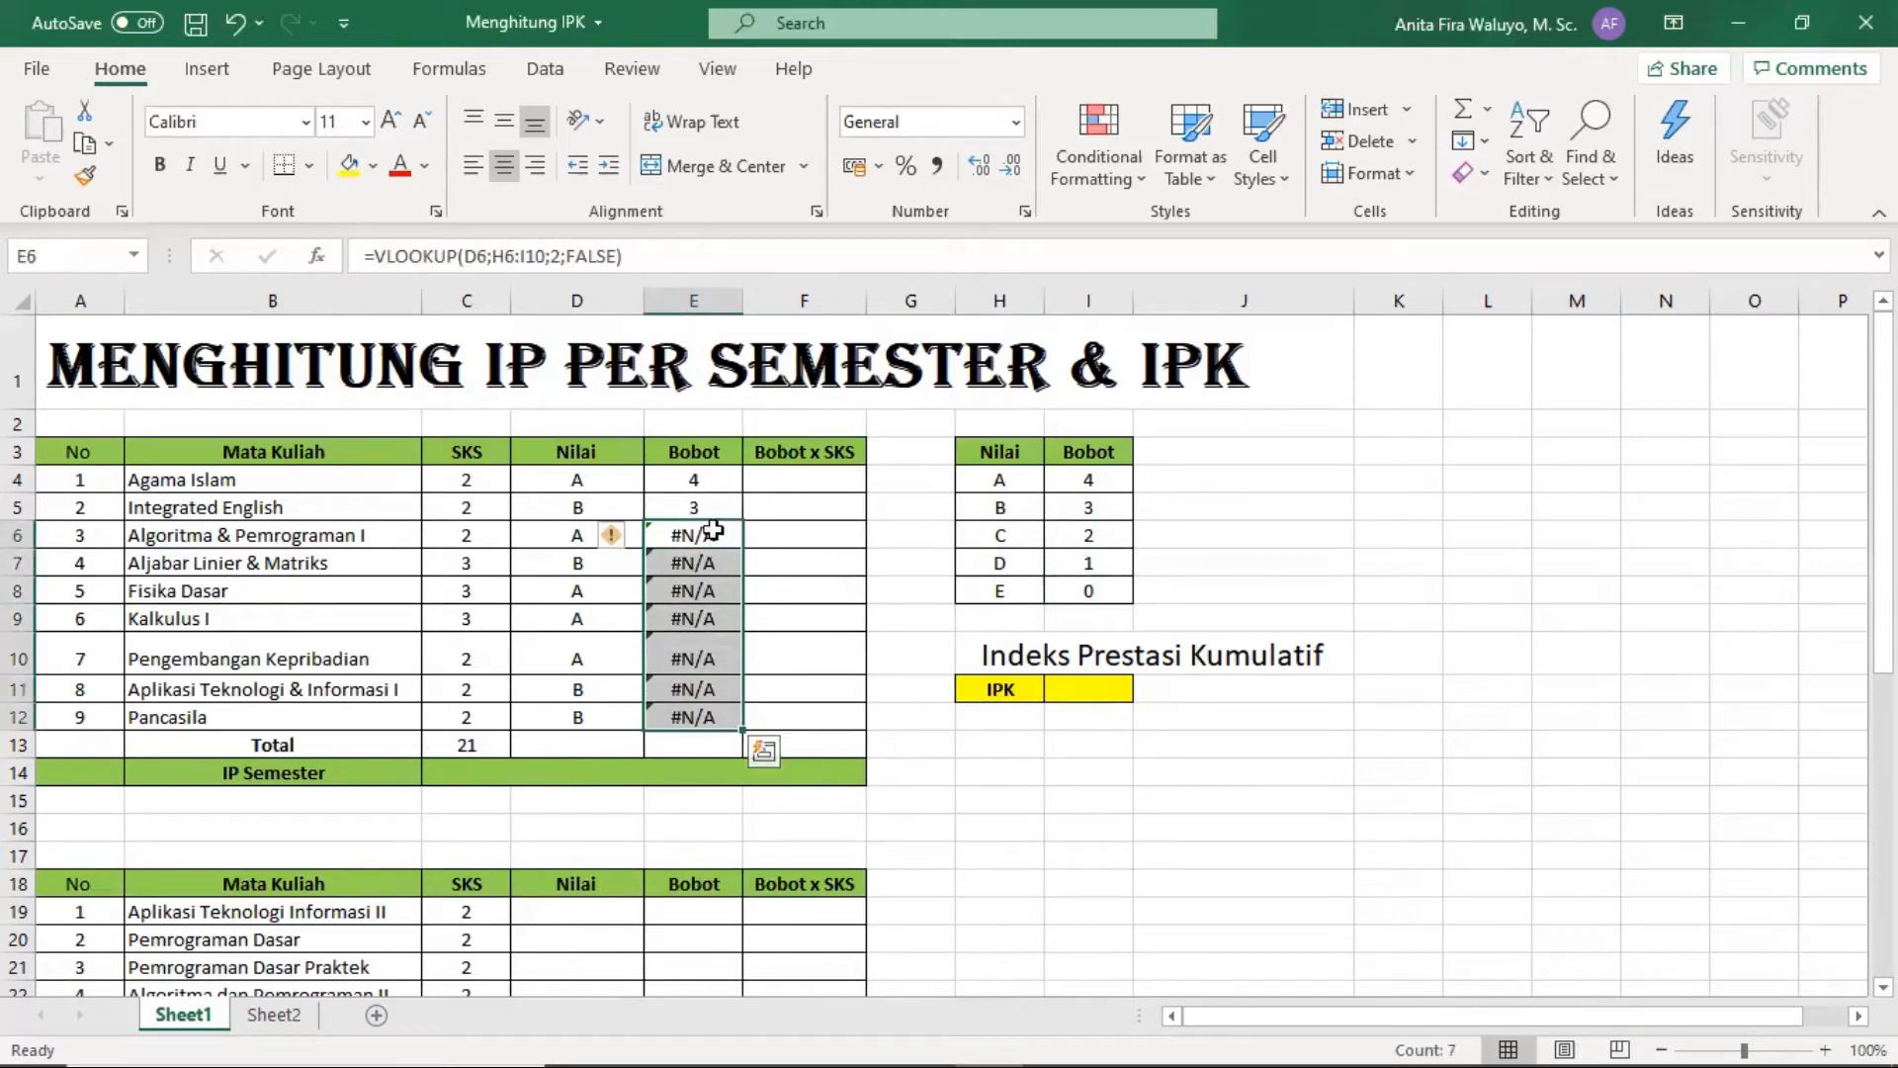
pyautogui.click(716, 483)
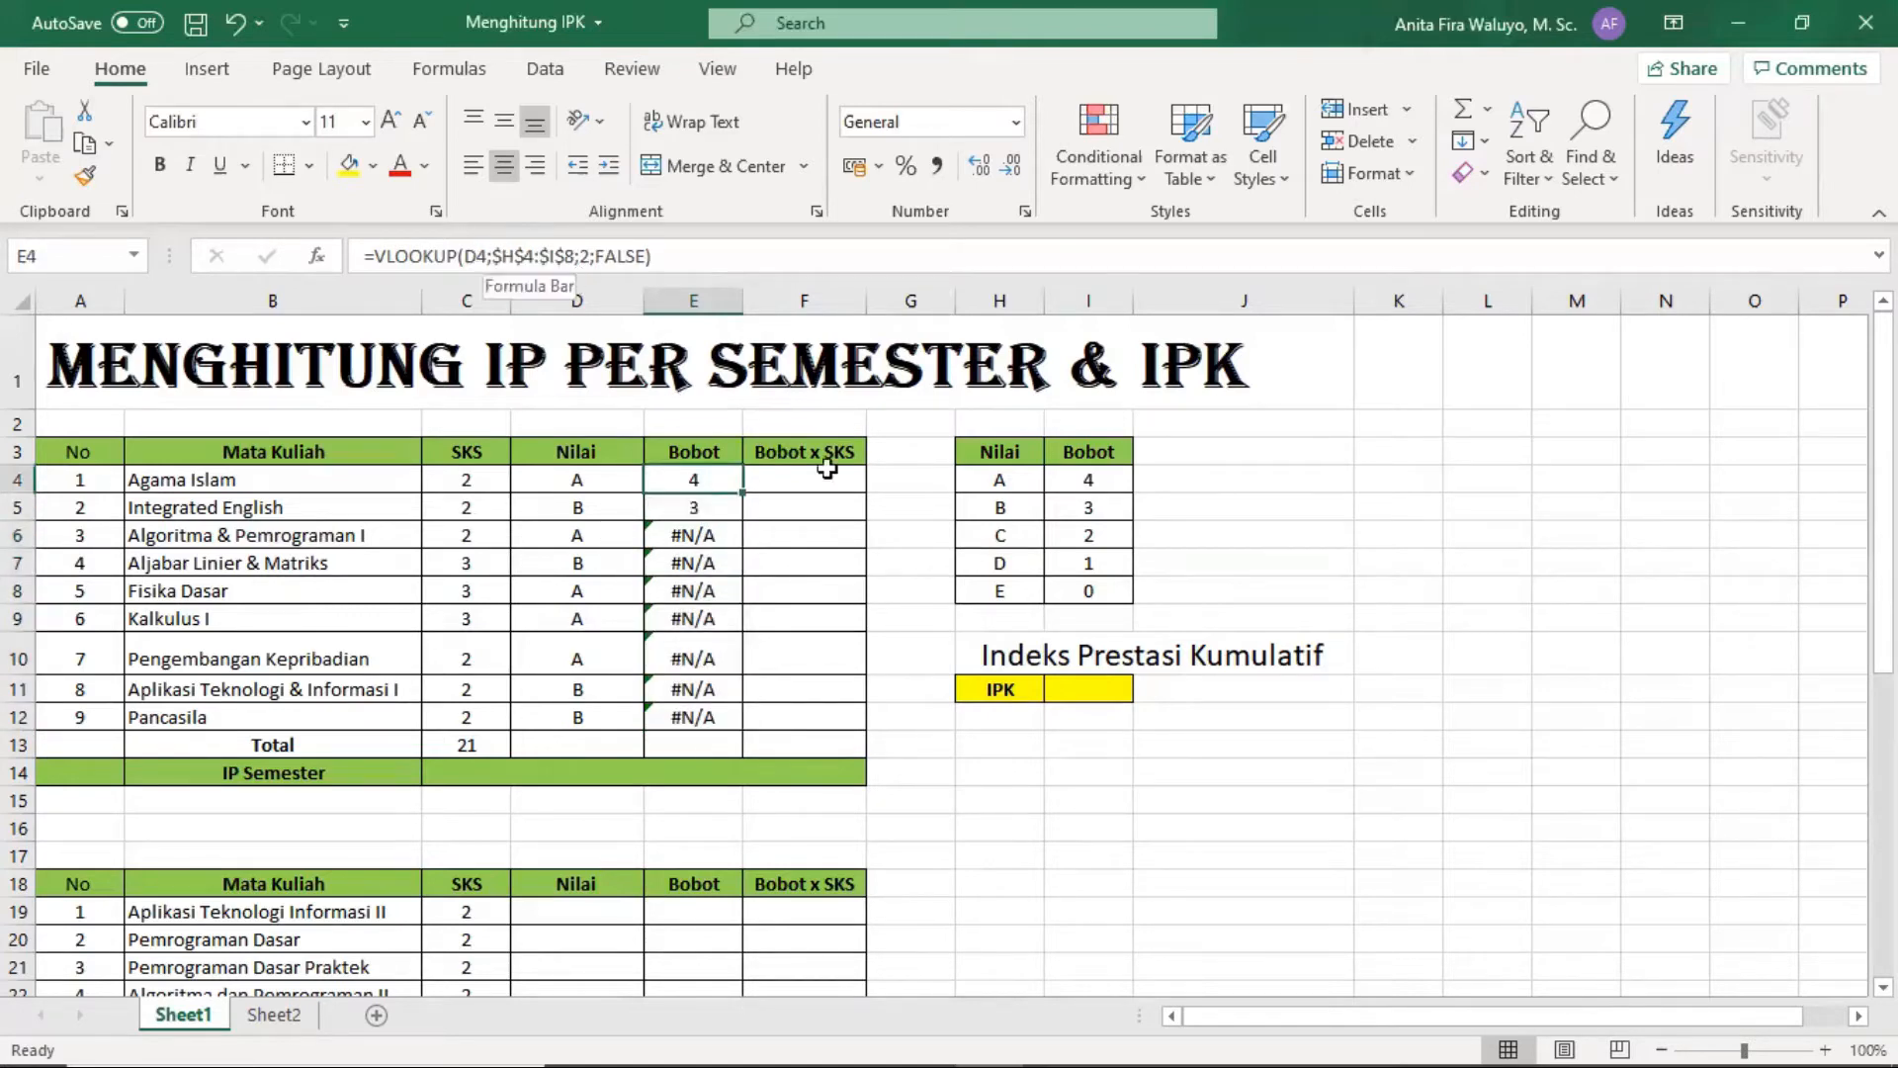
pyautogui.moveTo(743, 493); pyautogui.dragTo(731, 735)
pyautogui.click(732, 737)
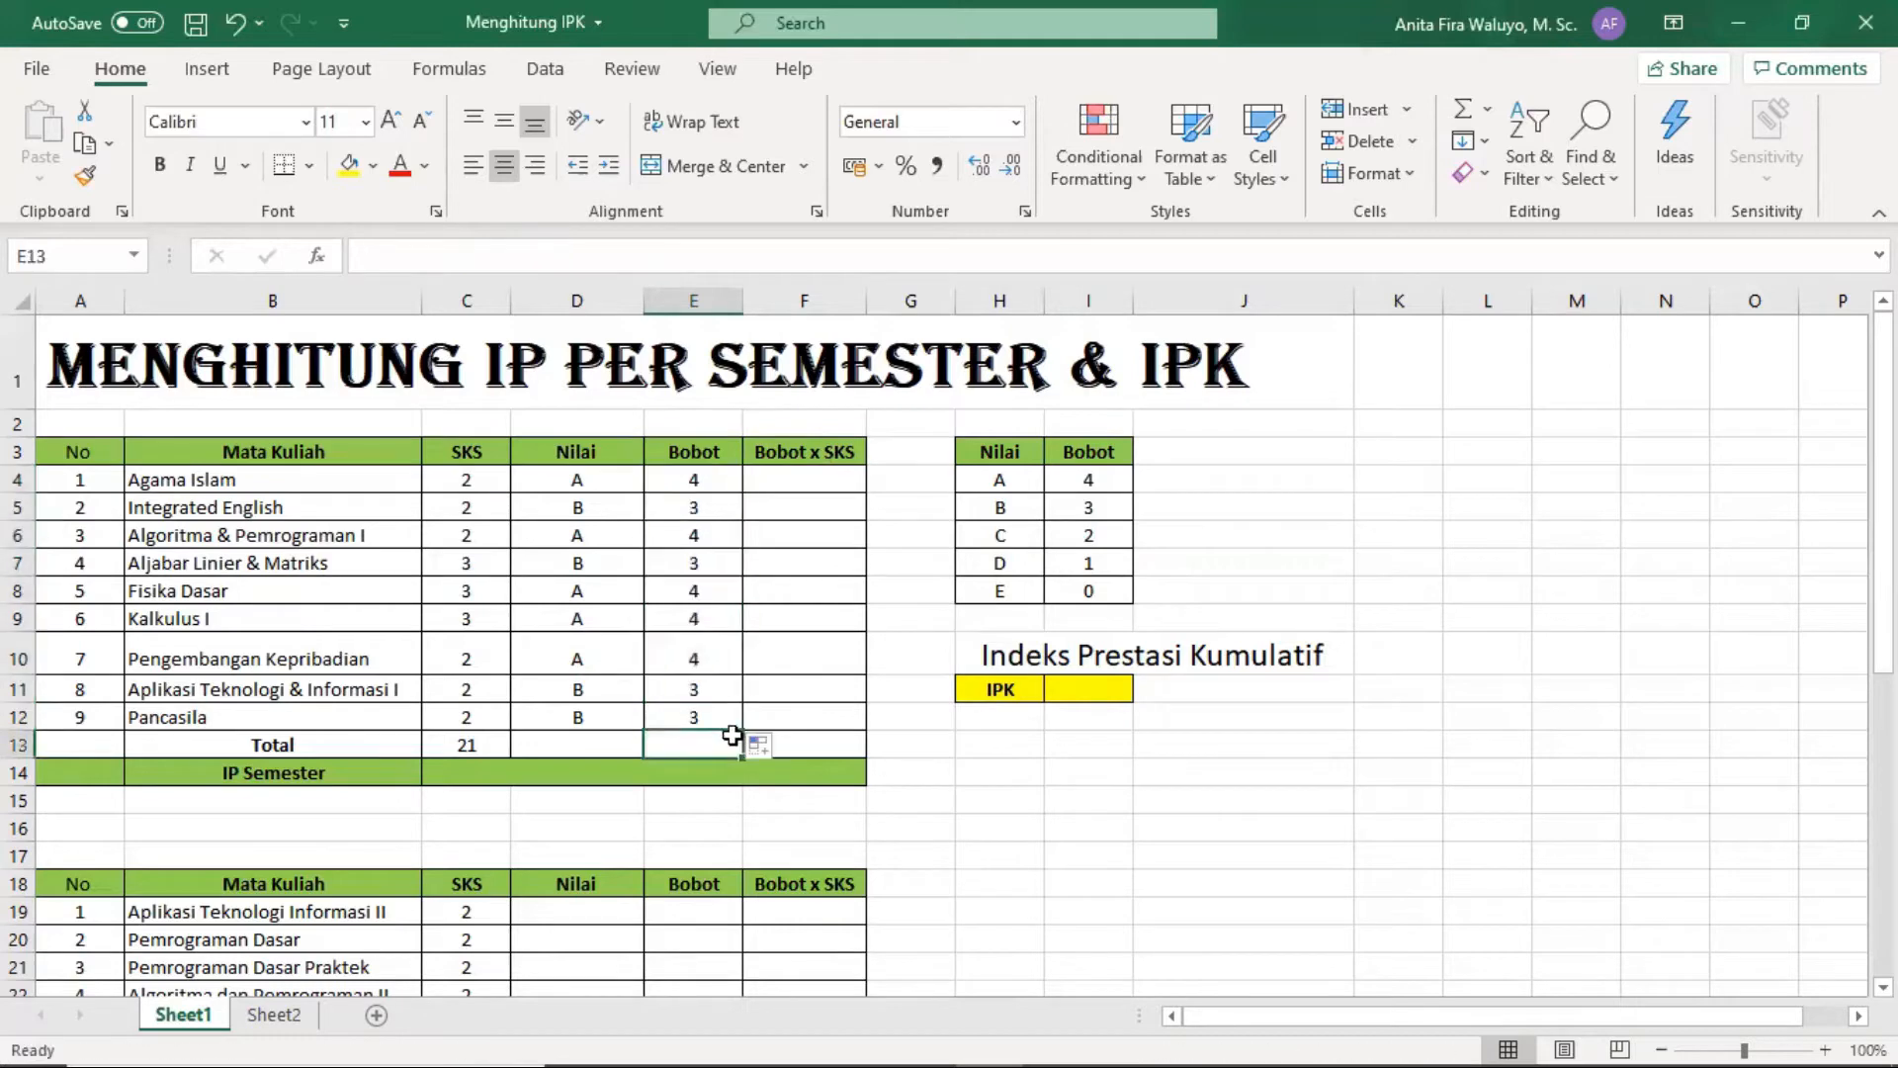
# Check the refilled Bobot formulas in column E against the Nilai and Bobot reference table in H4:I8.
pyautogui.click(708, 482)
pyautogui.press('Down')
pyautogui.press('Down')
pyautogui.press('Down')
pyautogui.press('Down')
pyautogui.press('Down')
pyautogui.press('Down')
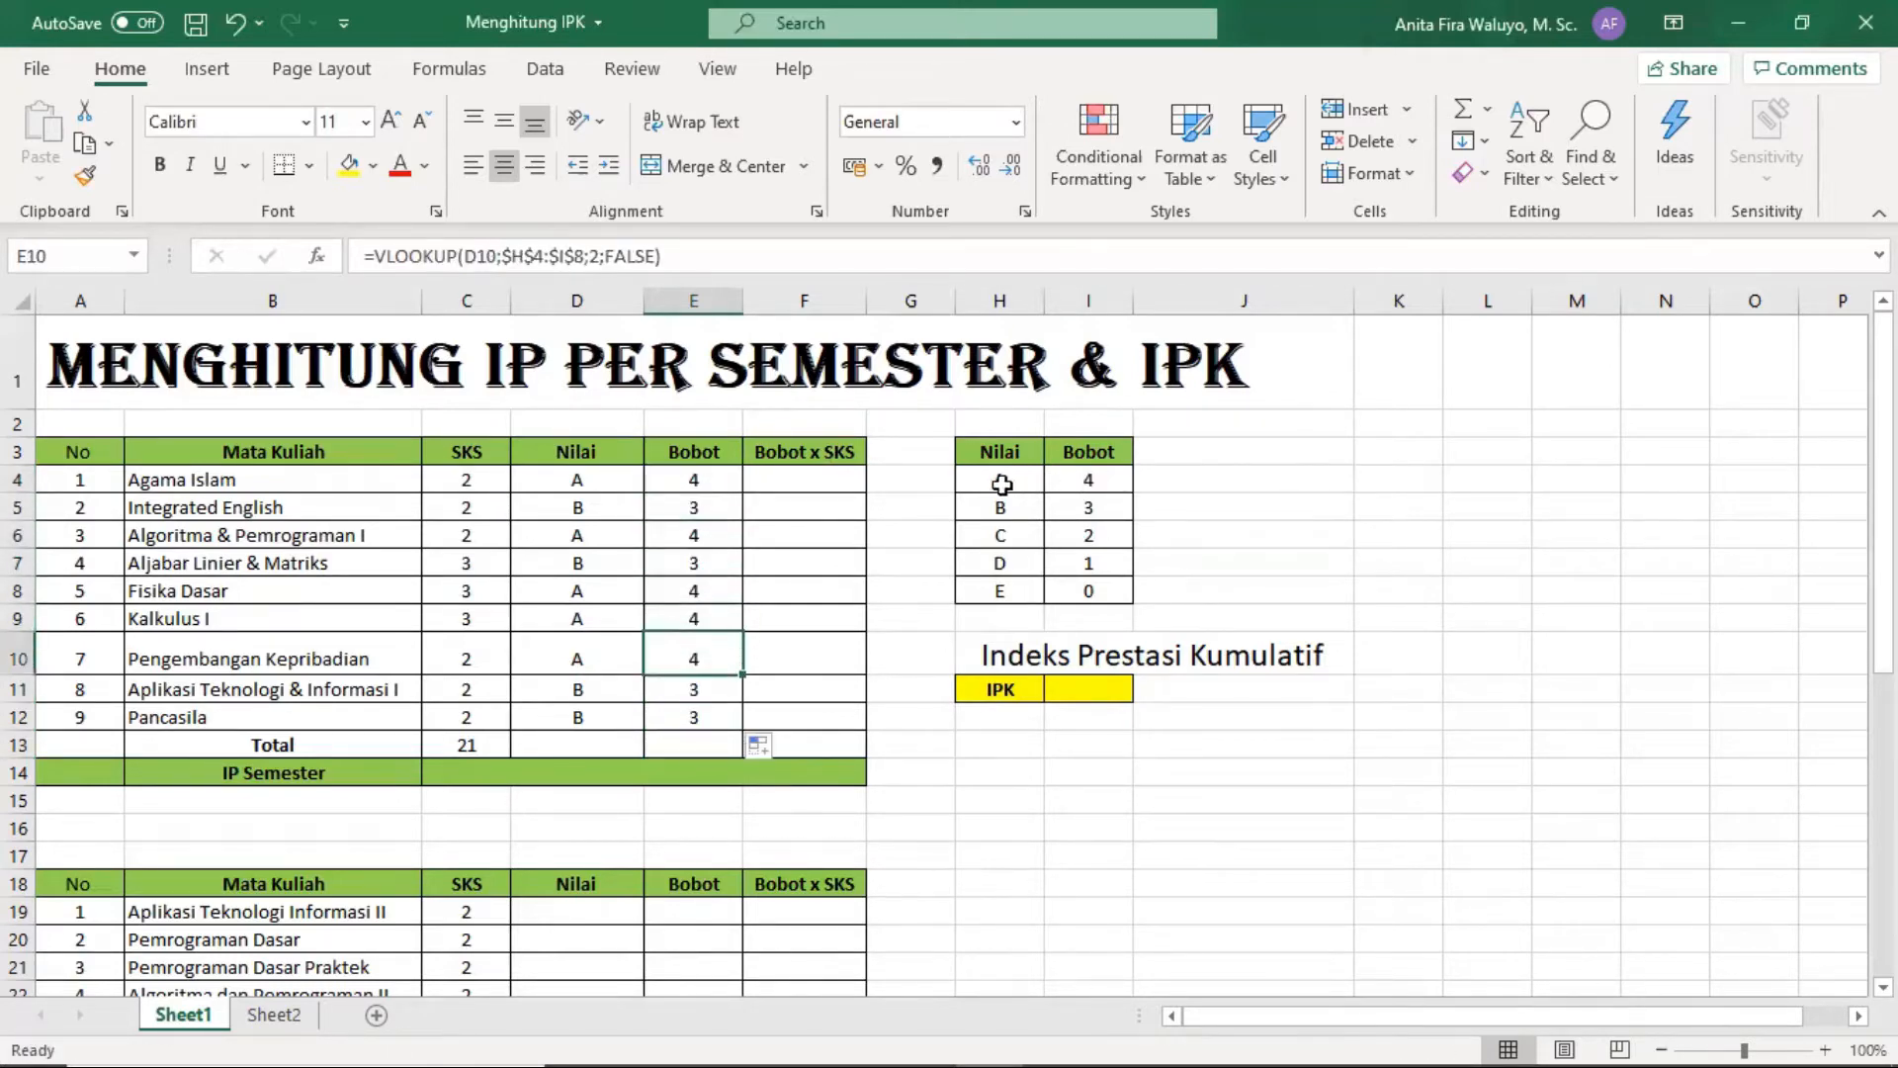
pyautogui.moveTo(999, 481); pyautogui.dragTo(1092, 593)
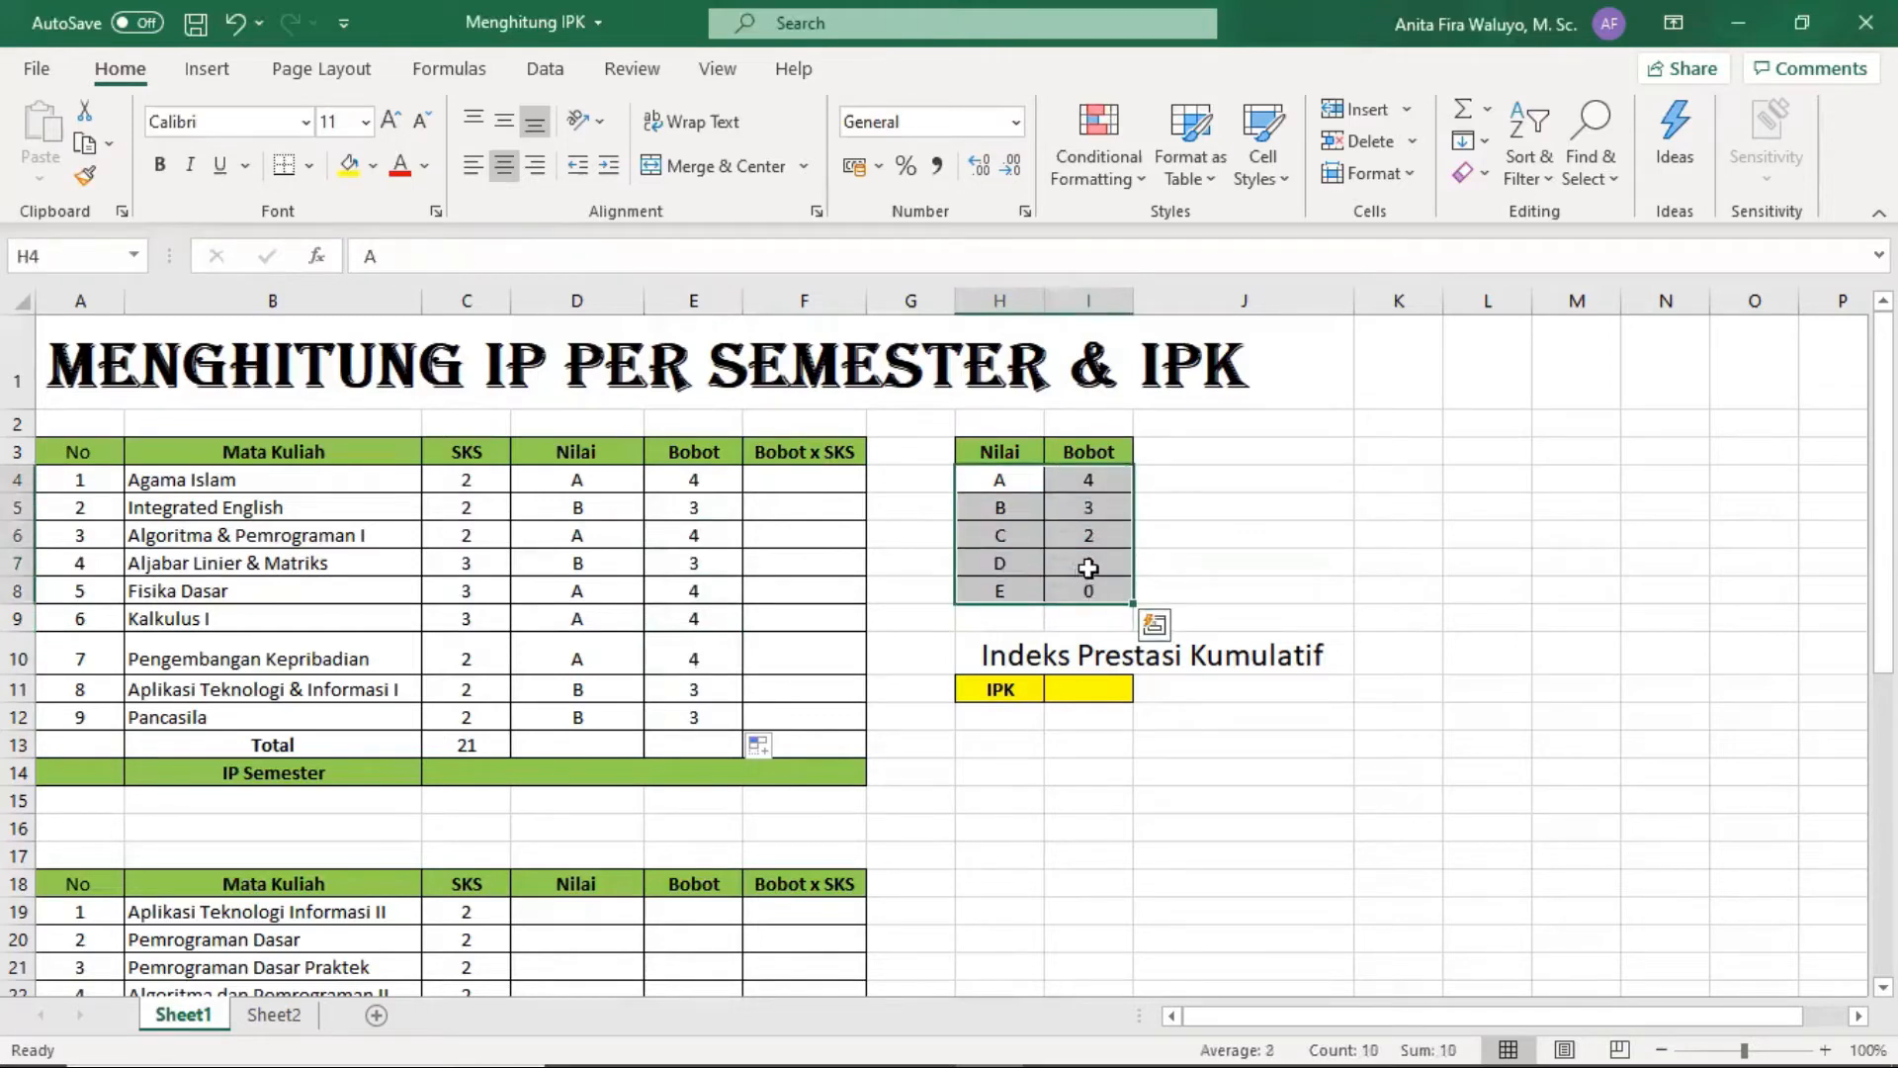
pyautogui.click(697, 507)
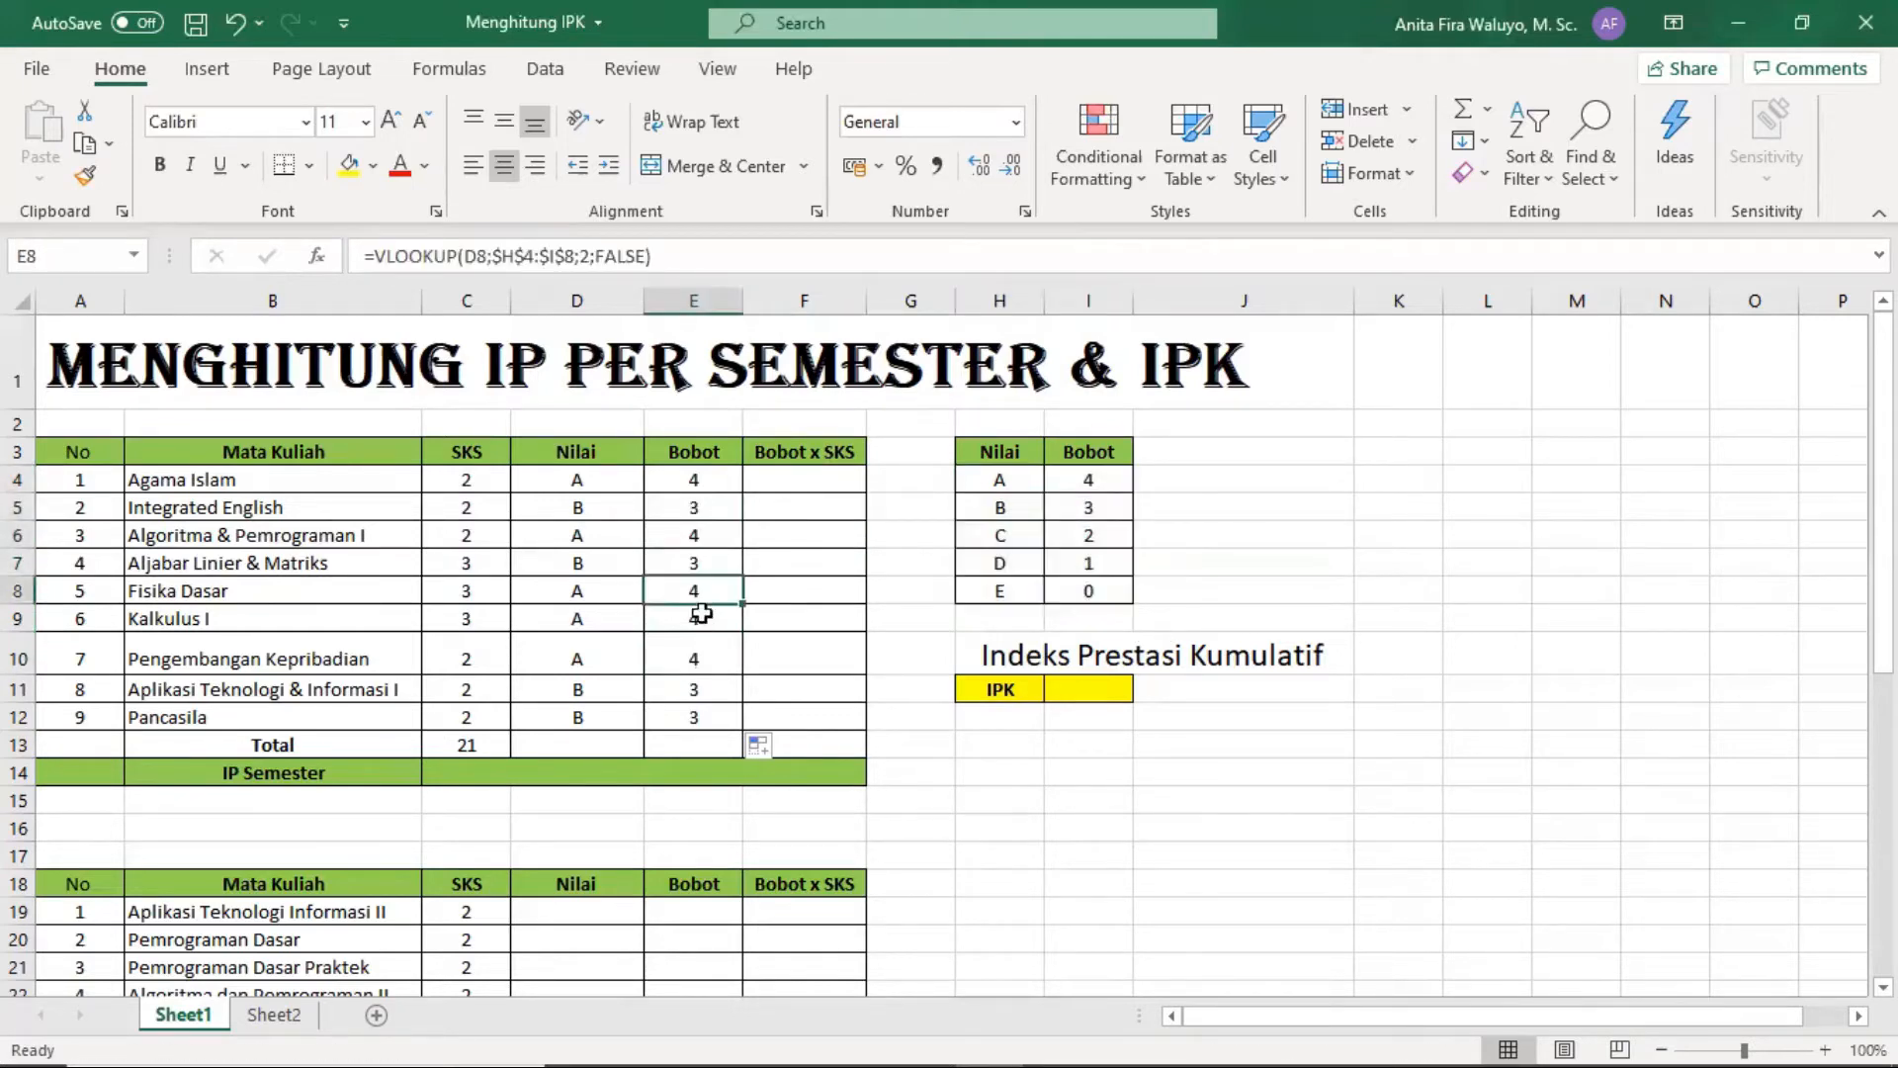
pyautogui.click(714, 559)
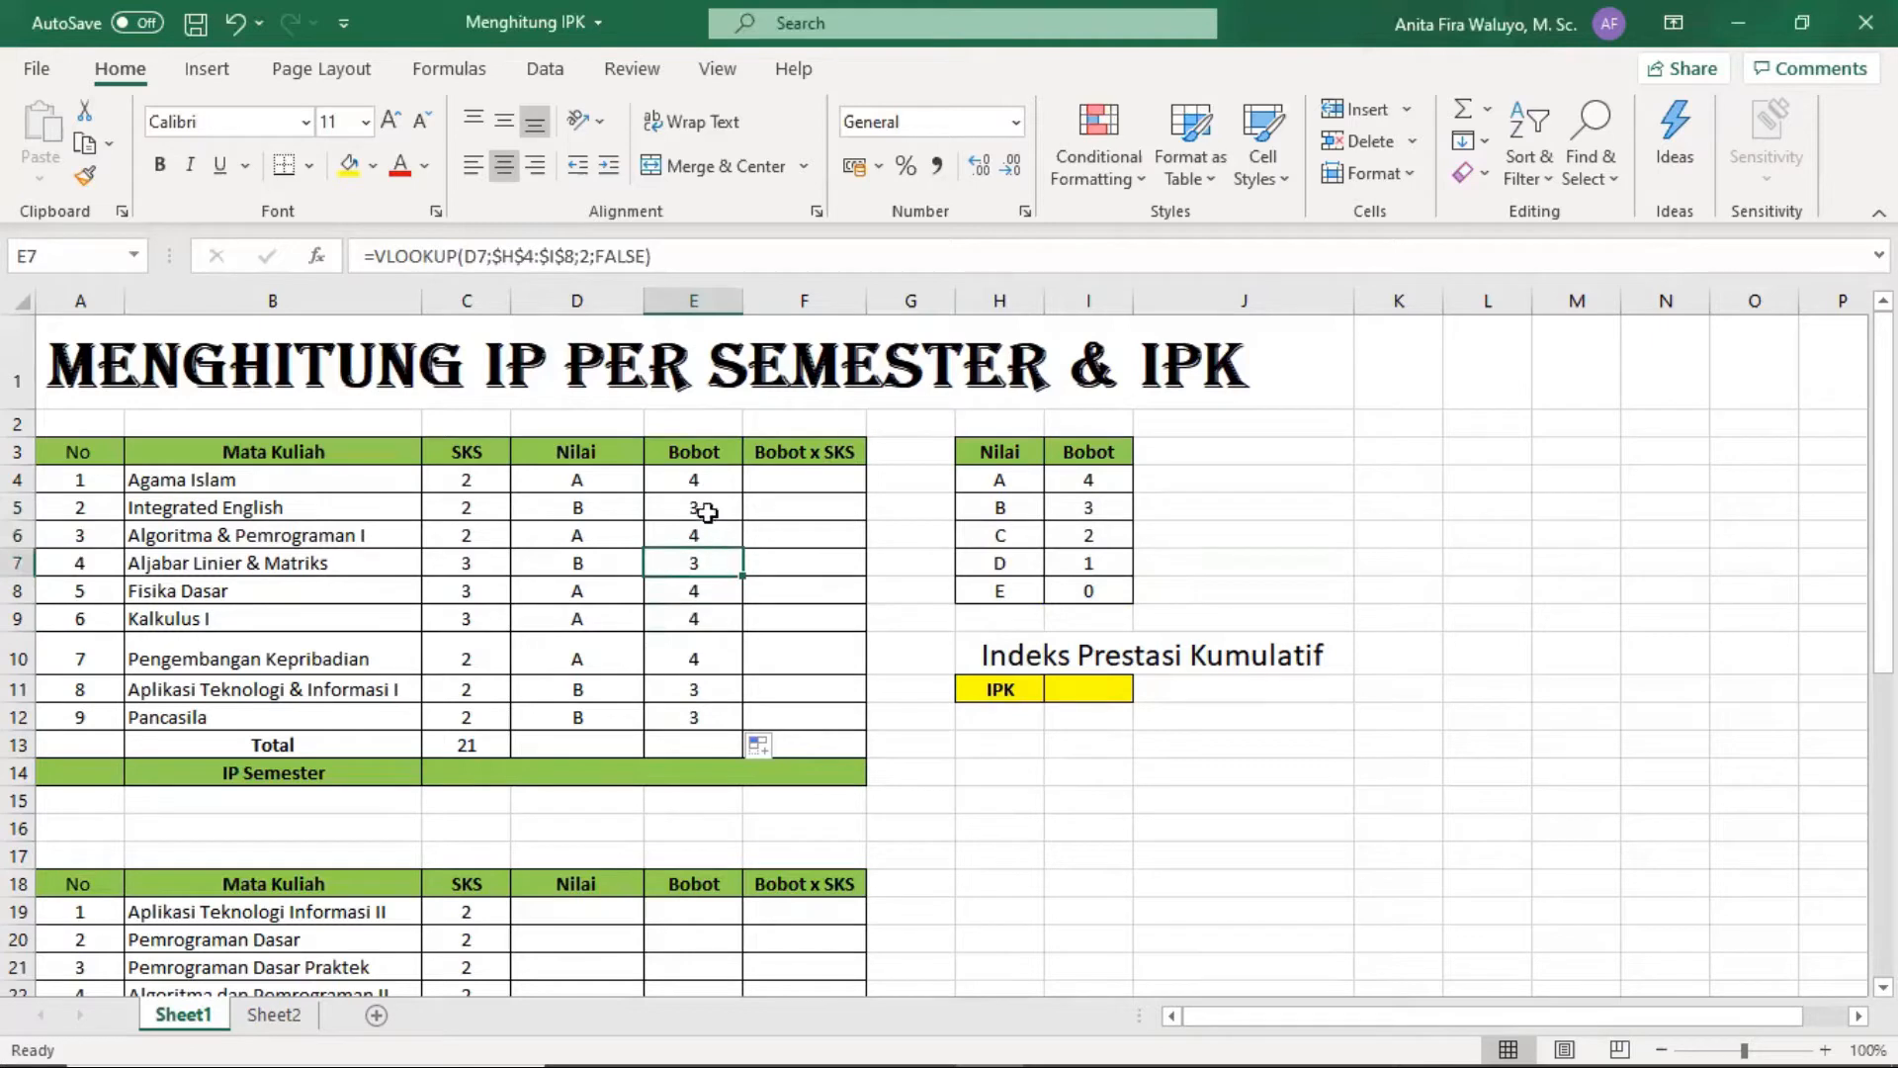
pyautogui.click(709, 511)
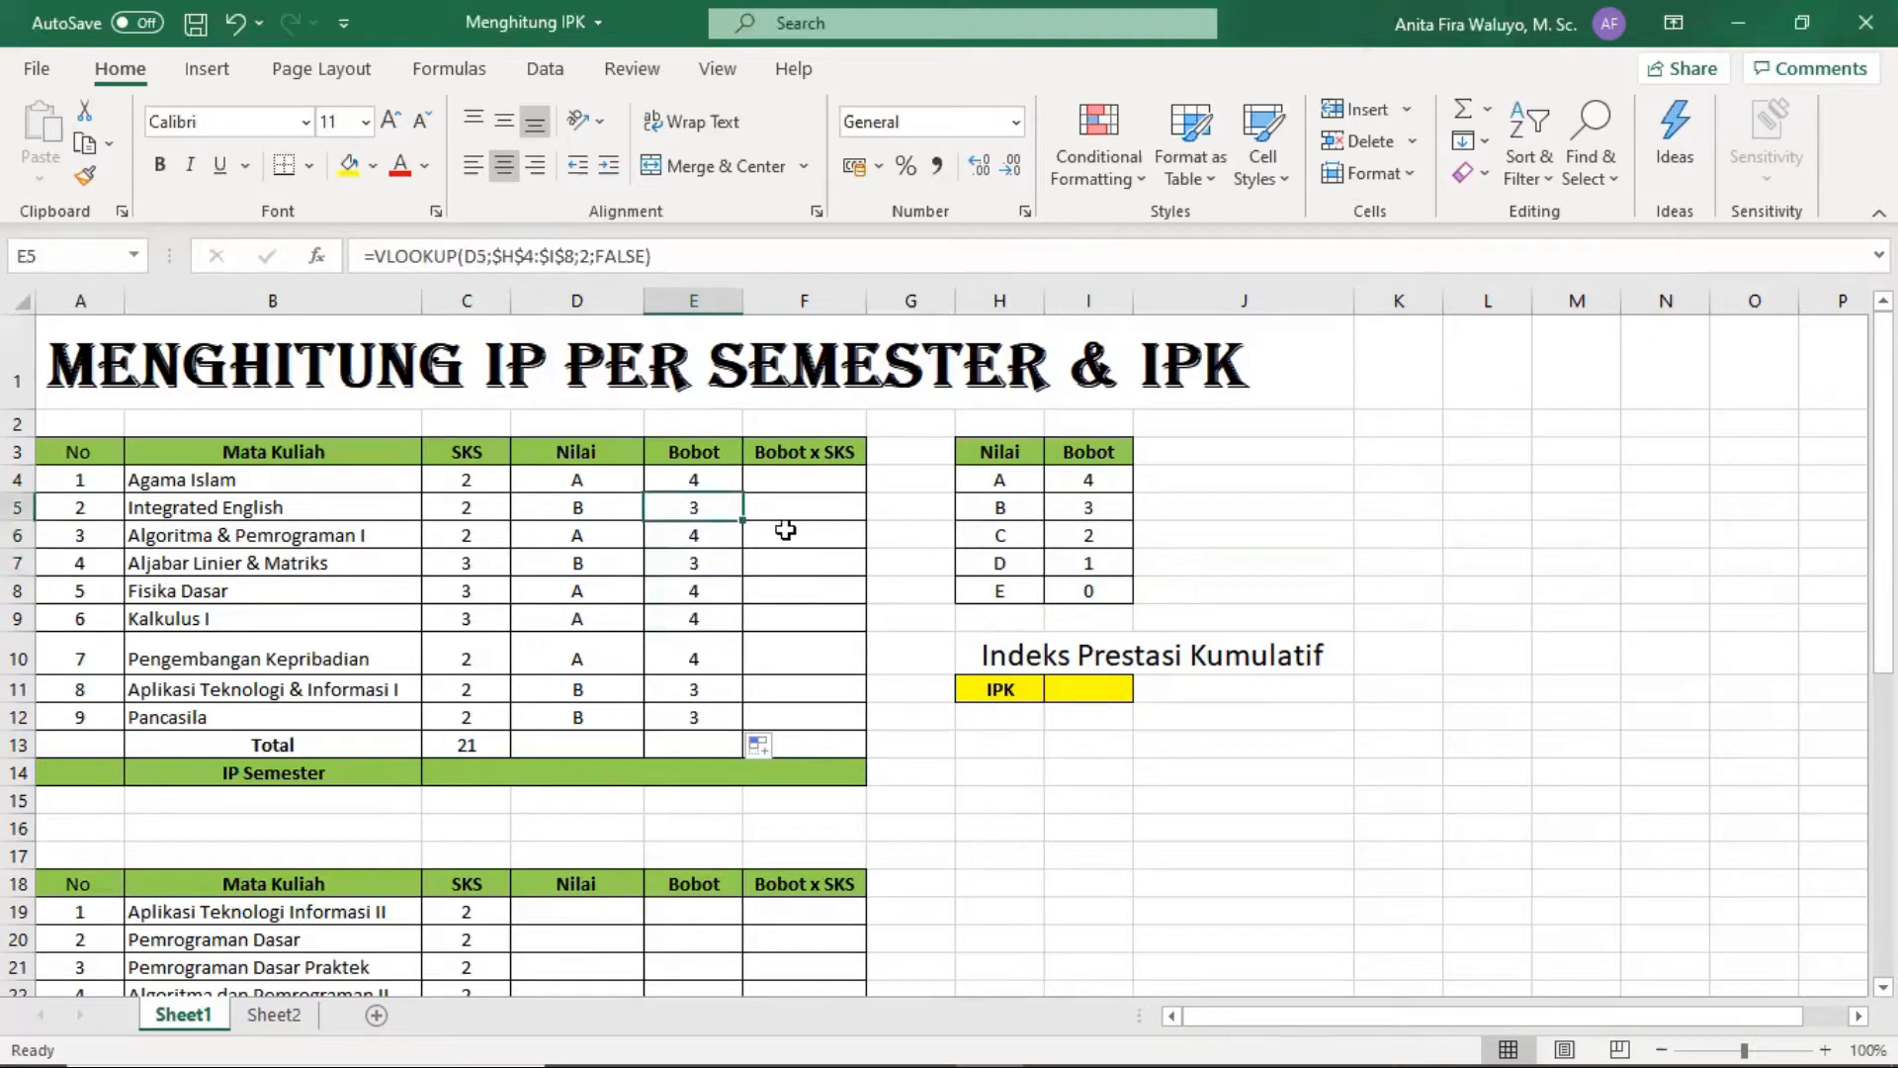
# Change the Integrated English grade in D5 to C.
pyautogui.click(625, 504)
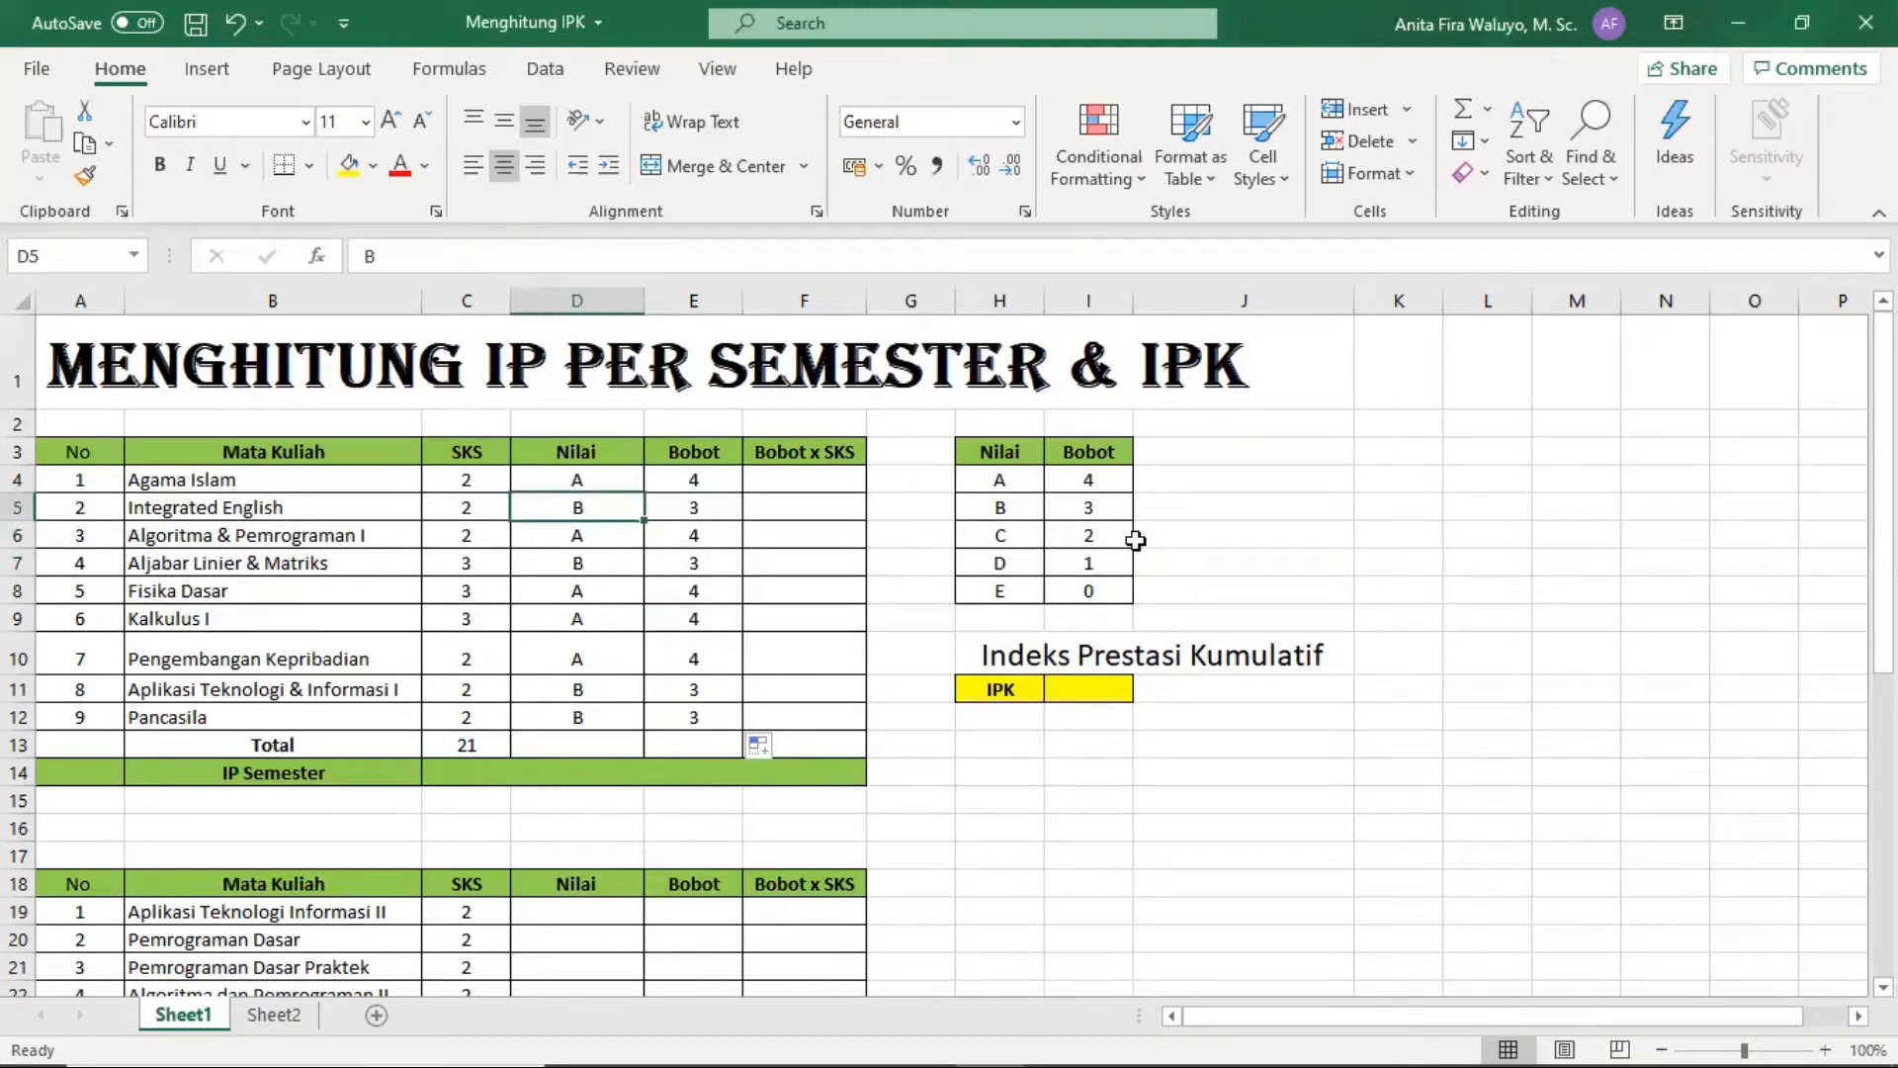
pyautogui.write('C')
pyautogui.press('Return')
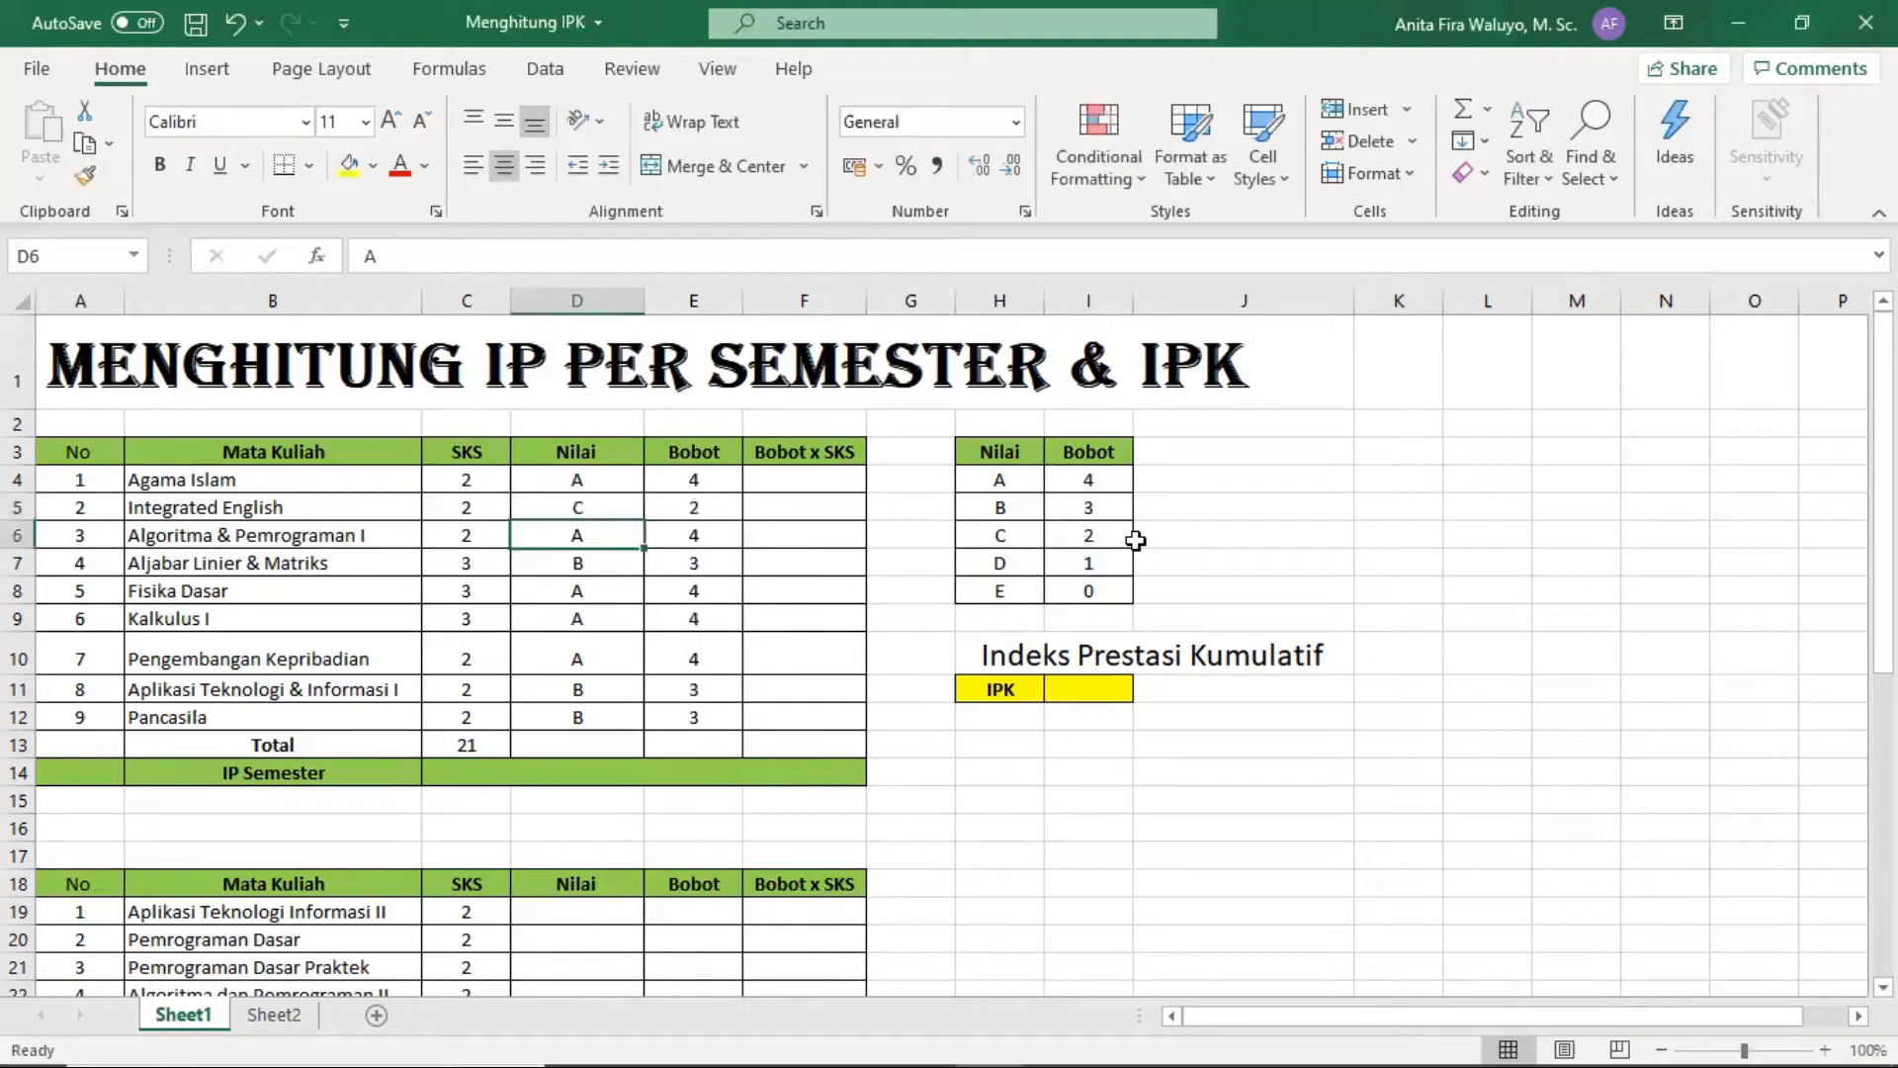
# Change the Fisika Dasar grade in D8 to C.
pyautogui.press('Up')
pyautogui.press('Right')
pyautogui.press('Left')
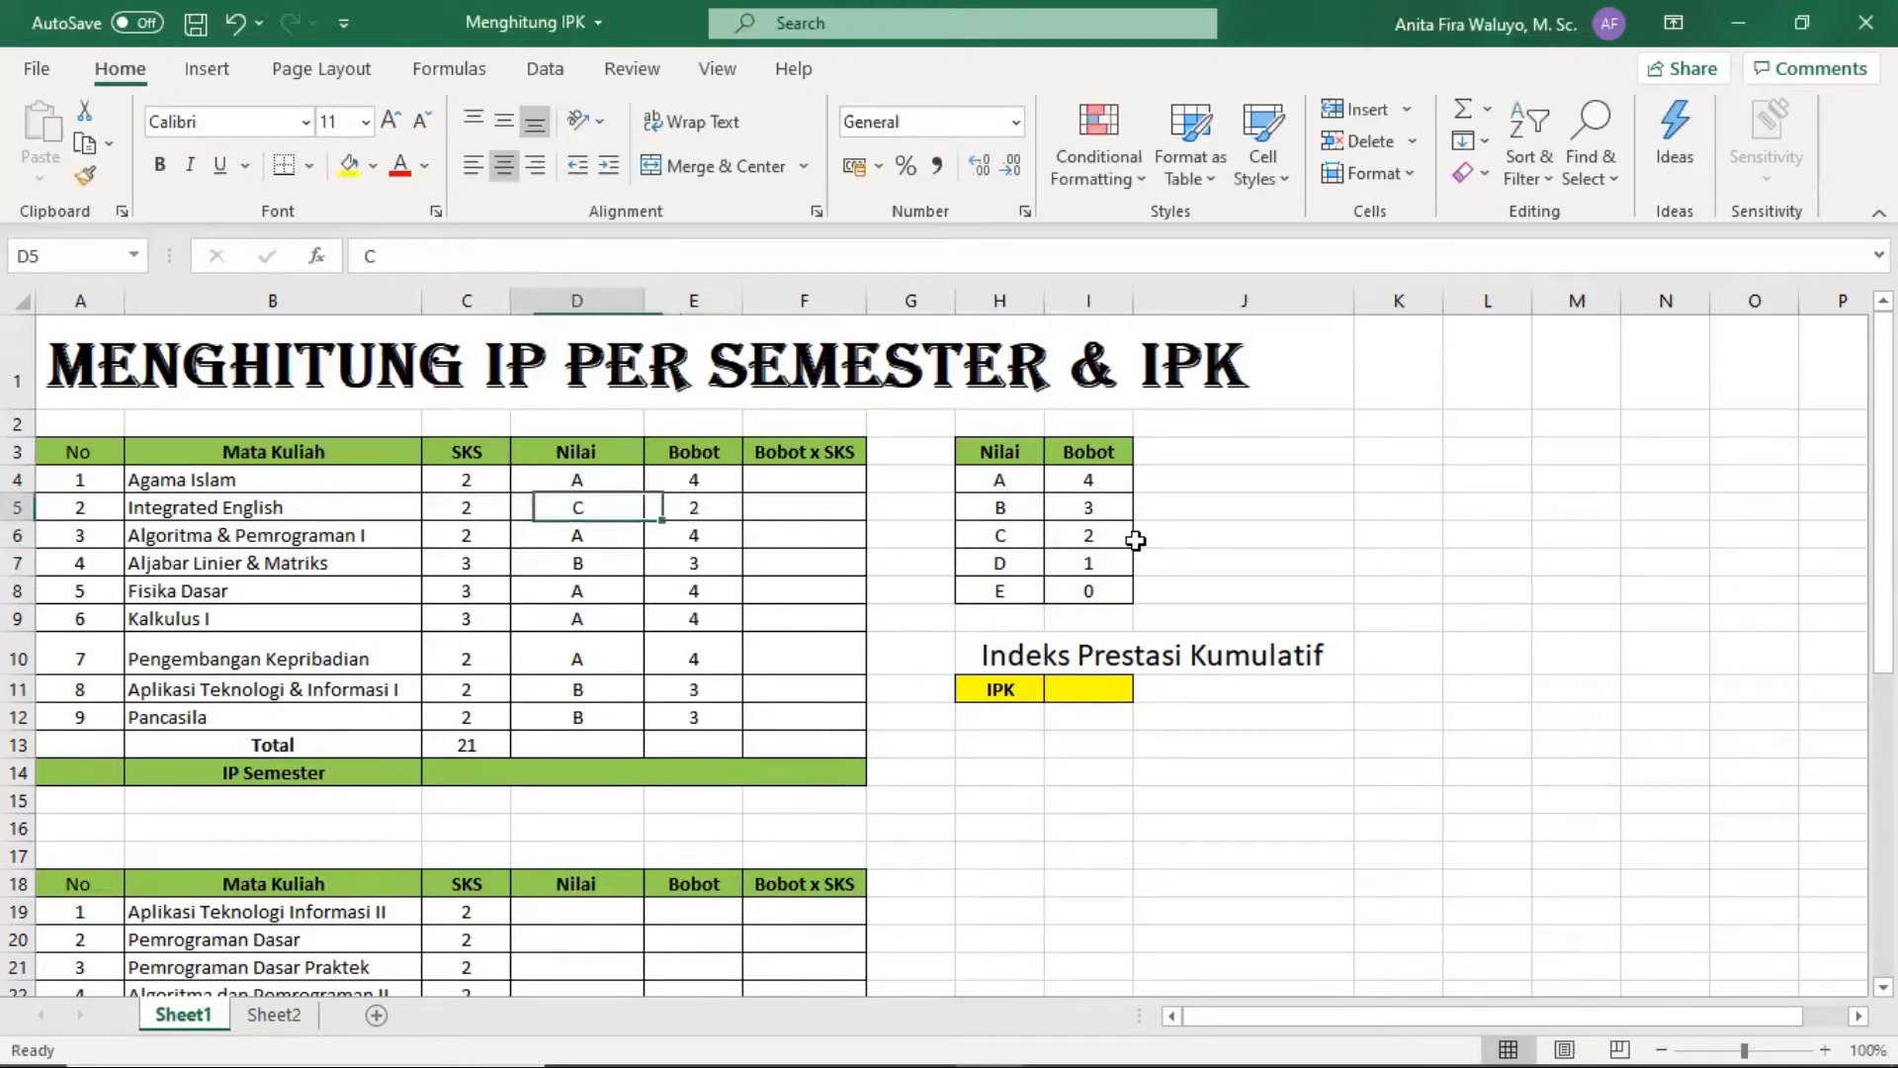
pyautogui.press('Down')
pyautogui.press('Down')
pyautogui.press('Down')
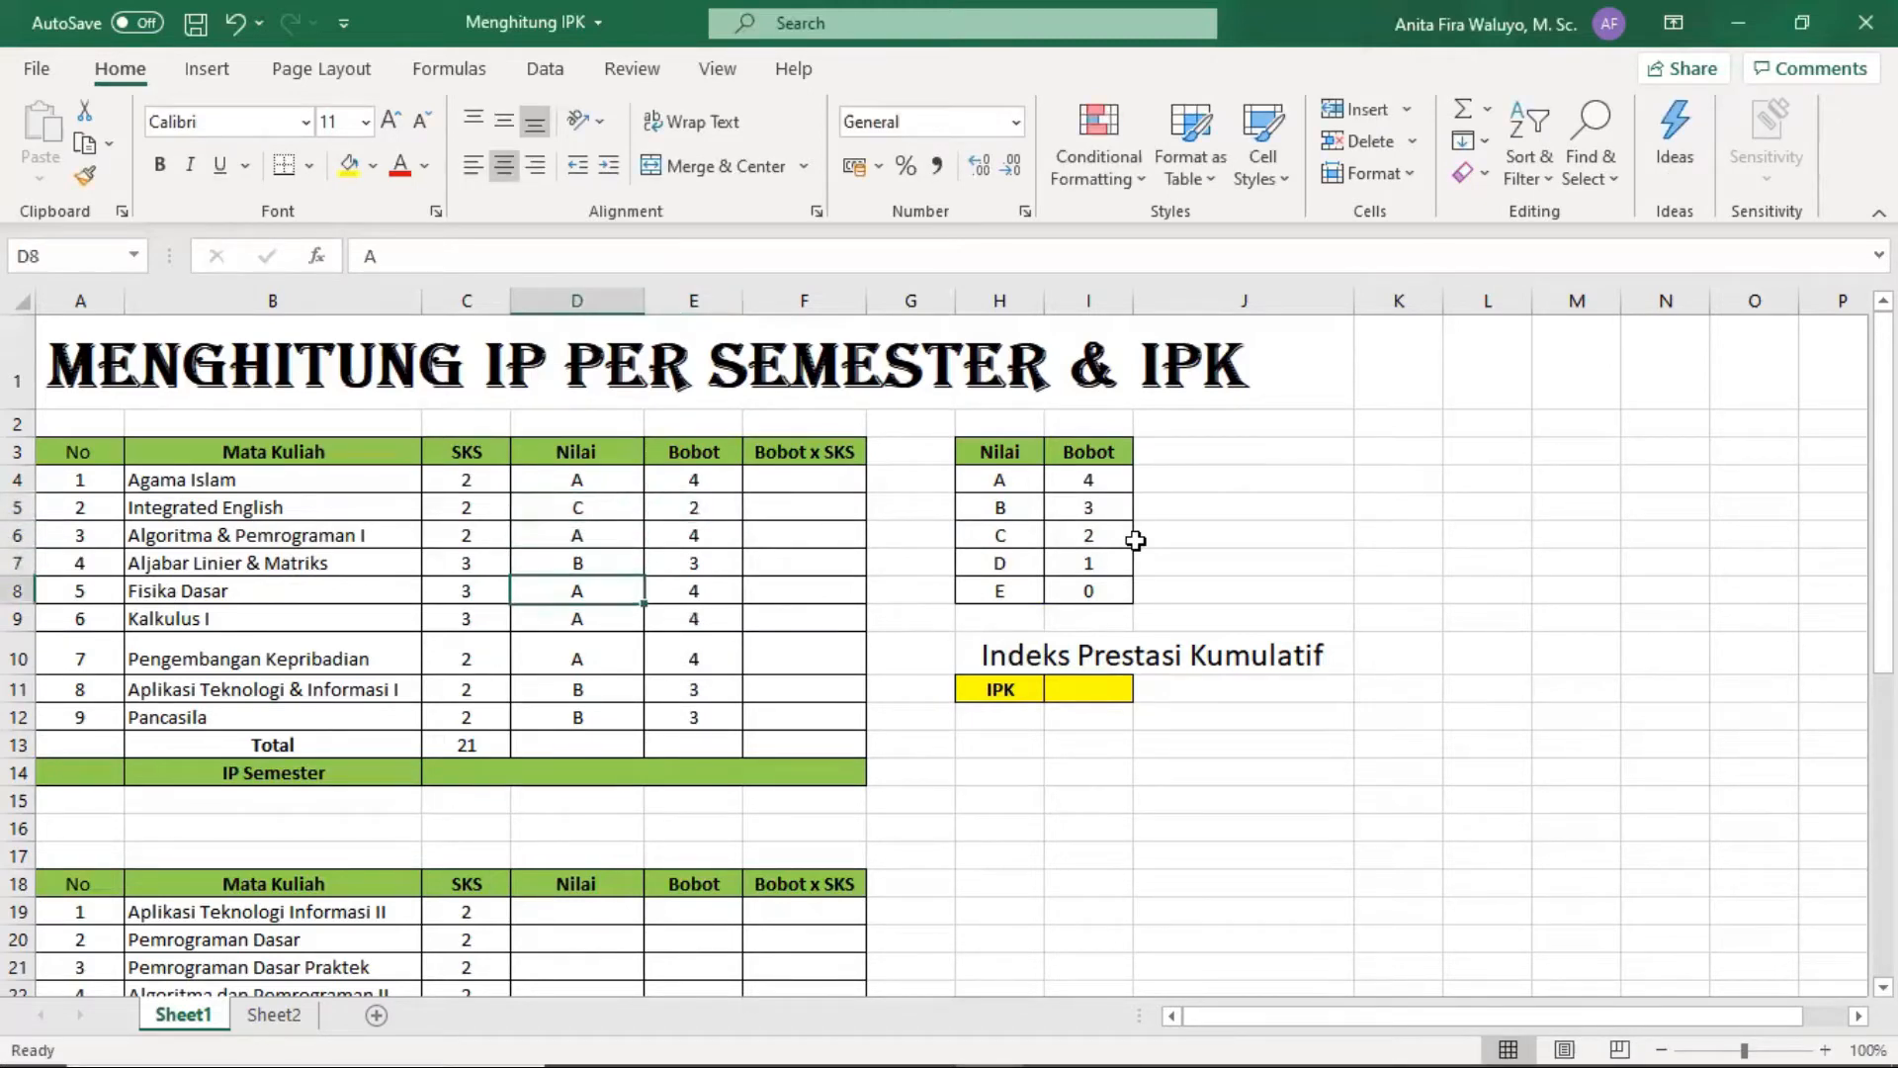
pyautogui.write('C')
pyautogui.press('Return')
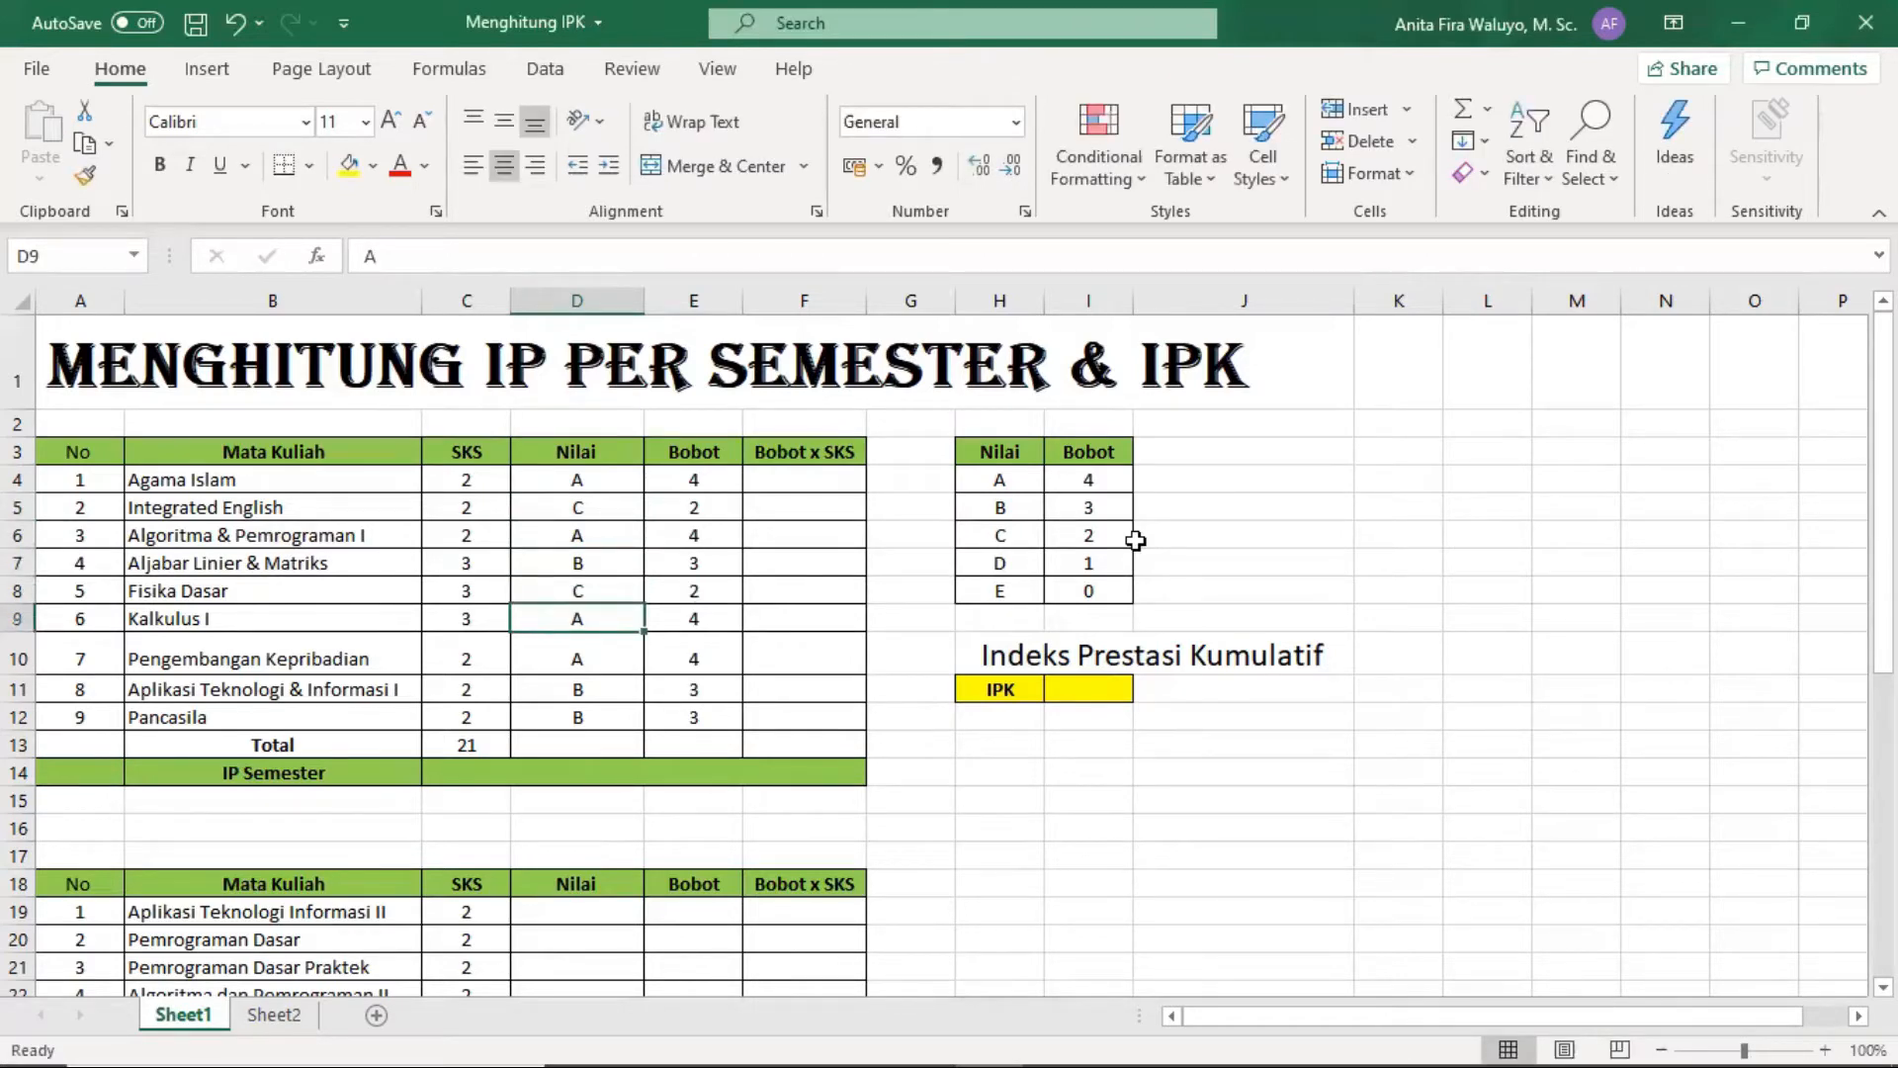
# Calculate Bobot x SKS in F4 with the formula =C4*E4 and fill it down through F12.
pyautogui.click(841, 479)
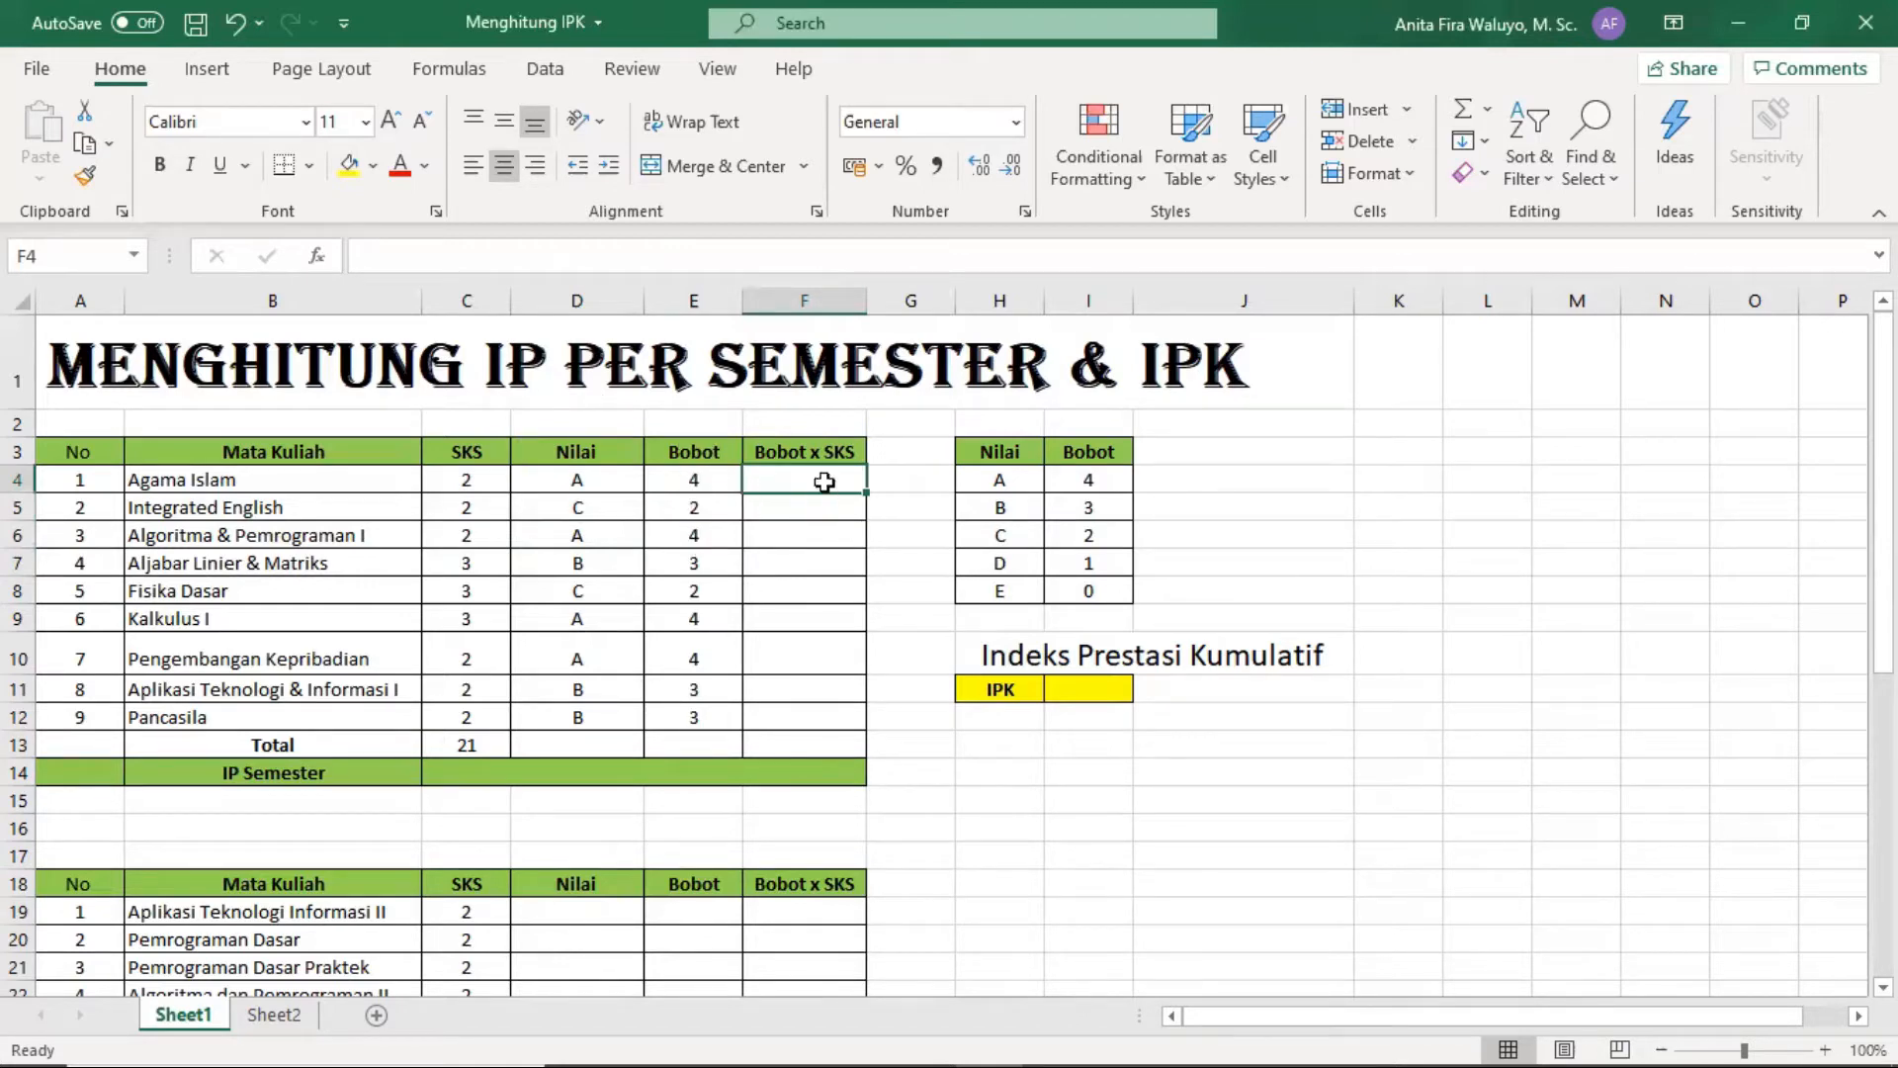
pyautogui.write('=')
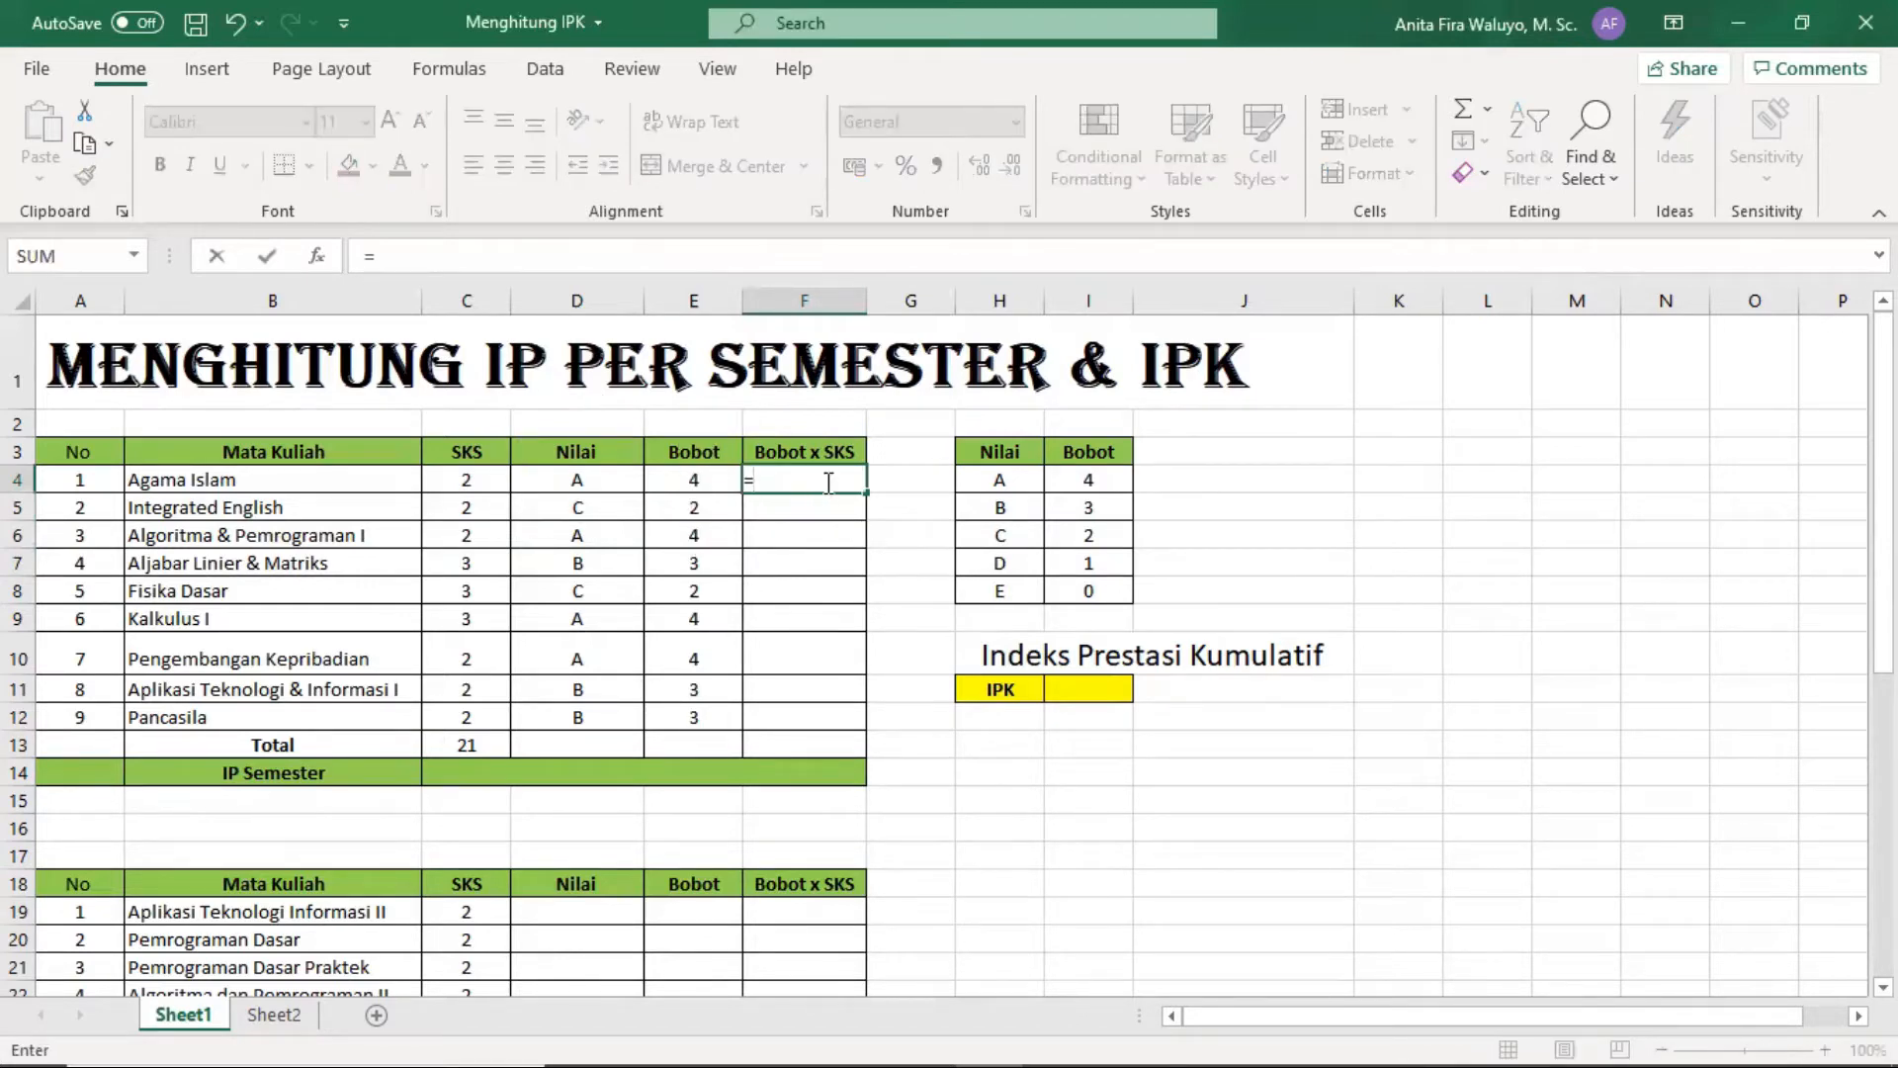
pyautogui.click(699, 479)
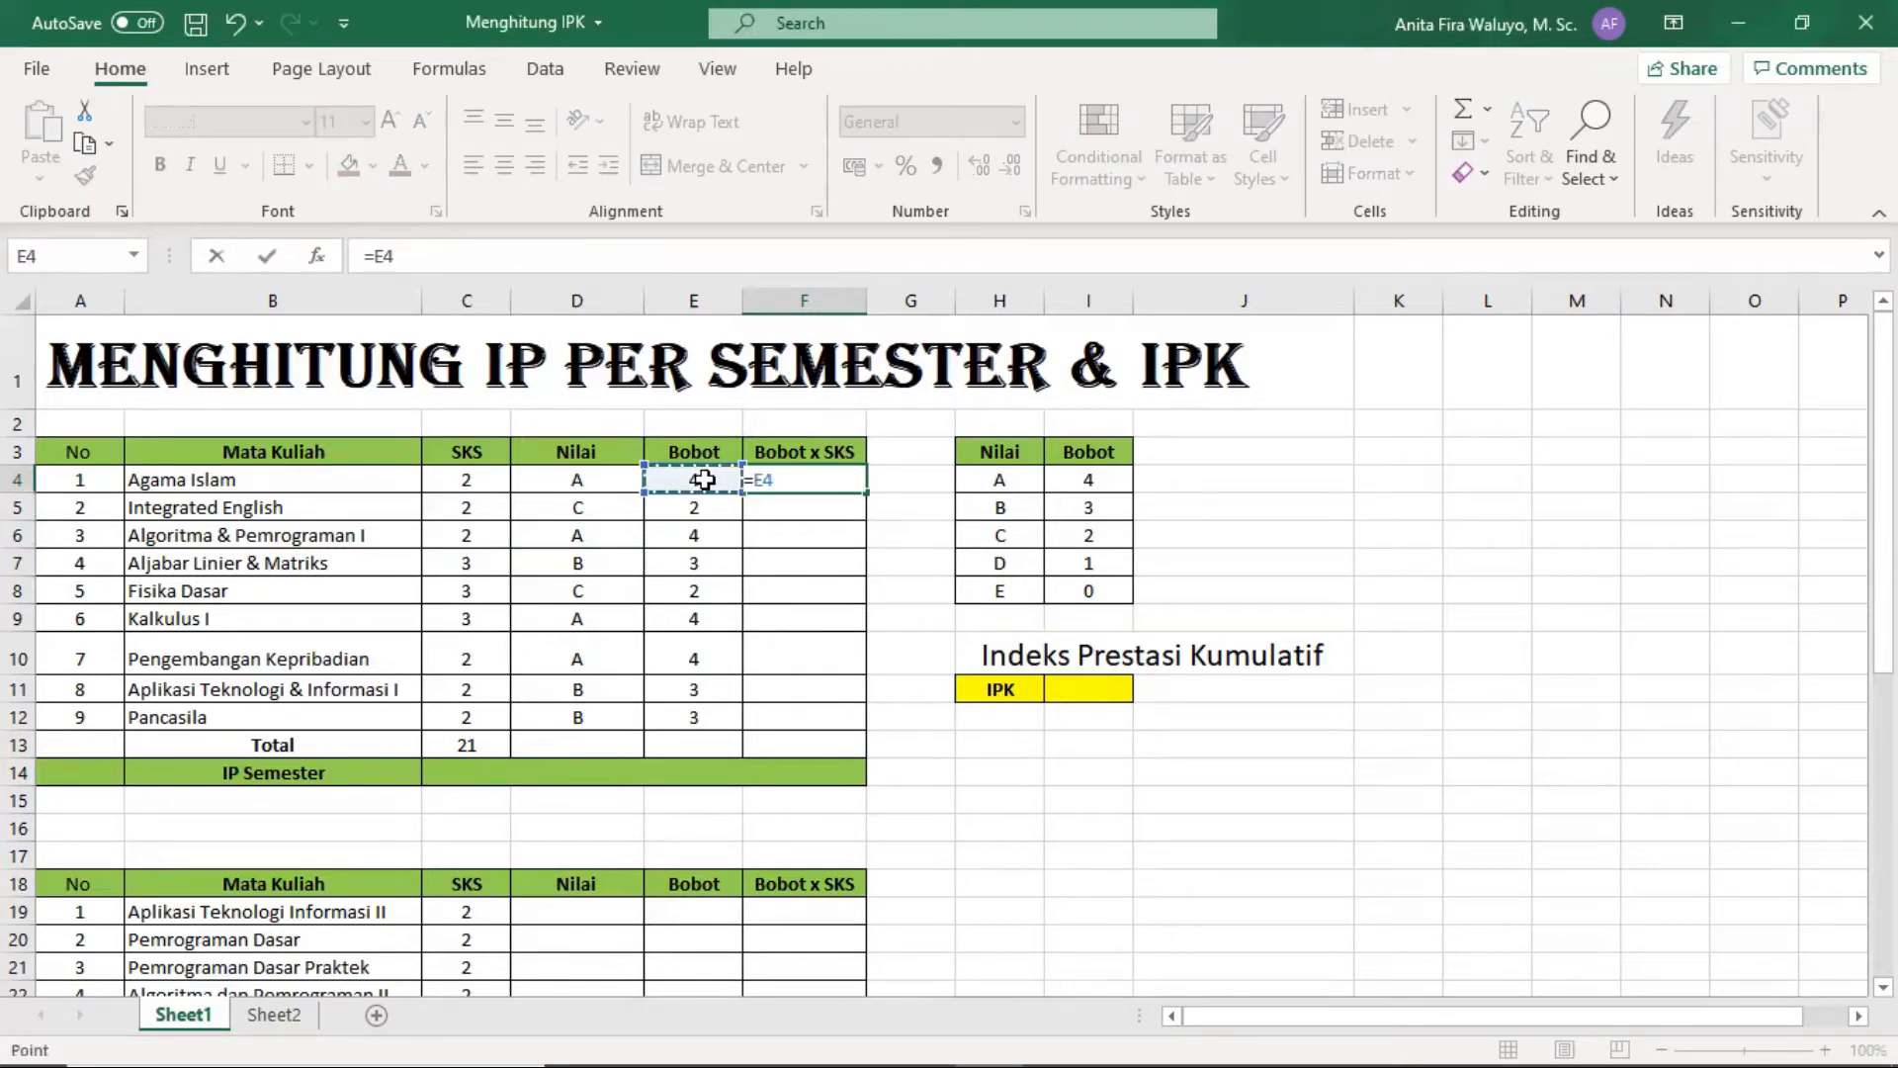
pyautogui.click(480, 481)
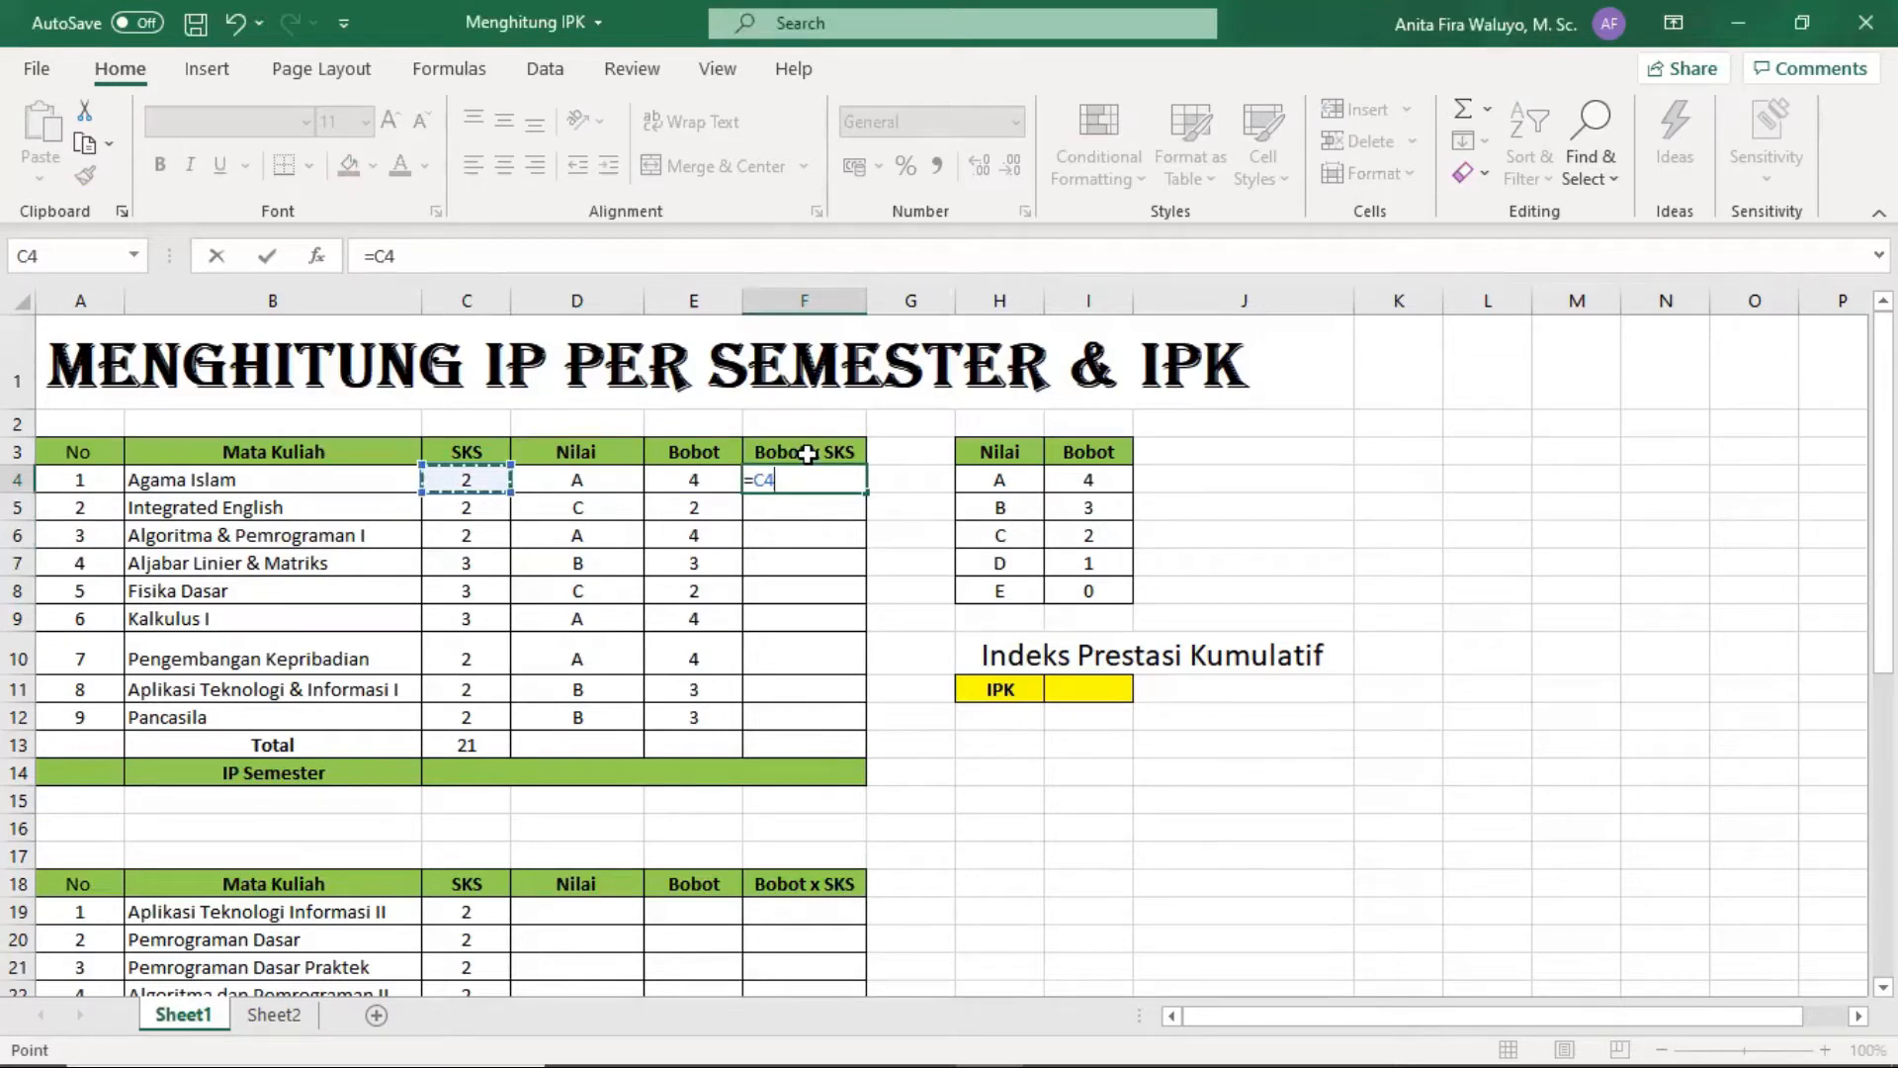
pyautogui.write('*')
pyautogui.click(724, 474)
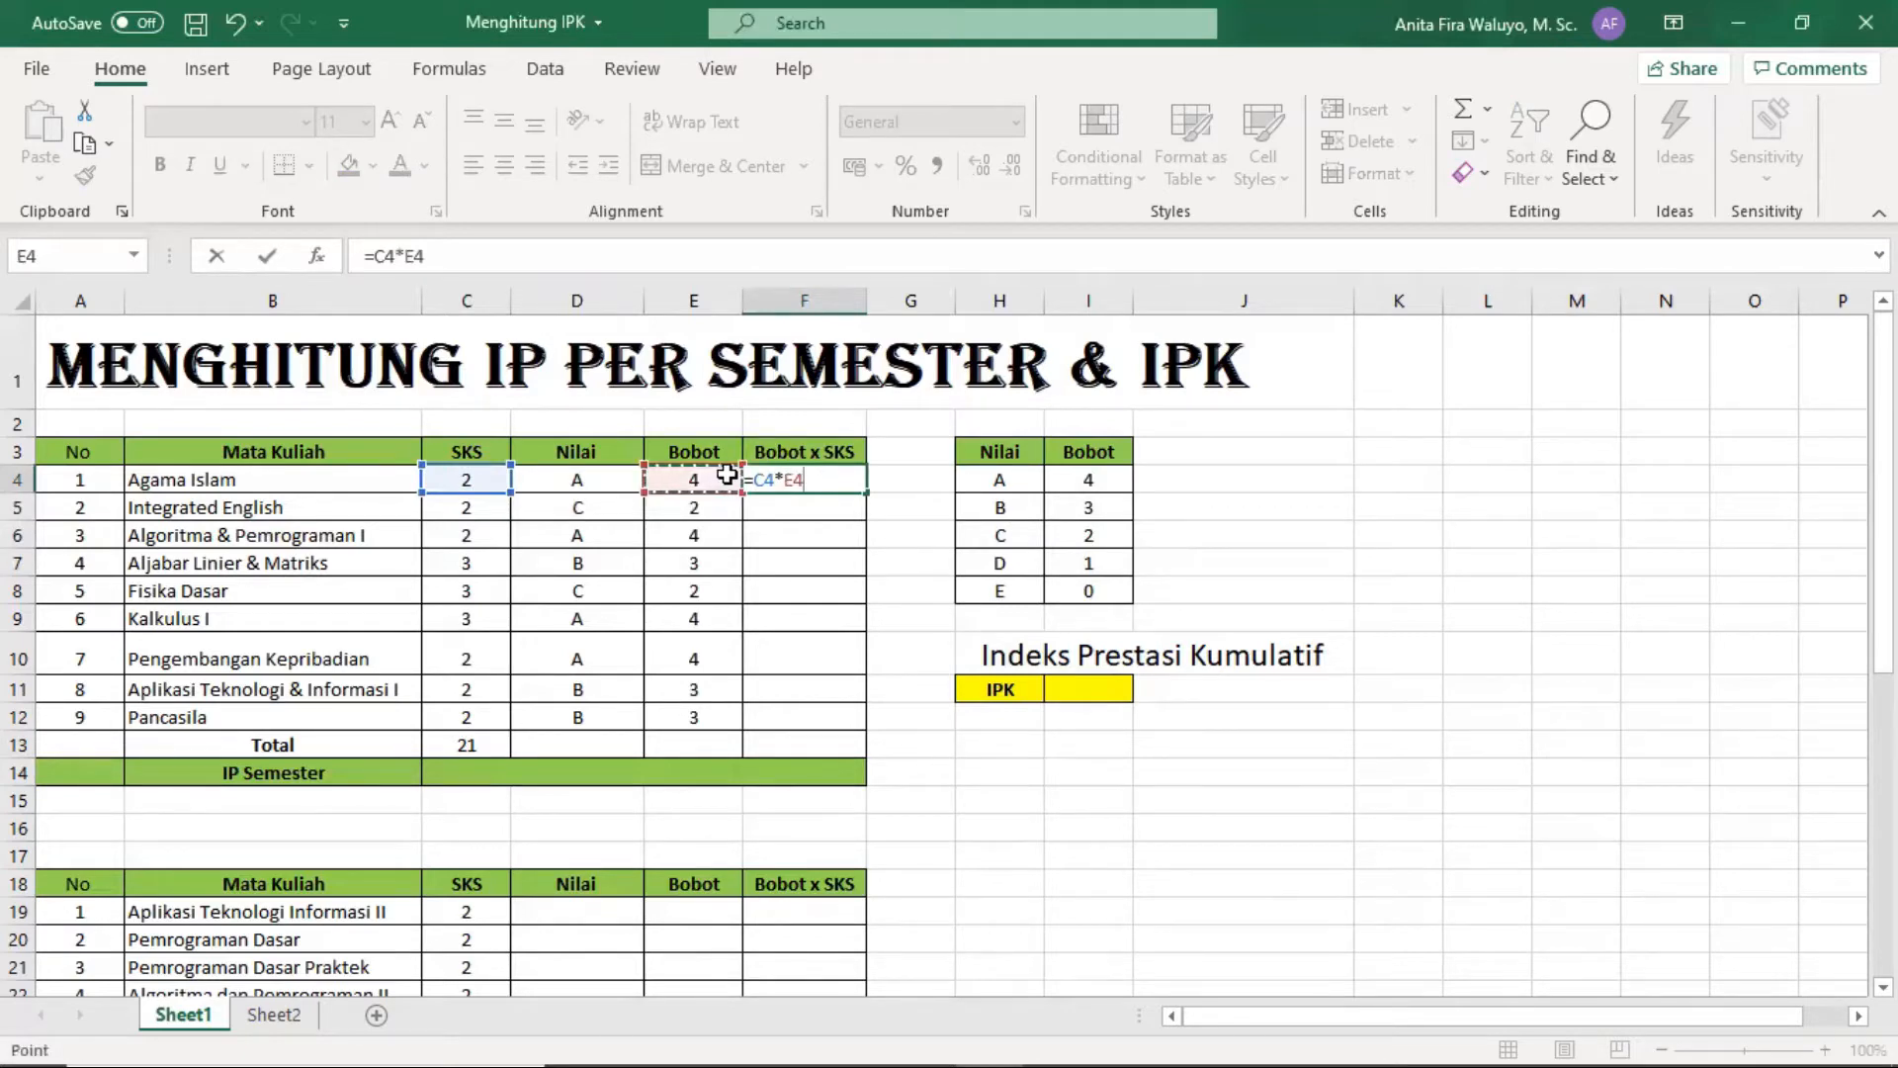
pyautogui.press('Return')
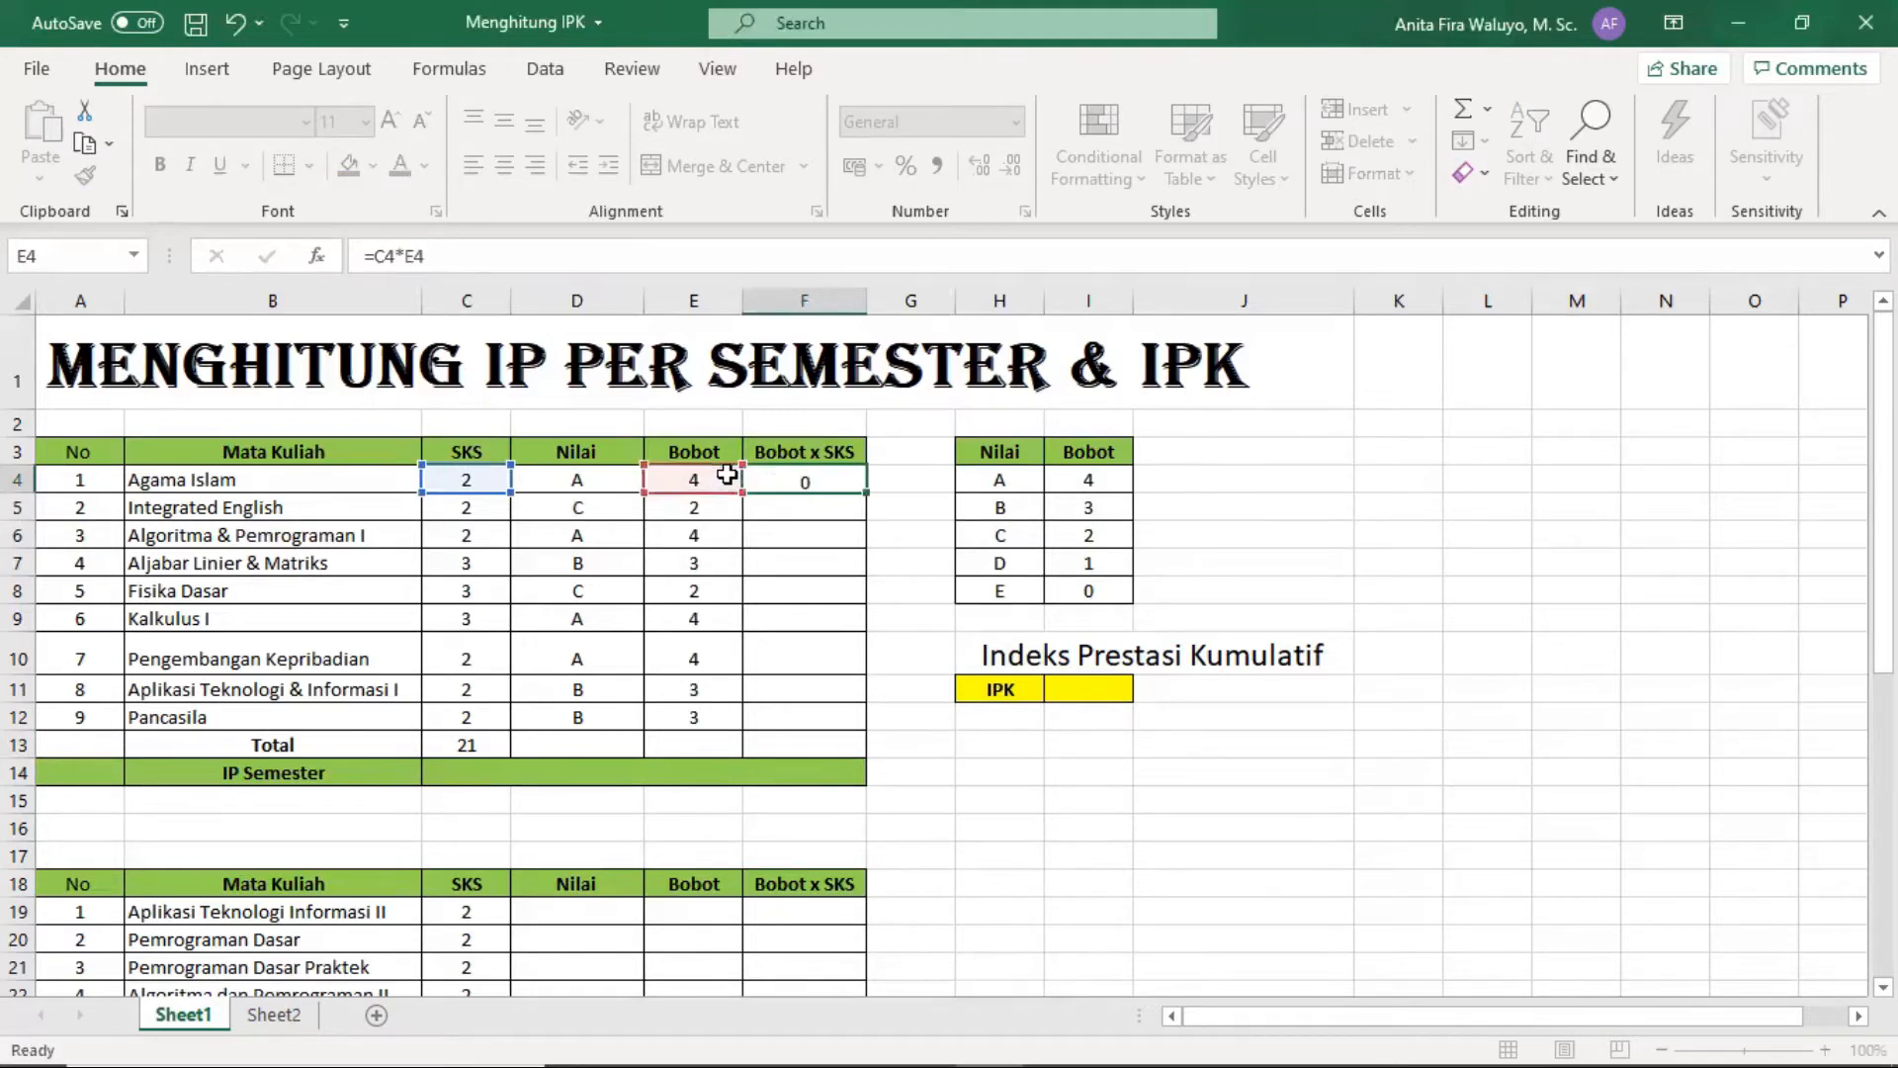
pyautogui.click(862, 481)
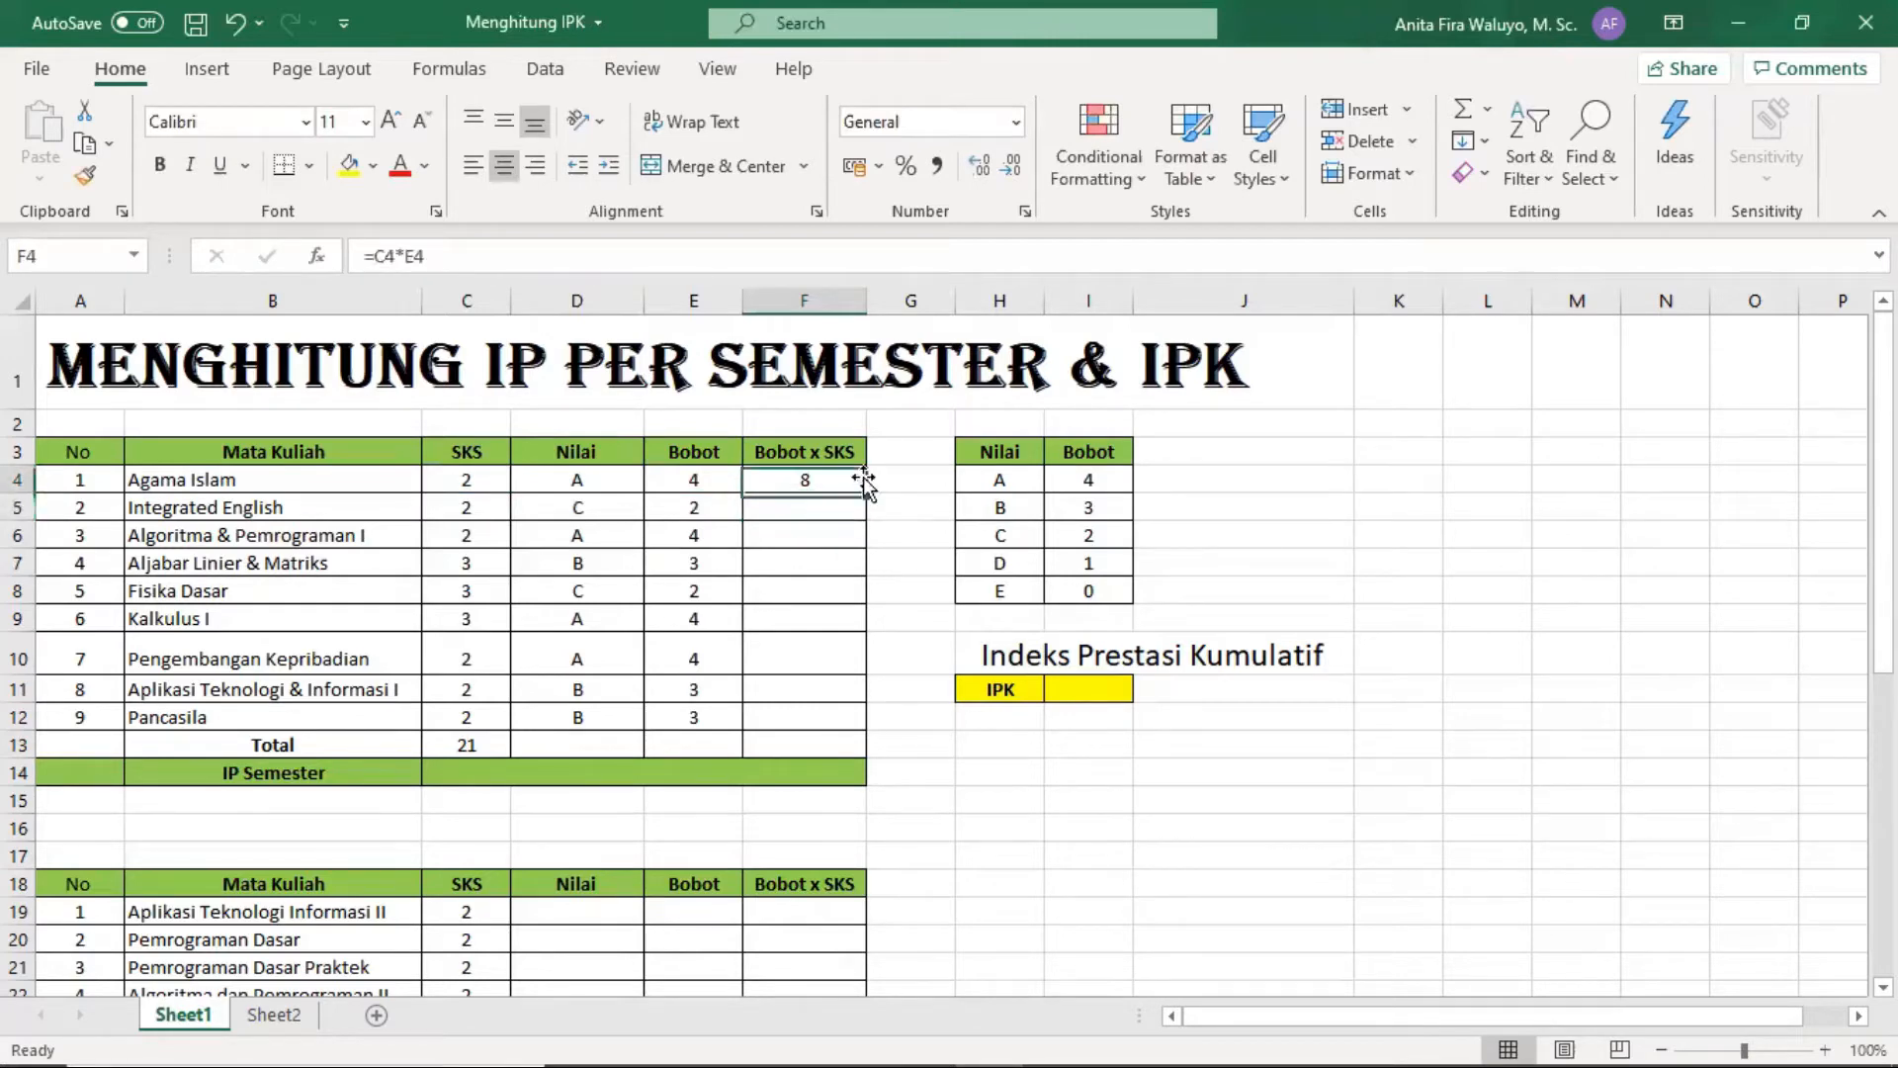
pyautogui.moveTo(866, 492); pyautogui.dragTo(830, 727)
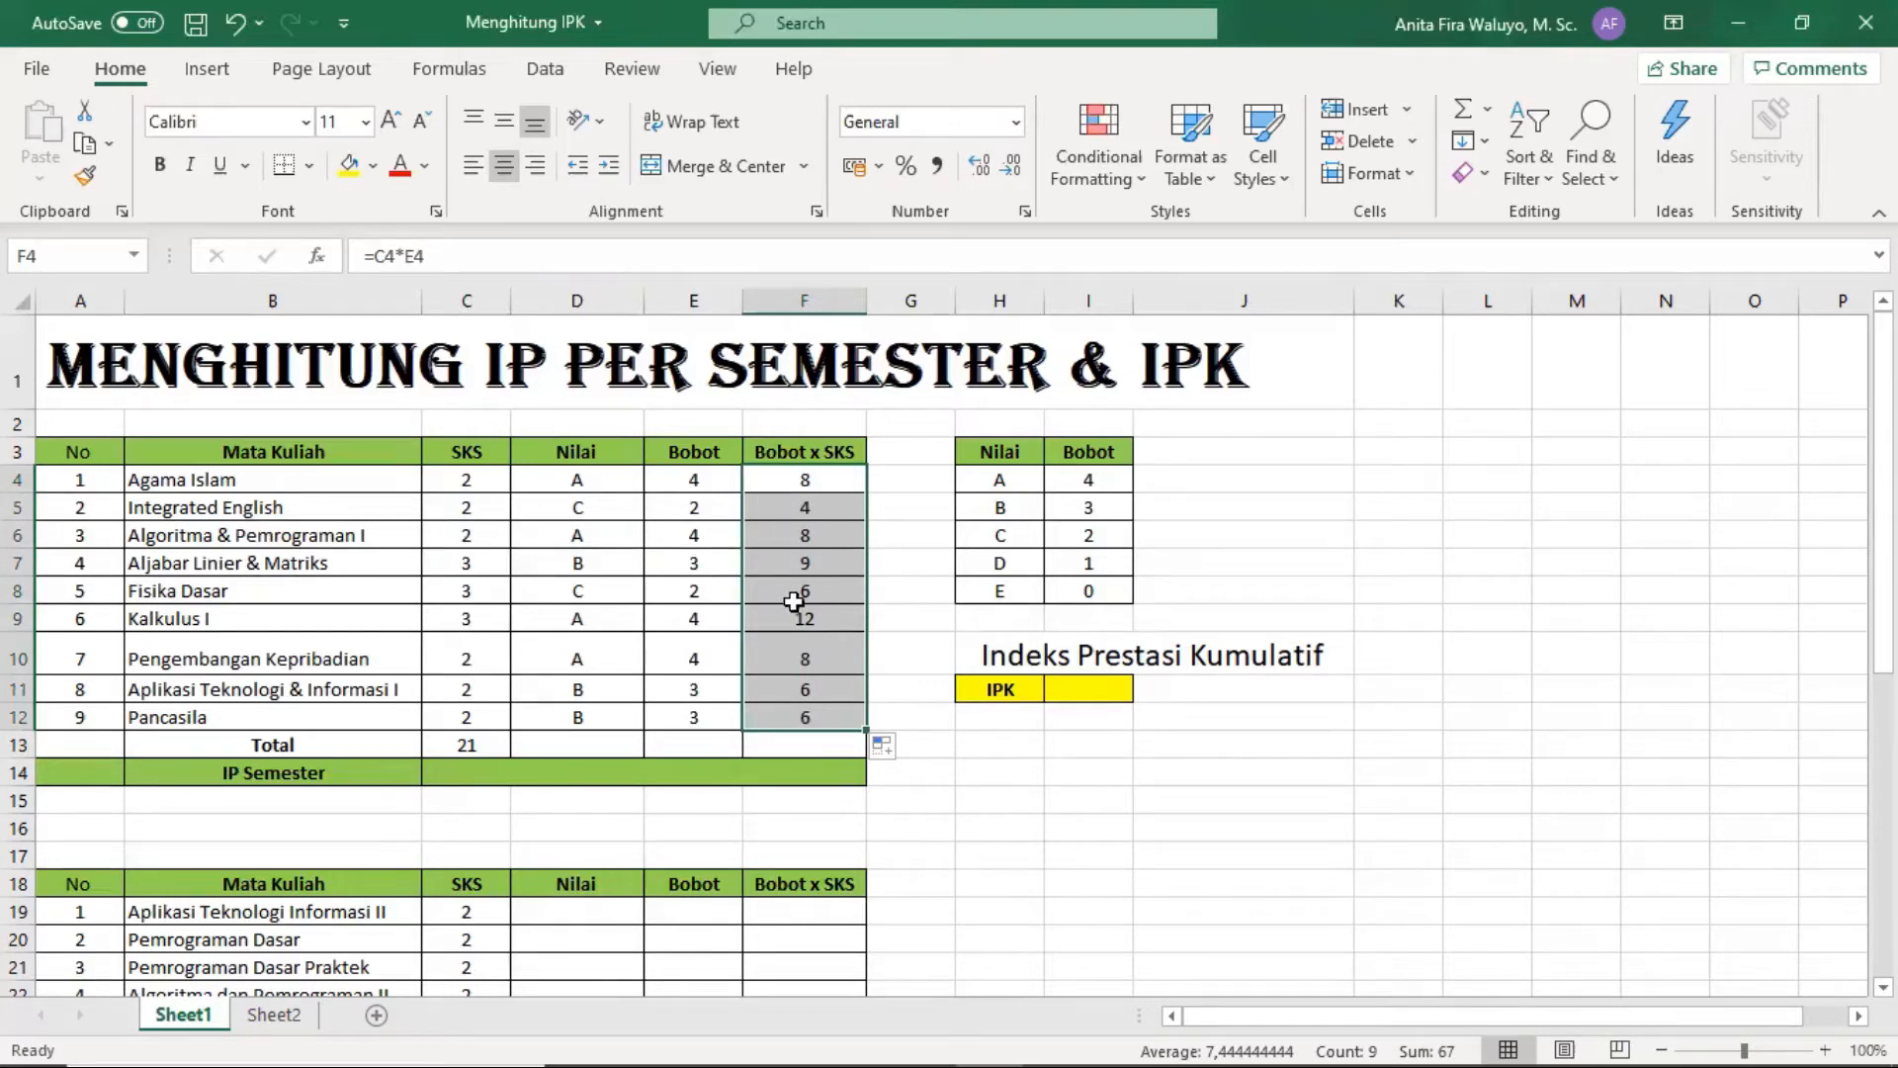
# Total the Bobot x SKS column in F13 with a SUM formula over F4:F12.
pyautogui.click(858, 742)
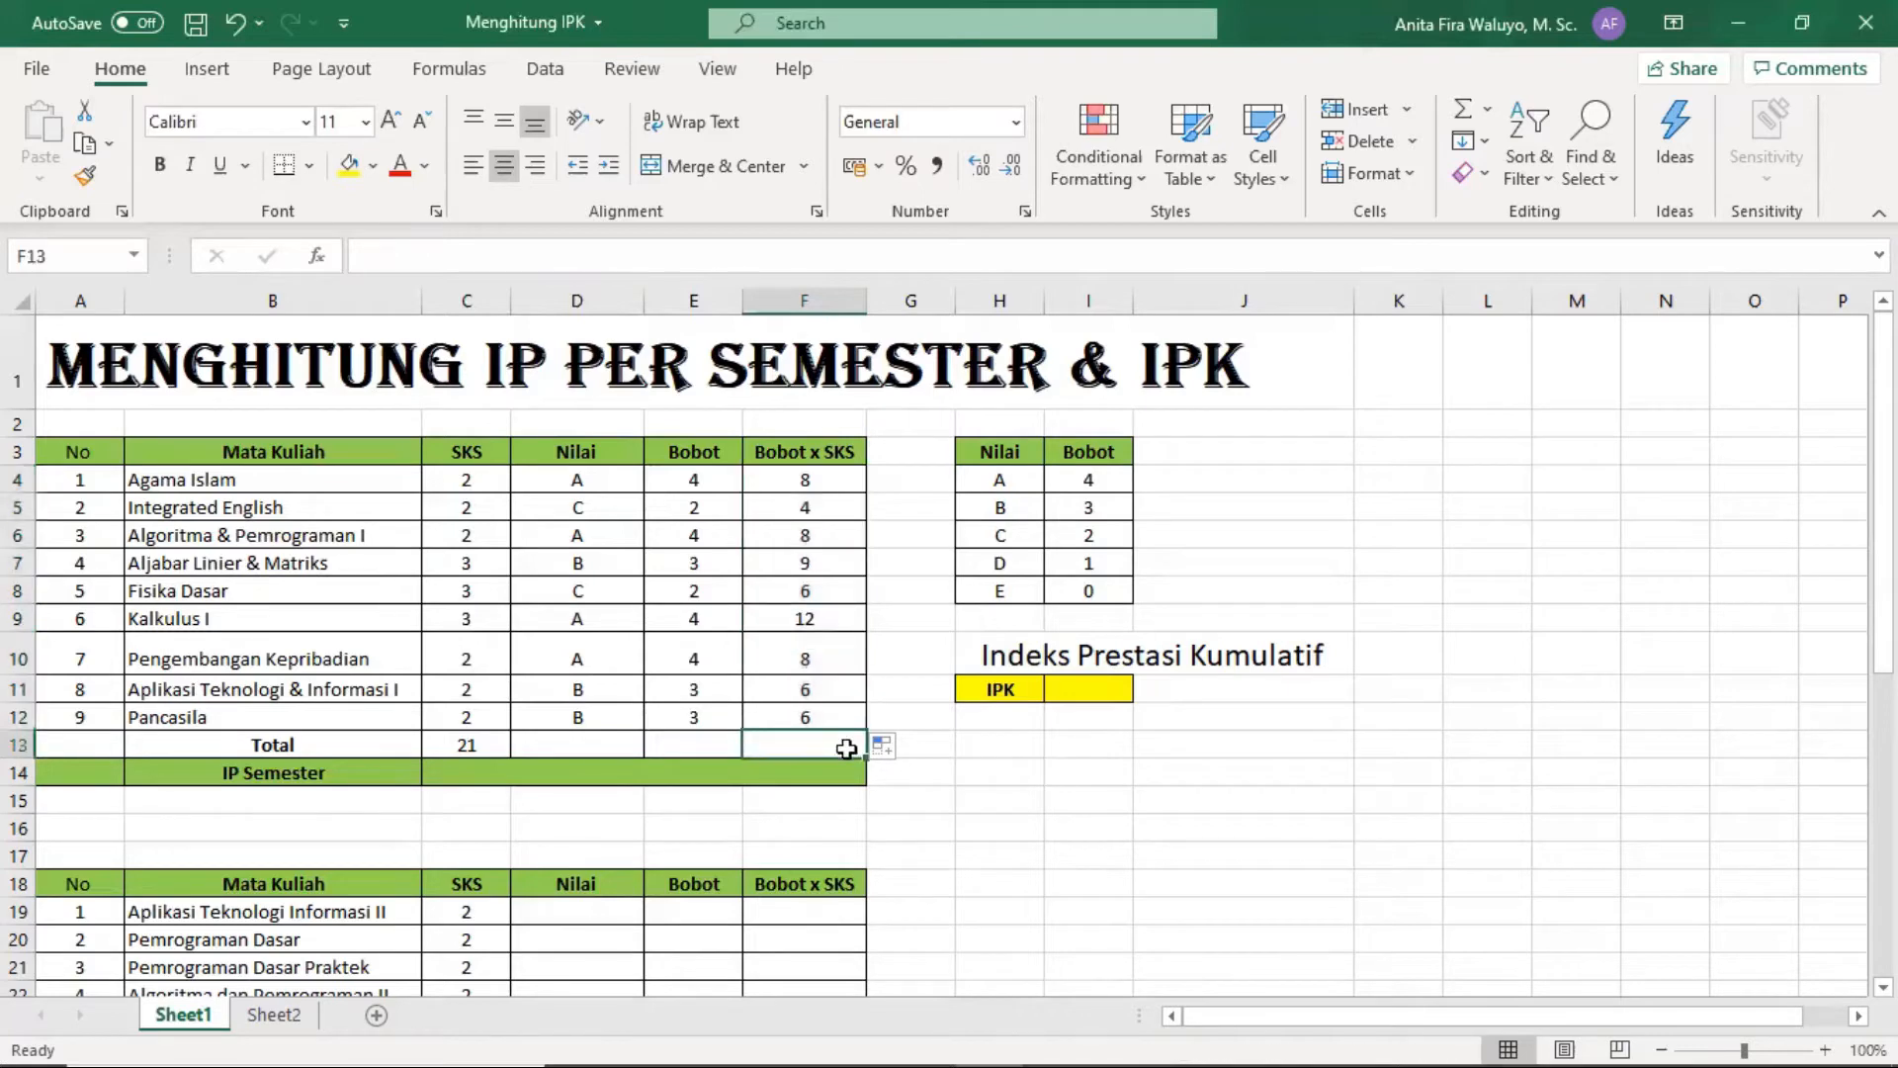
pyautogui.doubleClick(856, 739)
pyautogui.write('=S')
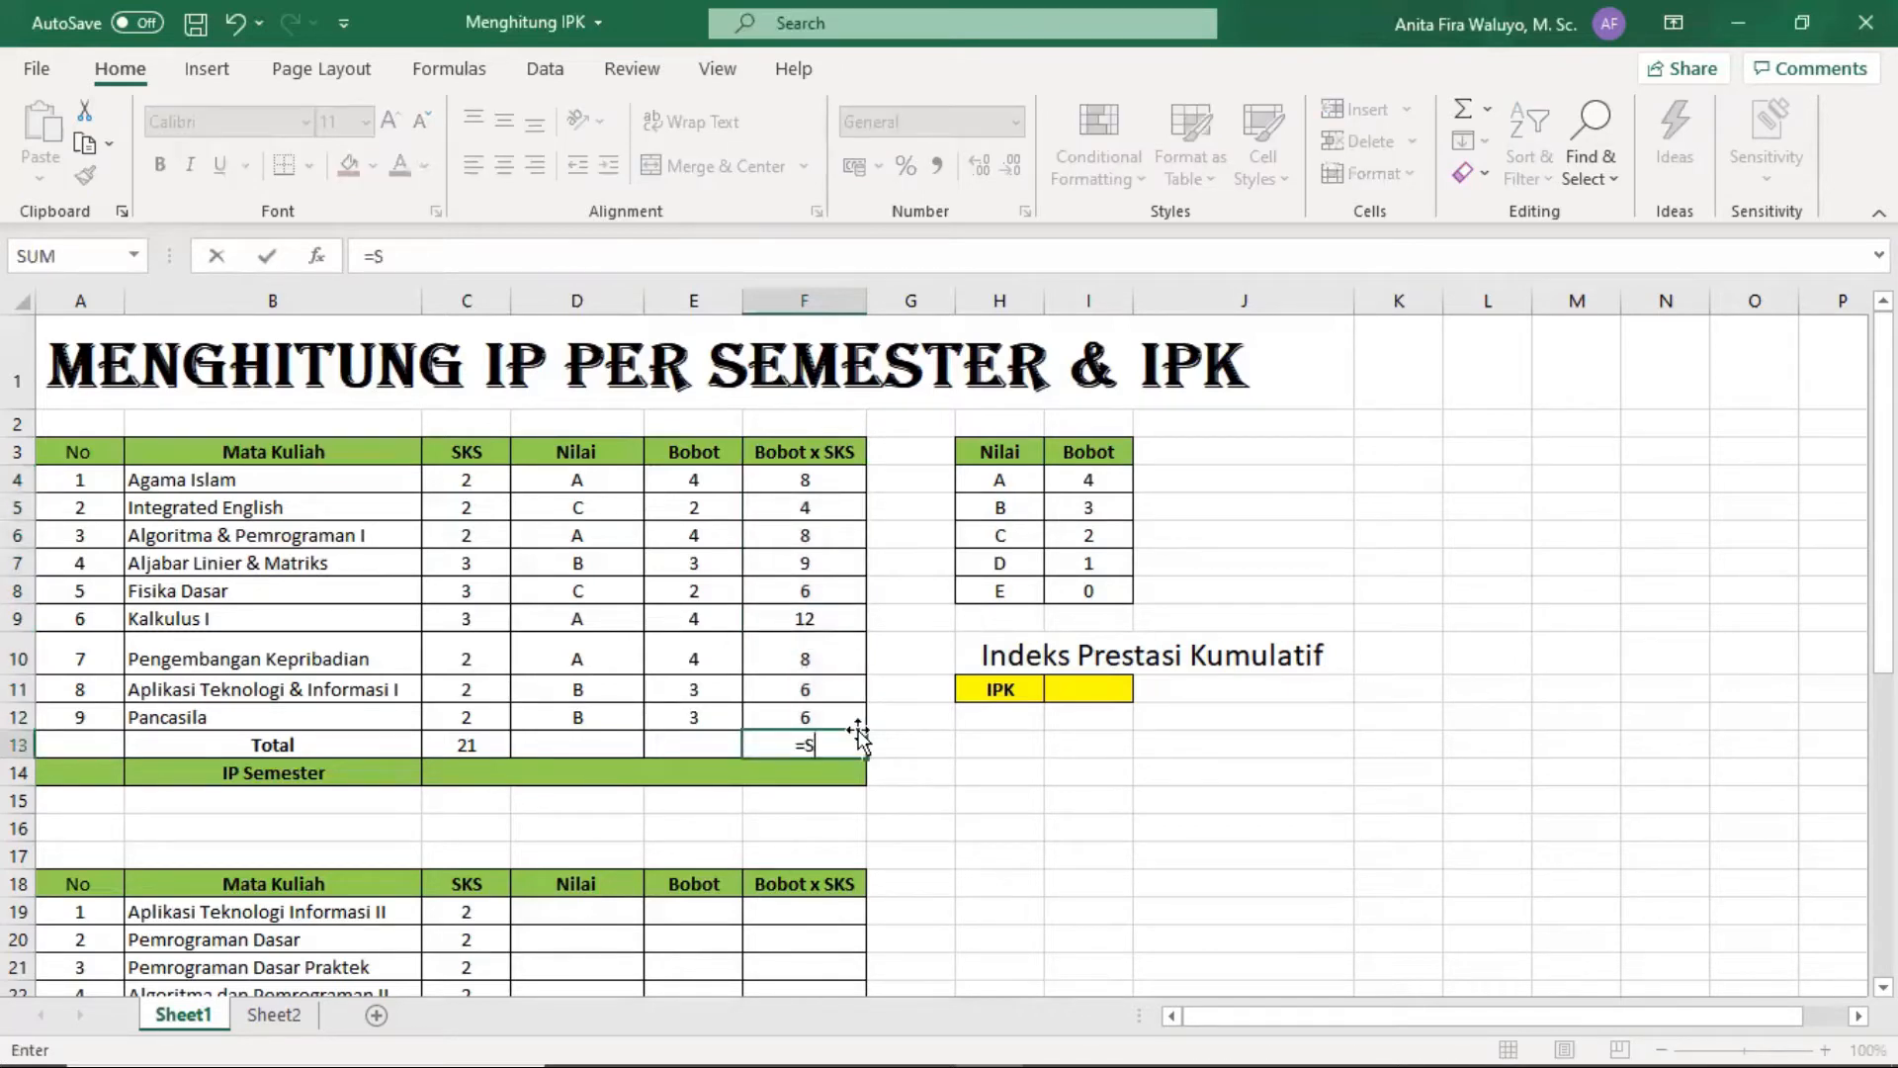
pyautogui.write('UM')
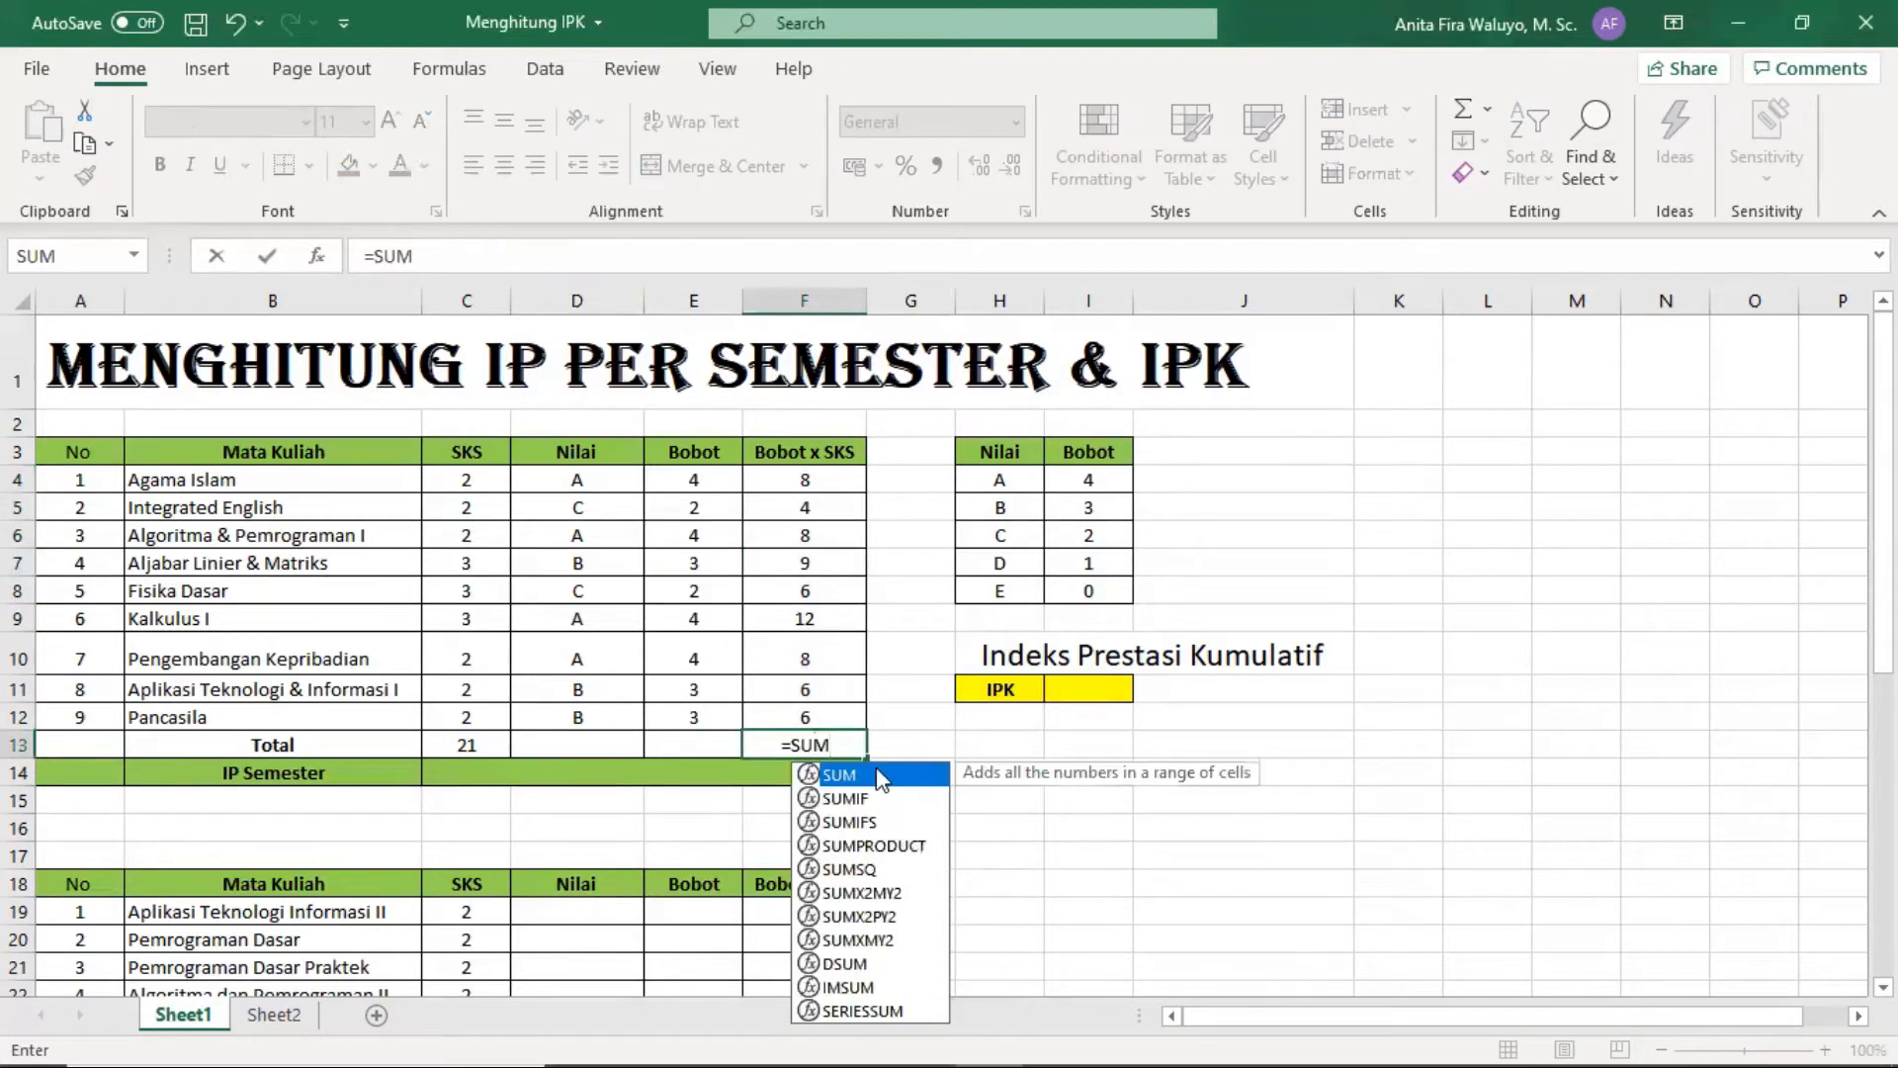
pyautogui.write('(')
pyautogui.moveTo(828, 481); pyautogui.dragTo(827, 719)
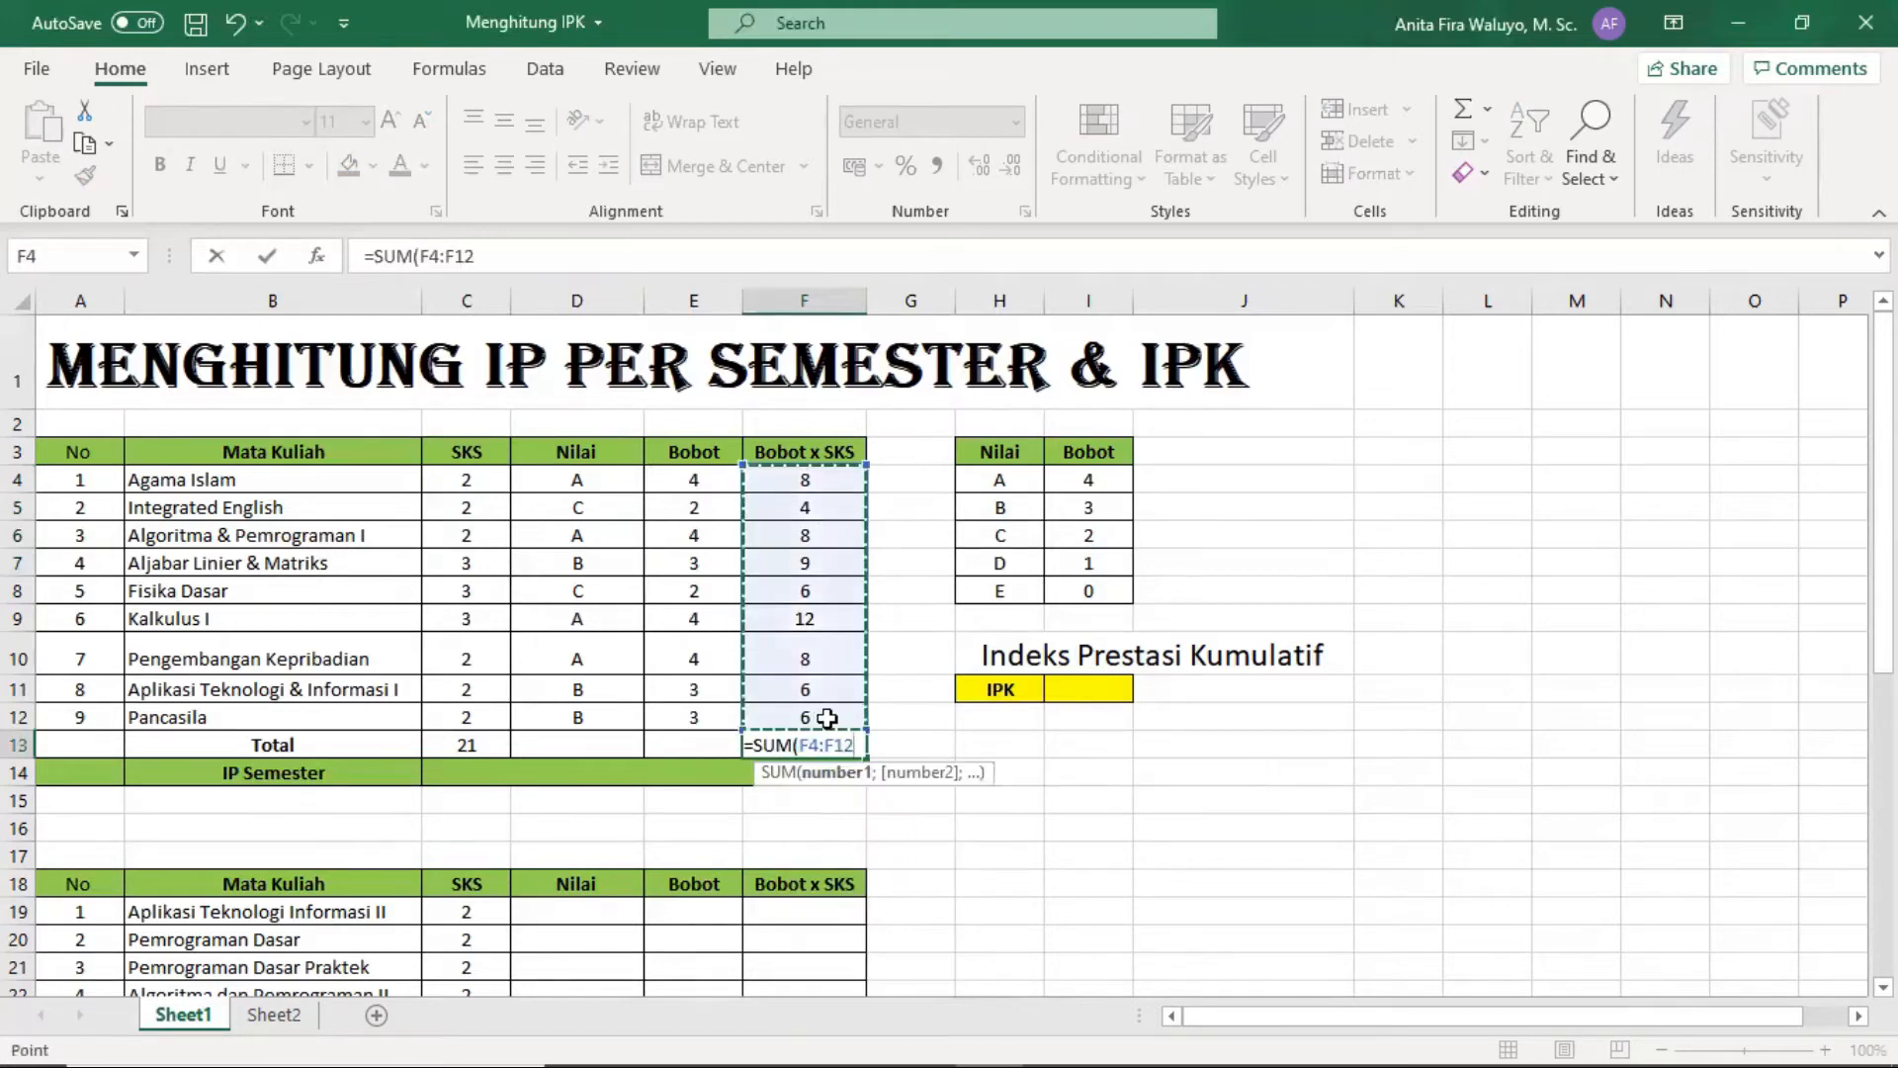
pyautogui.press('Return')
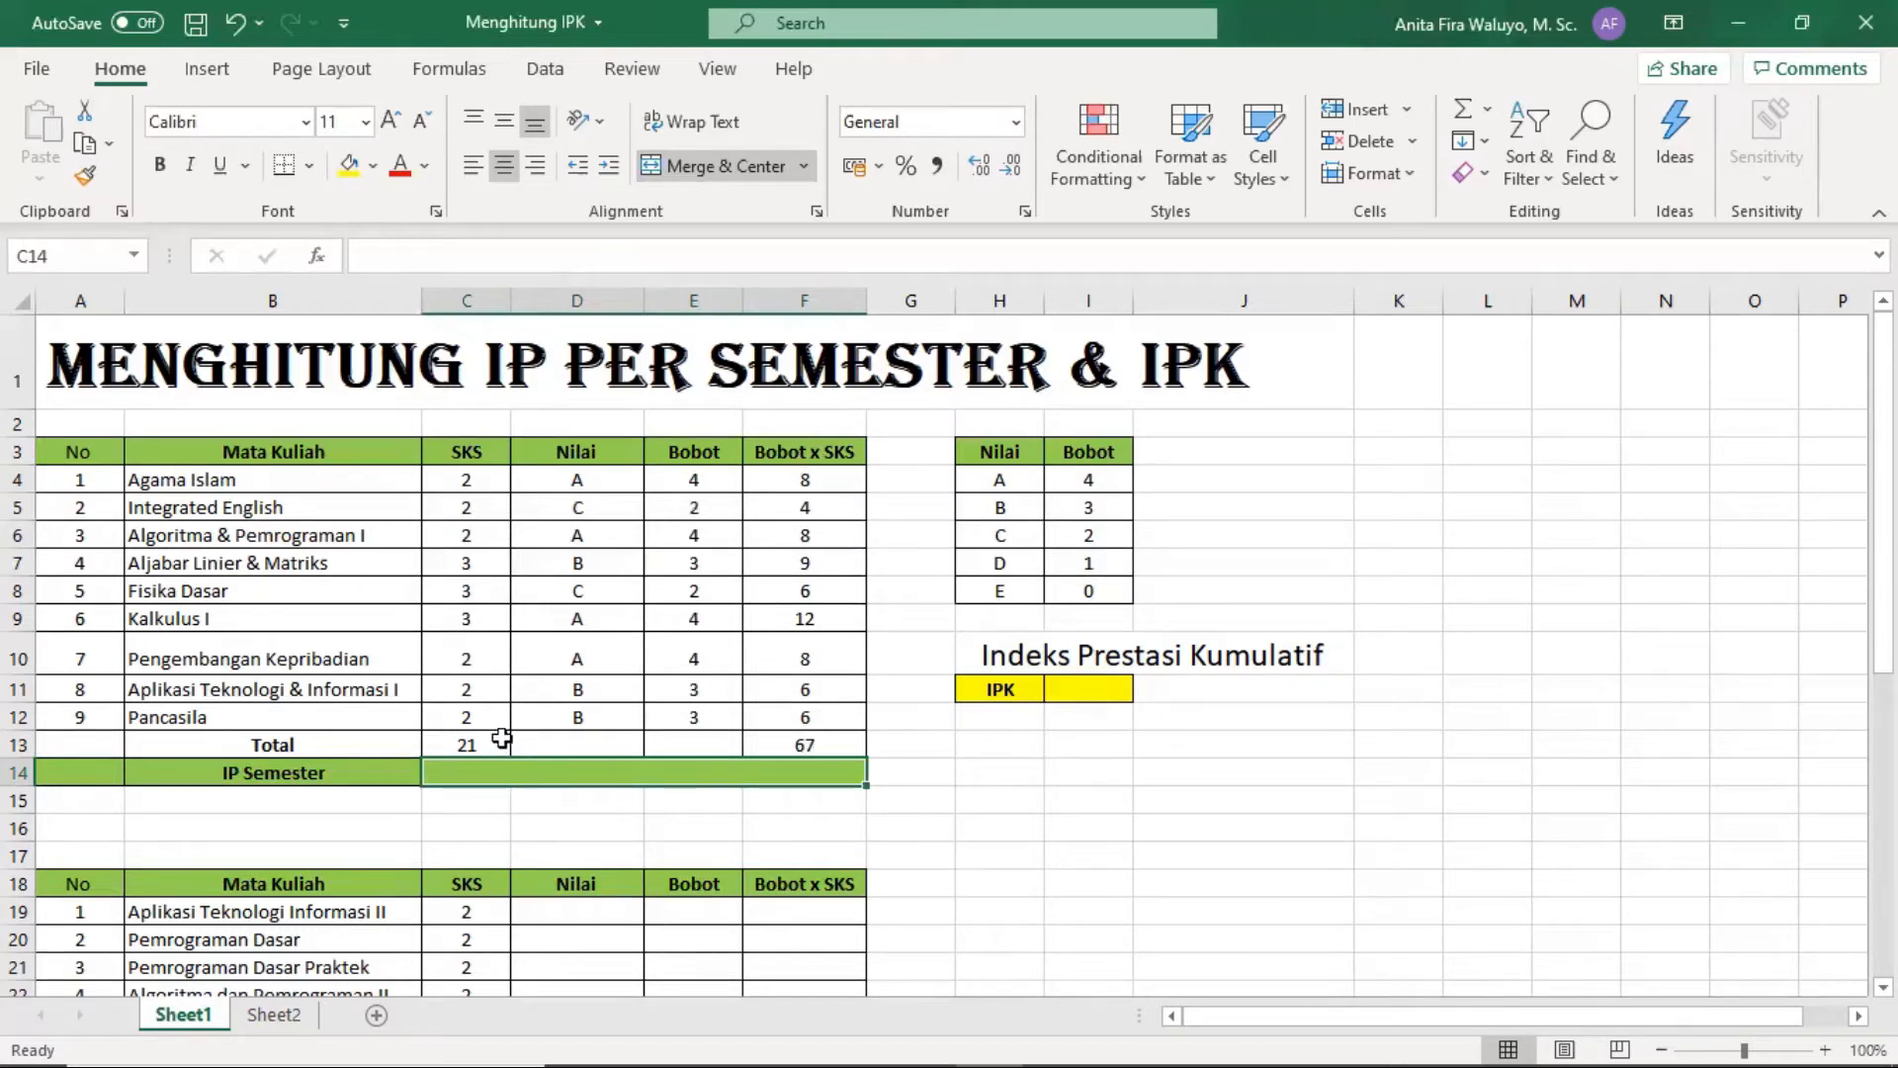
# Calculate the first semester's IP in the merged cell C14 with the formula =F13/C13.
pyautogui.write('=')
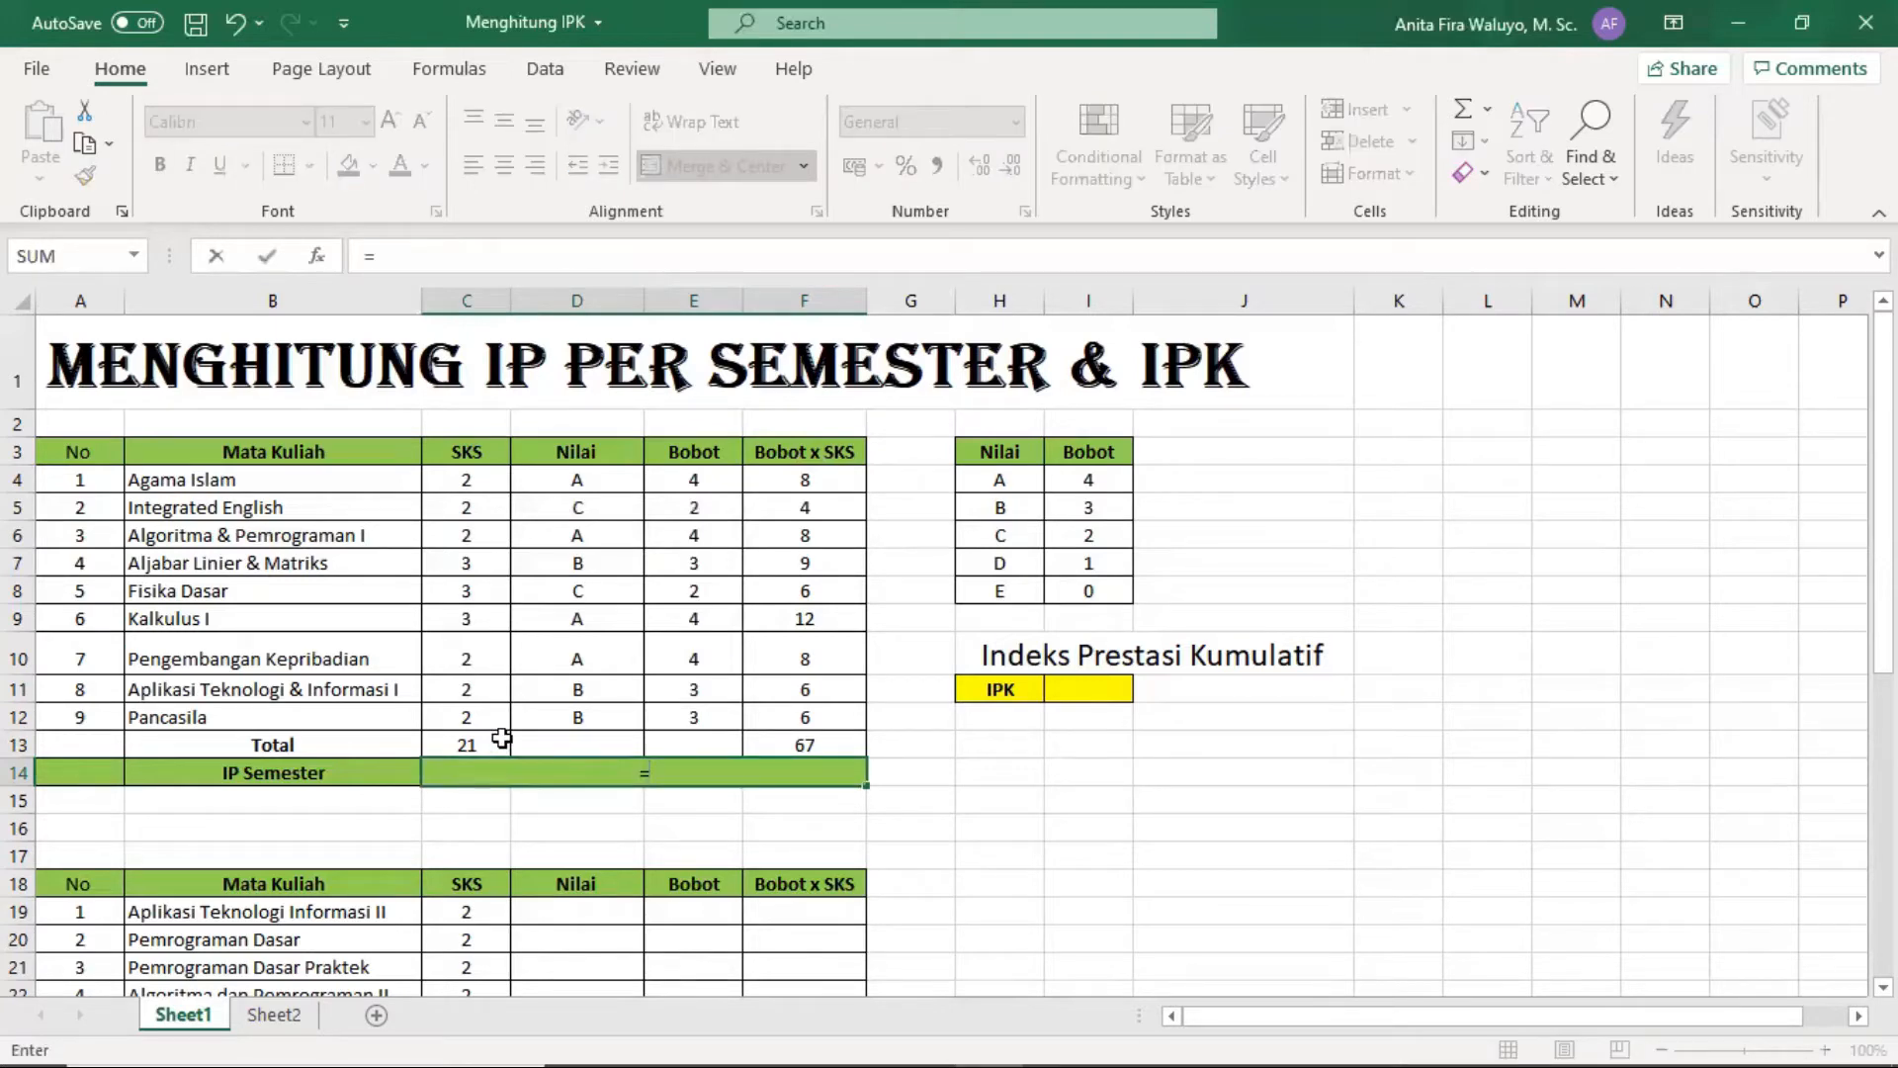
pyautogui.click(813, 741)
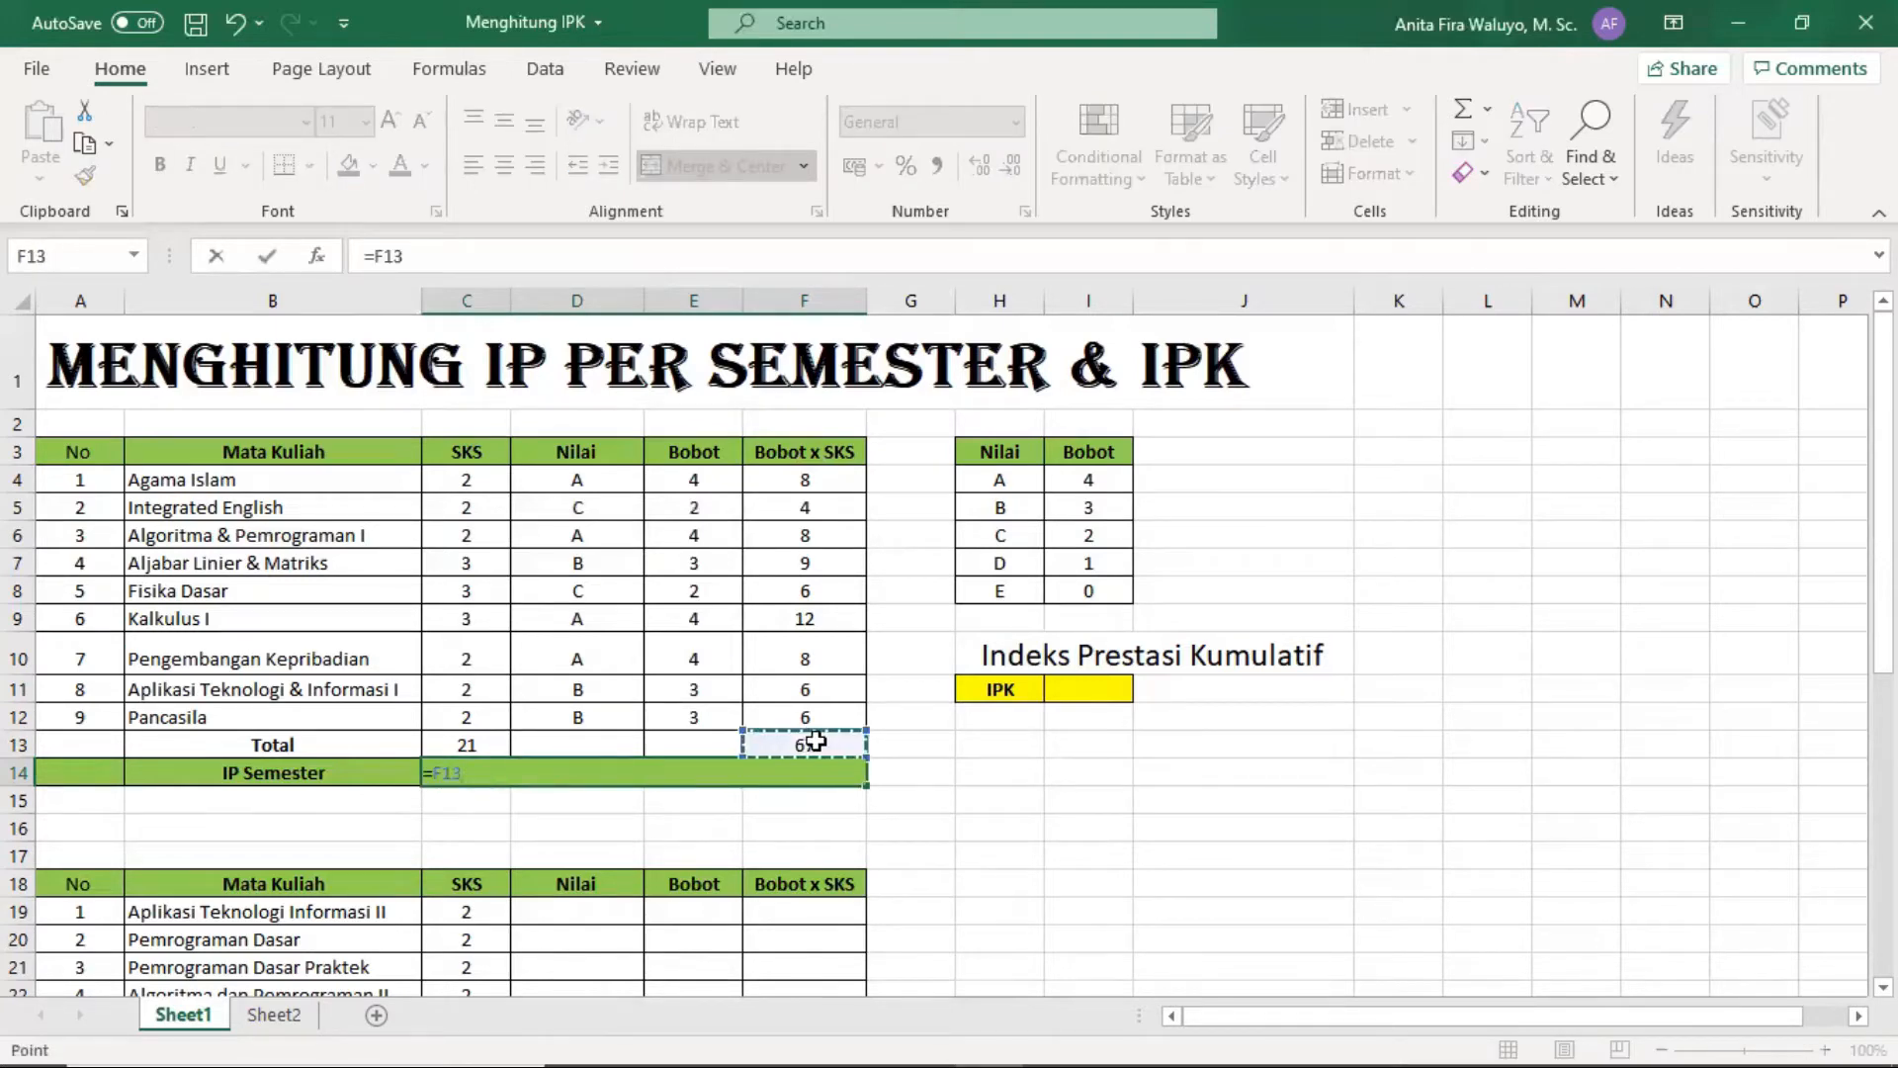
pyautogui.write('/')
pyautogui.click(494, 742)
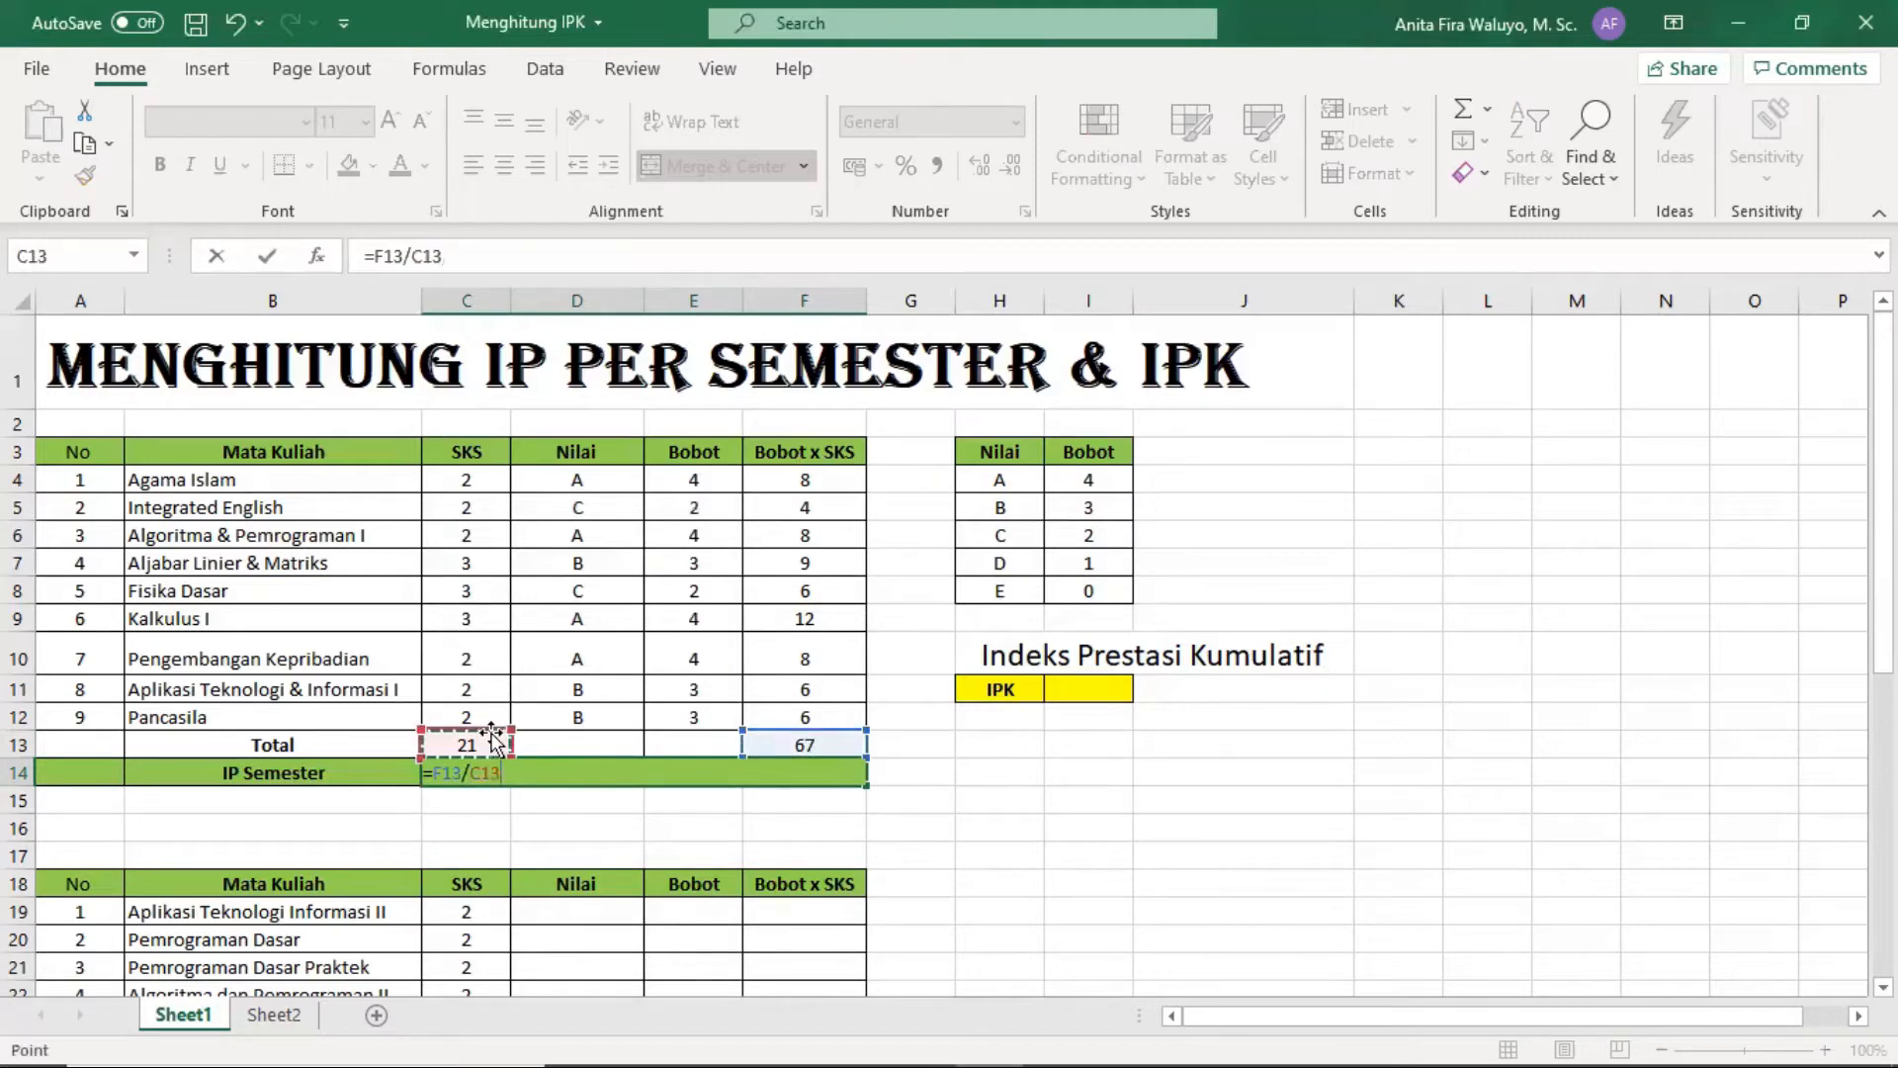
pyautogui.press('Return')
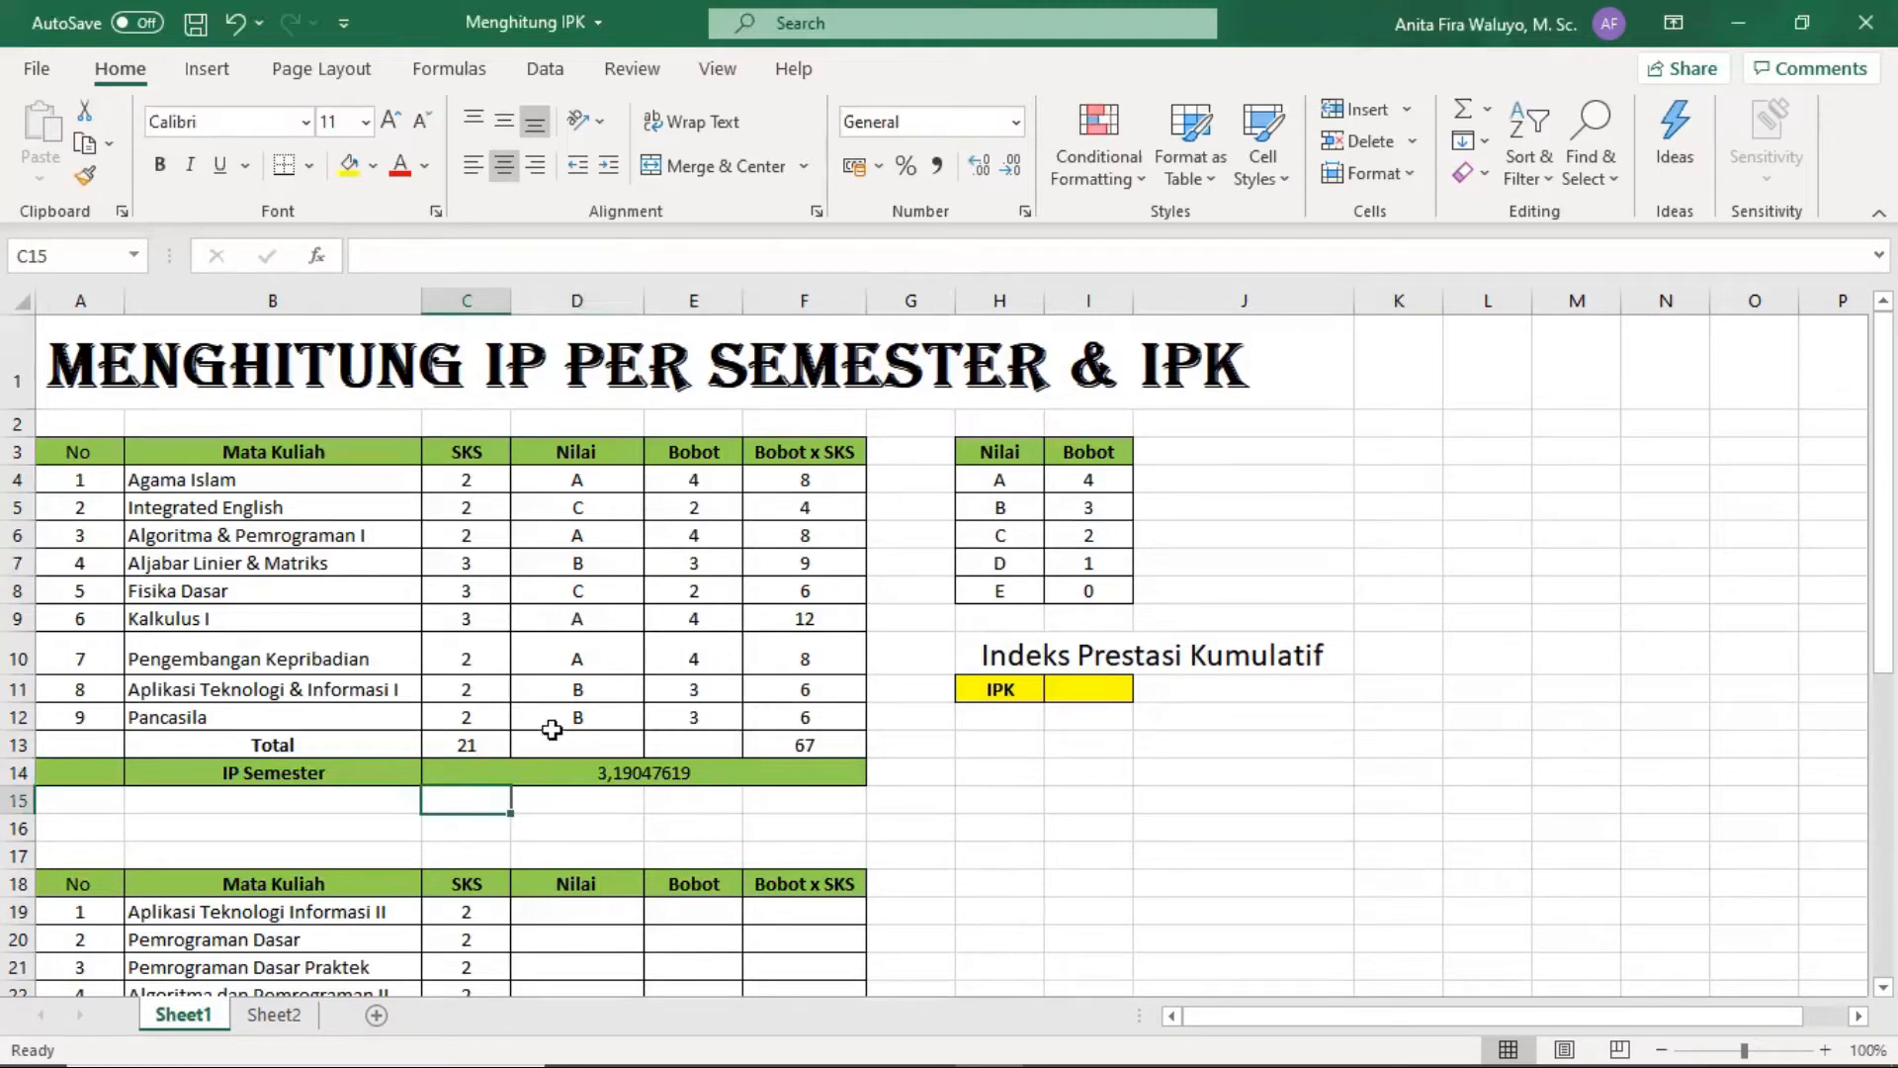
# Set the Fisika Dasar grade in D8 to B.
pyautogui.moveTo(575, 480); pyautogui.dragTo(569, 715)
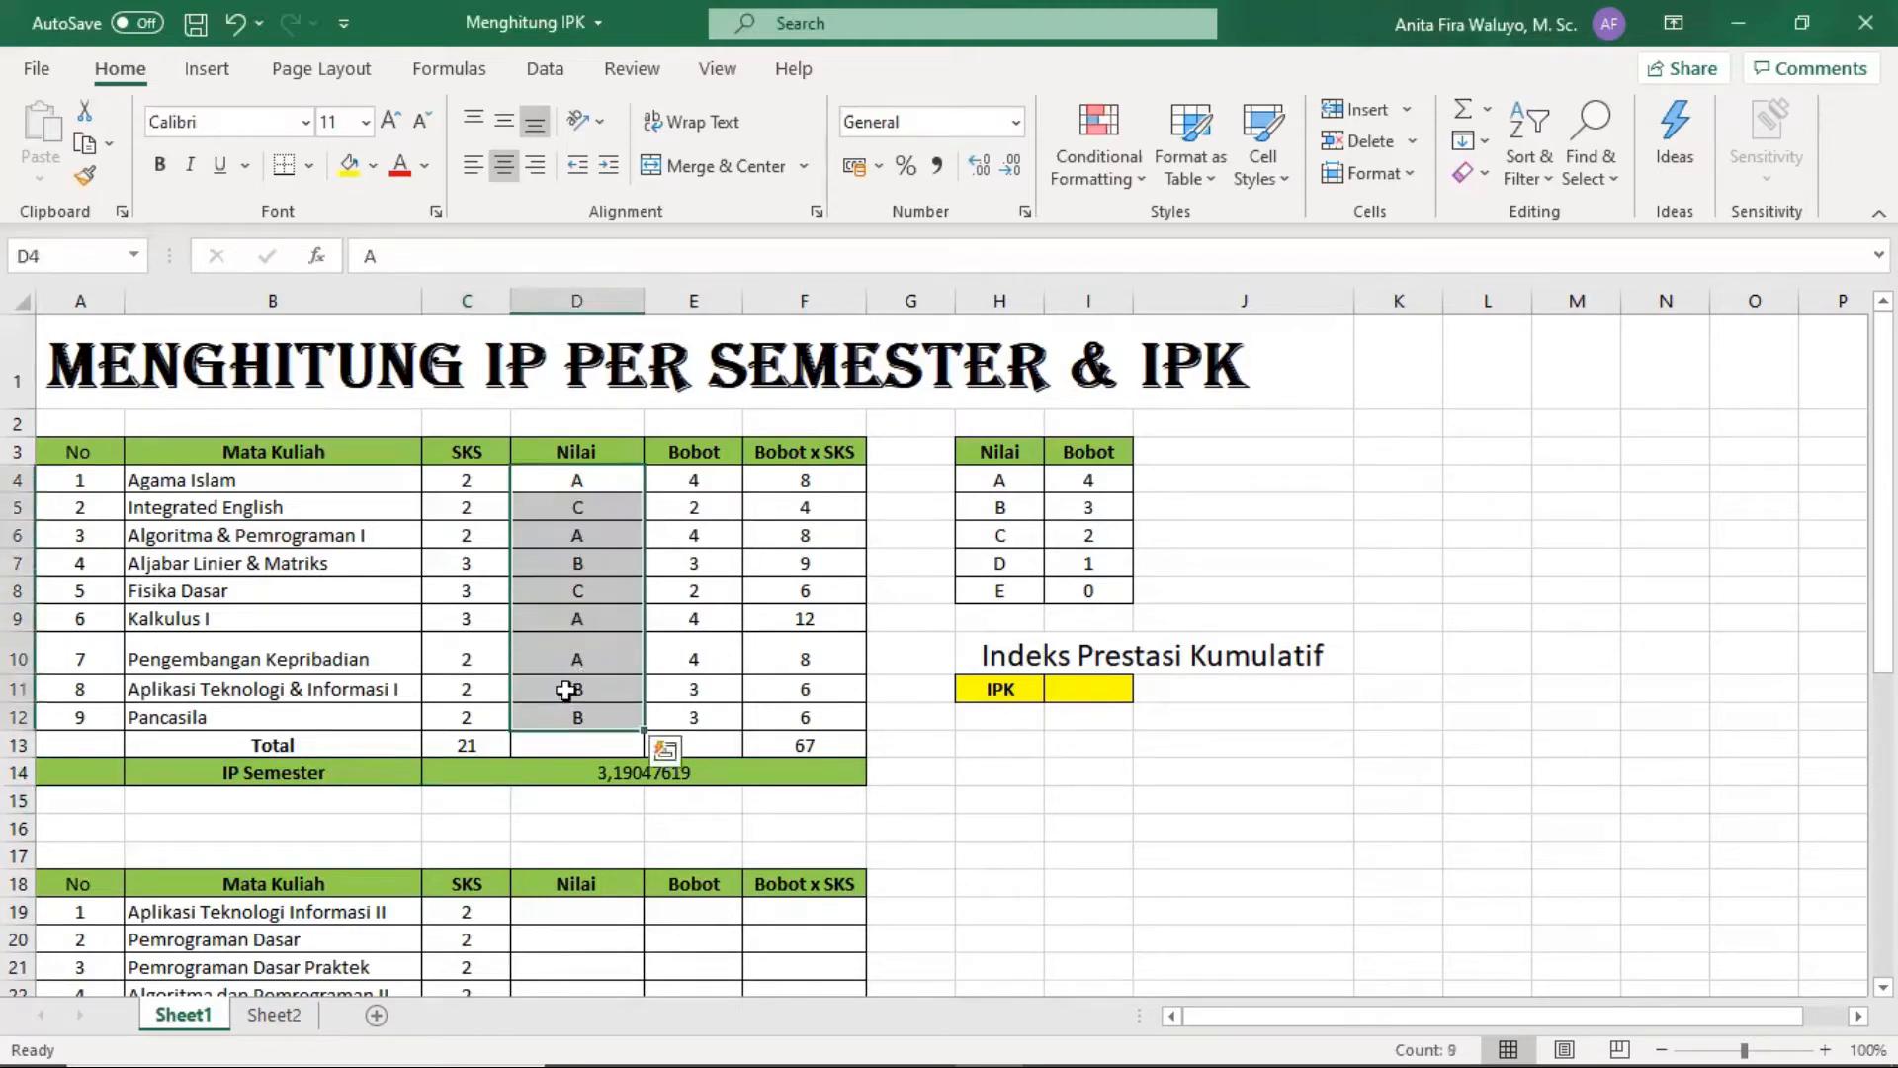
pyautogui.click(601, 480)
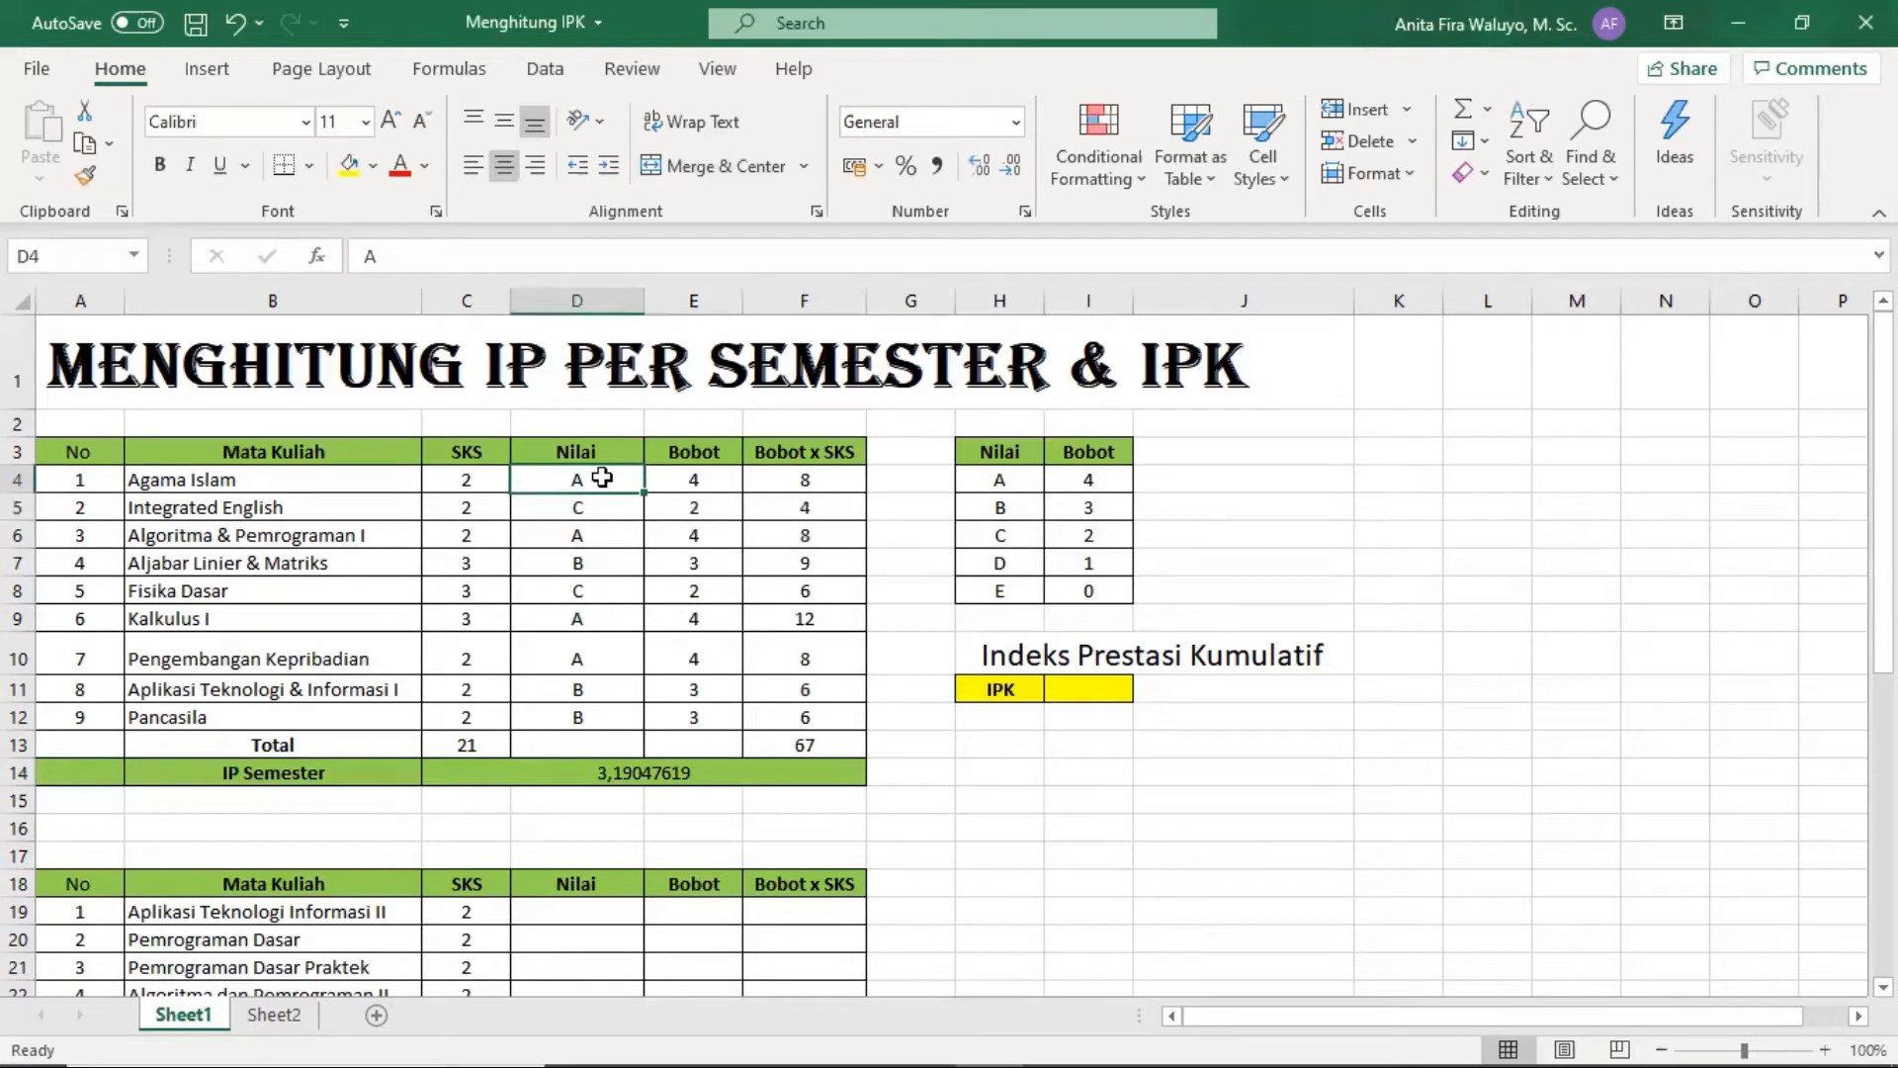
pyautogui.click(607, 542)
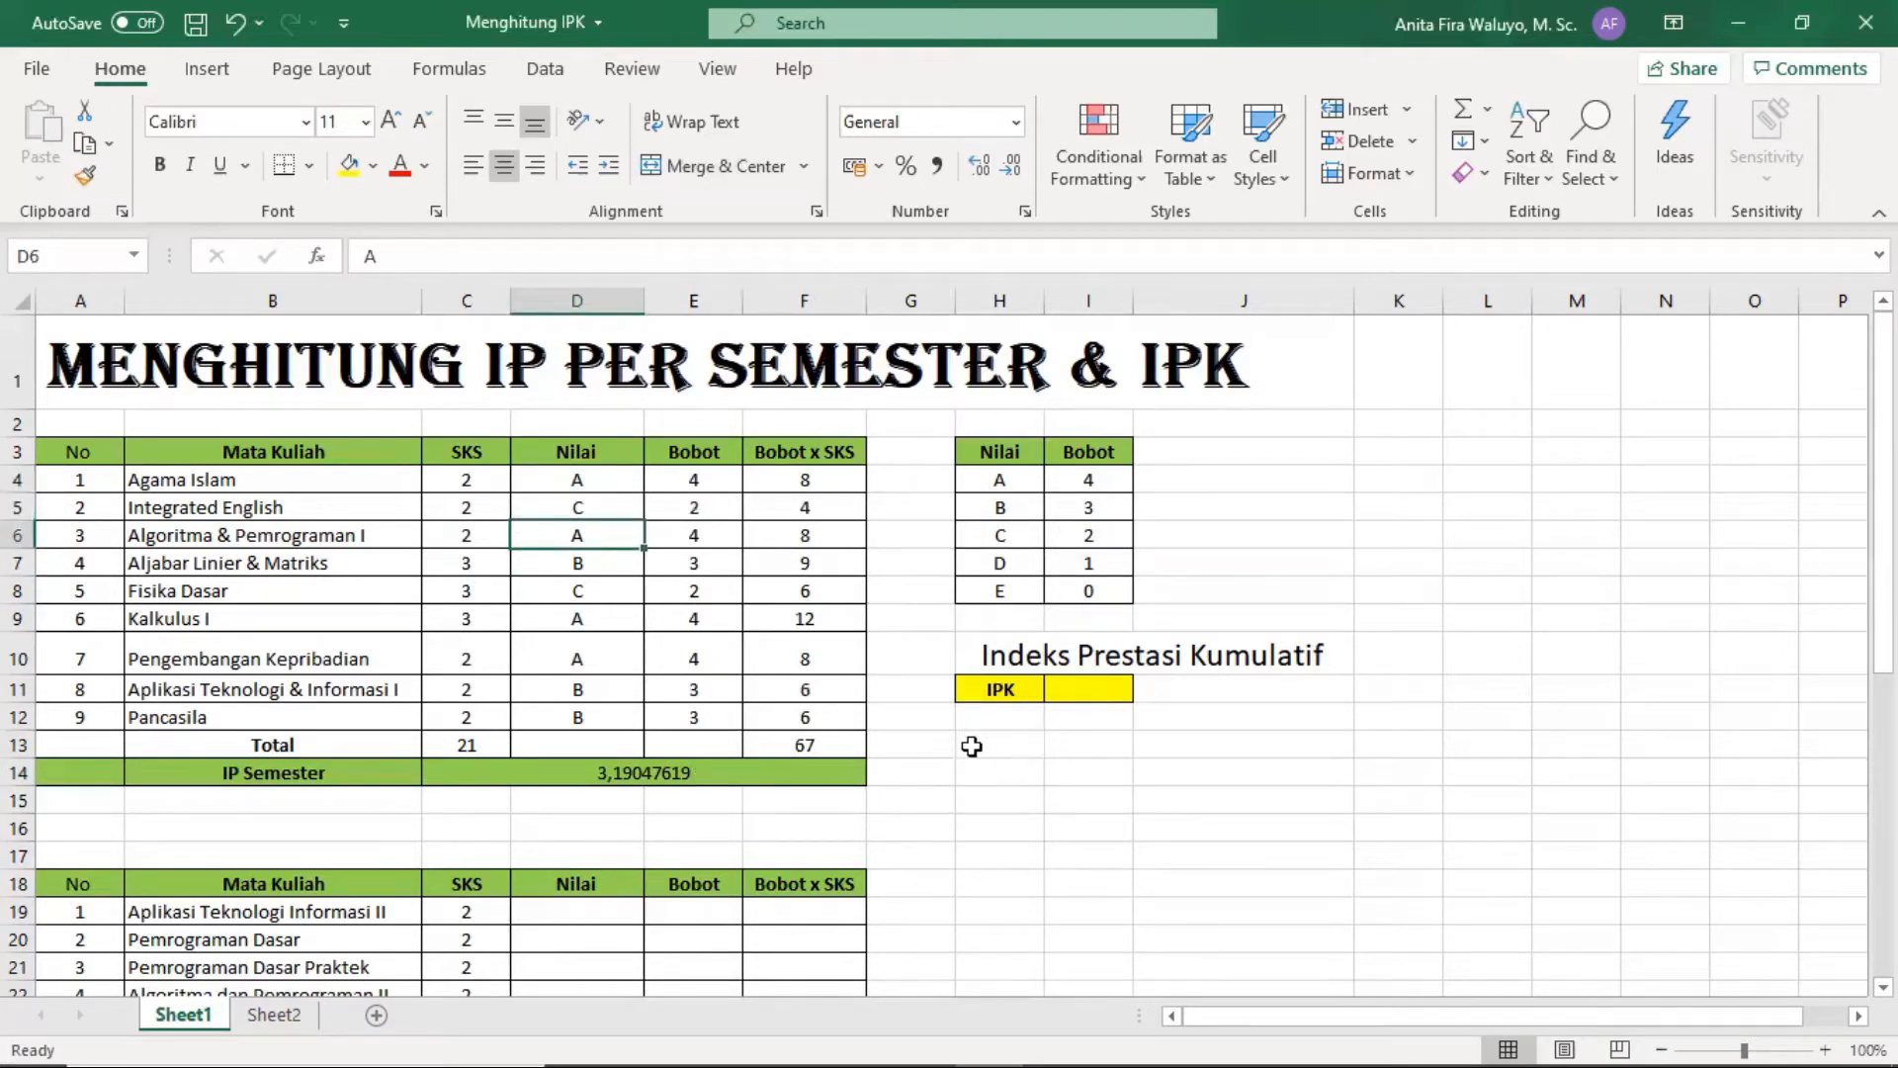
pyautogui.click(623, 594)
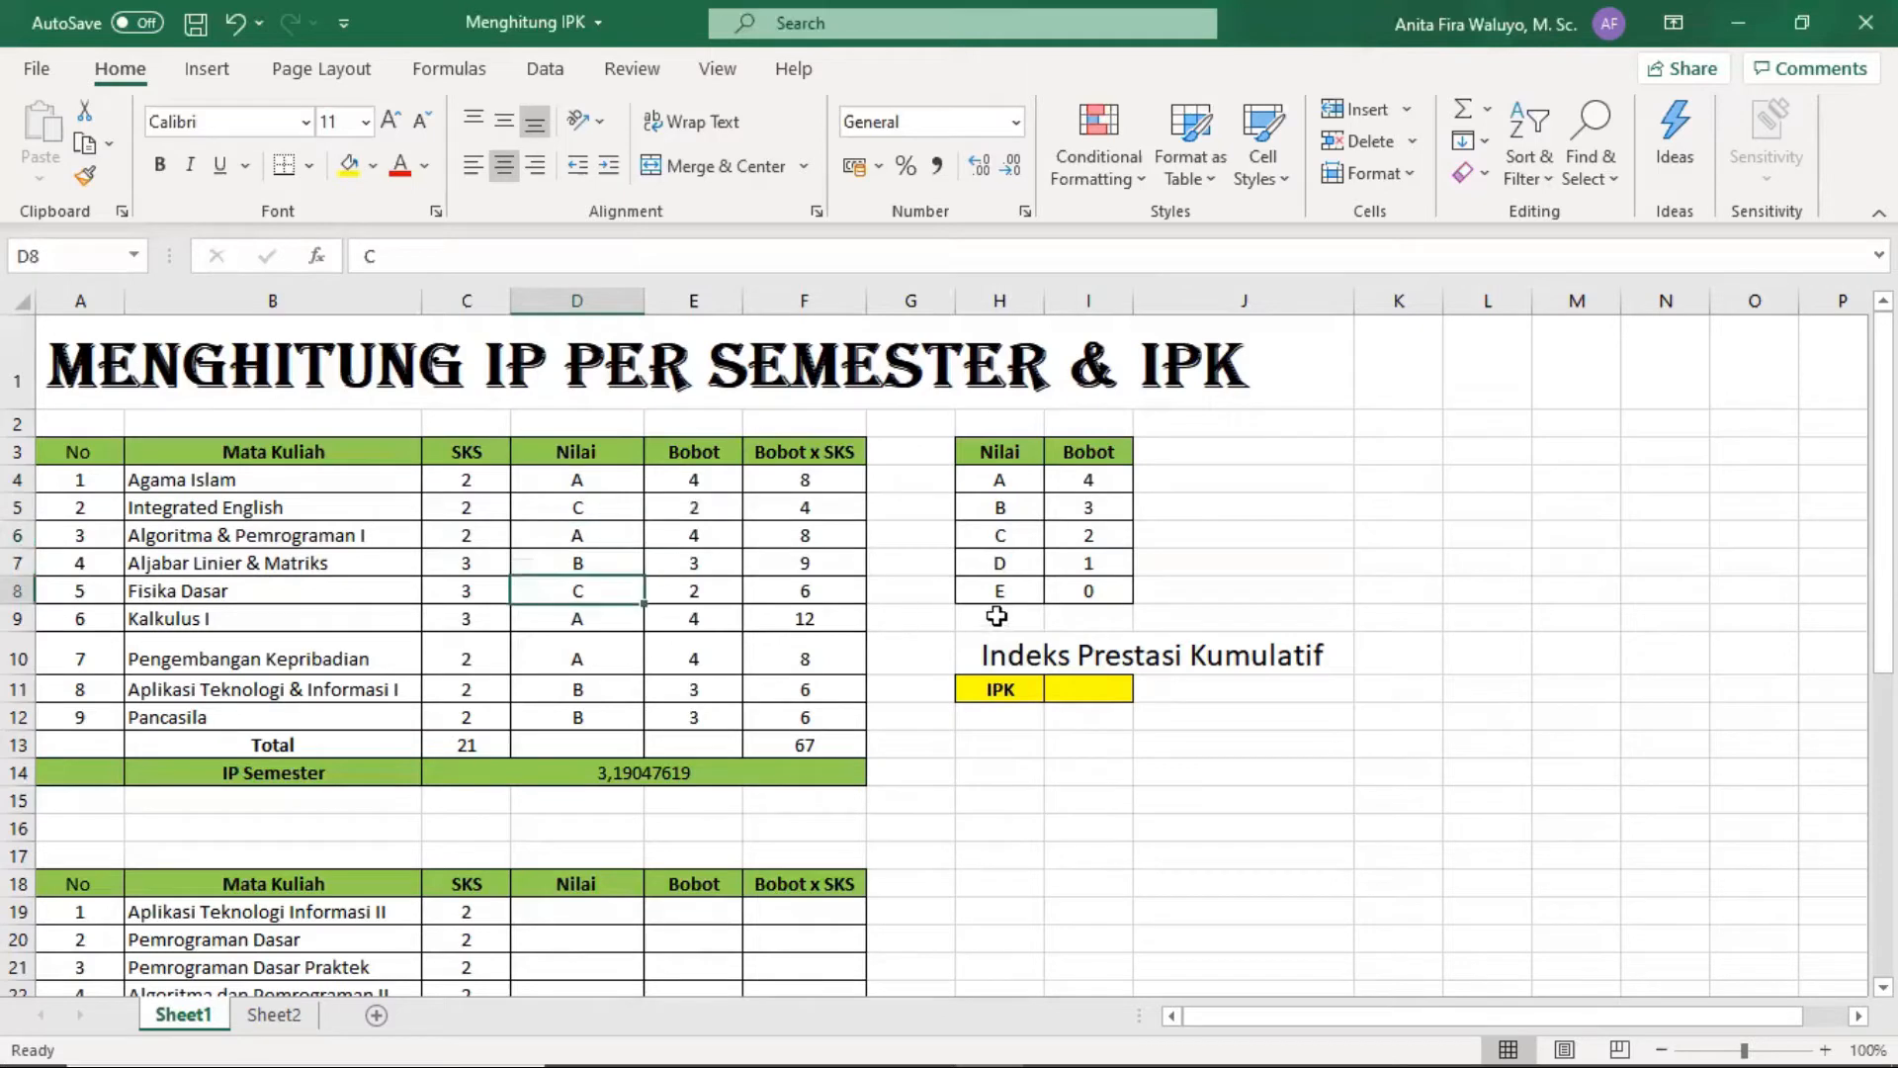
pyautogui.write('B')
pyautogui.press('Up')
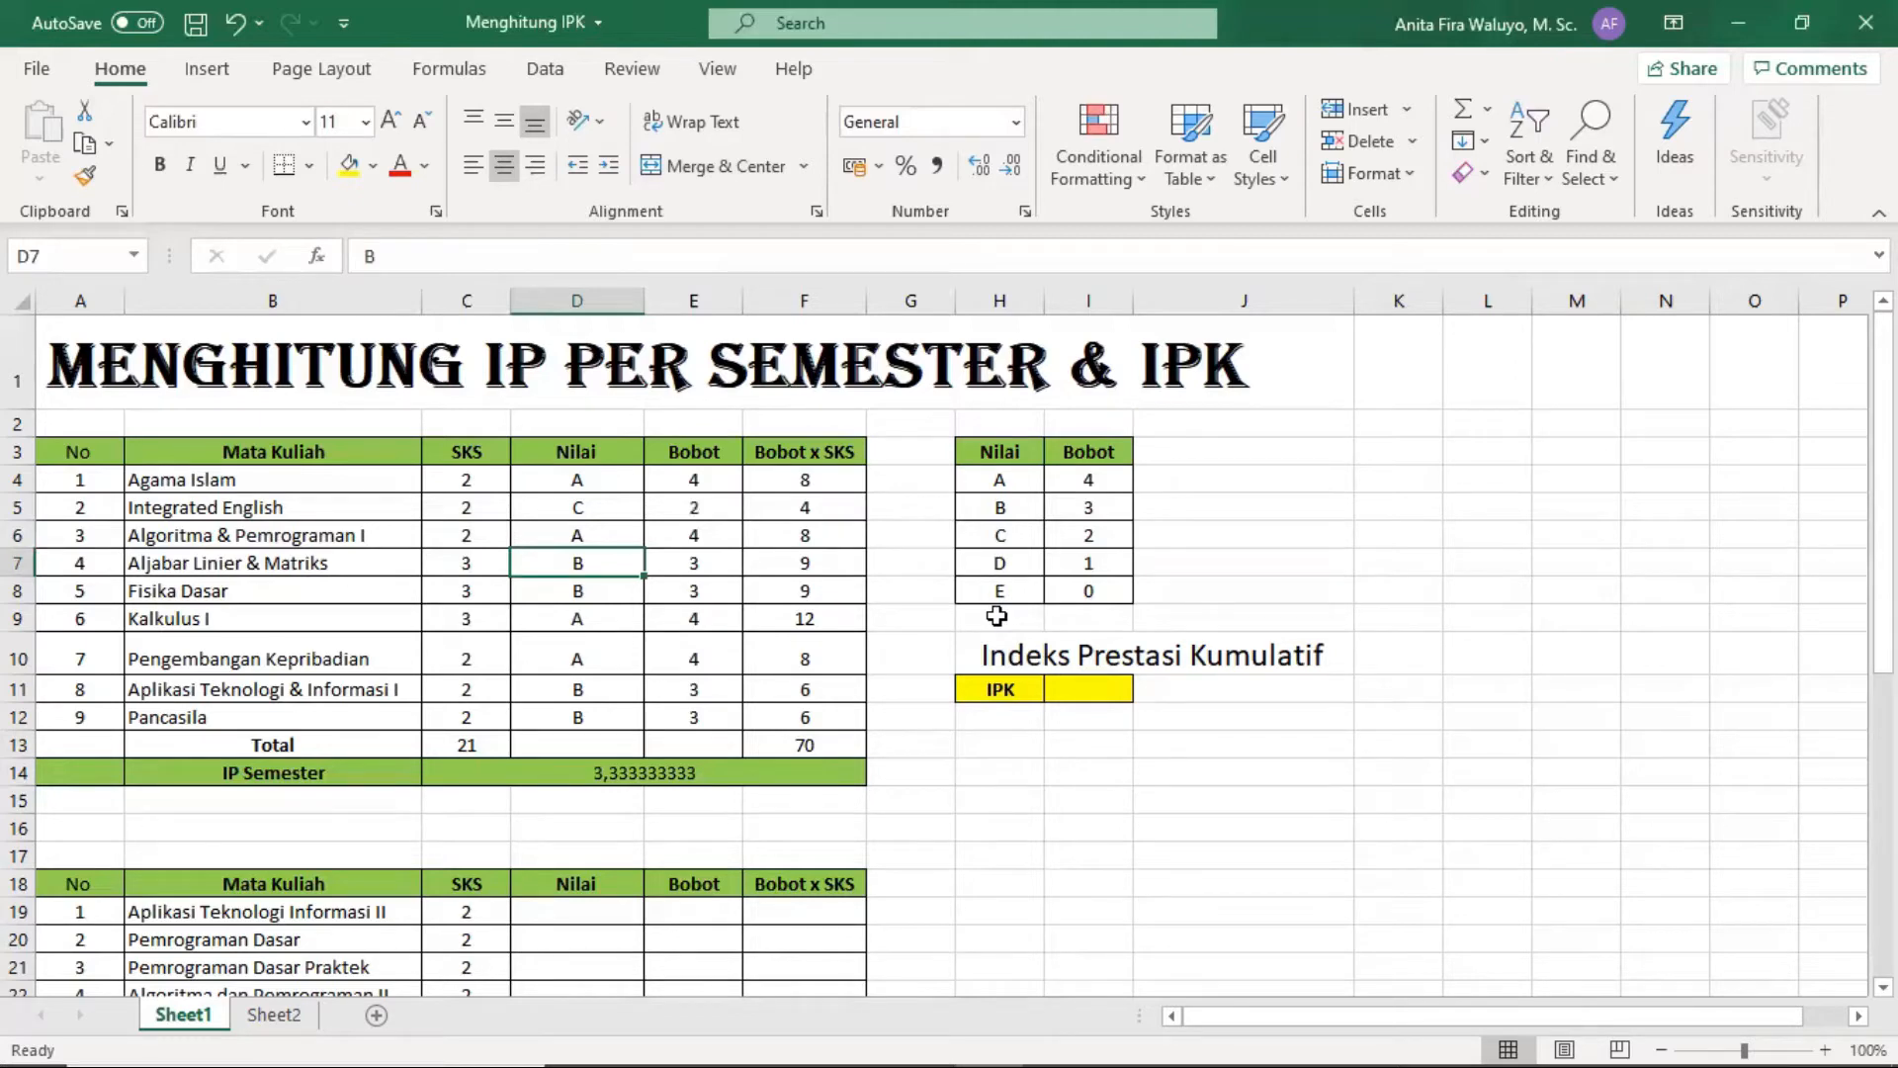
# Set the Integrated English grade in D5 to B.
pyautogui.press('Up')
pyautogui.press('Up')
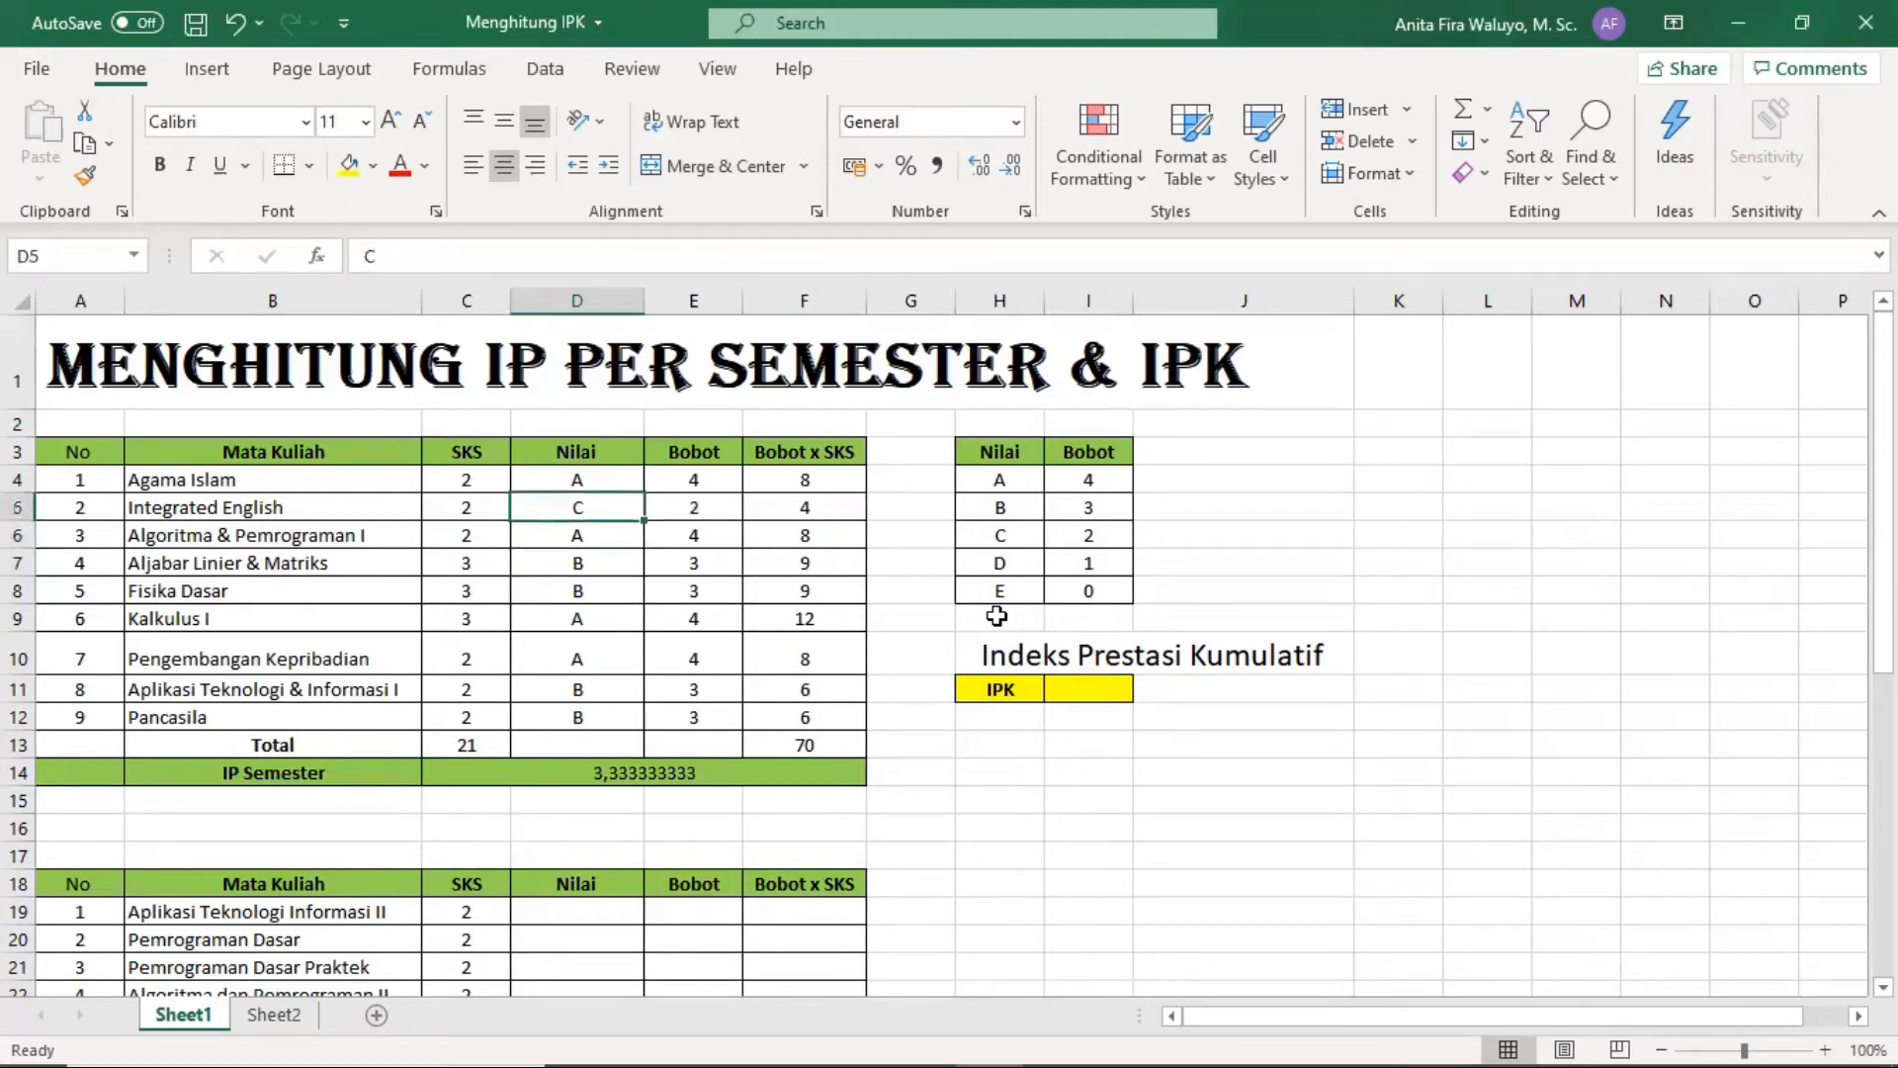
pyautogui.write('B')
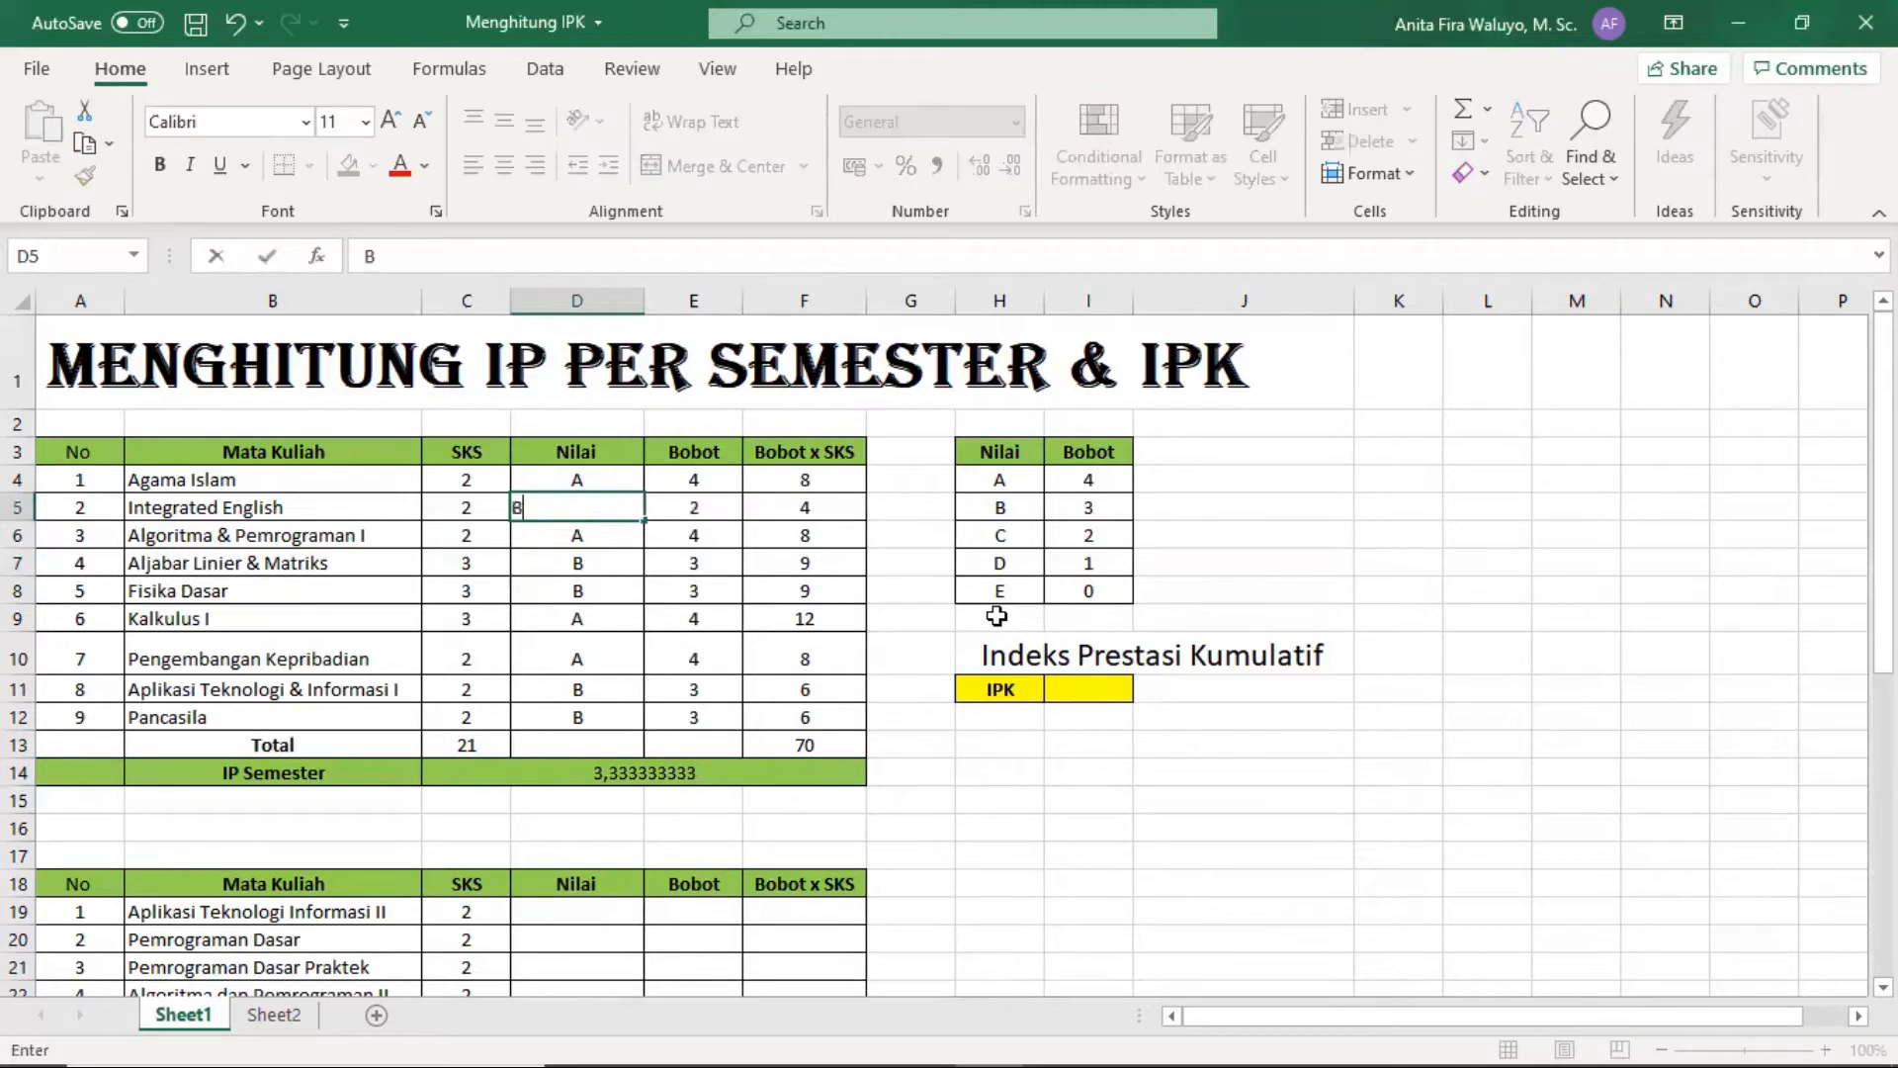
pyautogui.press('Return')
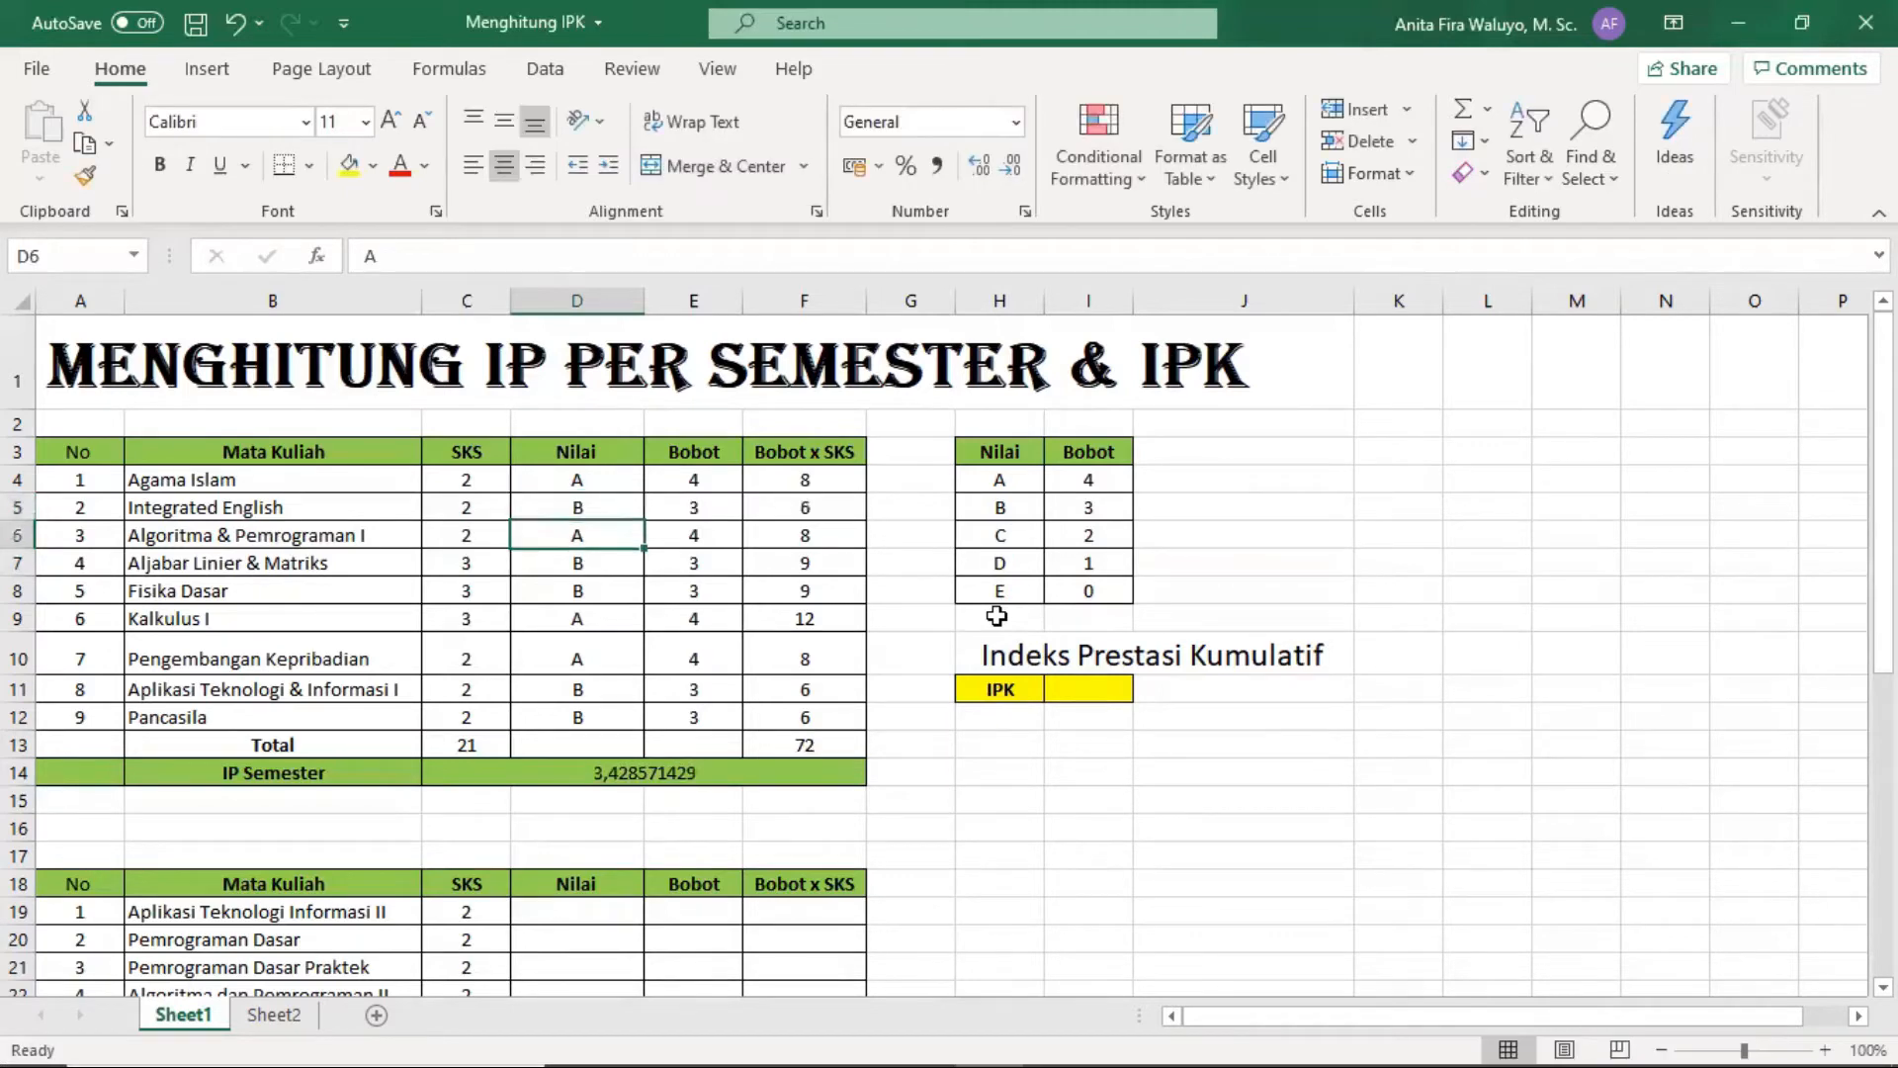
# Set the Aplikasi Teknologi & Informasi I grade in D11 to A.
pyautogui.press('Down')
pyautogui.press('Down')
pyautogui.press('Down')
pyautogui.press('Down')
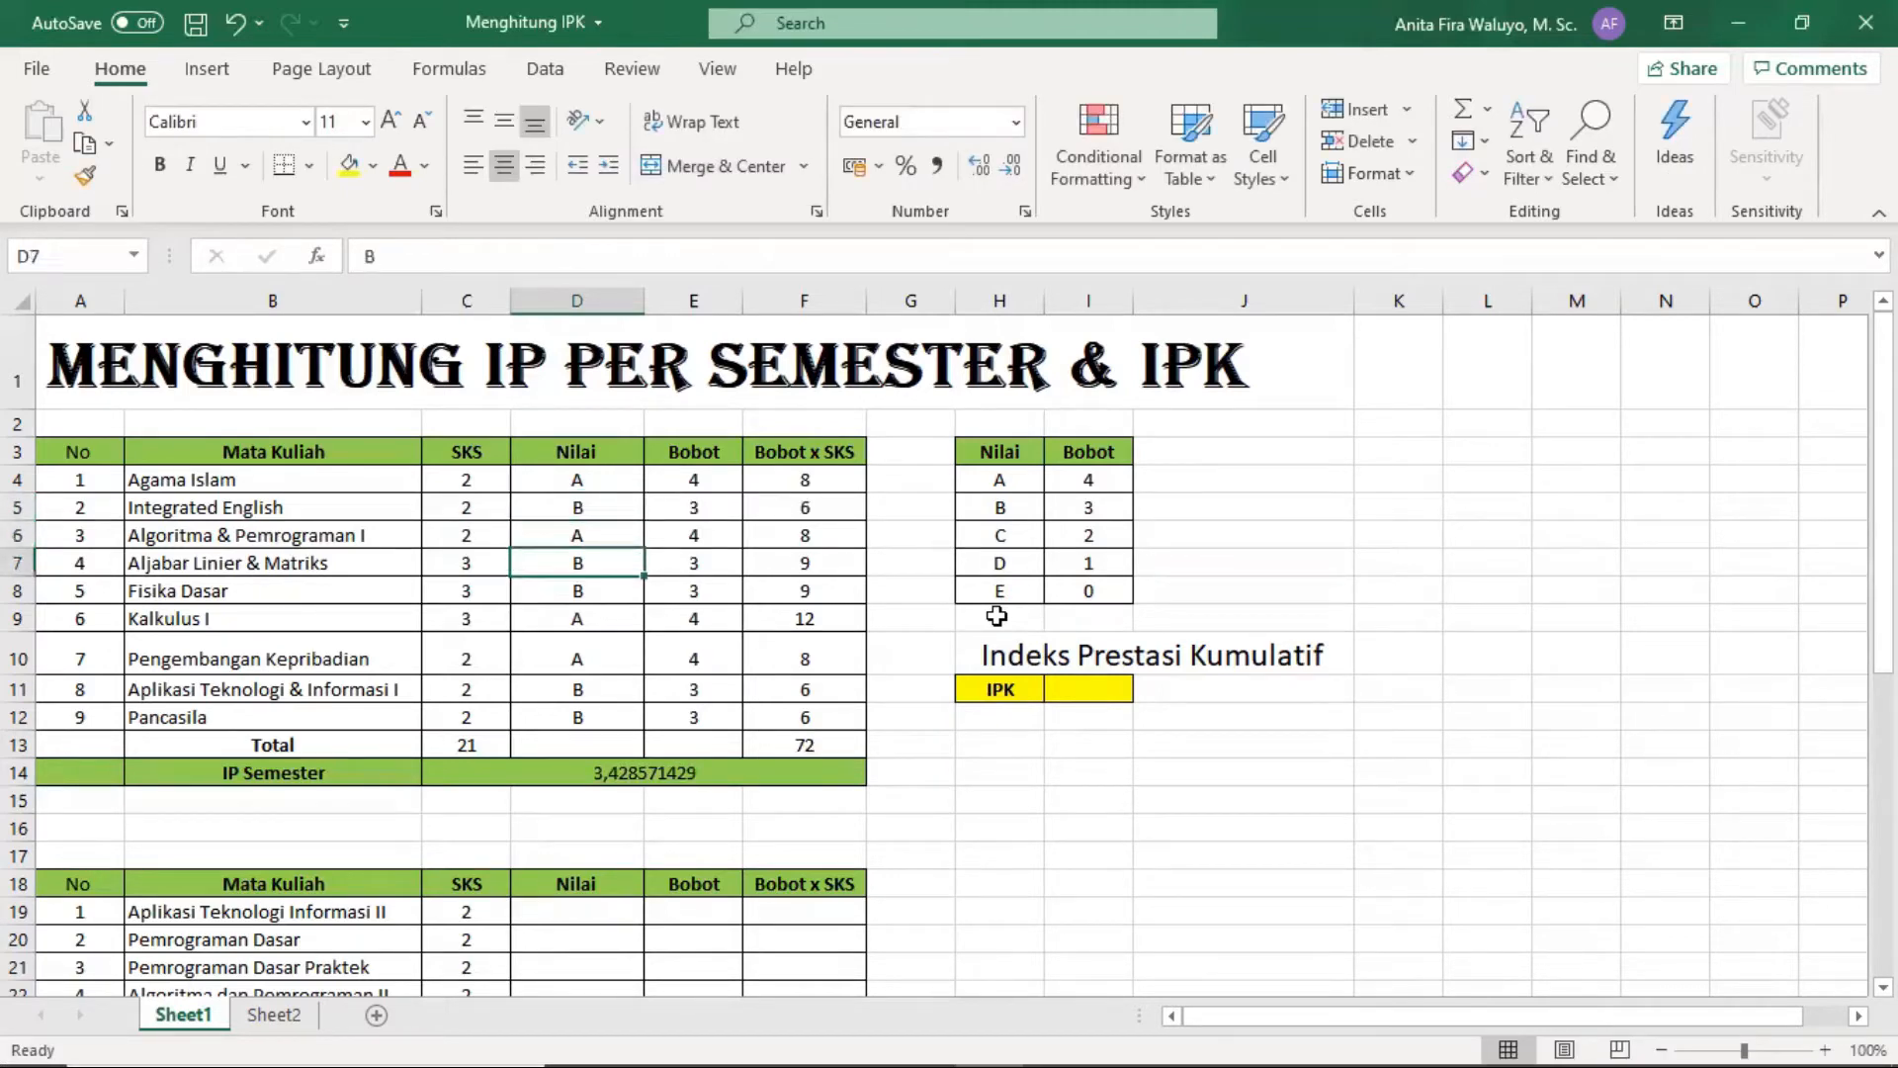
pyautogui.press('Down')
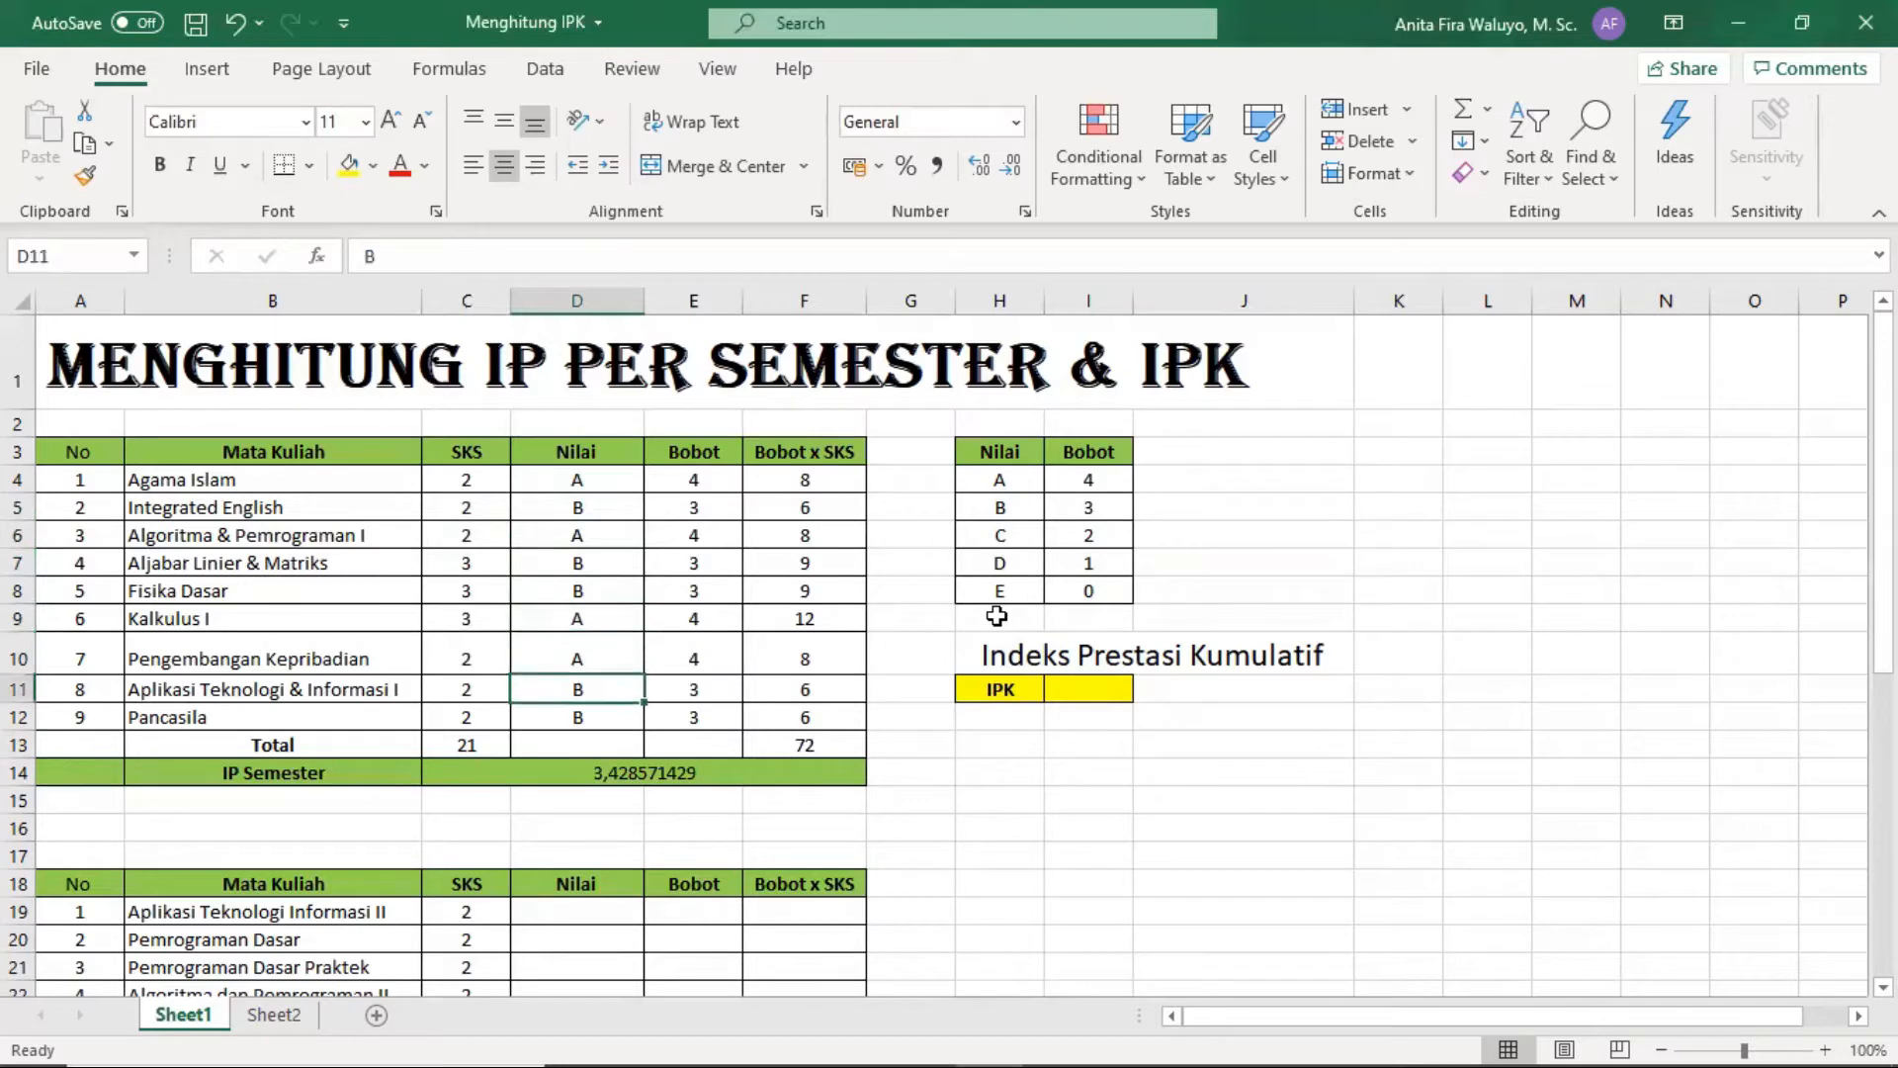
pyautogui.write('A')
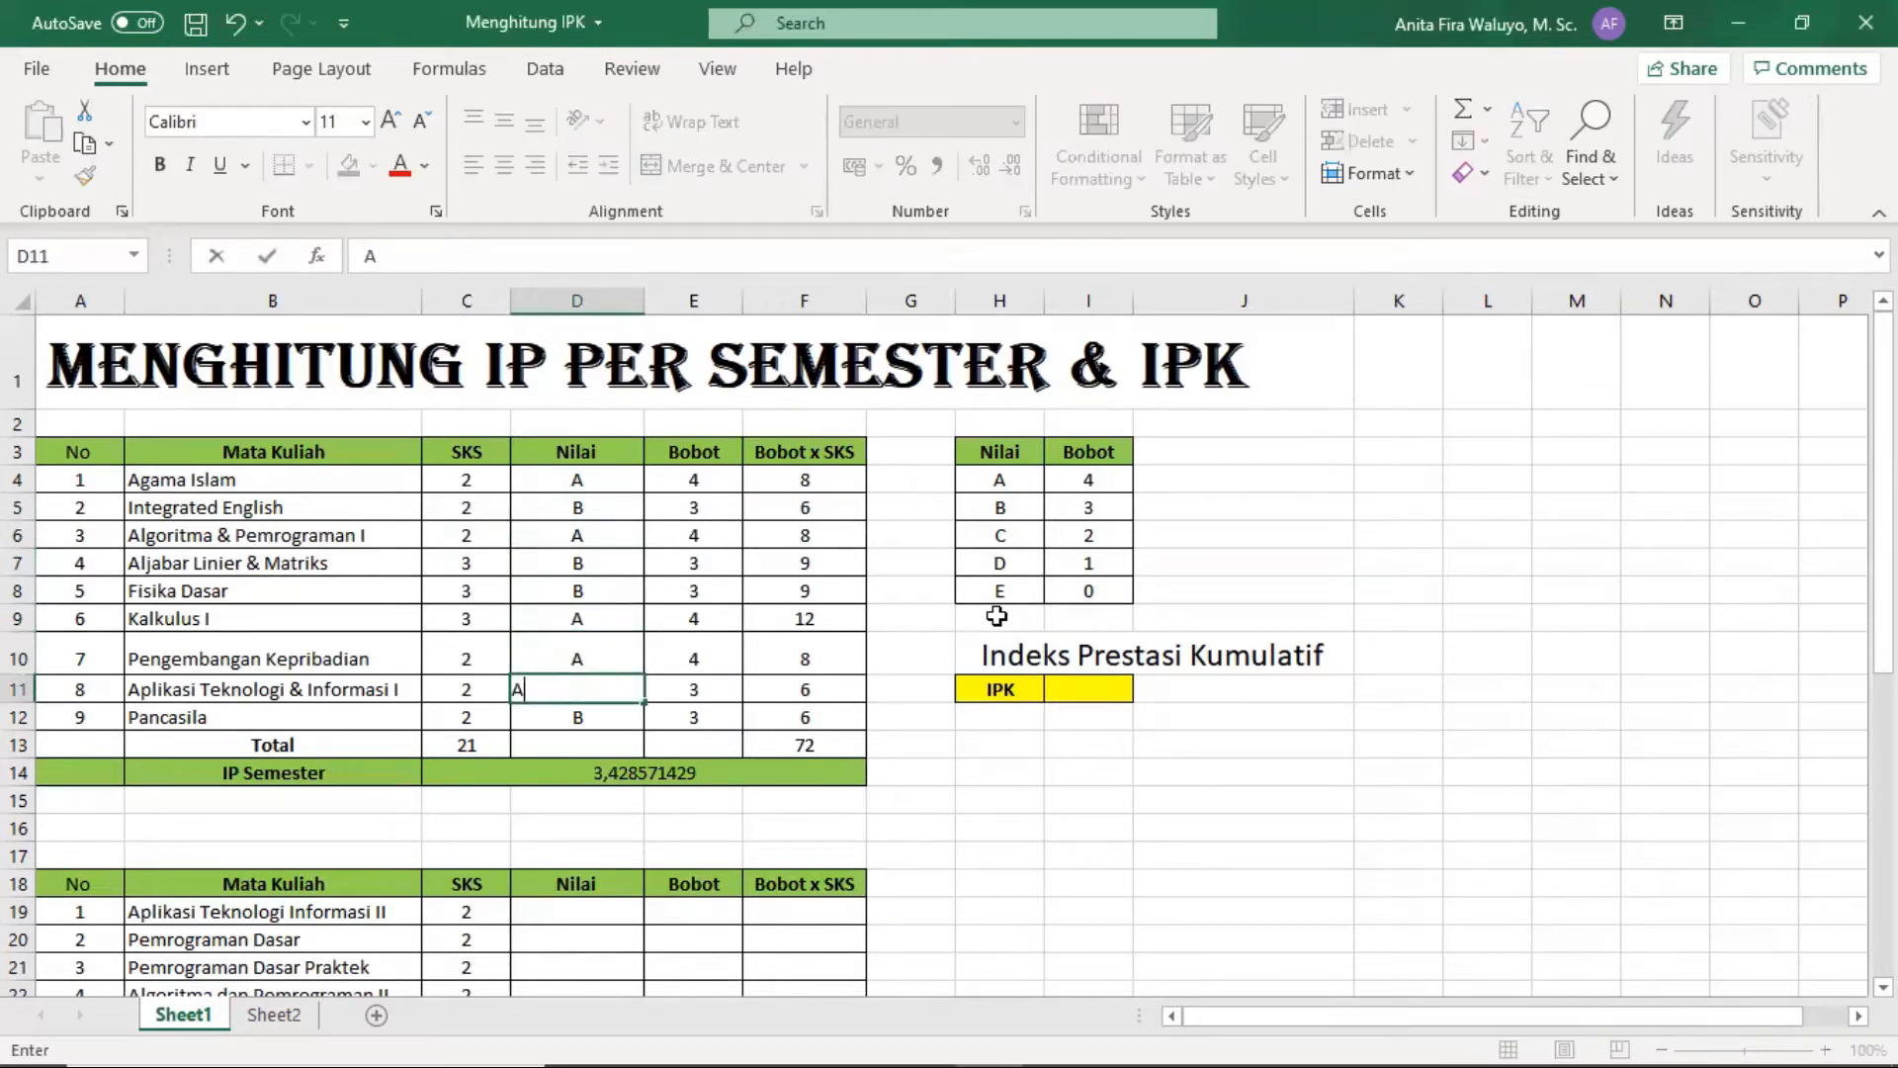
pyautogui.press('Return')
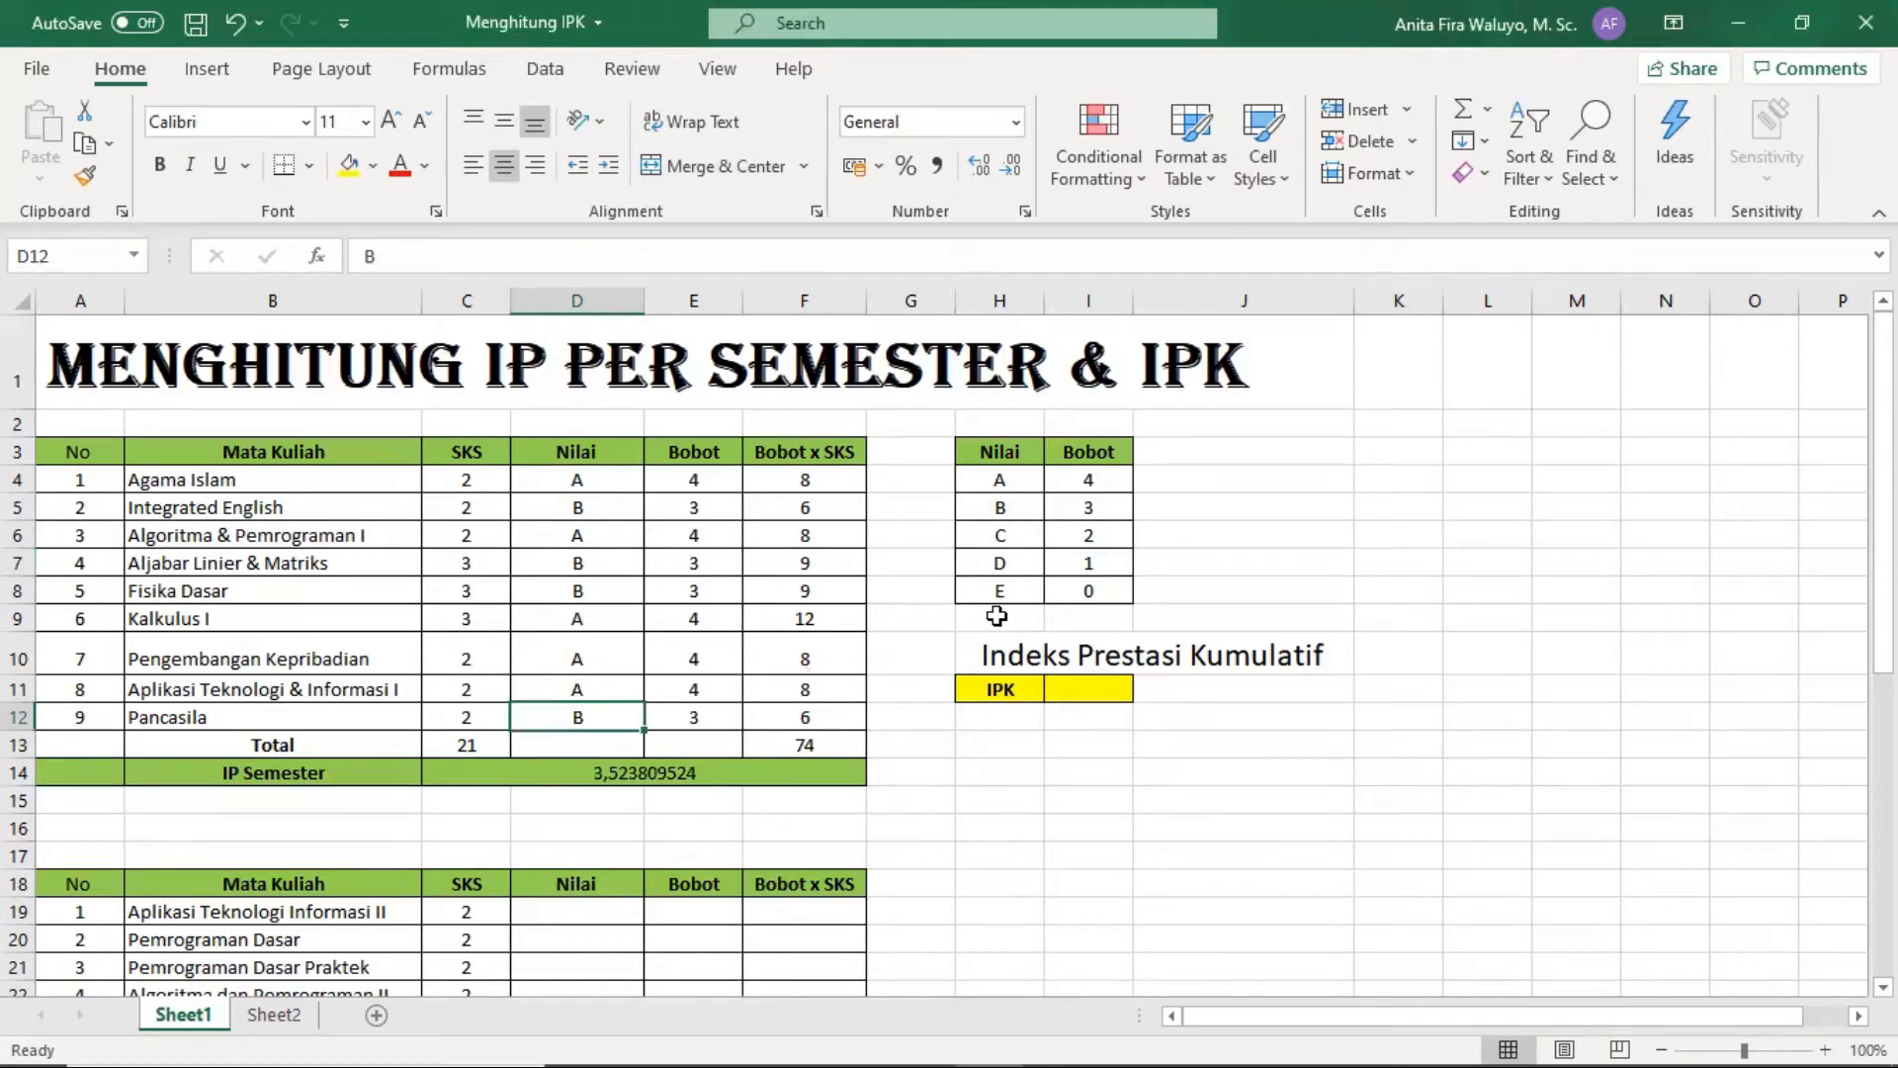
# Review the first semester's grades in the Nilai column against the recalculated IP Semester.
pyautogui.press('Up')
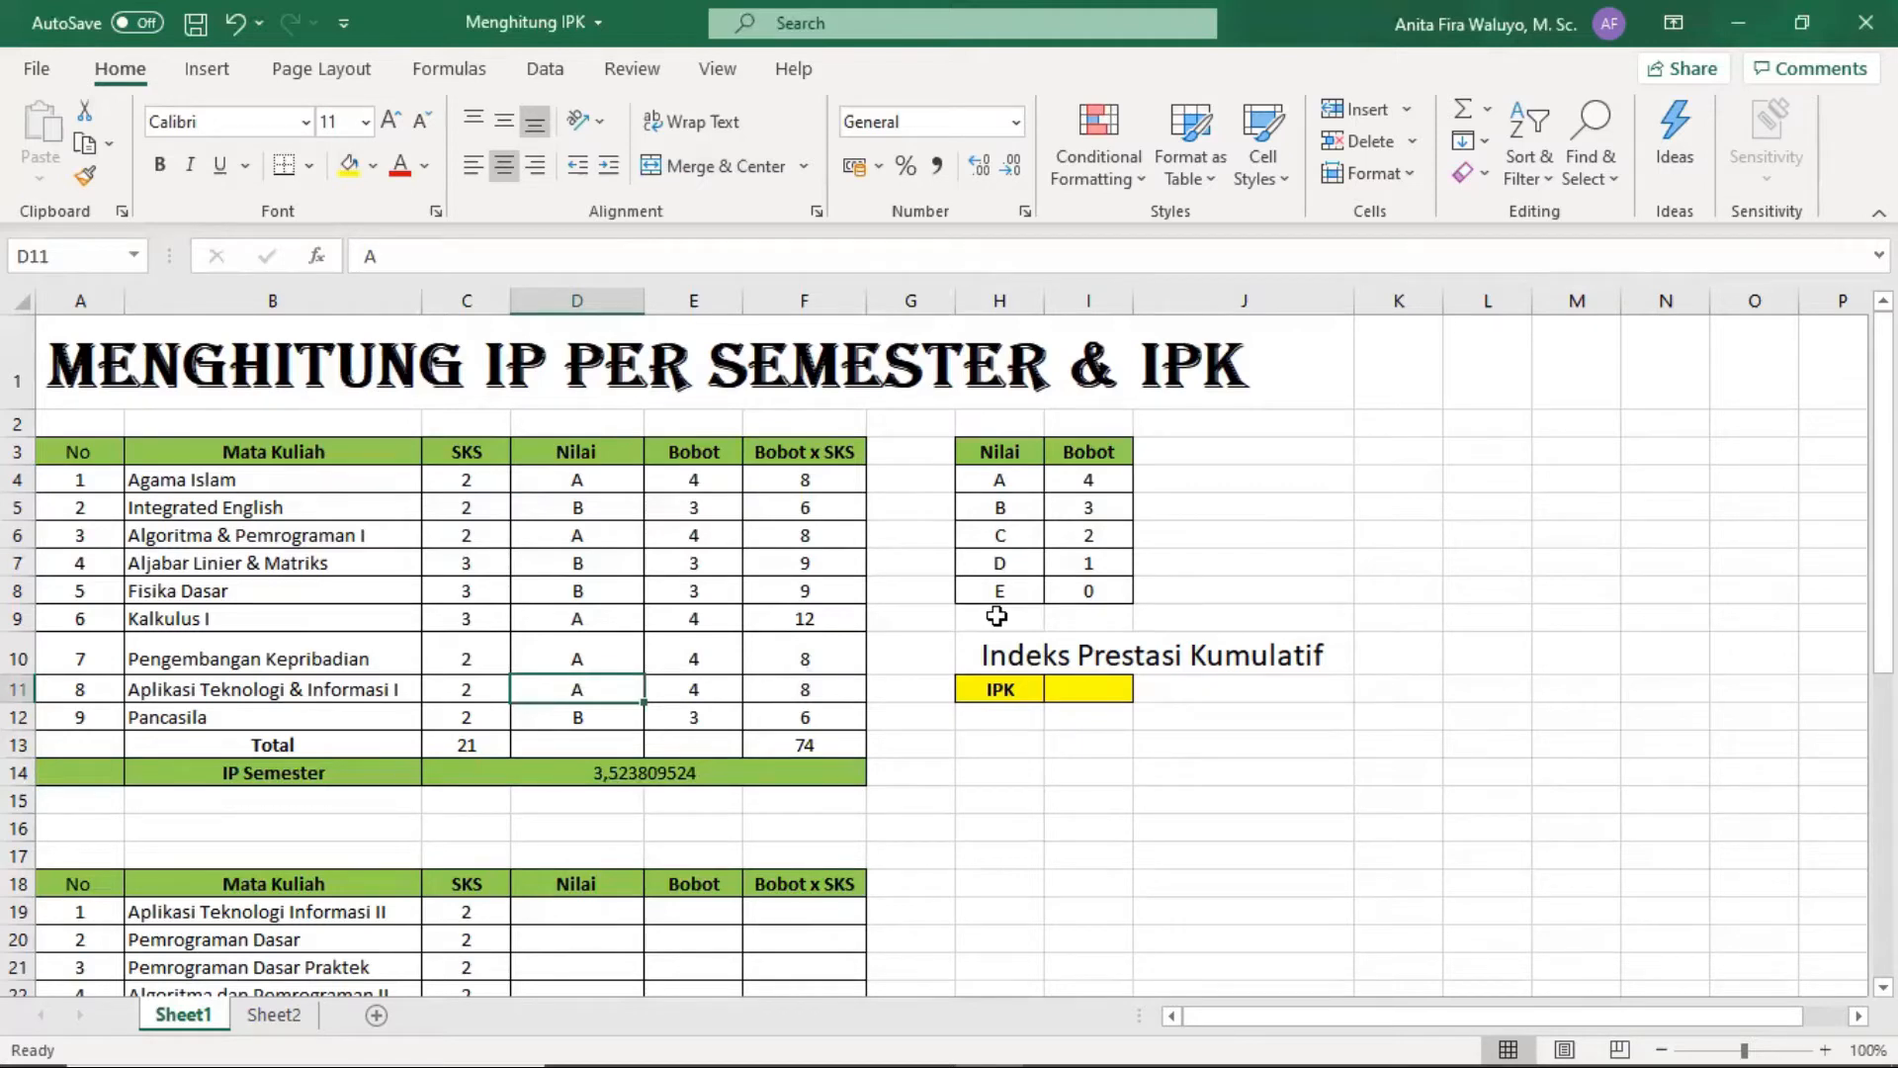
pyautogui.press('Up')
pyautogui.press('Up')
pyautogui.press('Up')
pyautogui.press('Up')
pyautogui.press('Up')
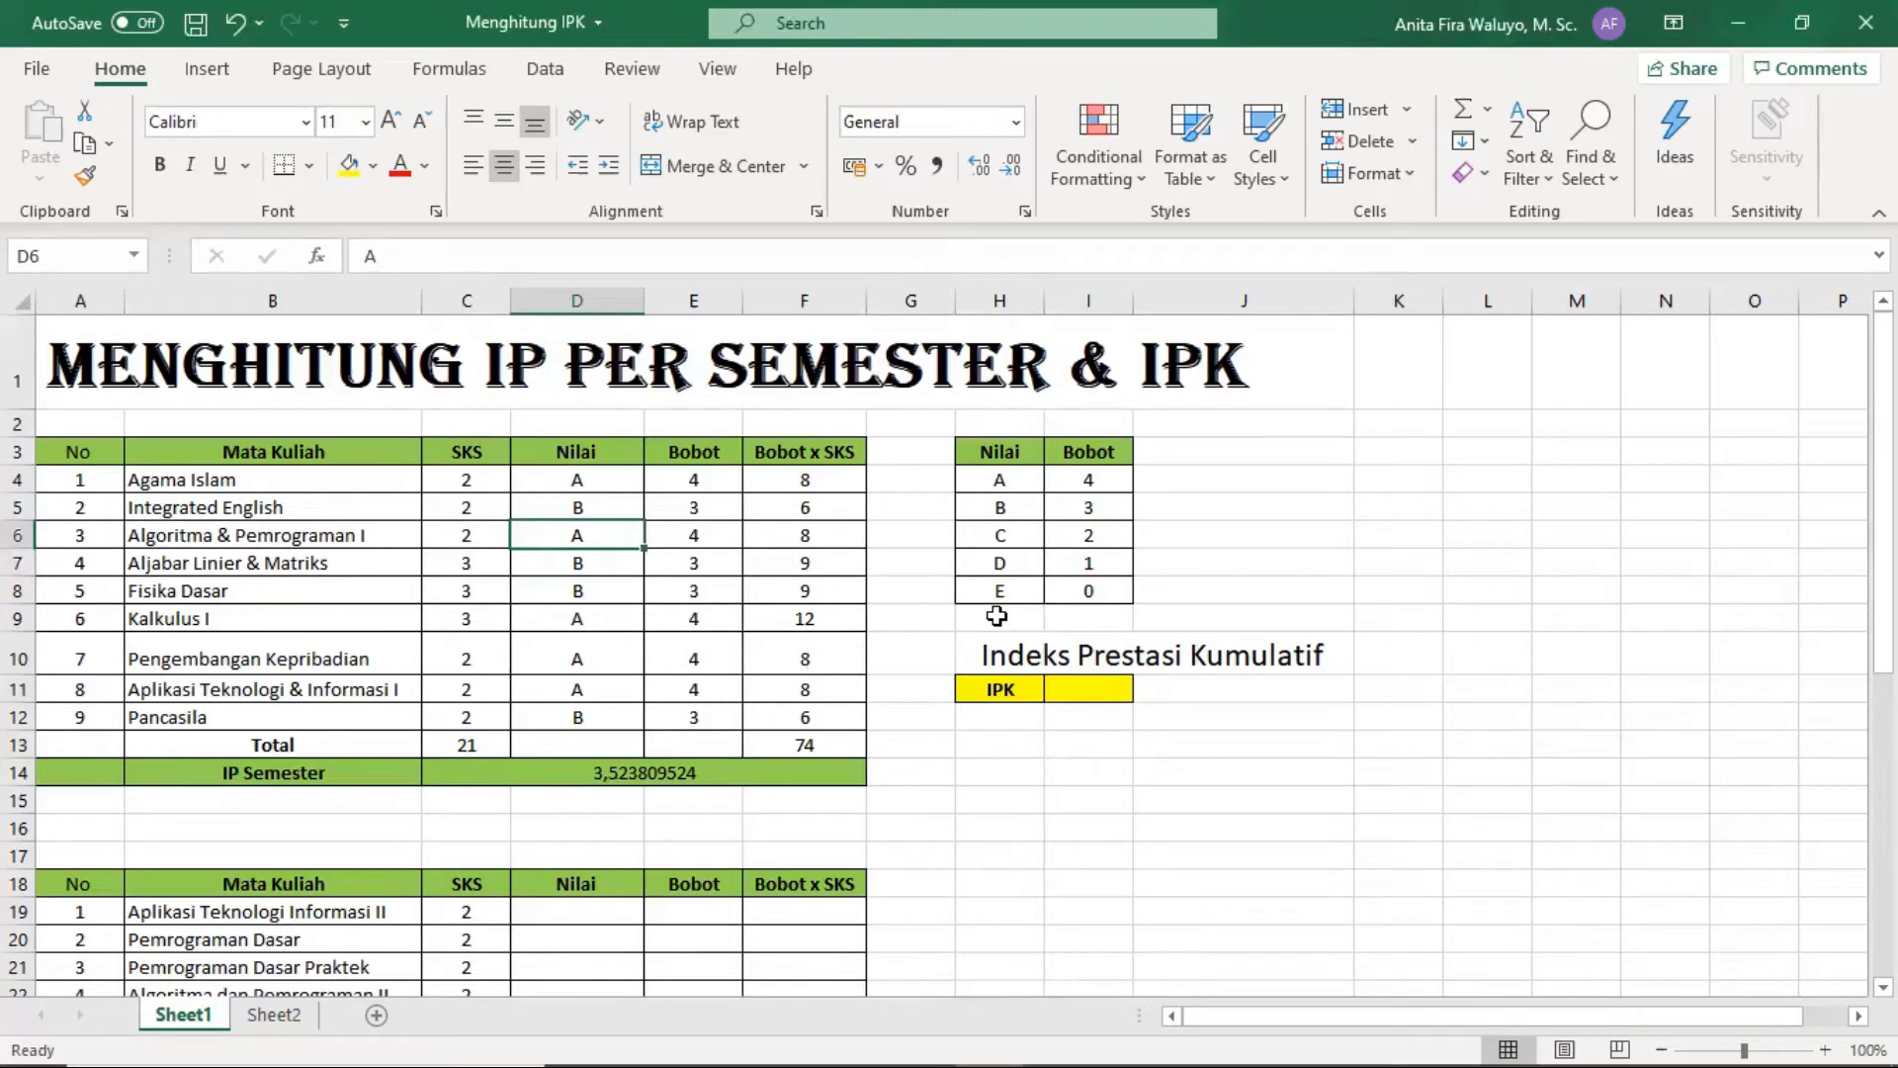
pyautogui.press('Up')
pyautogui.press('Up')
pyautogui.press('Down')
pyautogui.press('Down')
pyautogui.press('Down')
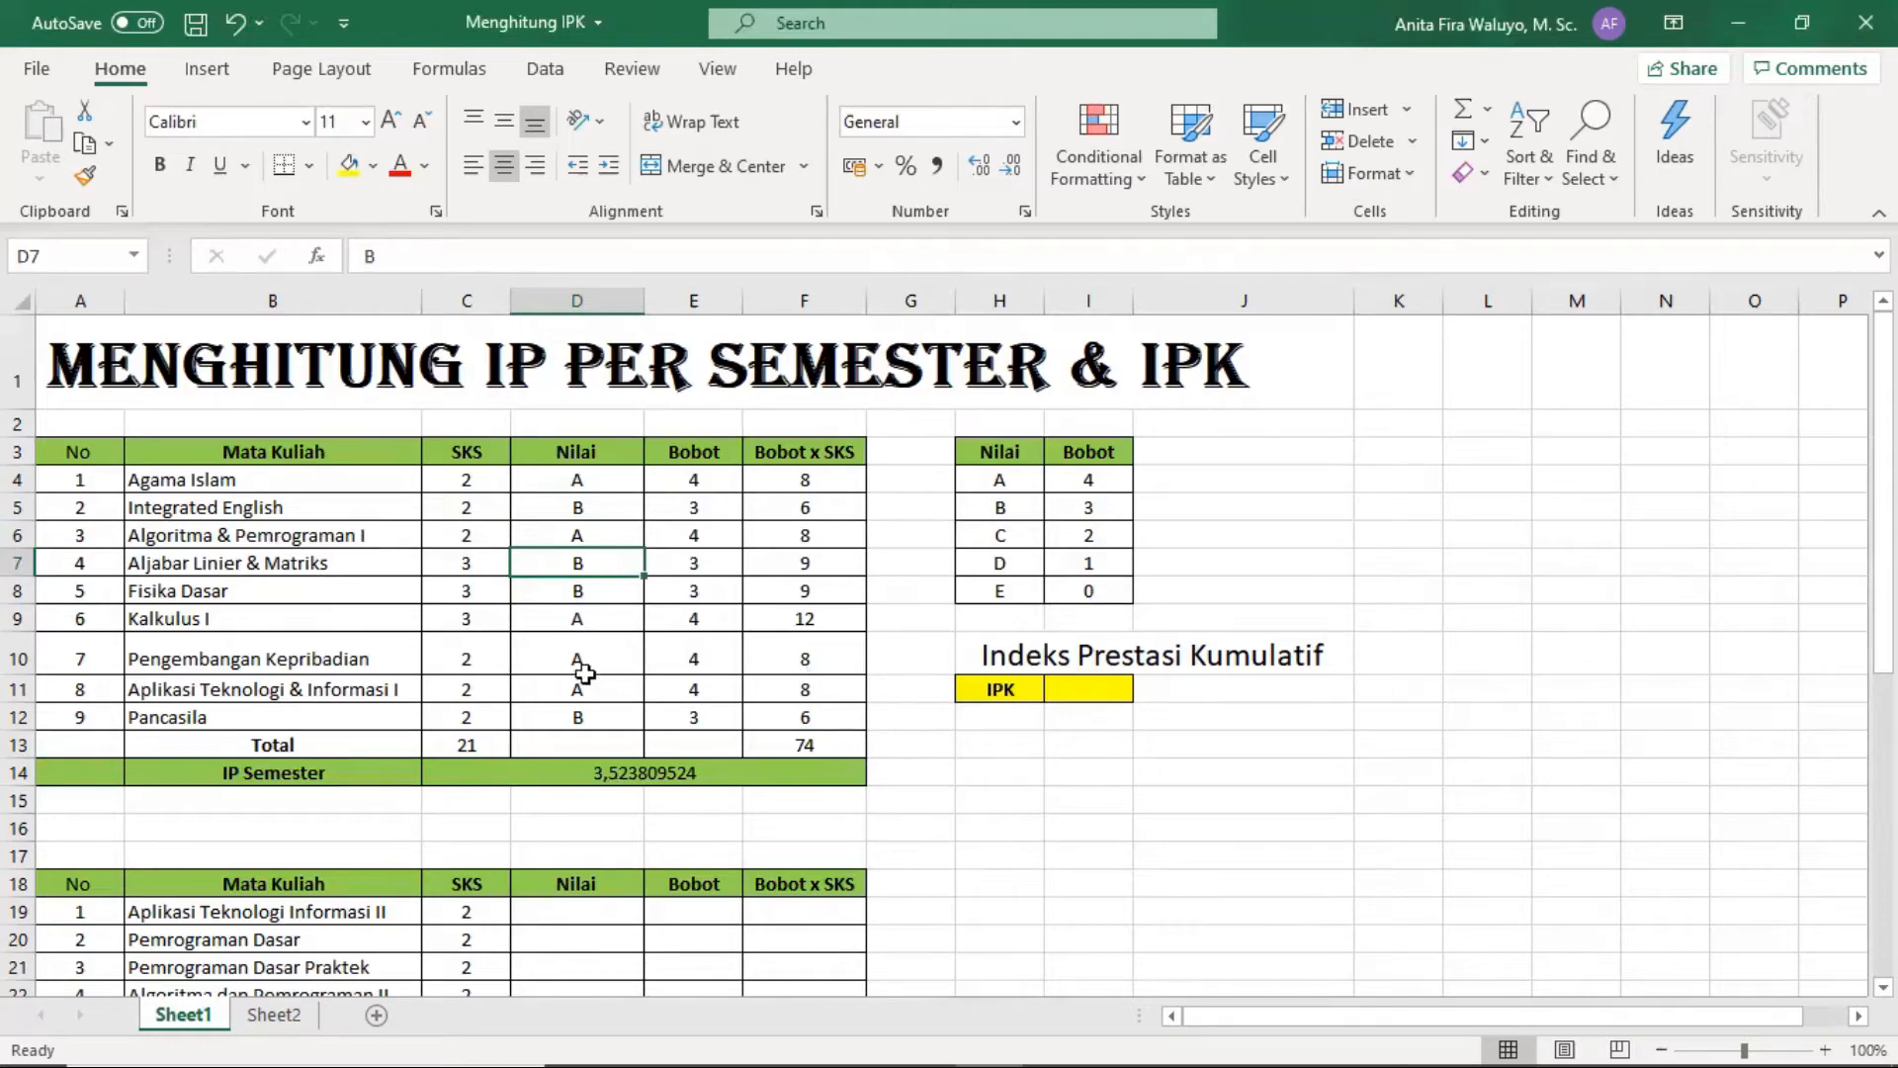
# Look over the second and third semester course tables and the IPK cell beside the first semester's results.
pyautogui.scroll(-4, 588, 669)
pyautogui.scroll(4, 588, 669)
pyautogui.scroll(-6, 575, 771)
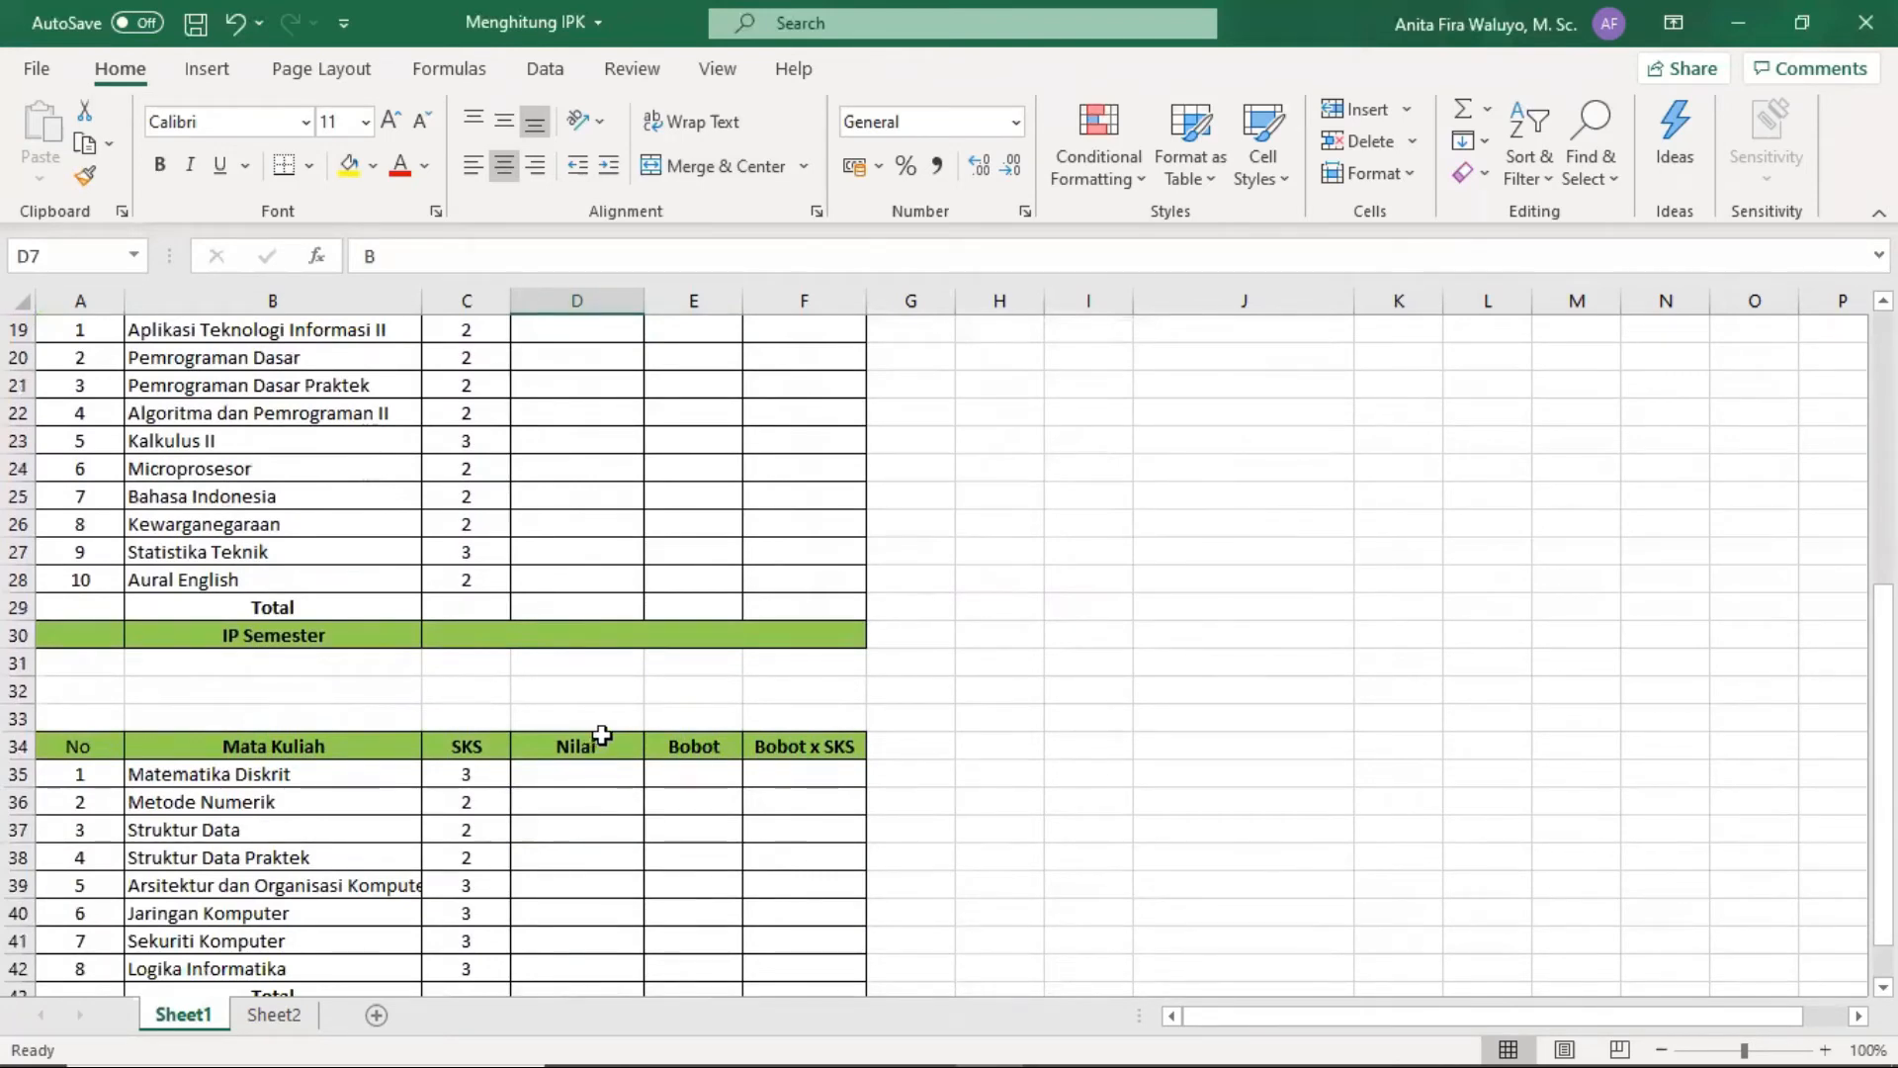
pyautogui.scroll(4, 605, 721)
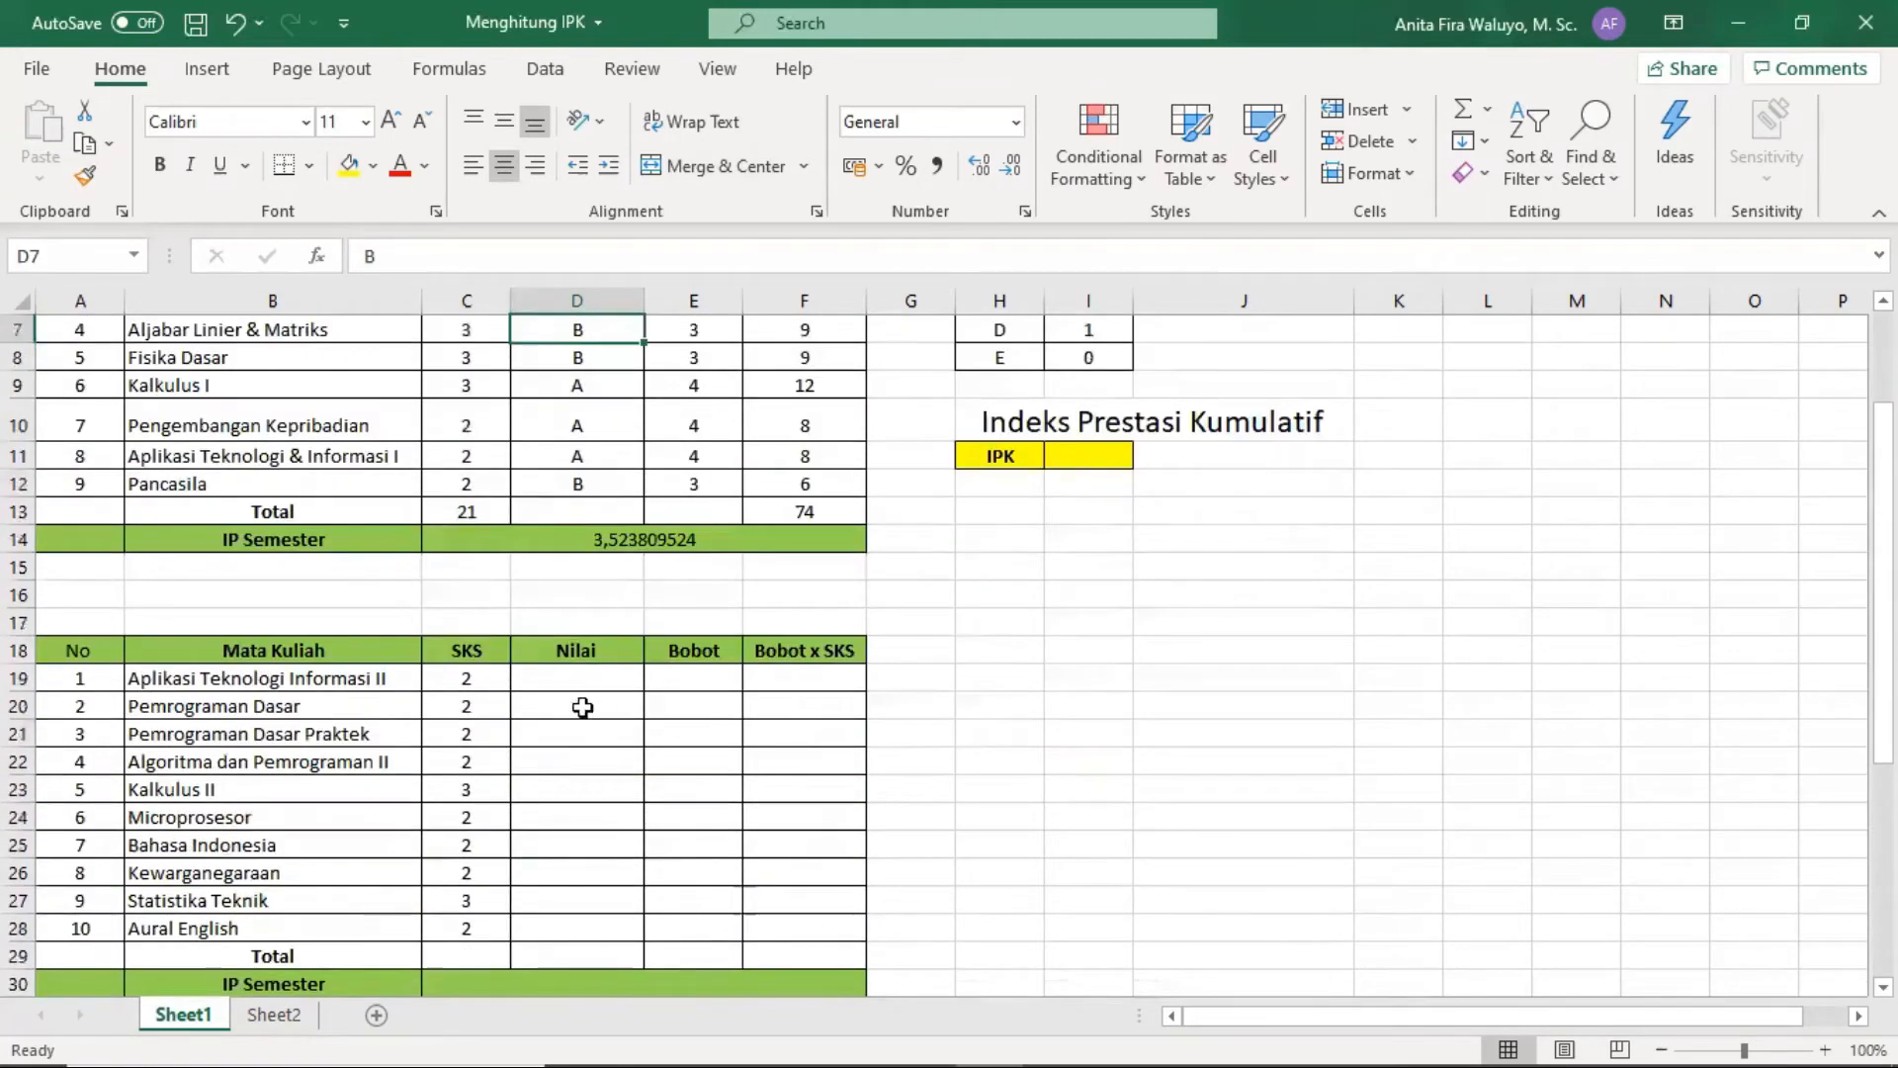
pyautogui.click(578, 538)
pyautogui.moveTo(578, 678); pyautogui.dragTo(616, 805)
pyautogui.scroll(2, 616, 805)
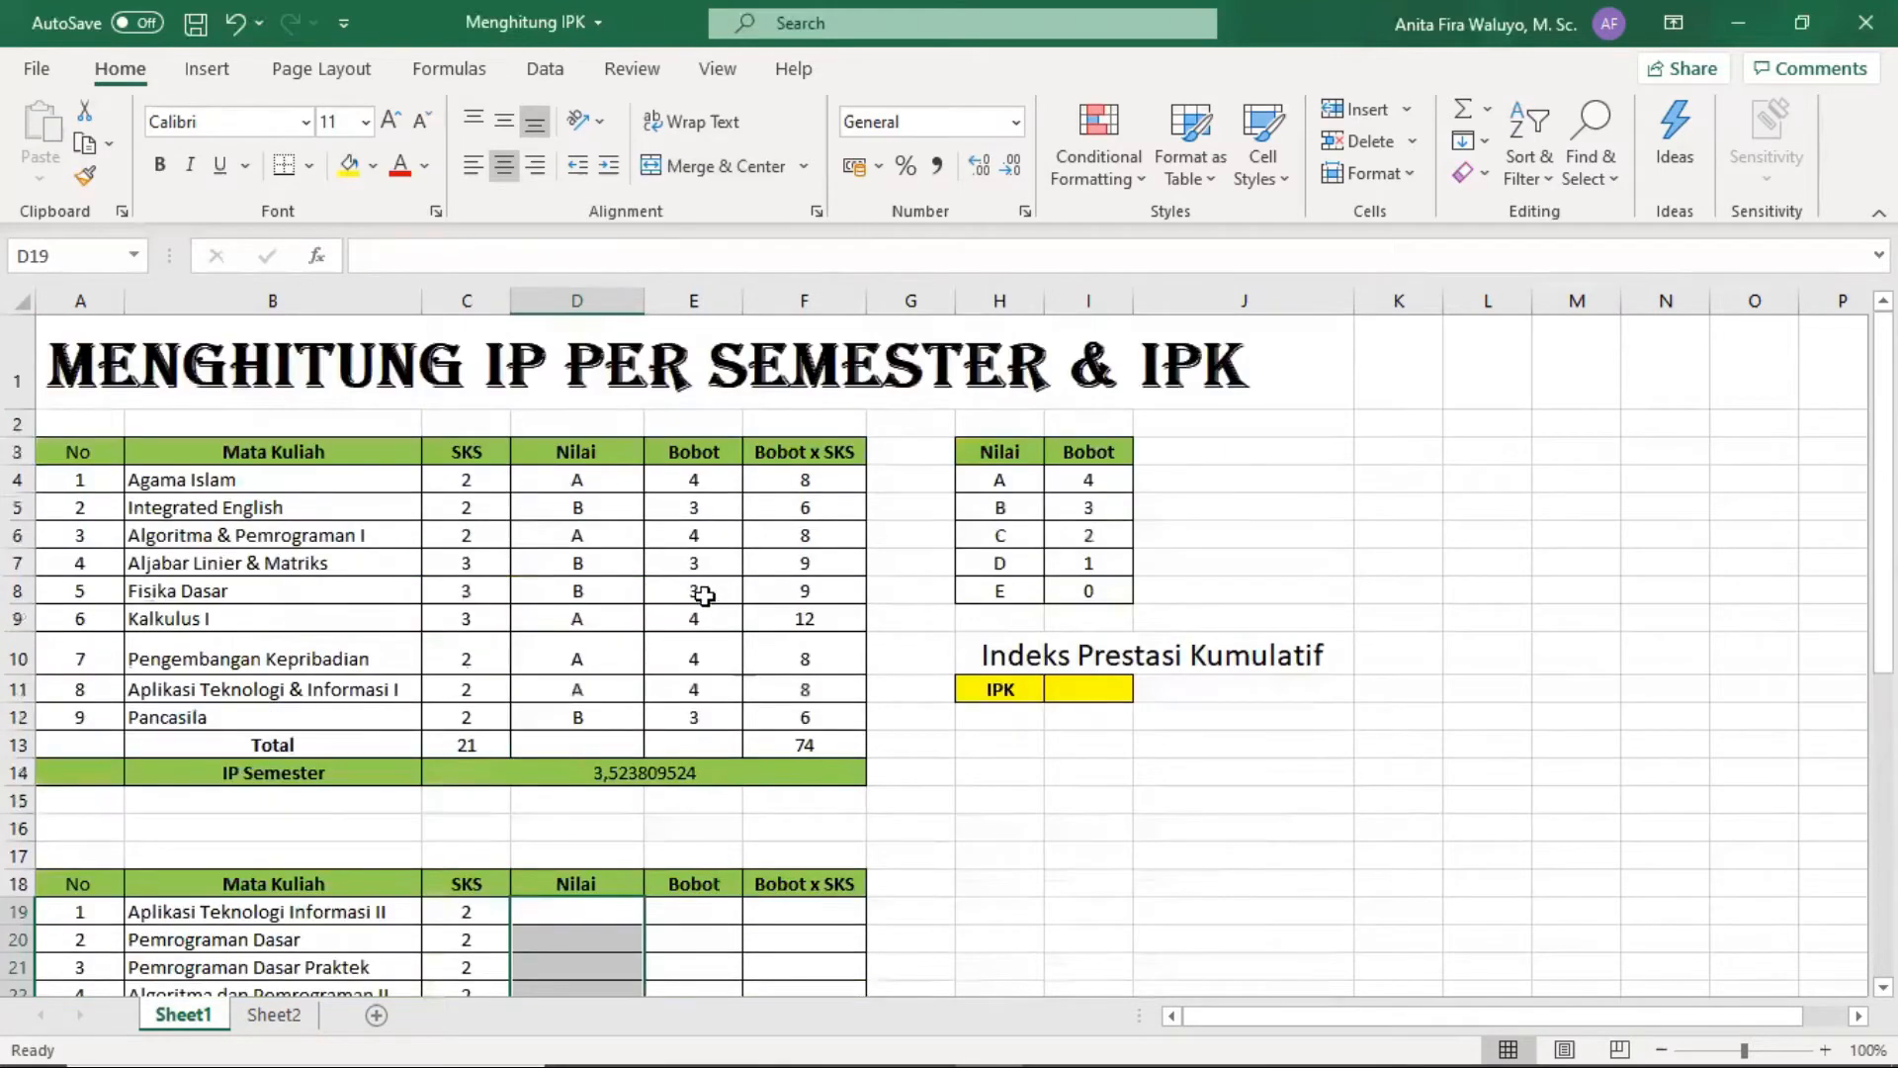
pyautogui.scroll(-7, 692, 606)
pyautogui.scroll(2, 605, 515)
pyautogui.scroll(-6, 606, 508)
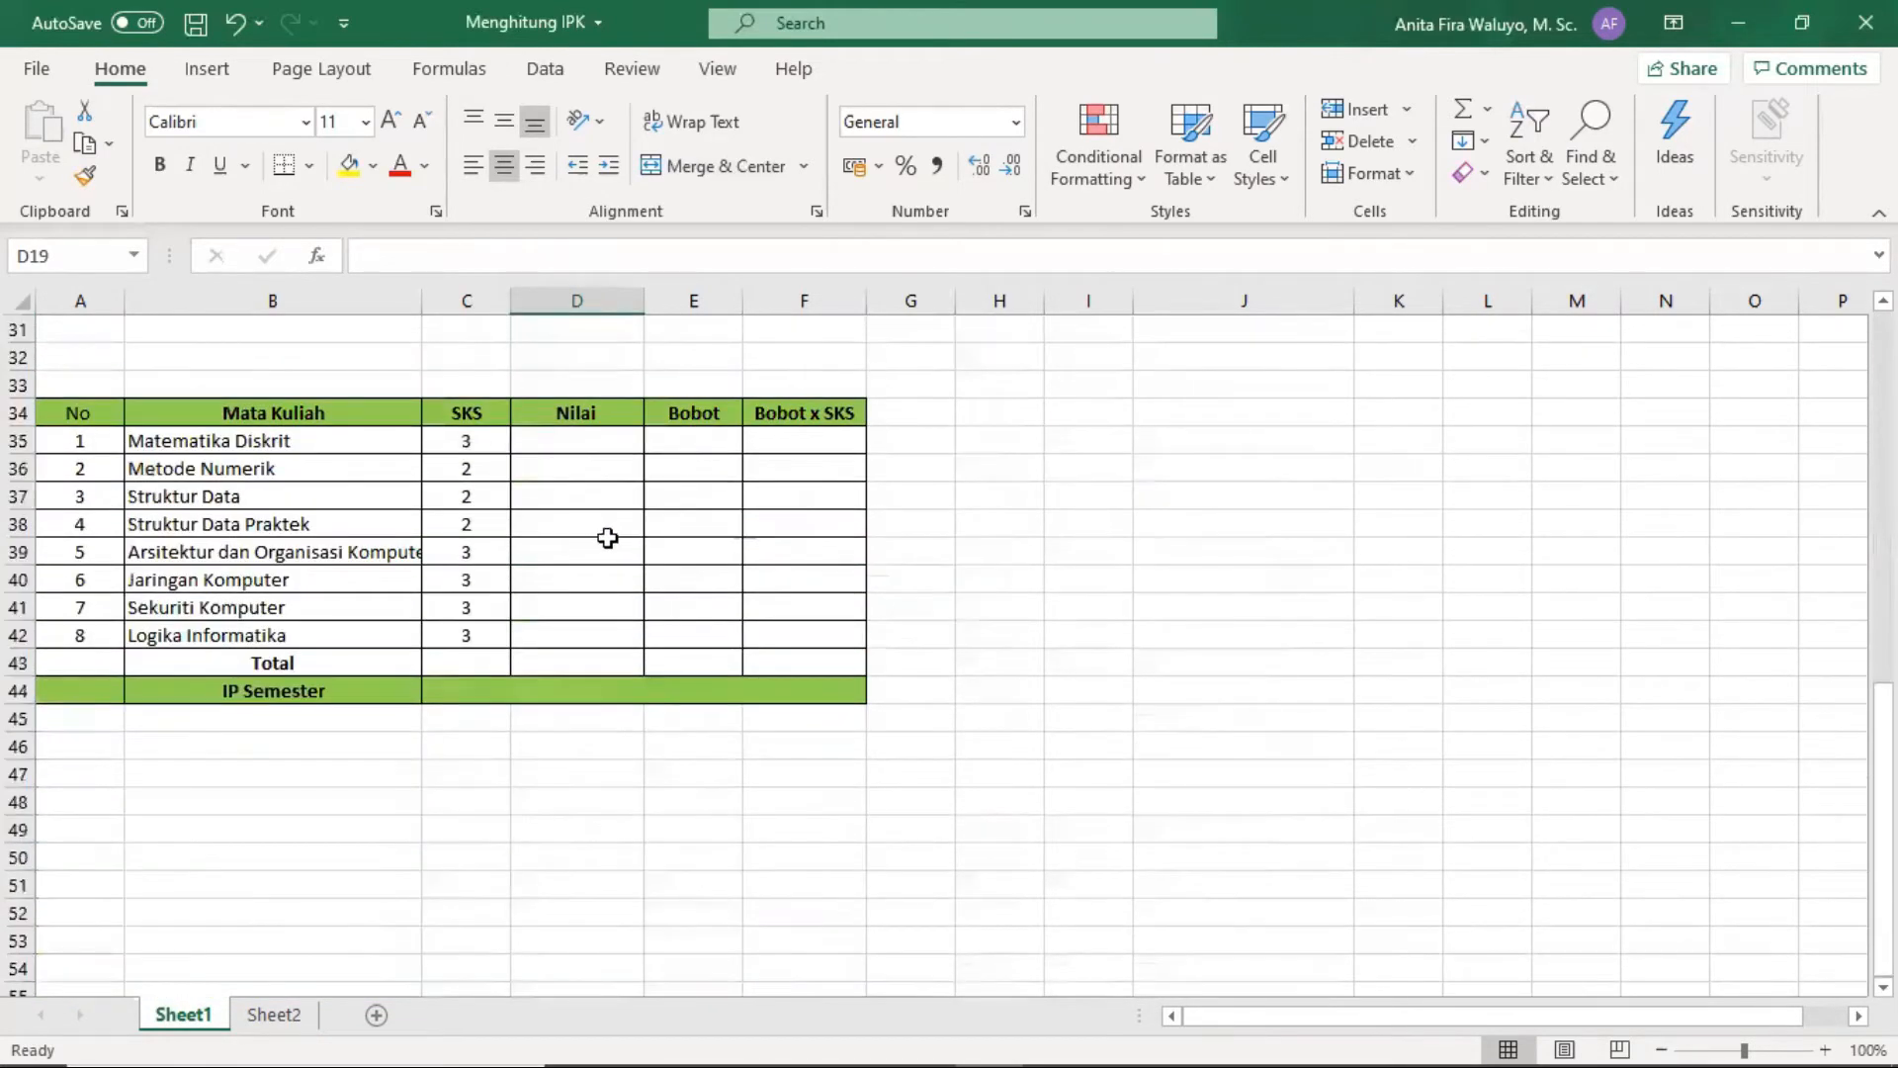
pyautogui.scroll(10, 611, 524)
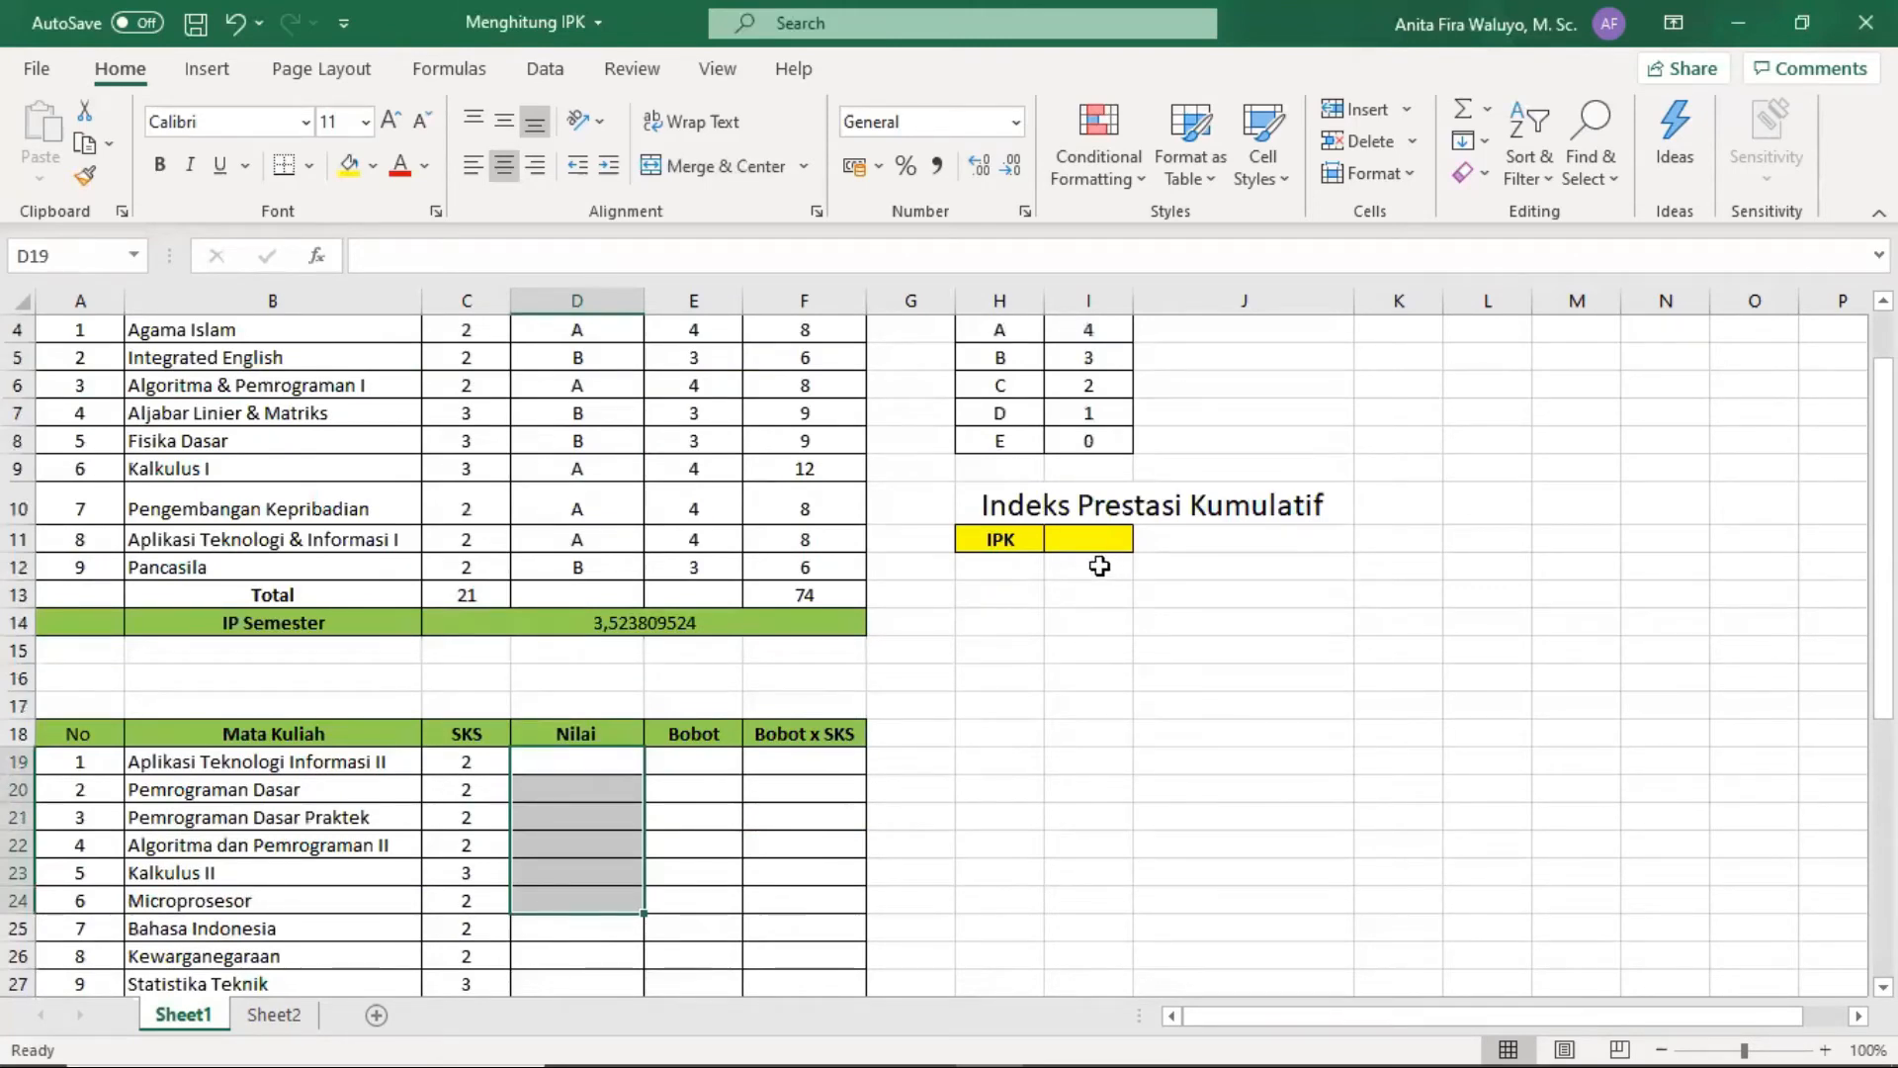
pyautogui.scroll(1, 669, 485)
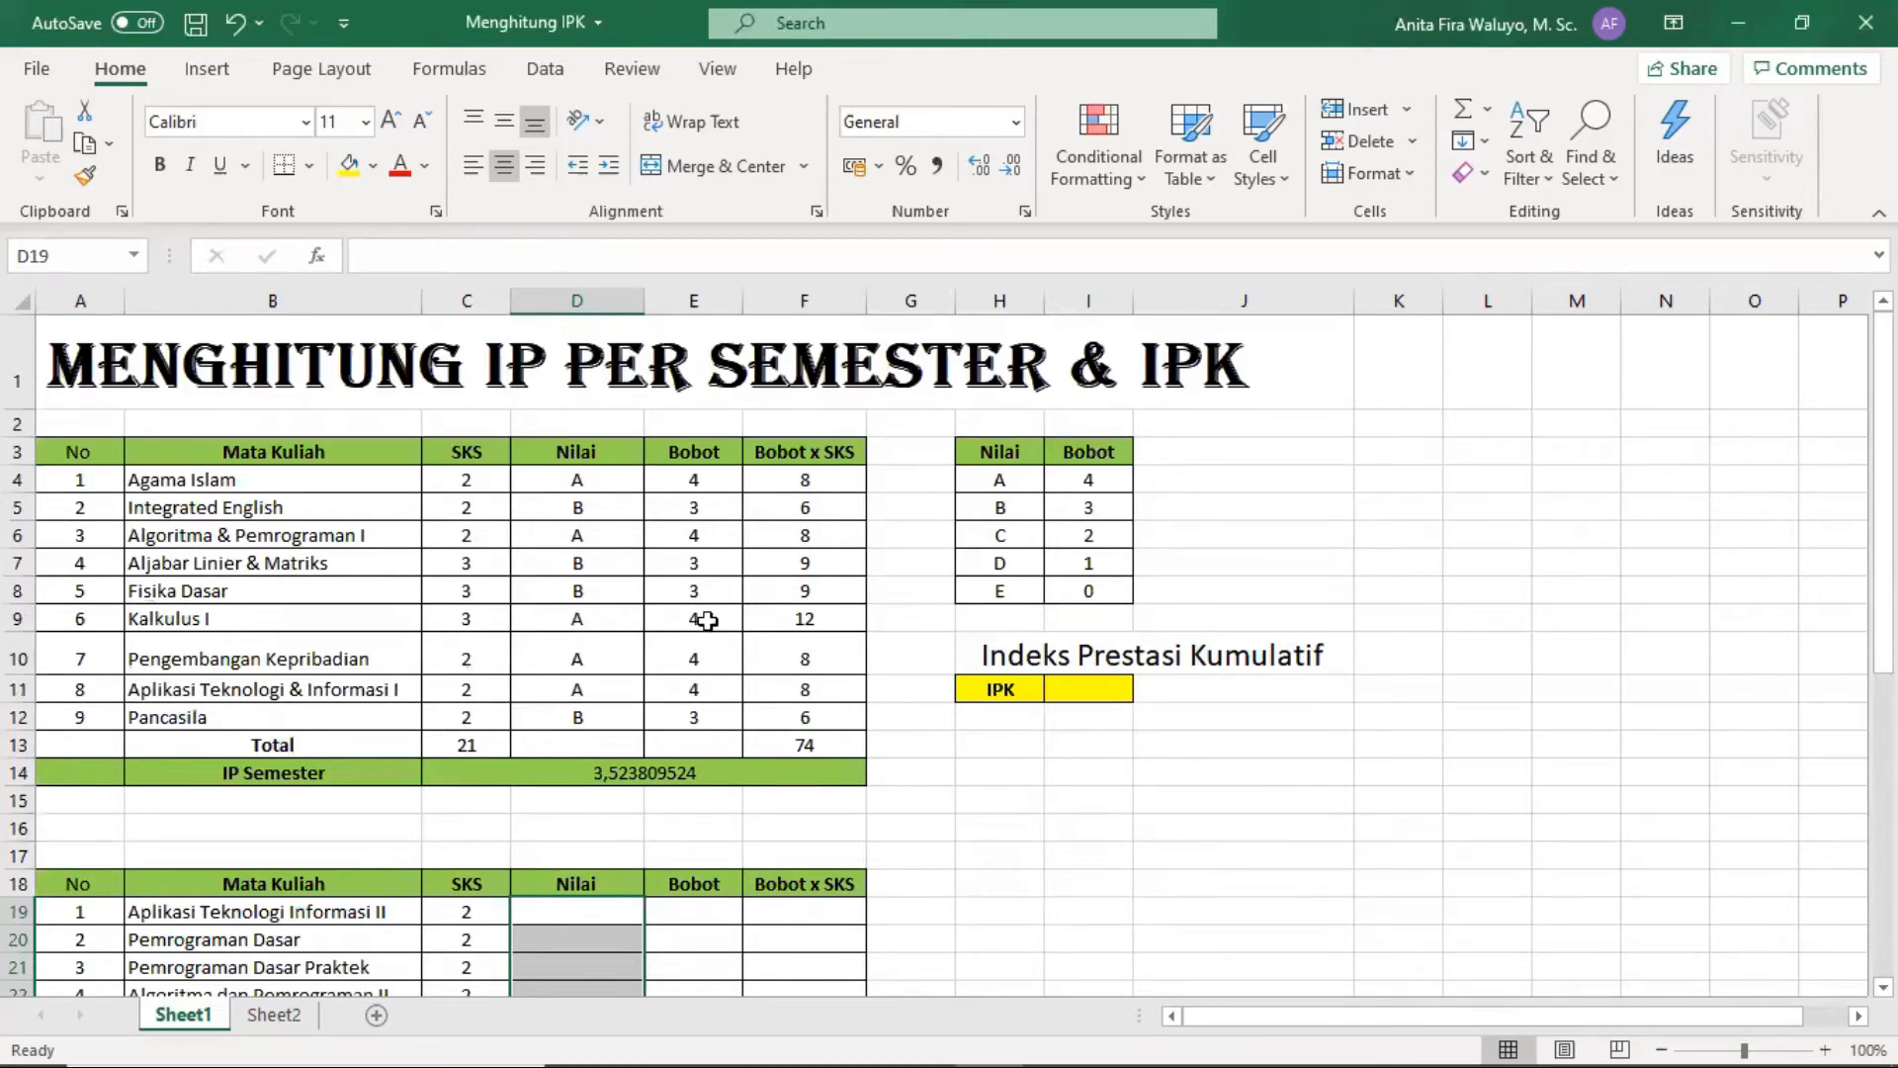
# Enter the grade A for Aplikasi Teknologi Informasi II in D19 of the second semester table.
pyautogui.scroll(-5, 707, 628)
pyautogui.click(559, 410)
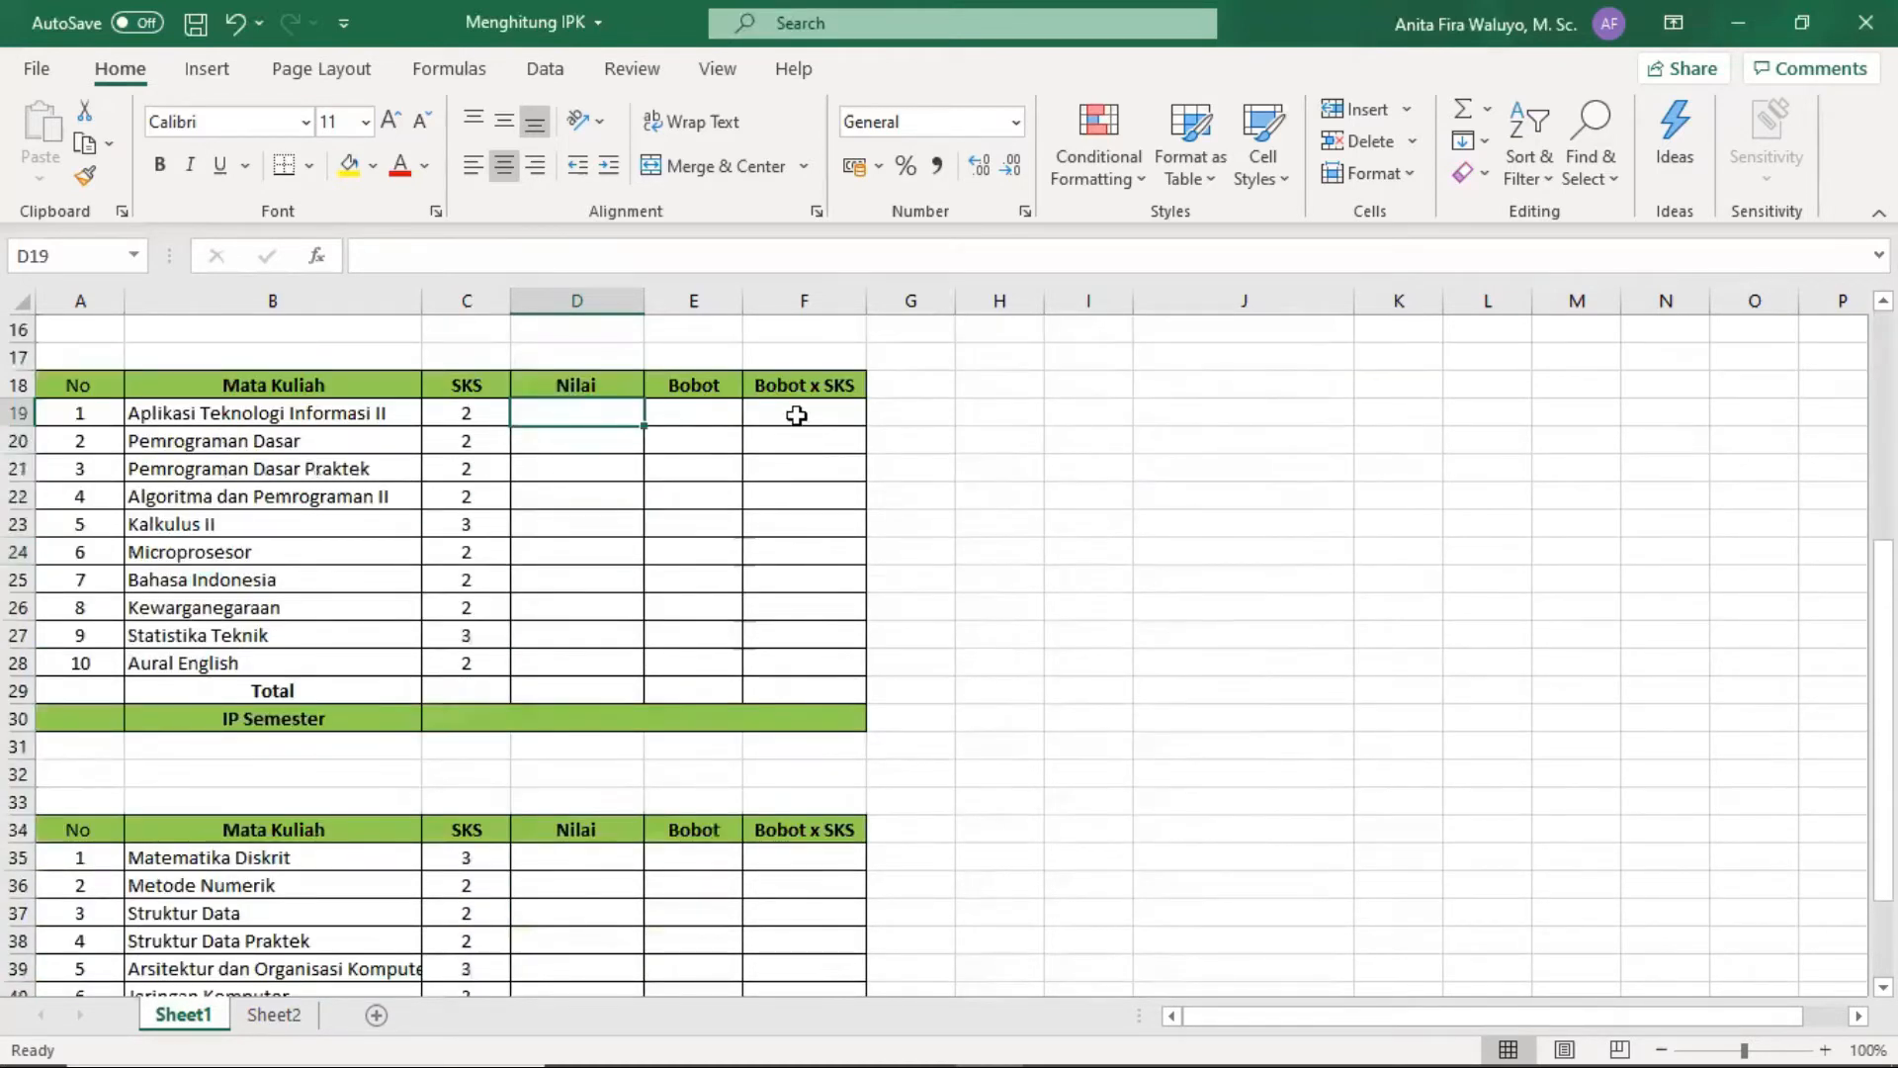
pyautogui.click(673, 411)
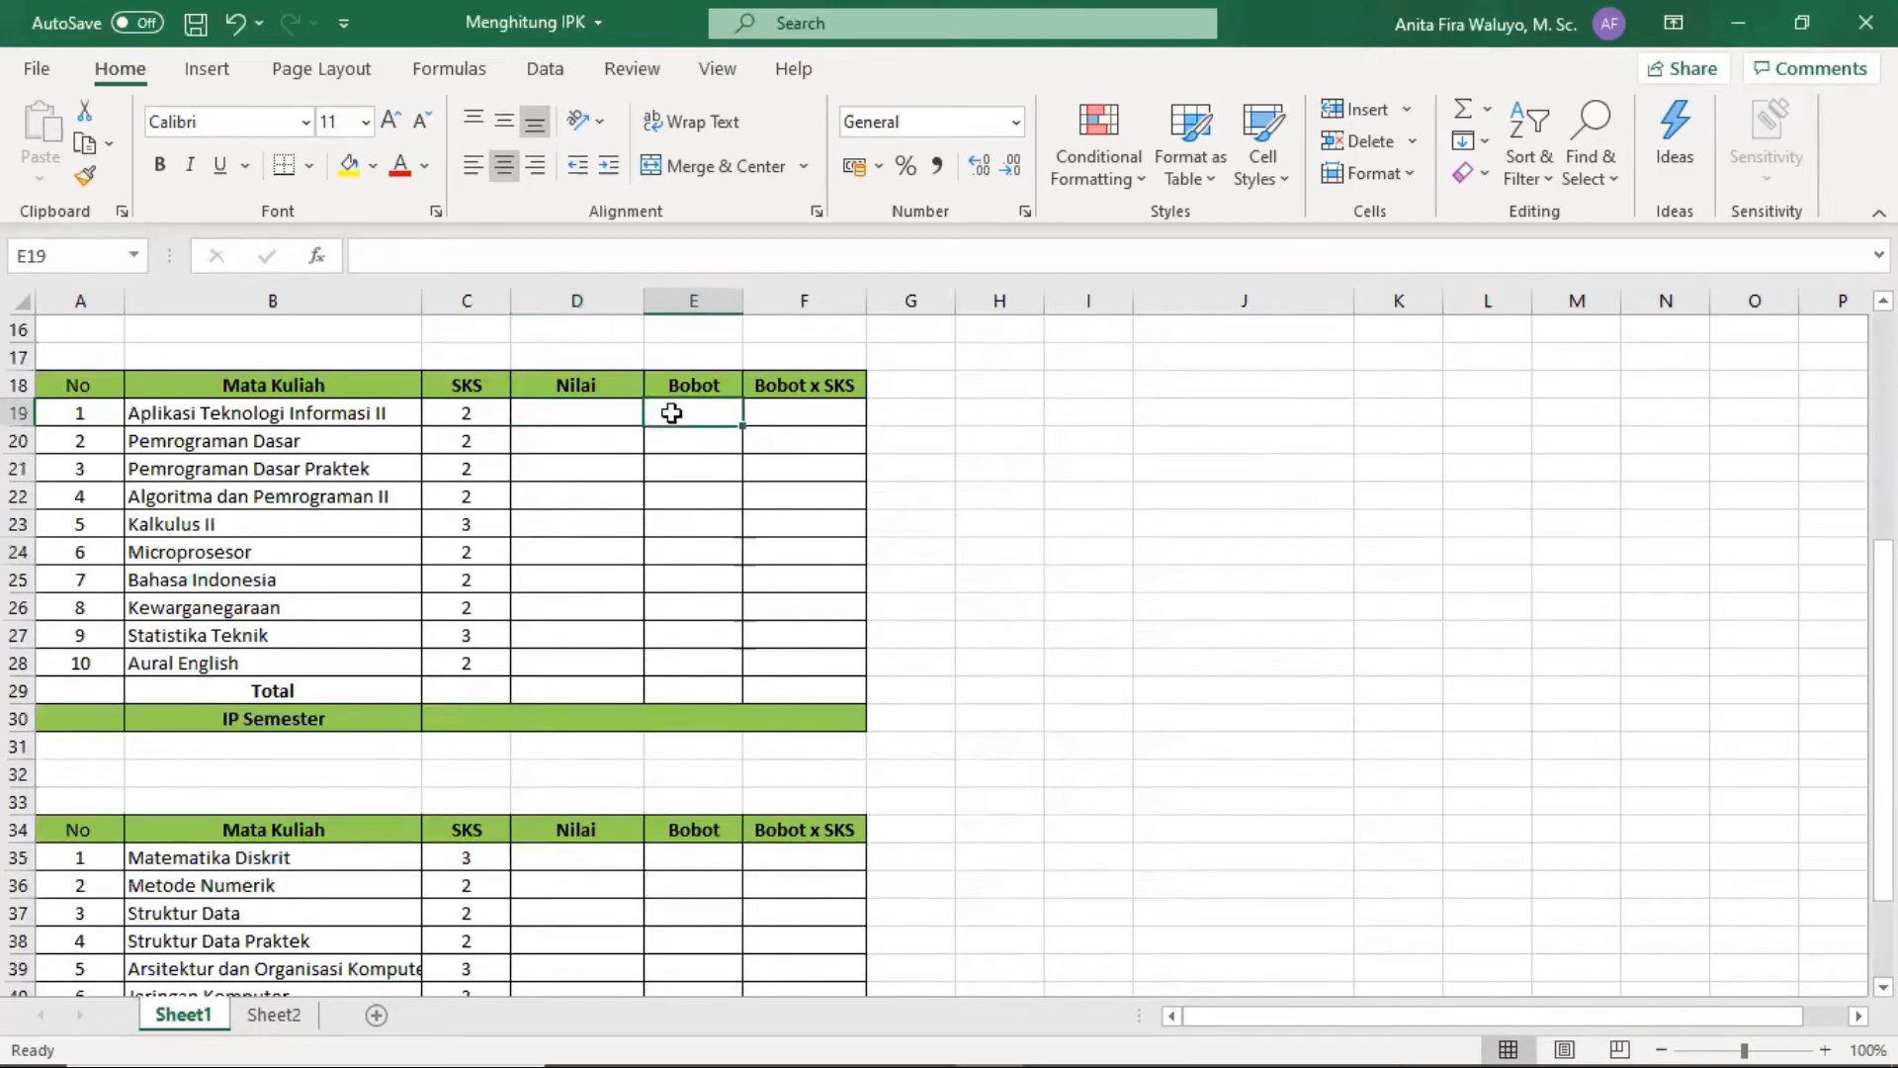
pyautogui.click(594, 433)
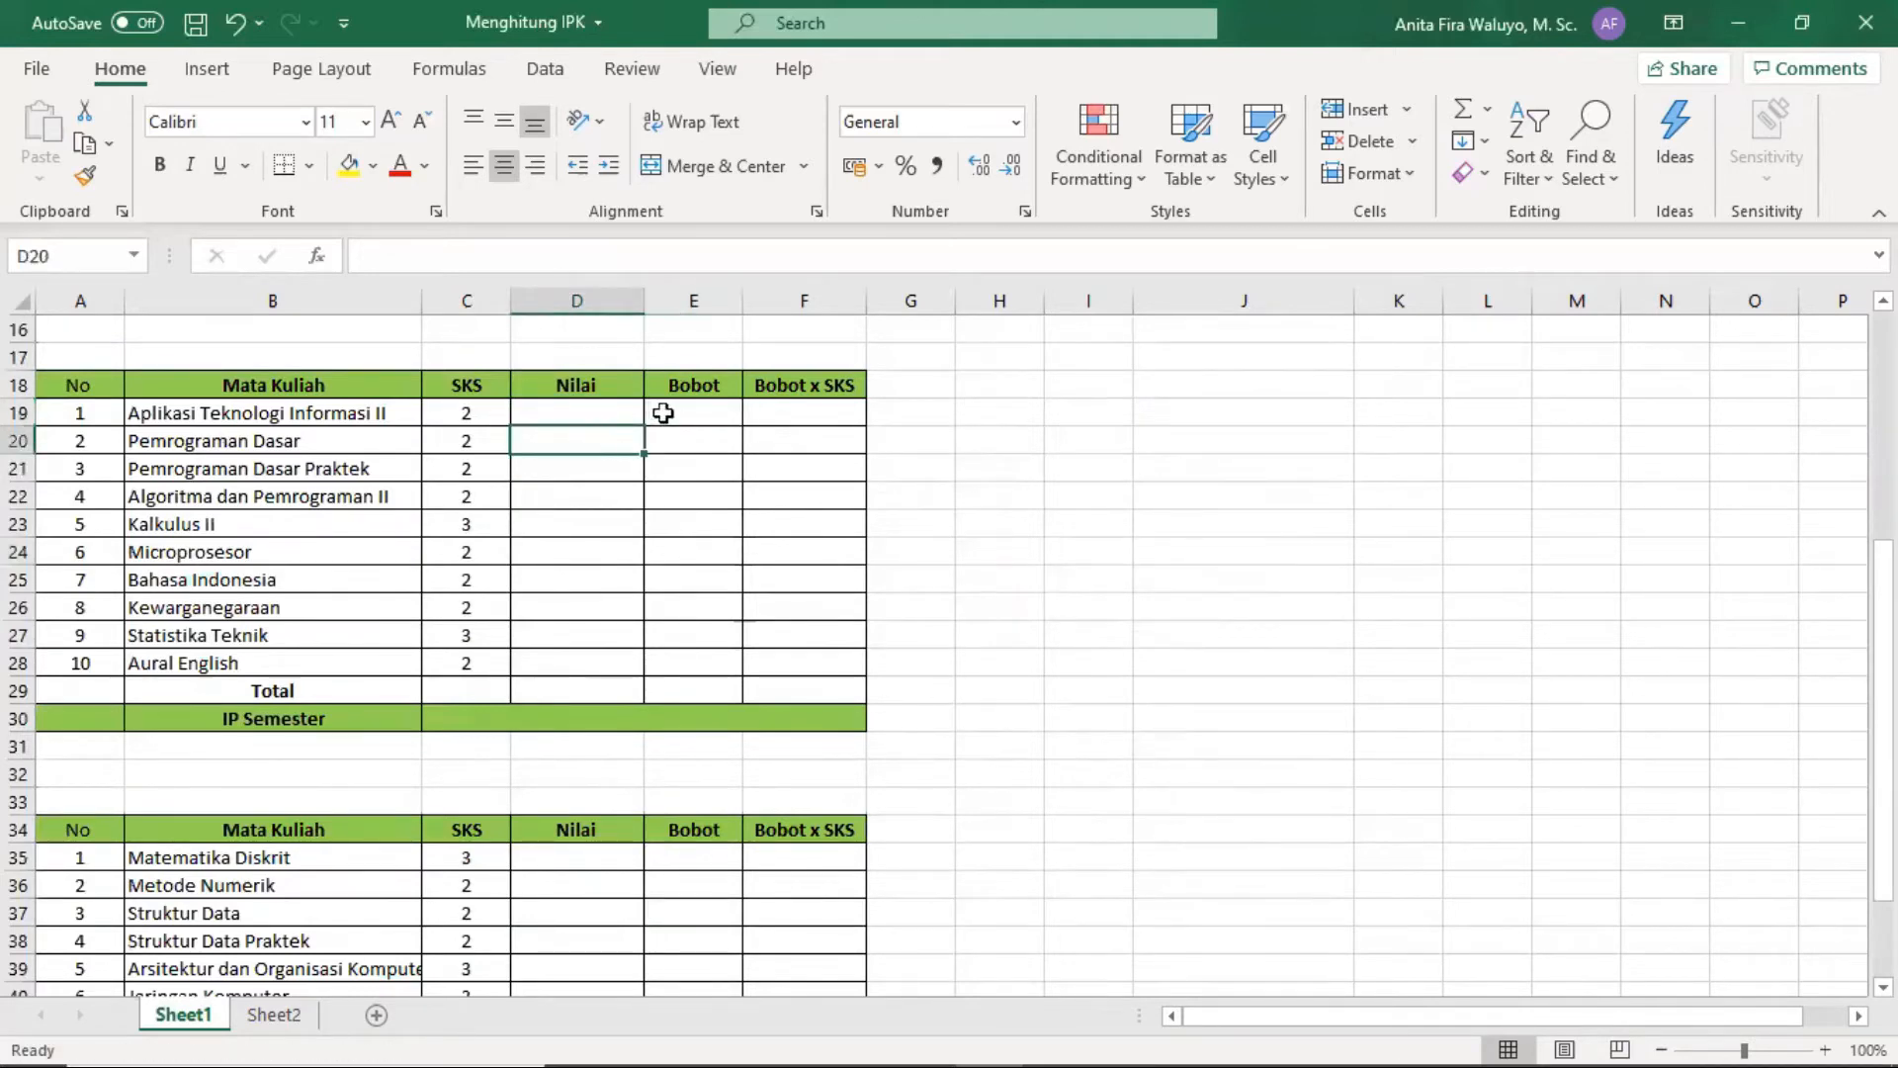
pyautogui.click(664, 411)
pyautogui.click(597, 418)
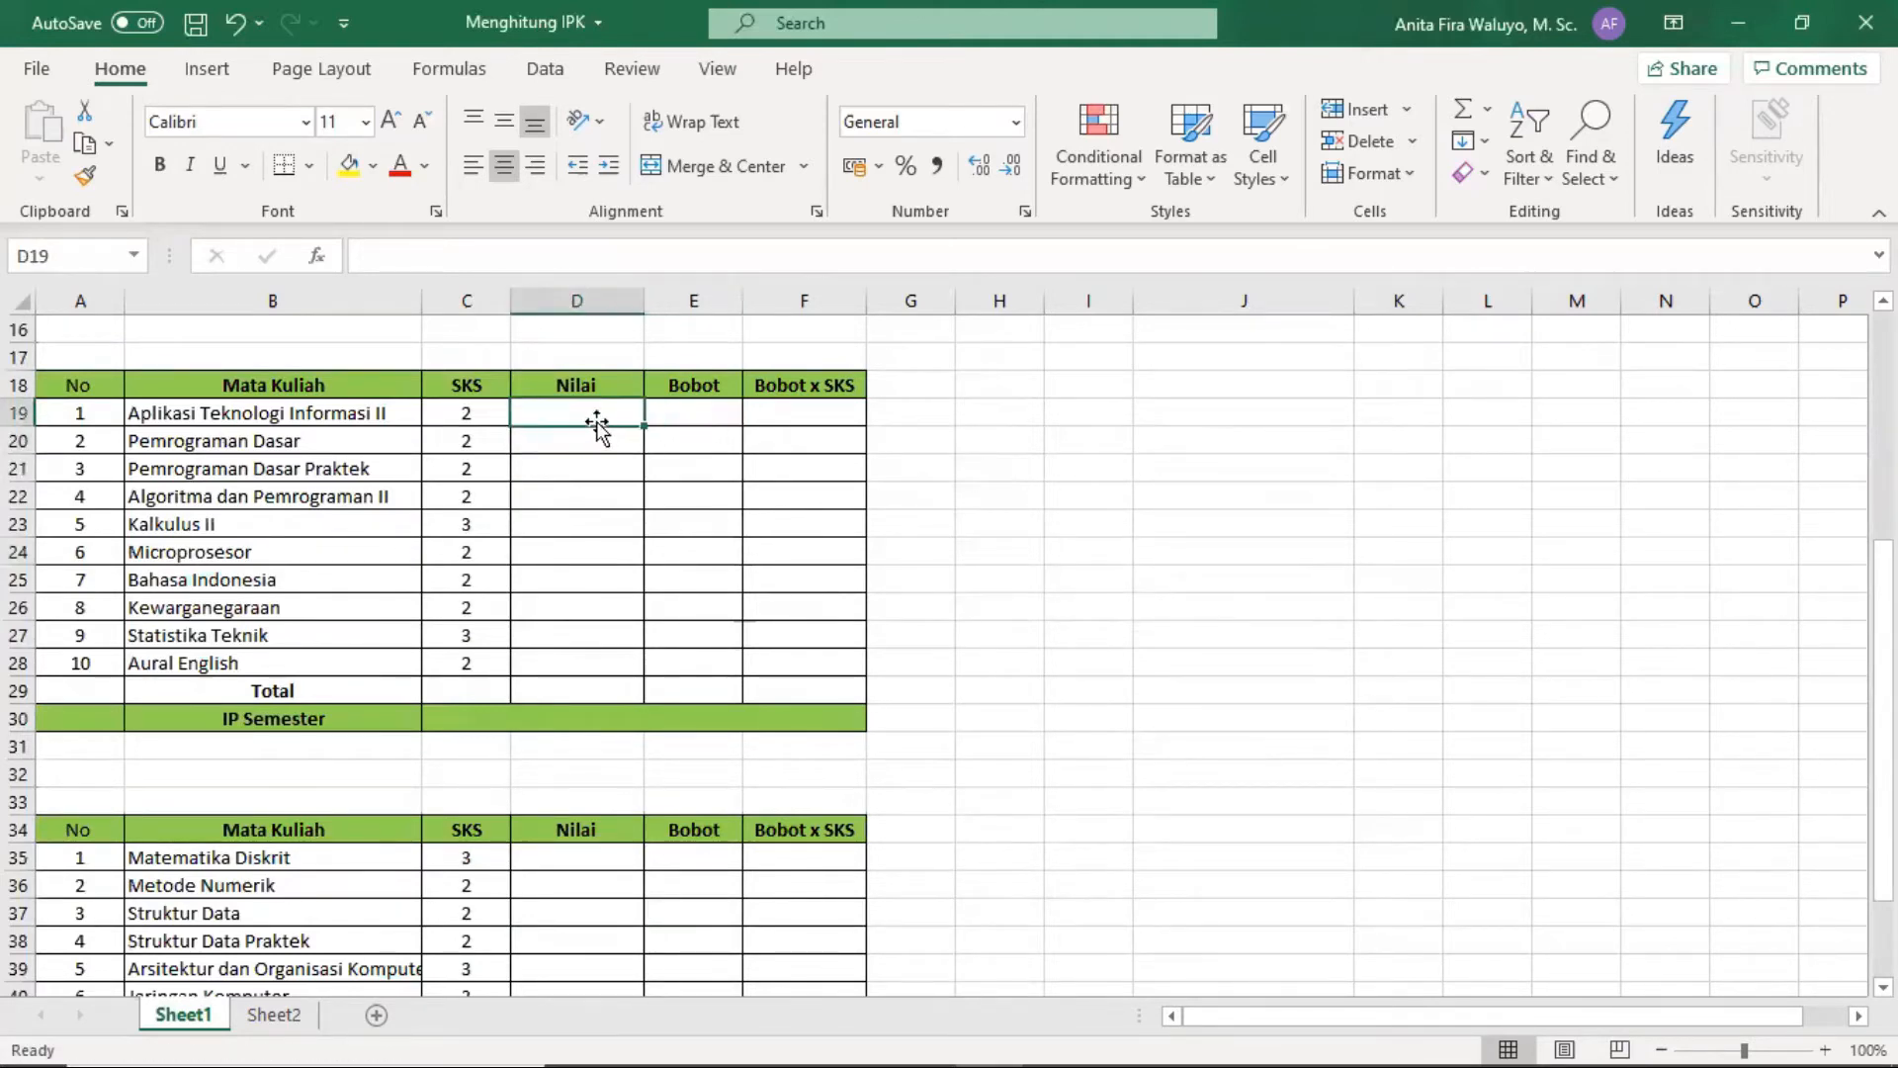
pyautogui.write('A')
pyautogui.press('Tab')
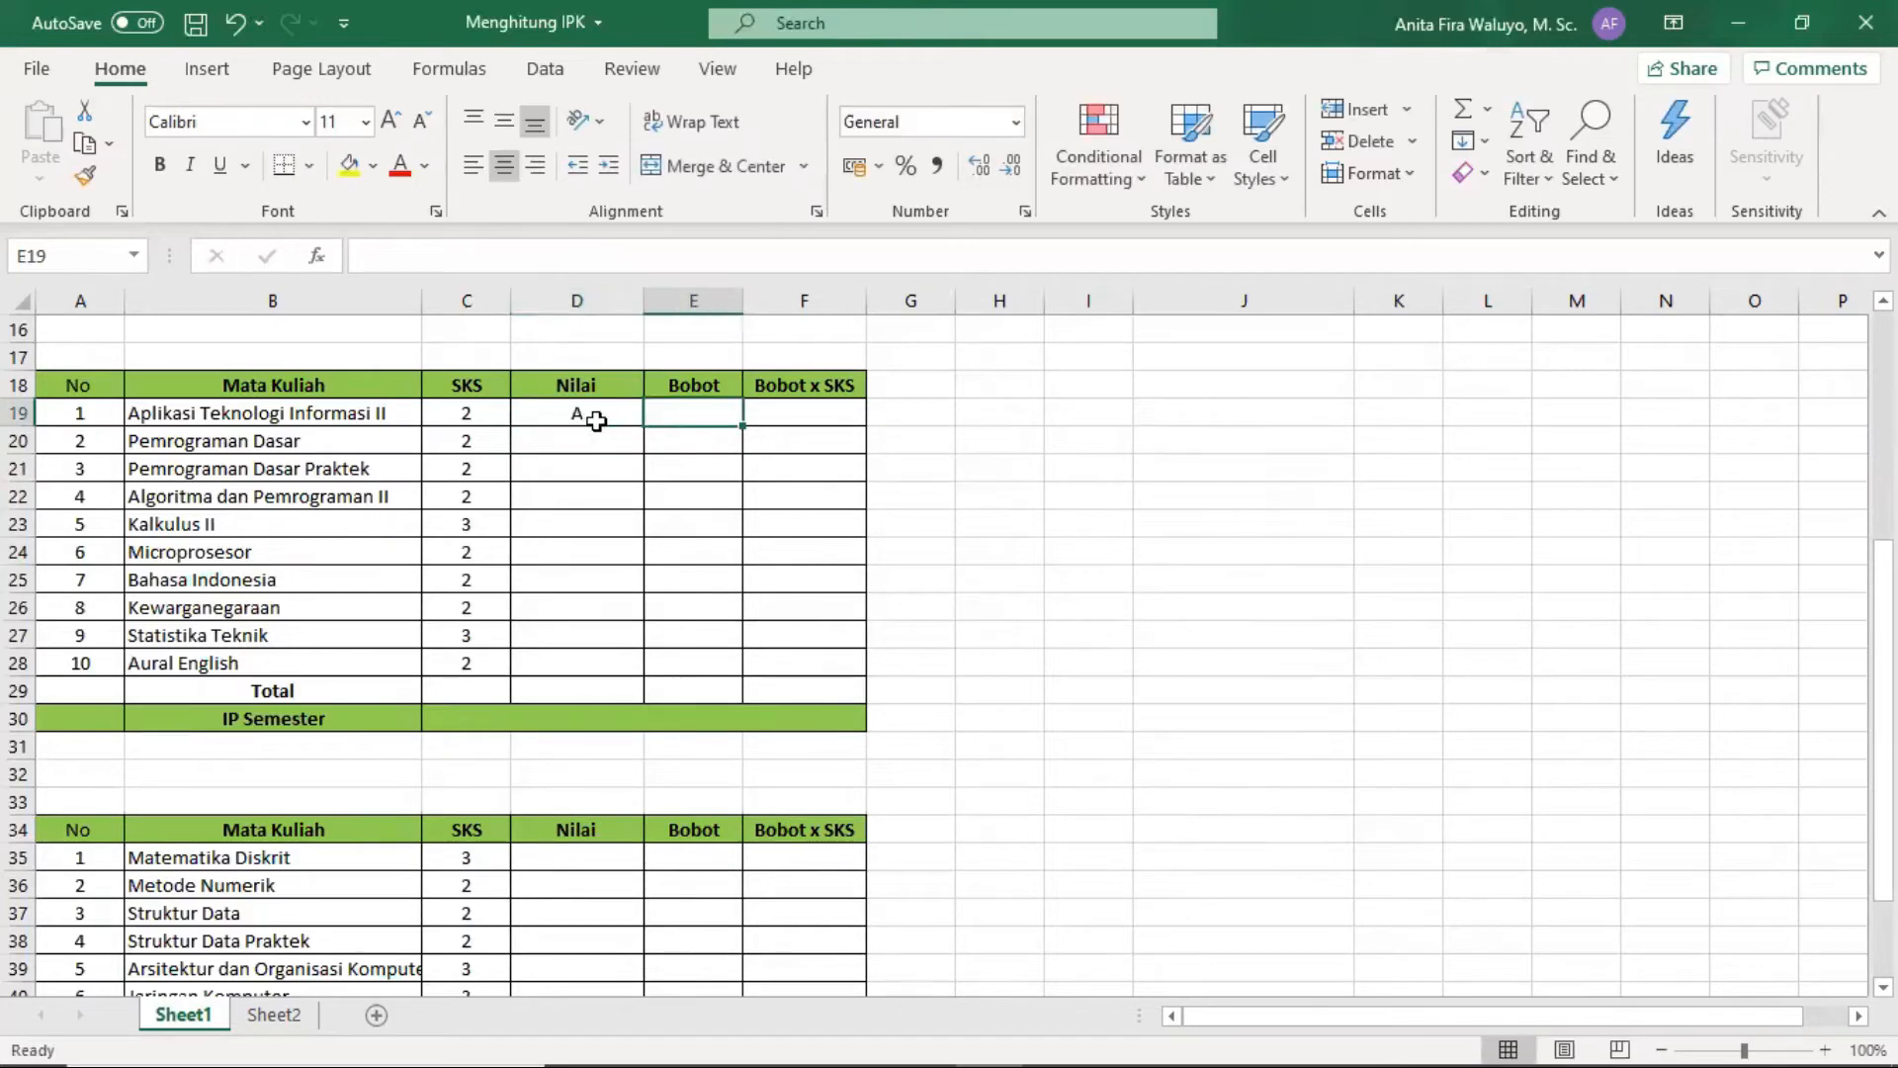
# Enter =VLOOKUP(D19;H4:I8;2;FALSE) in E19 to look up the Bobot of Aplikasi Teknologi Informasi II.
pyautogui.write('=')
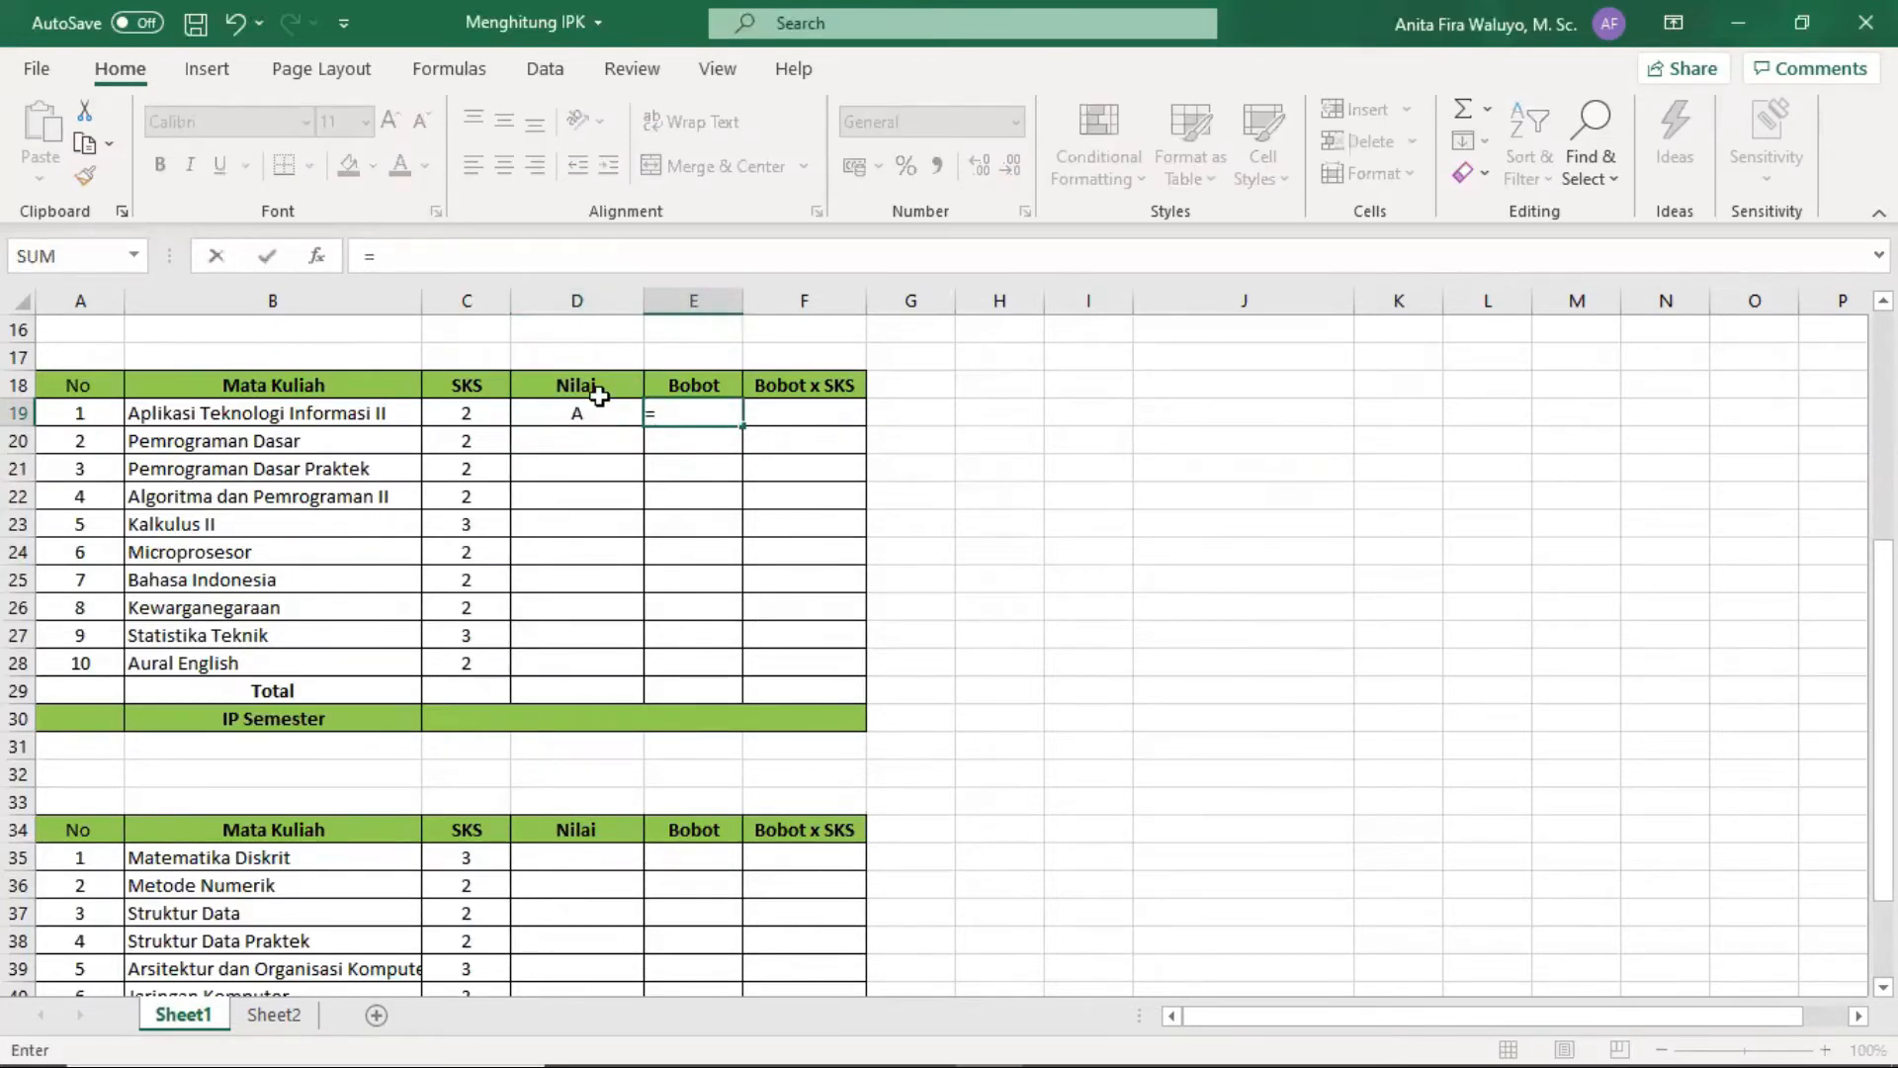
pyautogui.scroll(3, 603, 405)
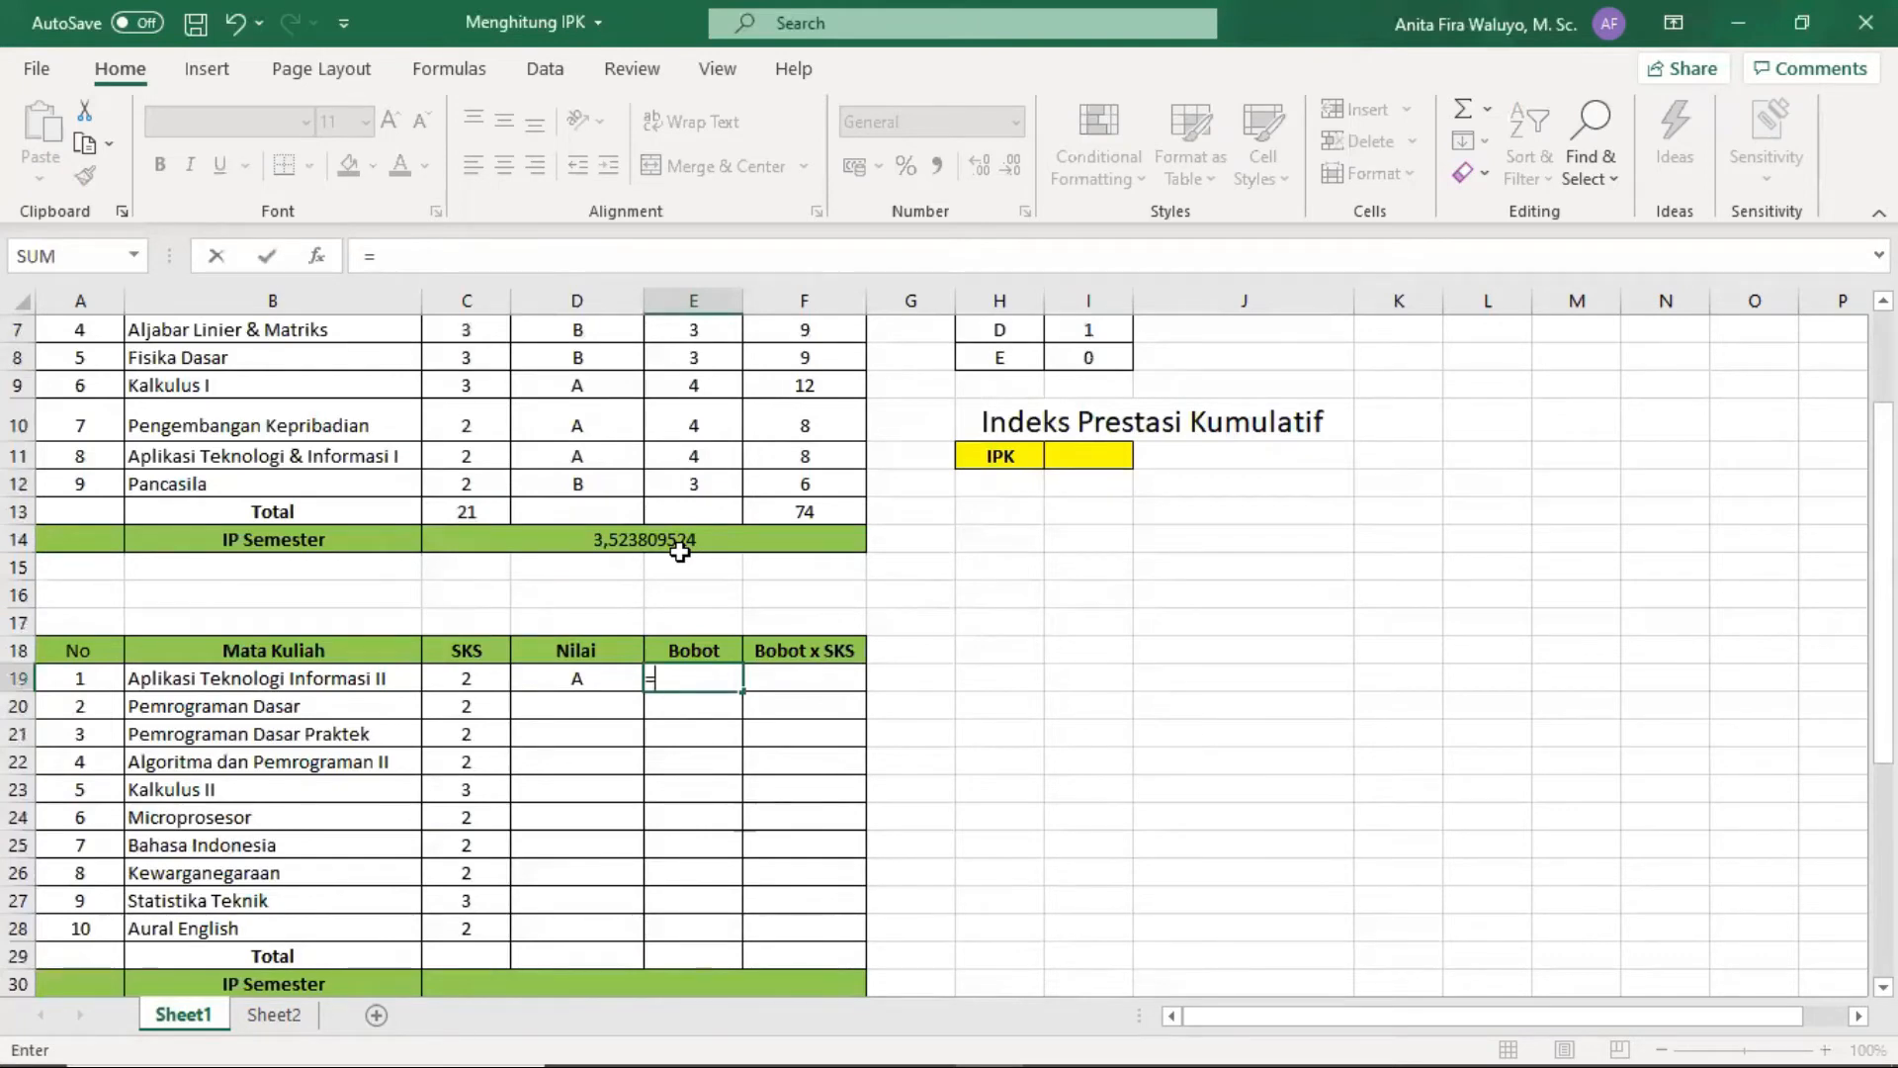
pyautogui.write('VLOO')
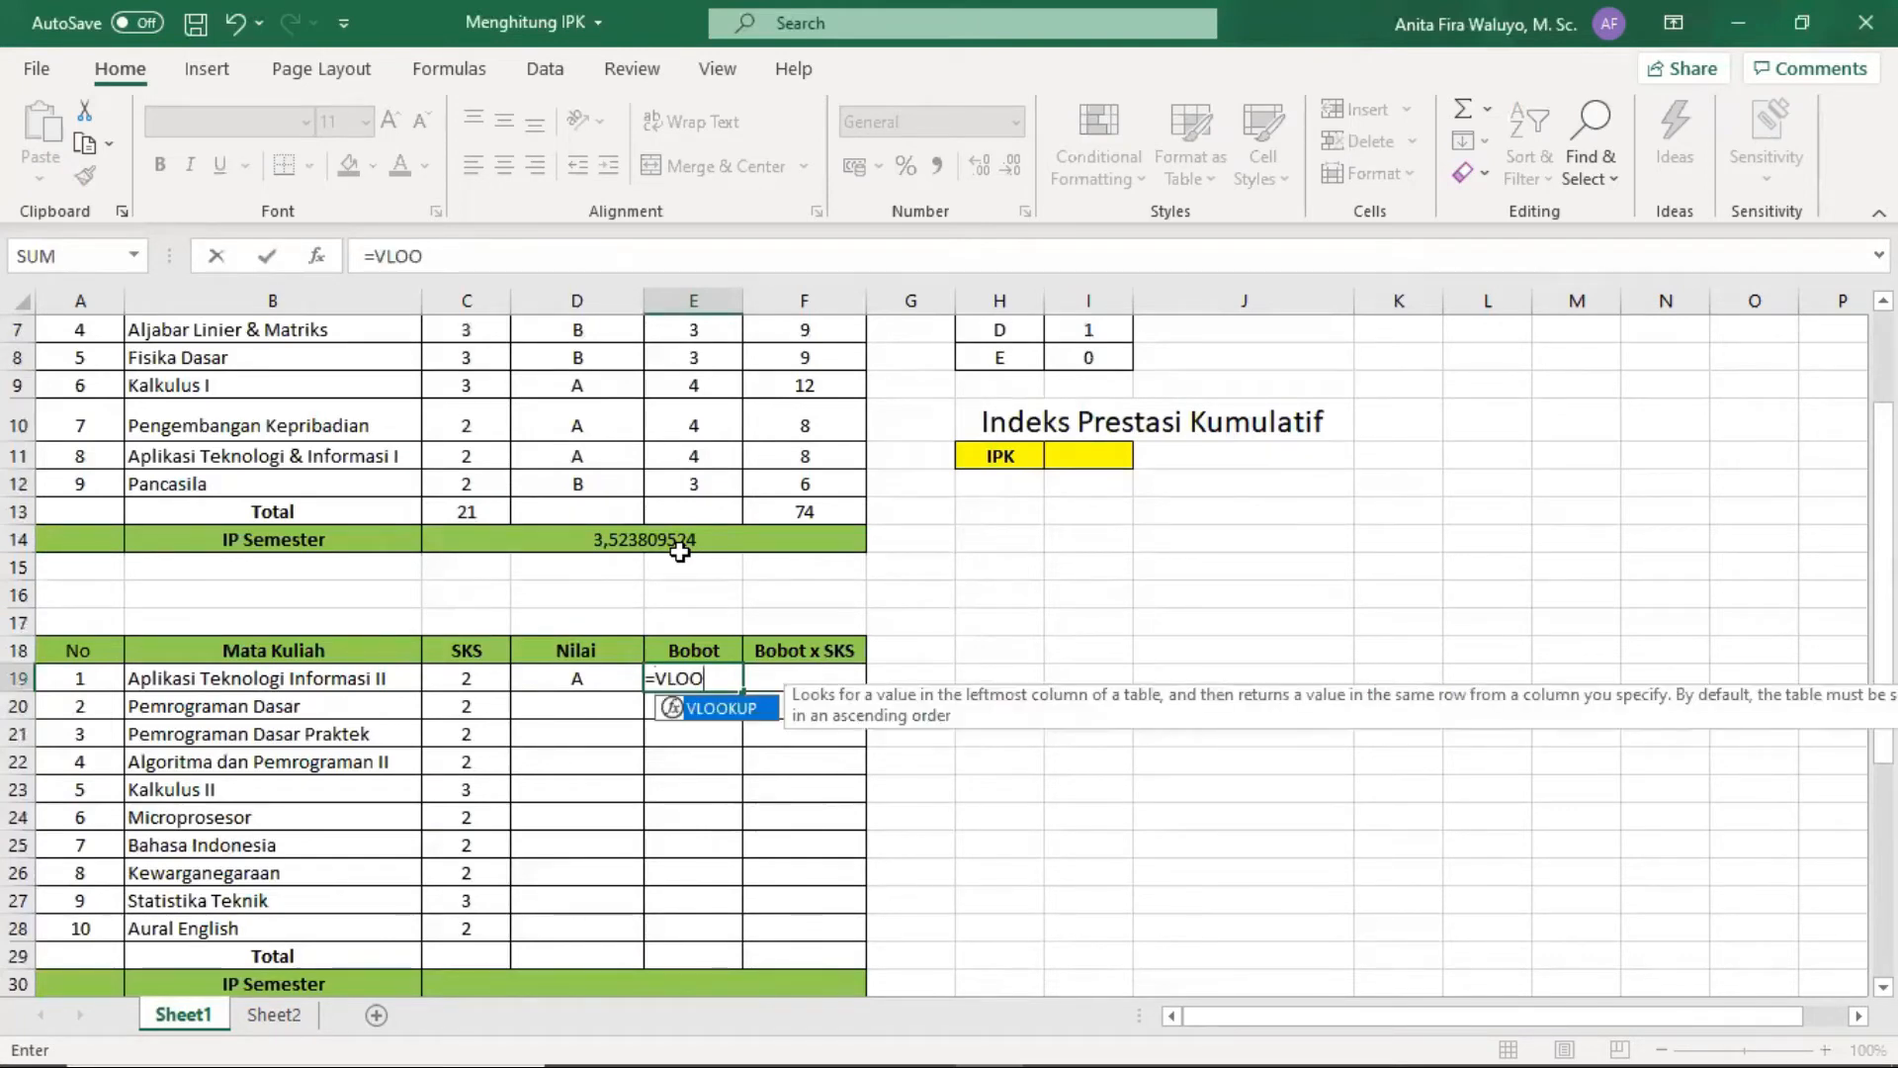
pyautogui.doubleClick(724, 709)
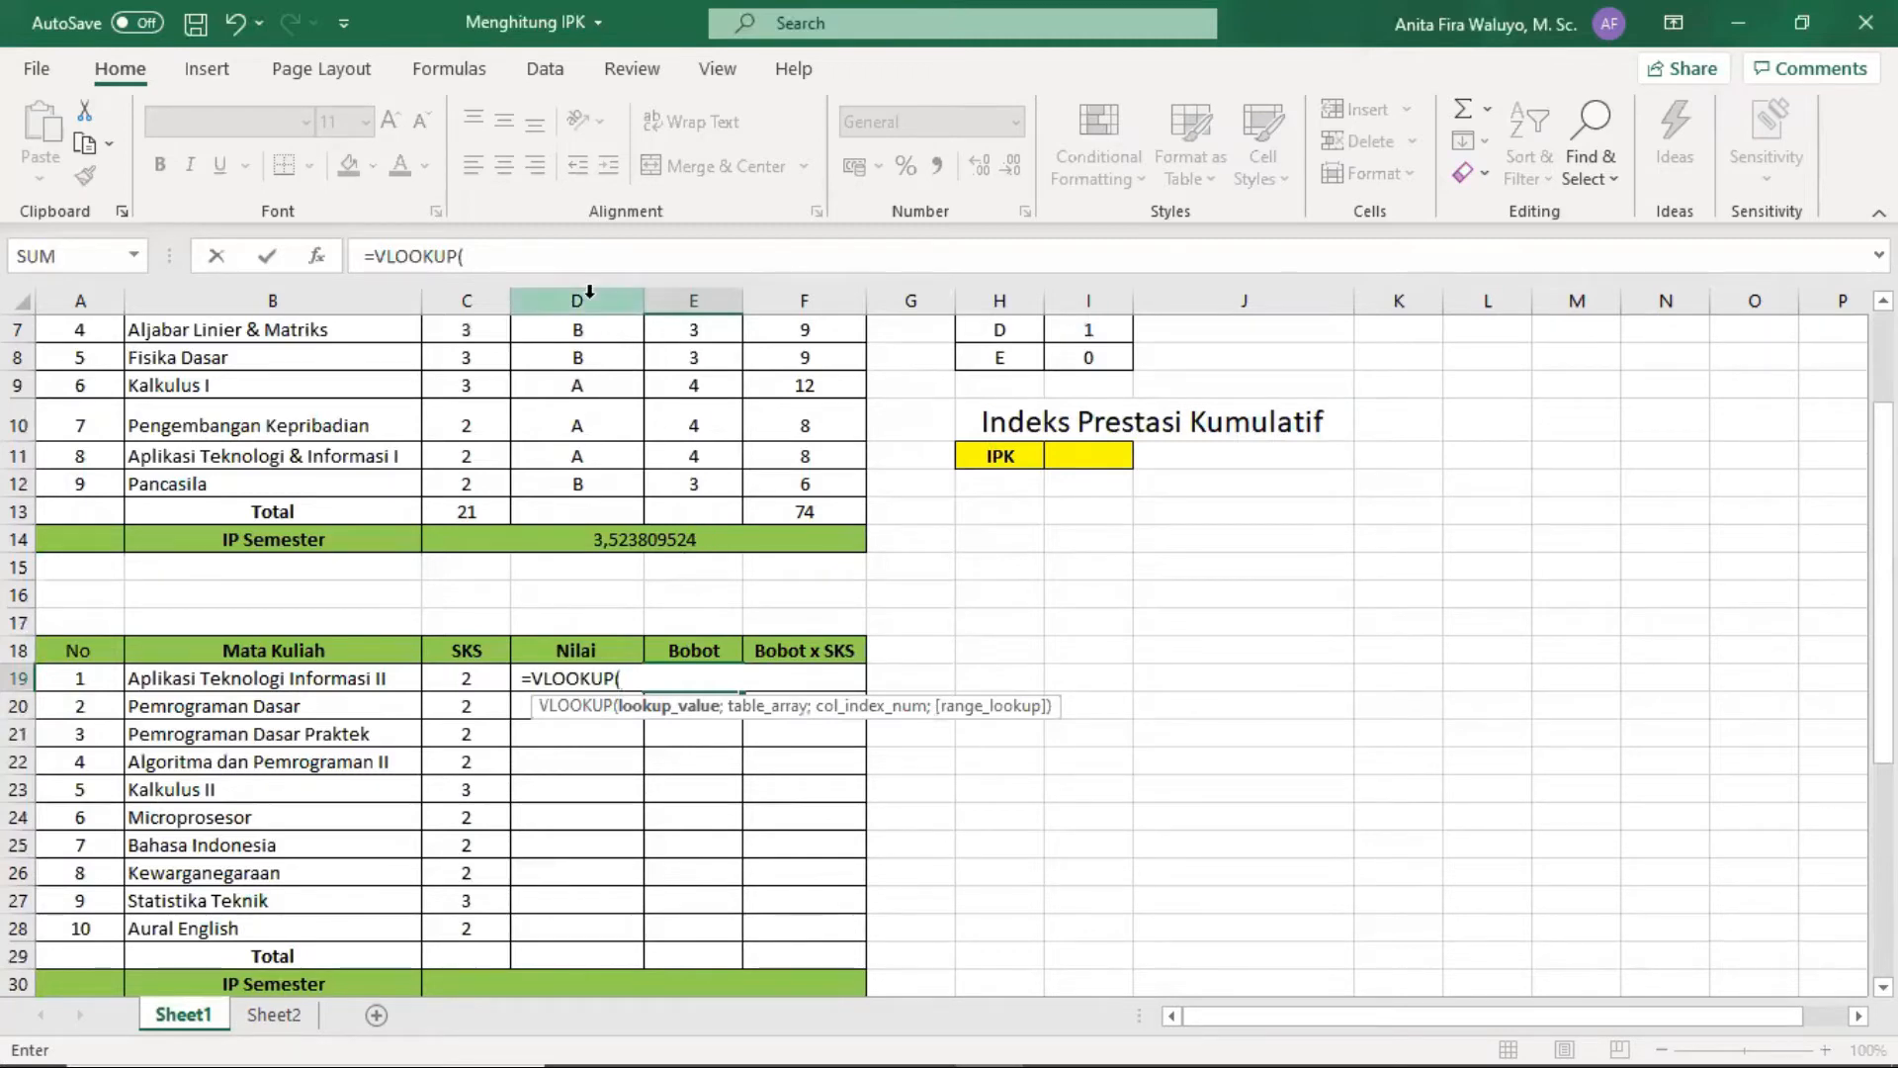
pyautogui.write('D')
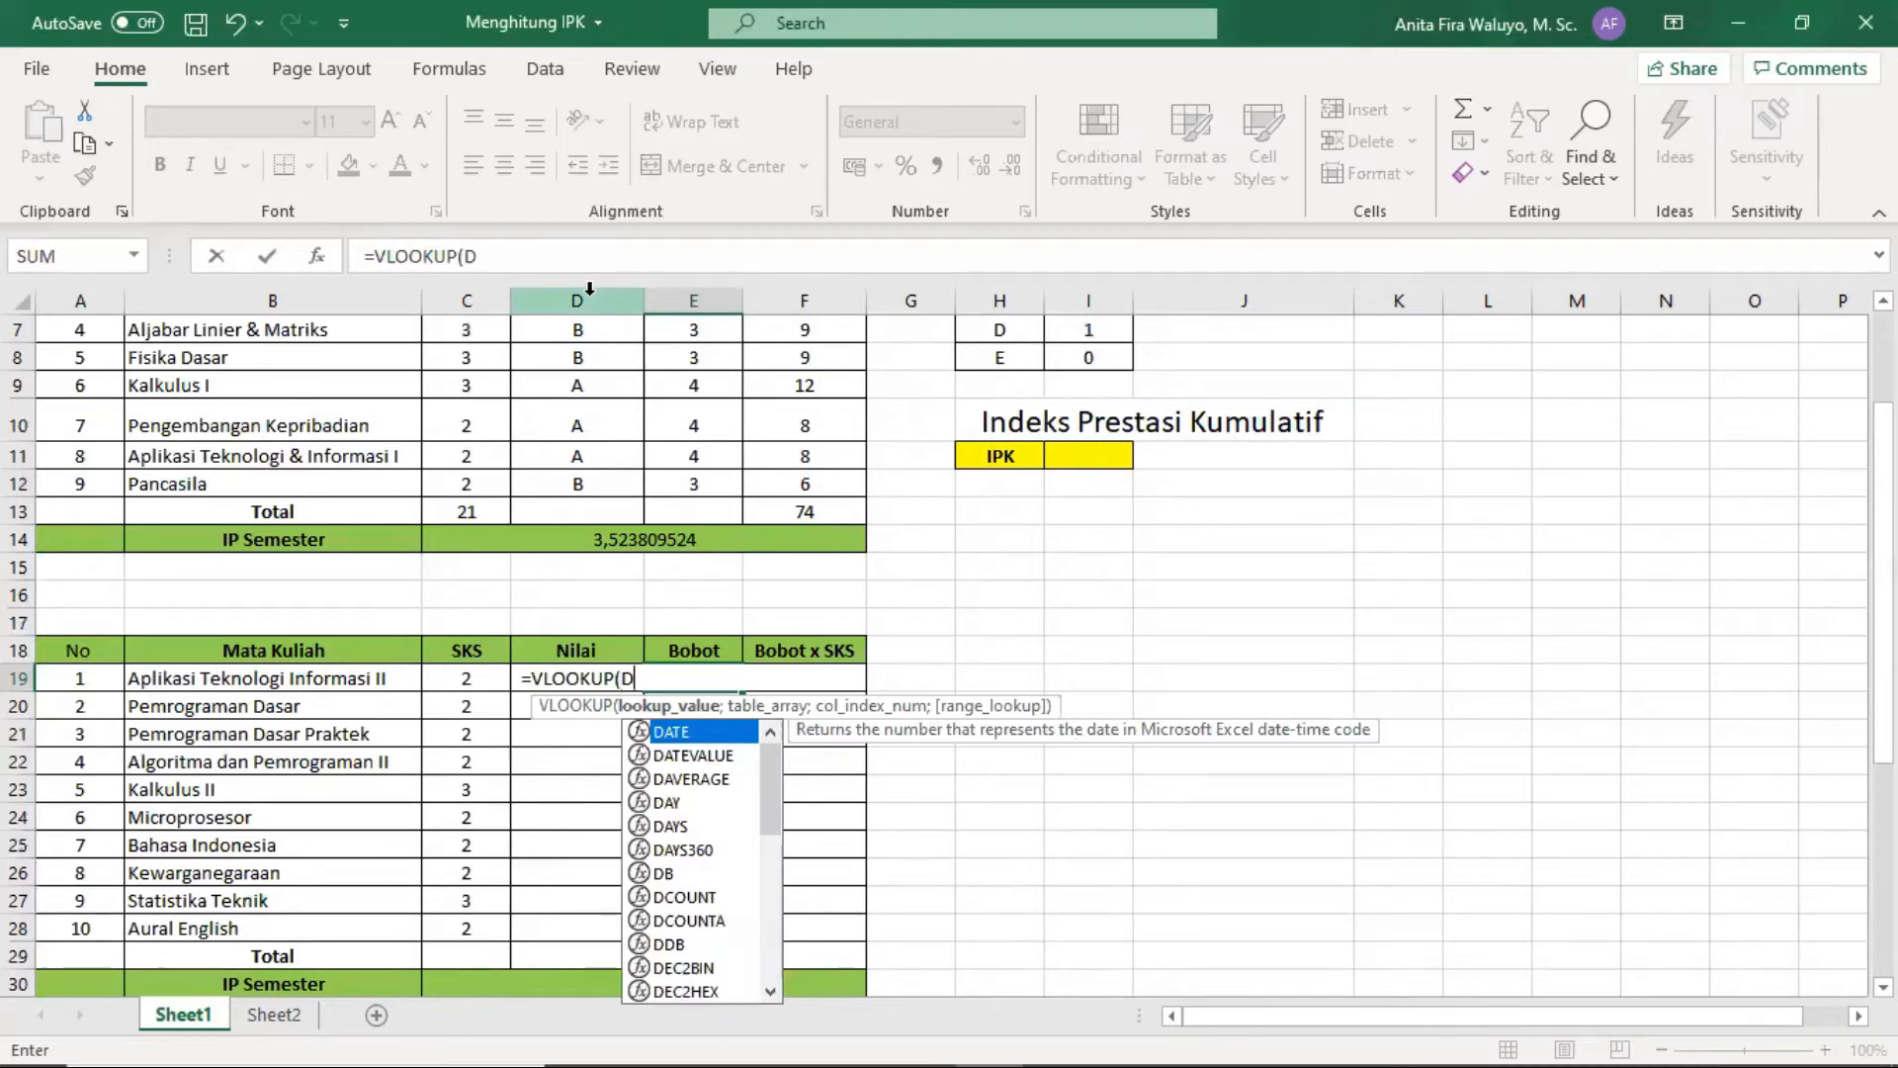
pyautogui.write('19')
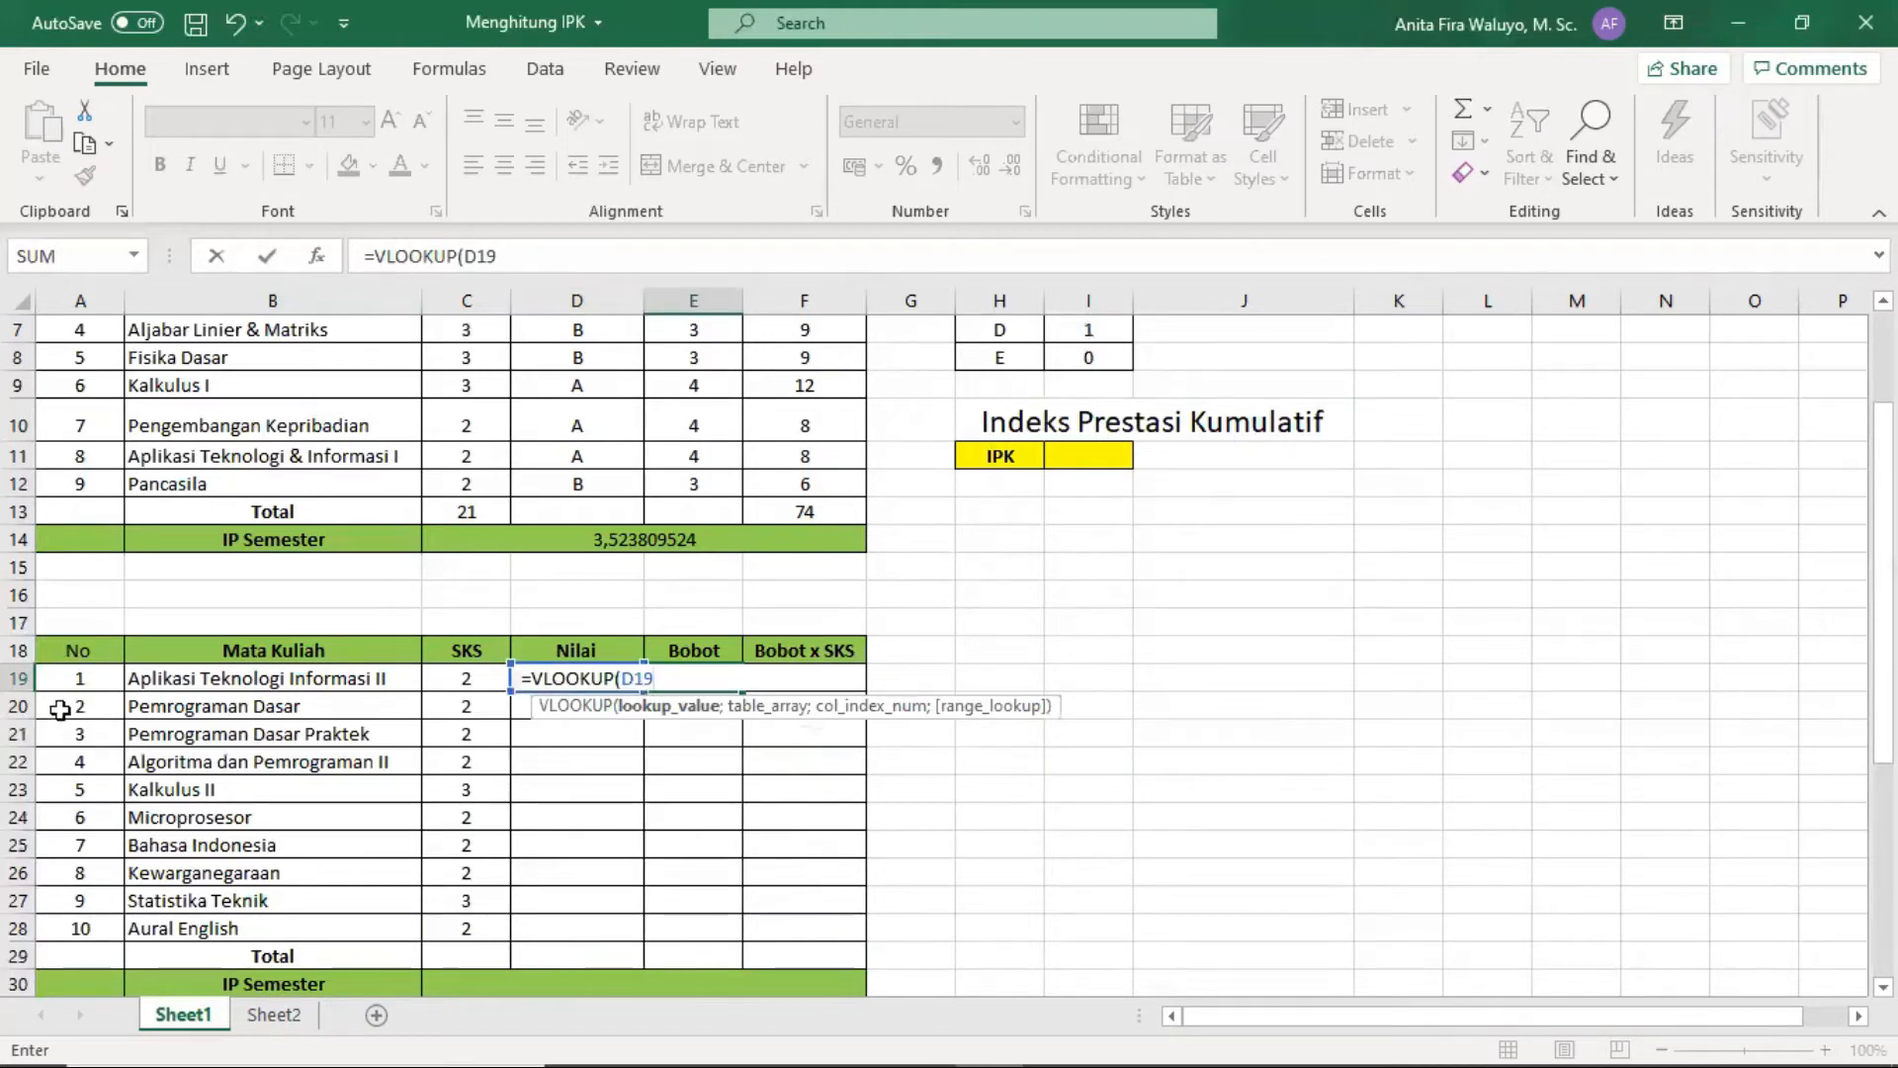
pyautogui.write(';')
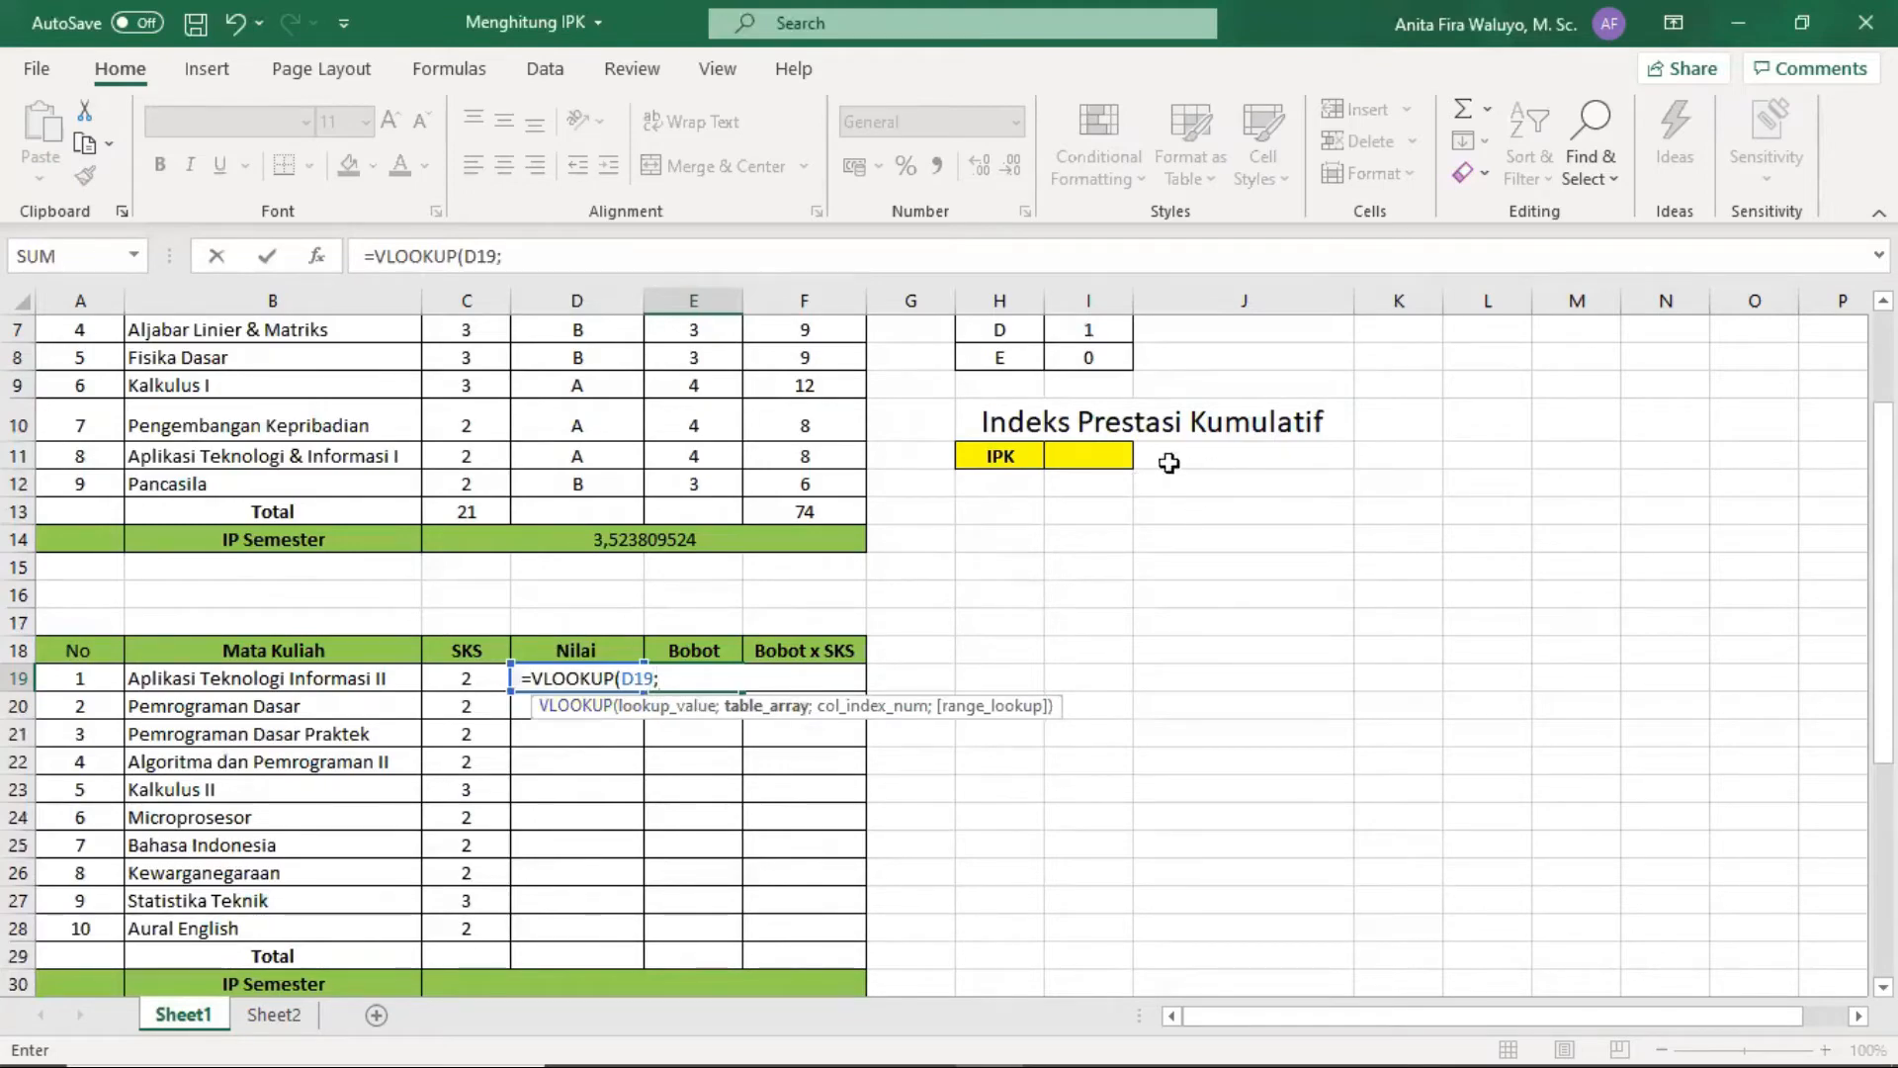
pyautogui.moveTo(1883, 632); pyautogui.dragTo(1884, 543)
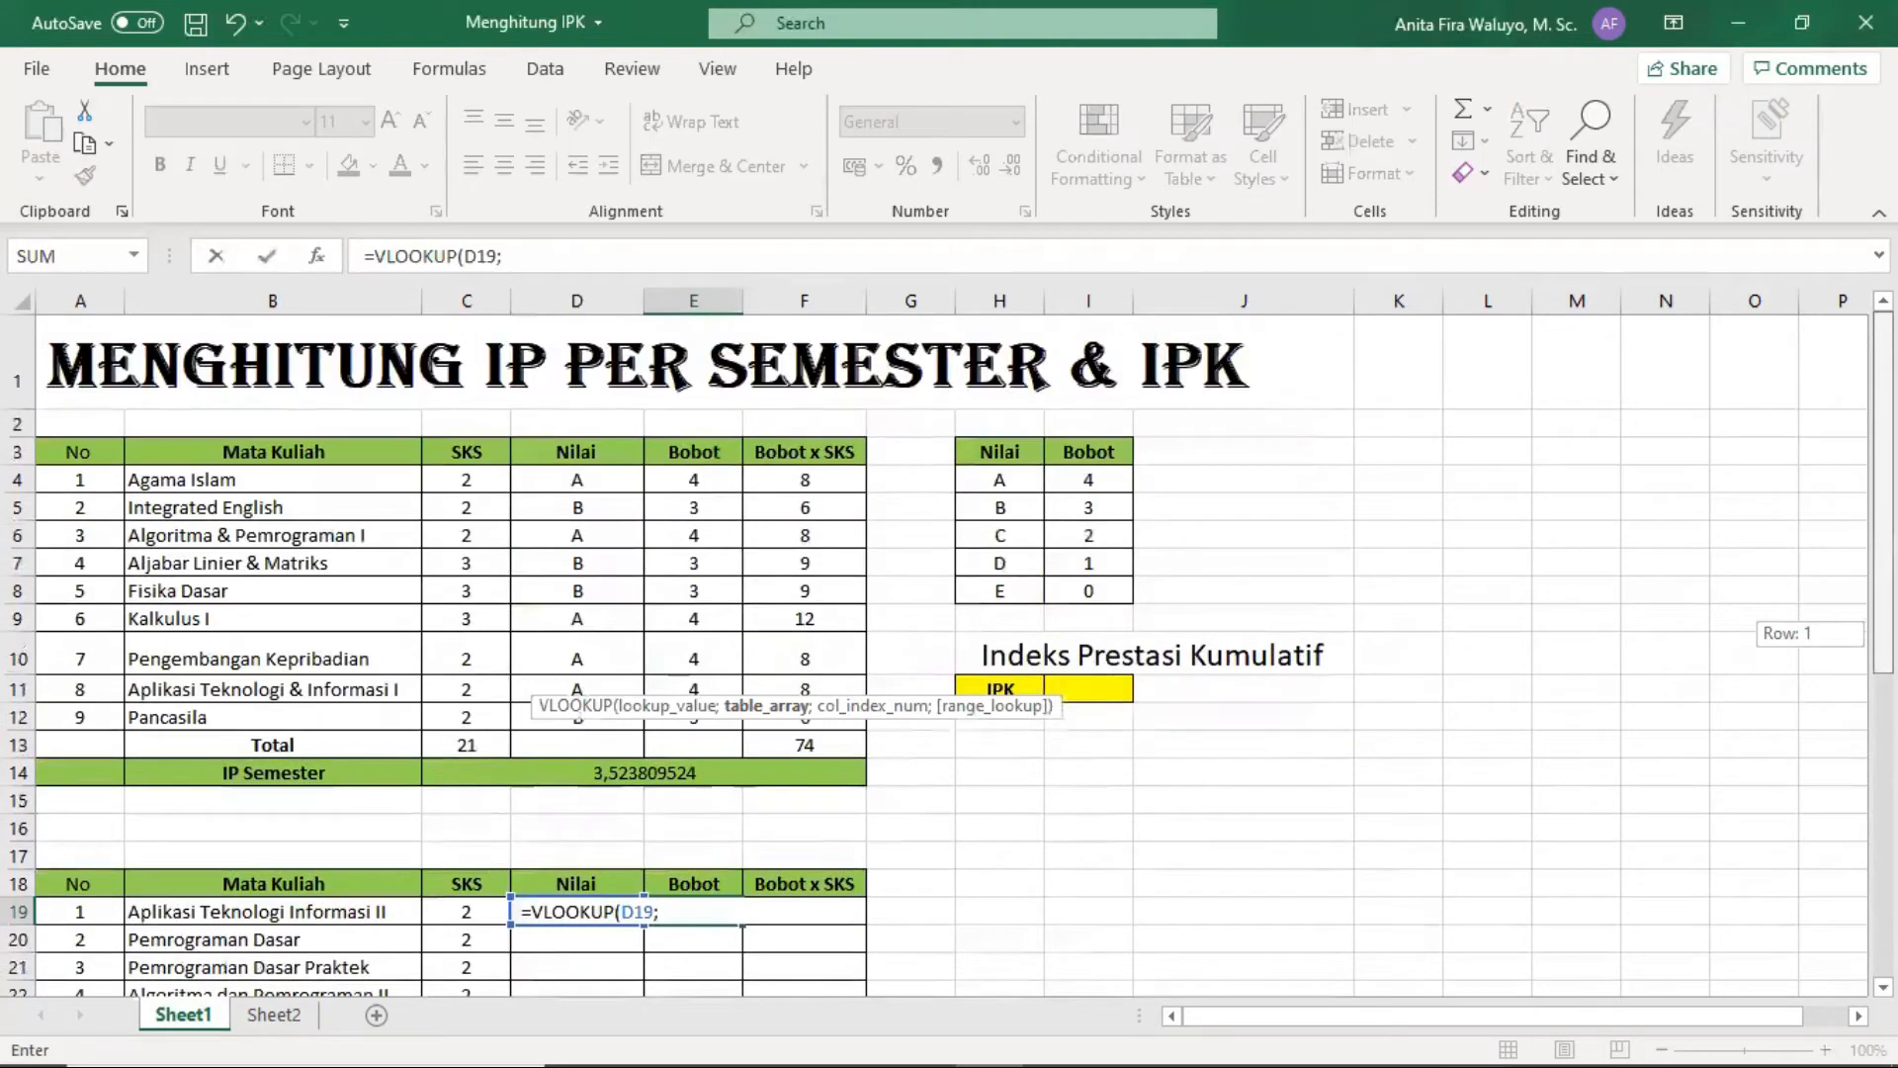
pyautogui.click(949, 477)
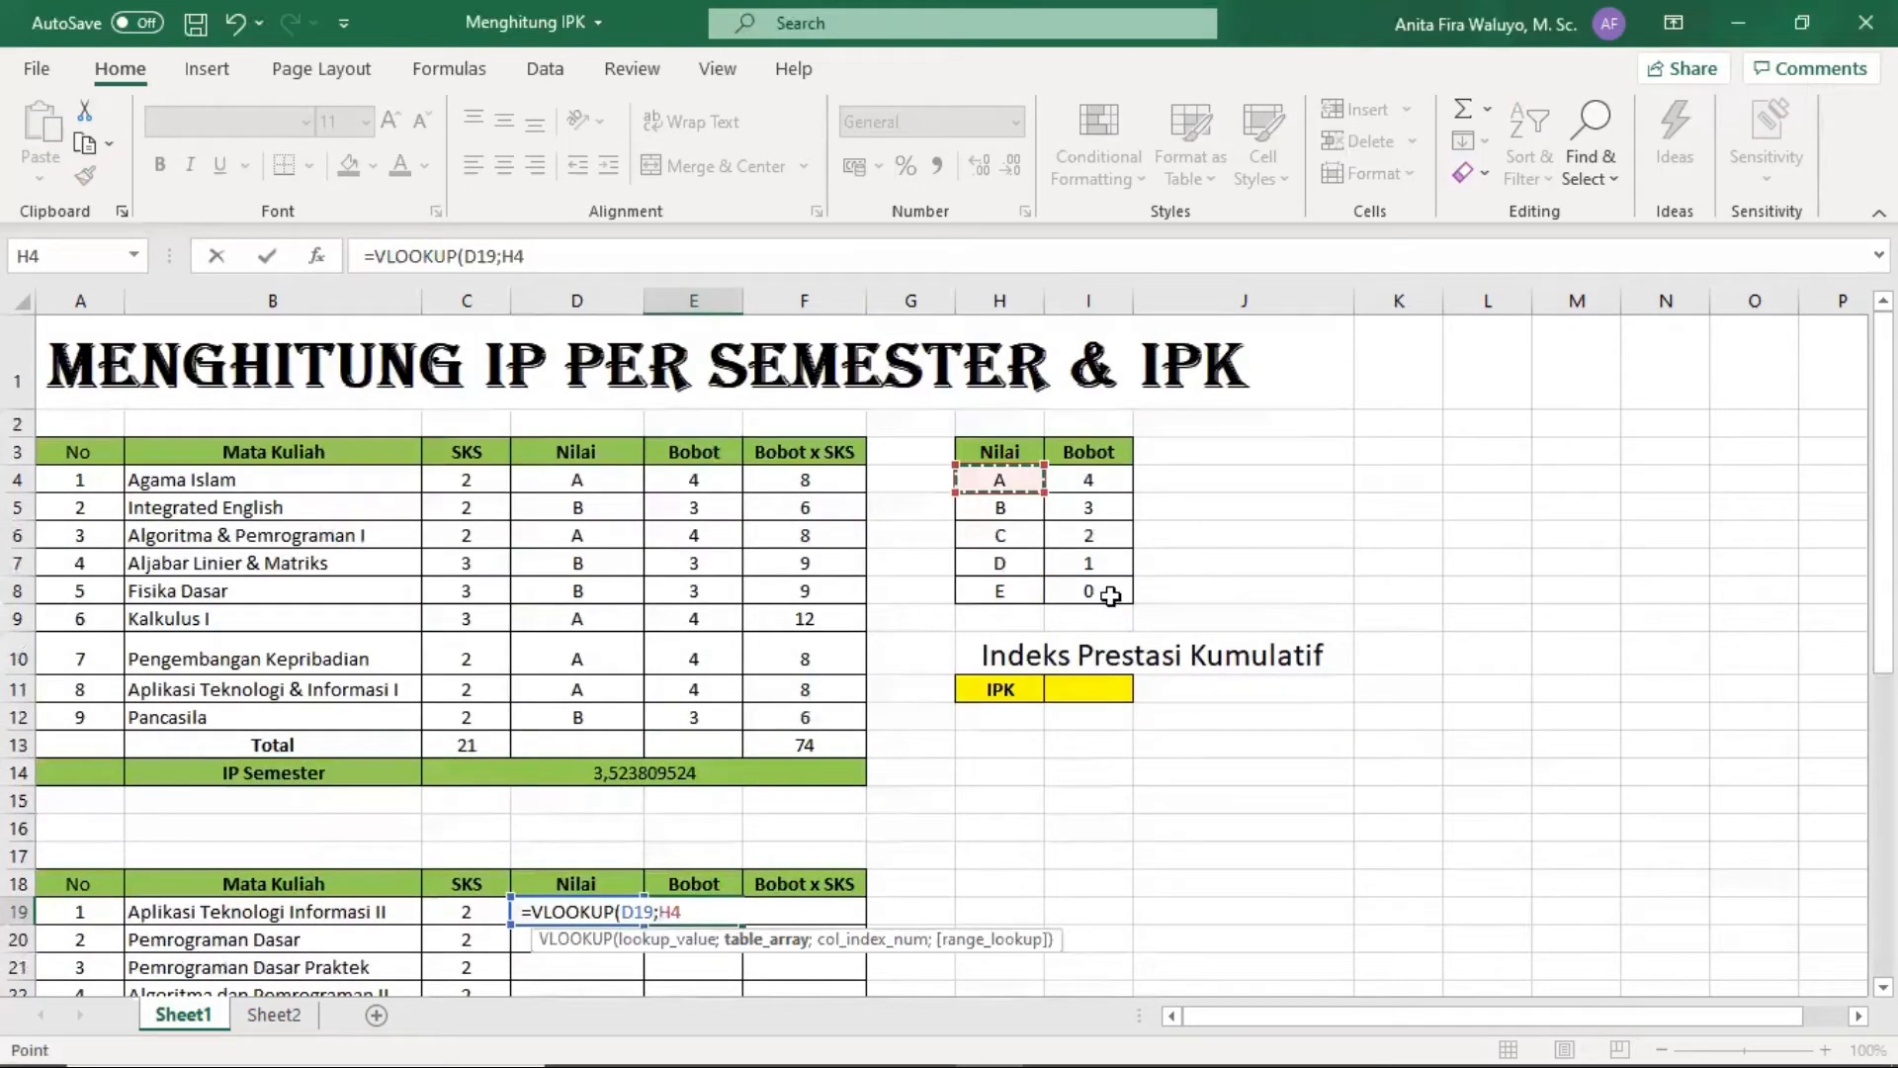
pyautogui.keyDown('shift'); pyautogui.click(1111, 595); pyautogui.keyUp('shift')
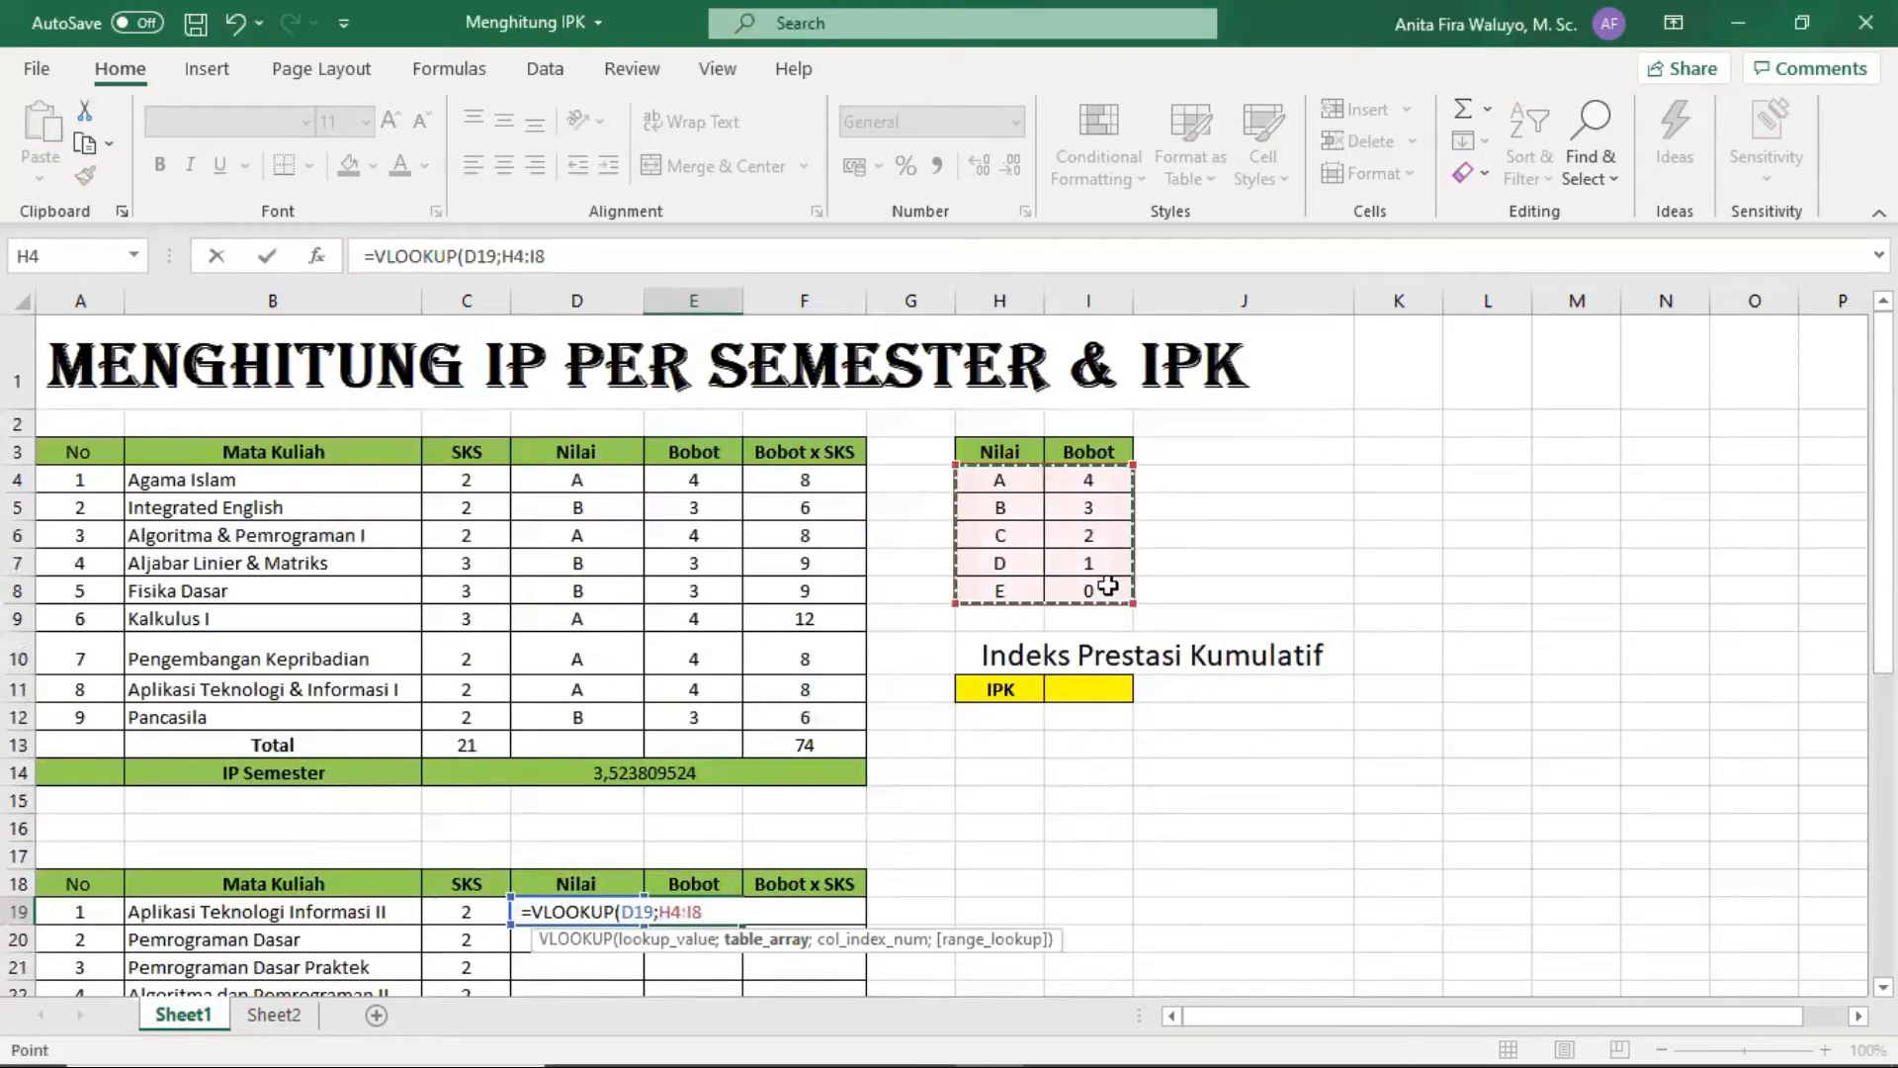
pyautogui.write(';')
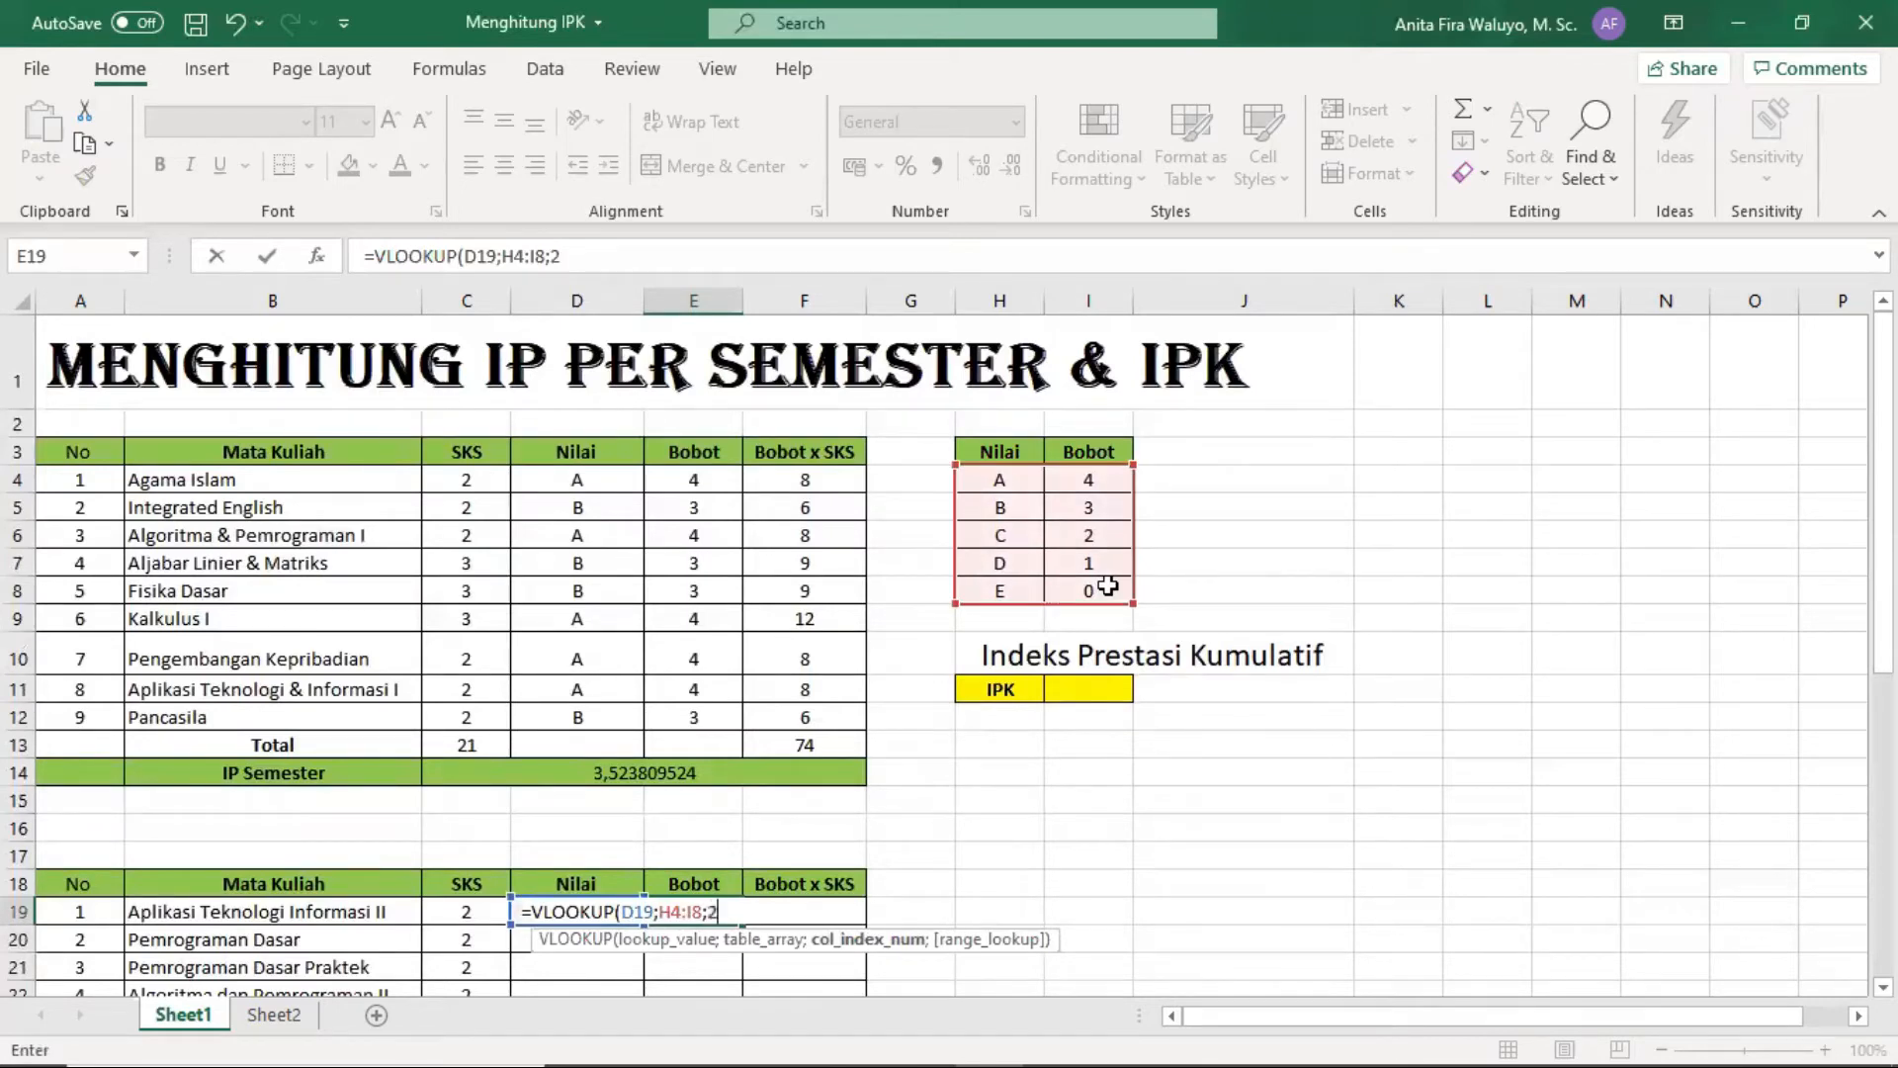
pyautogui.write('2;FALSE')
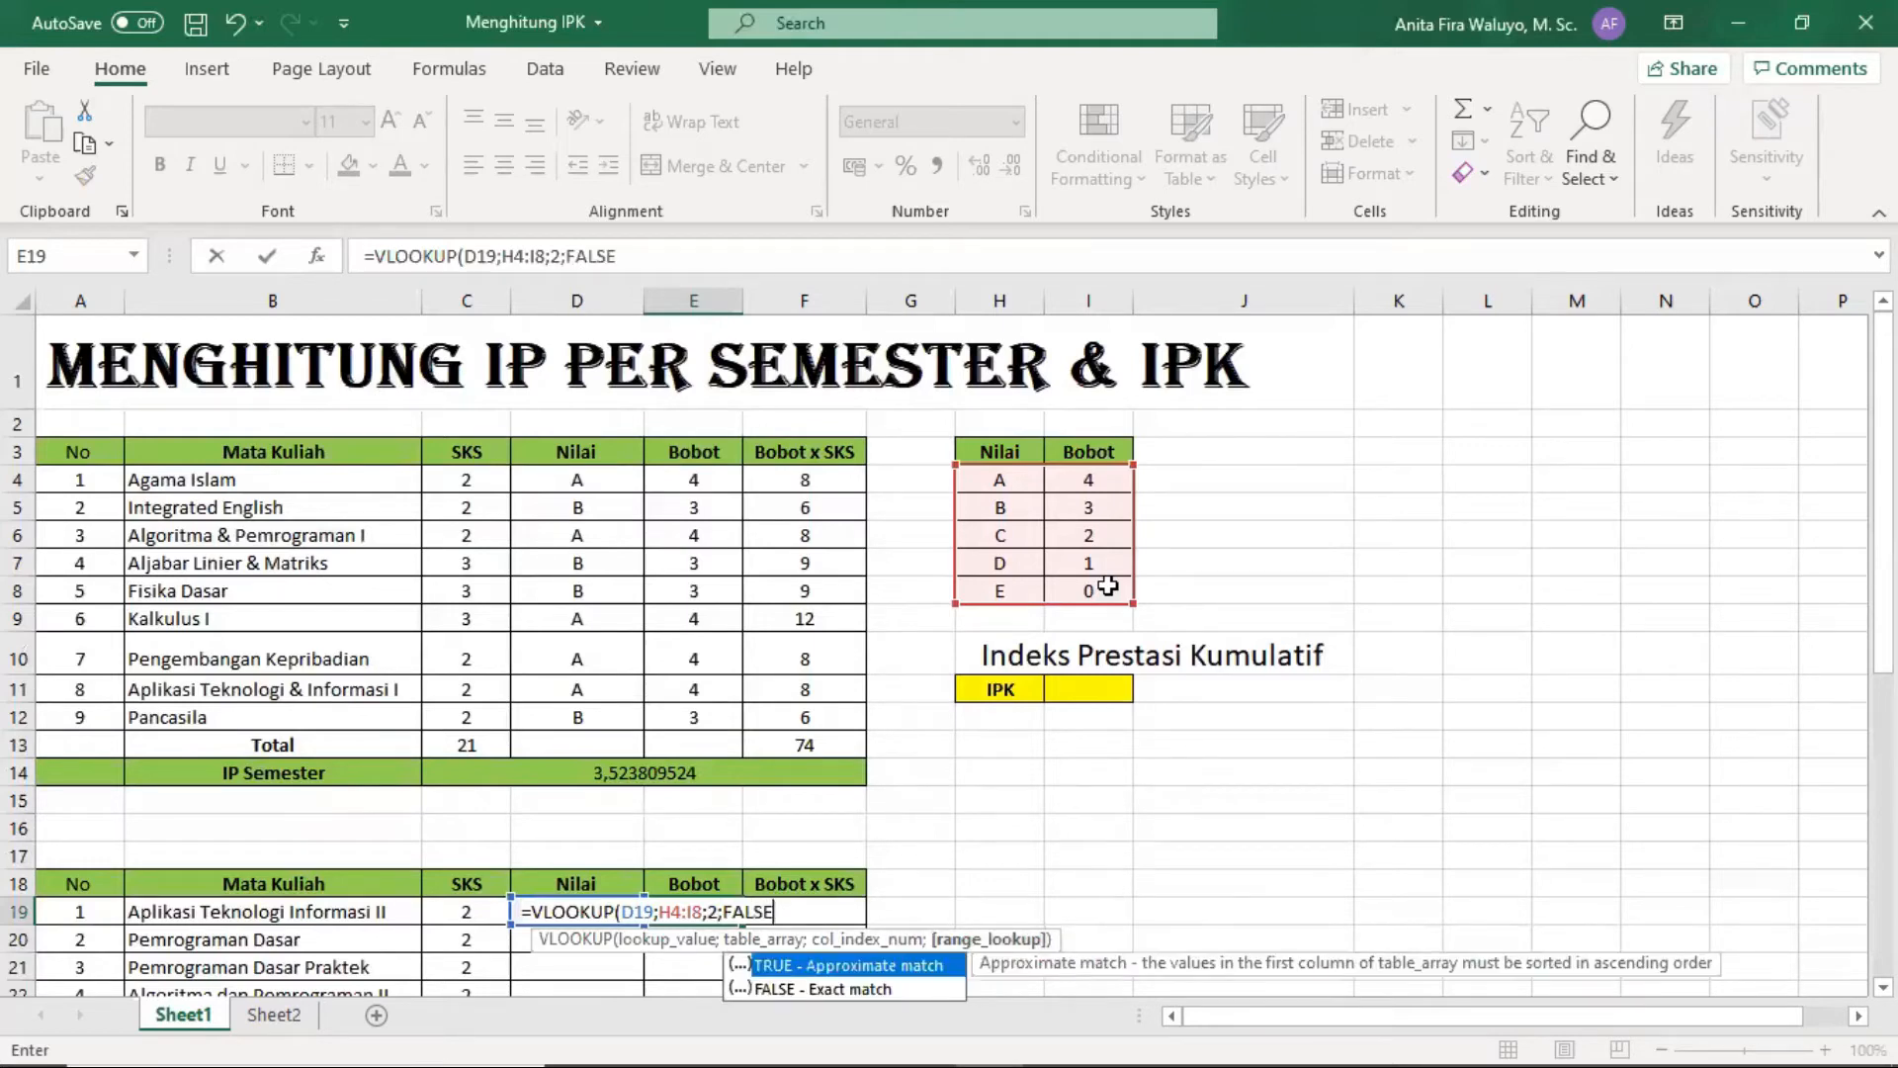
pyautogui.press('Return')
# Calculate Bobot x SKS for Aplikasi Teknologi Informasi II in F19 with the formula =C19*E19.
pyautogui.scroll(-7, 626, 831)
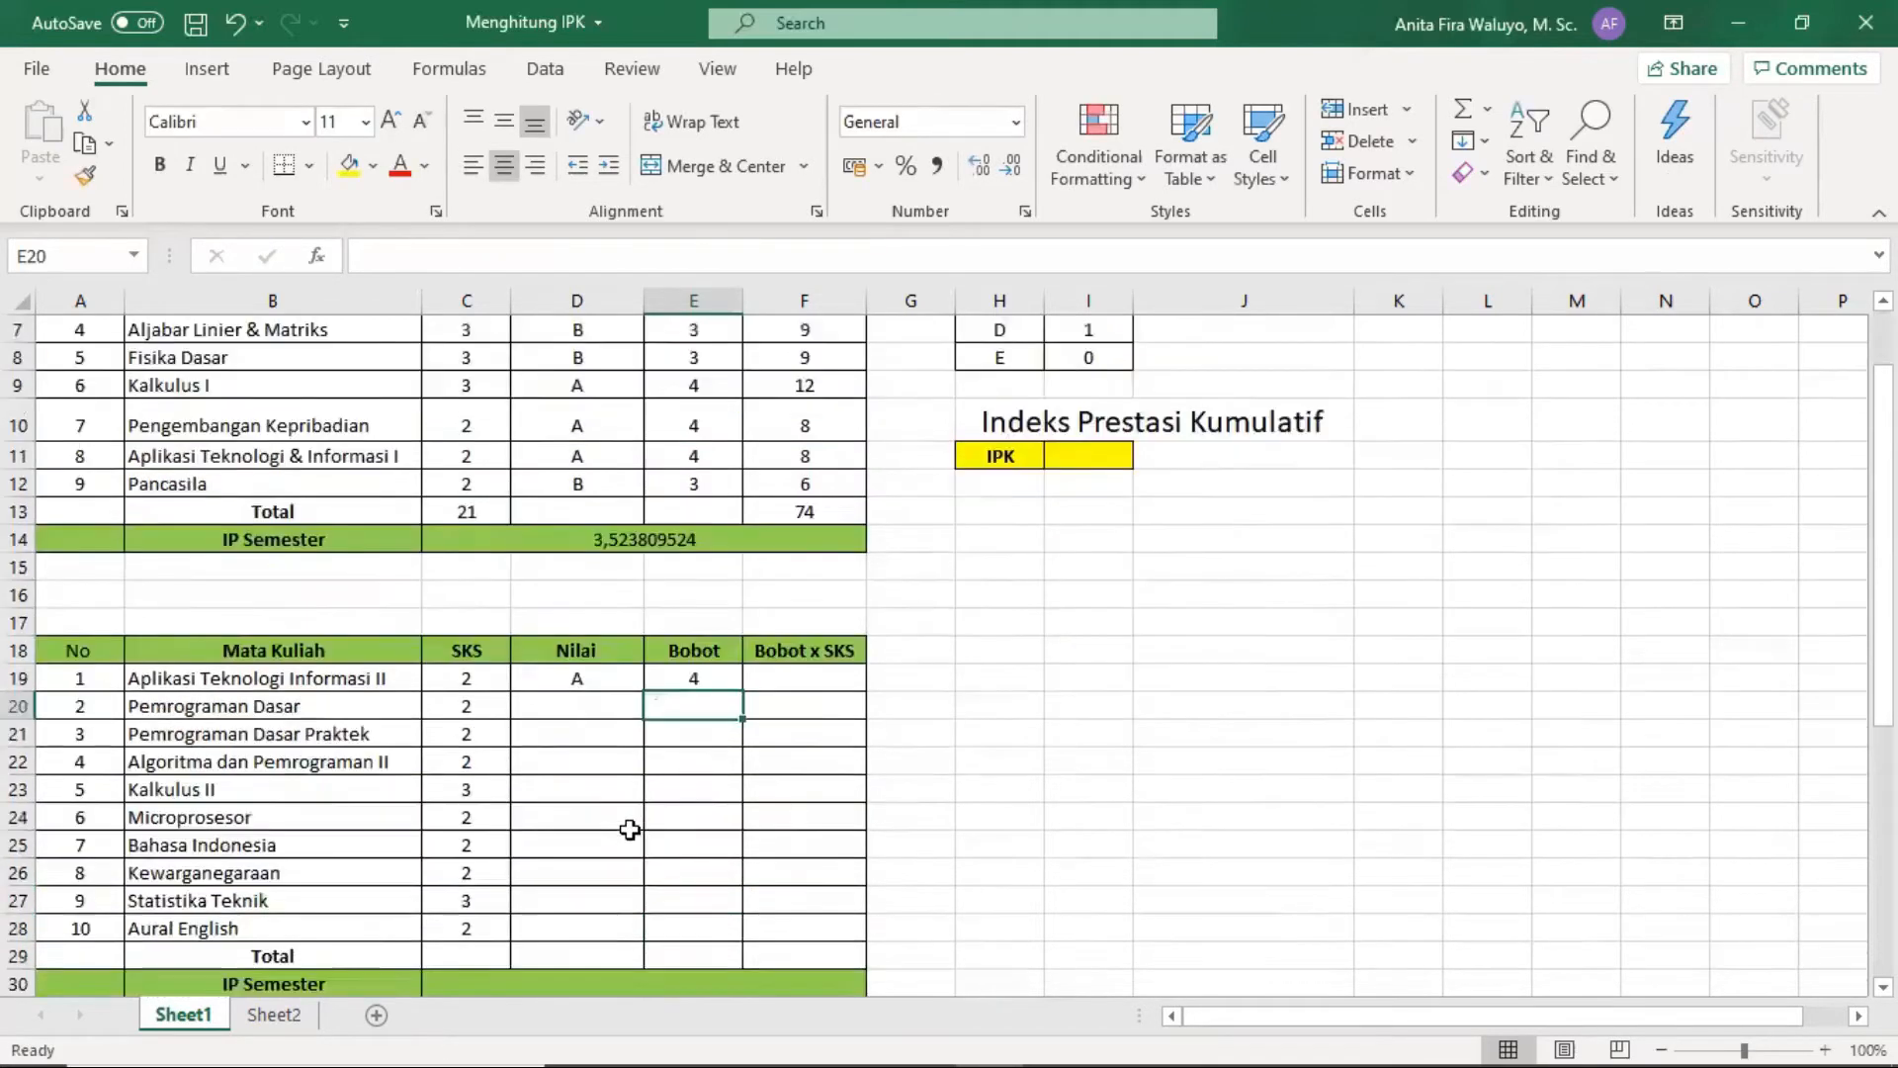
pyautogui.scroll(4, 785, 672)
pyautogui.click(825, 599)
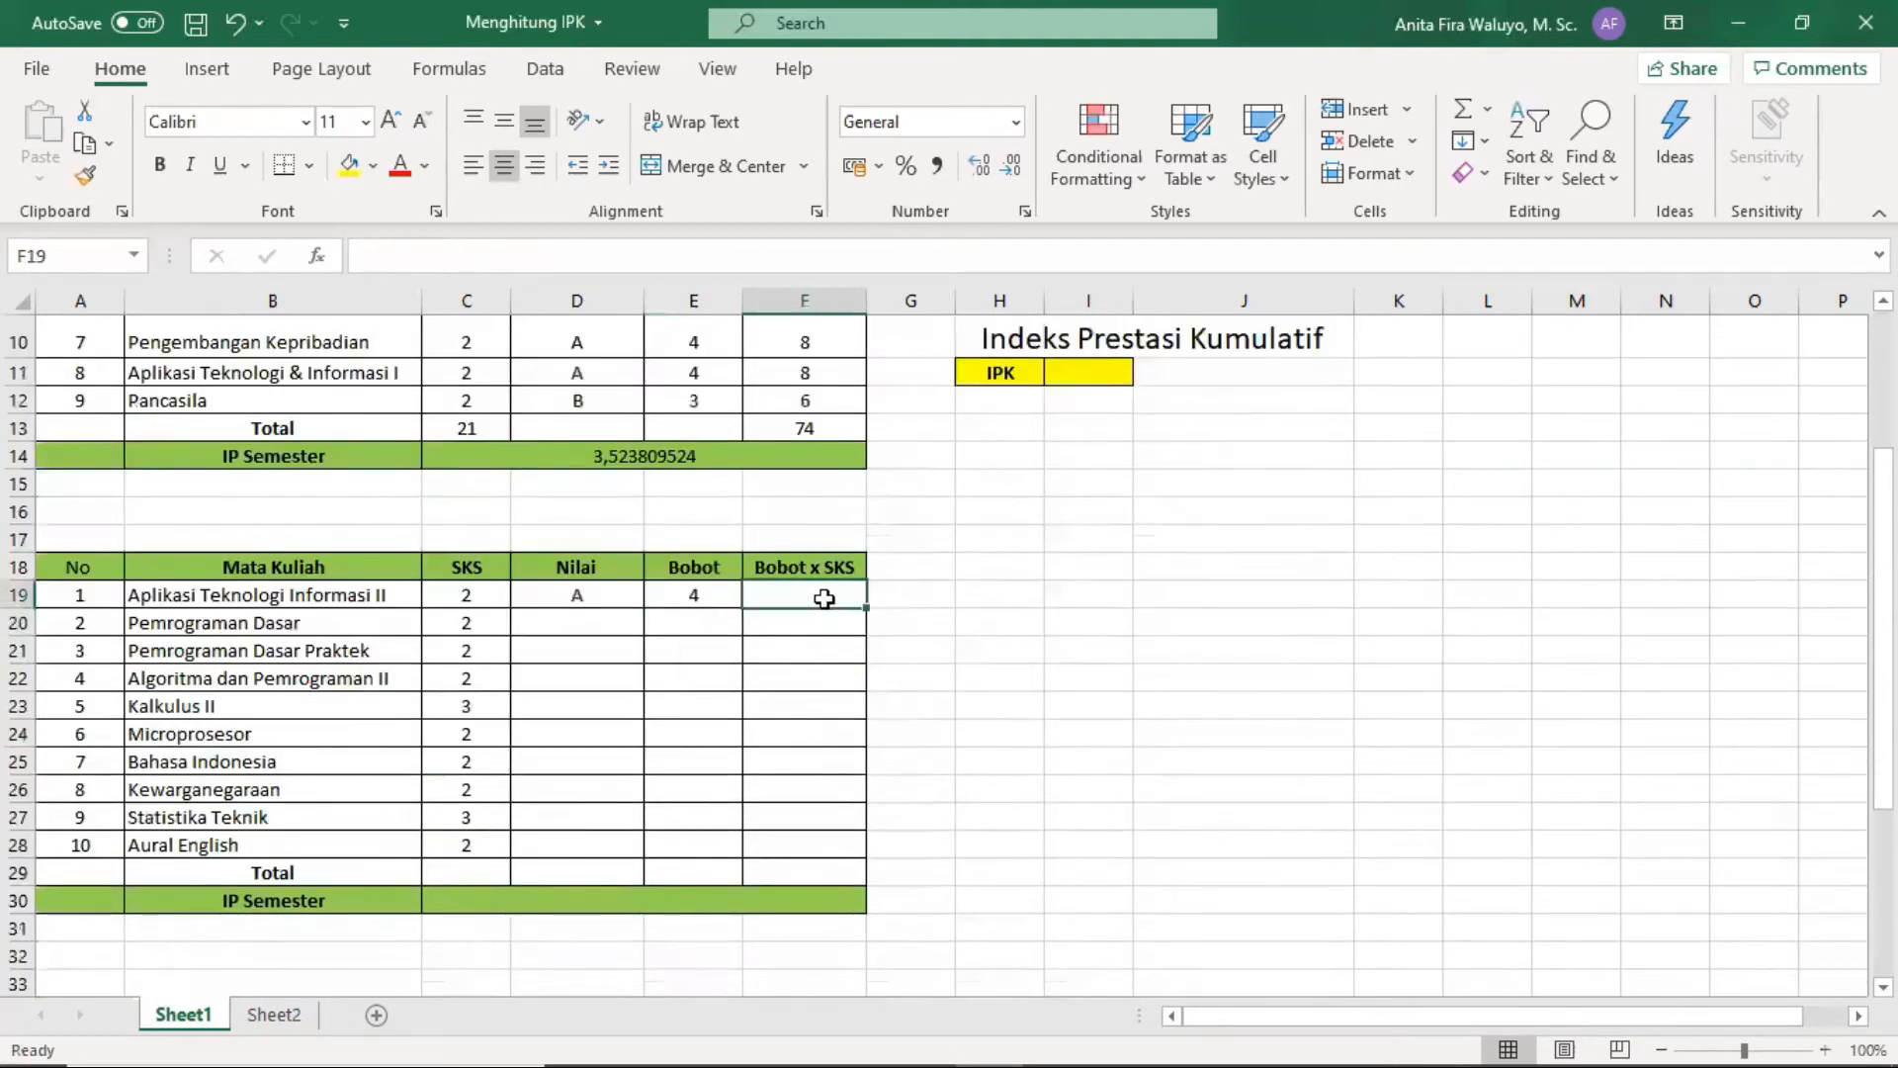
pyautogui.write('=')
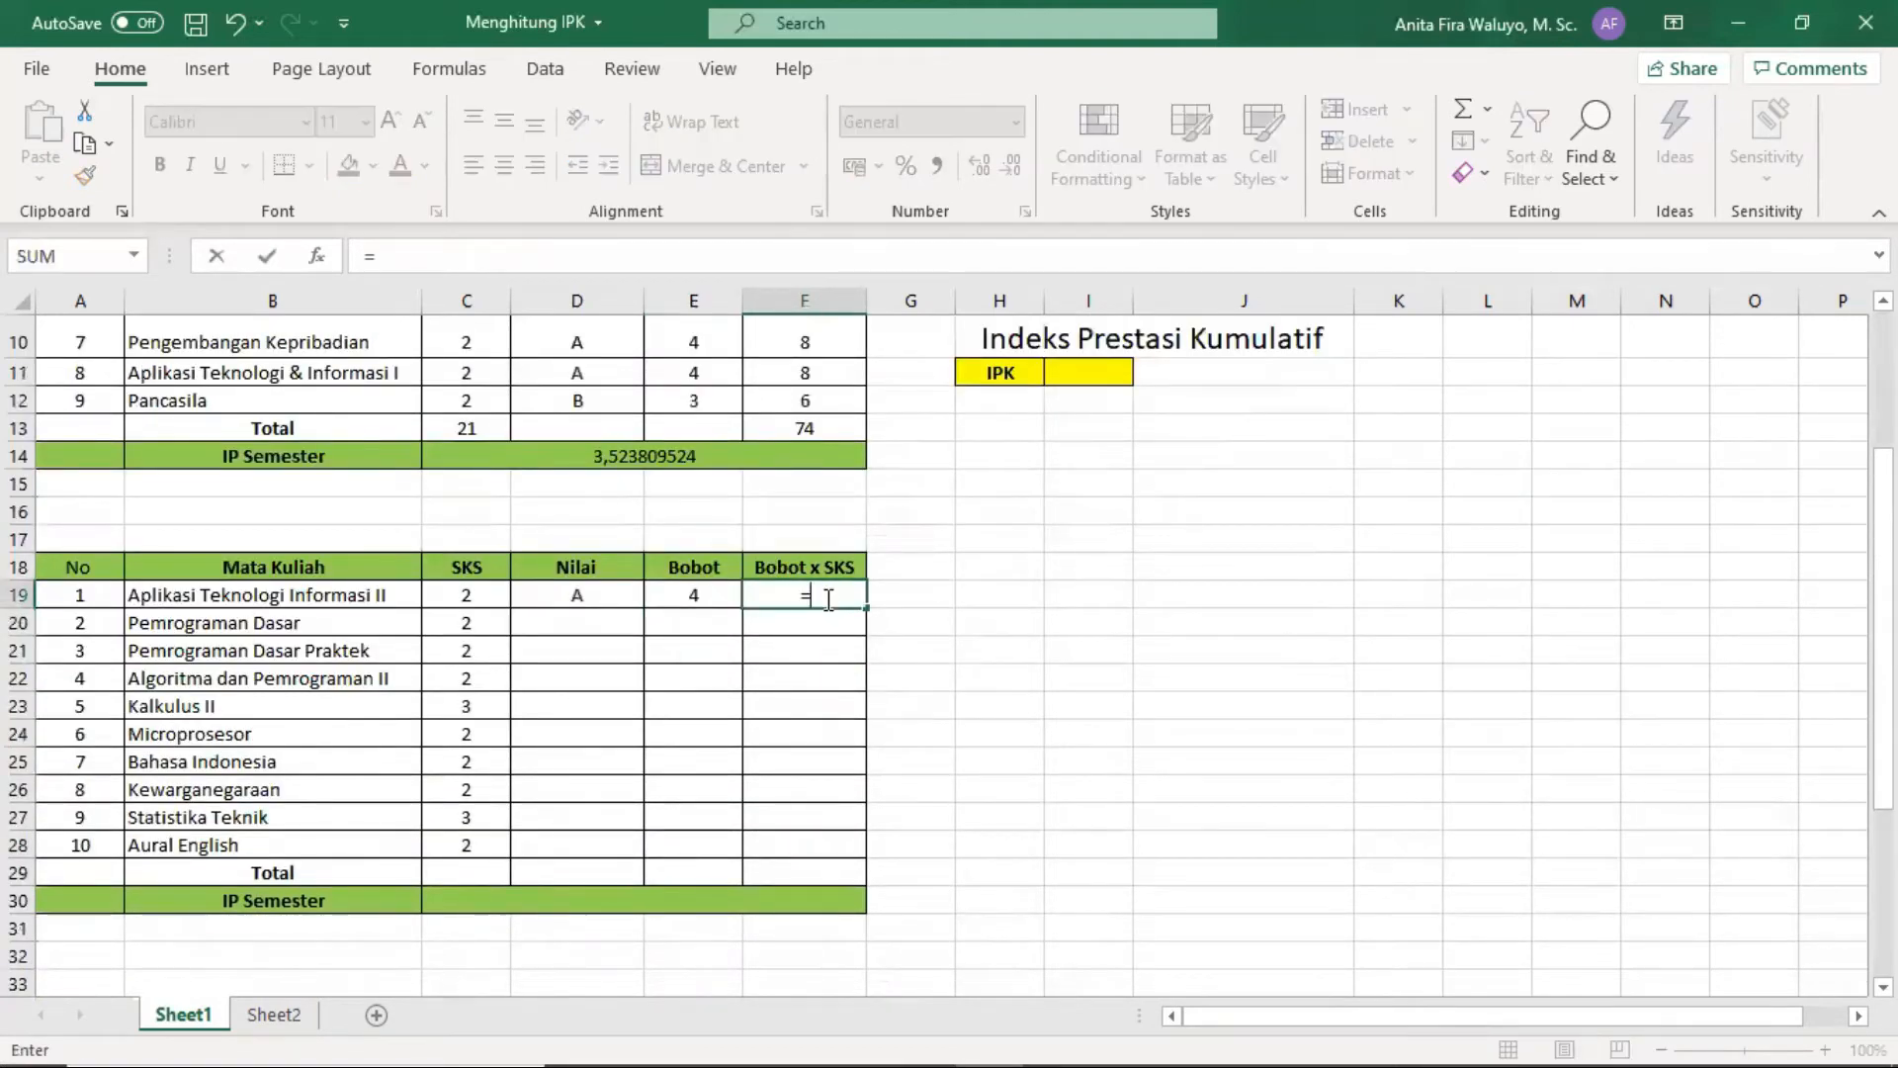
pyautogui.click(496, 597)
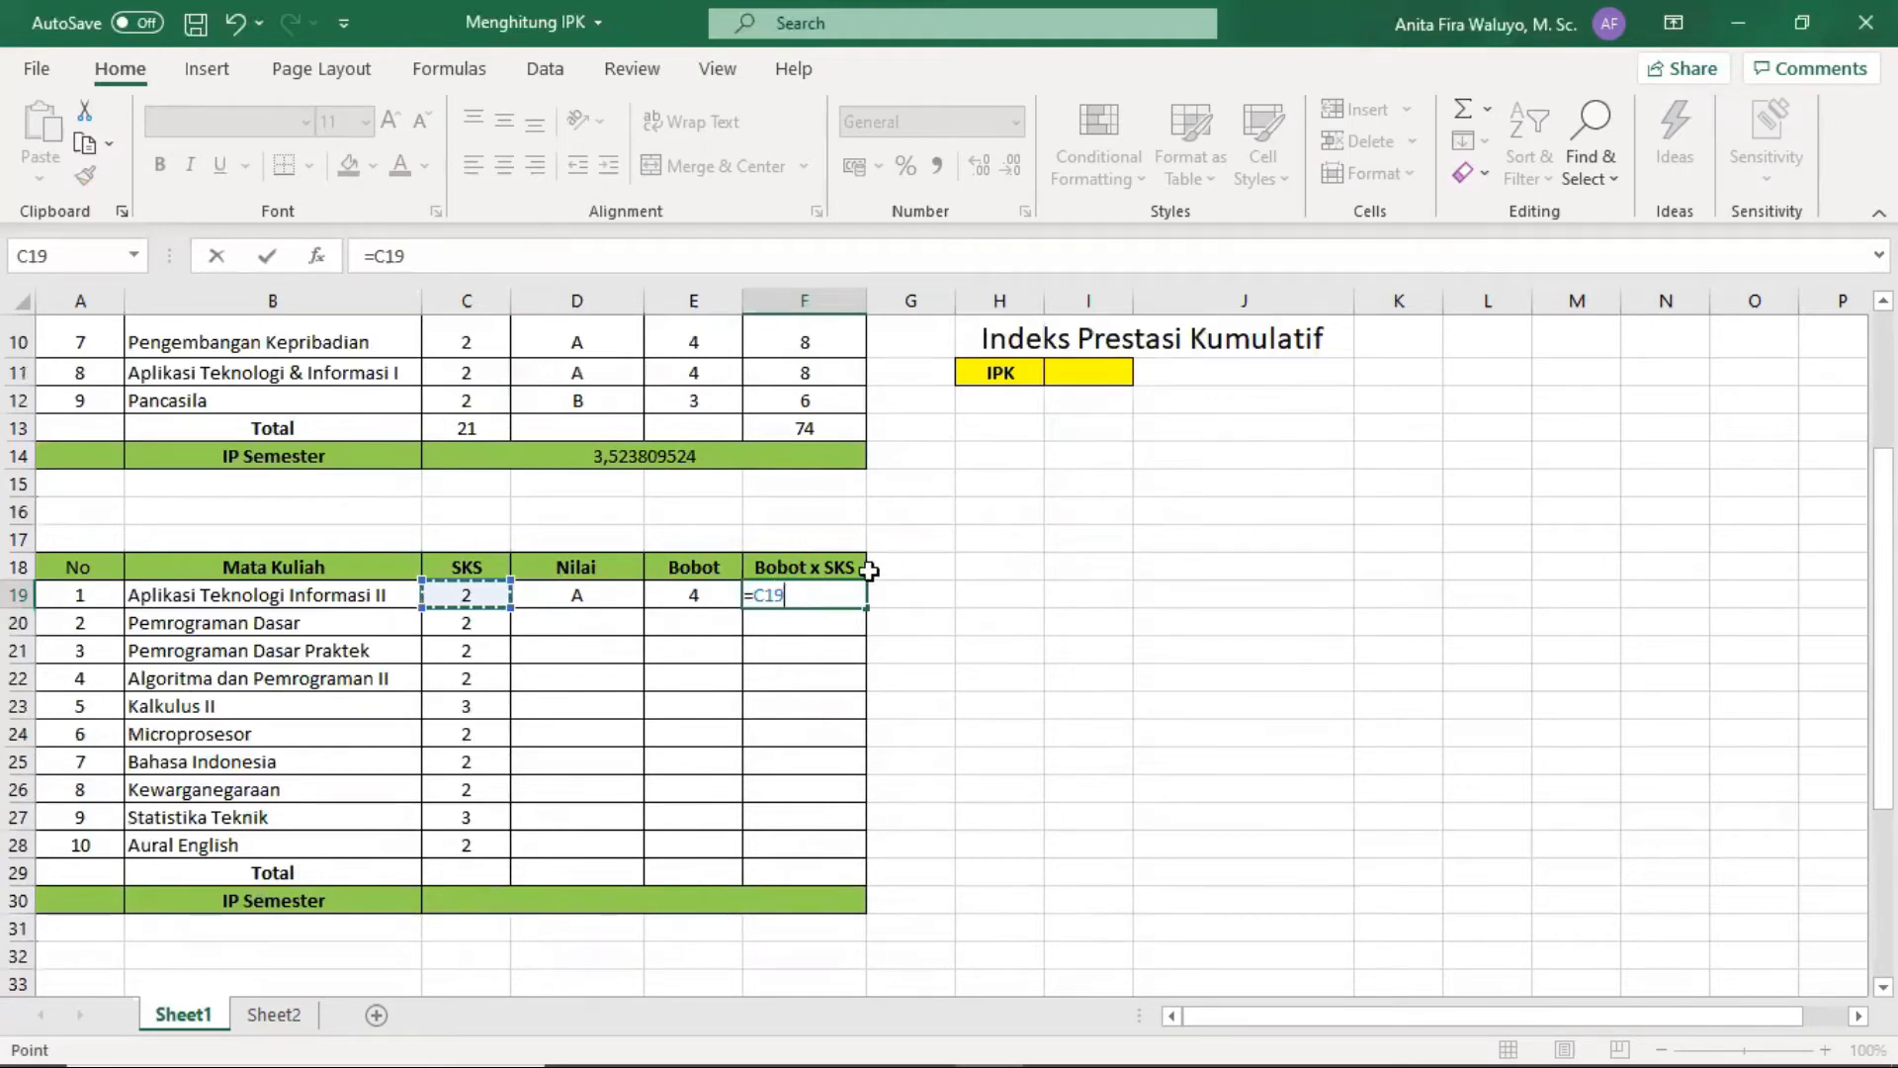
pyautogui.write('*')
pyautogui.click(685, 594)
pyautogui.press('Return')
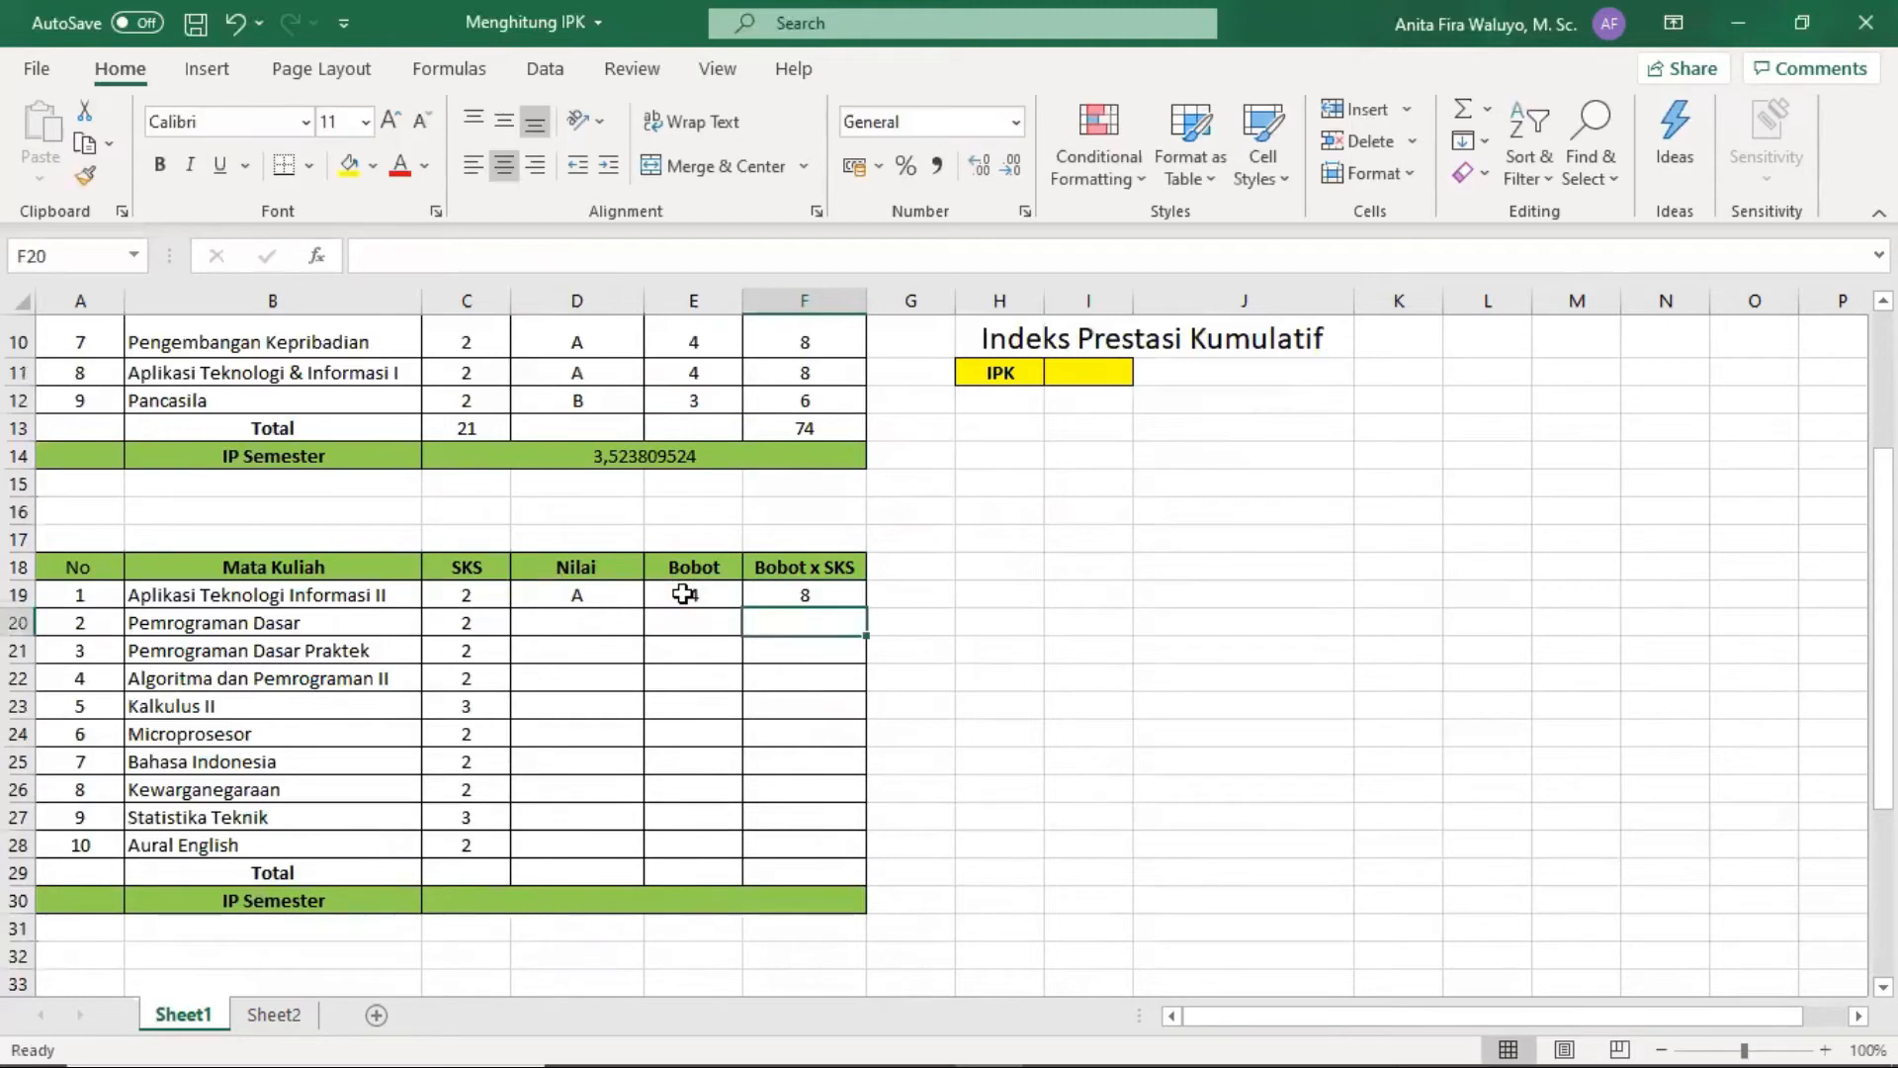
# Fill the Bobot formula in E19 and the Bobot x SKS formula in F19 down to row 28.
pyautogui.click(623, 618)
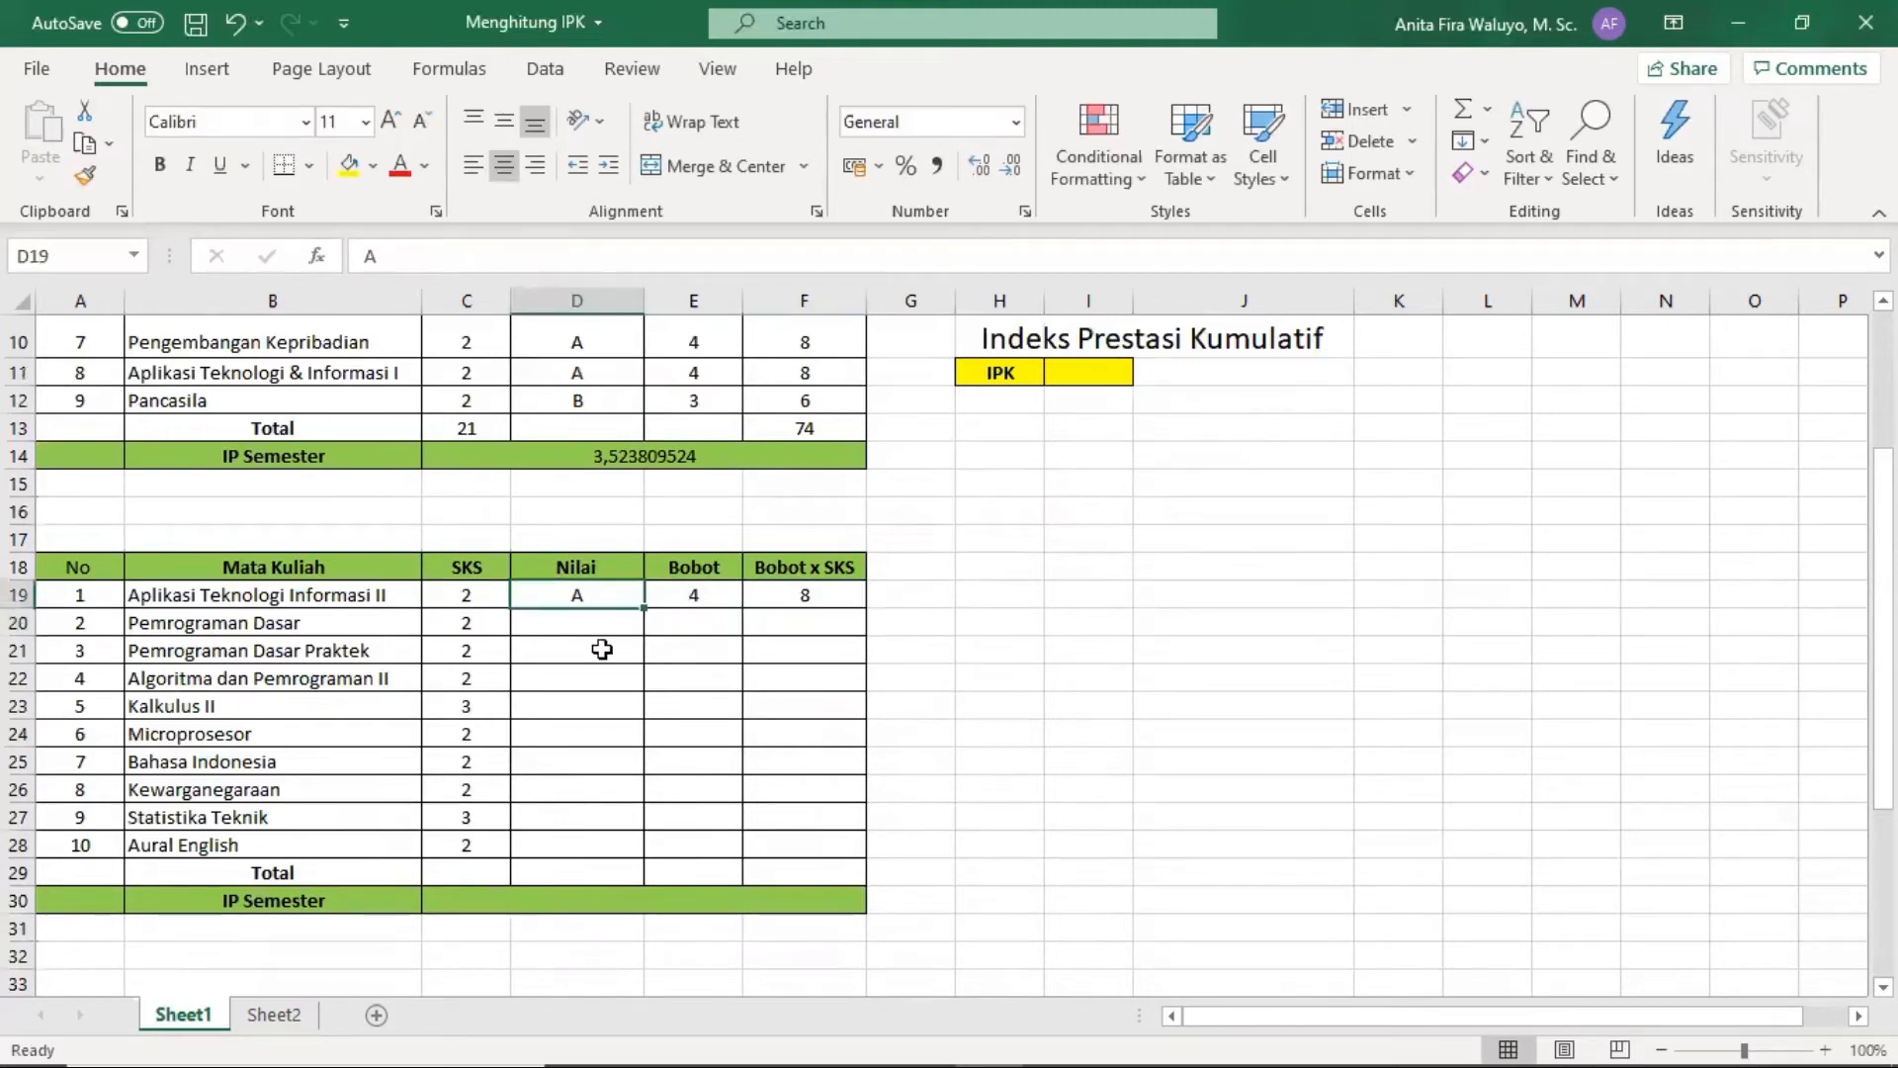
pyautogui.click(713, 598)
pyautogui.moveTo(739, 608); pyautogui.dragTo(742, 850)
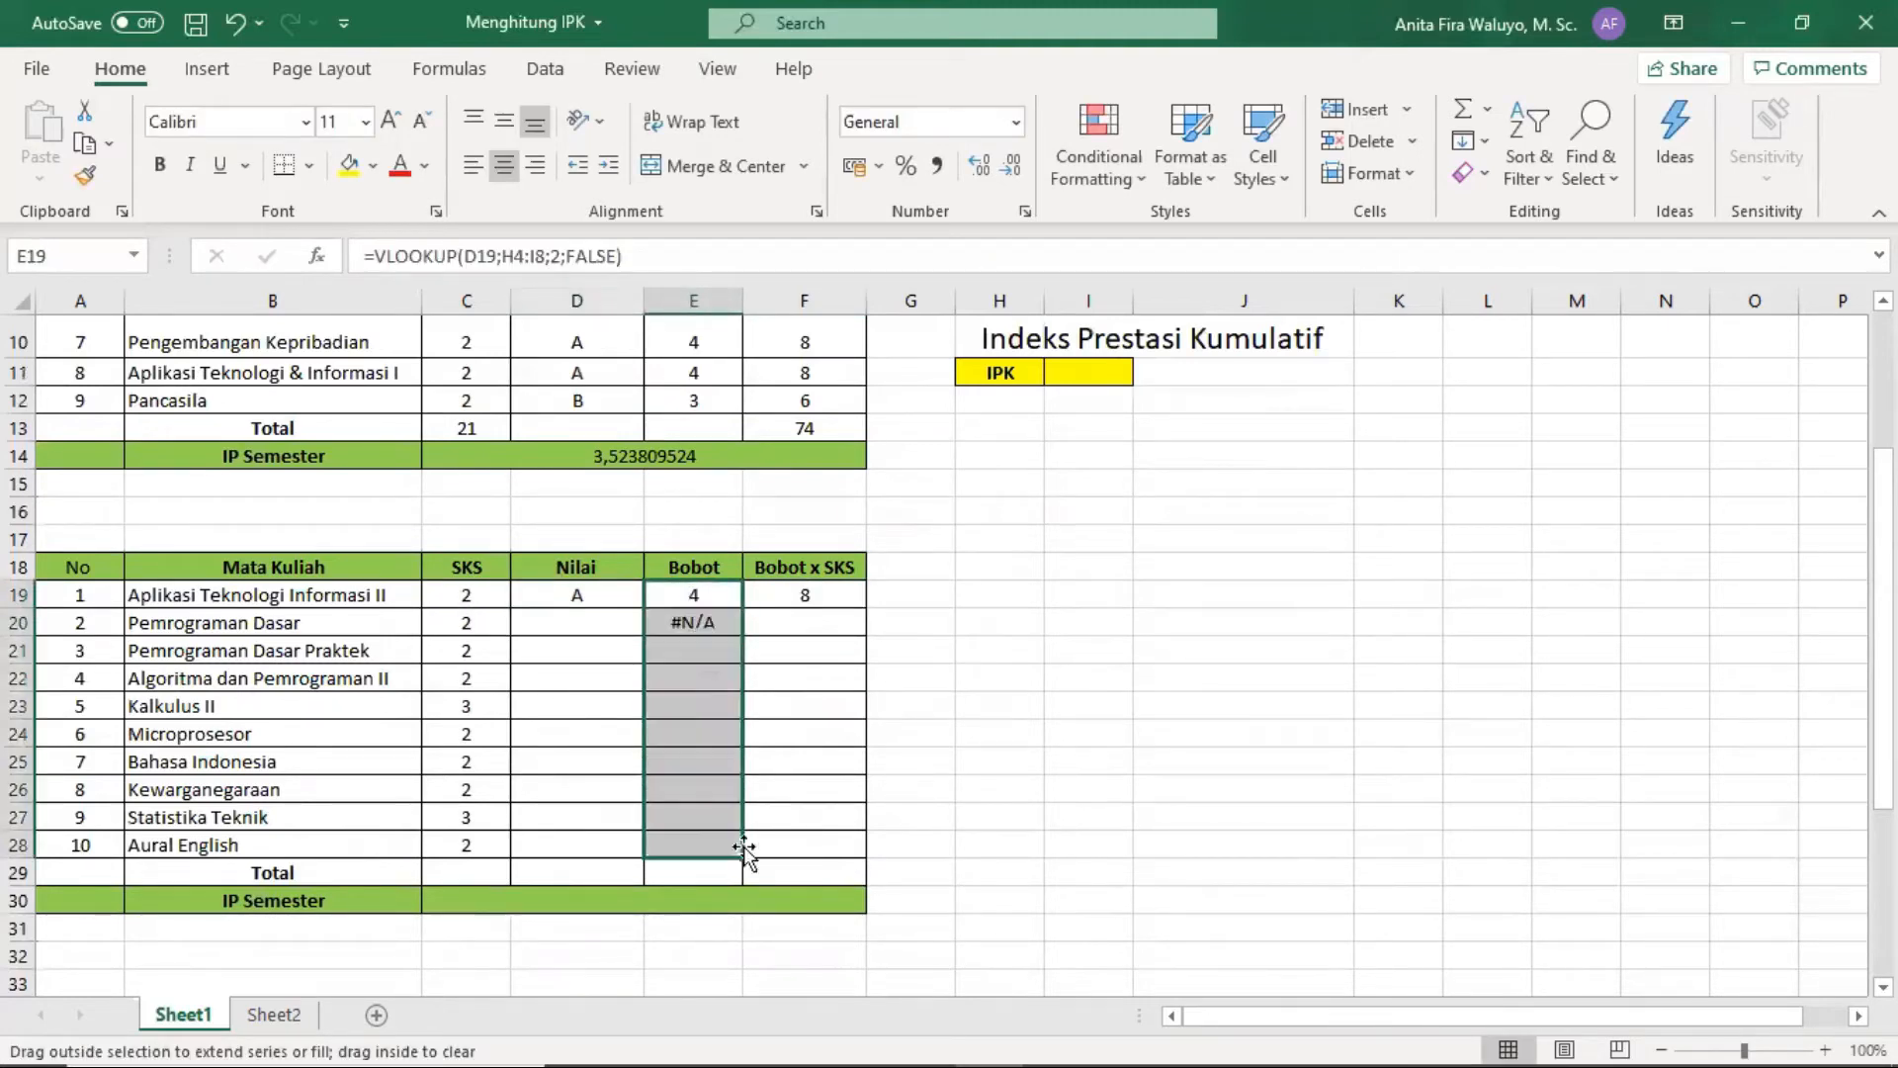
pyautogui.click(850, 595)
pyautogui.moveTo(866, 608); pyautogui.dragTo(862, 852)
# Enter the grades B, B, A, A, A, A, B, B, B in D20:D28 of the second semester table.
pyautogui.click(590, 624)
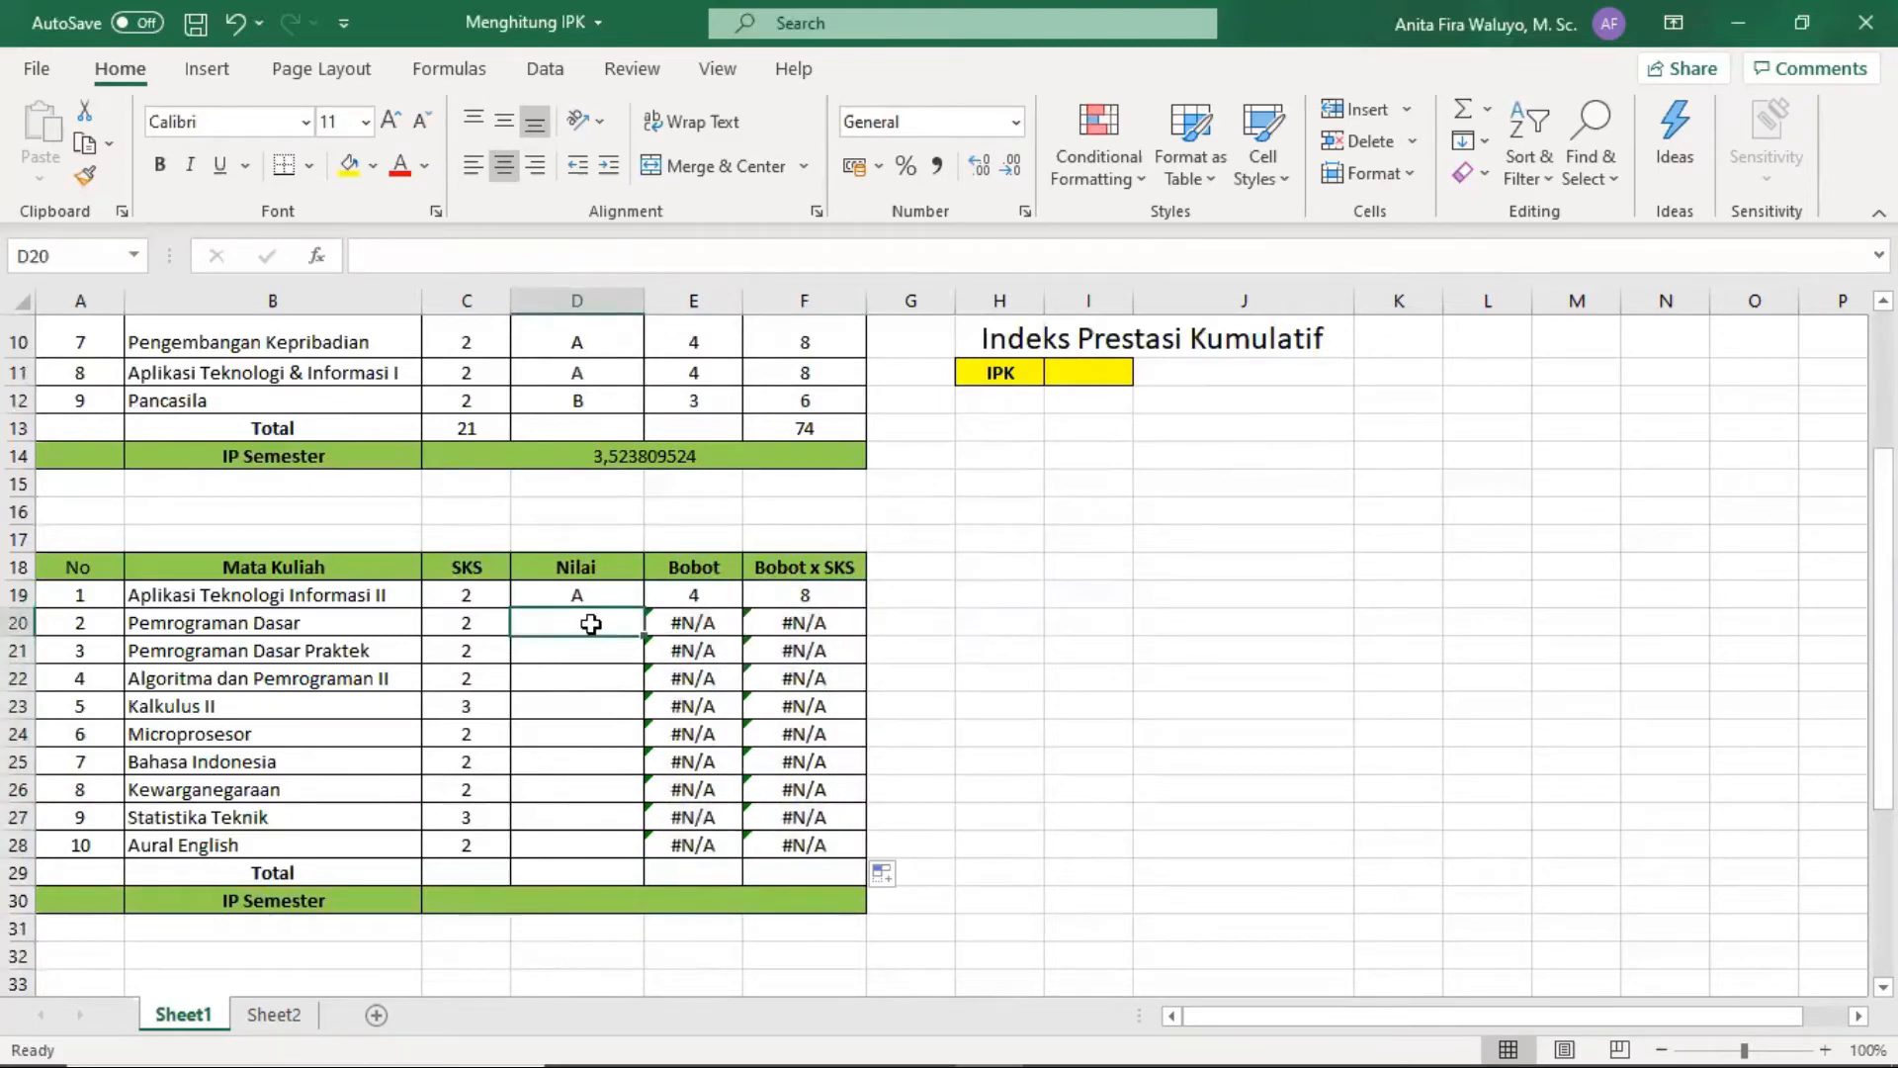
pyautogui.write('B')
pyautogui.press('Return')
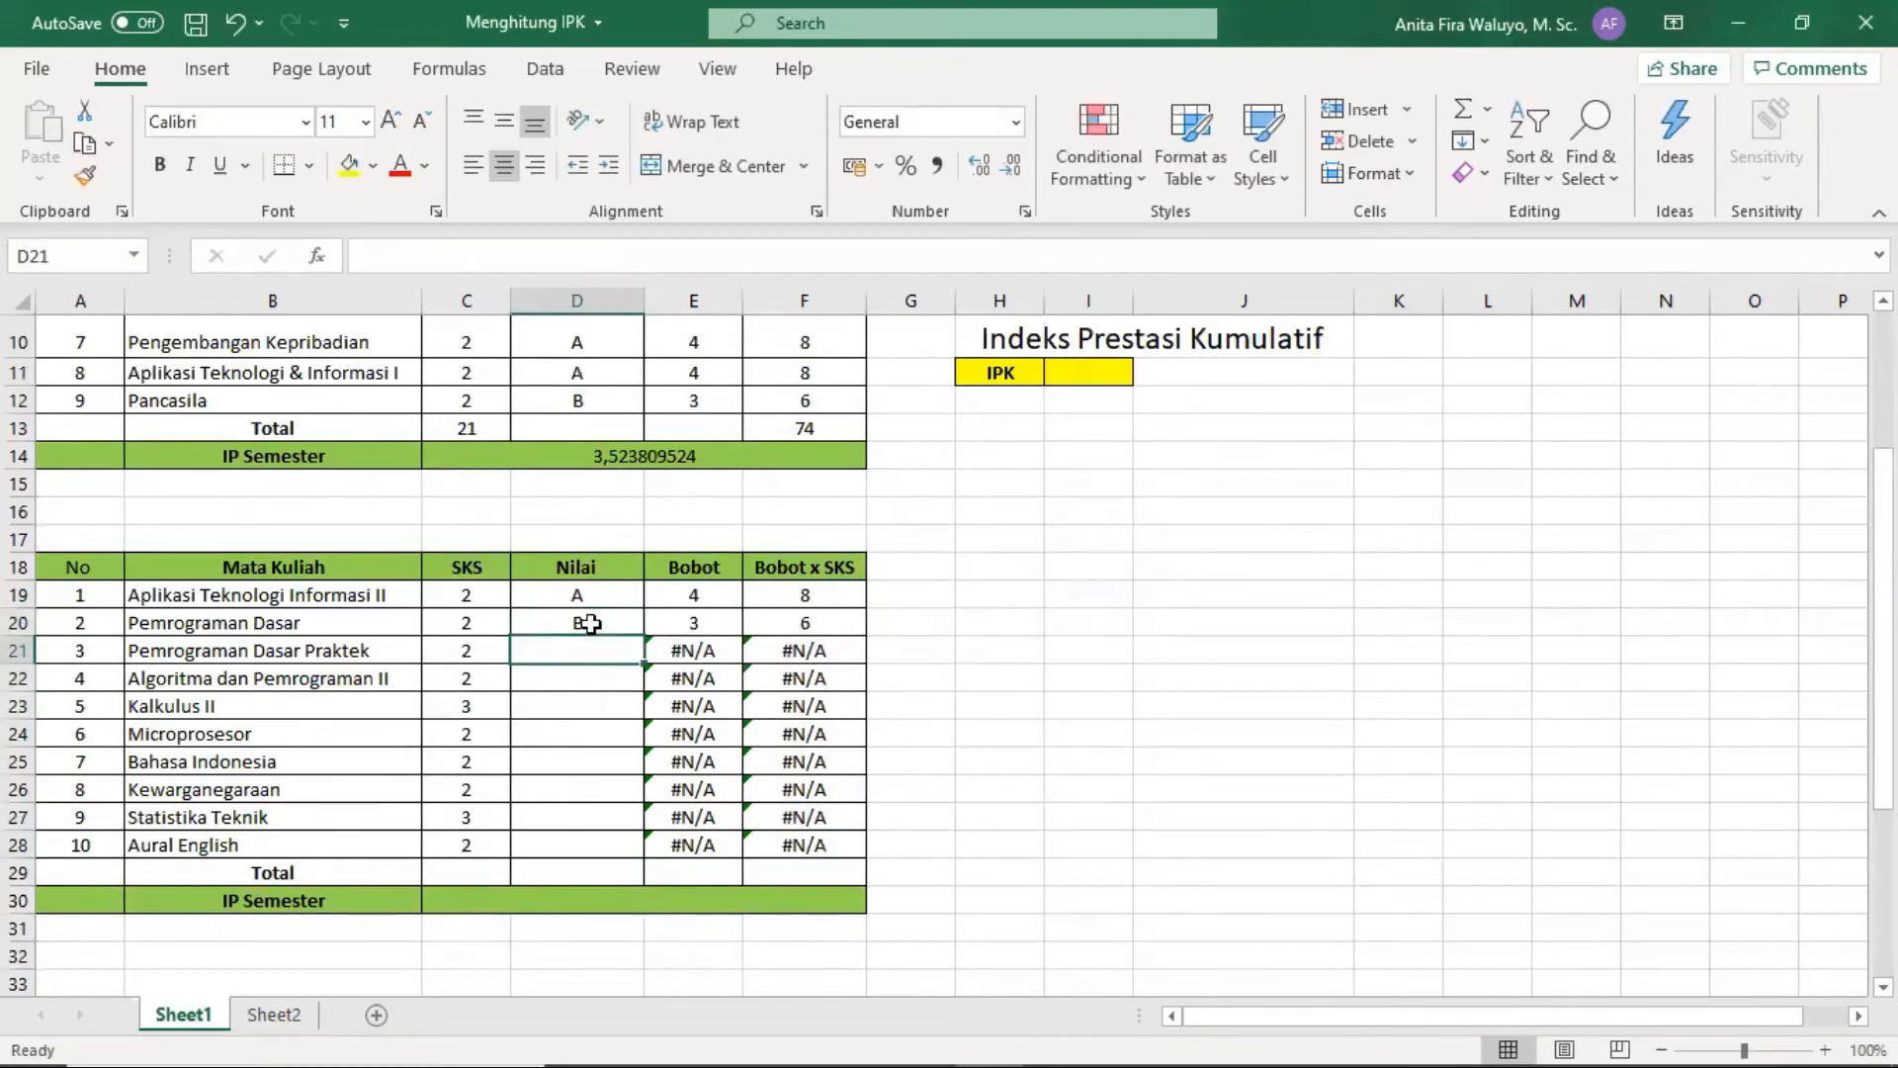
pyautogui.write('B')
pyautogui.press('Return')
pyautogui.write('A')
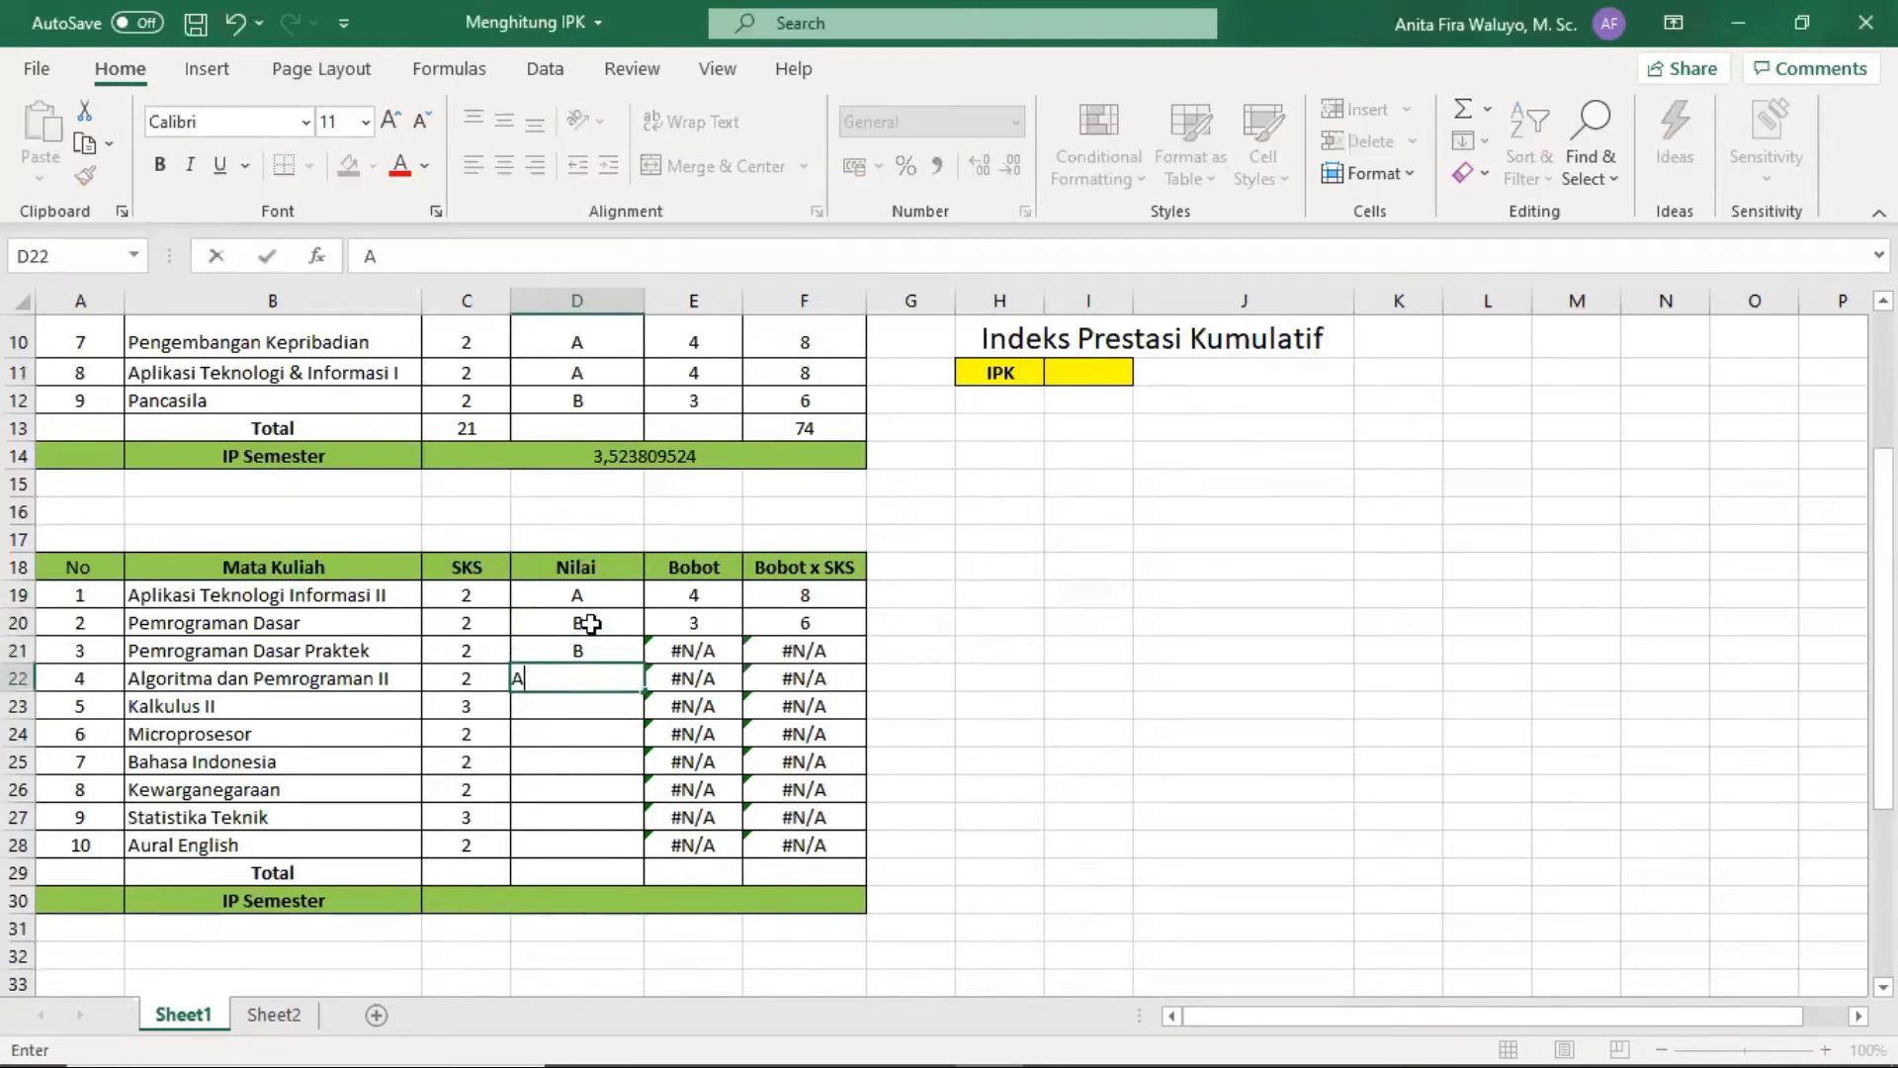
pyautogui.press('Return')
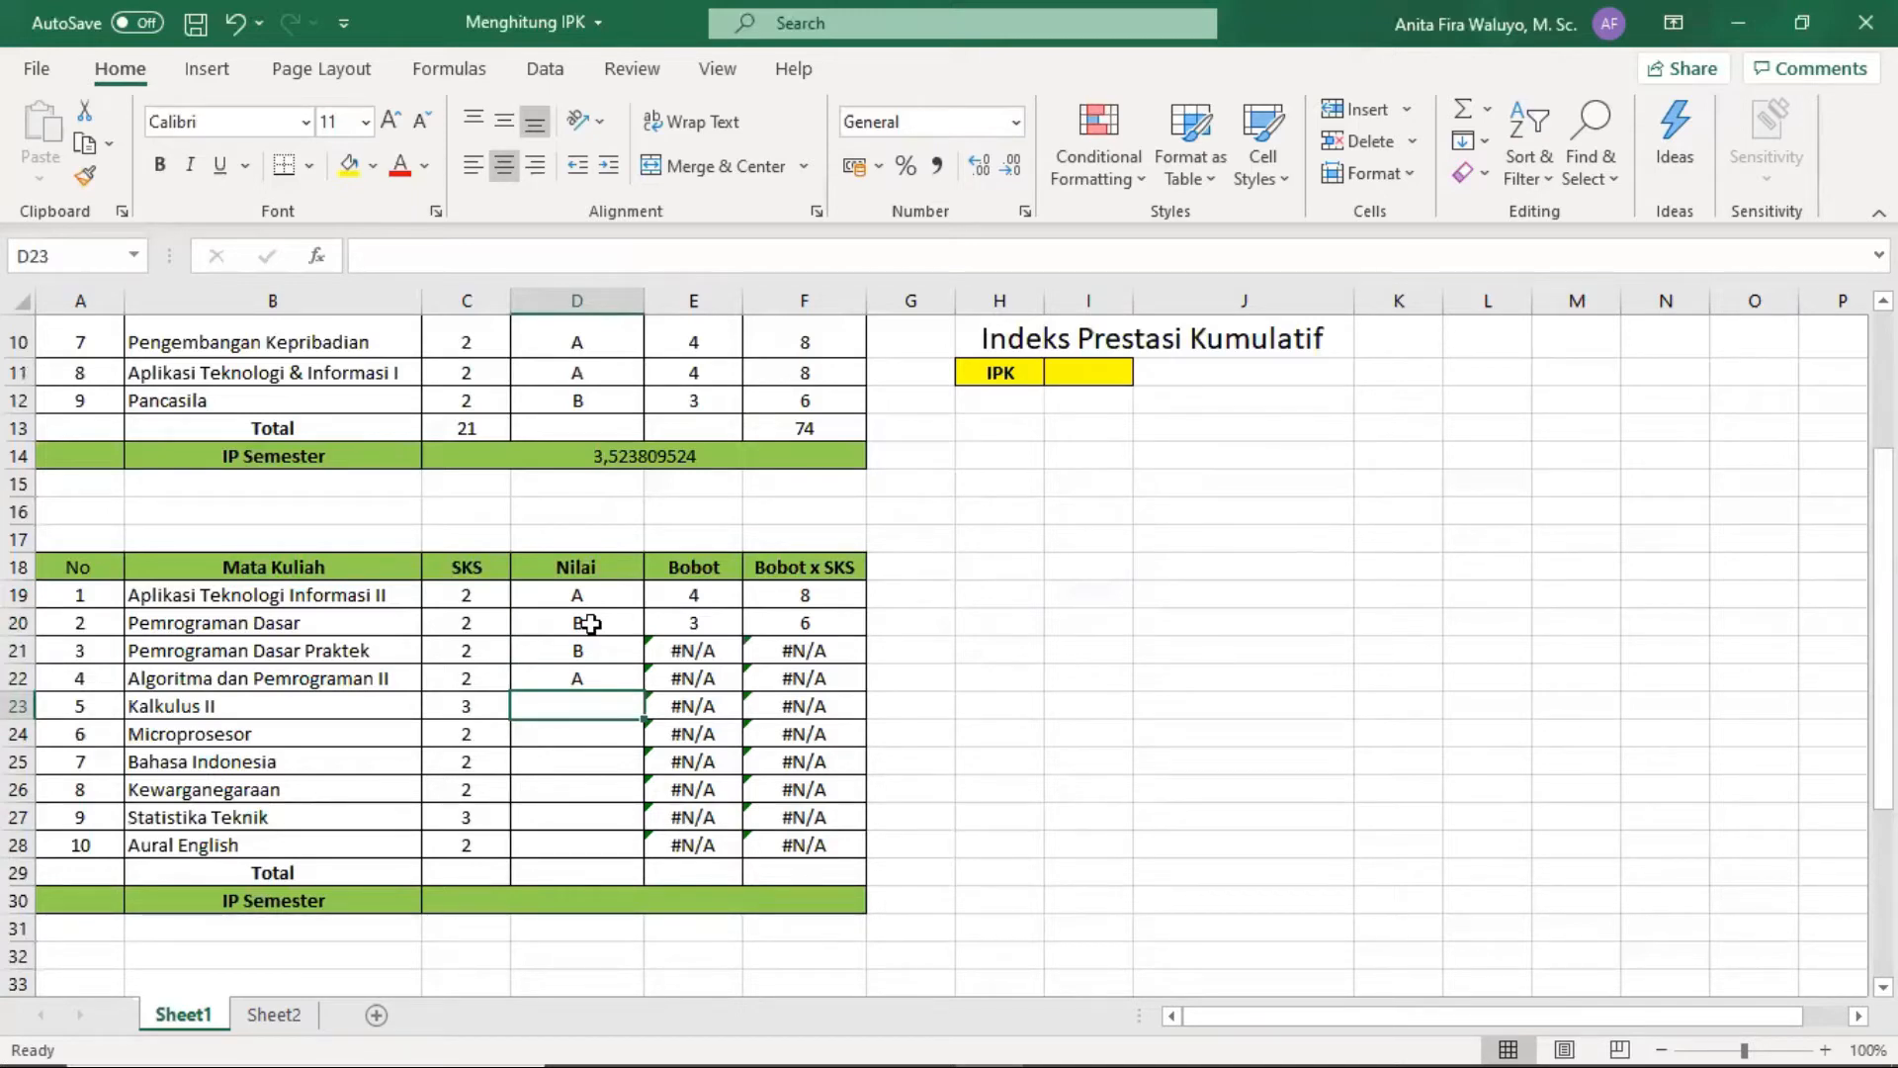
pyautogui.write('A')
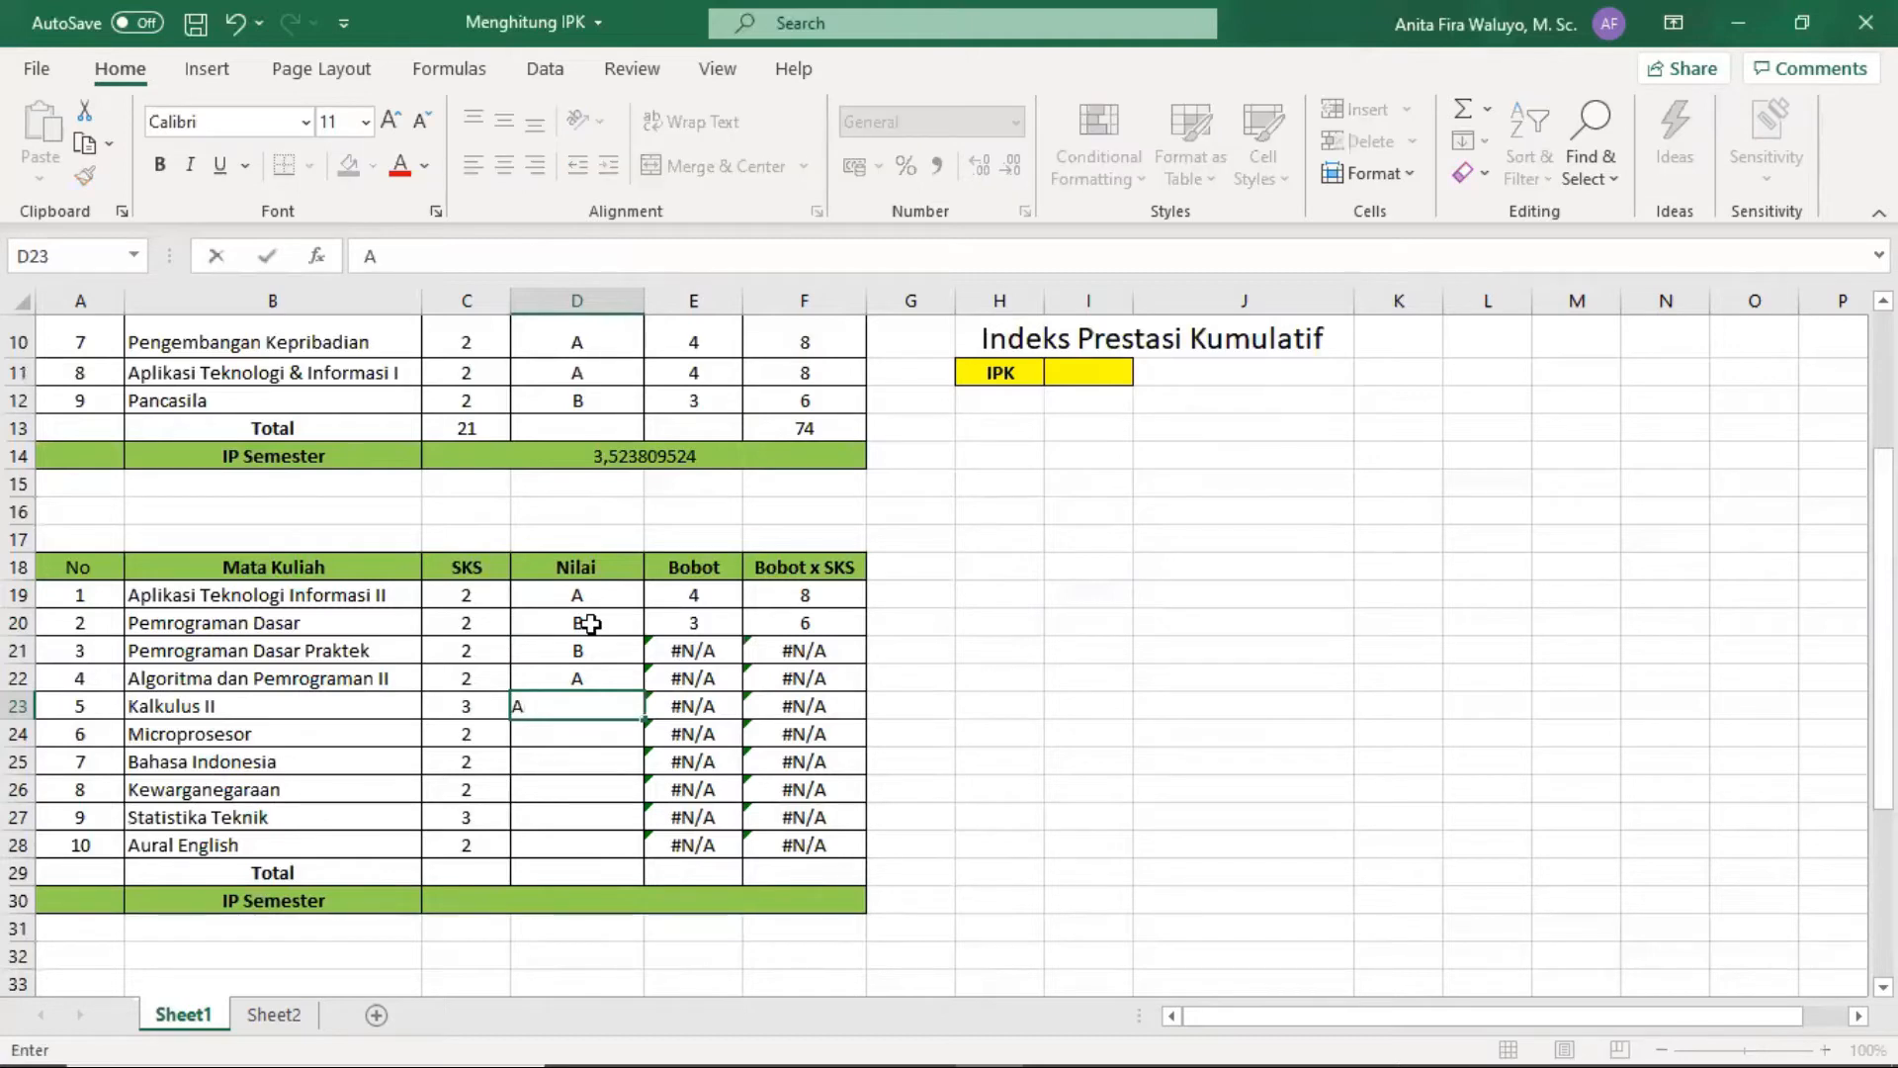
pyautogui.press('Return')
pyautogui.write('A')
pyautogui.press('Return')
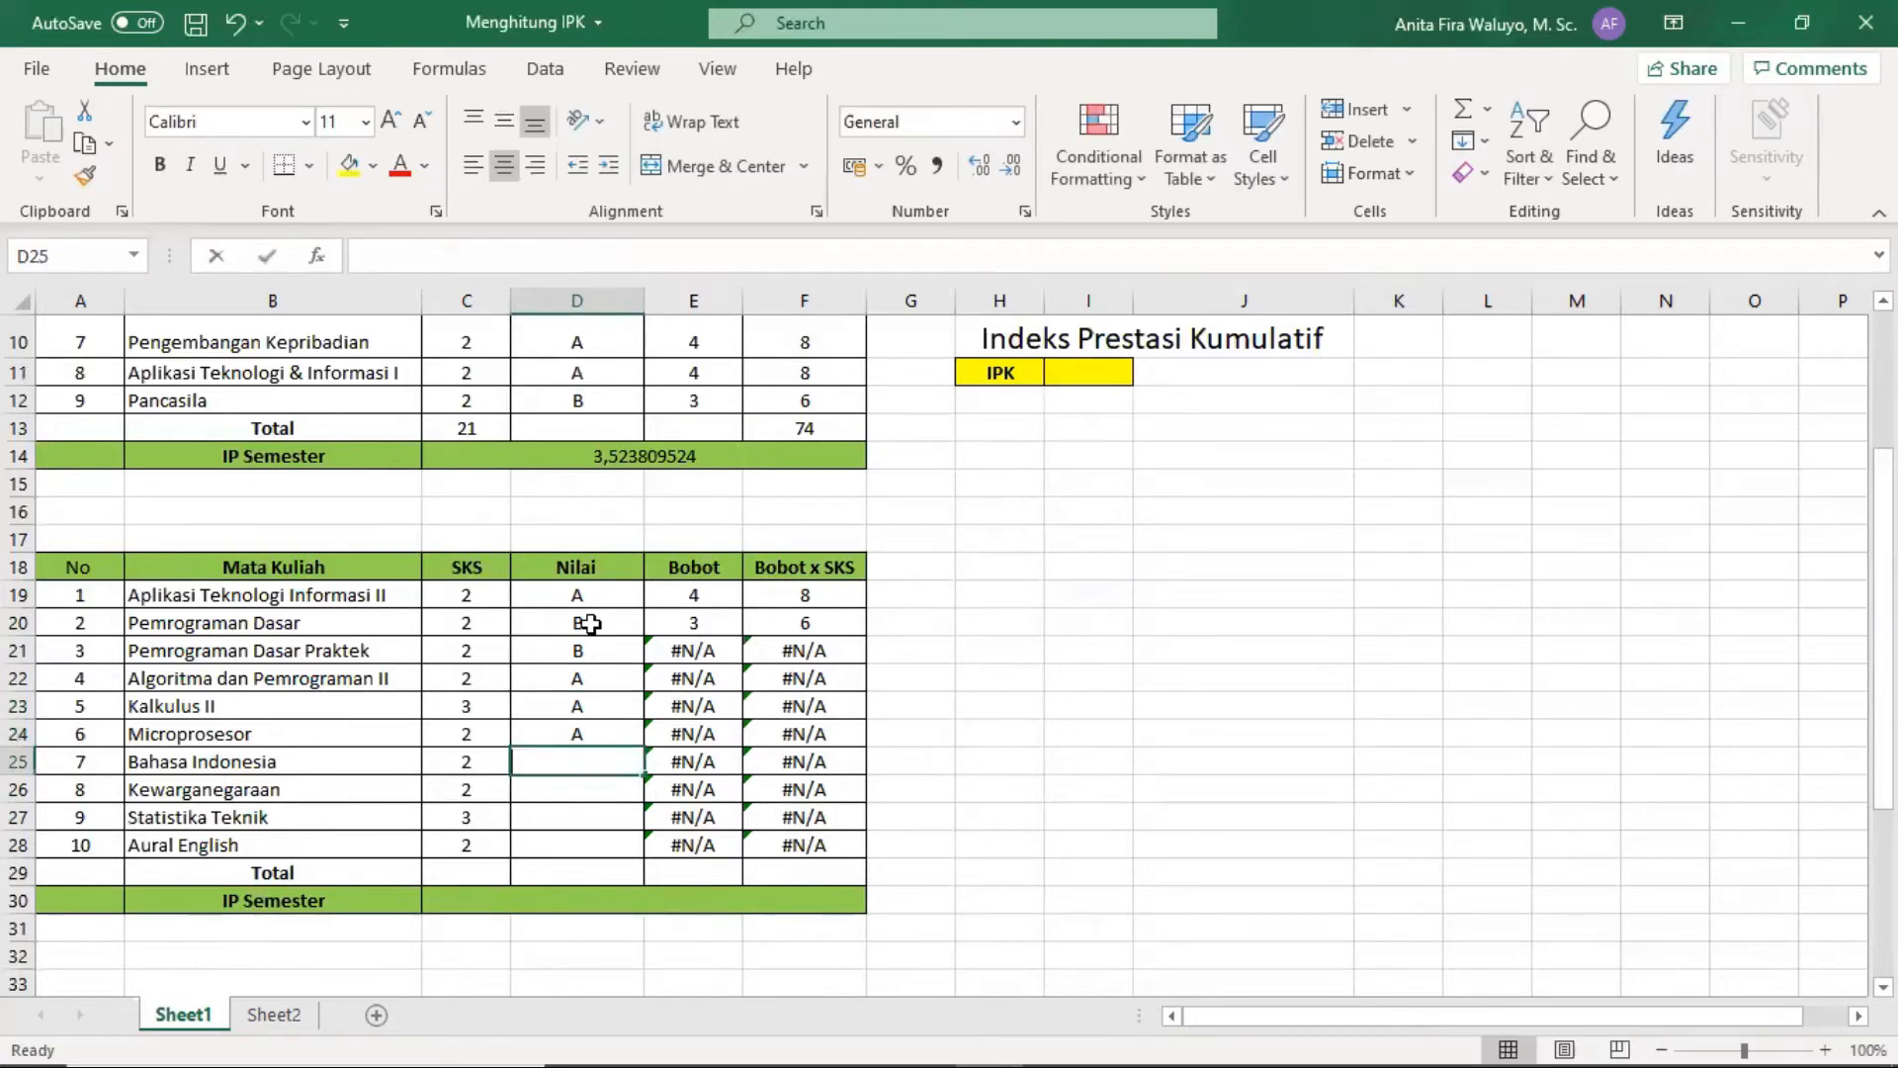
pyautogui.write('A')
pyautogui.press('Return')
pyautogui.write('B')
pyautogui.press('Return')
pyautogui.write('B')
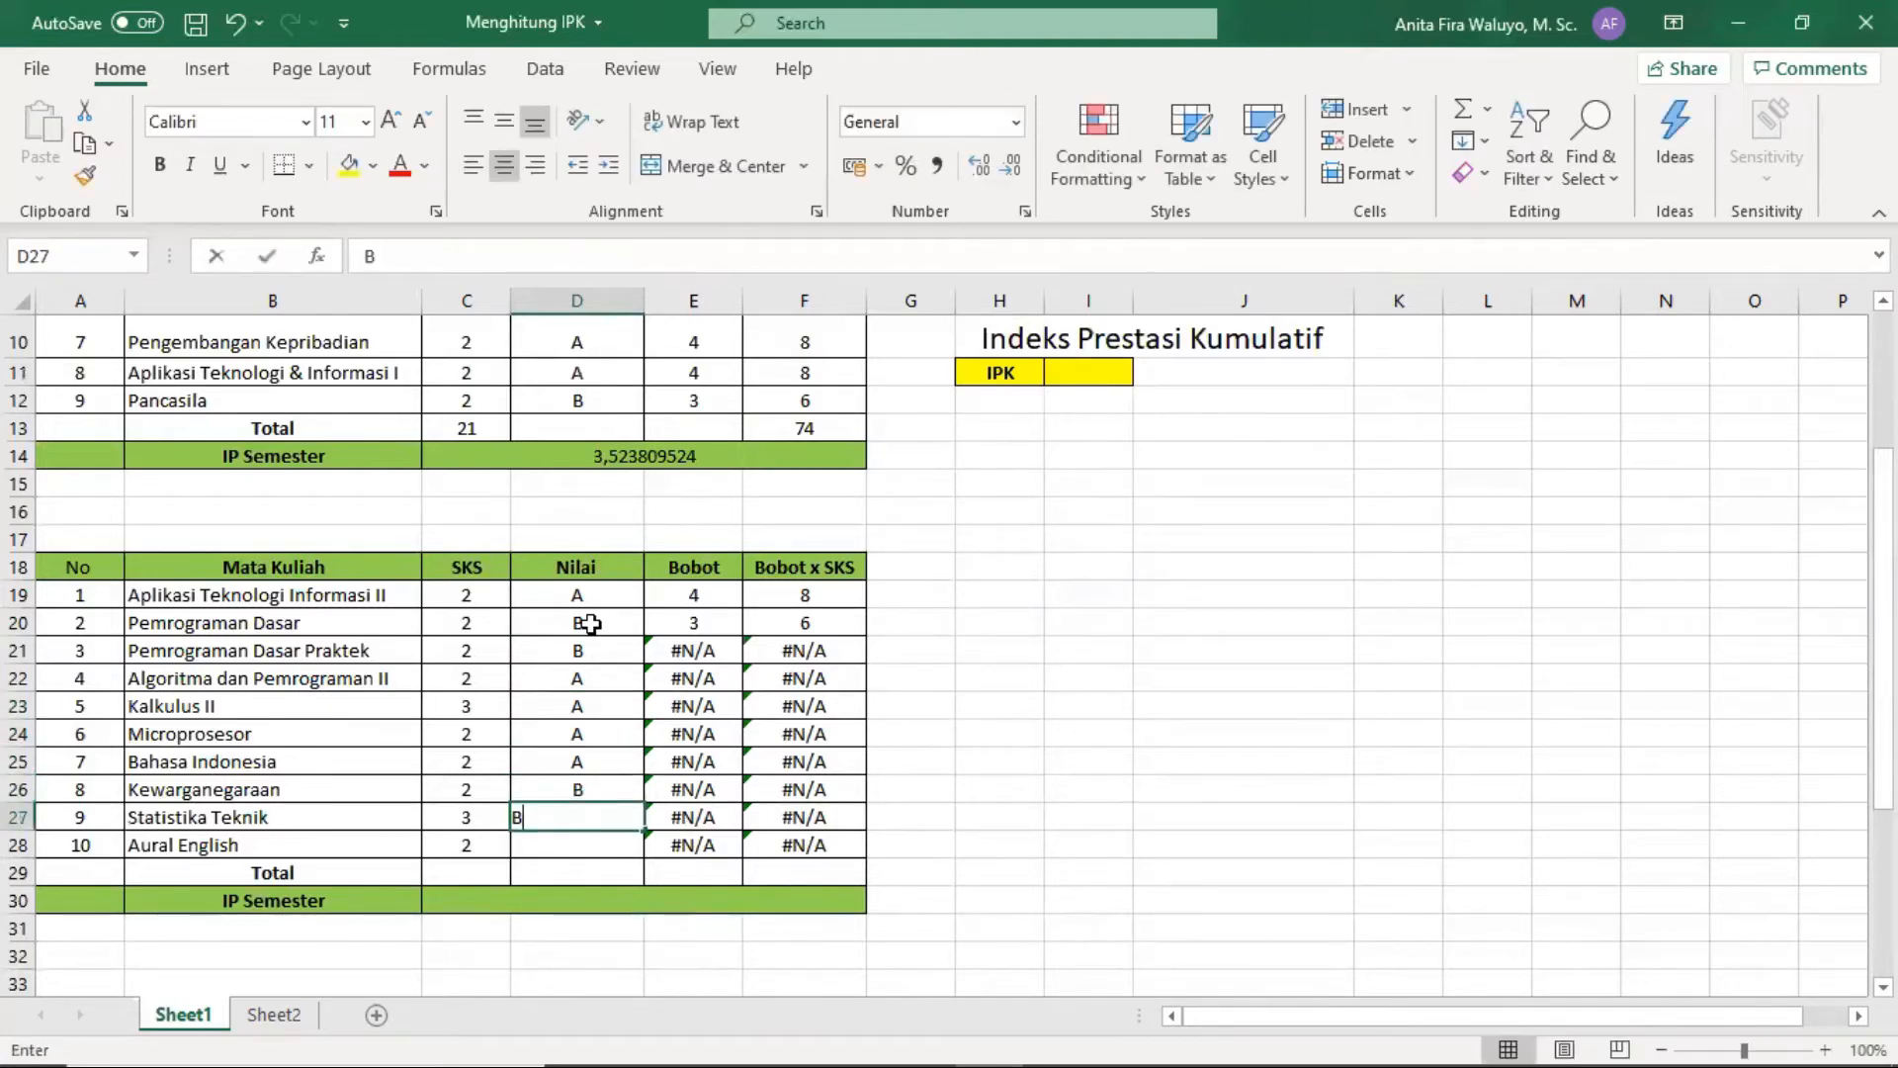
pyautogui.press('Return')
pyautogui.write('B')
pyautogui.press('Return')
# Make the lookup range in E19's VLOOKUP absolute as $H$4:$I$8 and refill the Bobot formula down to row 28.
pyautogui.press('Right')
pyautogui.press('Up')
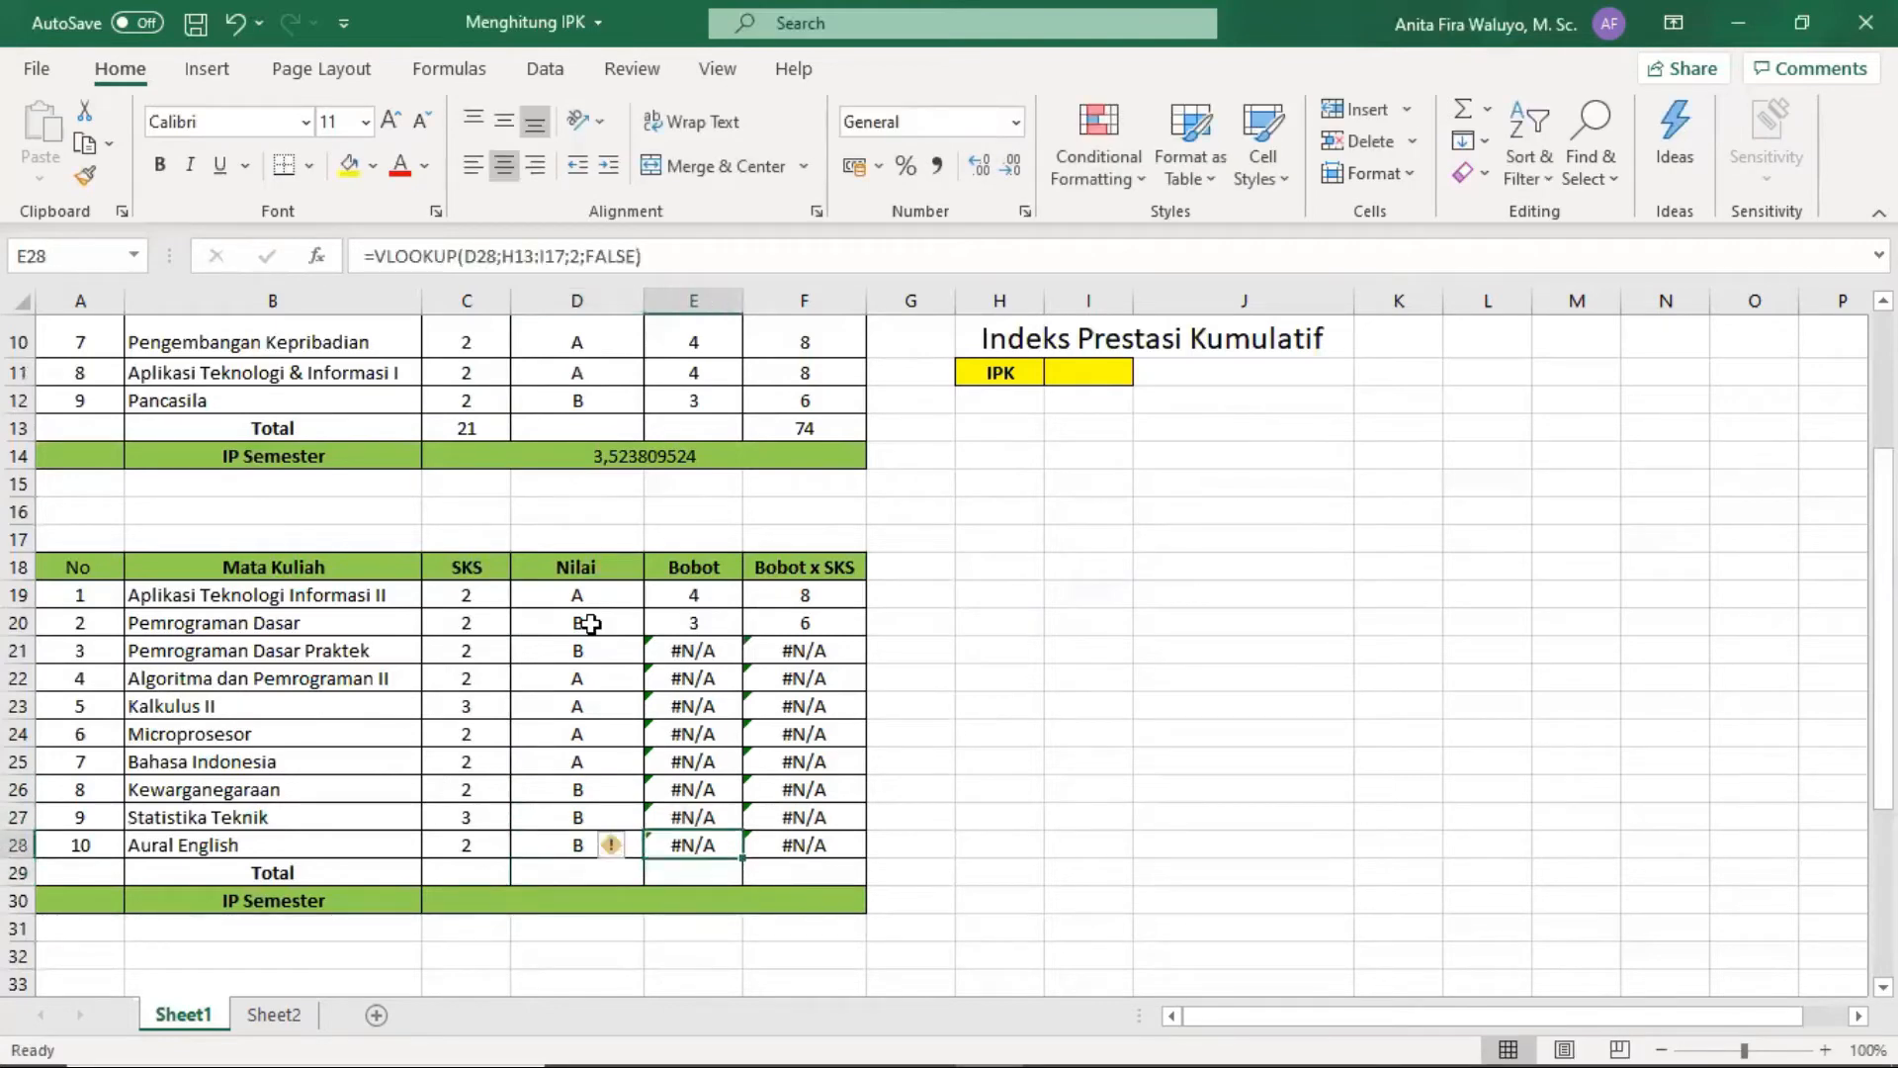
pyautogui.press('Up')
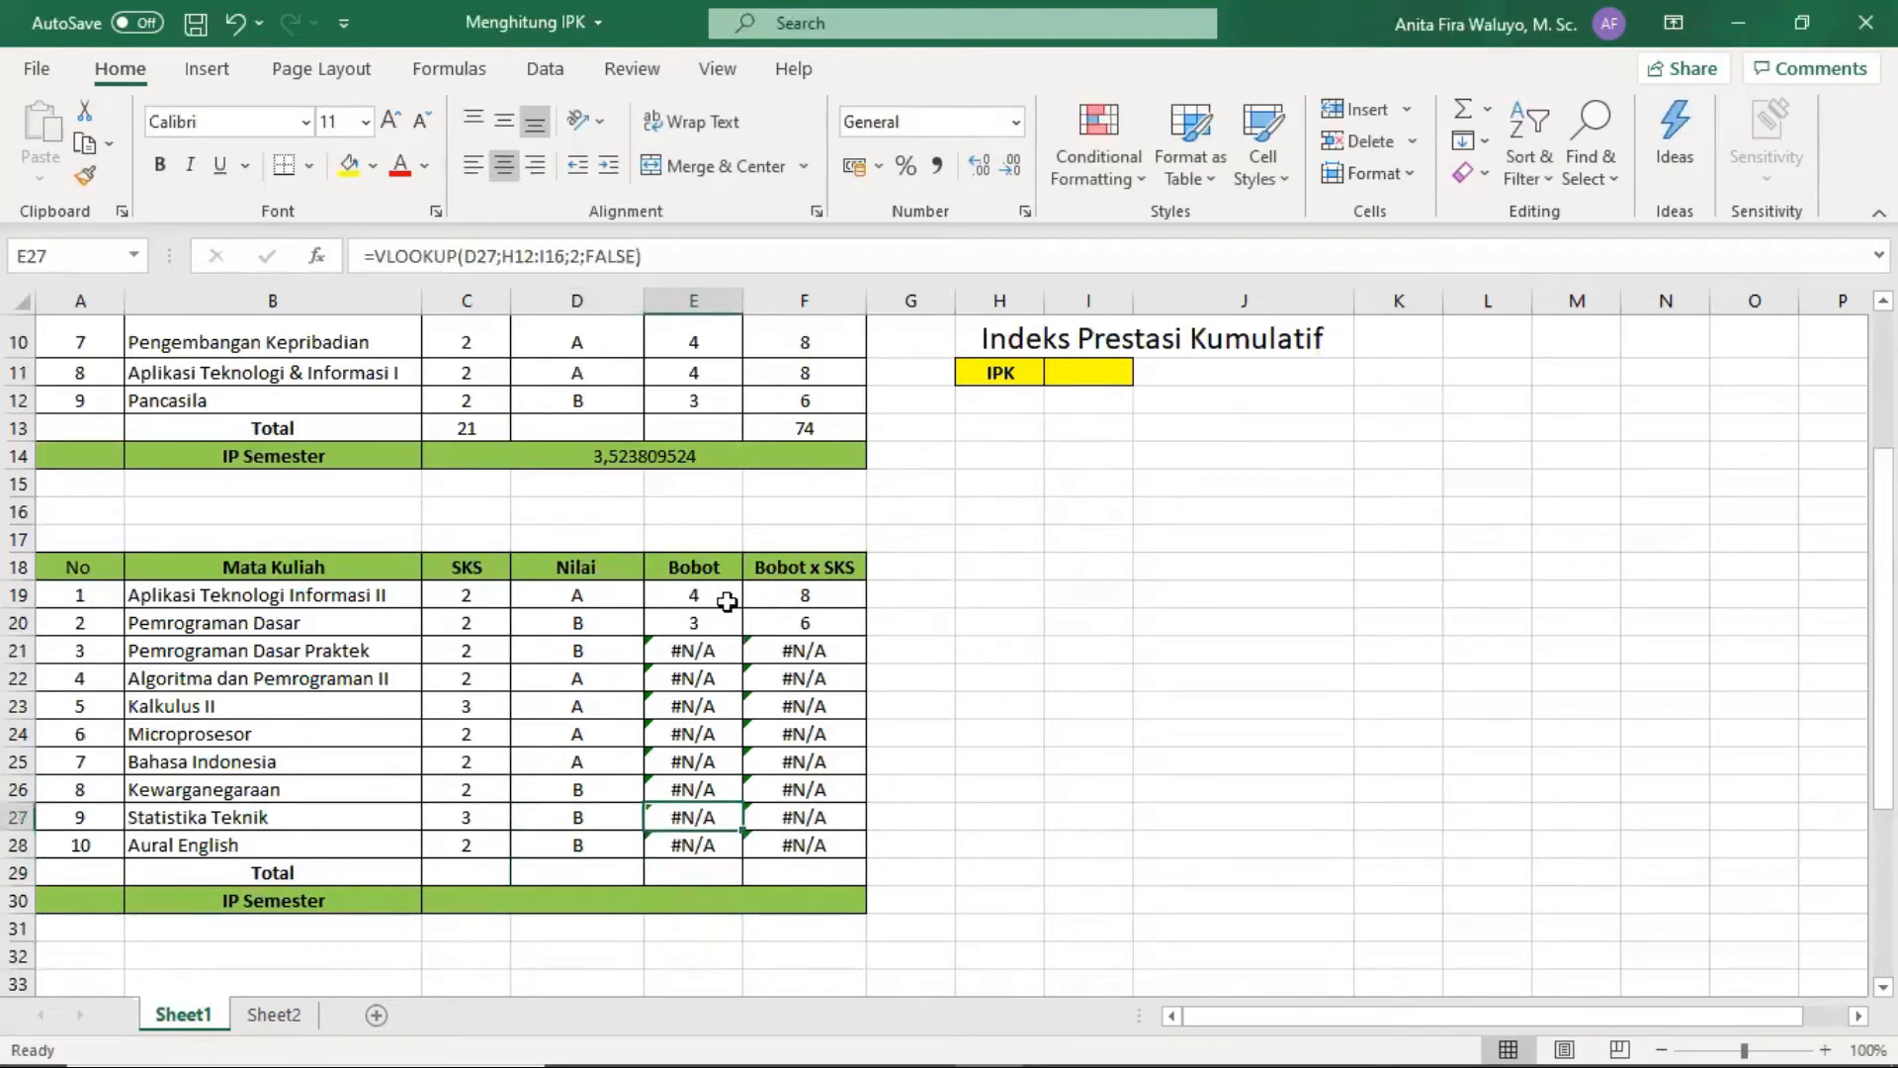
pyautogui.click(729, 598)
pyautogui.click(506, 258)
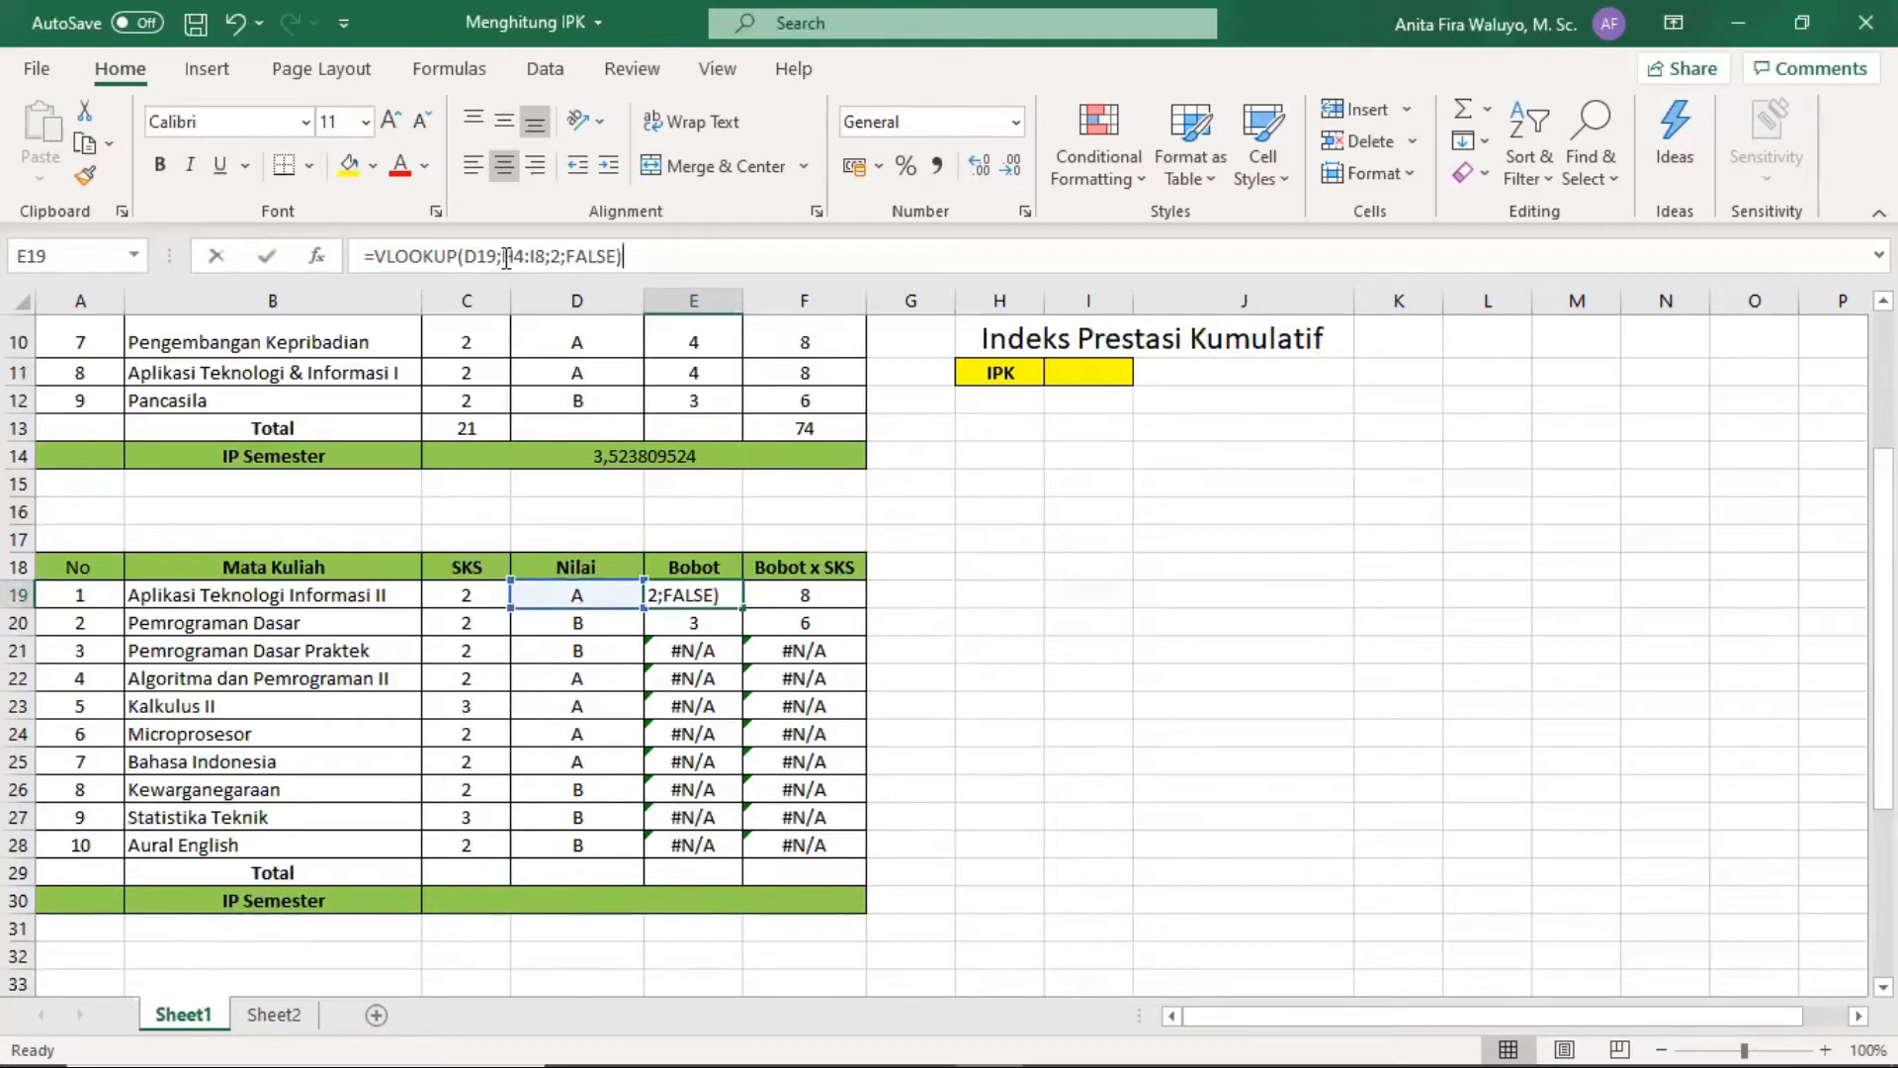
pyautogui.press('F4')
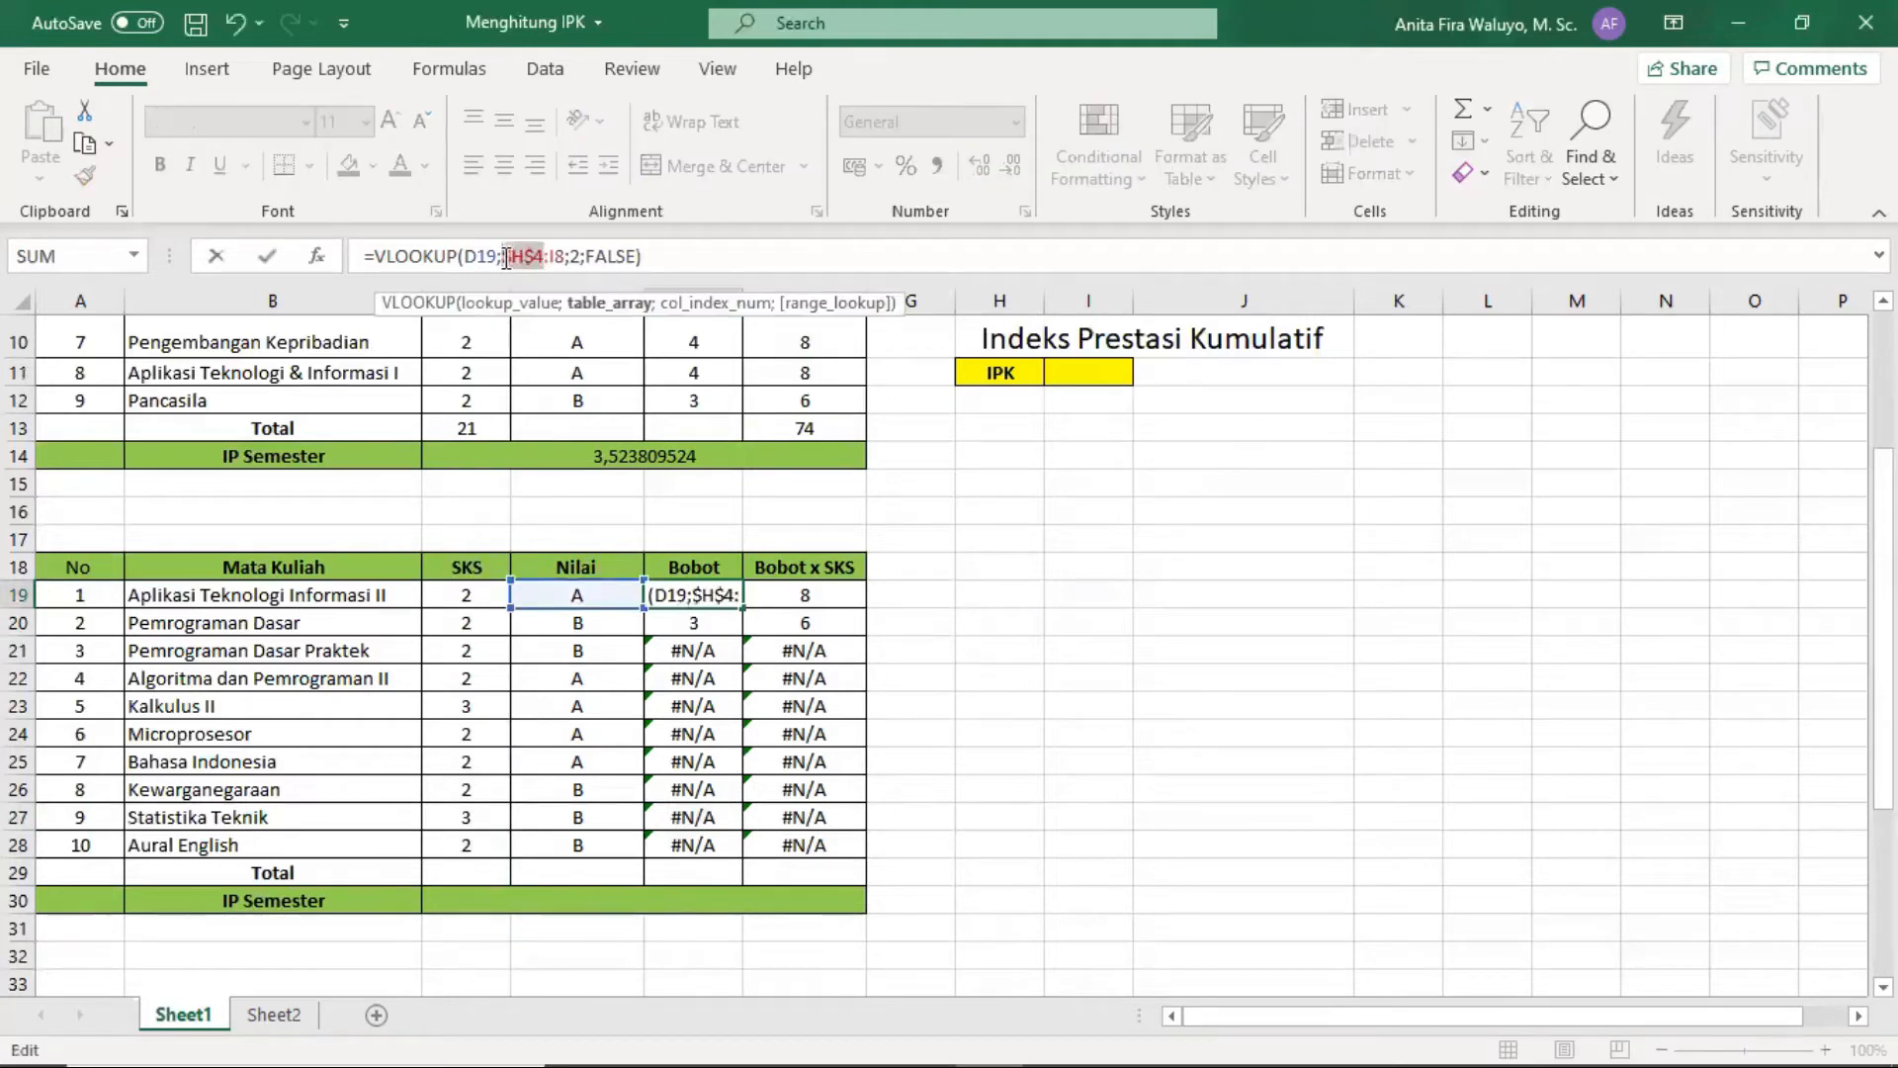
pyautogui.click(551, 254)
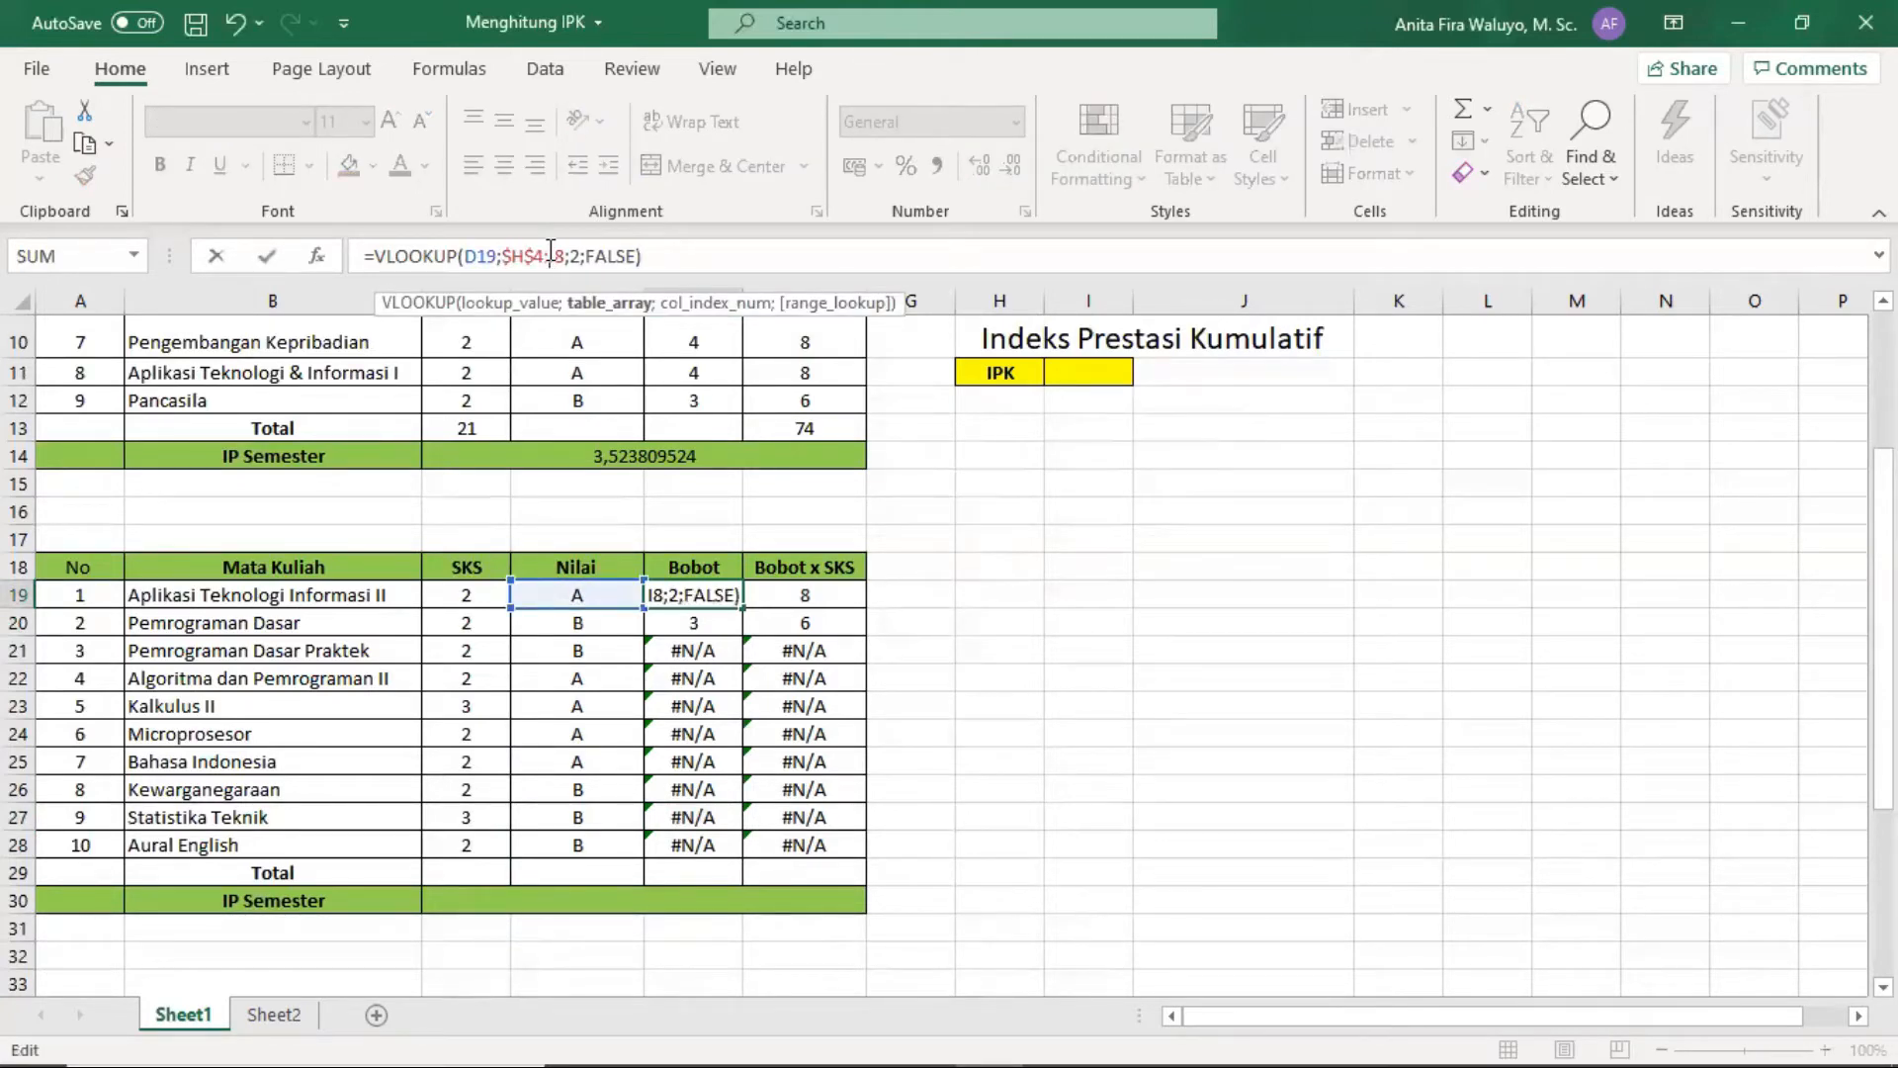
pyautogui.press('F4')
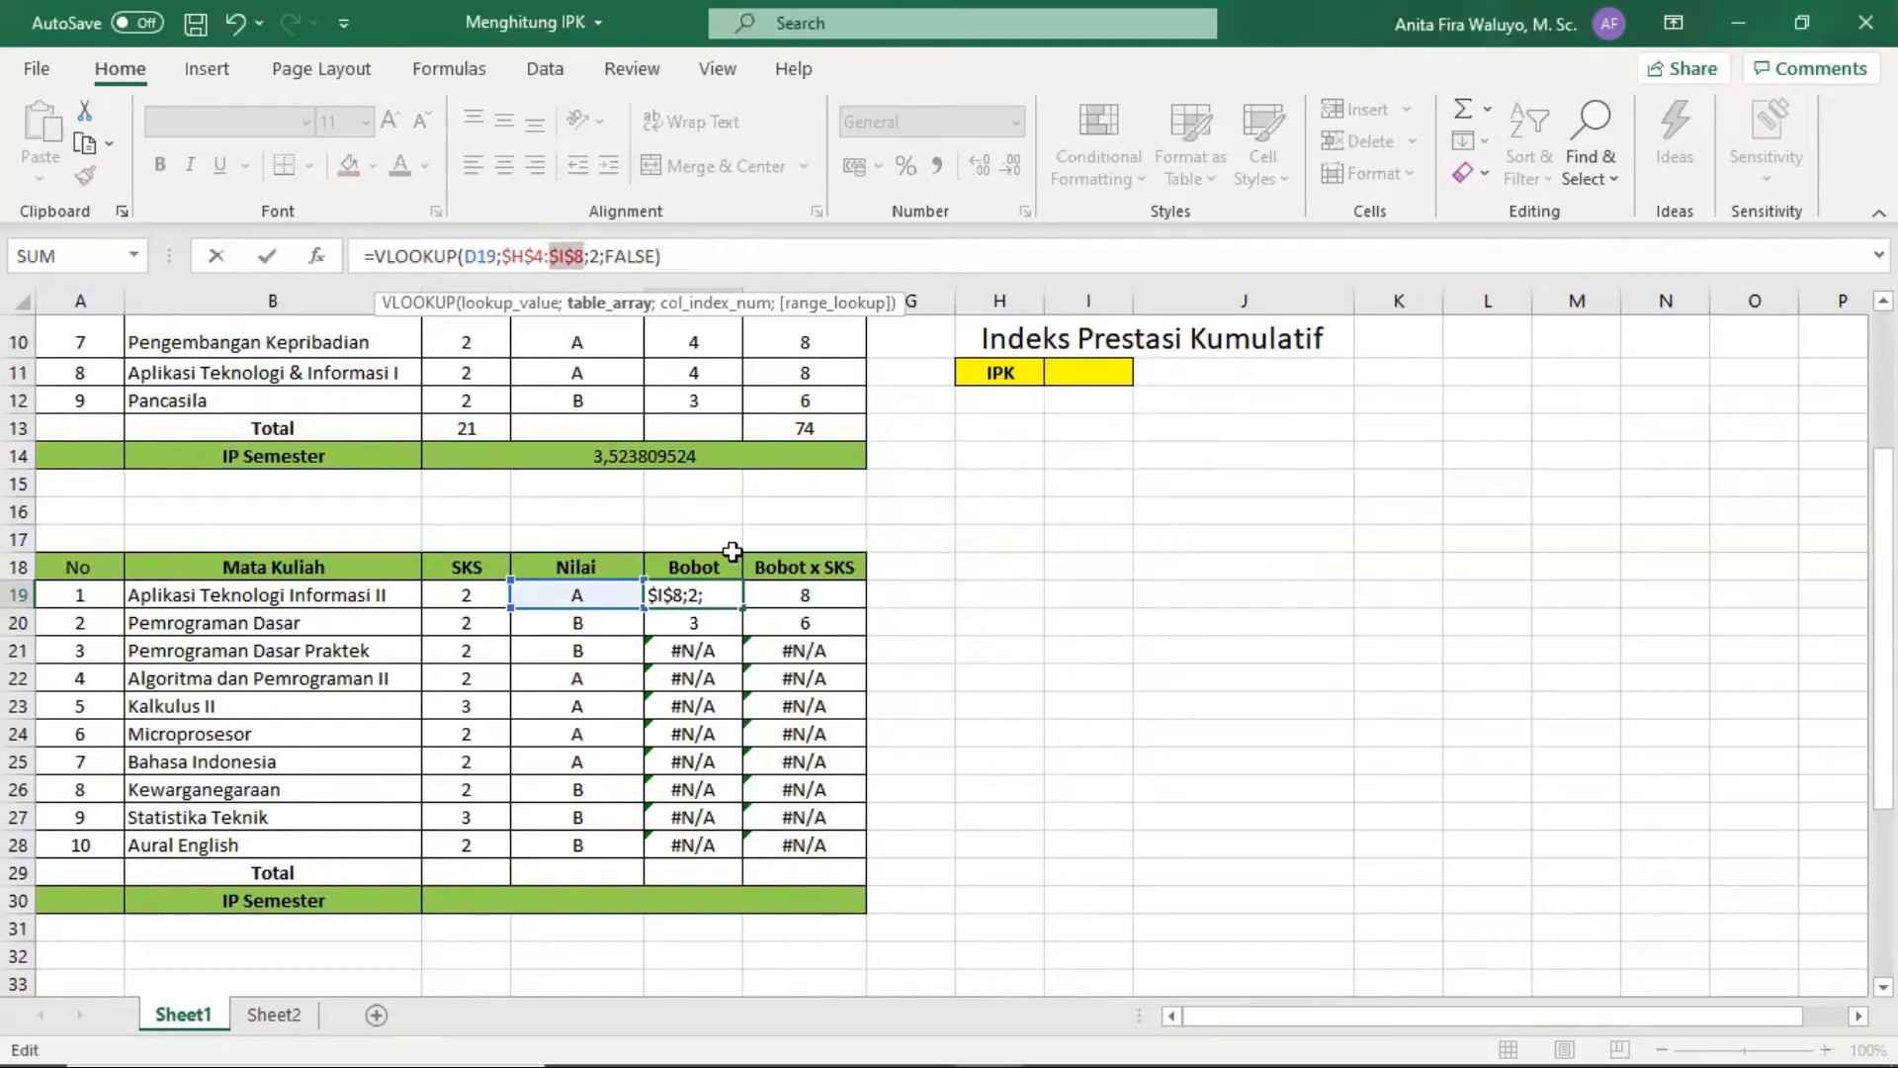
pyautogui.press('Return')
pyautogui.click(714, 594)
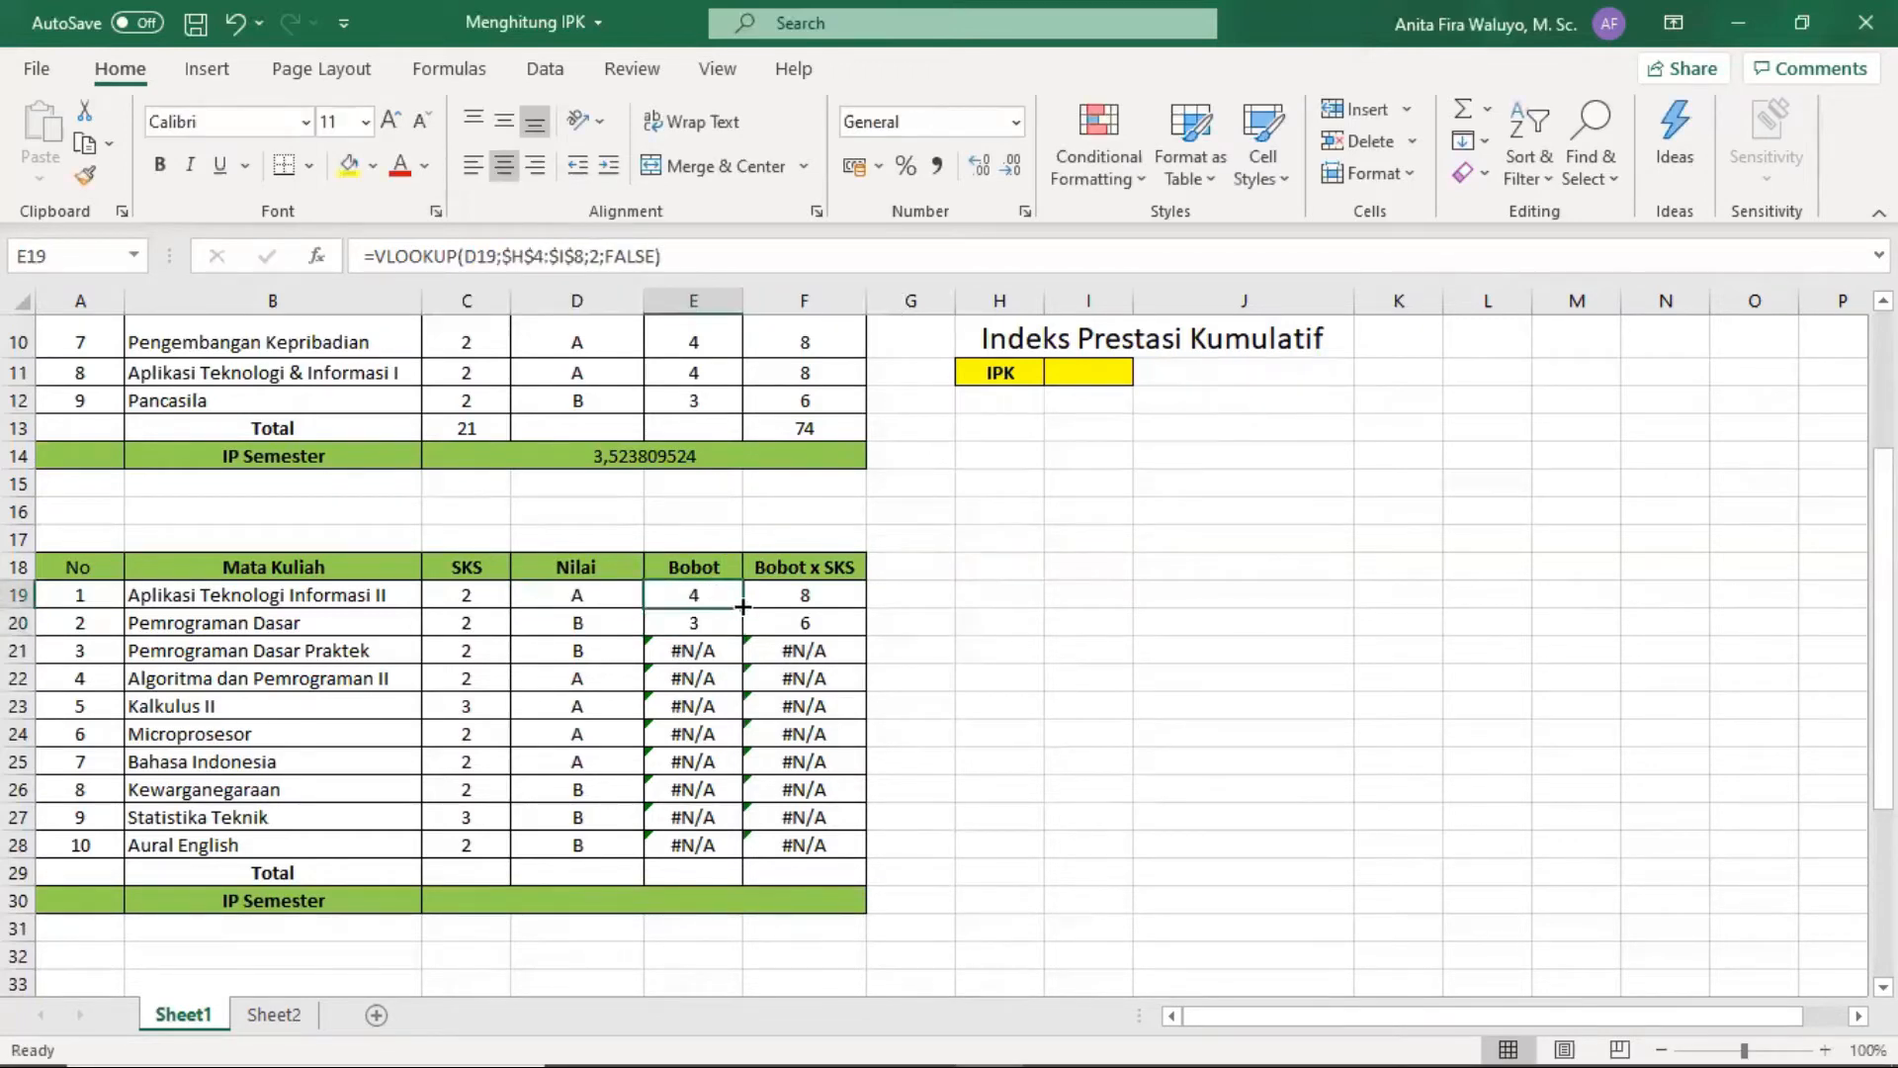
pyautogui.moveTo(742, 608); pyautogui.dragTo(735, 856)
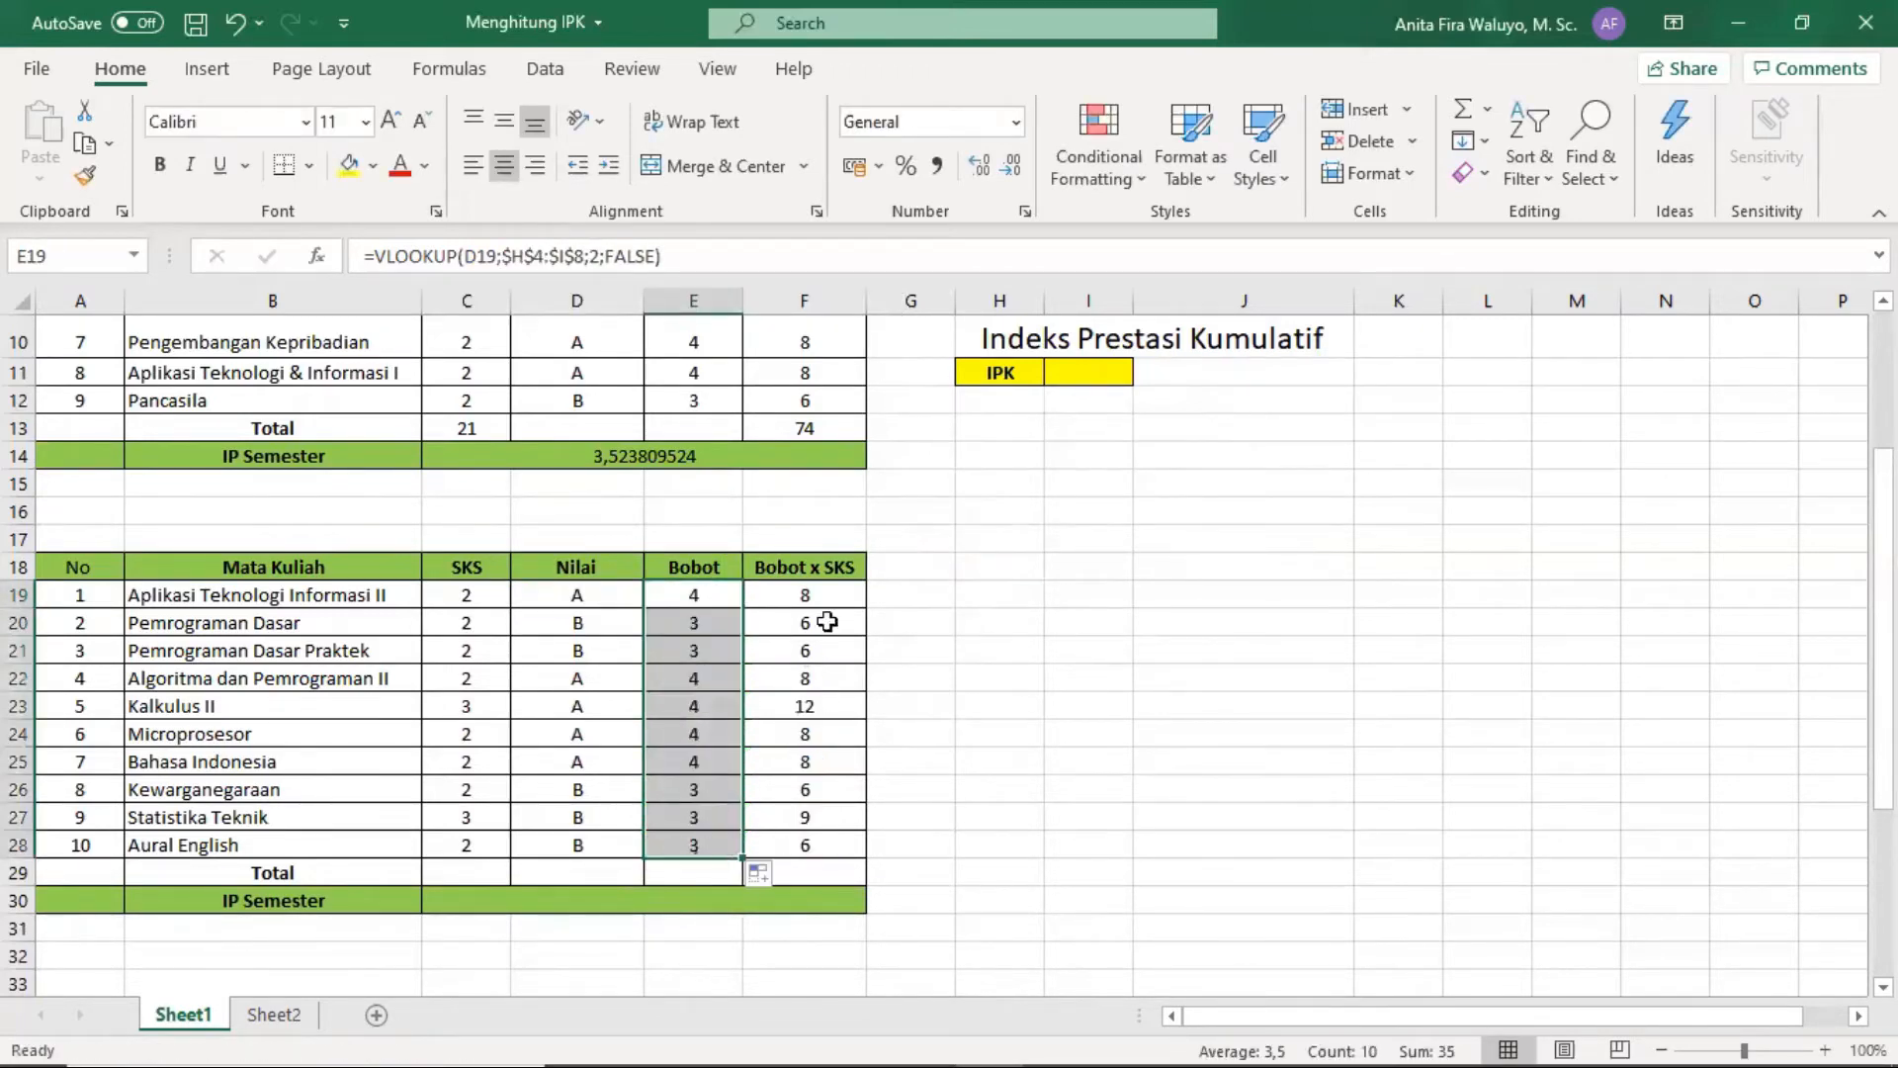
# Total the second semester's Bobot x SKS values from F19:F28 in F29 with SUM.
pyautogui.click(825, 869)
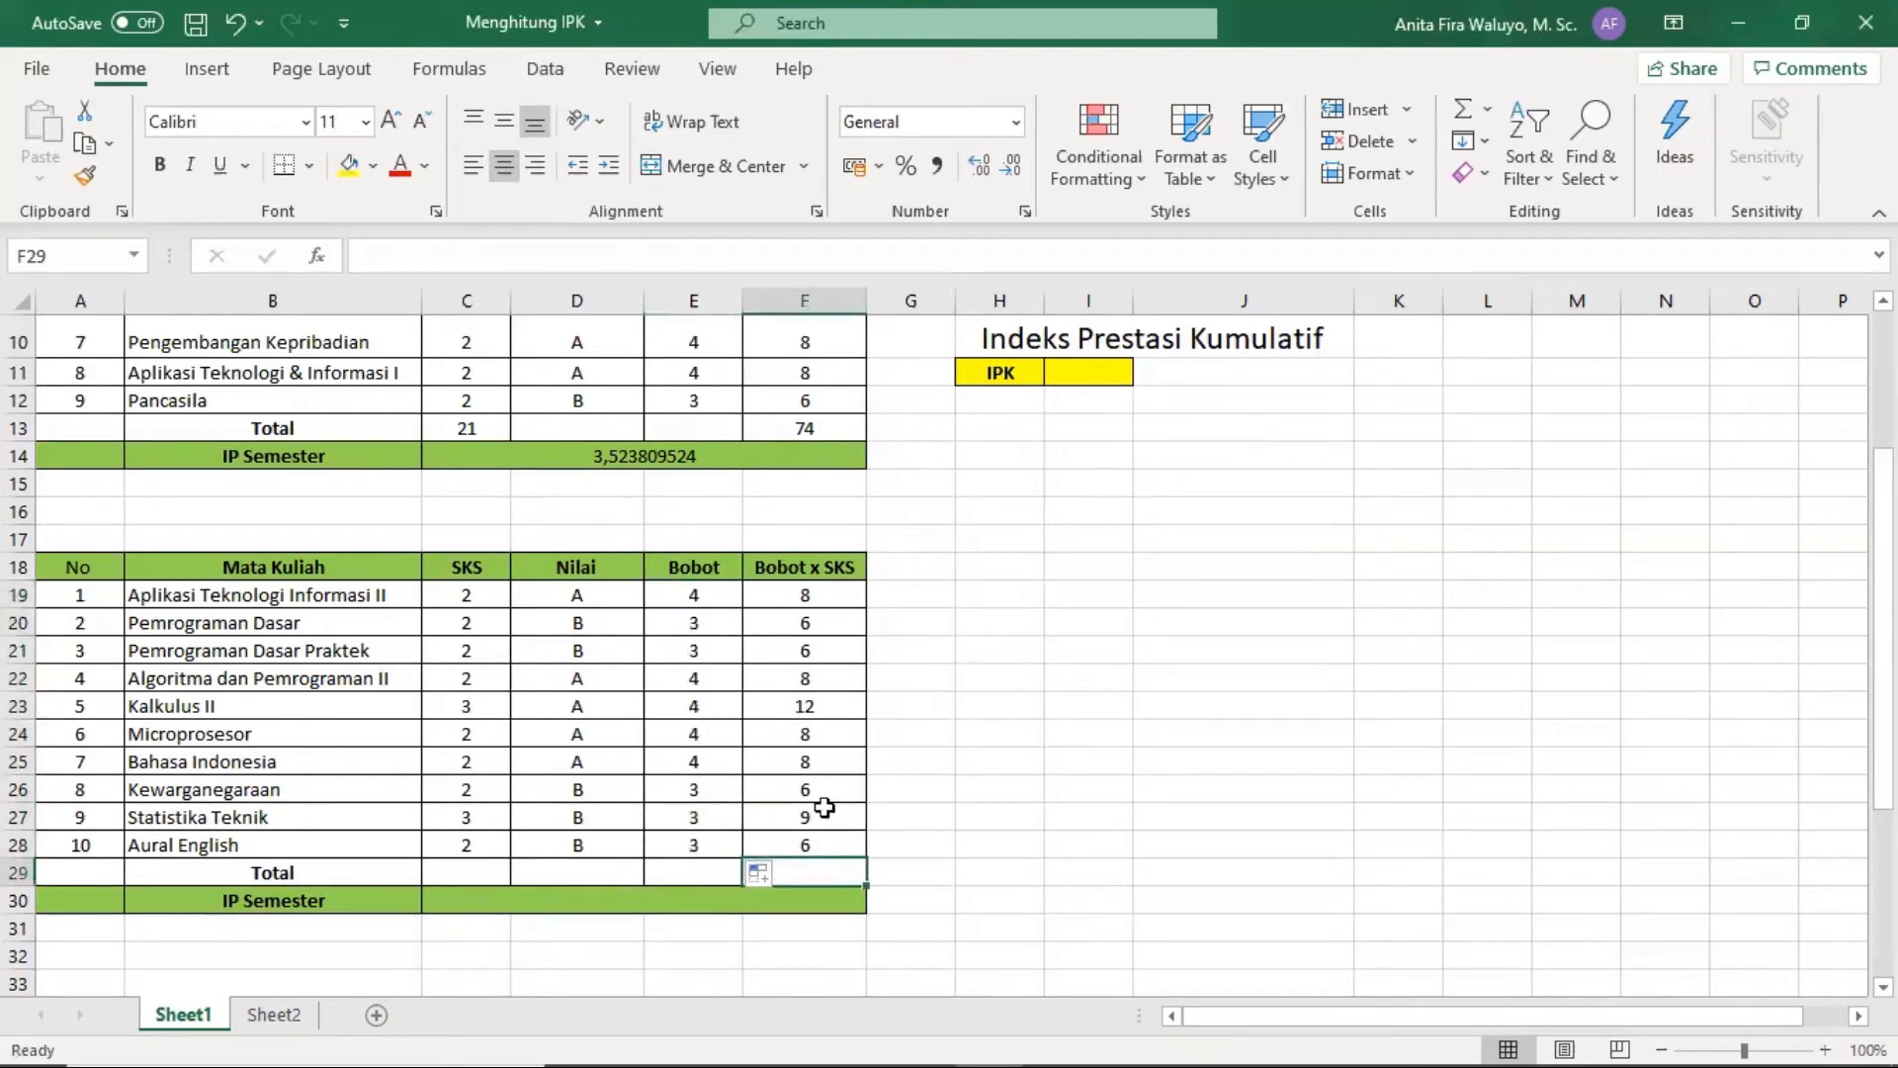
pyautogui.write('=S')
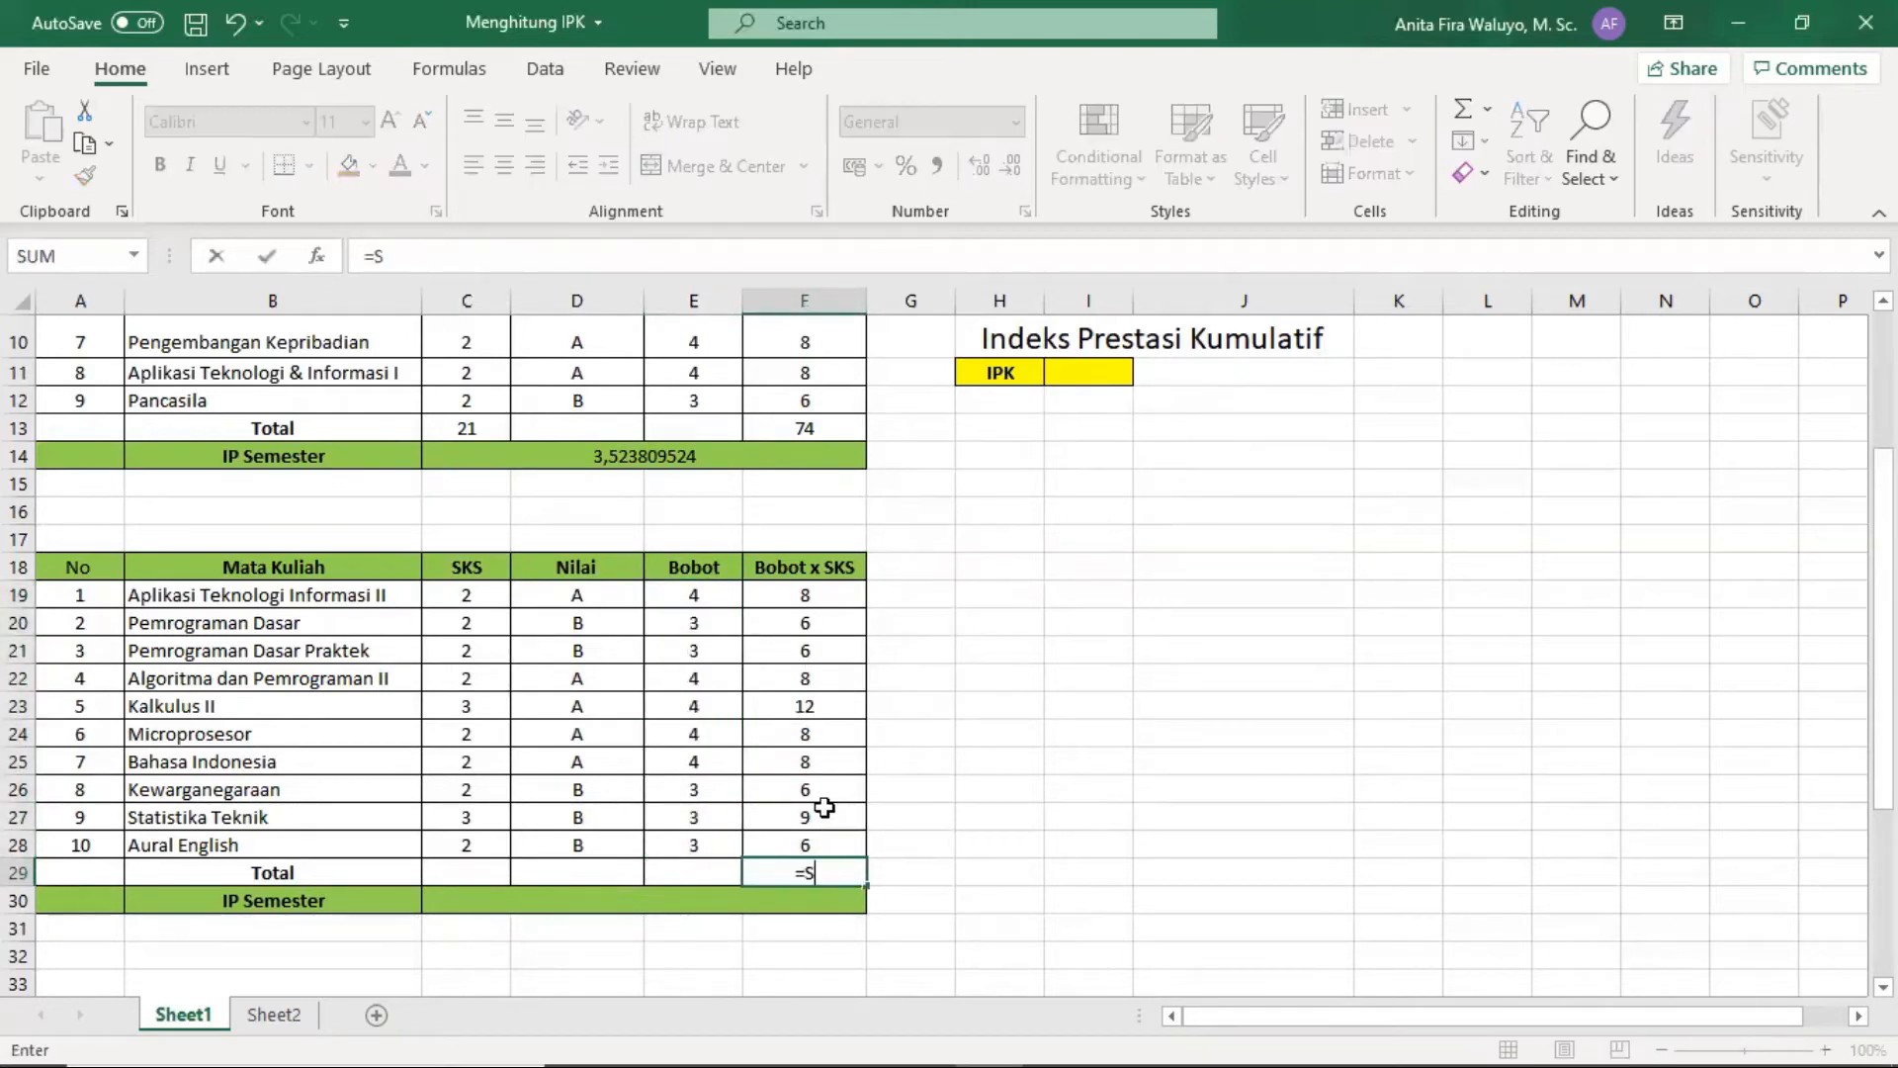
pyautogui.write('UM')
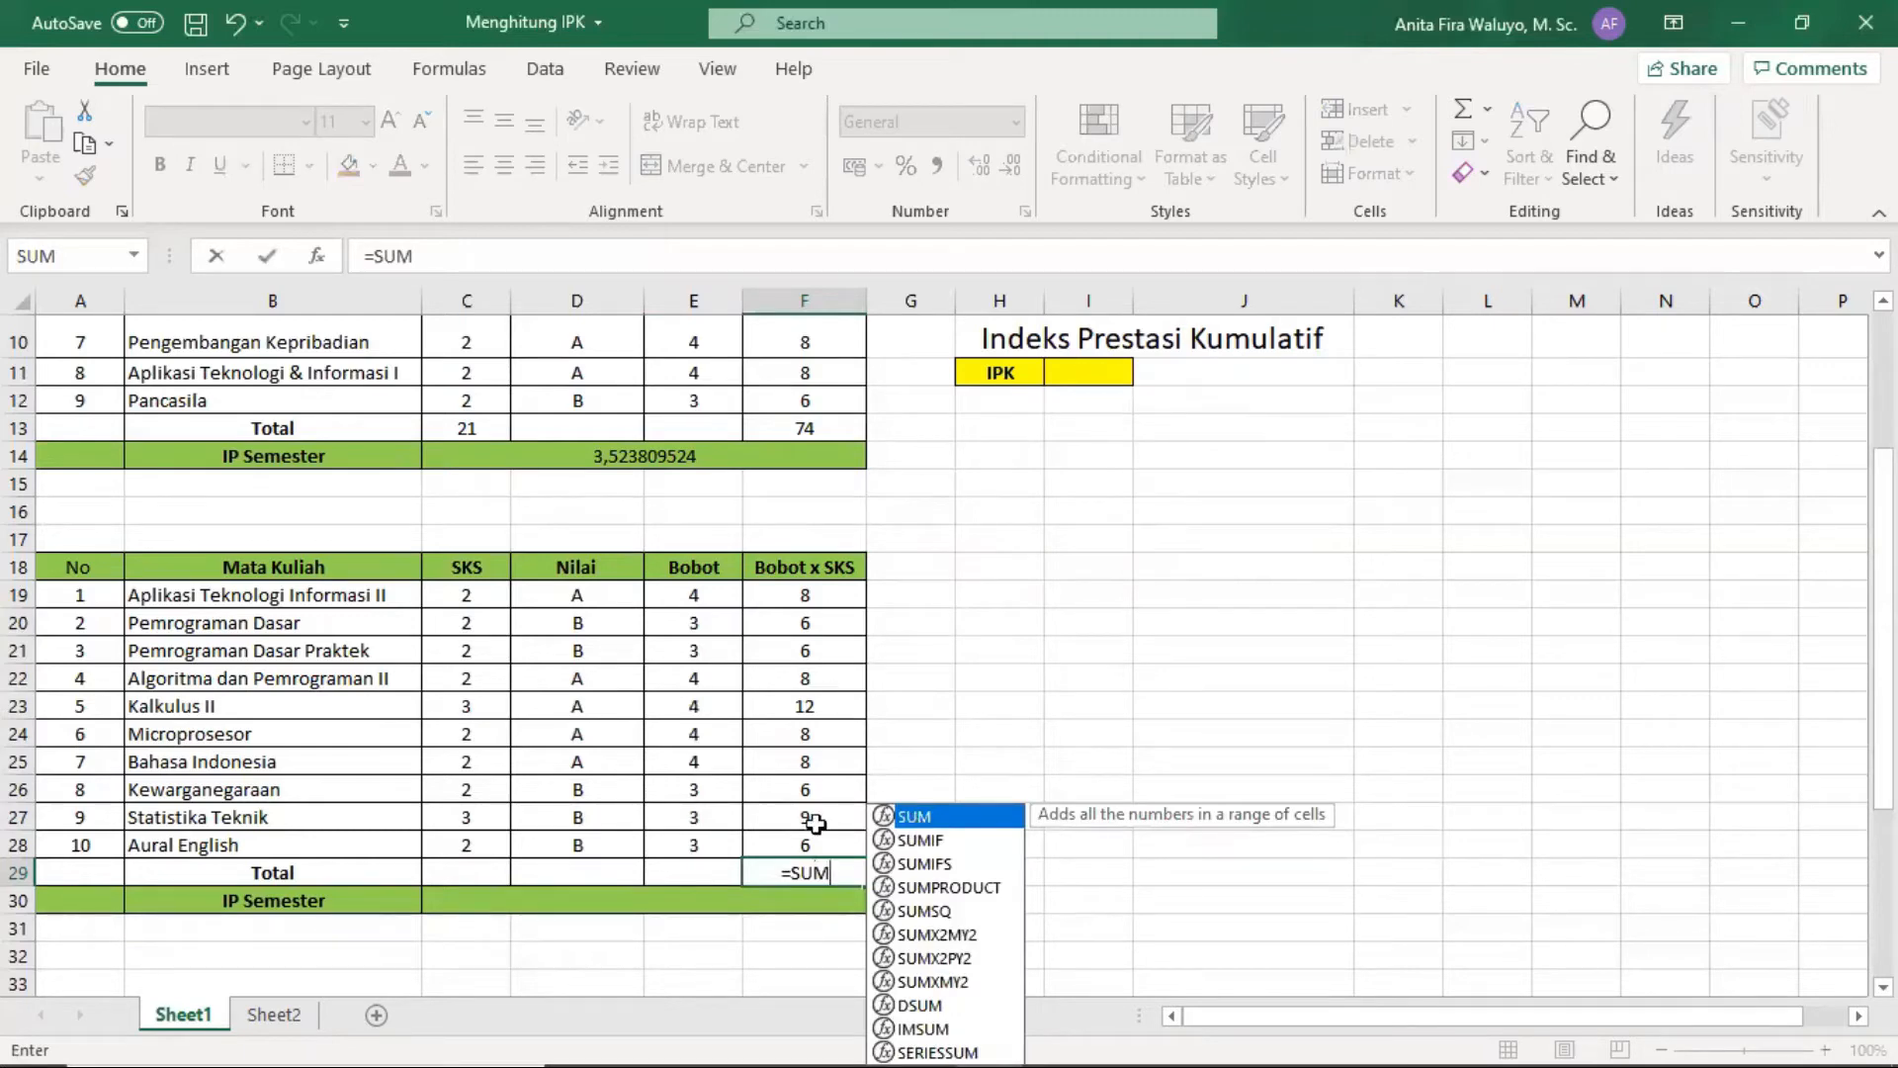
pyautogui.press('Return')
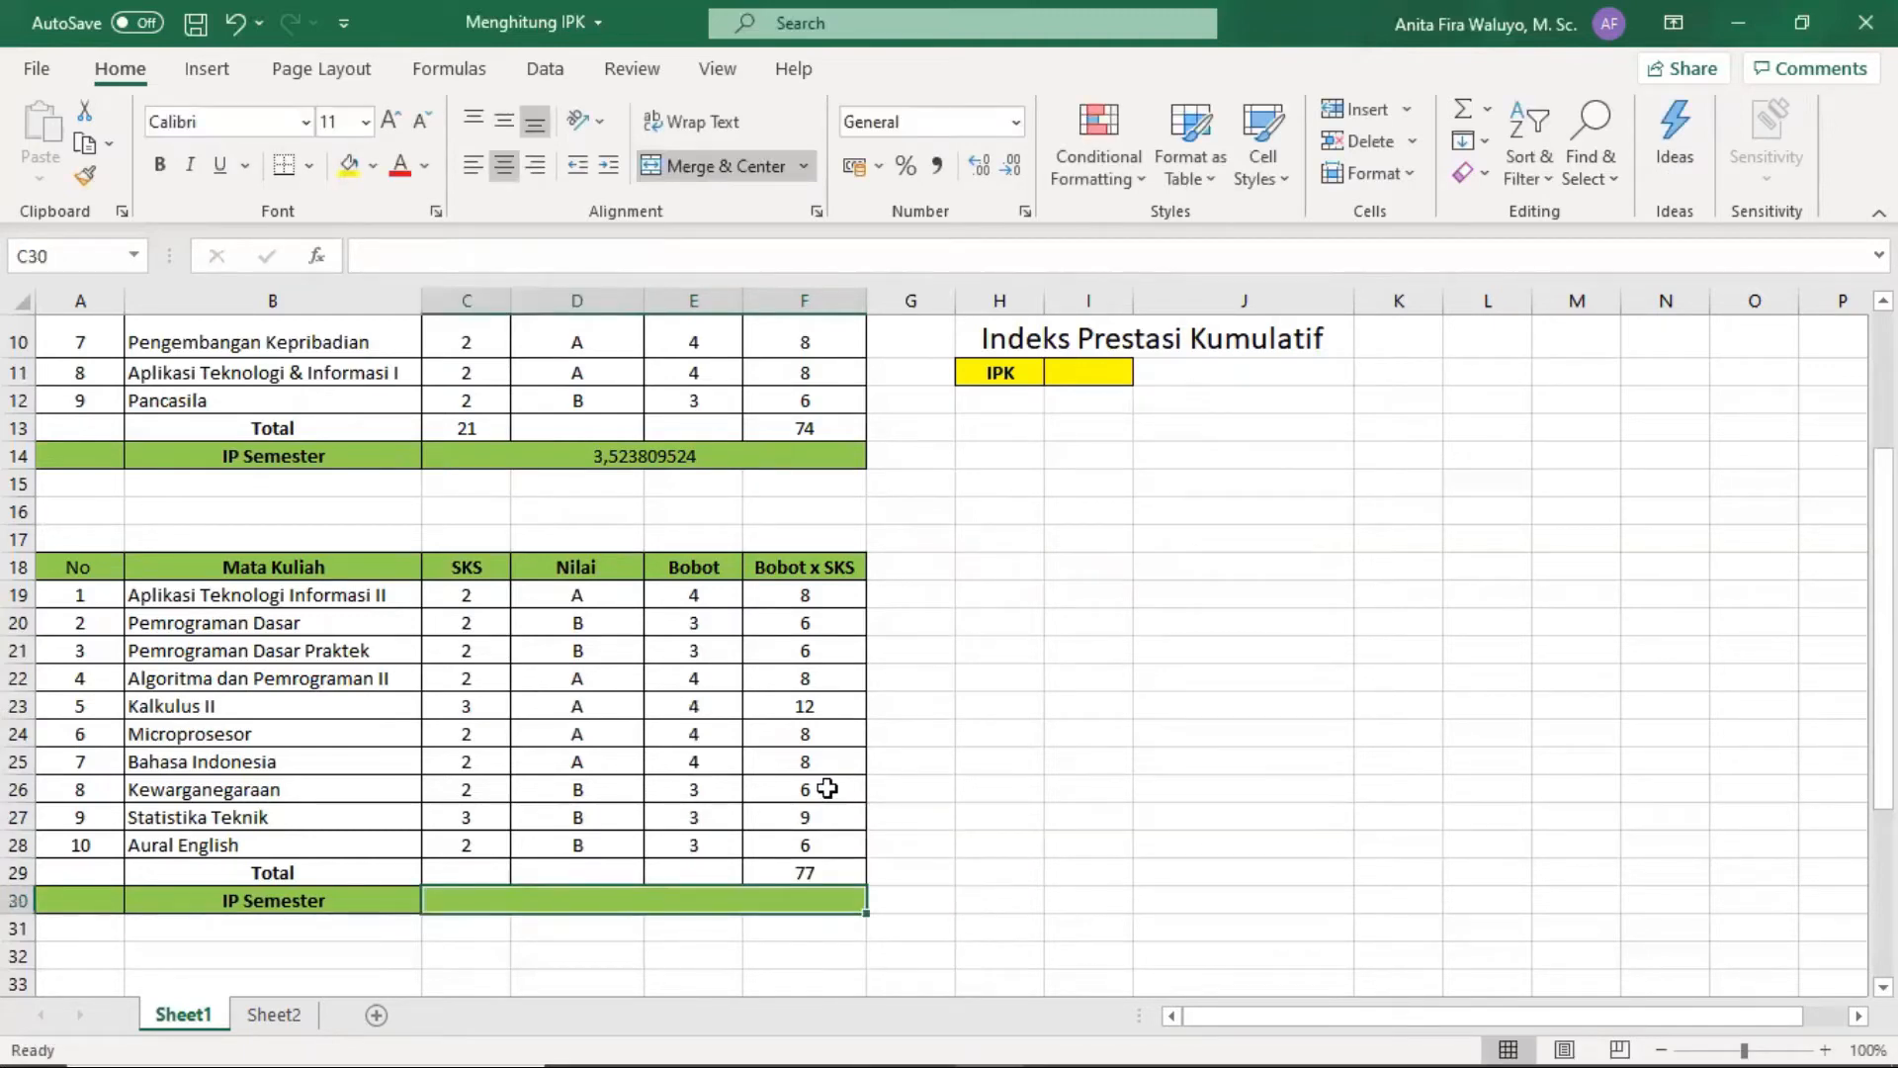
# Total the second semester's SKS credits in C29 with the formula =SUM(C19:C28).
pyautogui.click(440, 870)
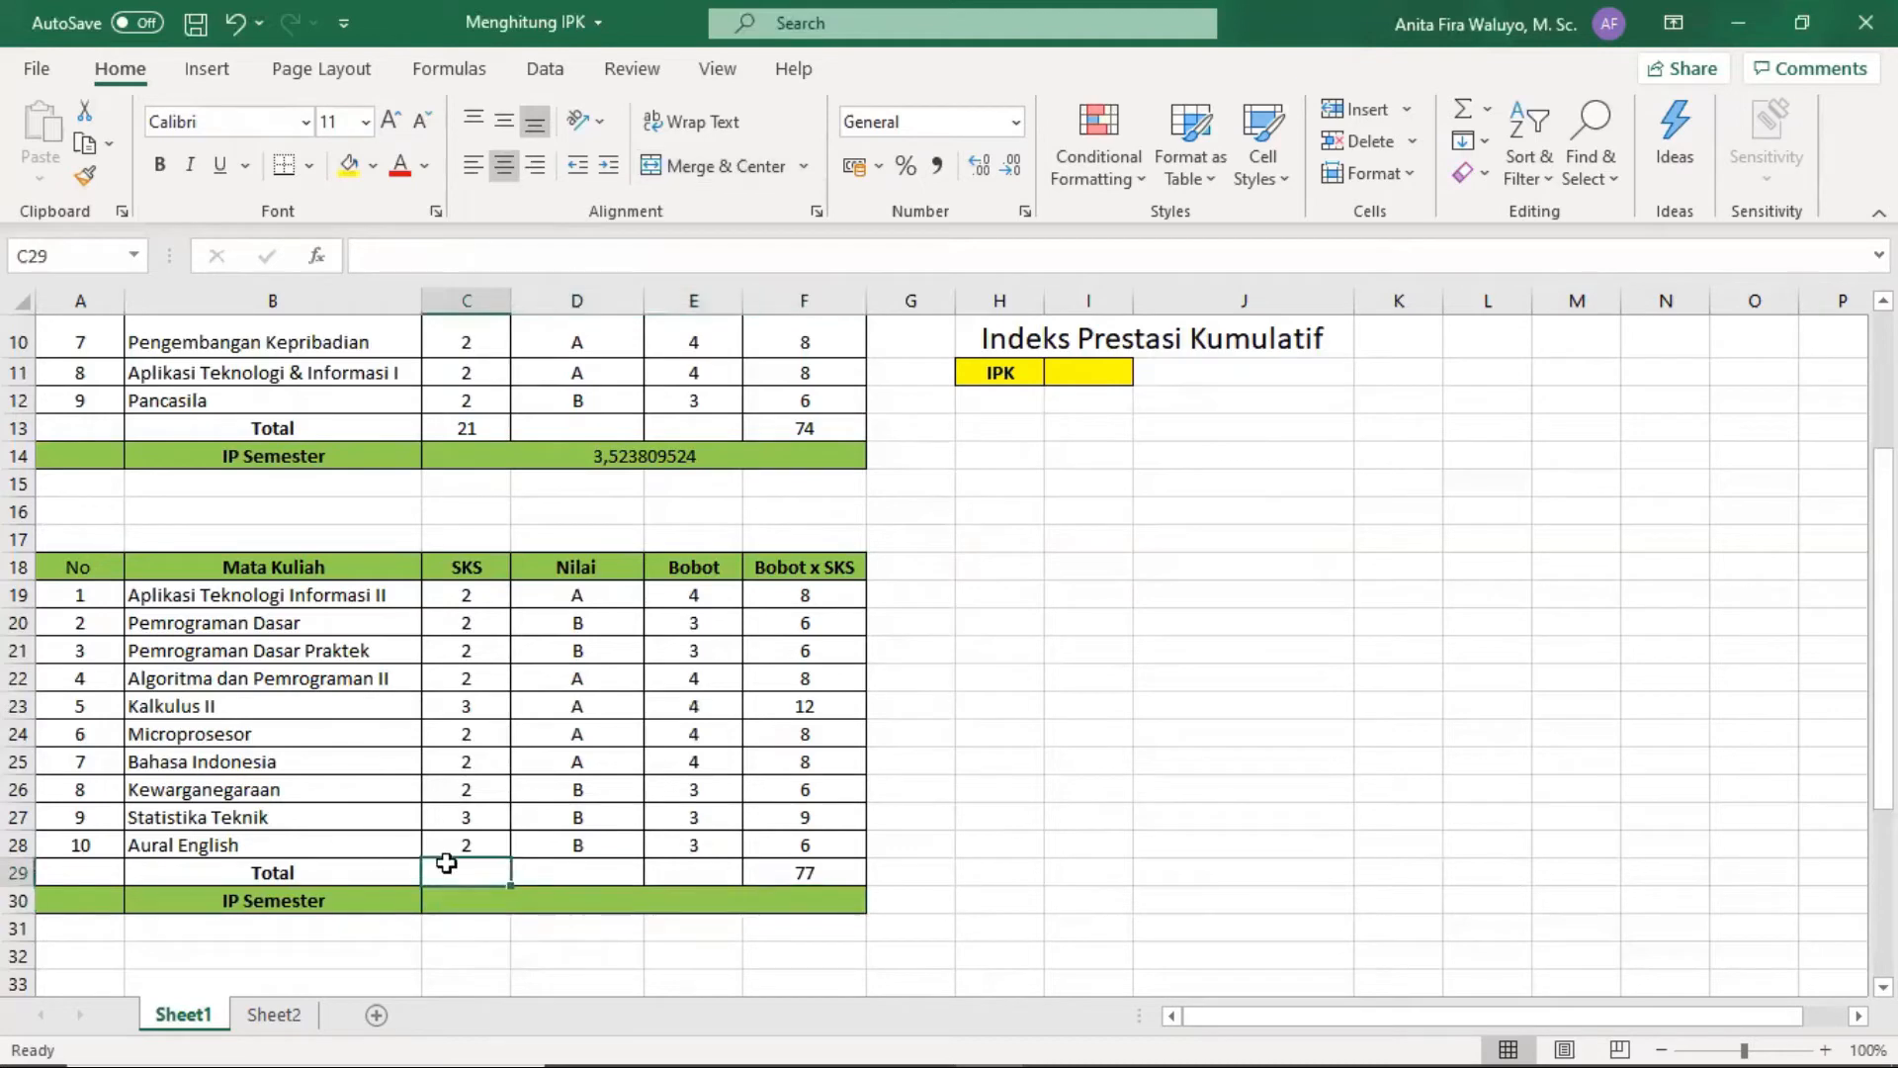
pyautogui.write('=S')
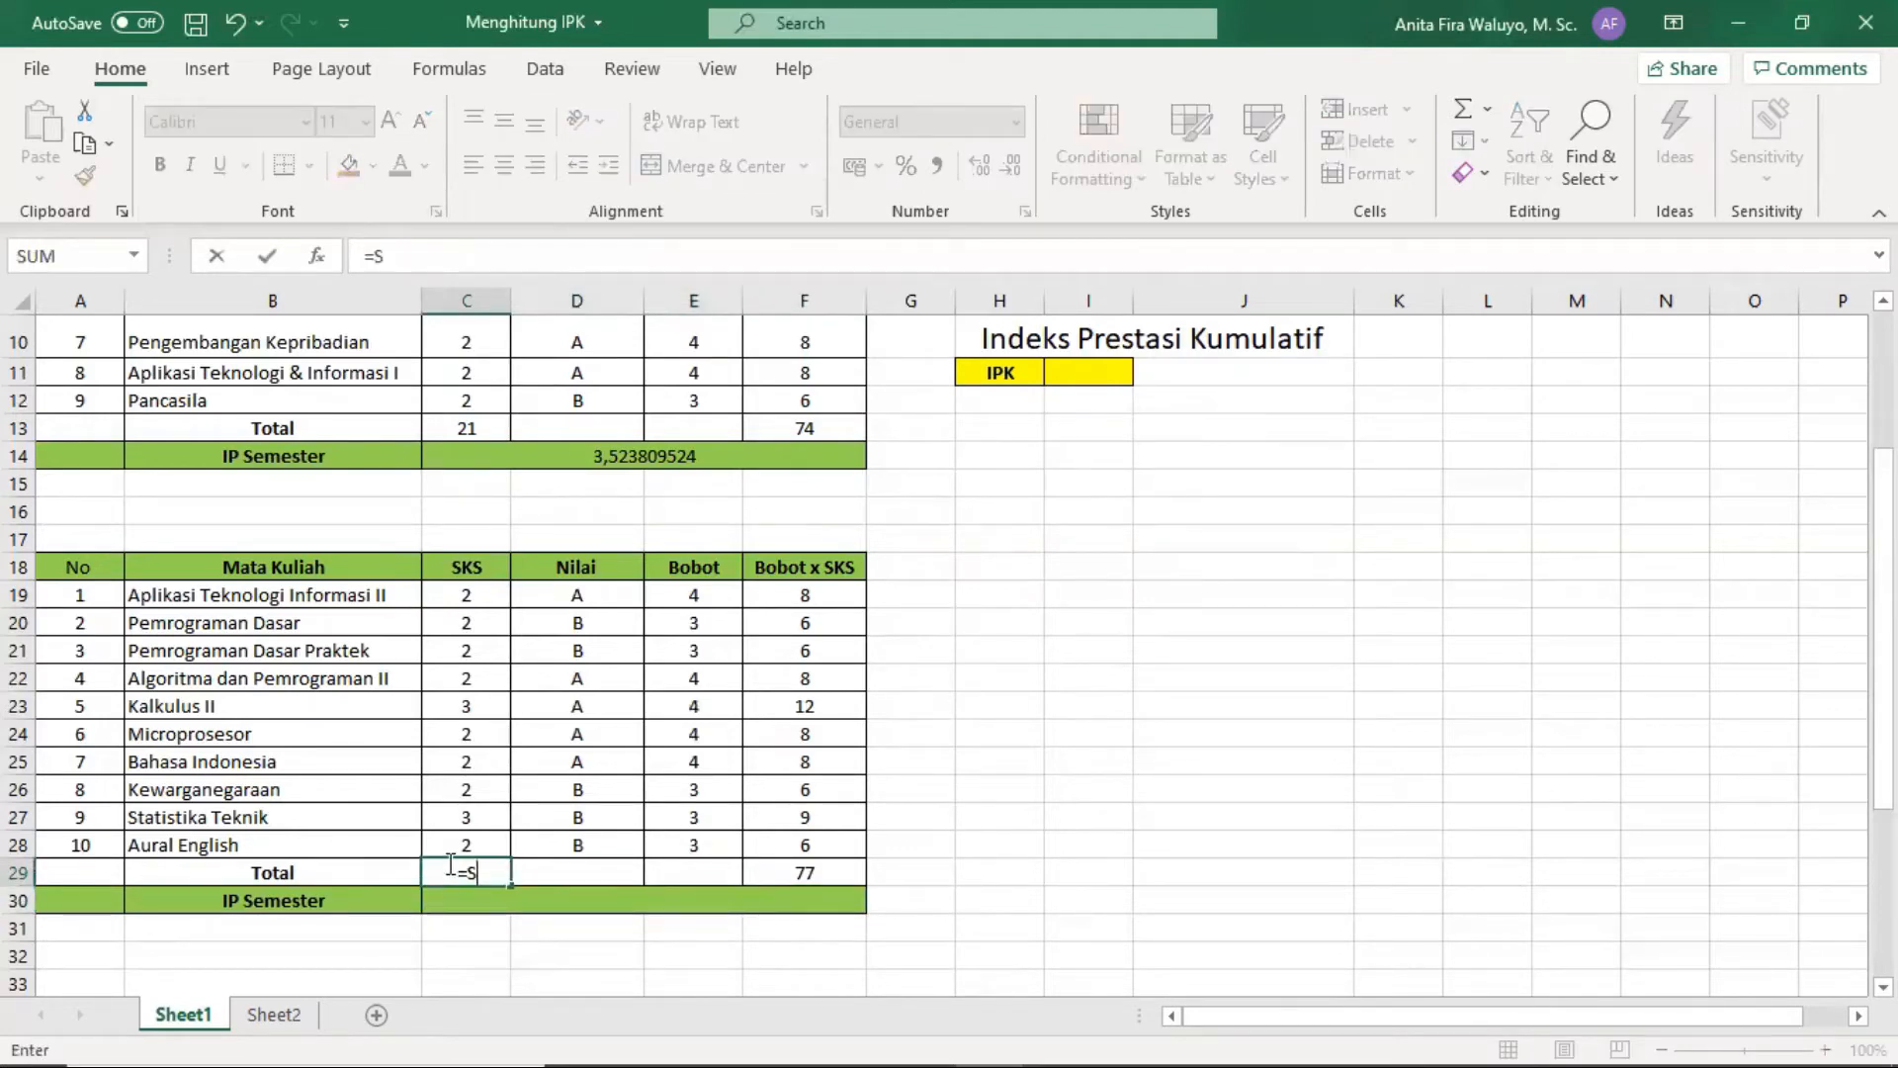
pyautogui.write('UM')
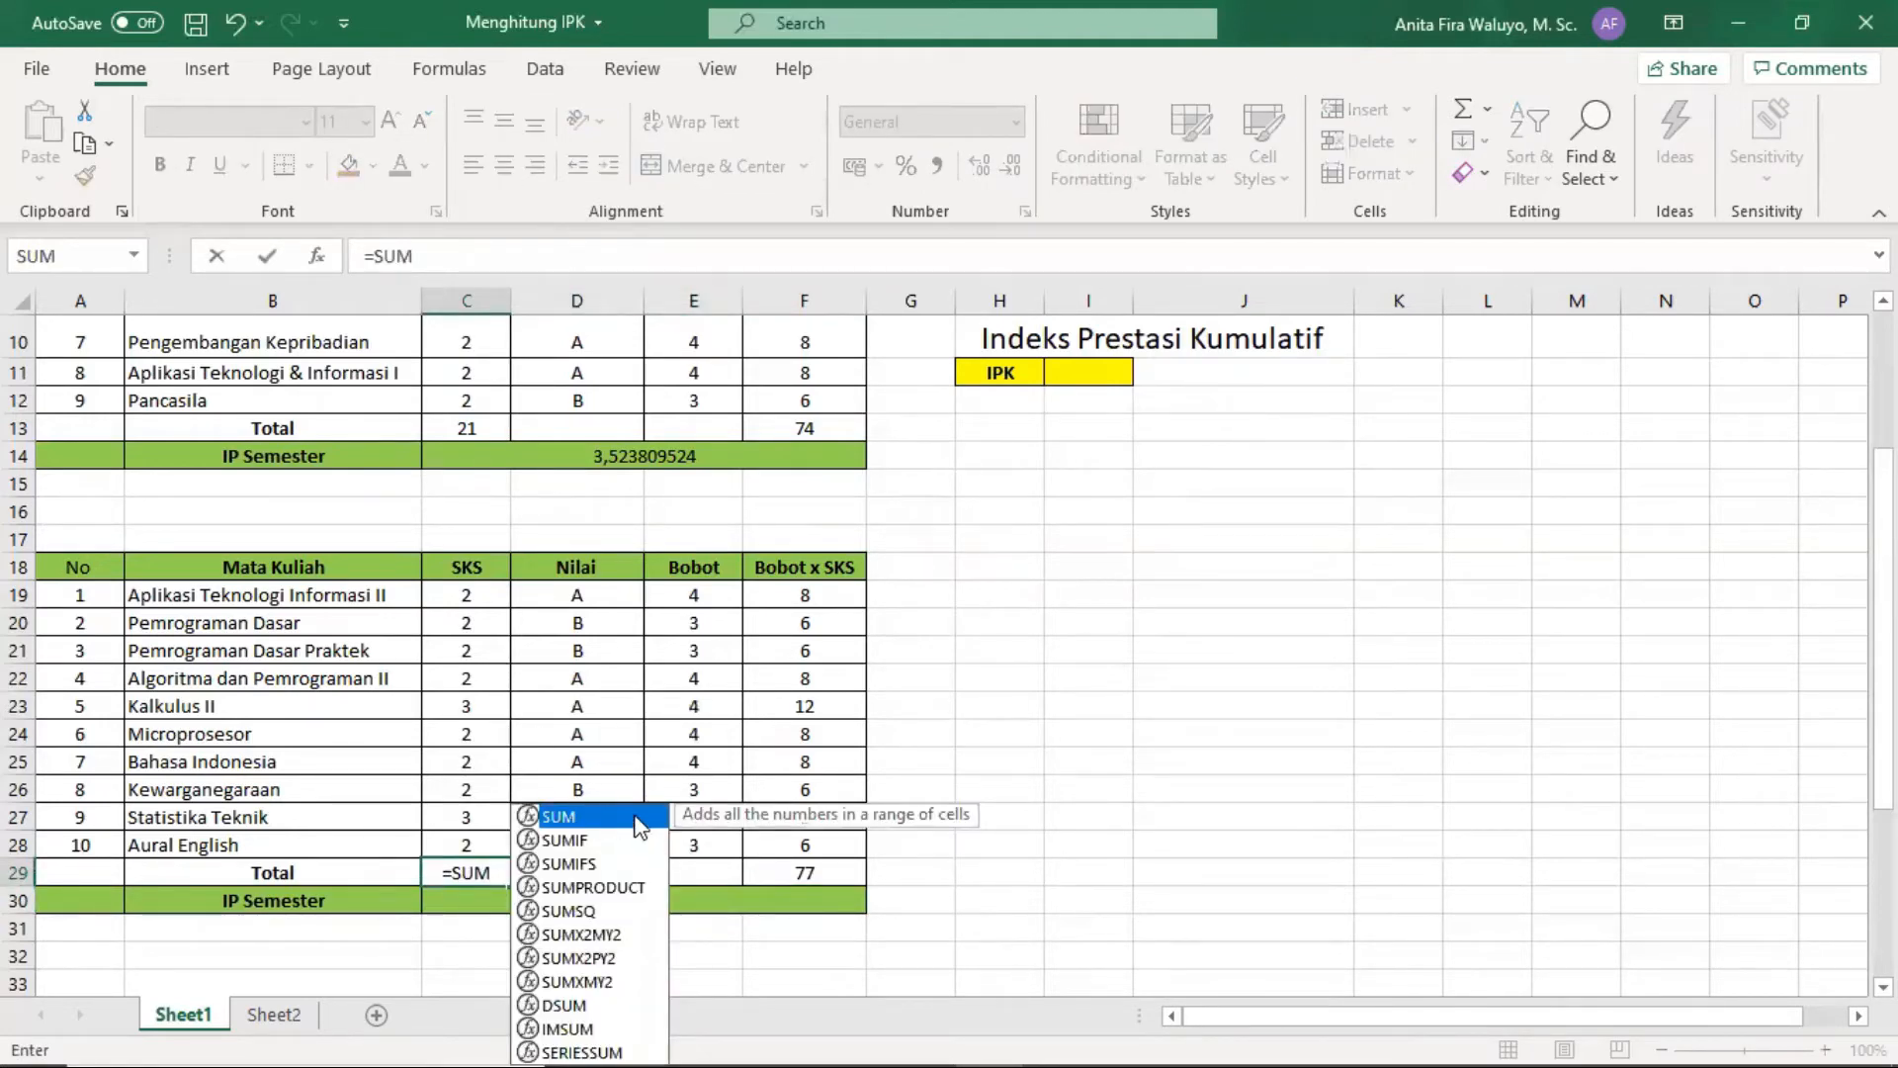
pyautogui.write('(')
pyautogui.click(466, 594)
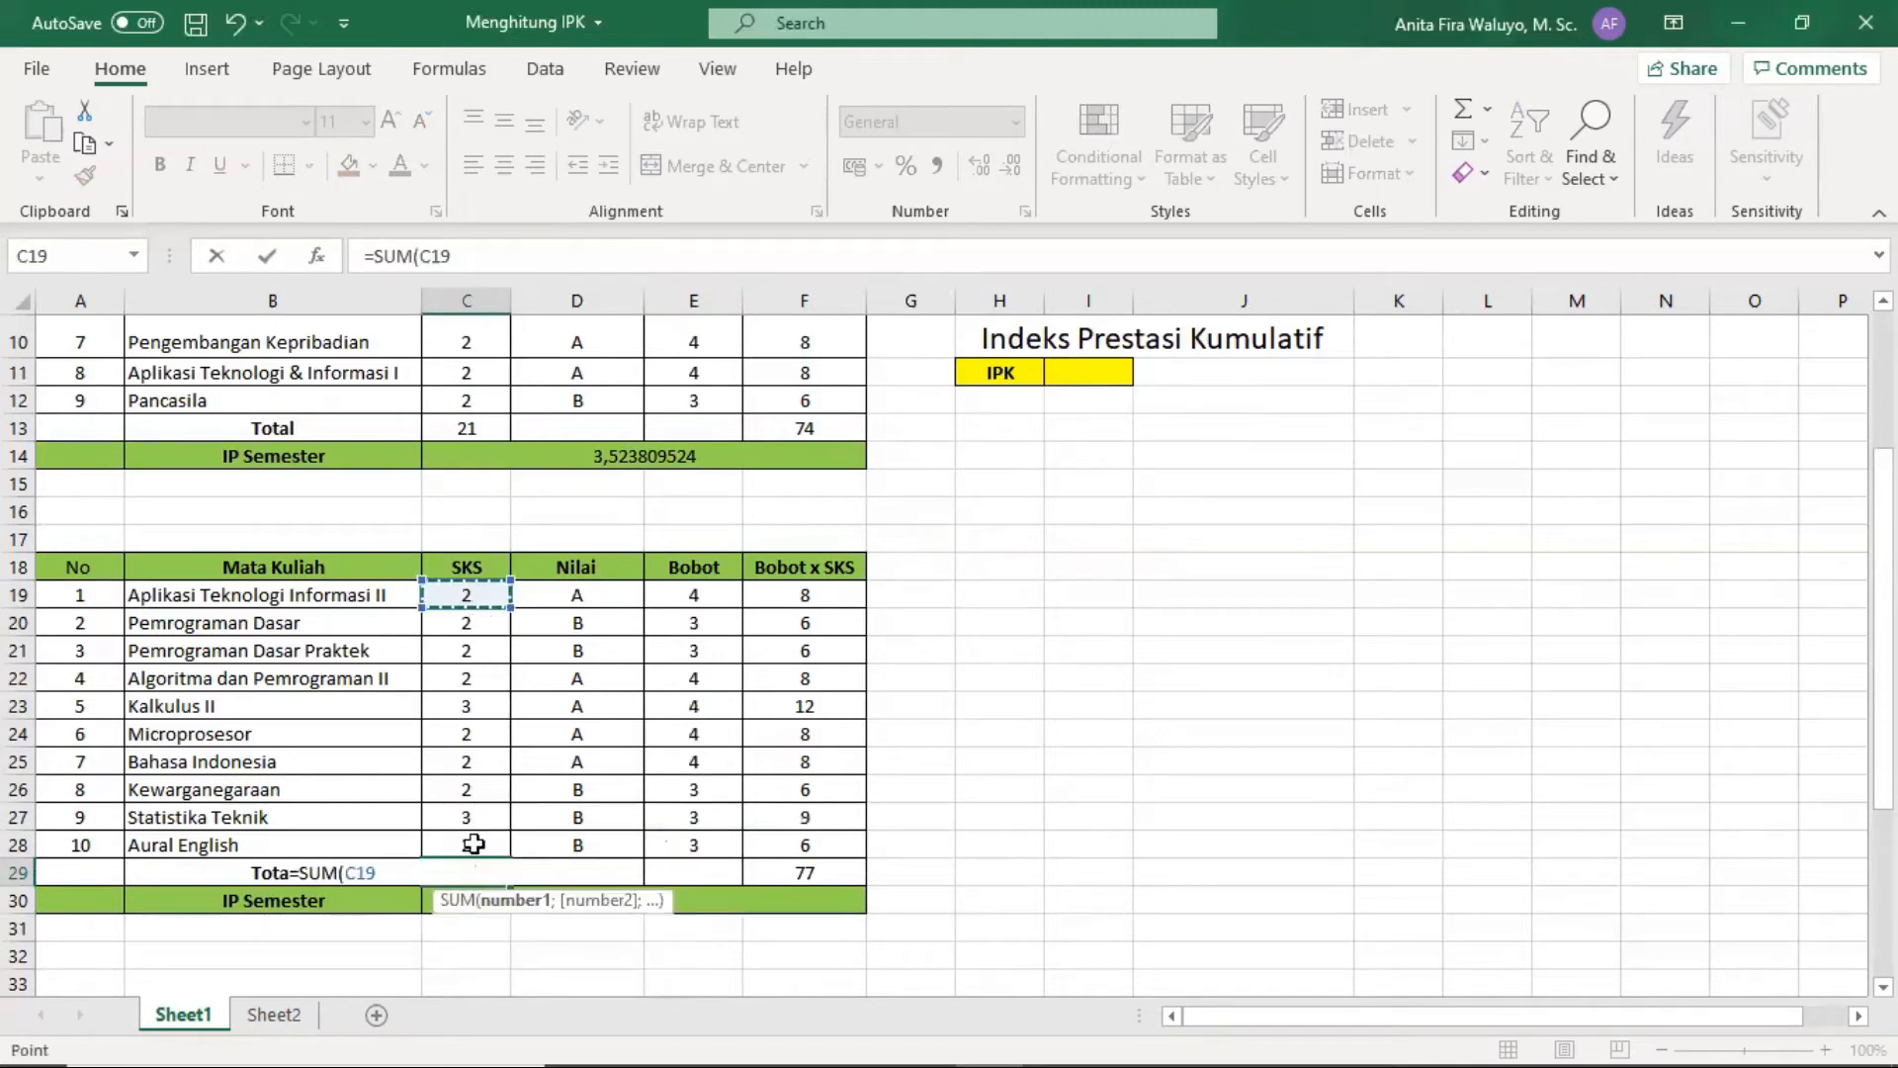
pyautogui.keyDown('shift'); pyautogui.click(464, 841); pyautogui.keyUp('shift')
pyautogui.press('Return')
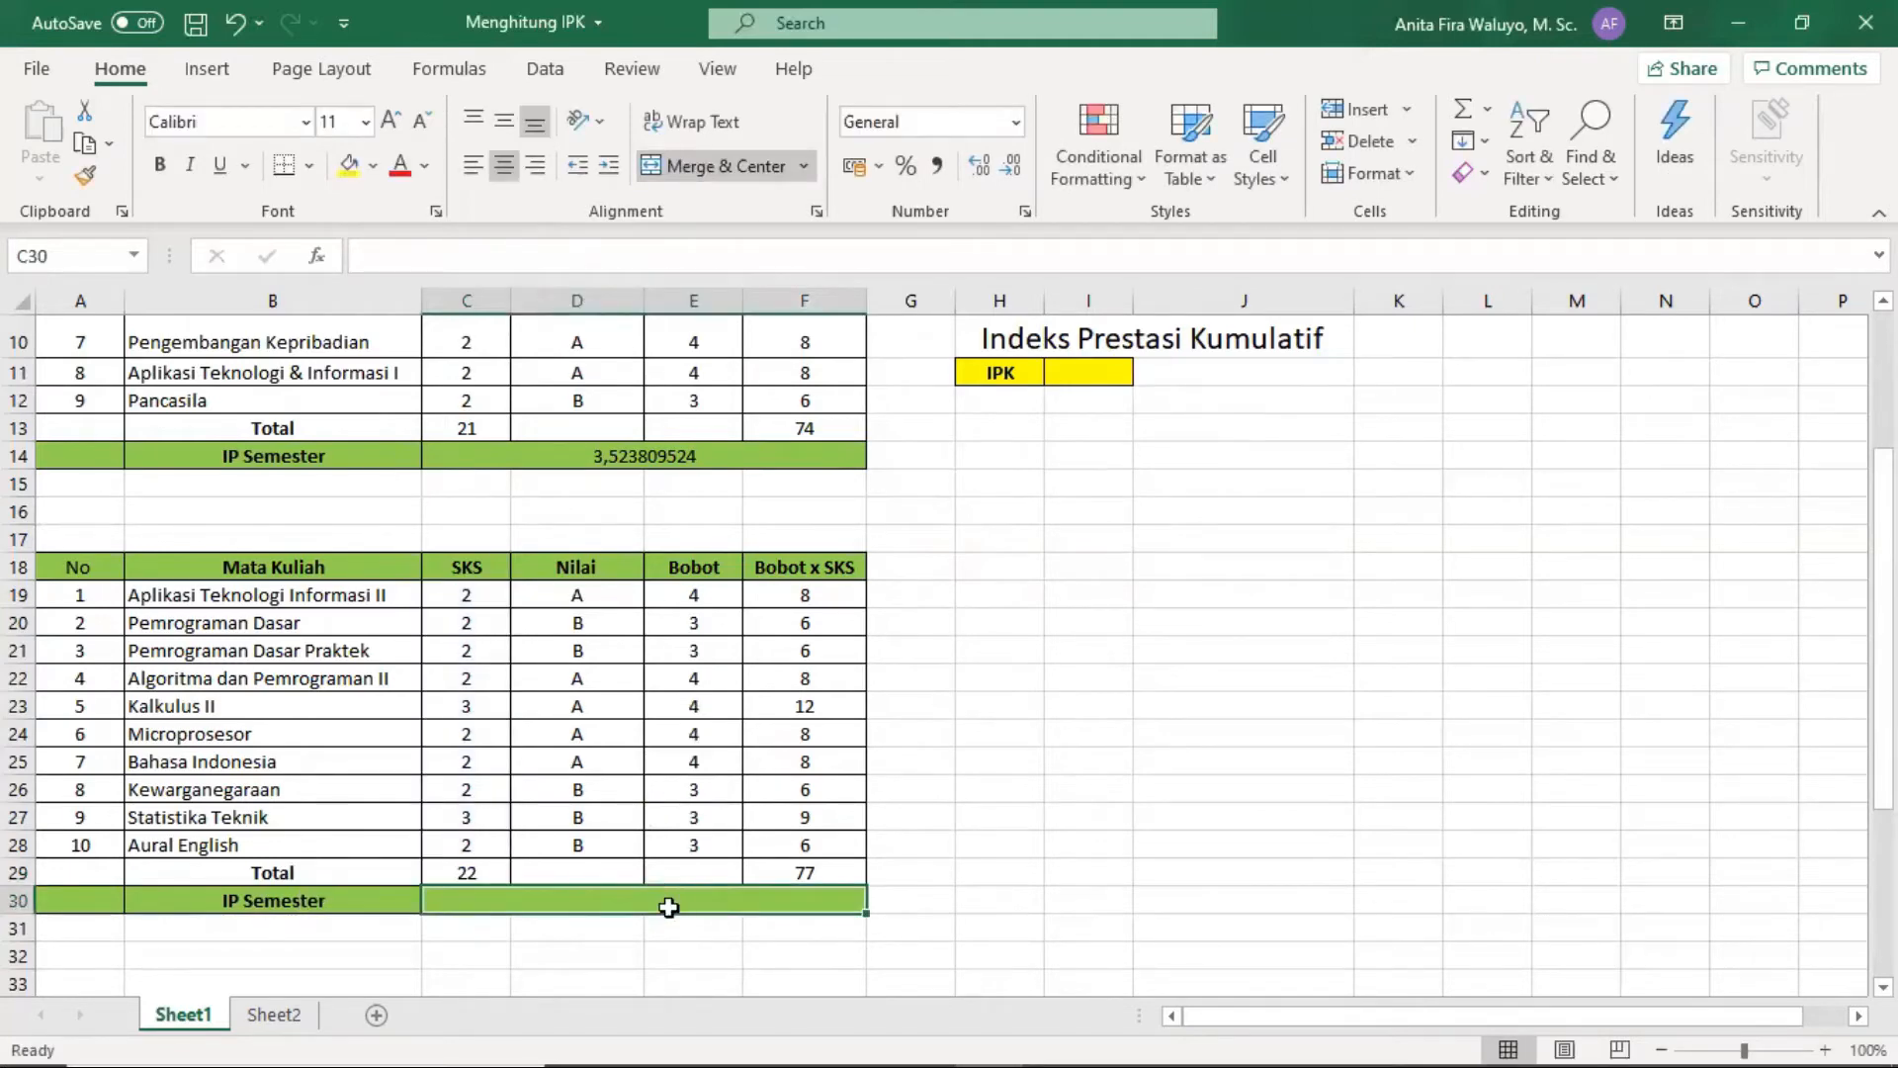
# Calculate the second semester's IP Semester in C30 with the formula =F29/C29.
pyautogui.write('=')
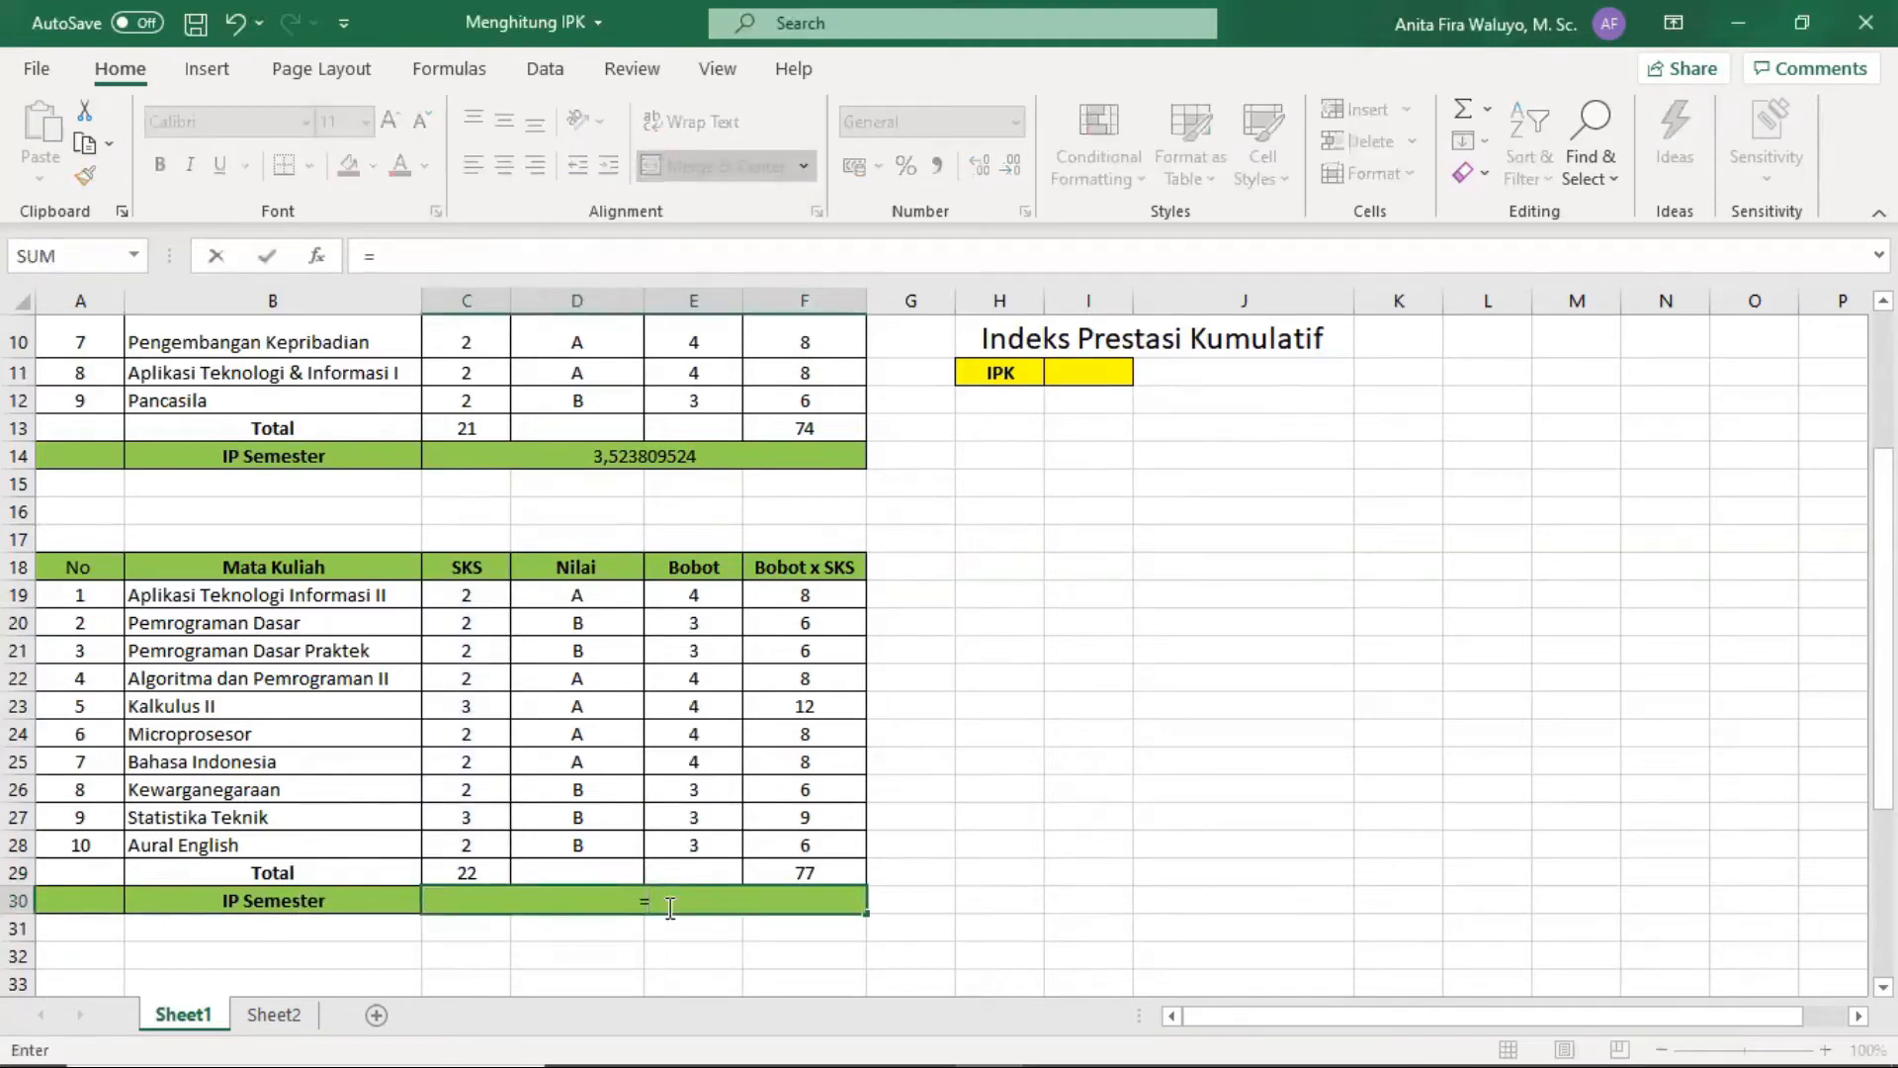
pyautogui.click(801, 868)
pyautogui.write('/')
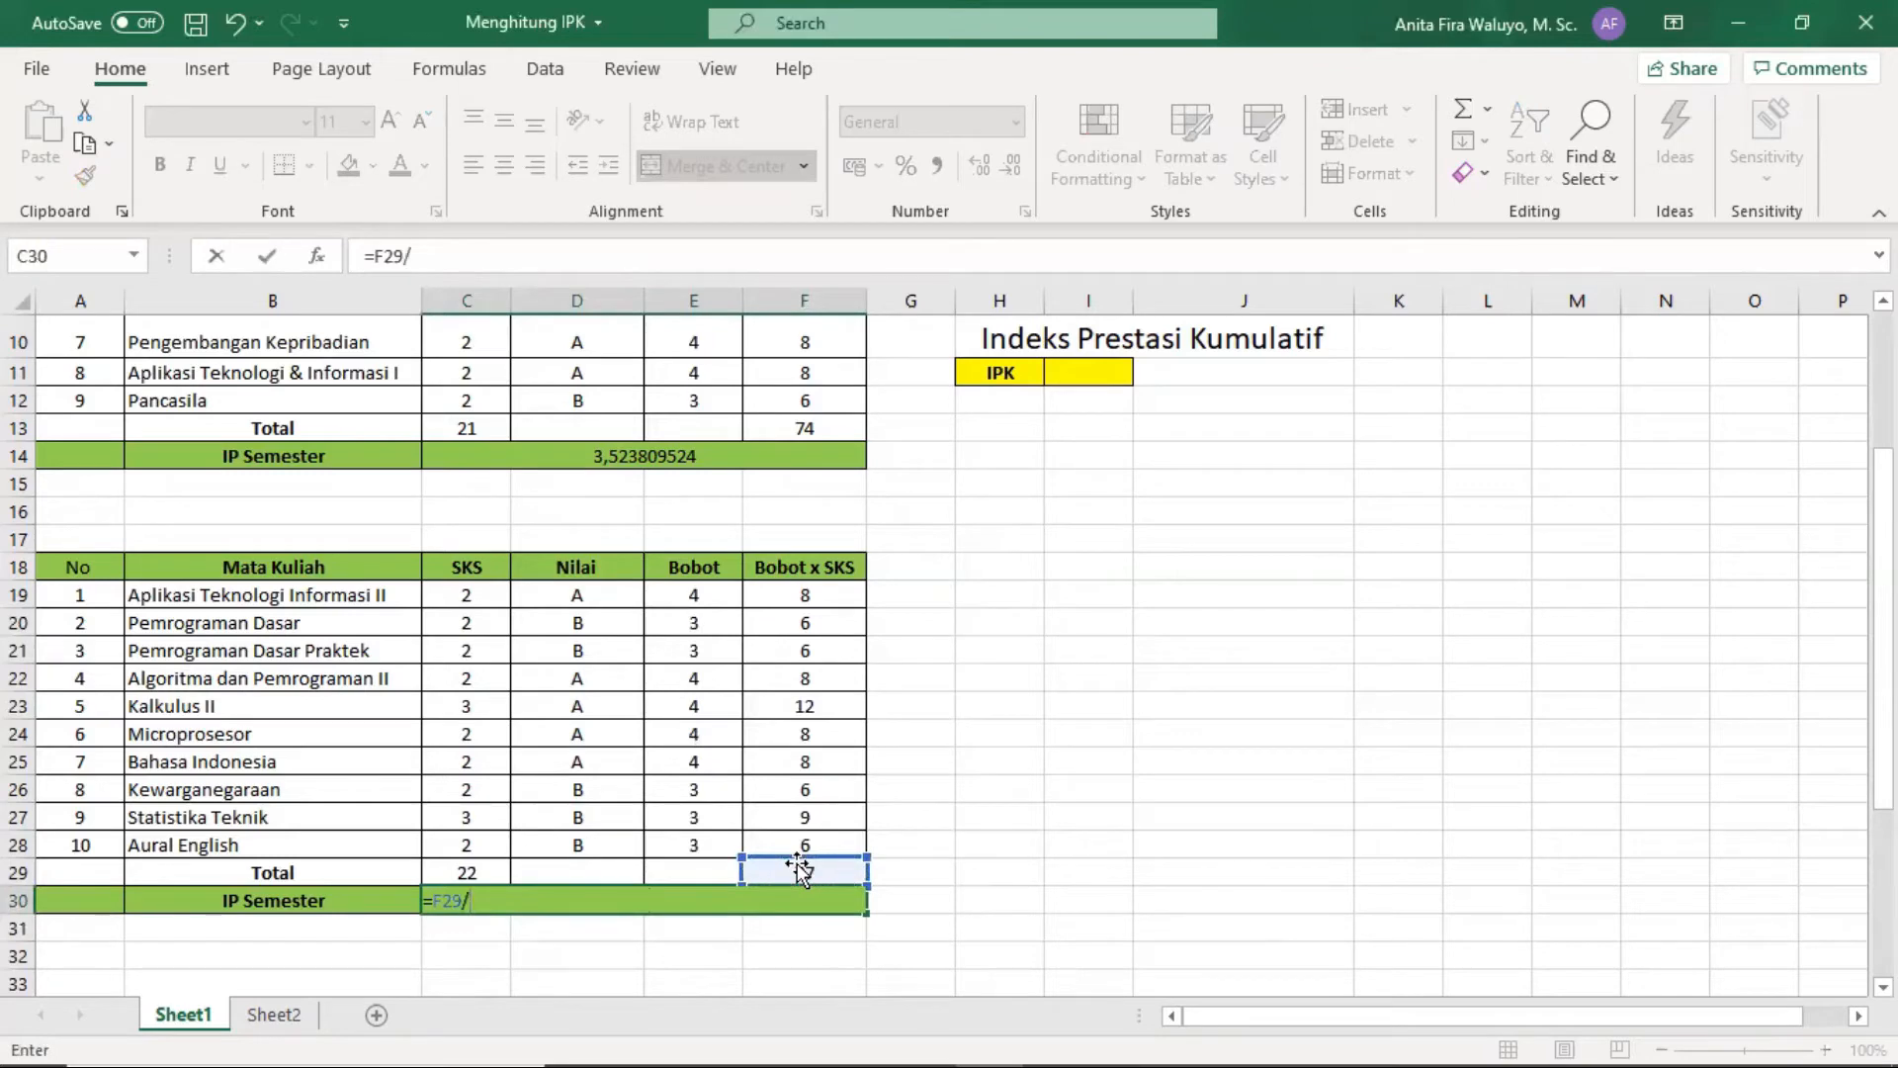
pyautogui.click(488, 867)
pyautogui.press('Return')
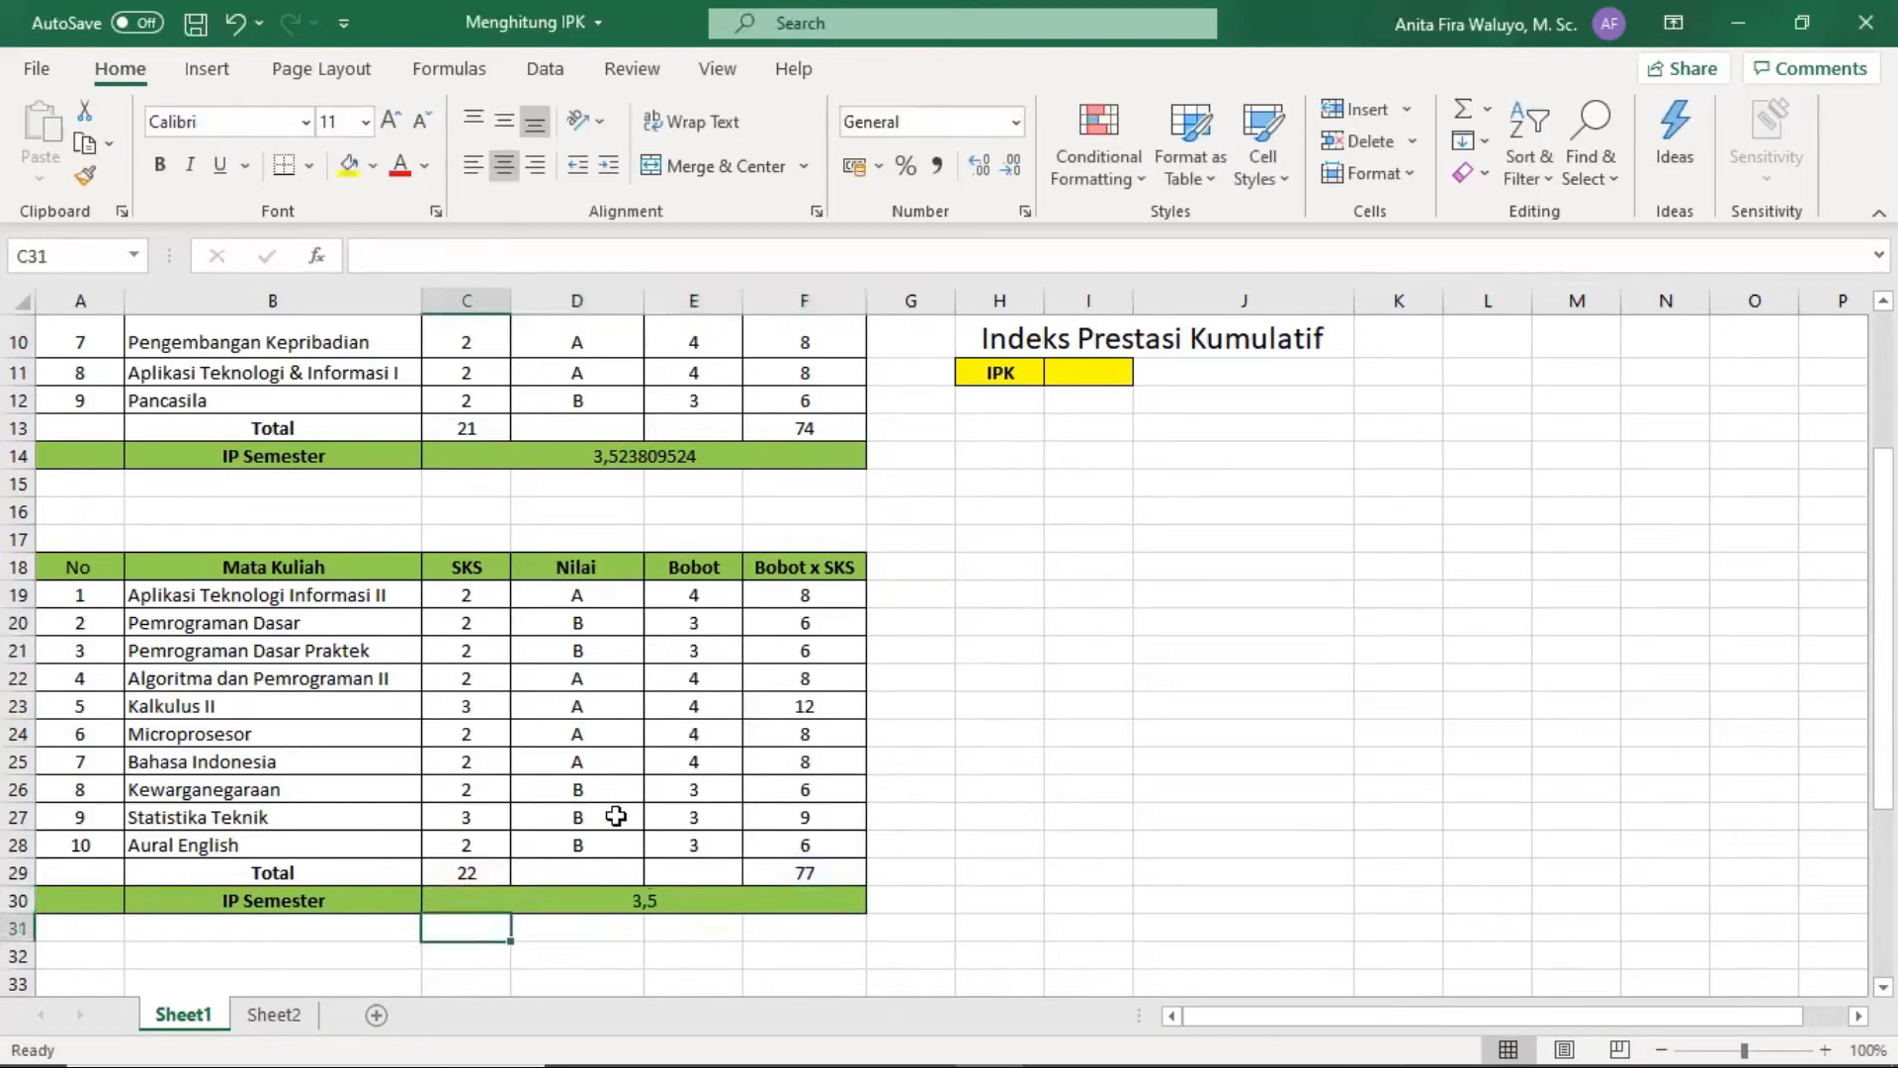
# Define the name tabel for the Nilai and Bobot reference table in H3:I8.
pyautogui.scroll(-4, 619, 810)
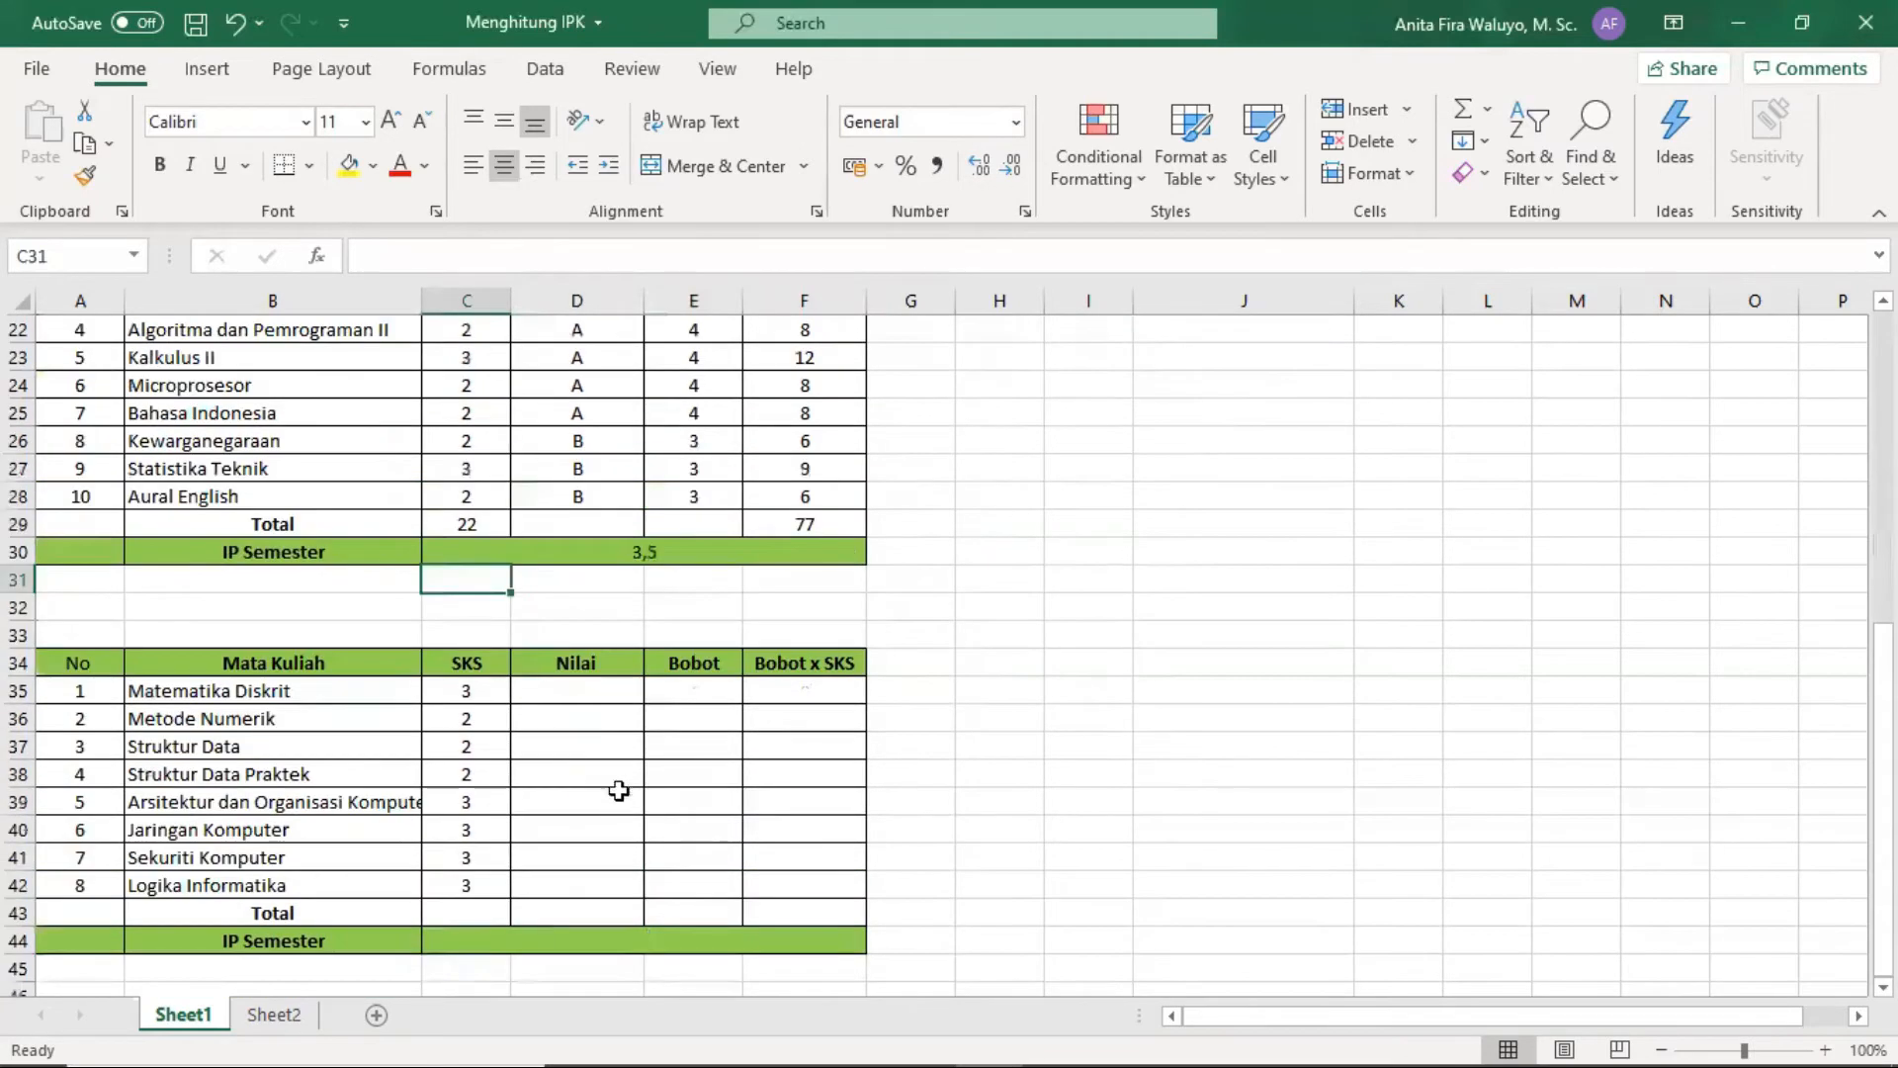
pyautogui.click(577, 689)
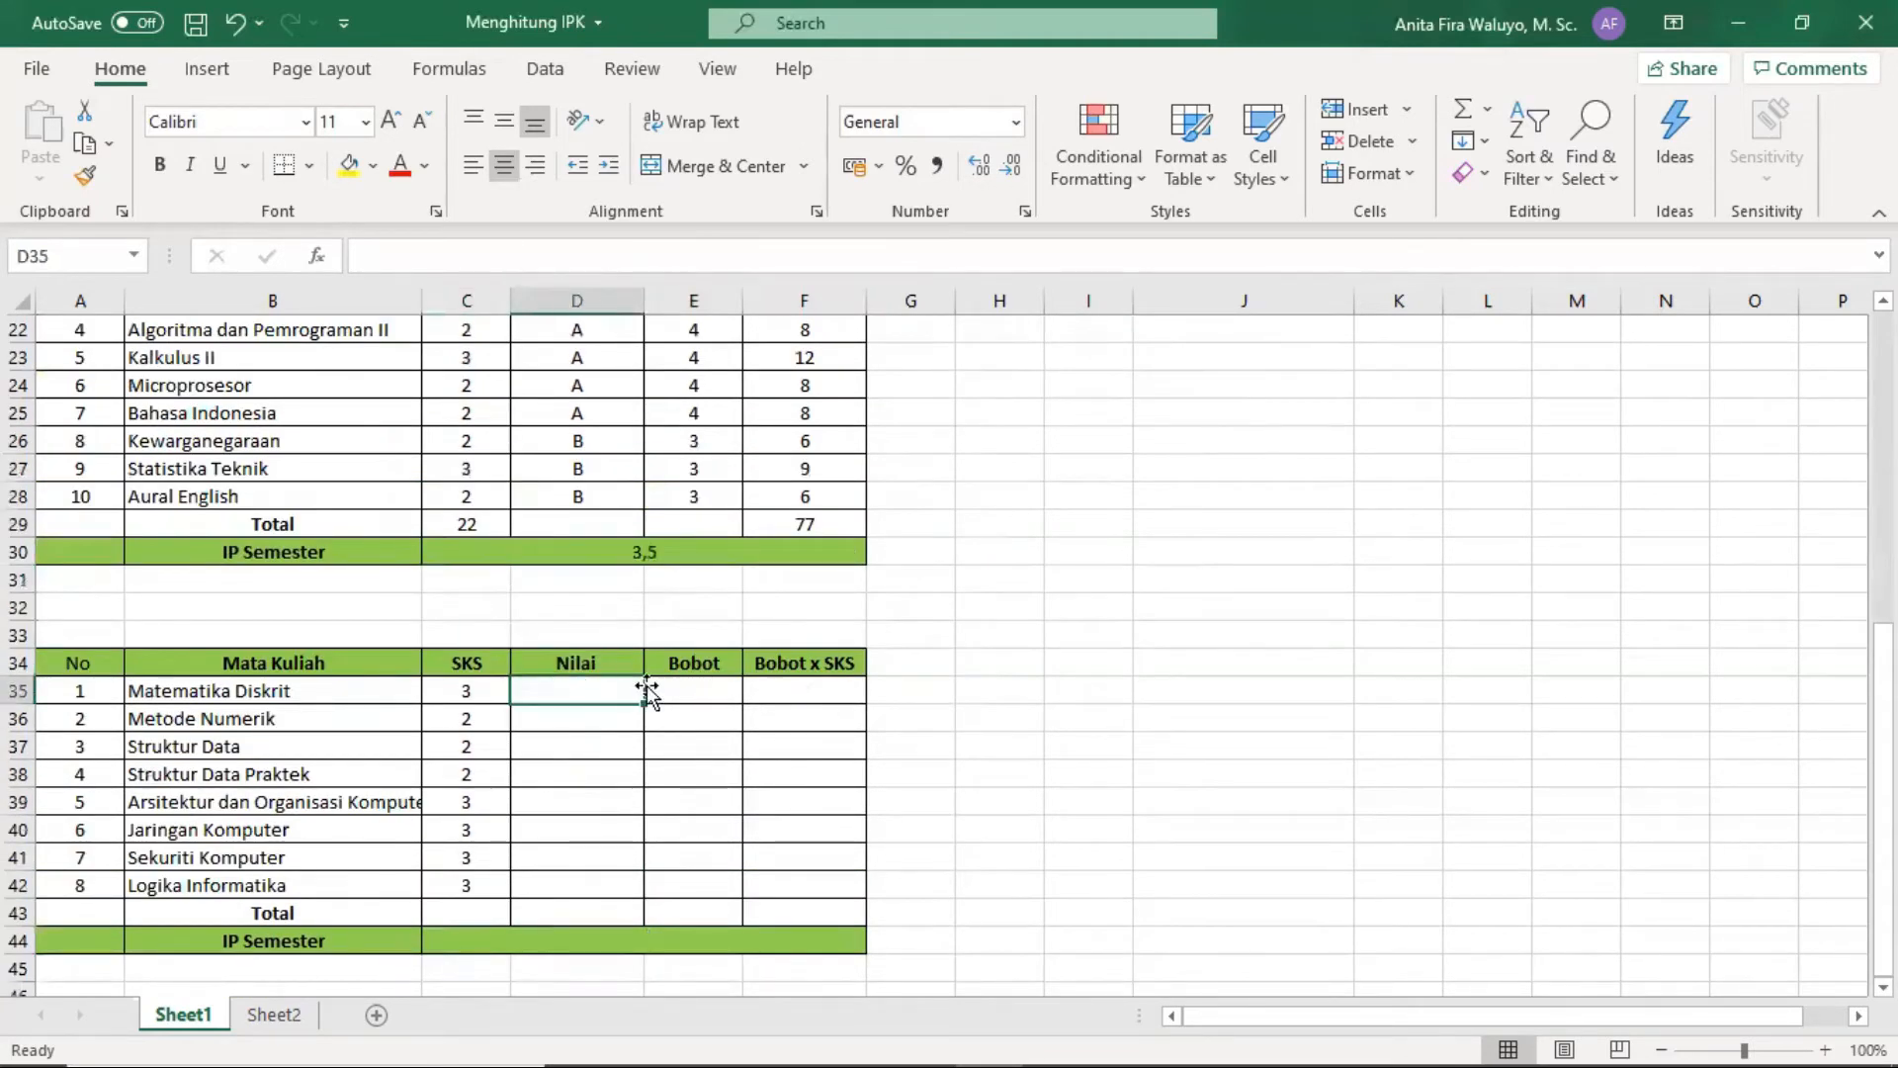
pyautogui.click(696, 686)
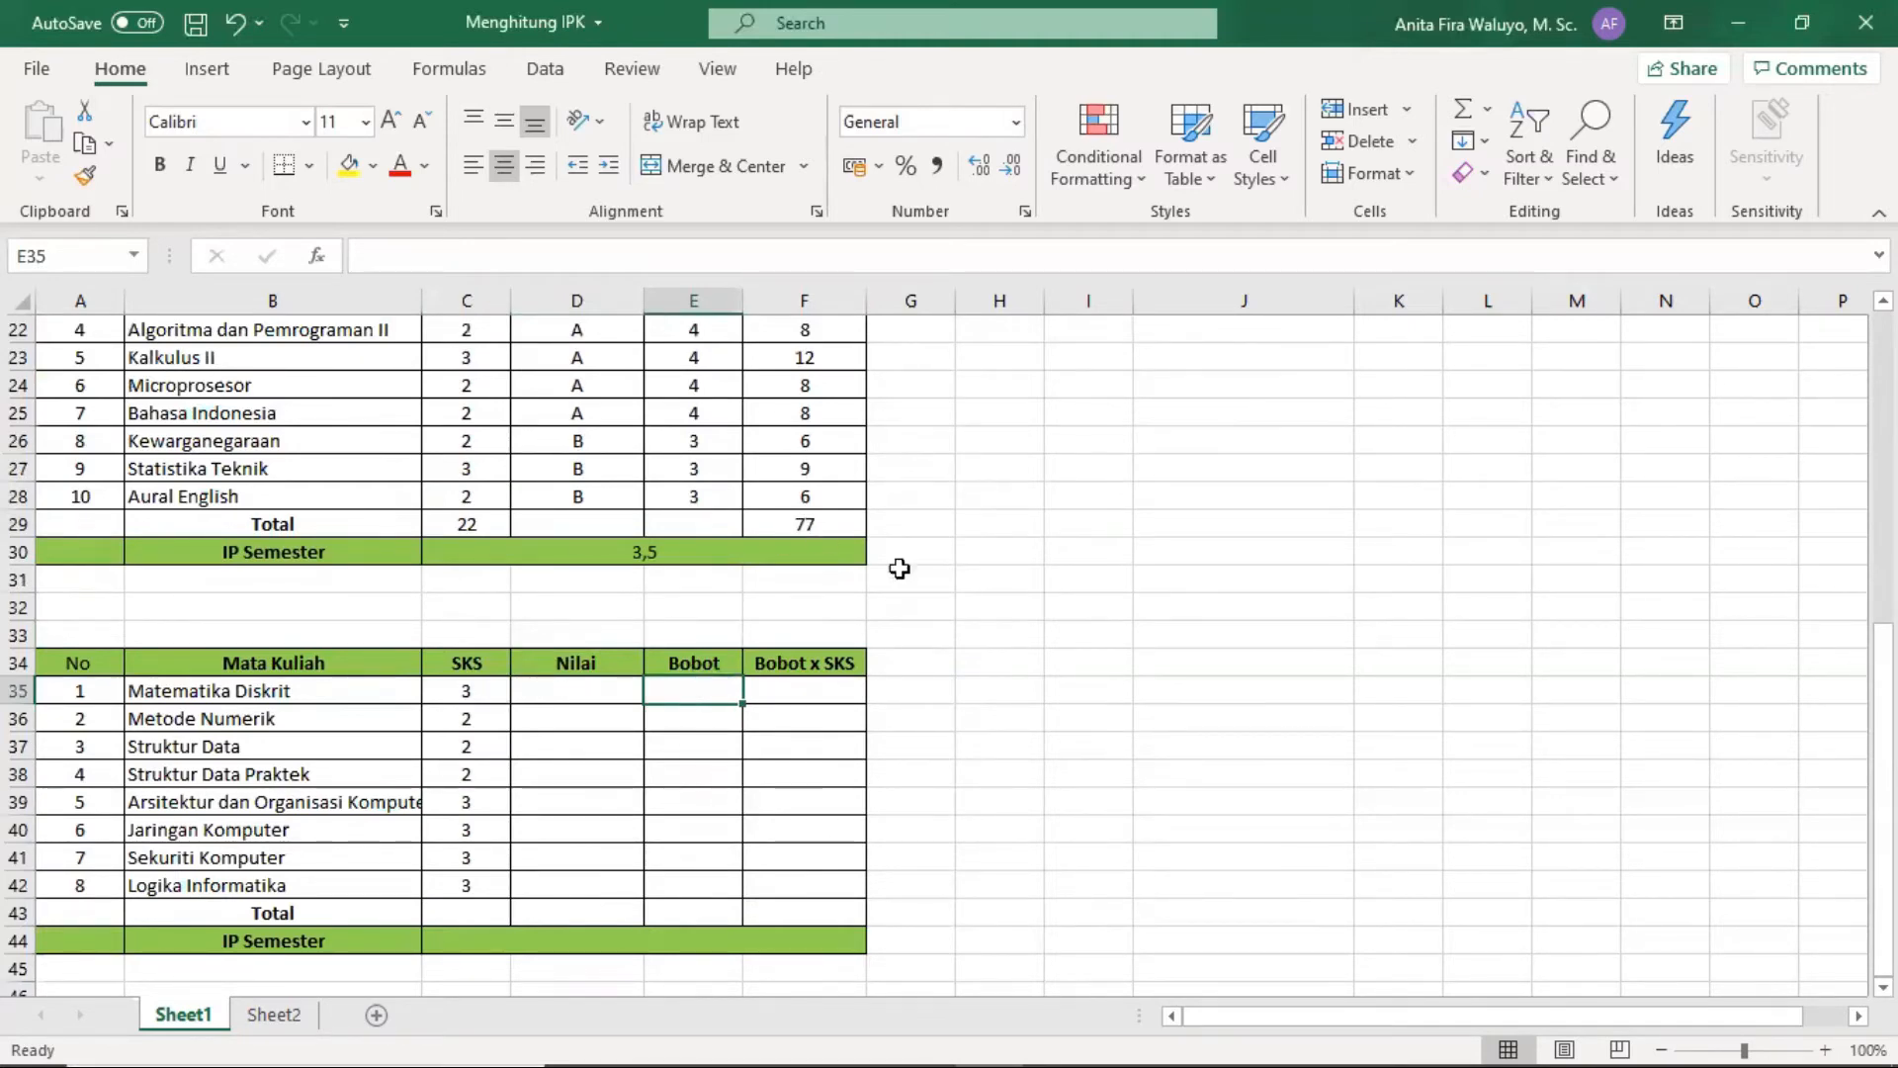
pyautogui.scroll(6, 1022, 560)
pyautogui.scroll(1, 1021, 560)
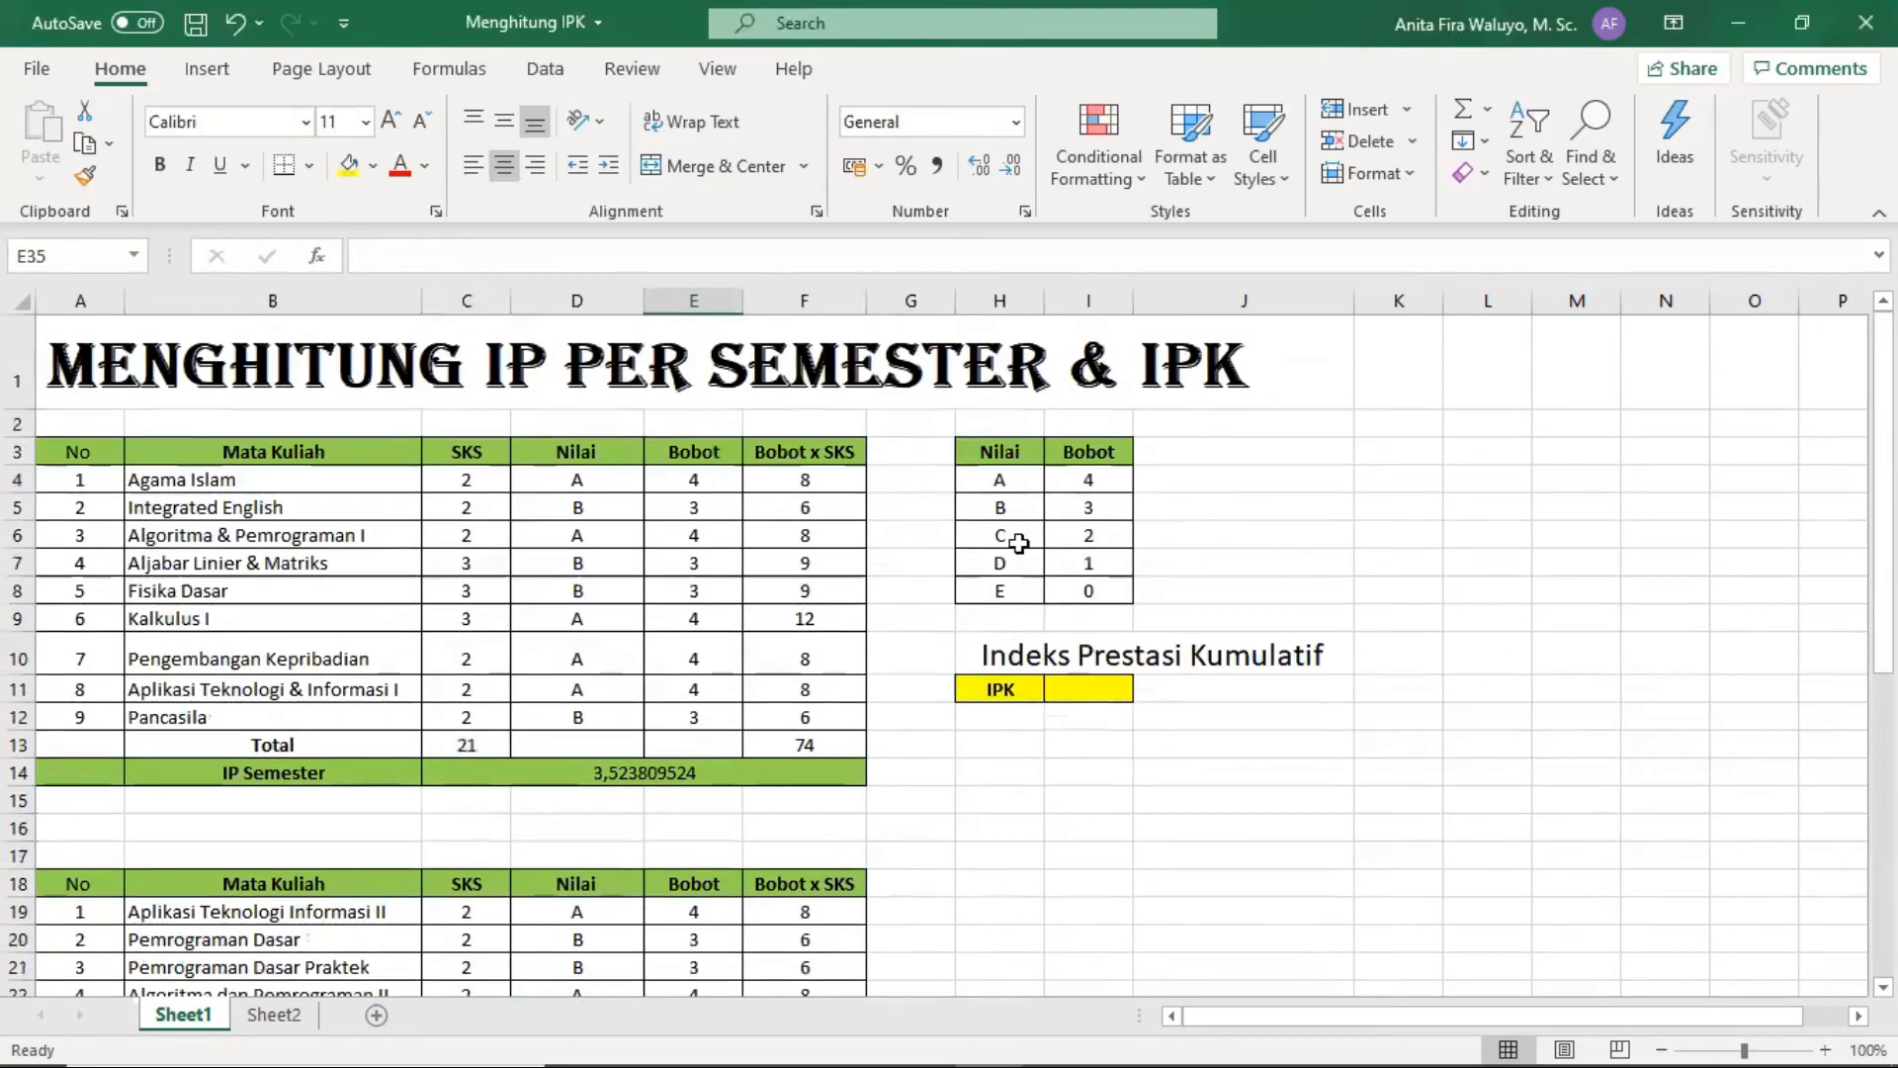
pyautogui.click(1002, 481)
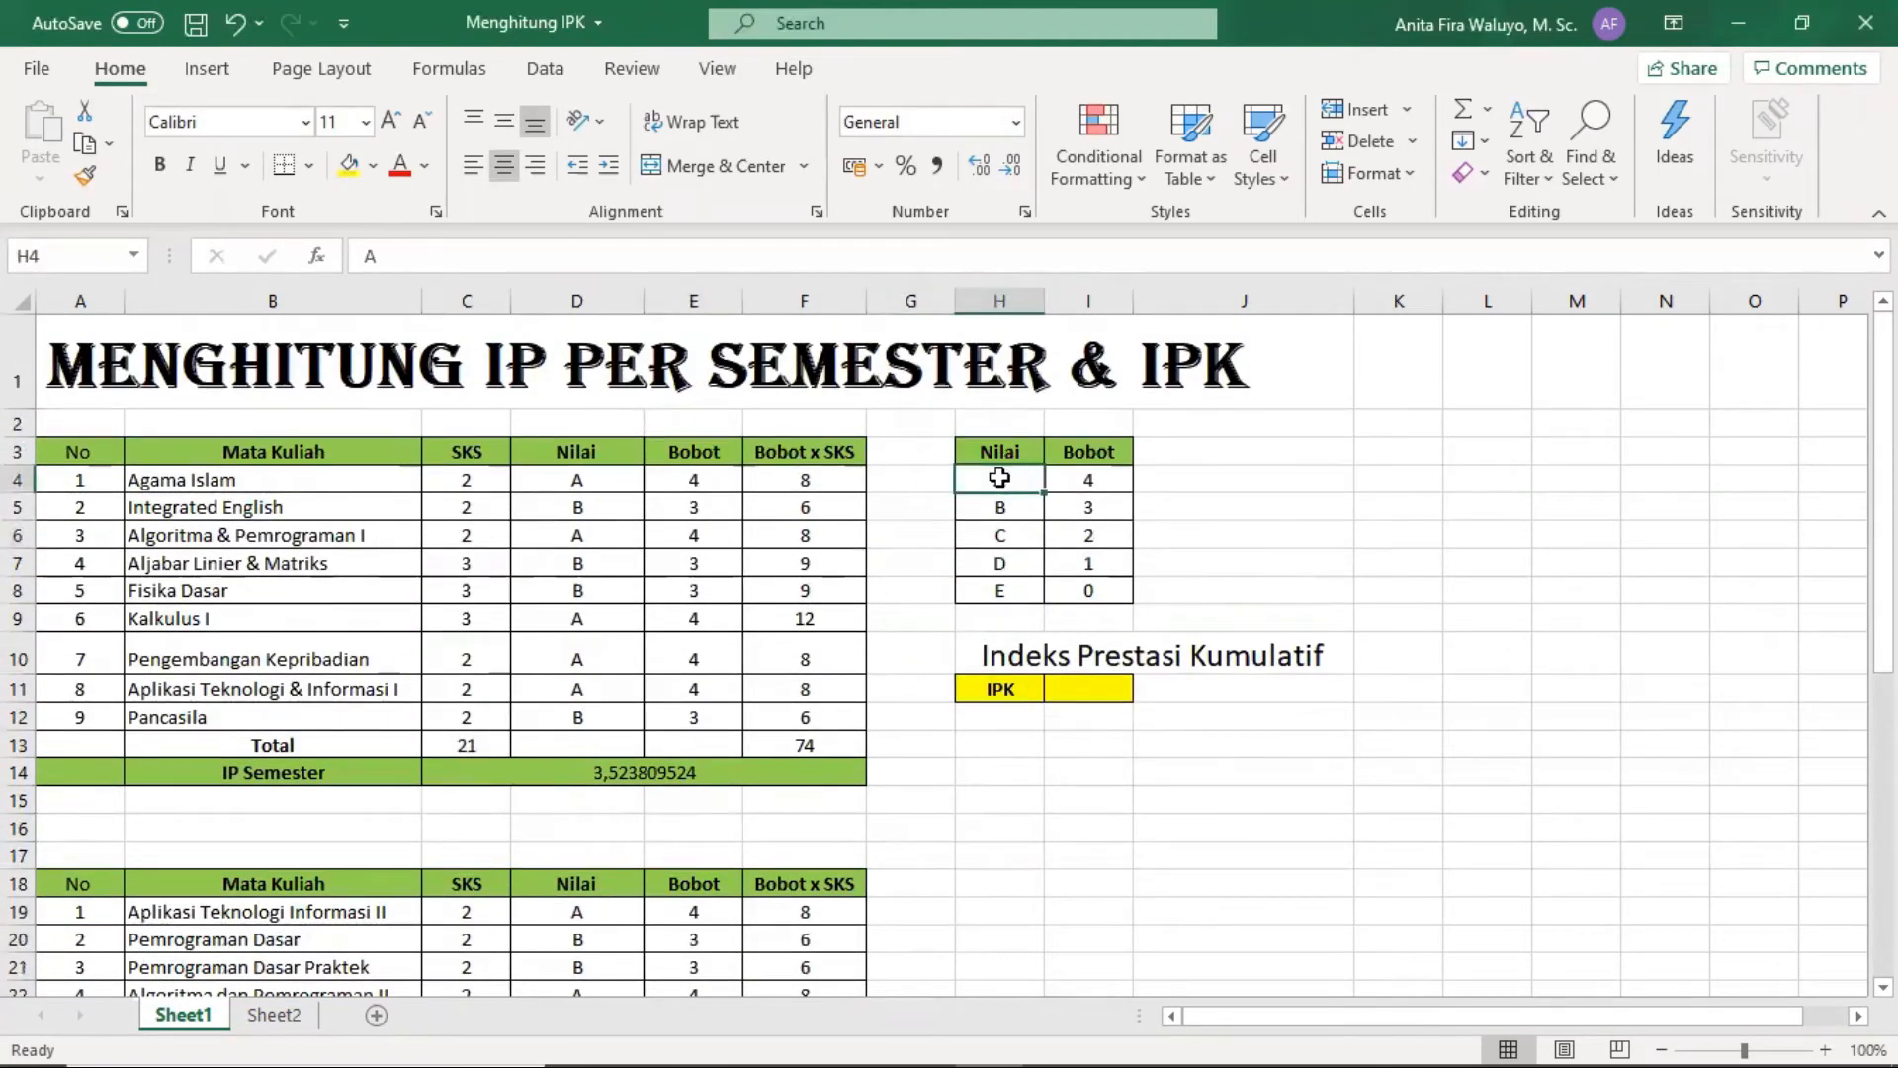
pyautogui.click(1028, 455)
pyautogui.moveTo(1032, 457); pyautogui.dragTo(1107, 598)
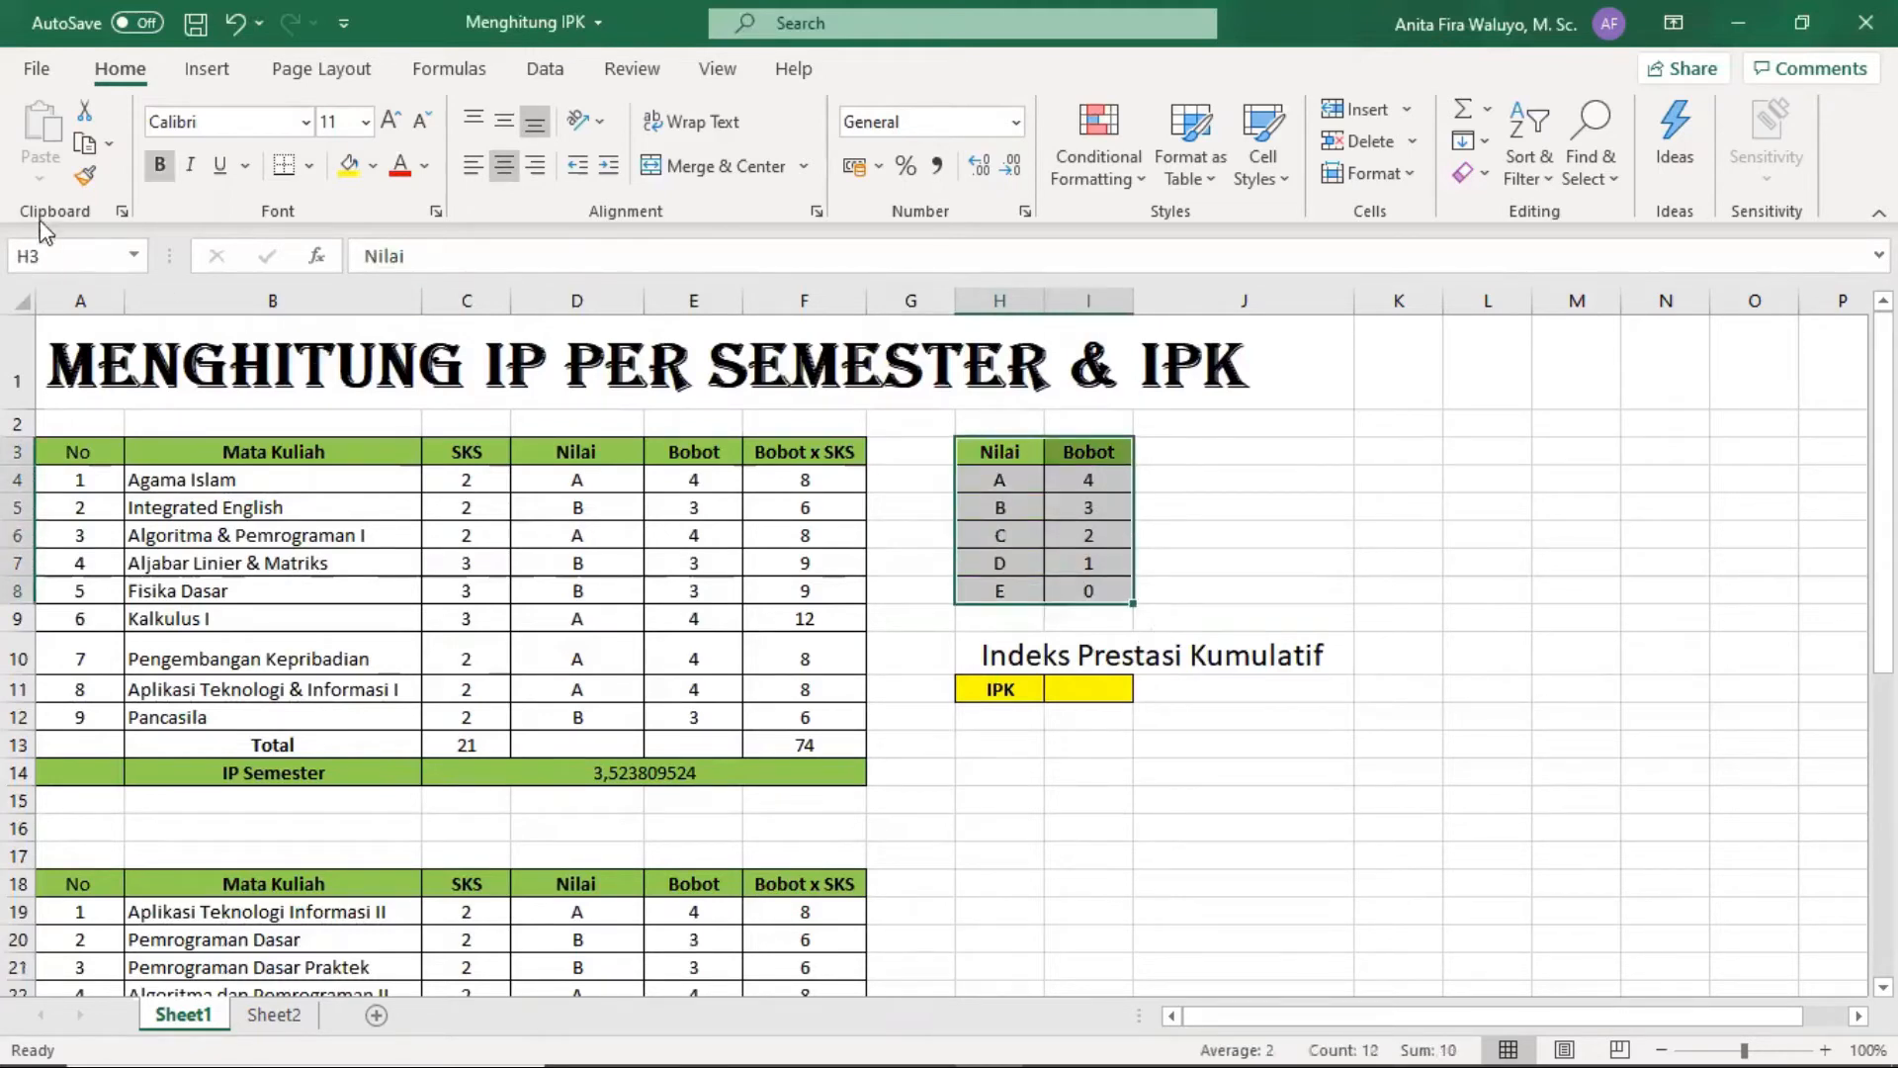
pyautogui.click(64, 255)
pyautogui.write('T')
pyautogui.press('Return')
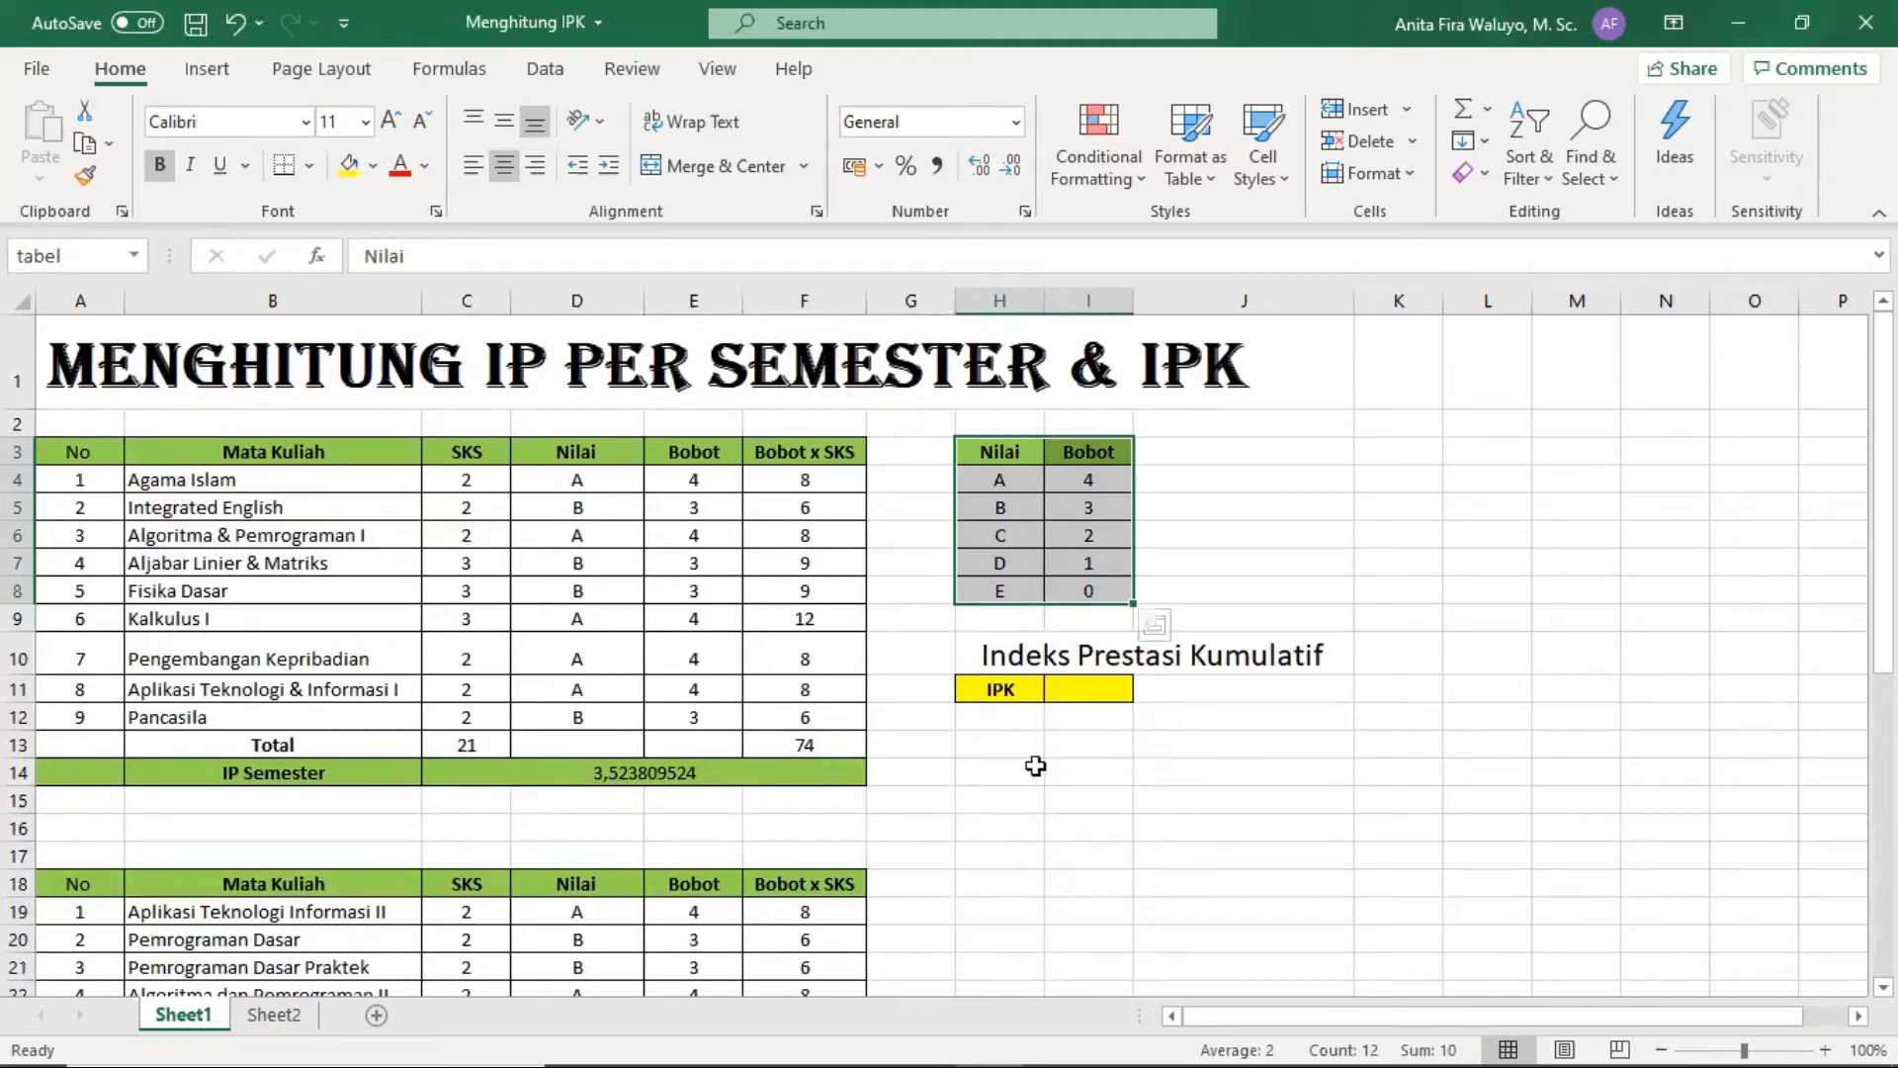
pyautogui.click(1046, 749)
pyautogui.scroll(-4, 1029, 762)
pyautogui.scroll(-4, 990, 550)
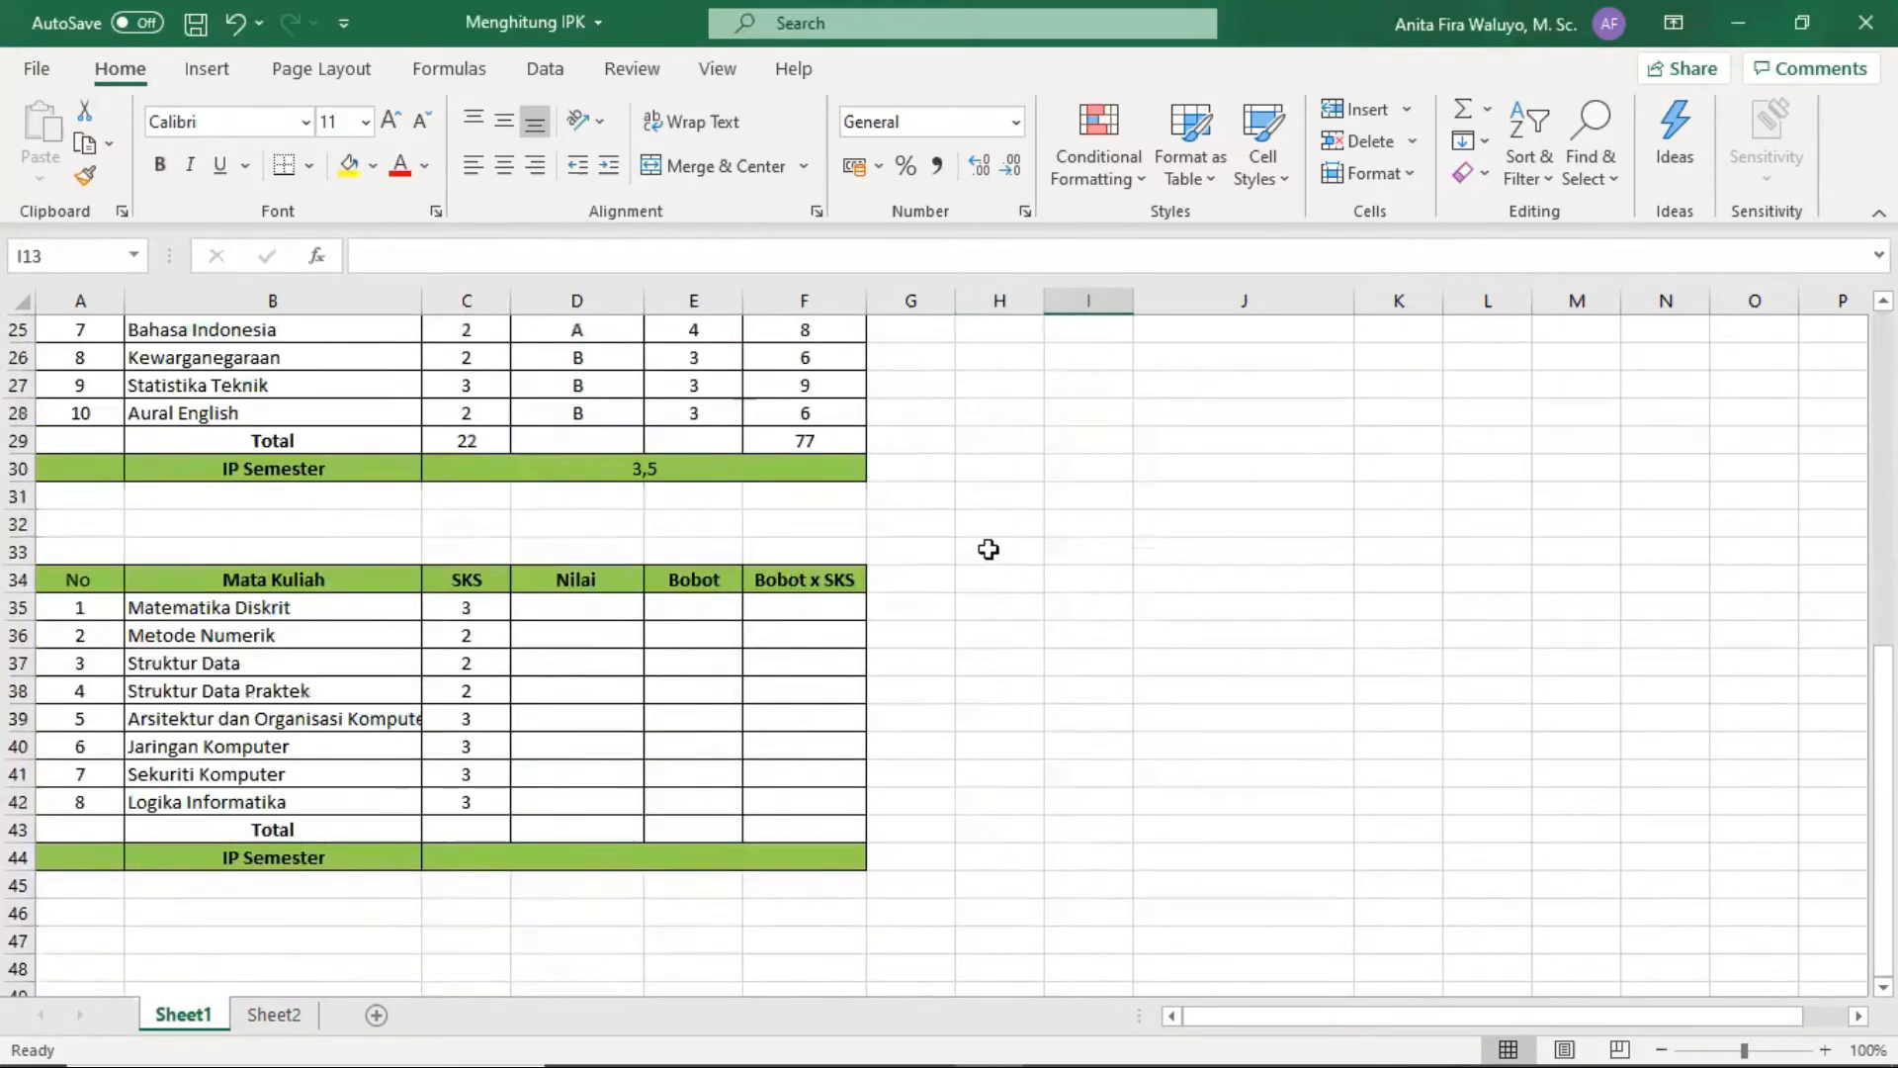
pyautogui.scroll(8, 972, 368)
pyautogui.scroll(-11, 1000, 665)
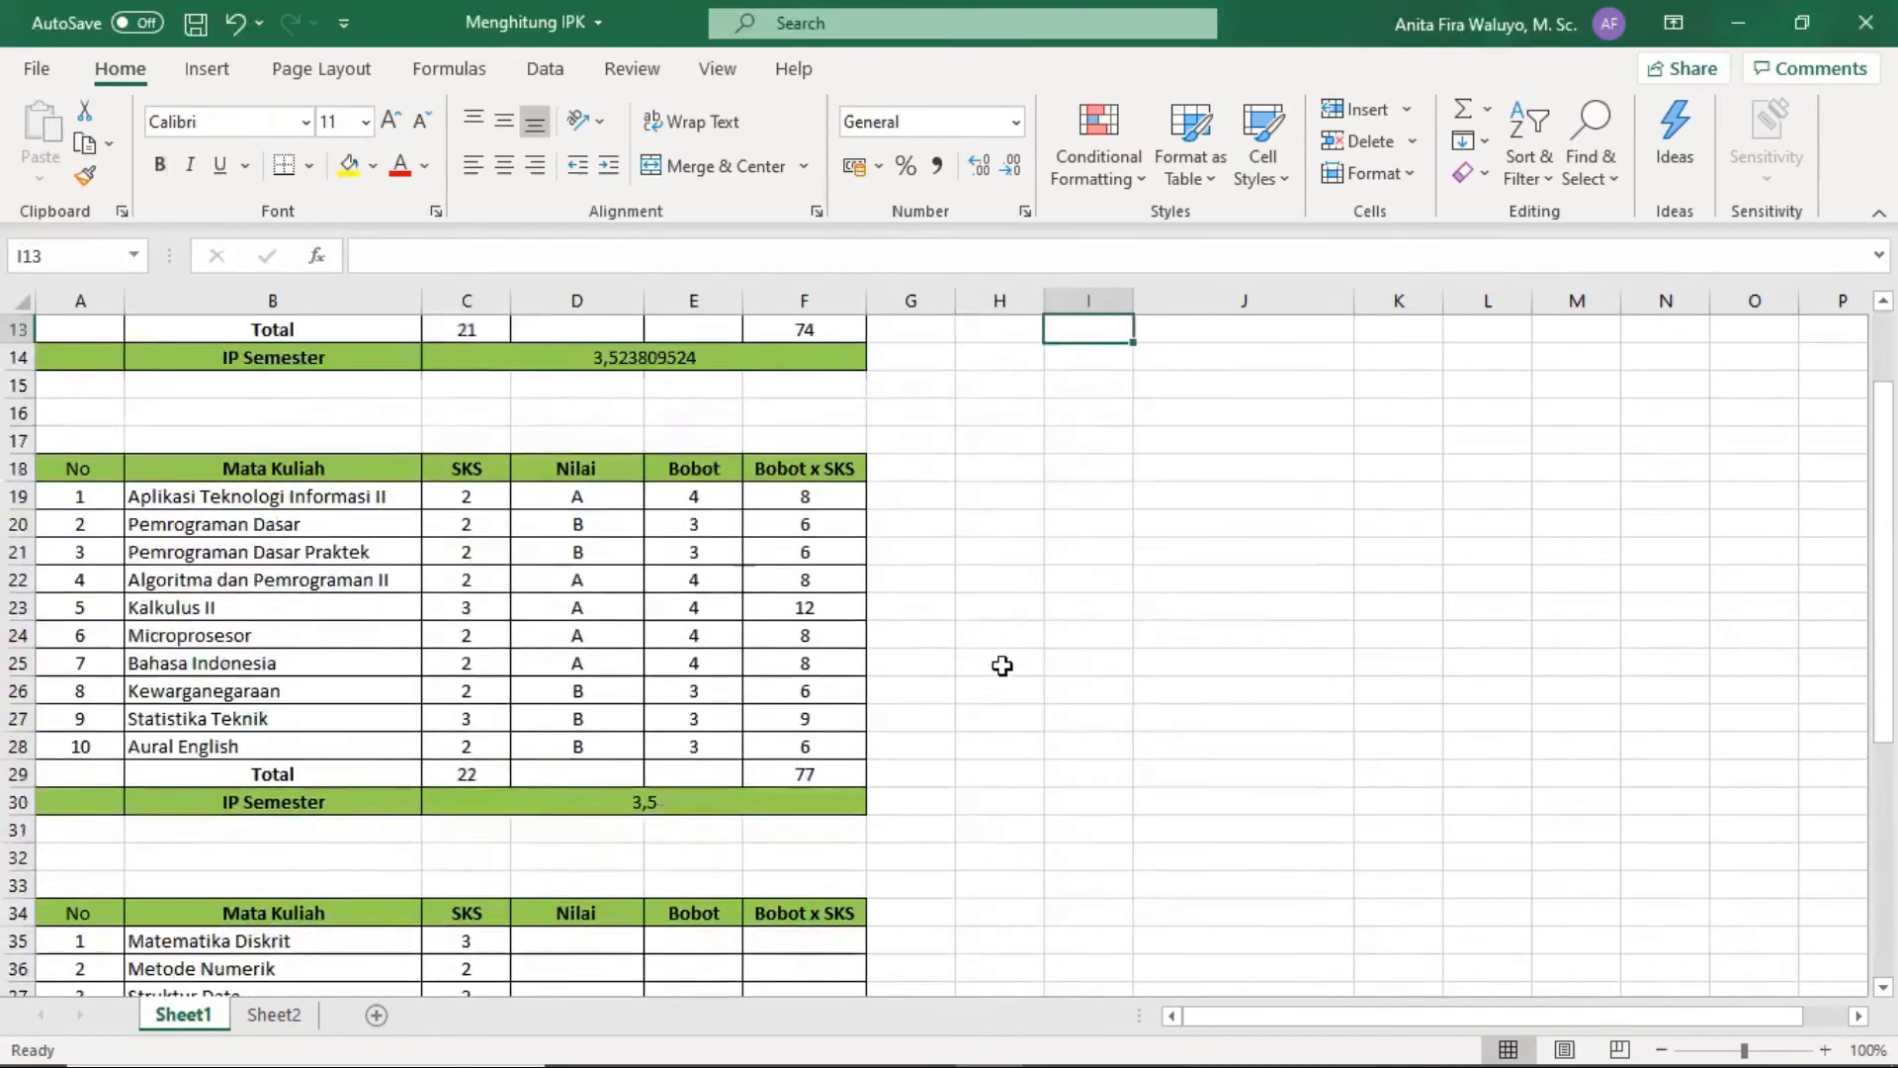
pyautogui.scroll(11, 988, 454)
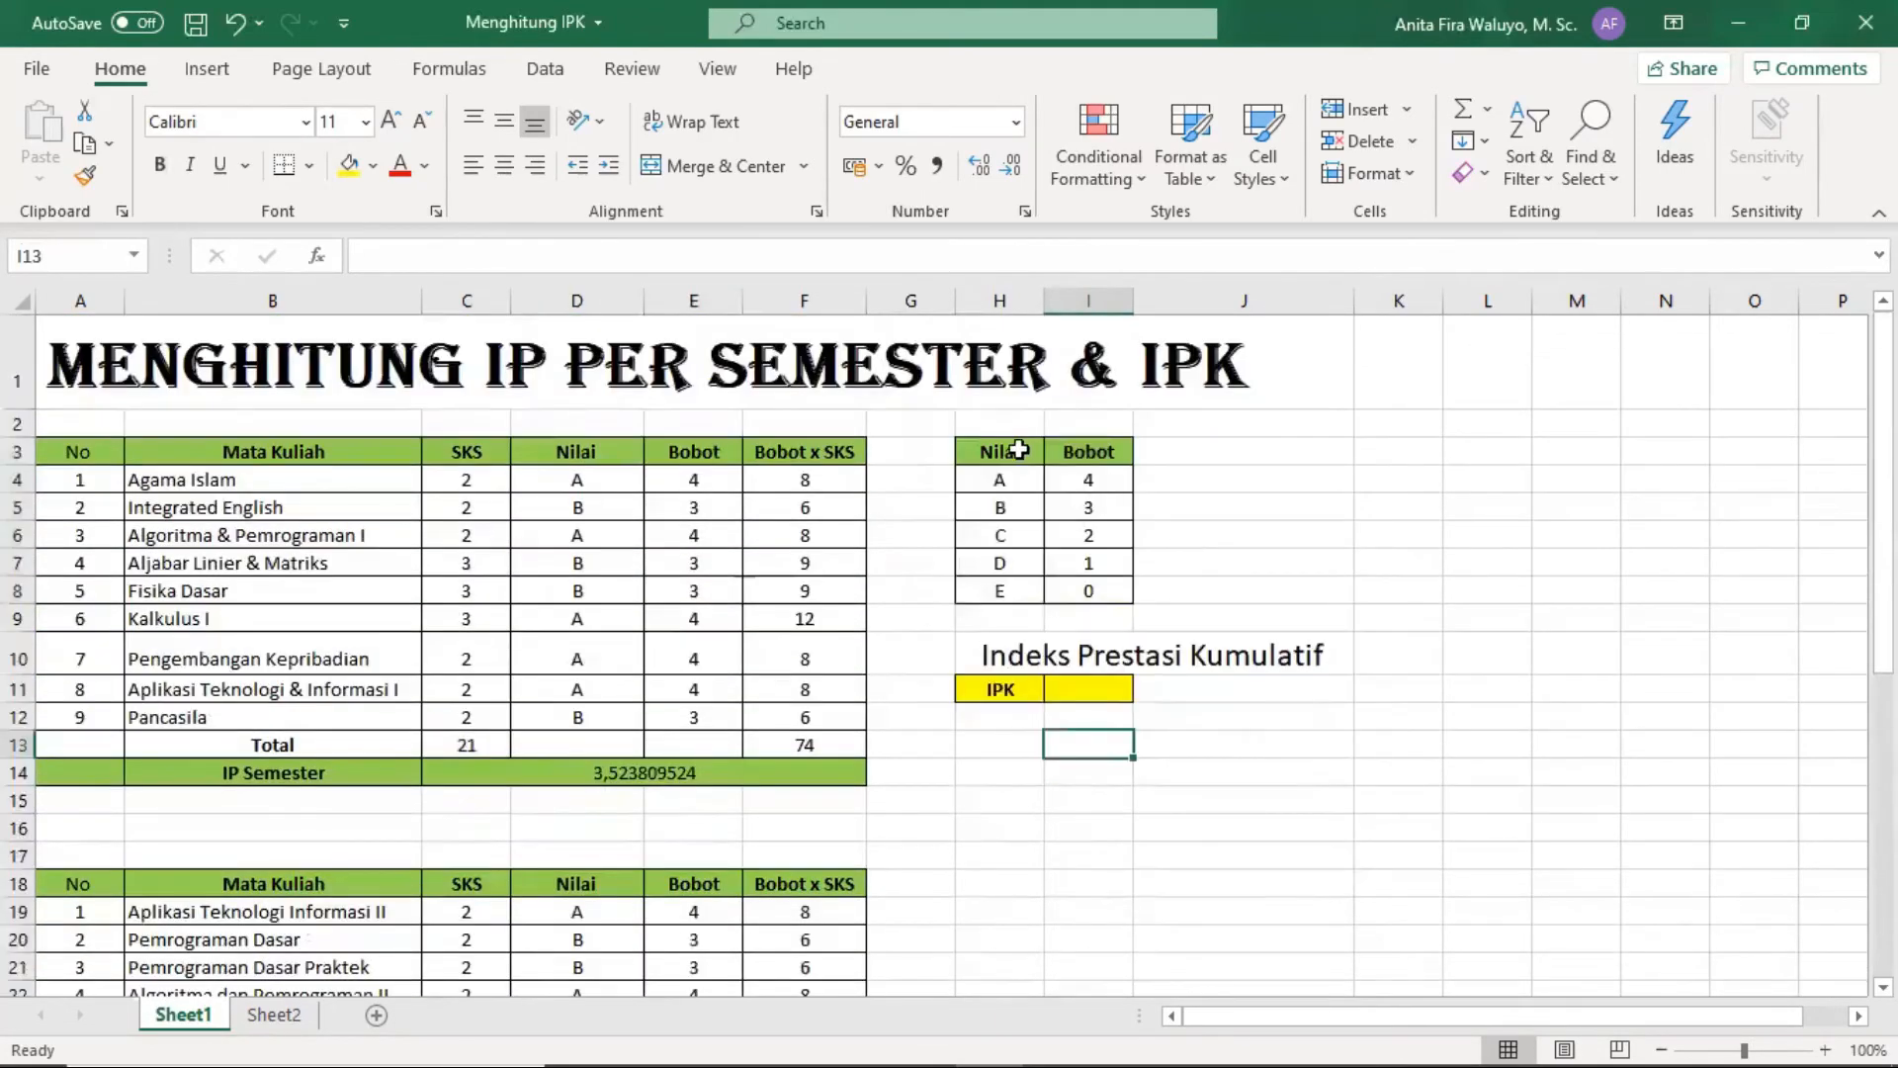
pyautogui.click(1017, 648)
# Look up the Bobot for Matematika Diskrit in E35 with the formula =VLOOKUP(D35;tabel;2;FALSE).
pyautogui.scroll(-12, 979, 746)
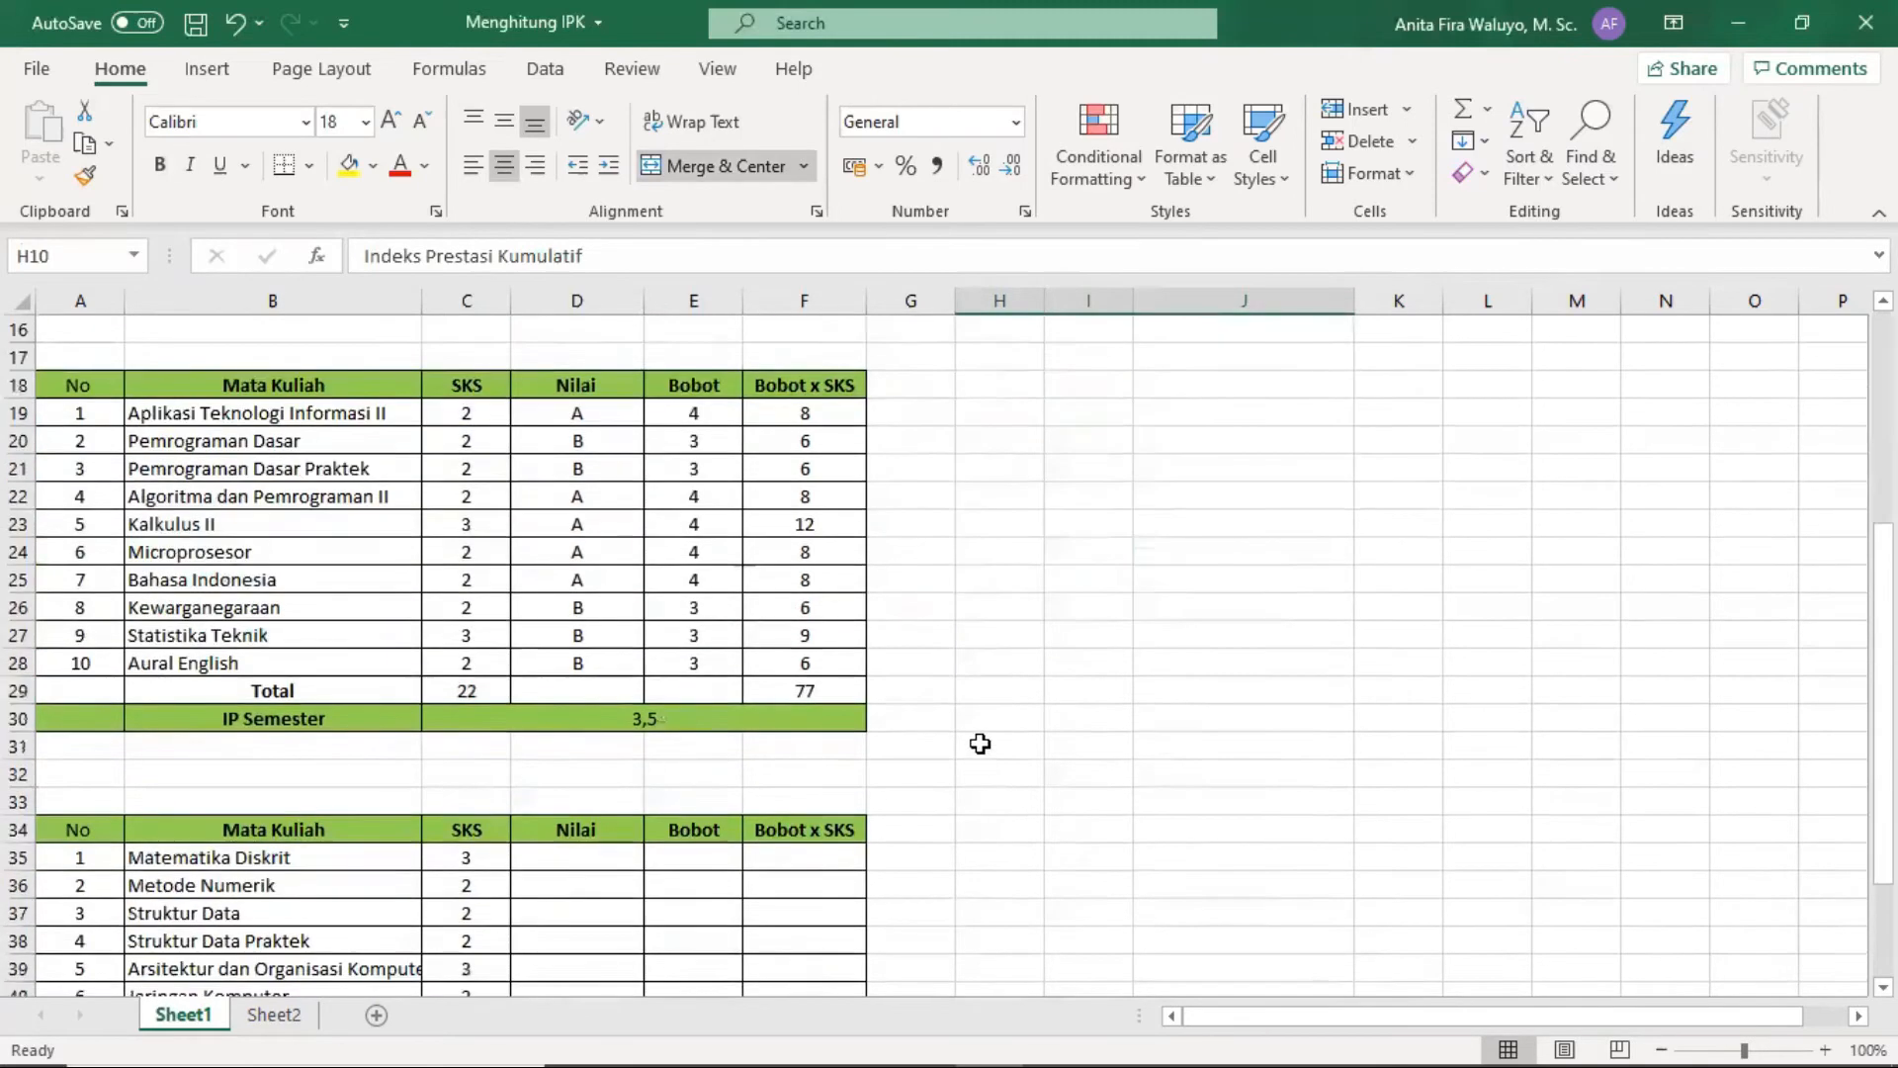
pyautogui.scroll(5, 791, 593)
pyautogui.click(716, 690)
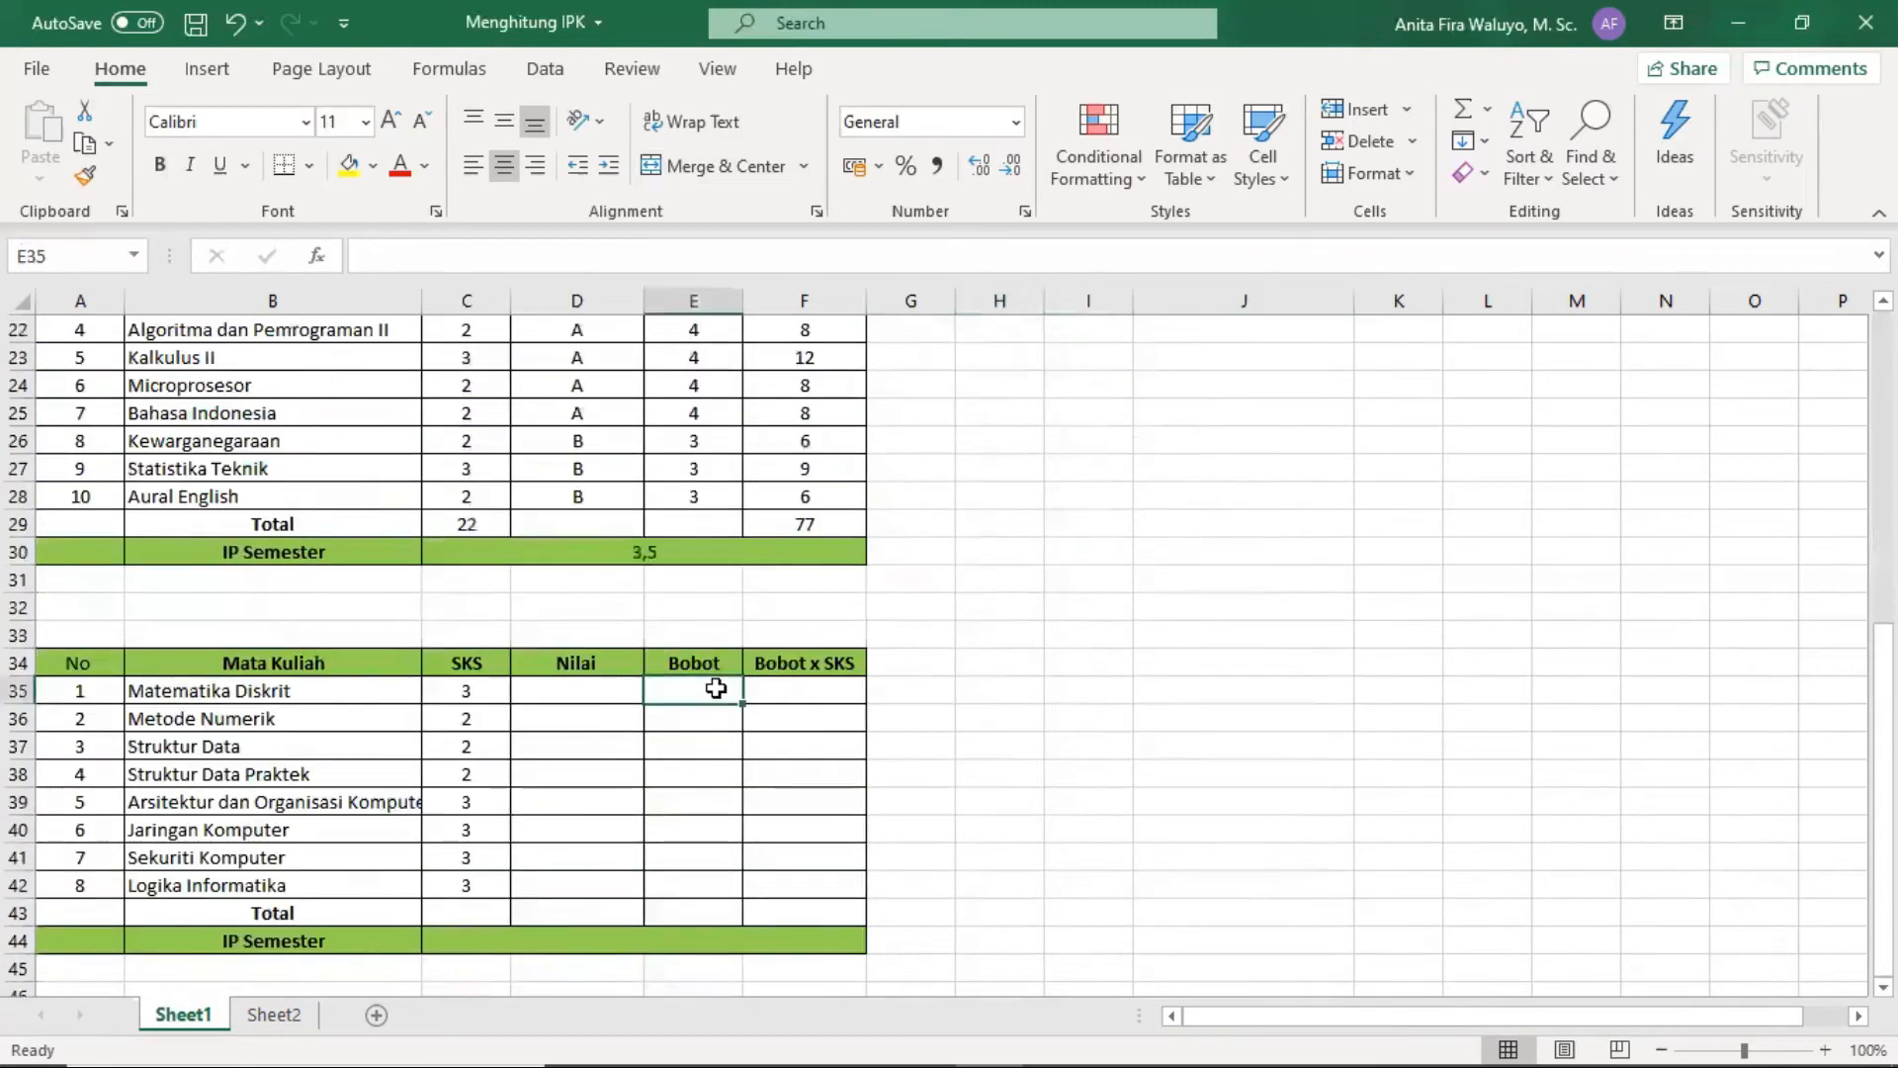
pyautogui.write('=v')
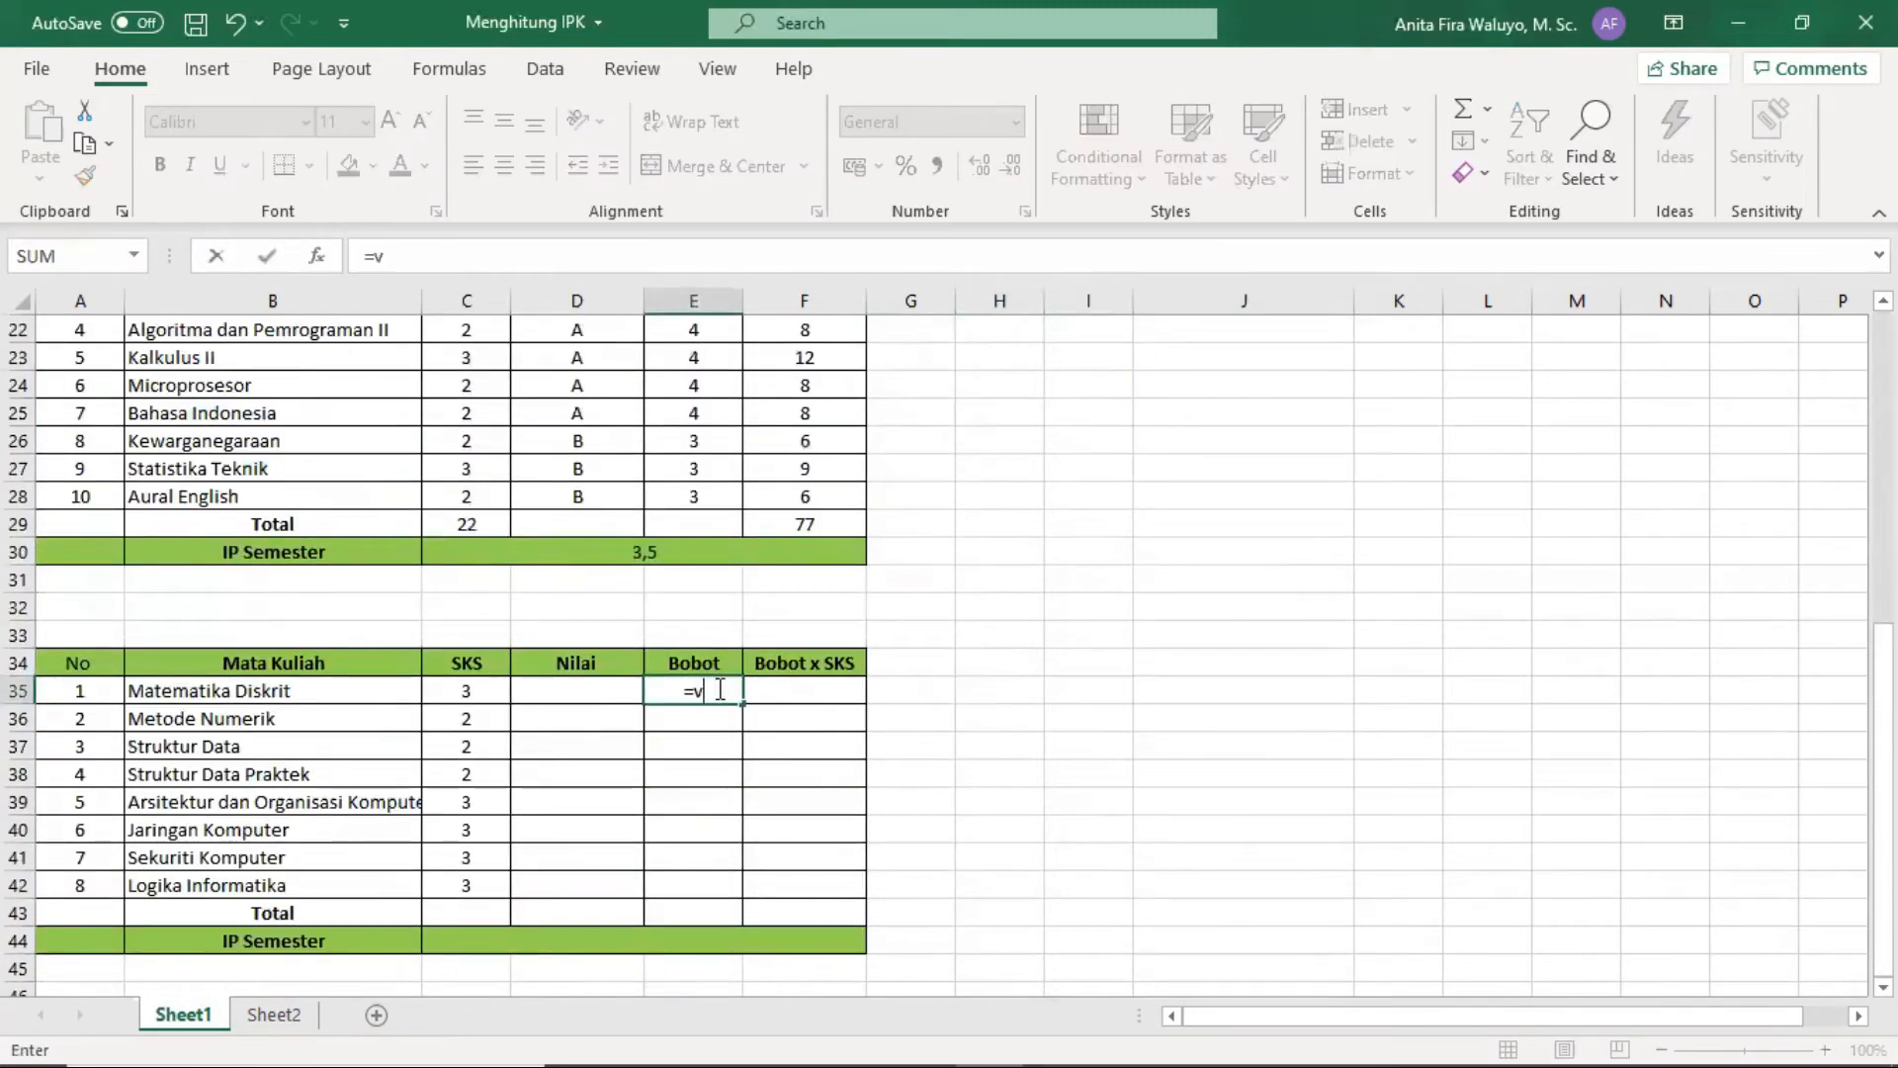
pyautogui.write('look')
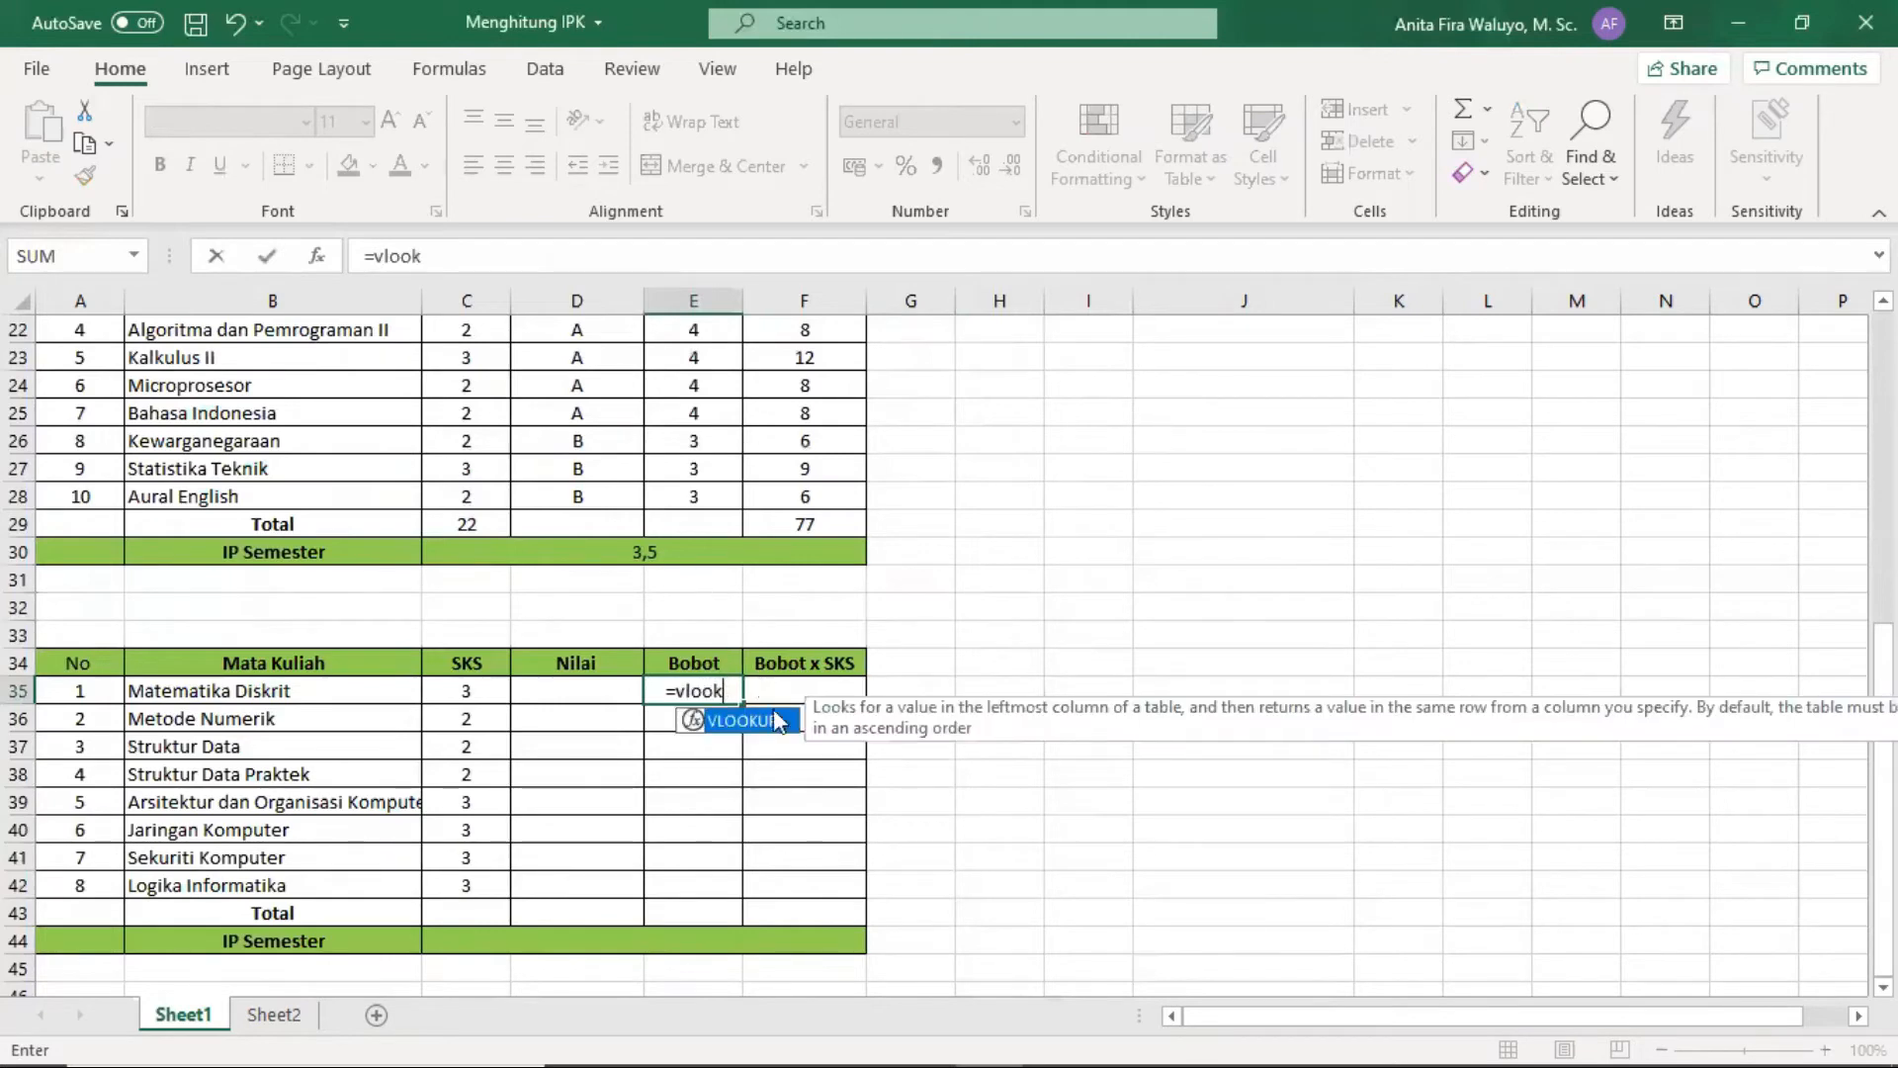
pyautogui.doubleClick(783, 721)
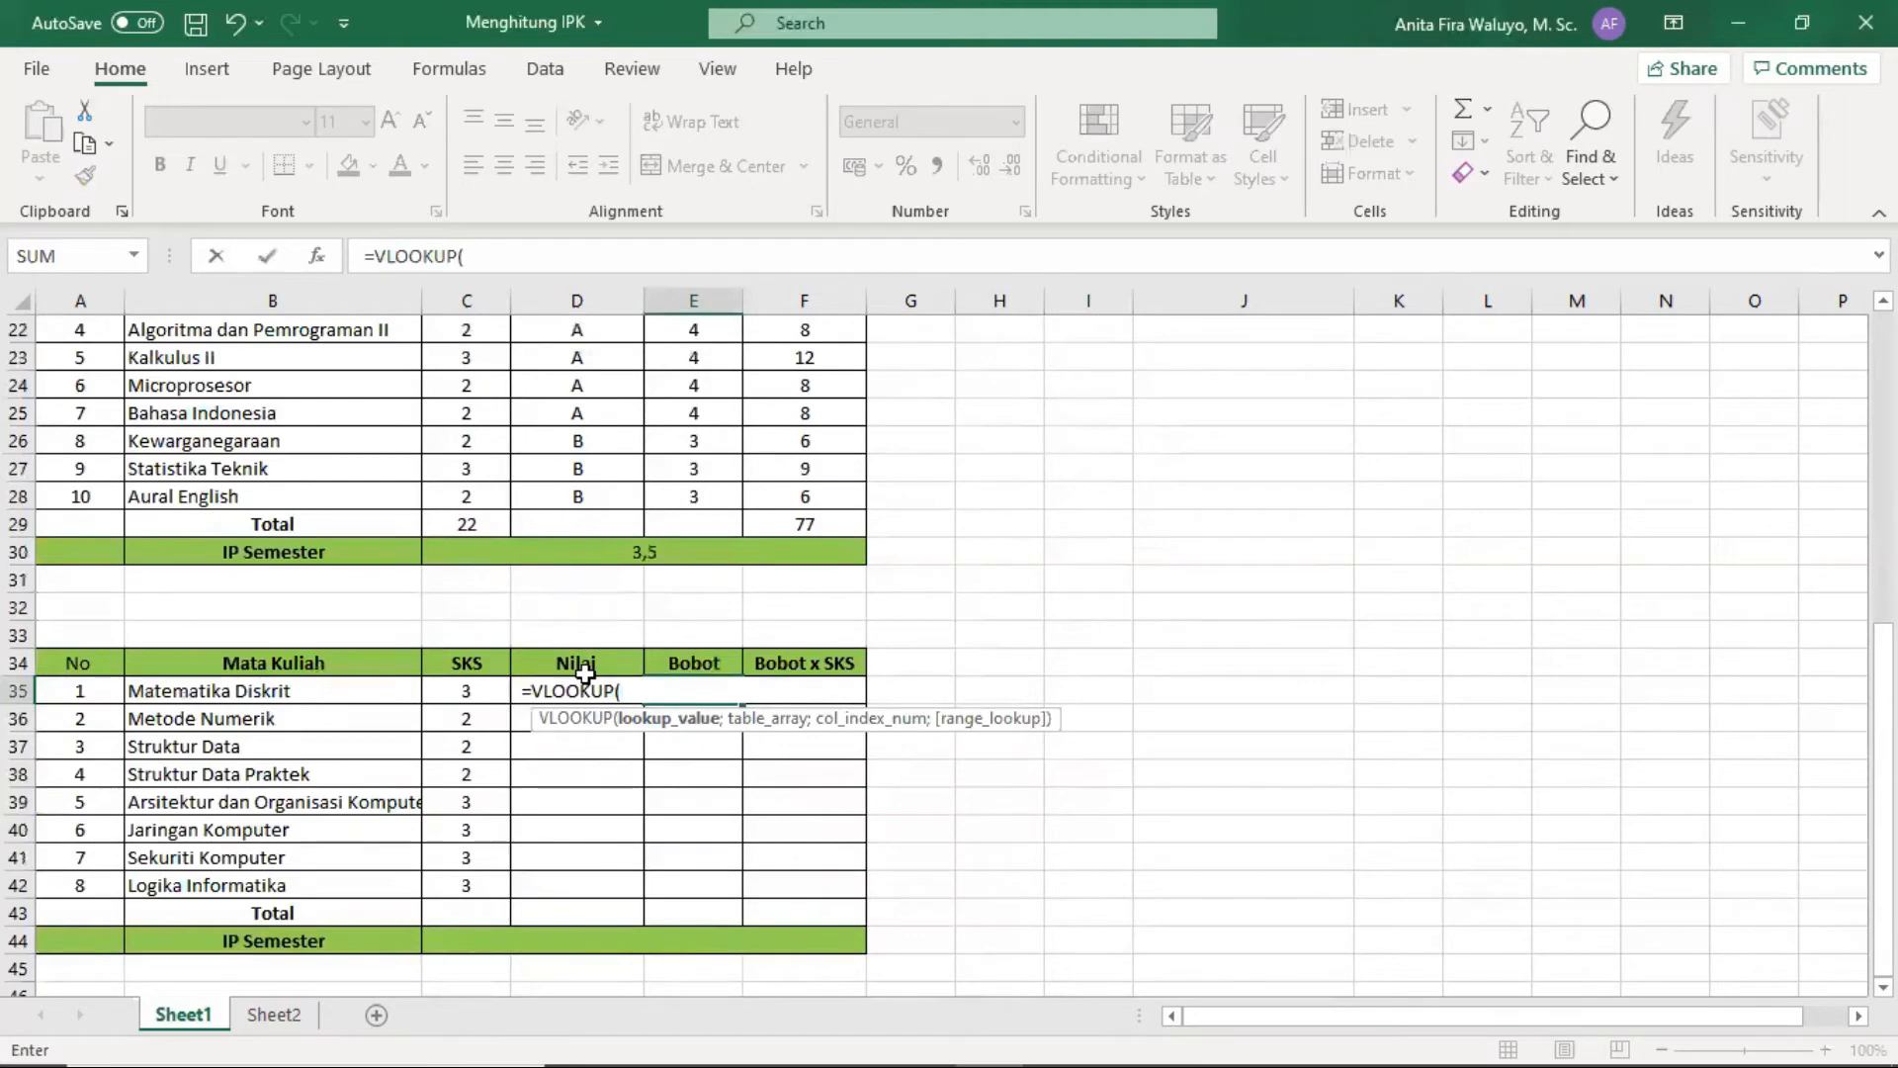
pyautogui.write('d35')
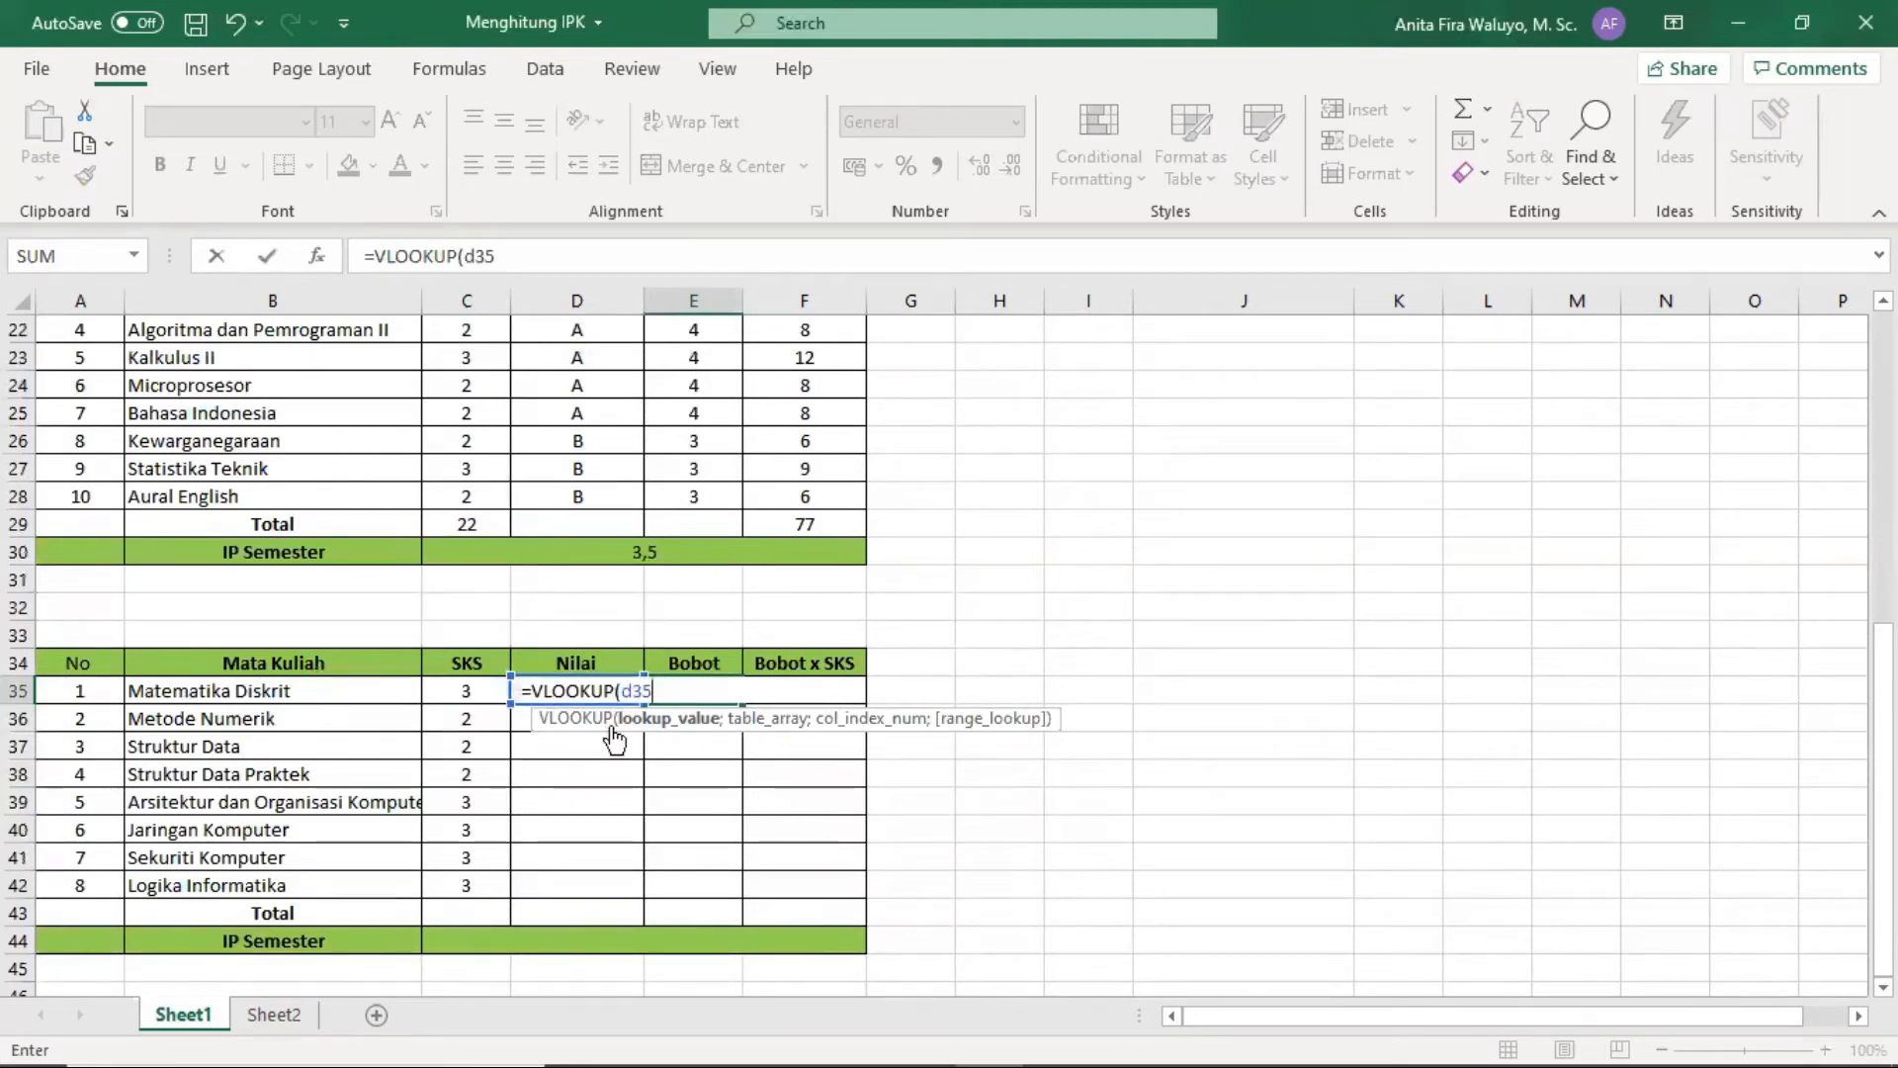
pyautogui.click(631, 692)
pyautogui.press('BackSpace')
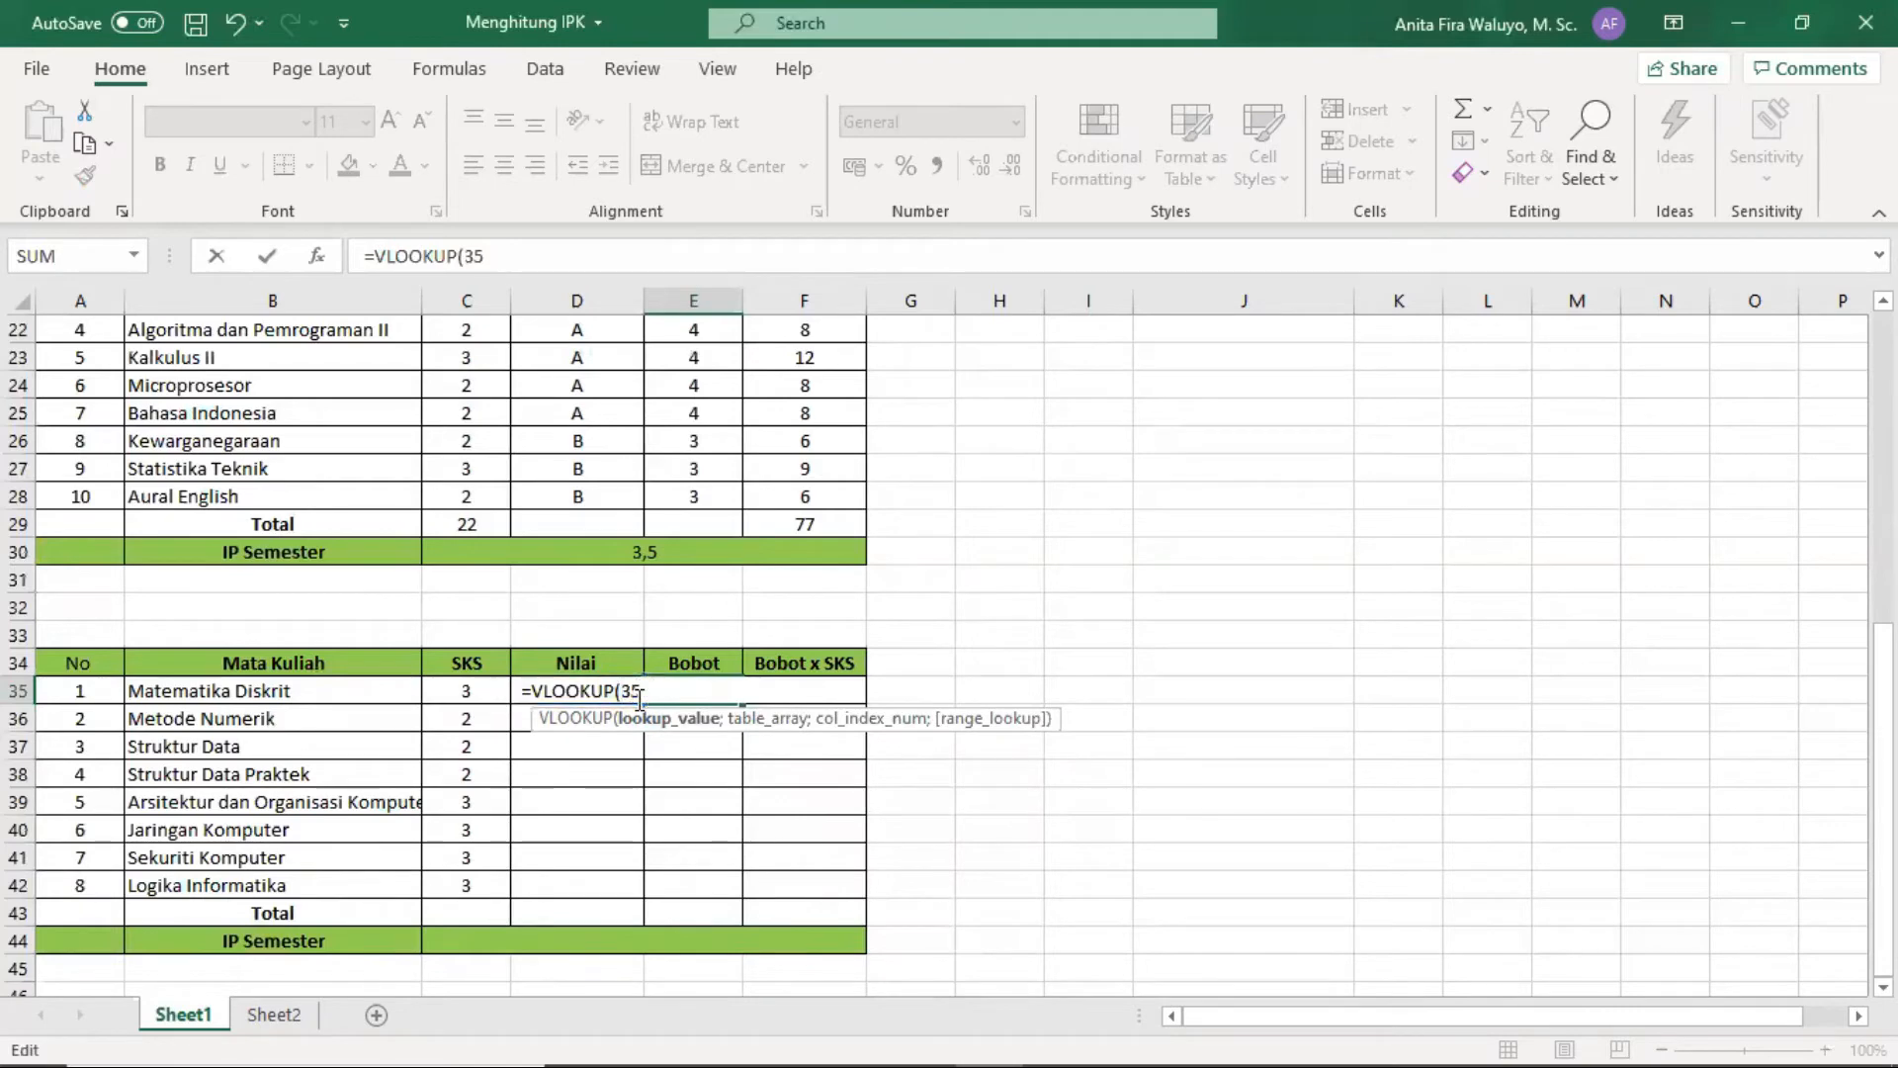
pyautogui.write('D')
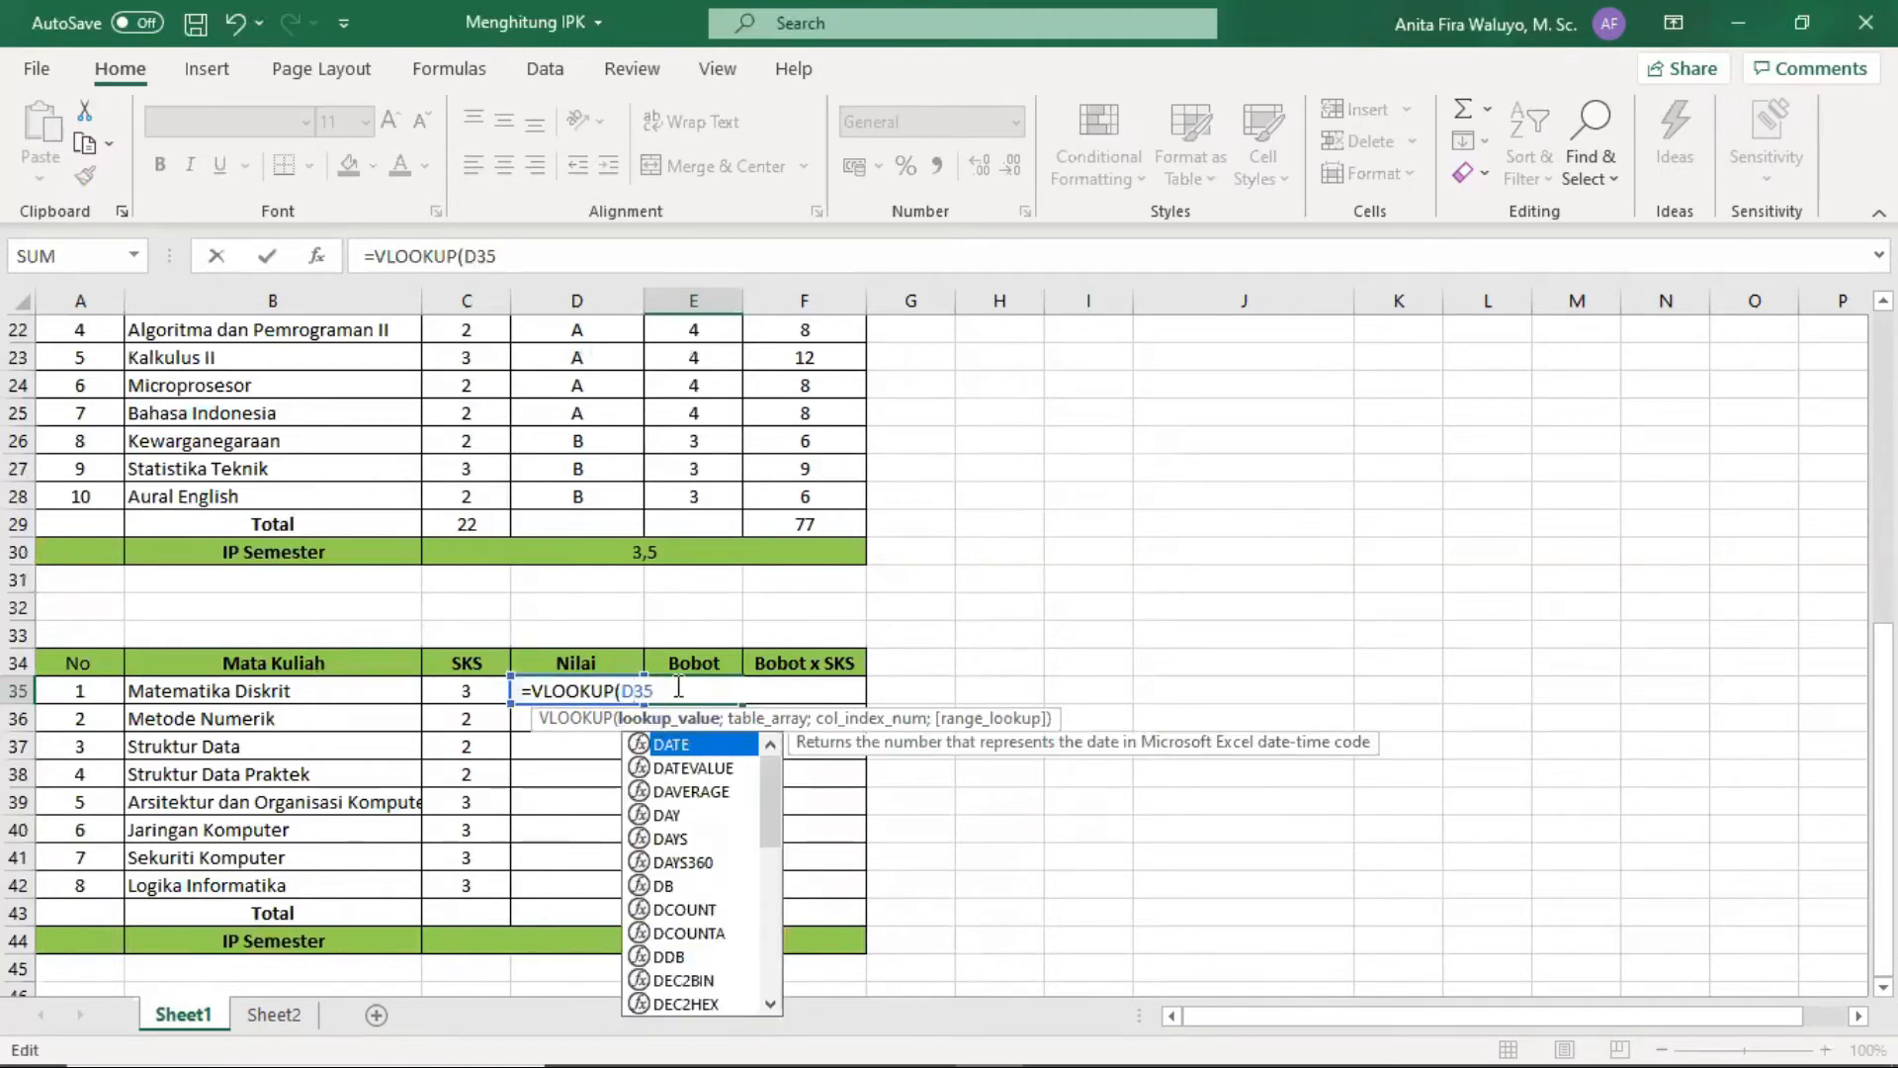
pyautogui.click(678, 689)
pyautogui.write(';')
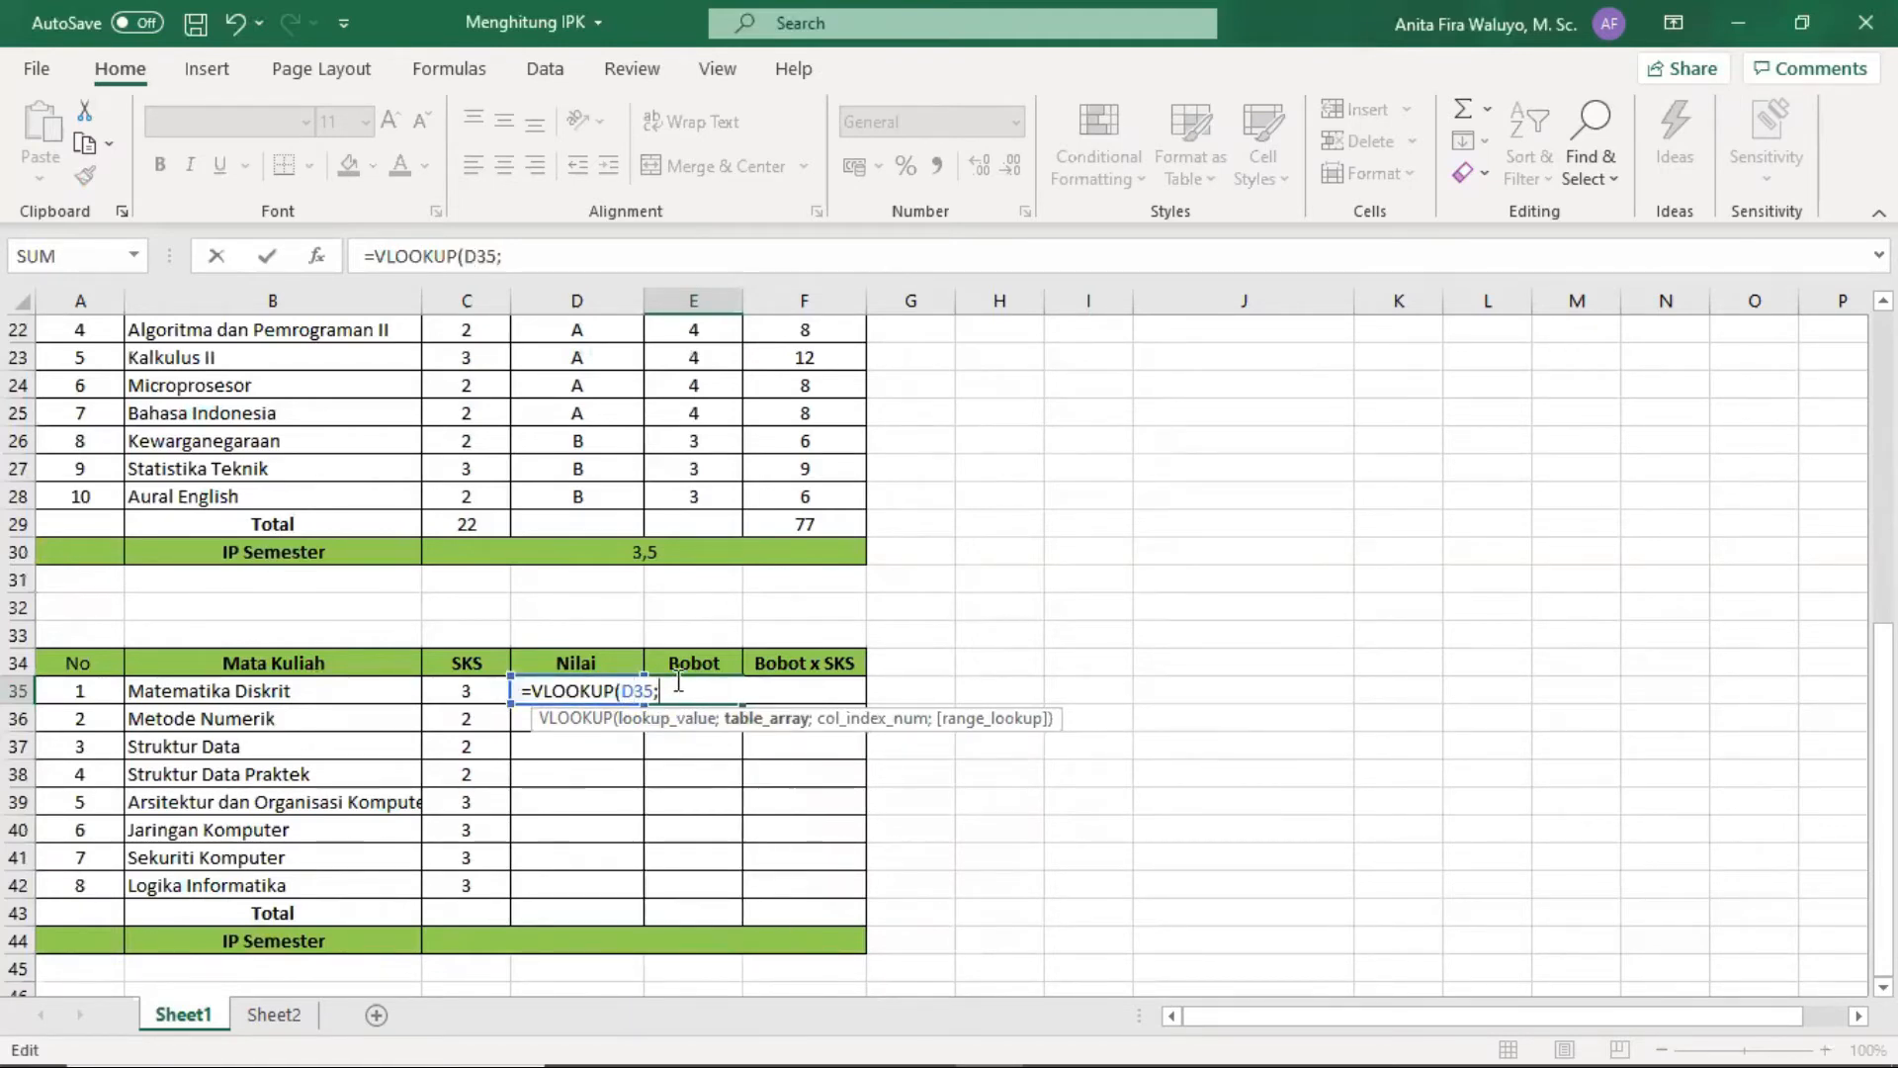
pyautogui.write('Tabel')
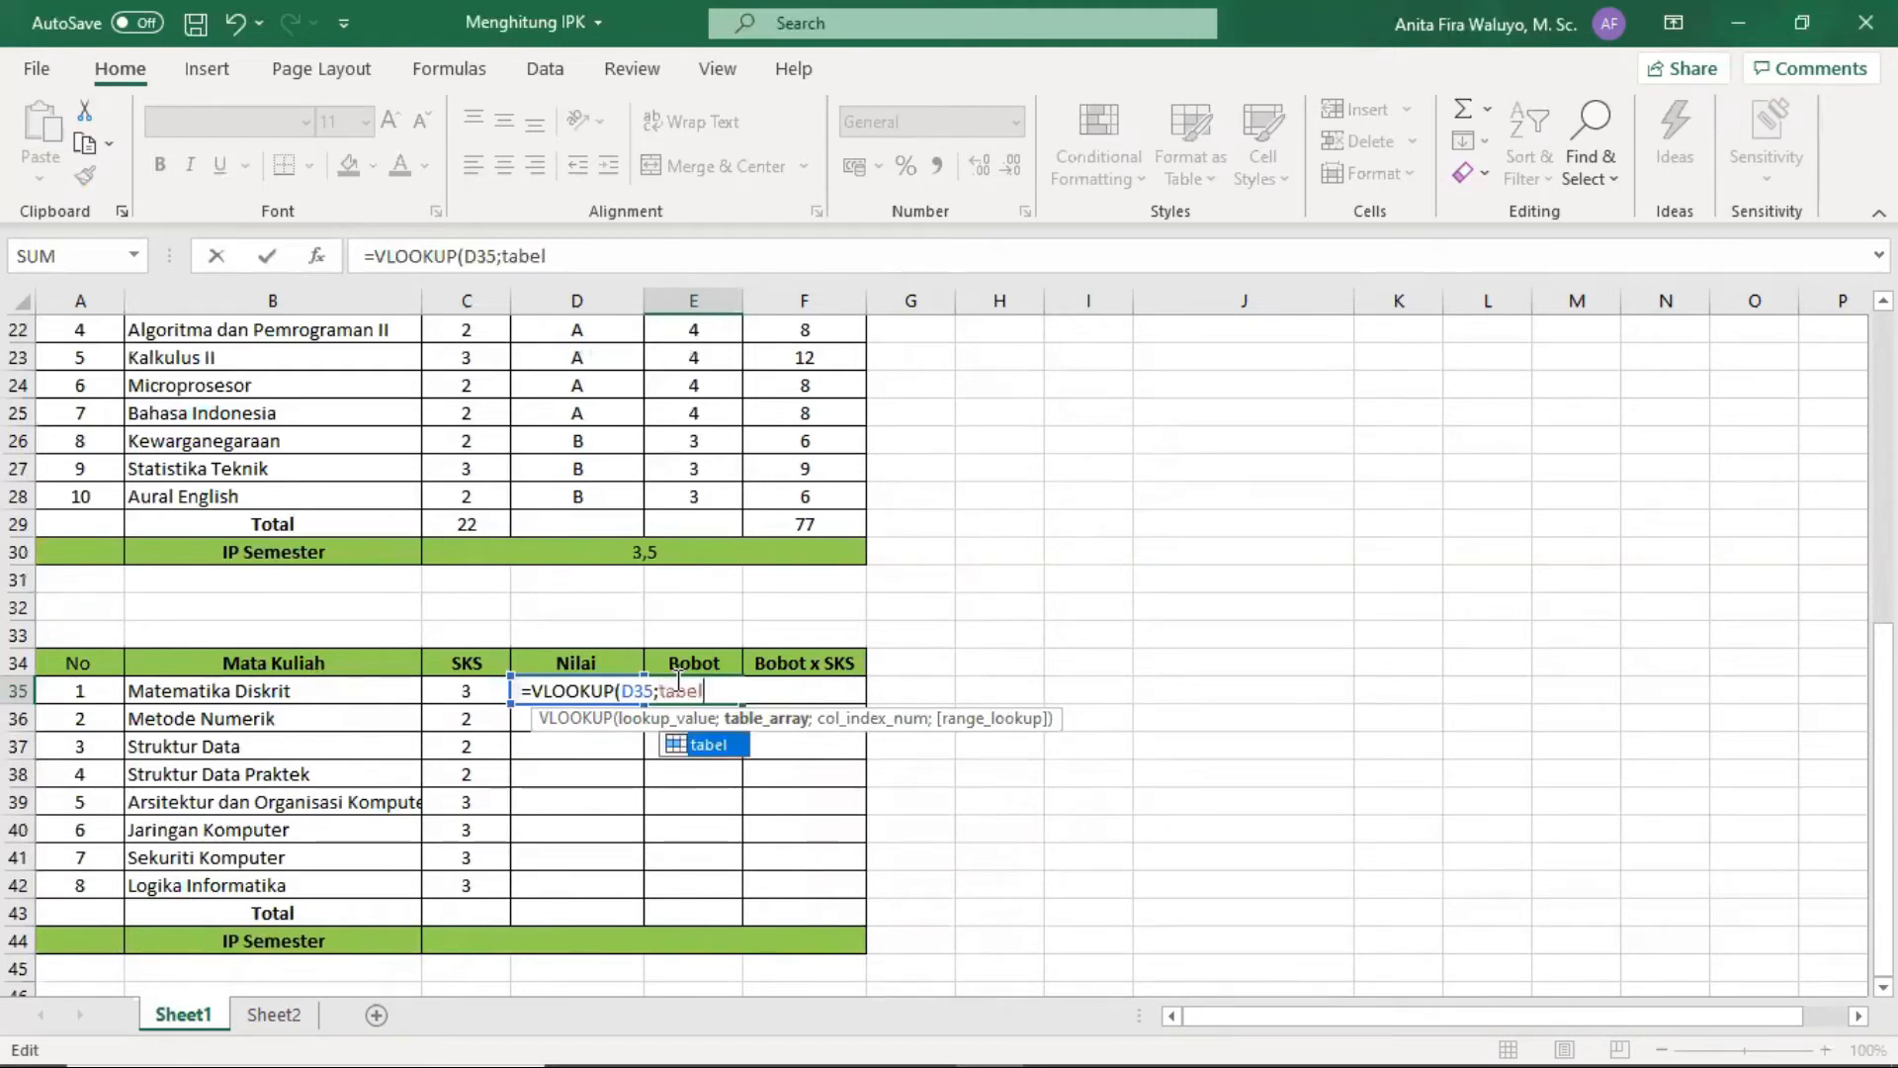
pyautogui.write(';')
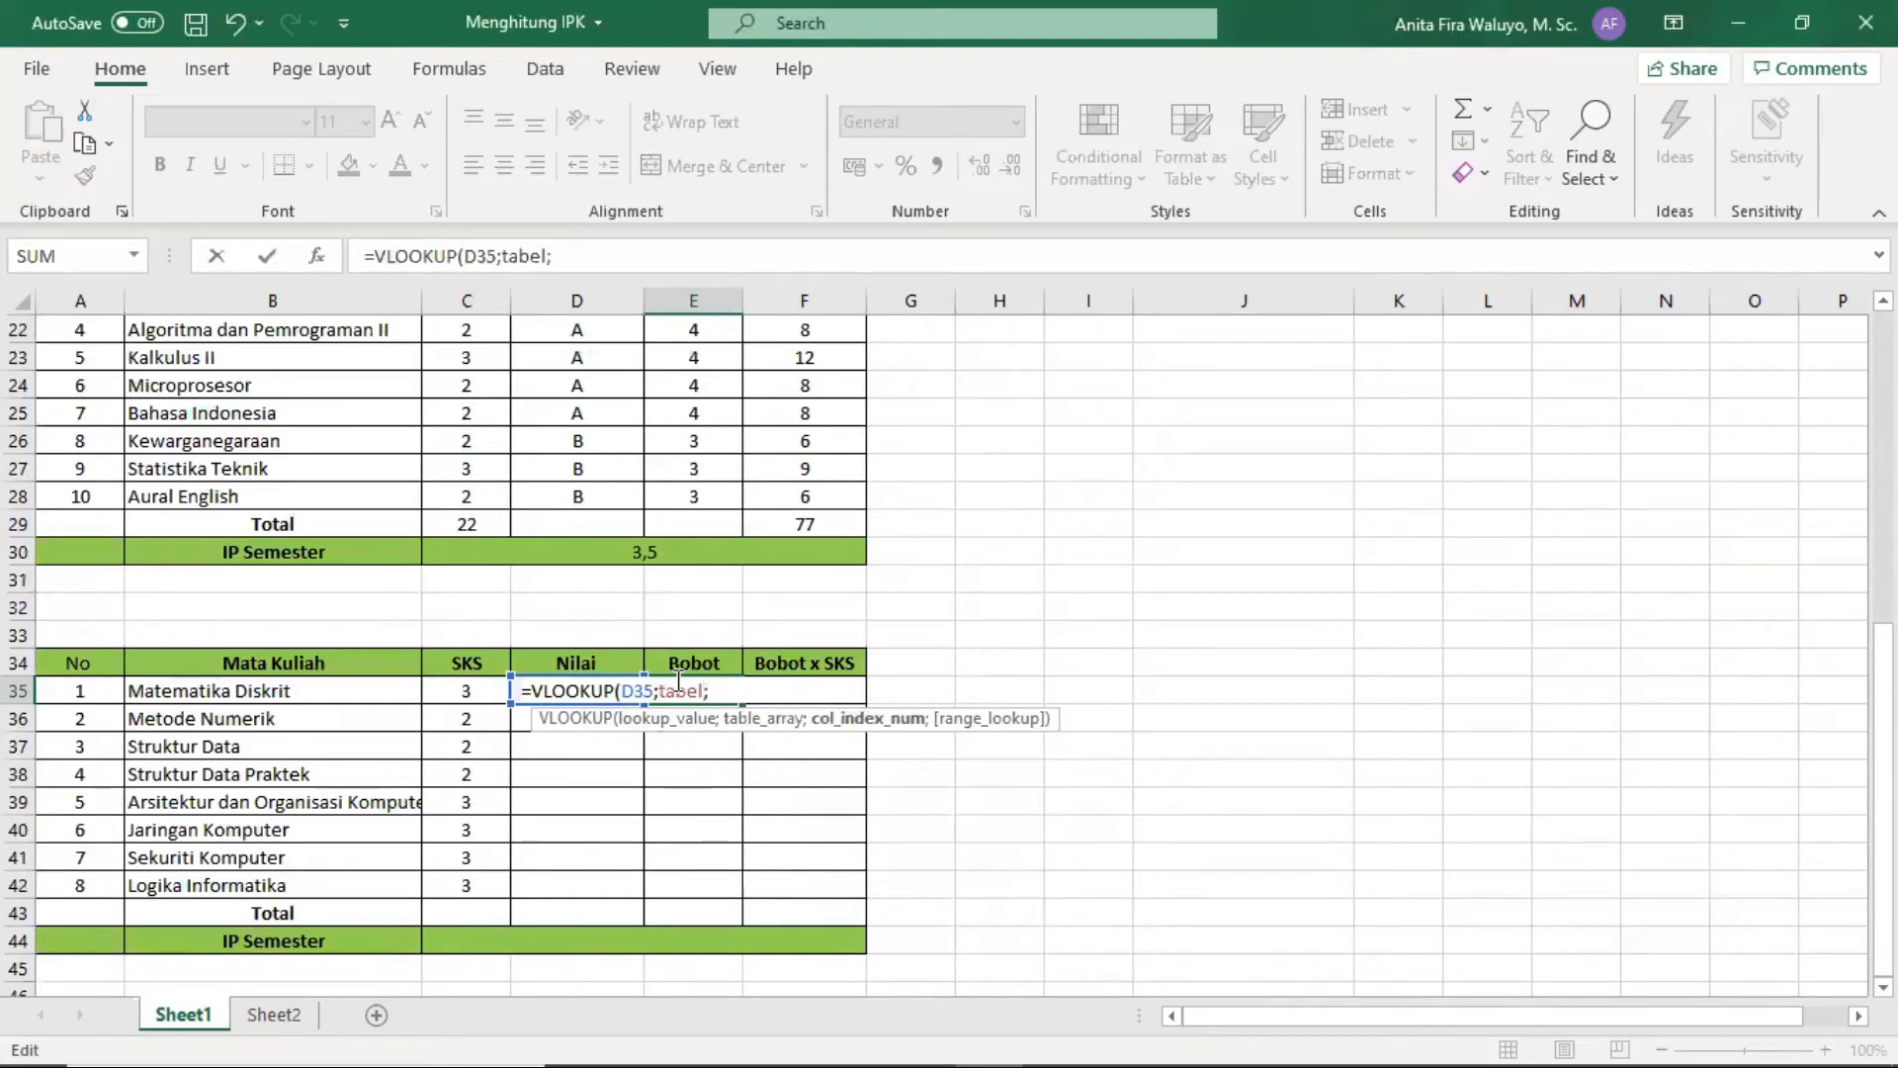
pyautogui.write('2')
pyautogui.write(';fals')
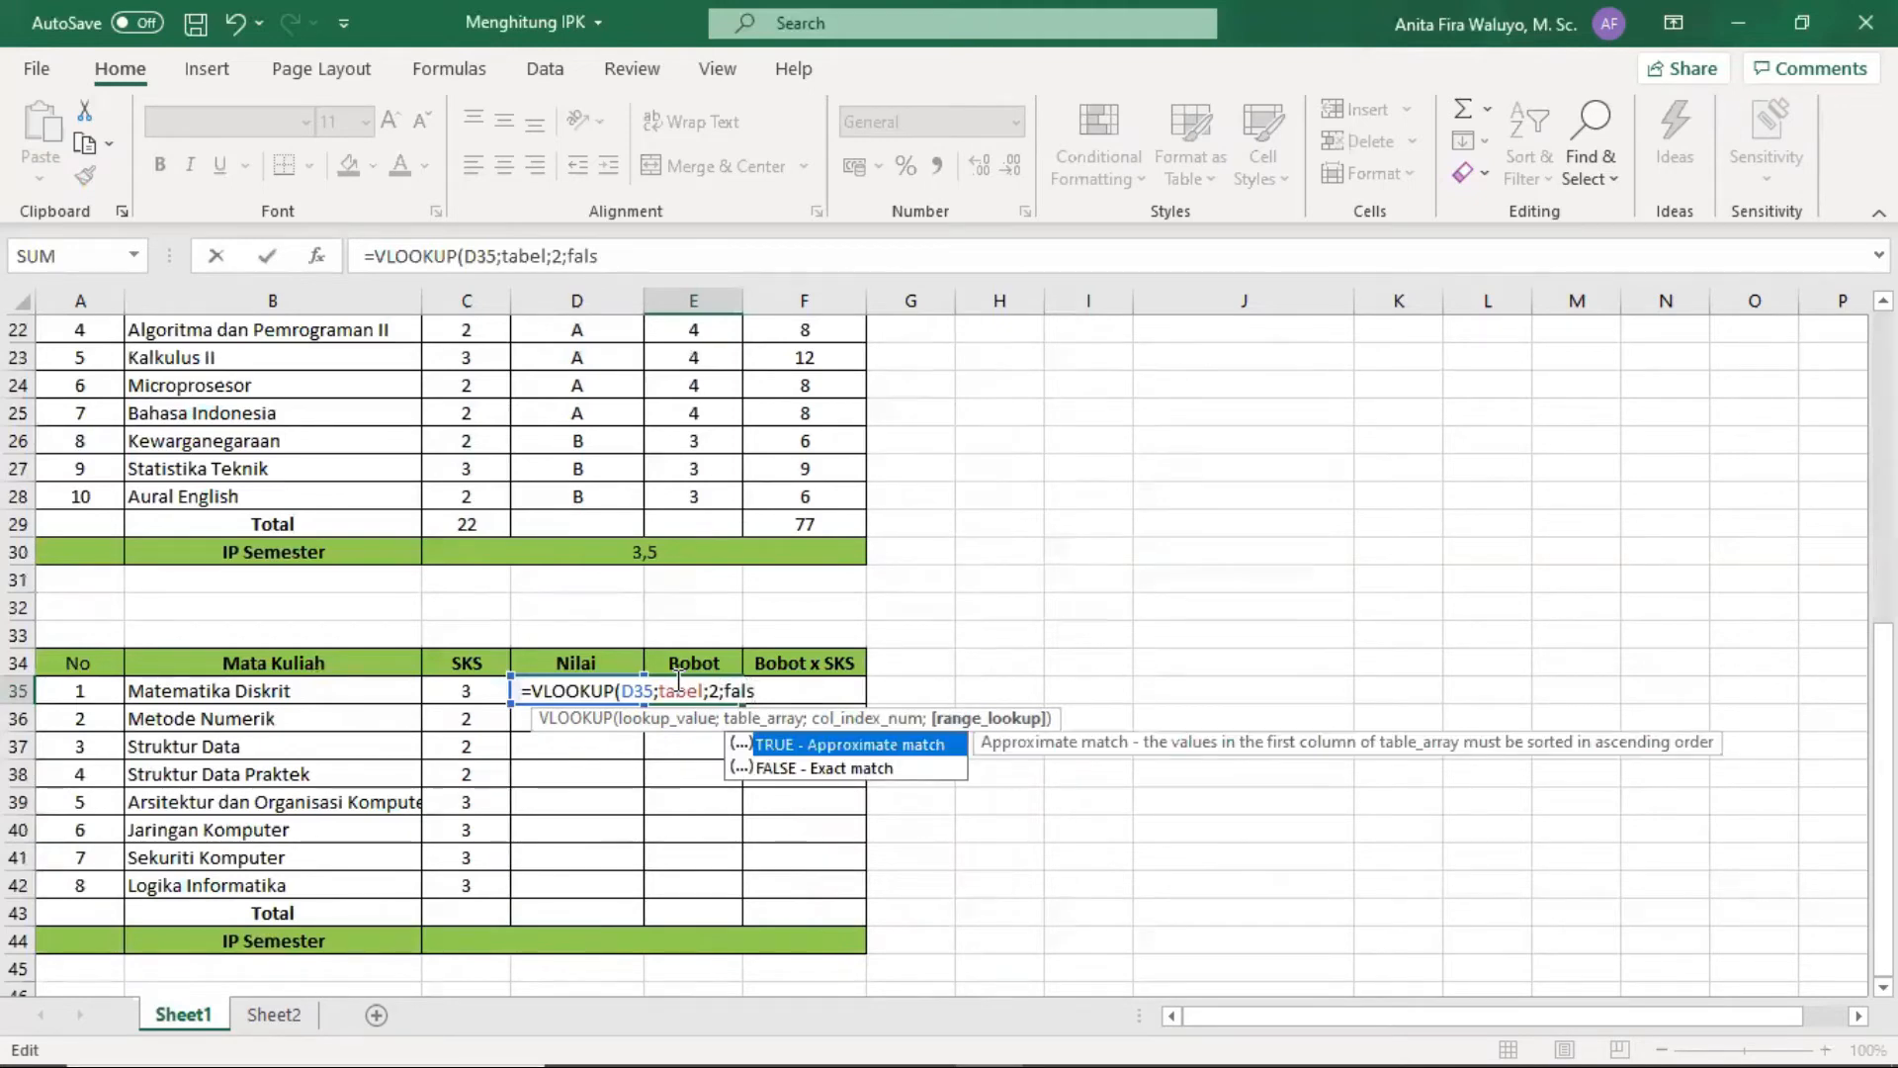
pyautogui.click(810, 767)
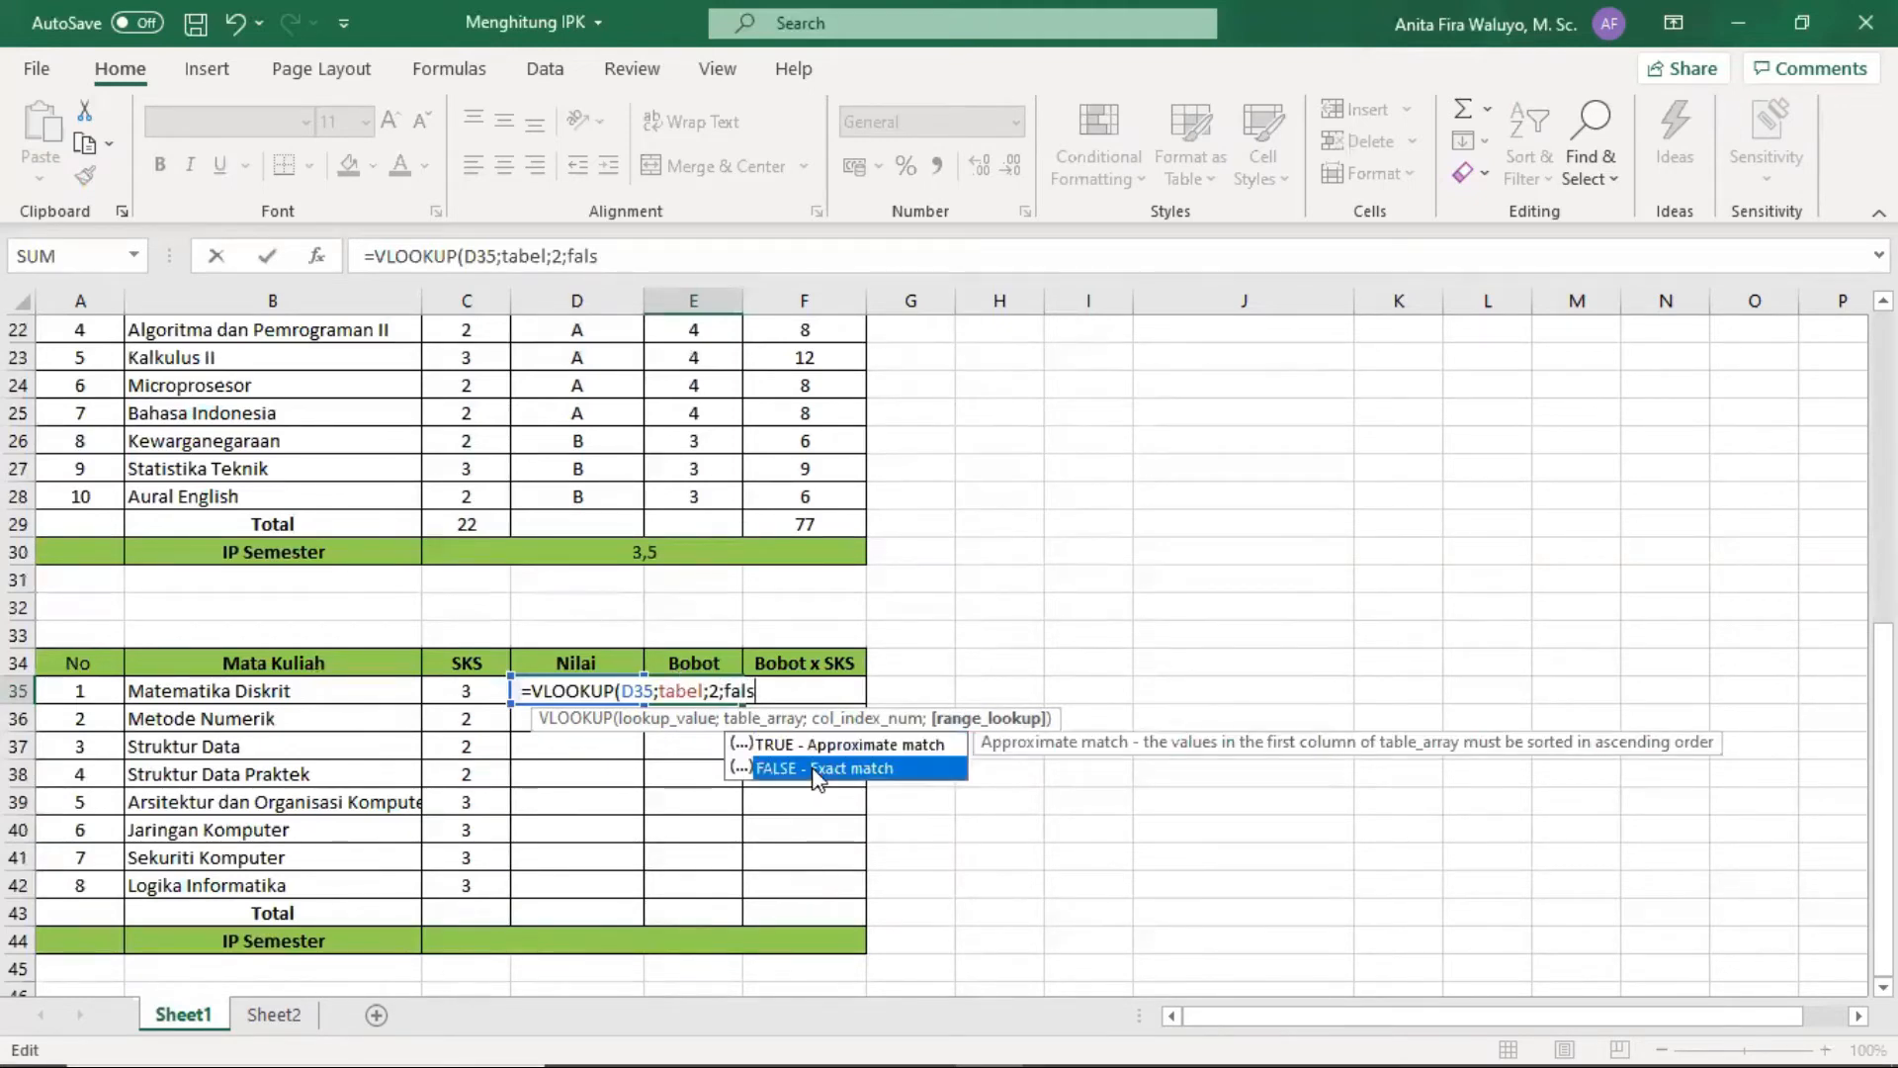
pyautogui.doubleClick(810, 767)
pyautogui.press('Return')
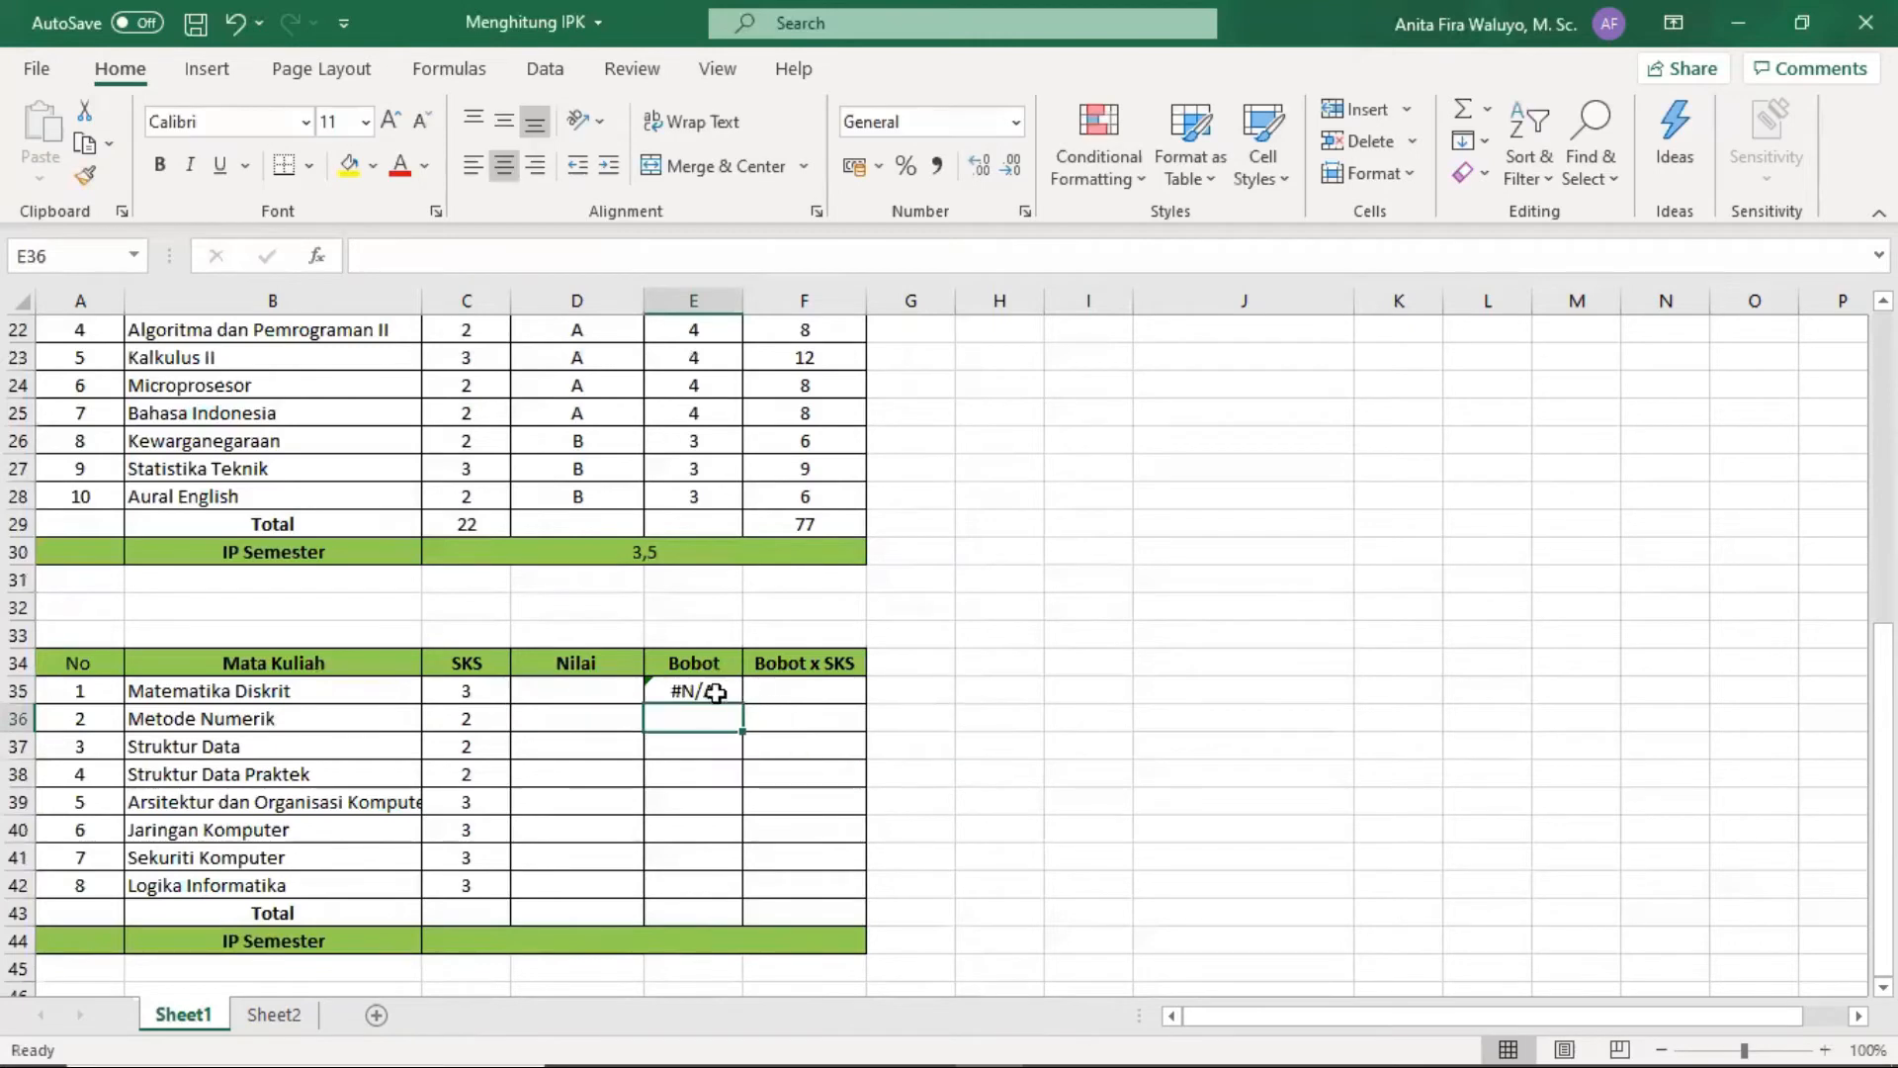
# Enter the grade A for Matematika Diskrit in D35.
pyautogui.click(630, 689)
pyautogui.write('A')
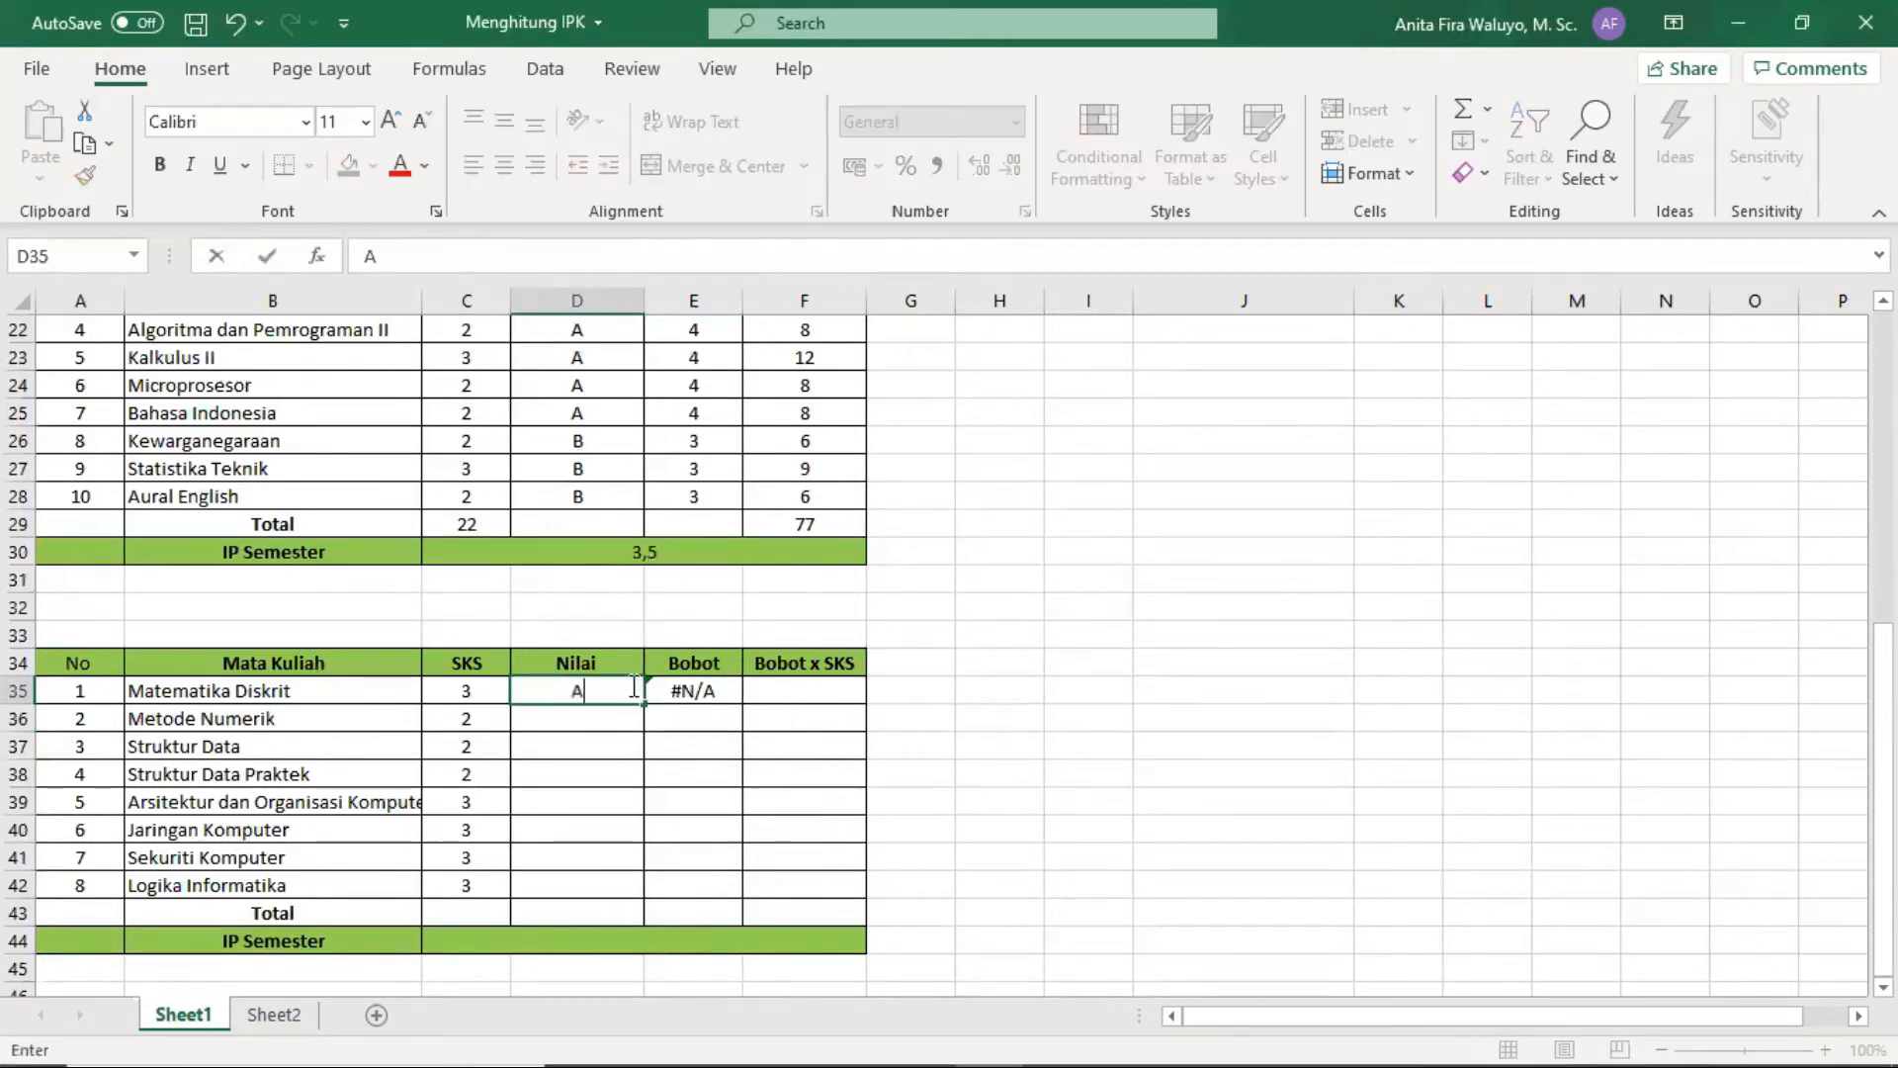
pyautogui.press('Return')
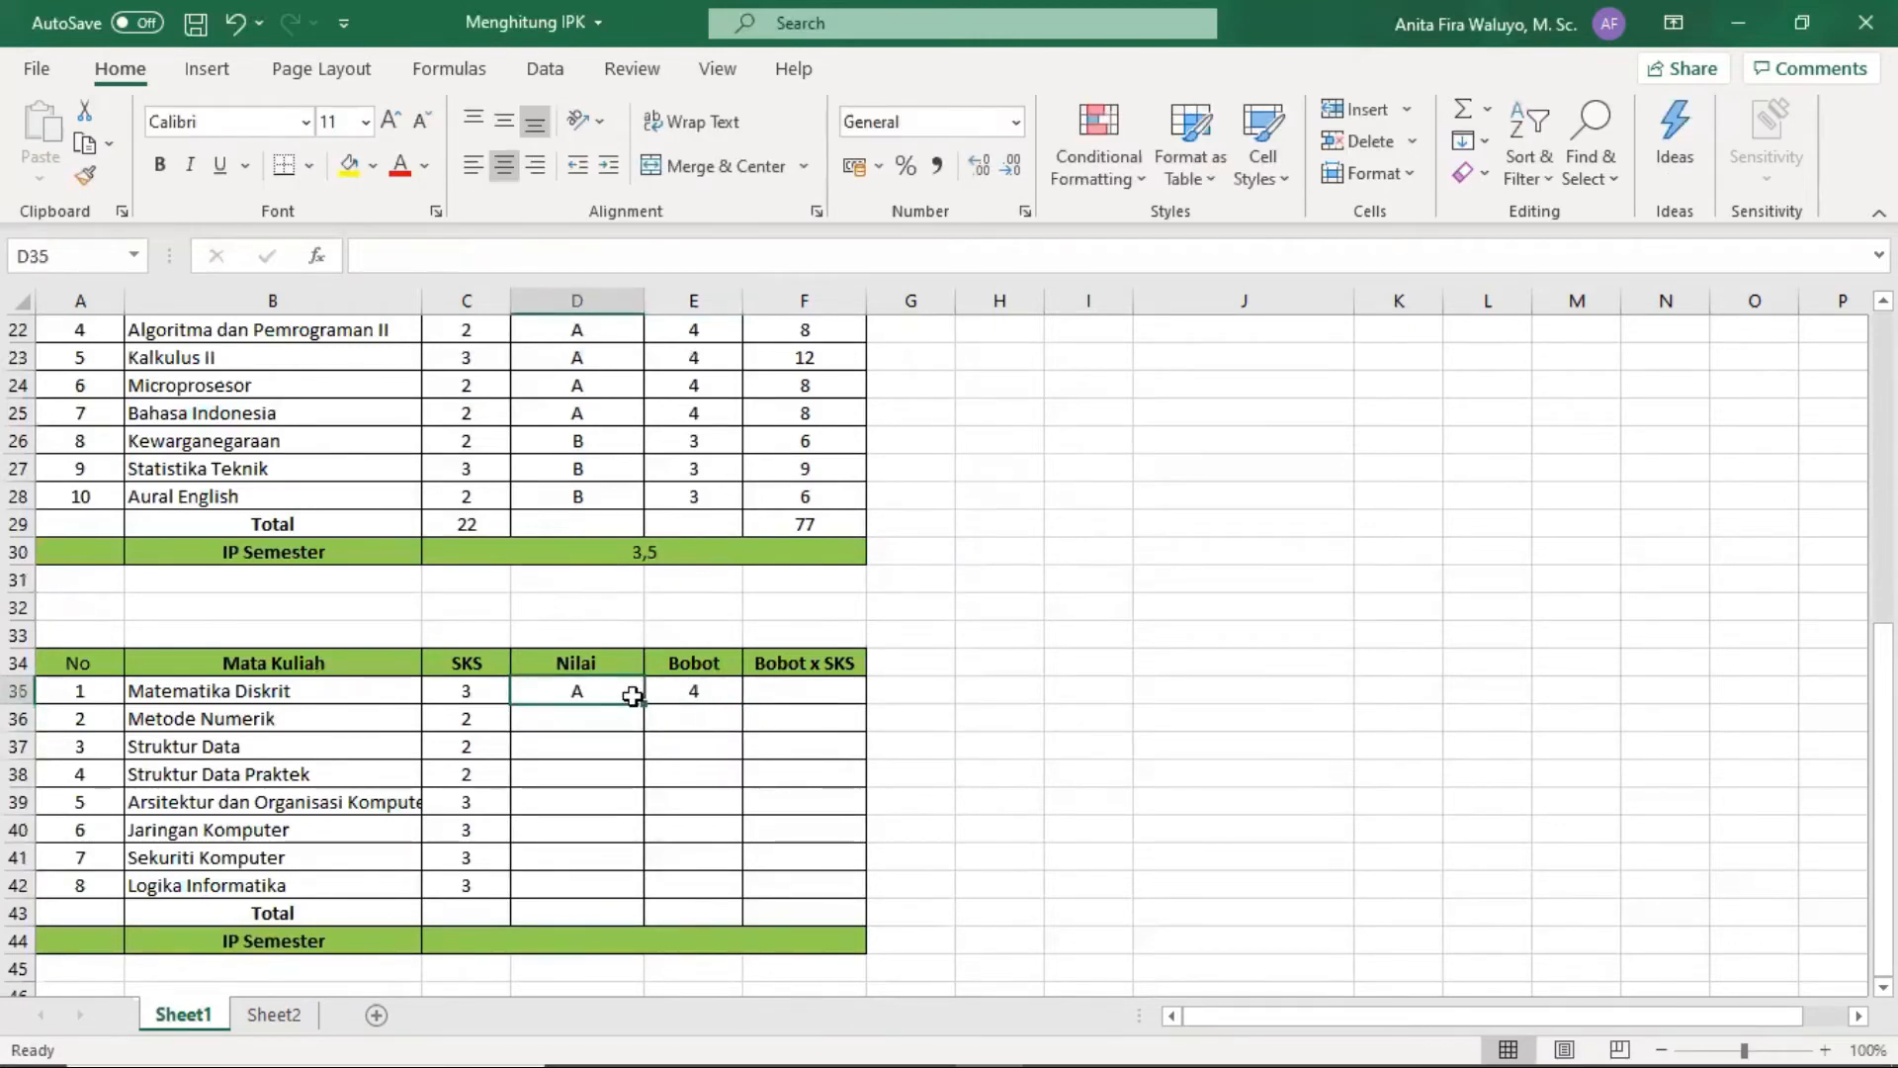
# Check the tabel reference in E35's formula and fill the formula down the Bobot column to E42.
pyautogui.click(686, 685)
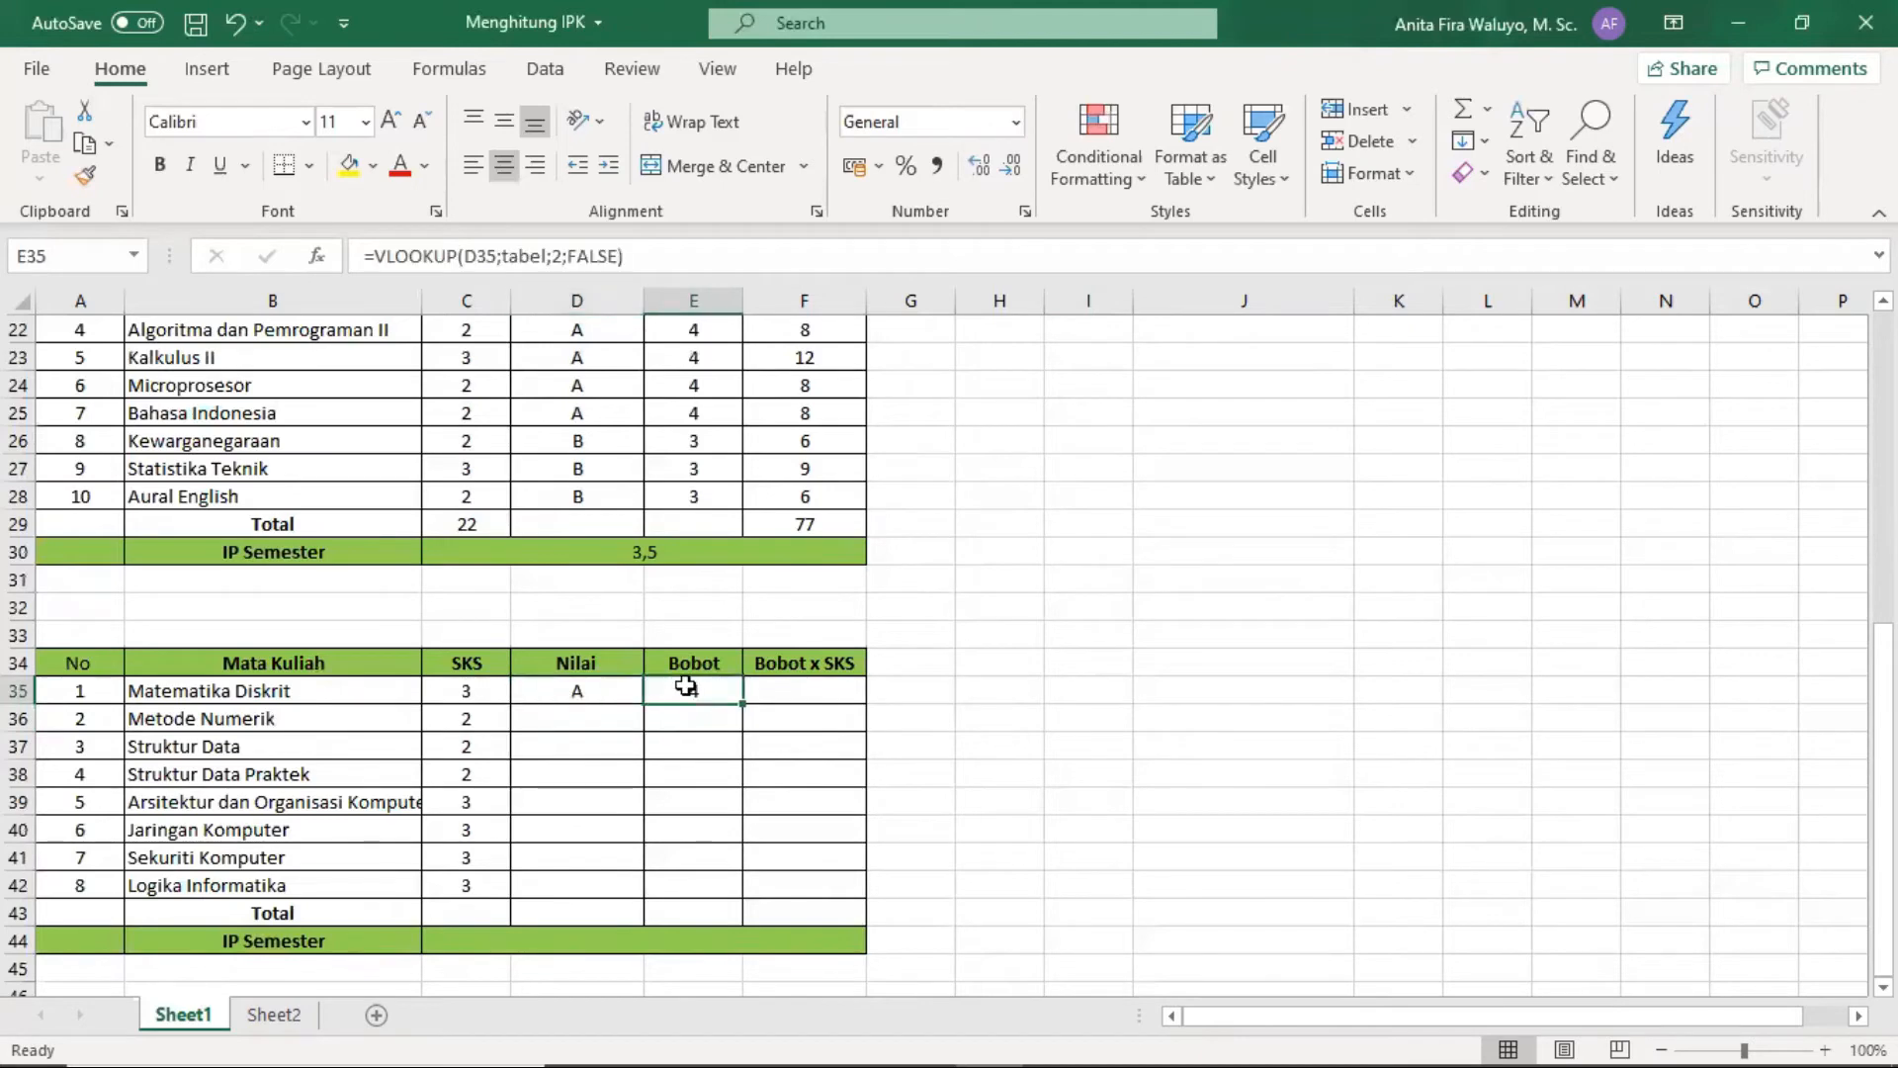
pyautogui.click(506, 256)
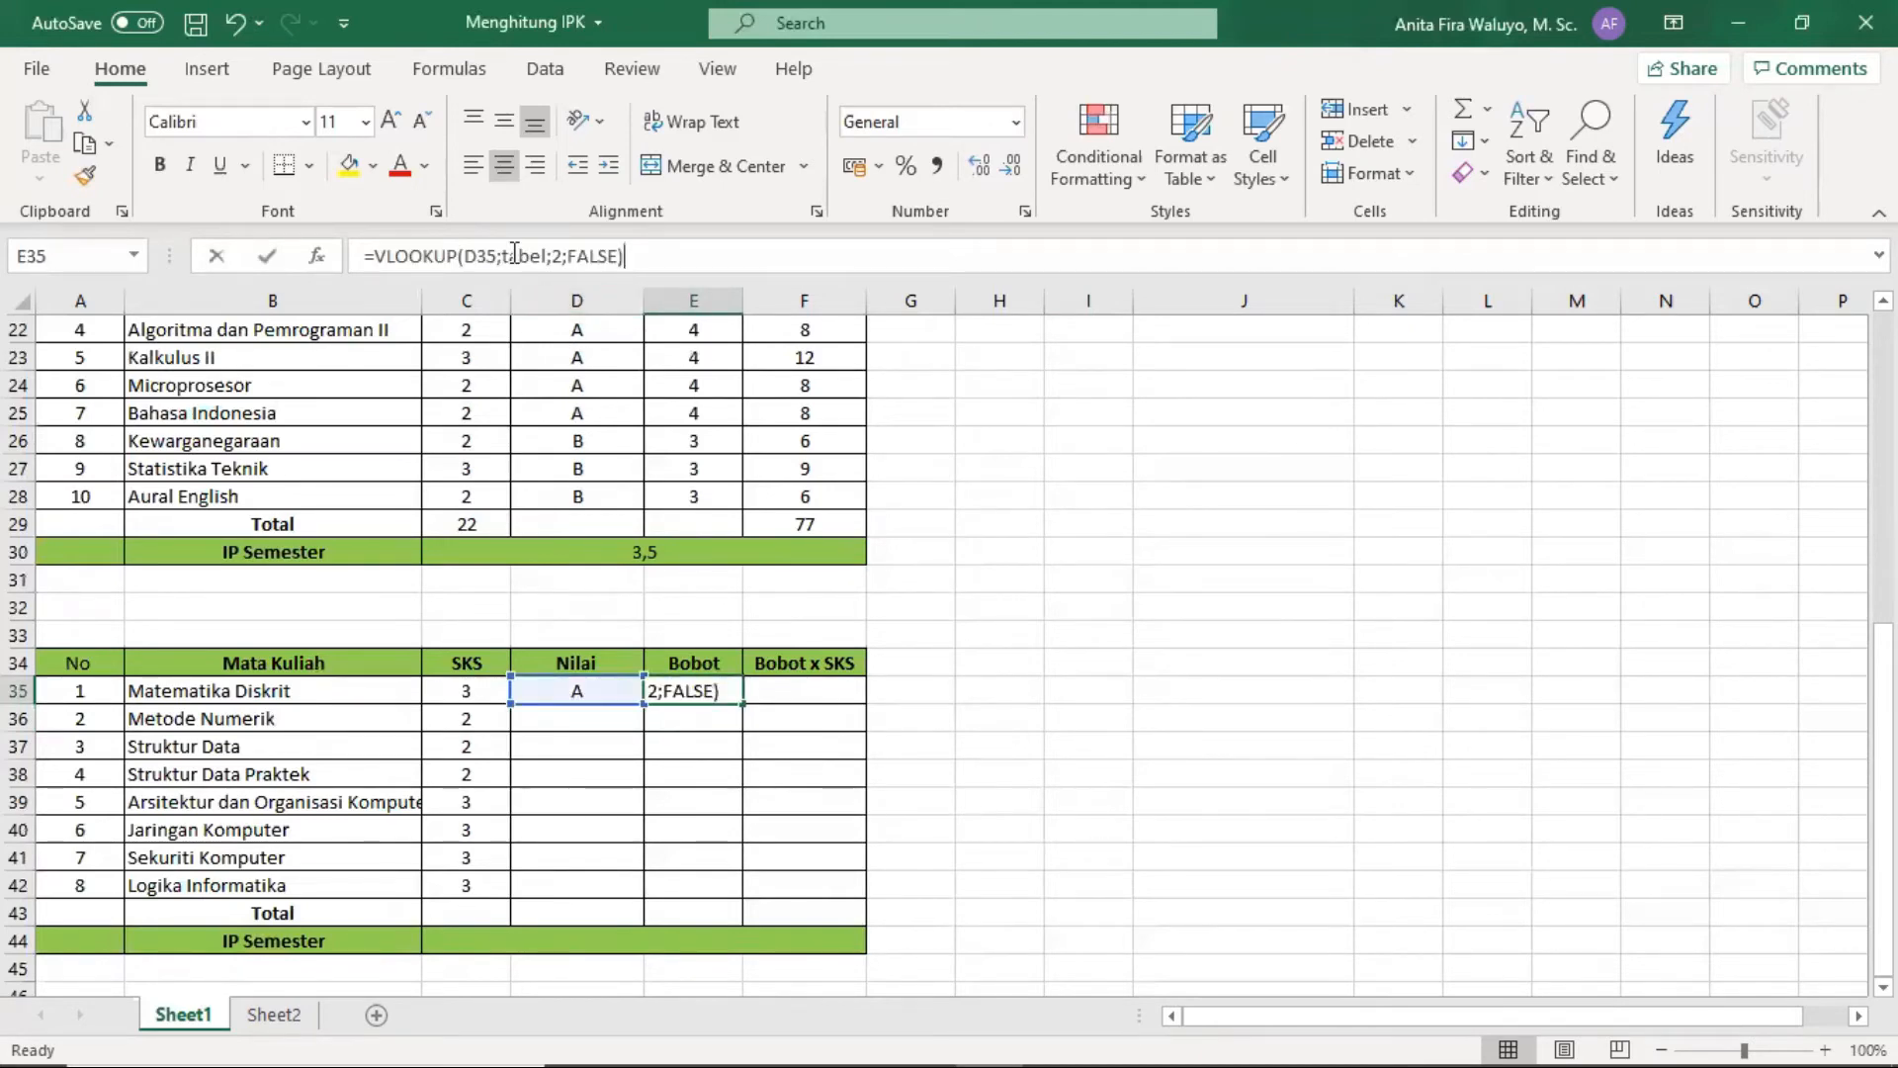
pyautogui.moveTo(506, 256); pyautogui.dragTo(549, 259)
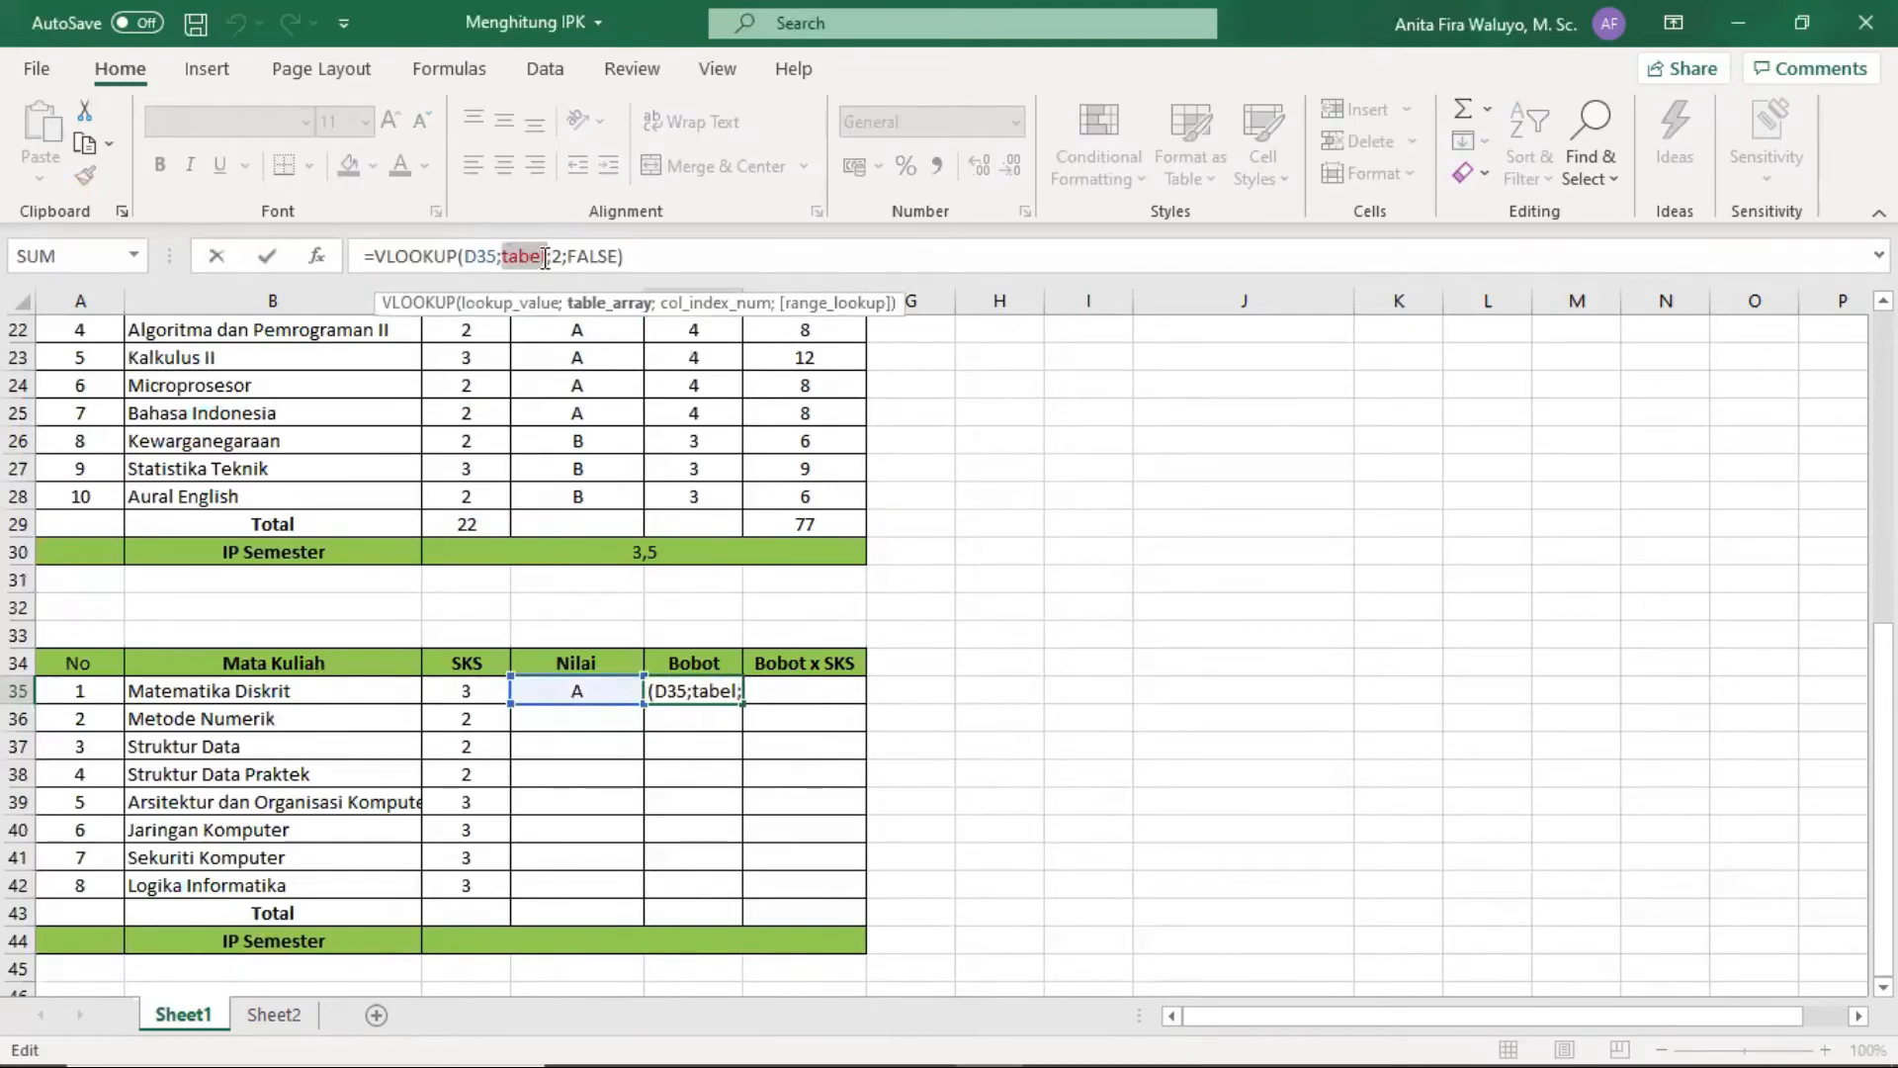
pyautogui.press('Return')
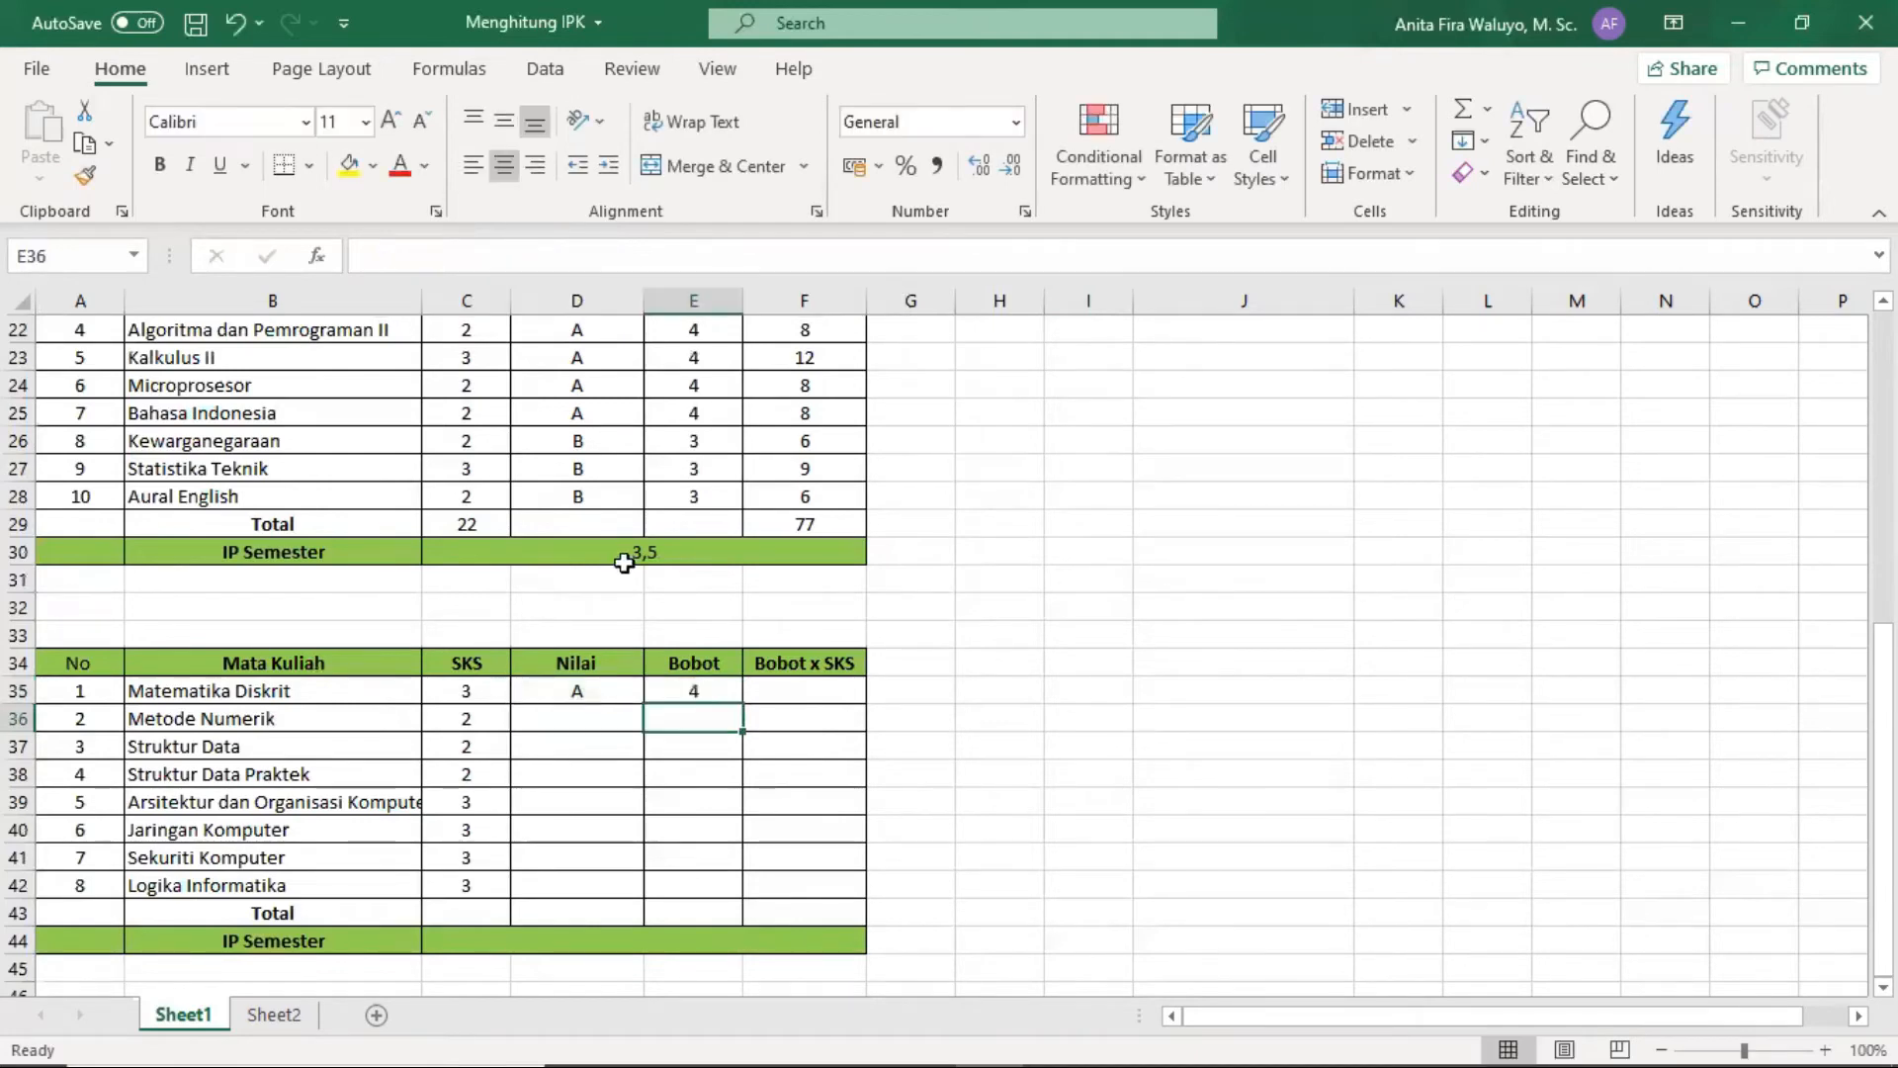
pyautogui.click(727, 692)
pyautogui.moveTo(742, 703); pyautogui.dragTo(734, 894)
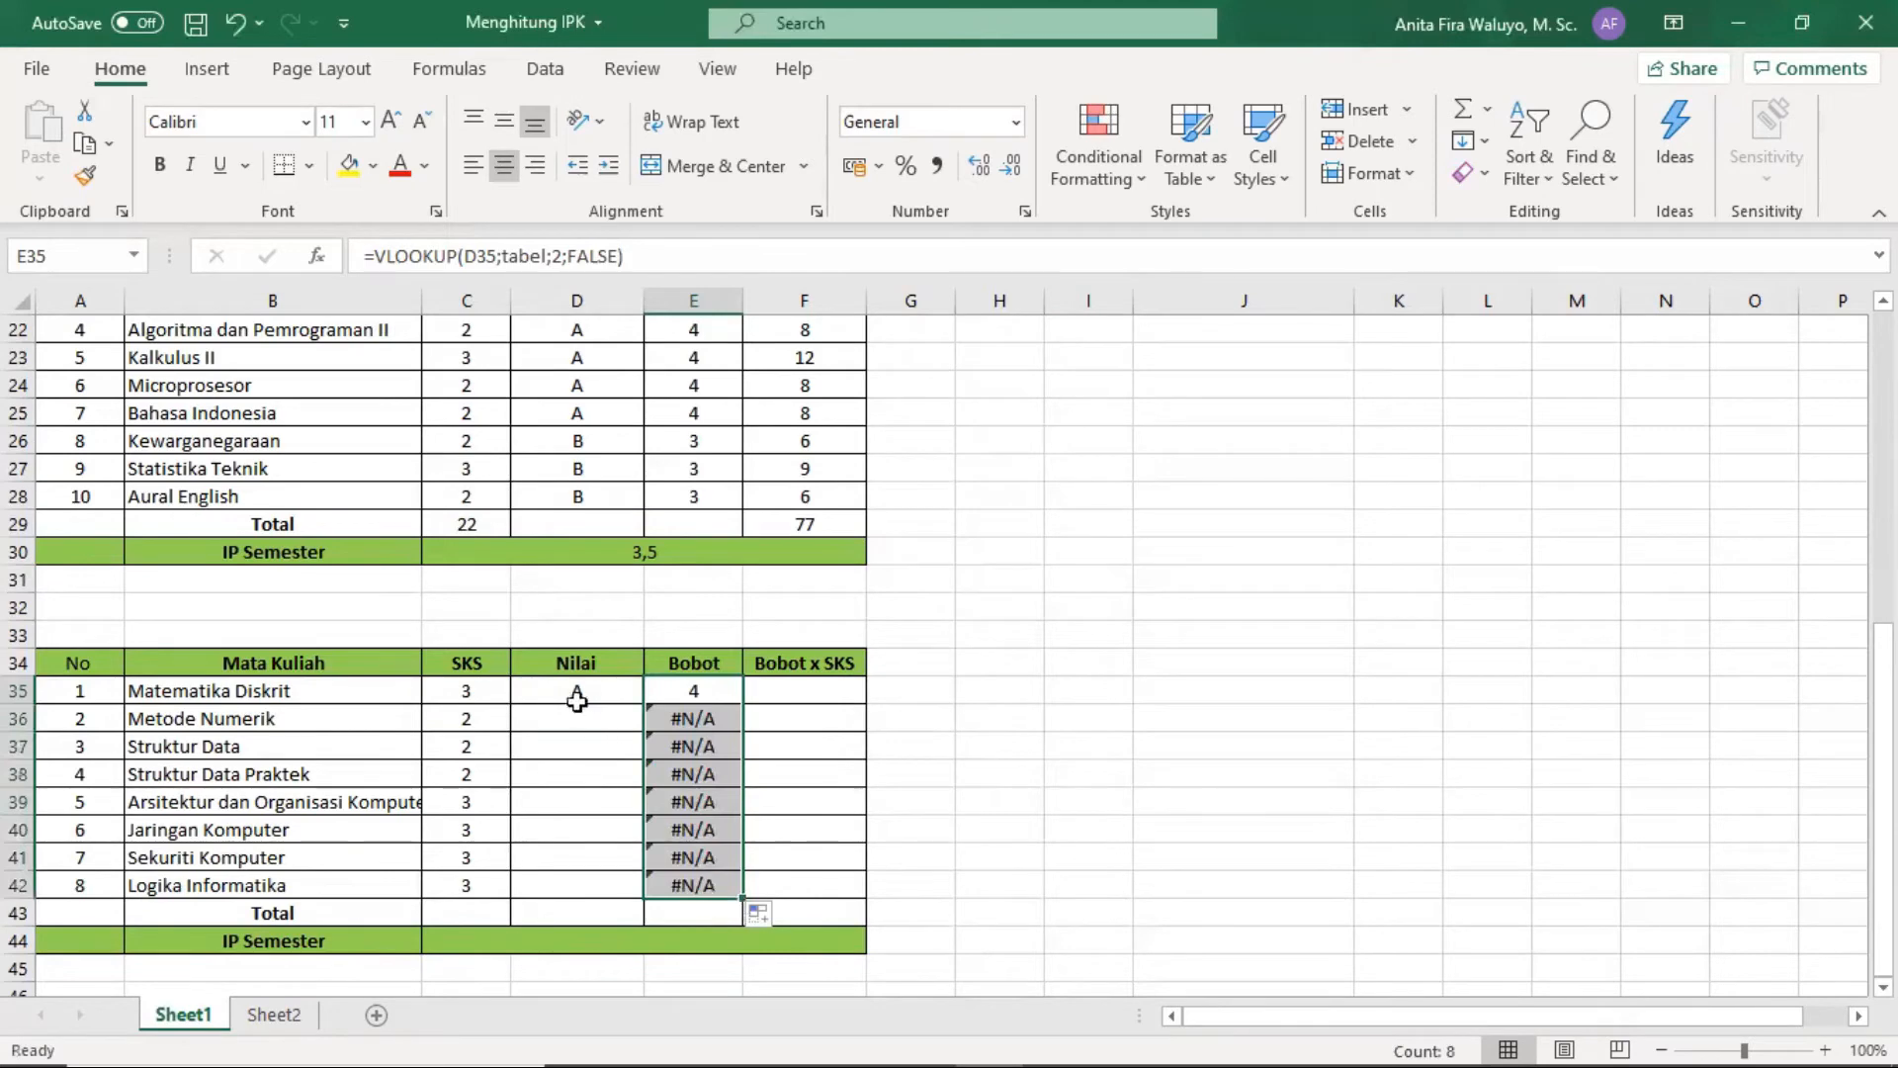
# Enter the remaining third-semester Nilai grades in D36:D42 as B, C, B, A, B, A, A.
pyautogui.click(595, 708)
pyautogui.write('B')
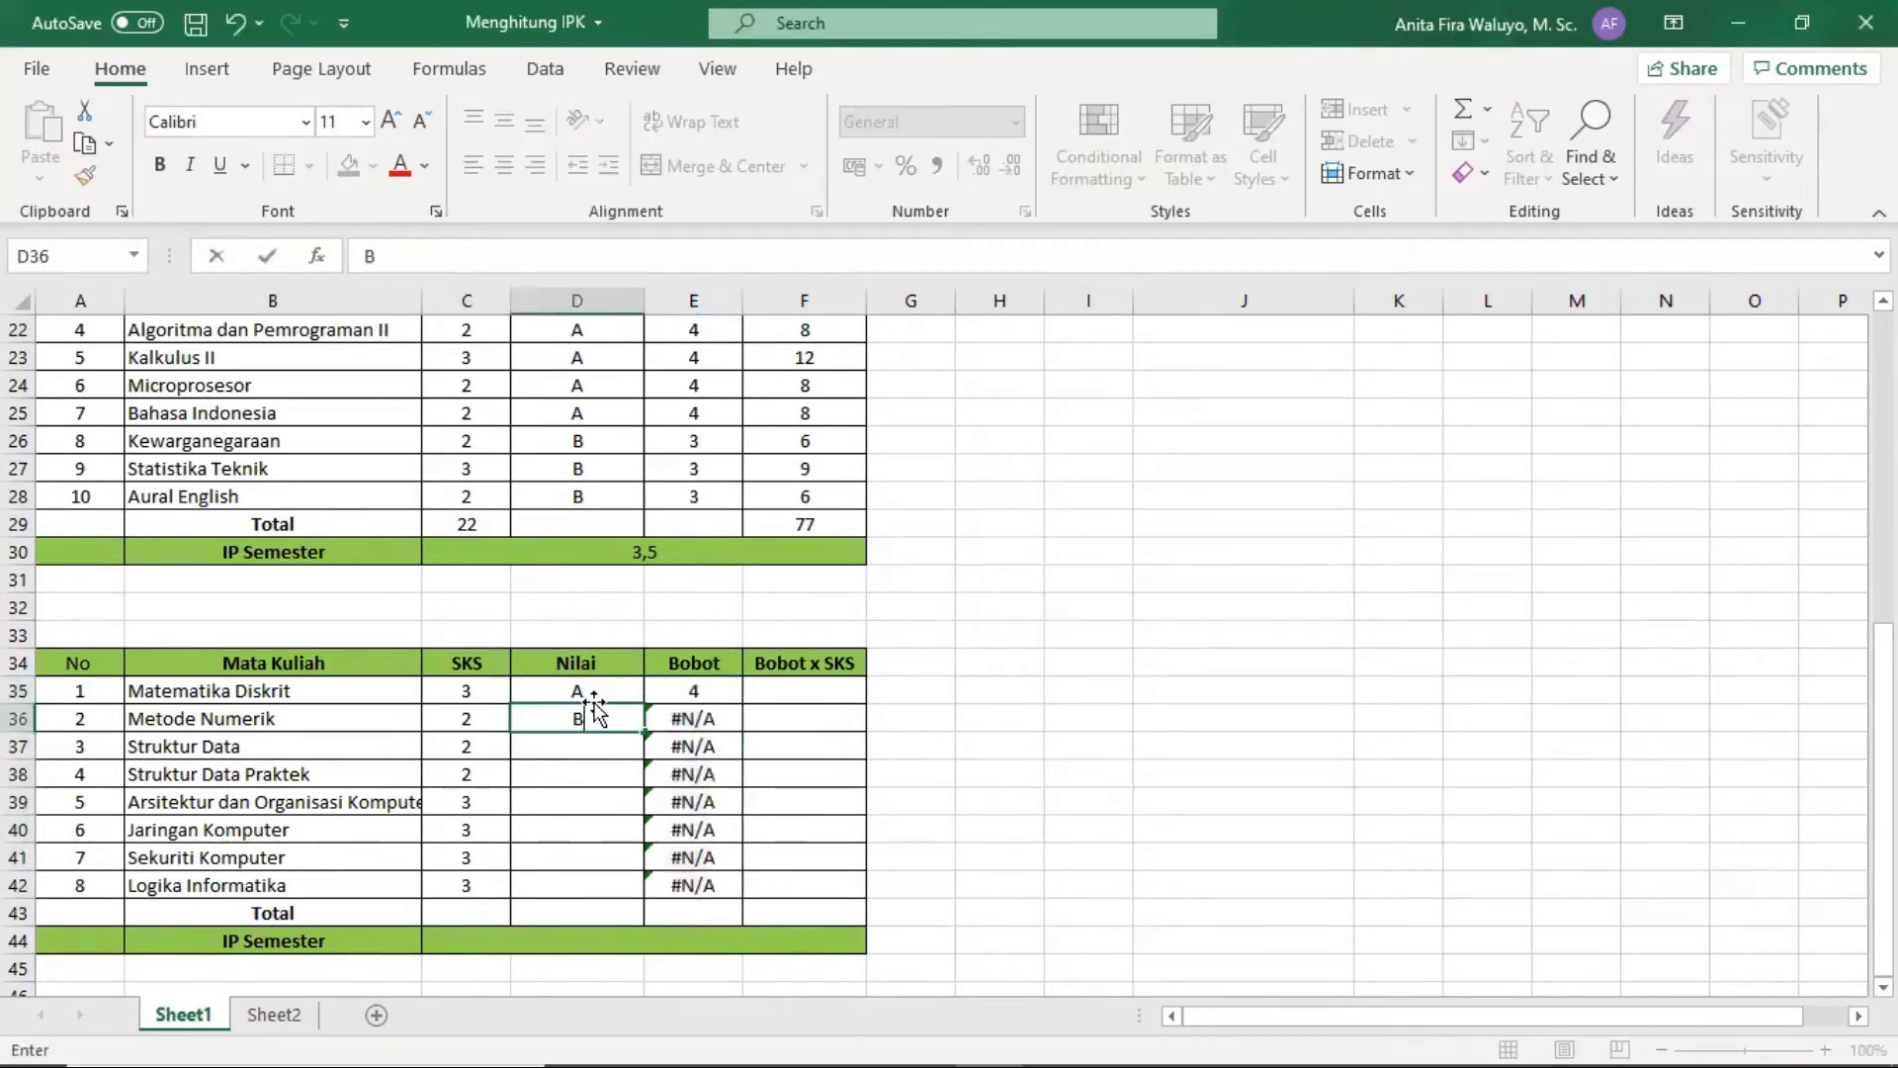
pyautogui.press('Return')
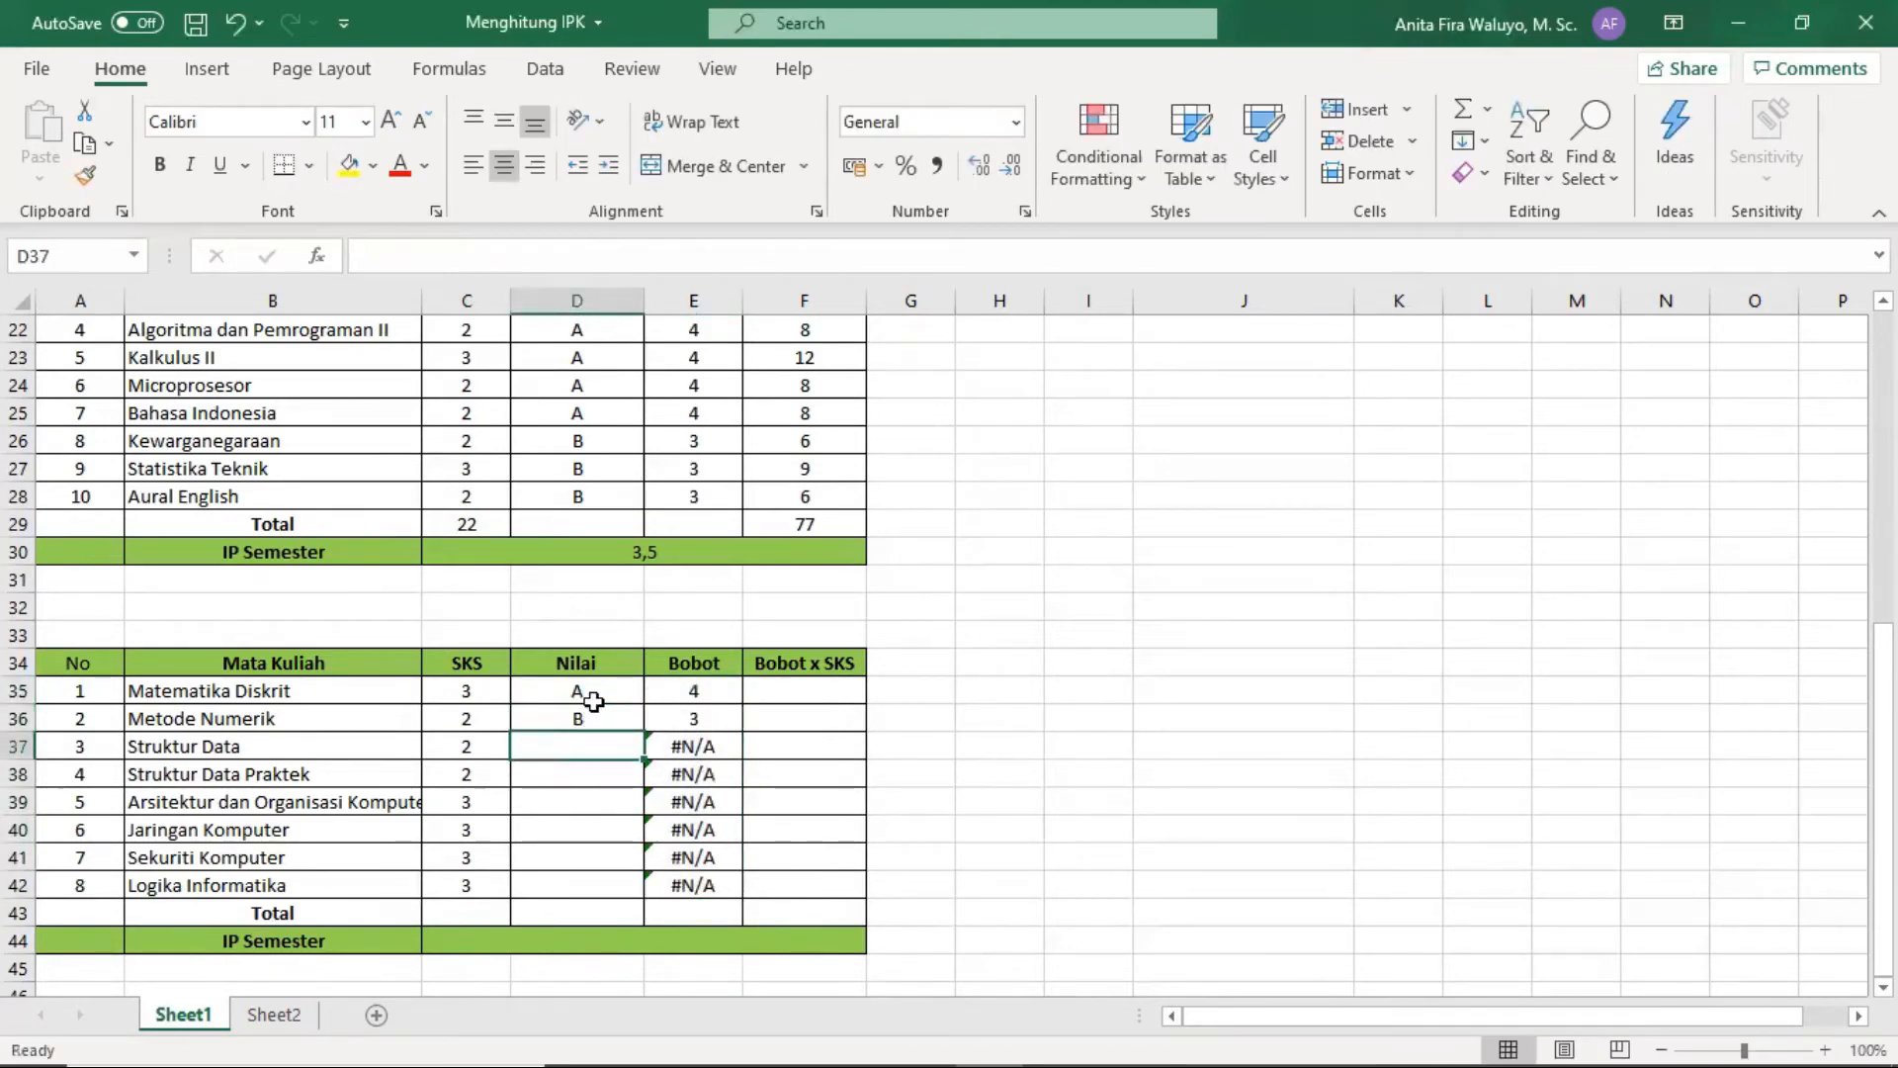
pyautogui.write('C')
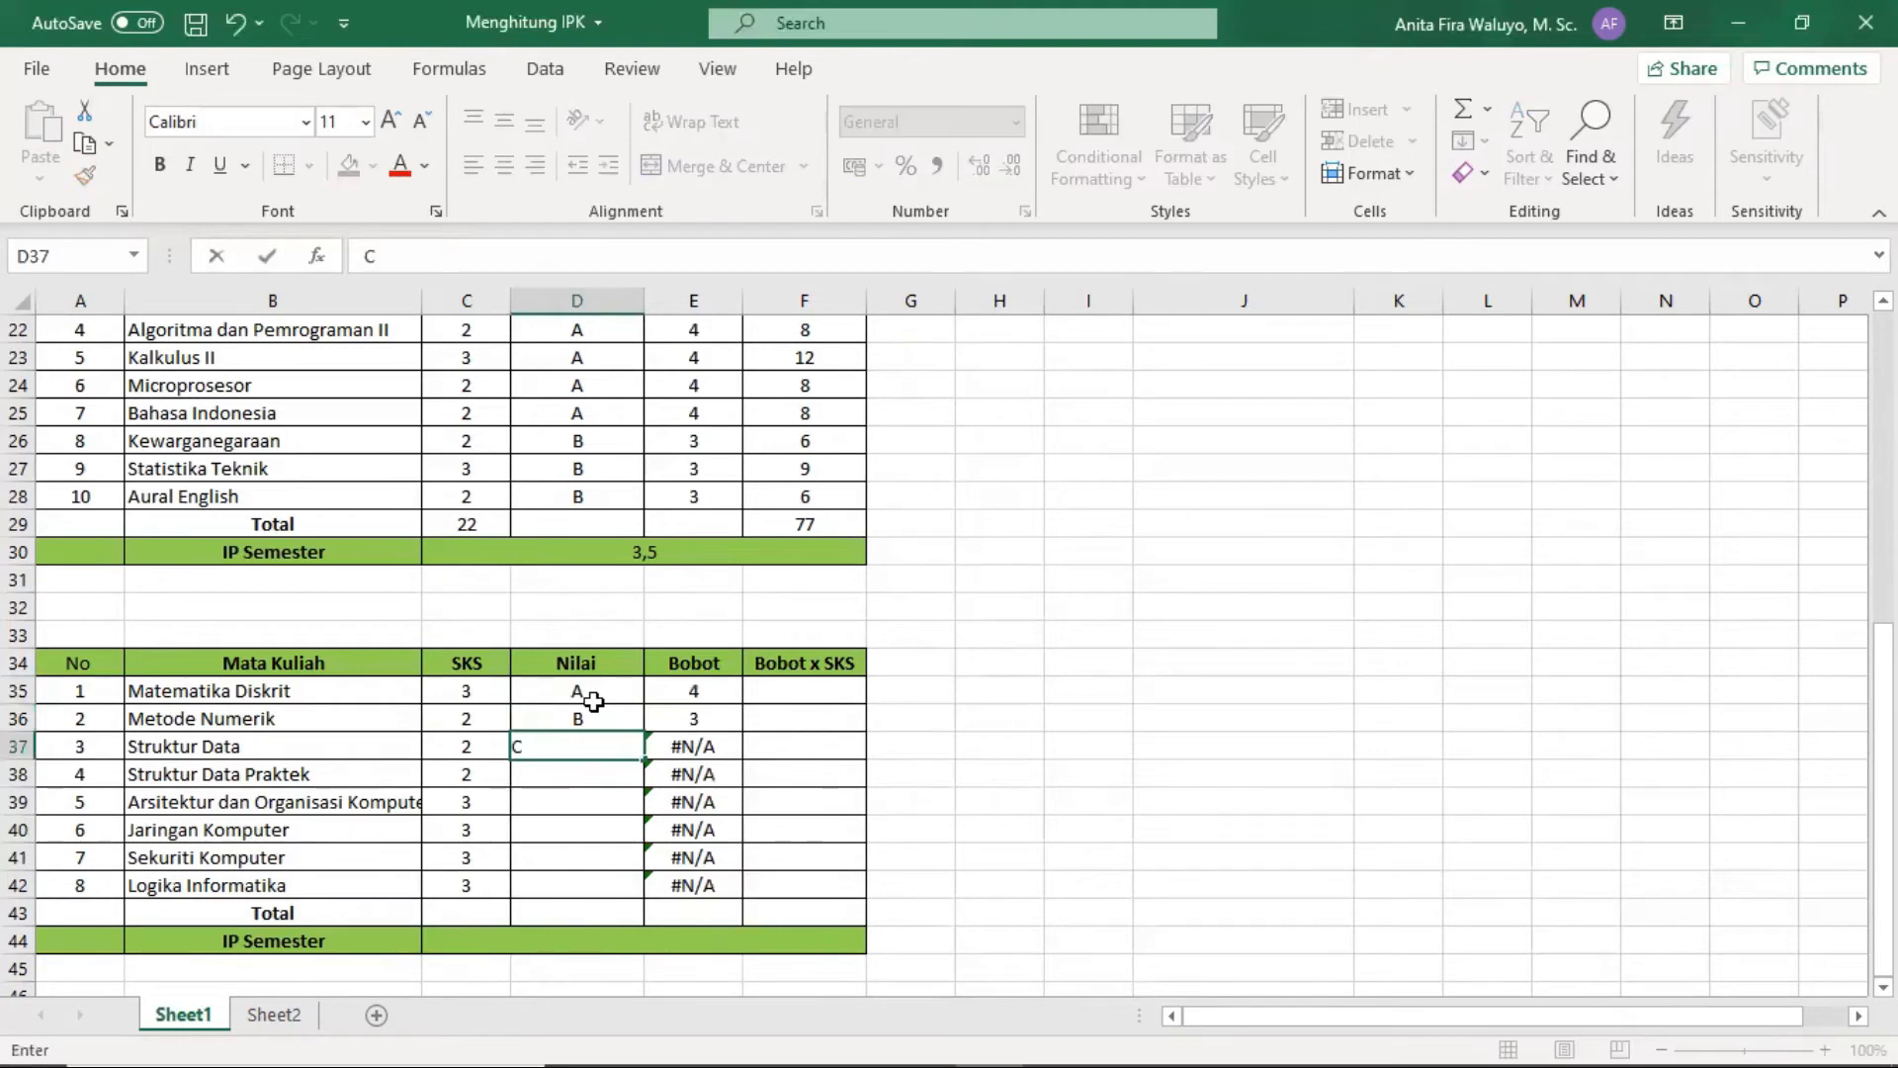
pyautogui.press('Return')
pyautogui.write('B')
pyautogui.press('Return')
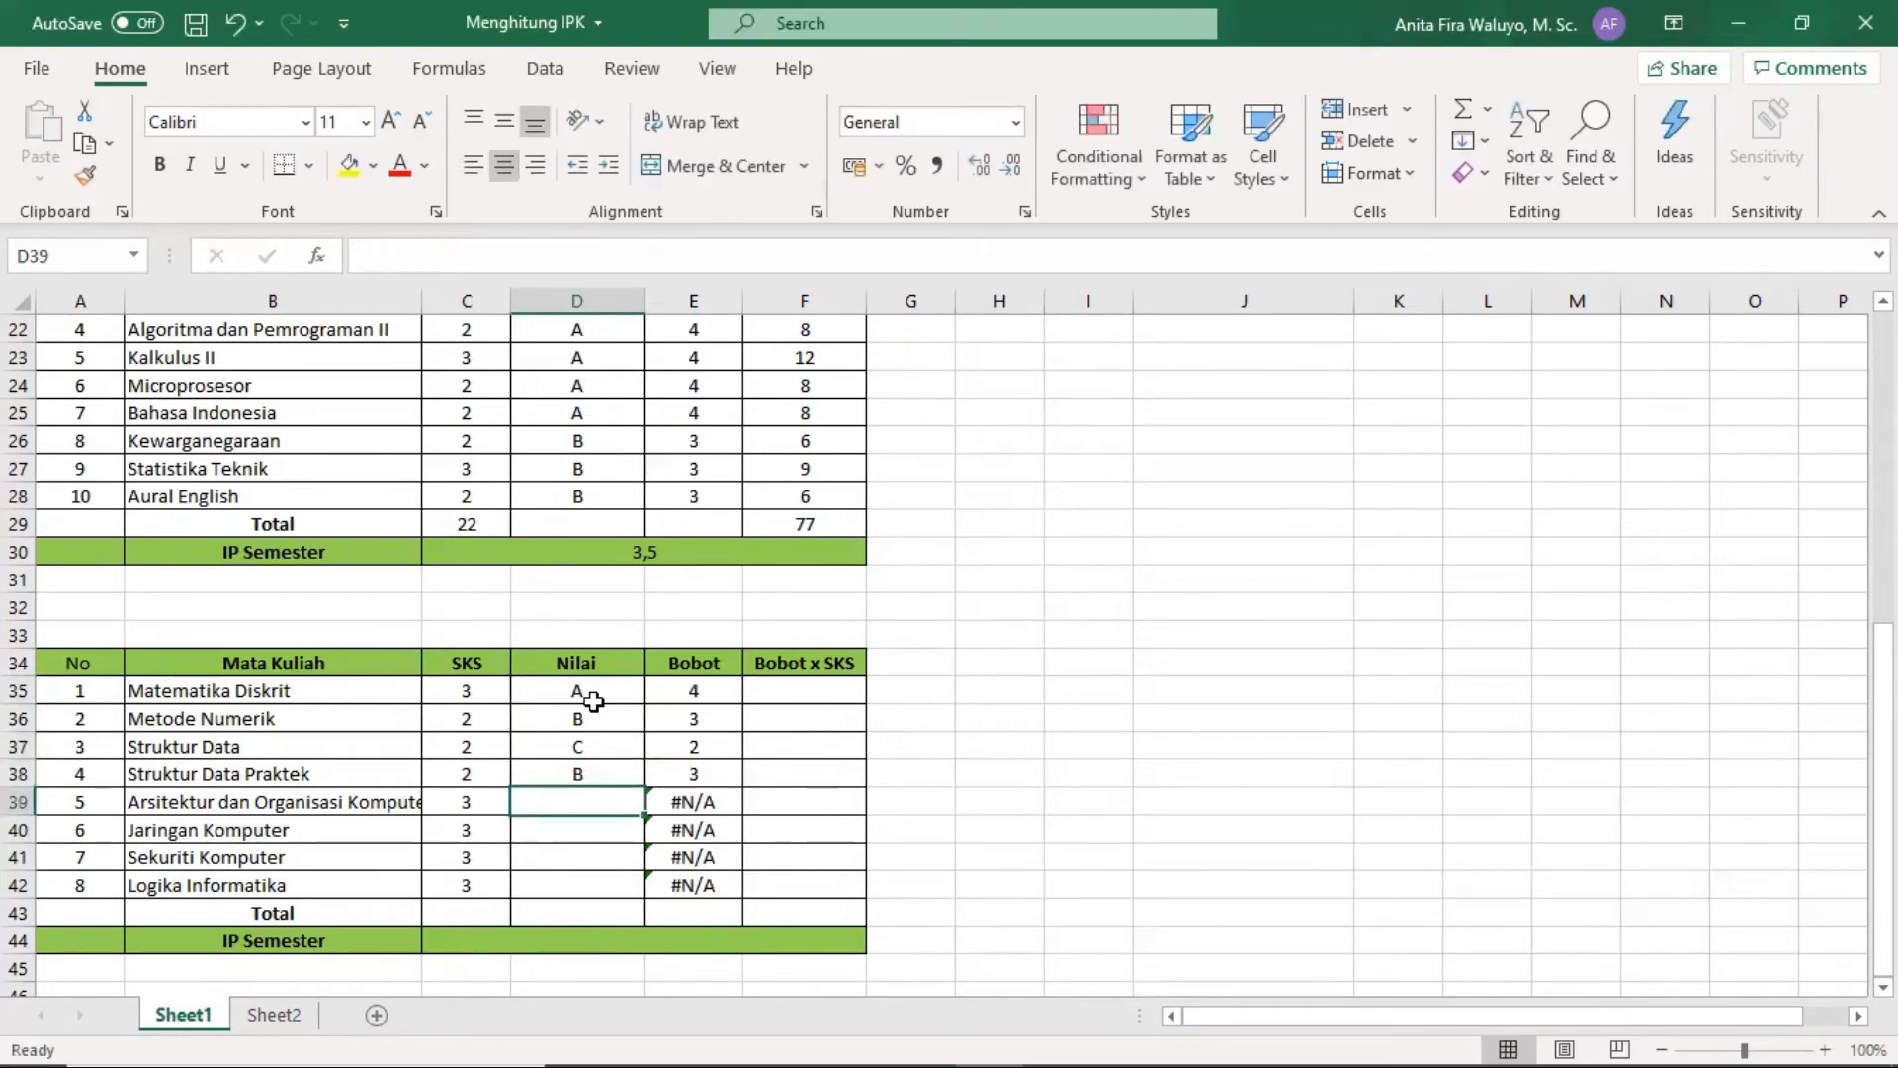
pyautogui.write('A')
pyautogui.press('Return')
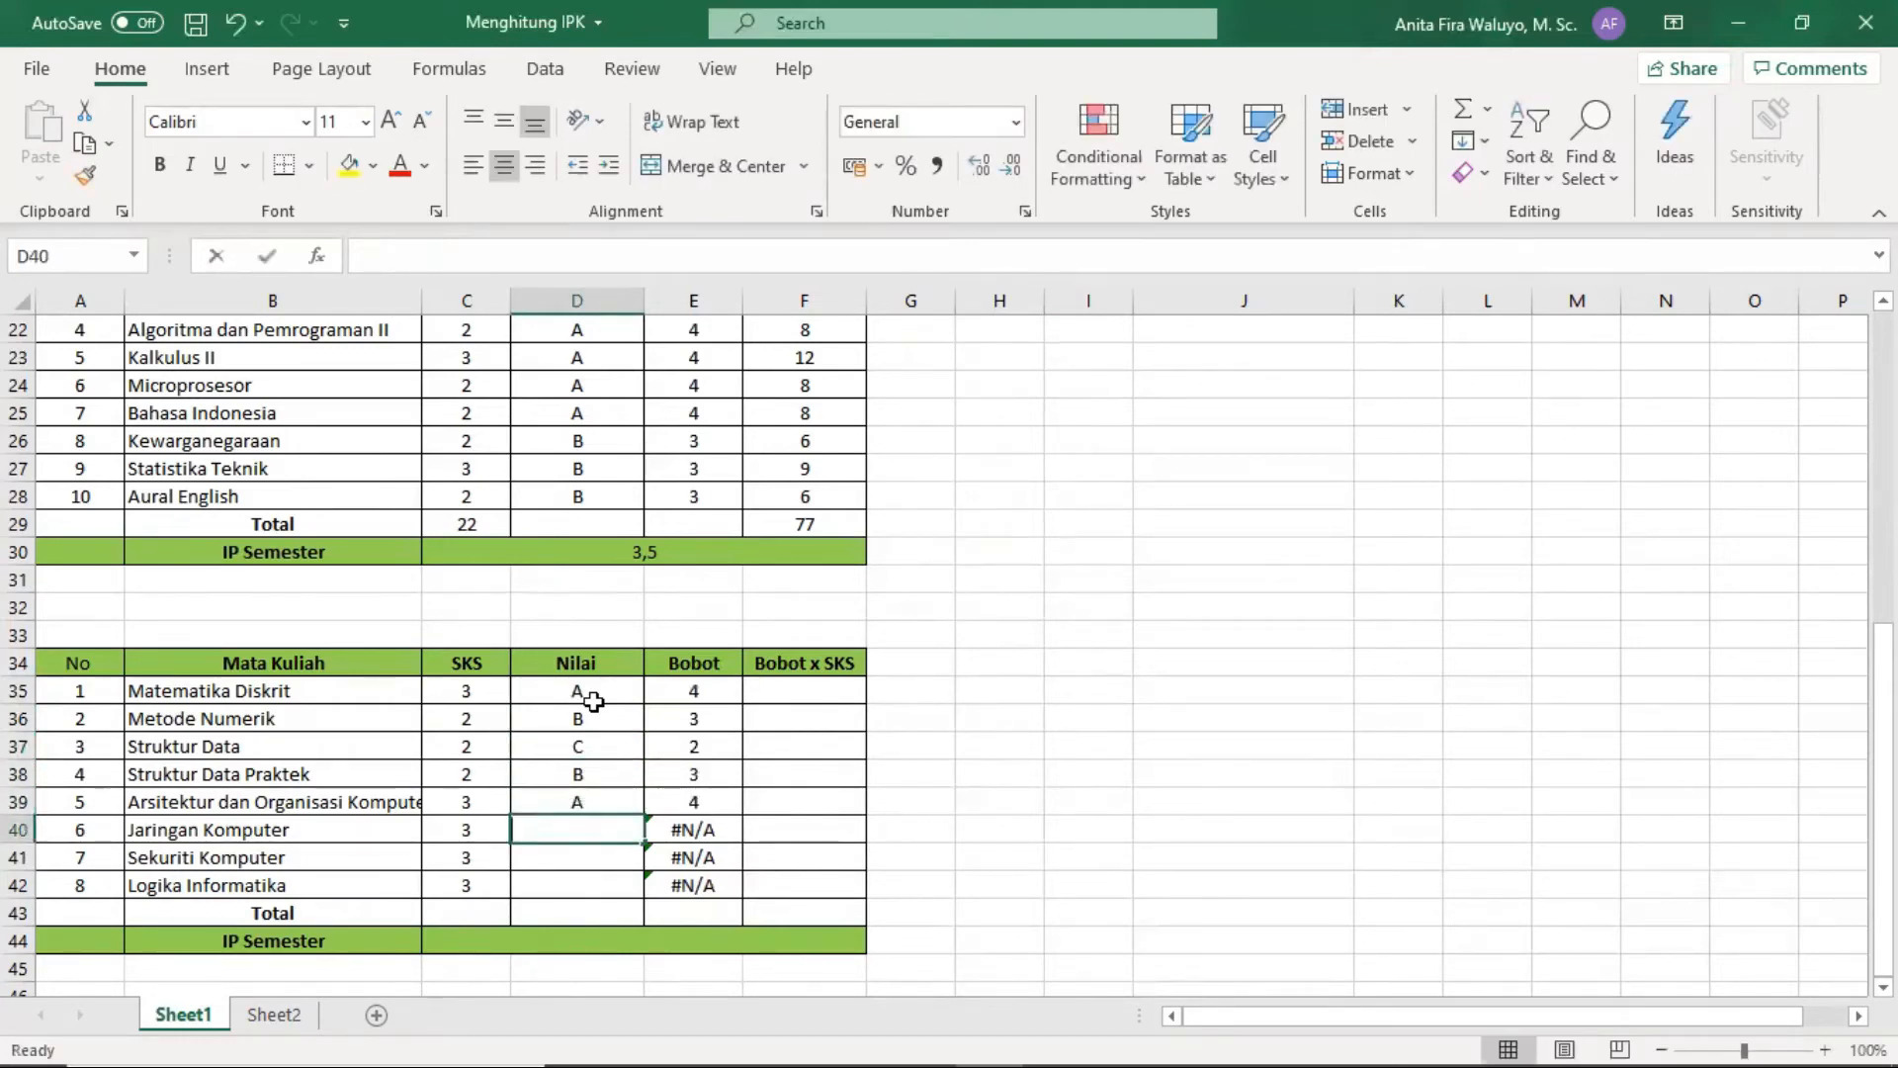
pyautogui.write('B')
pyautogui.press('Return')
pyautogui.write('A')
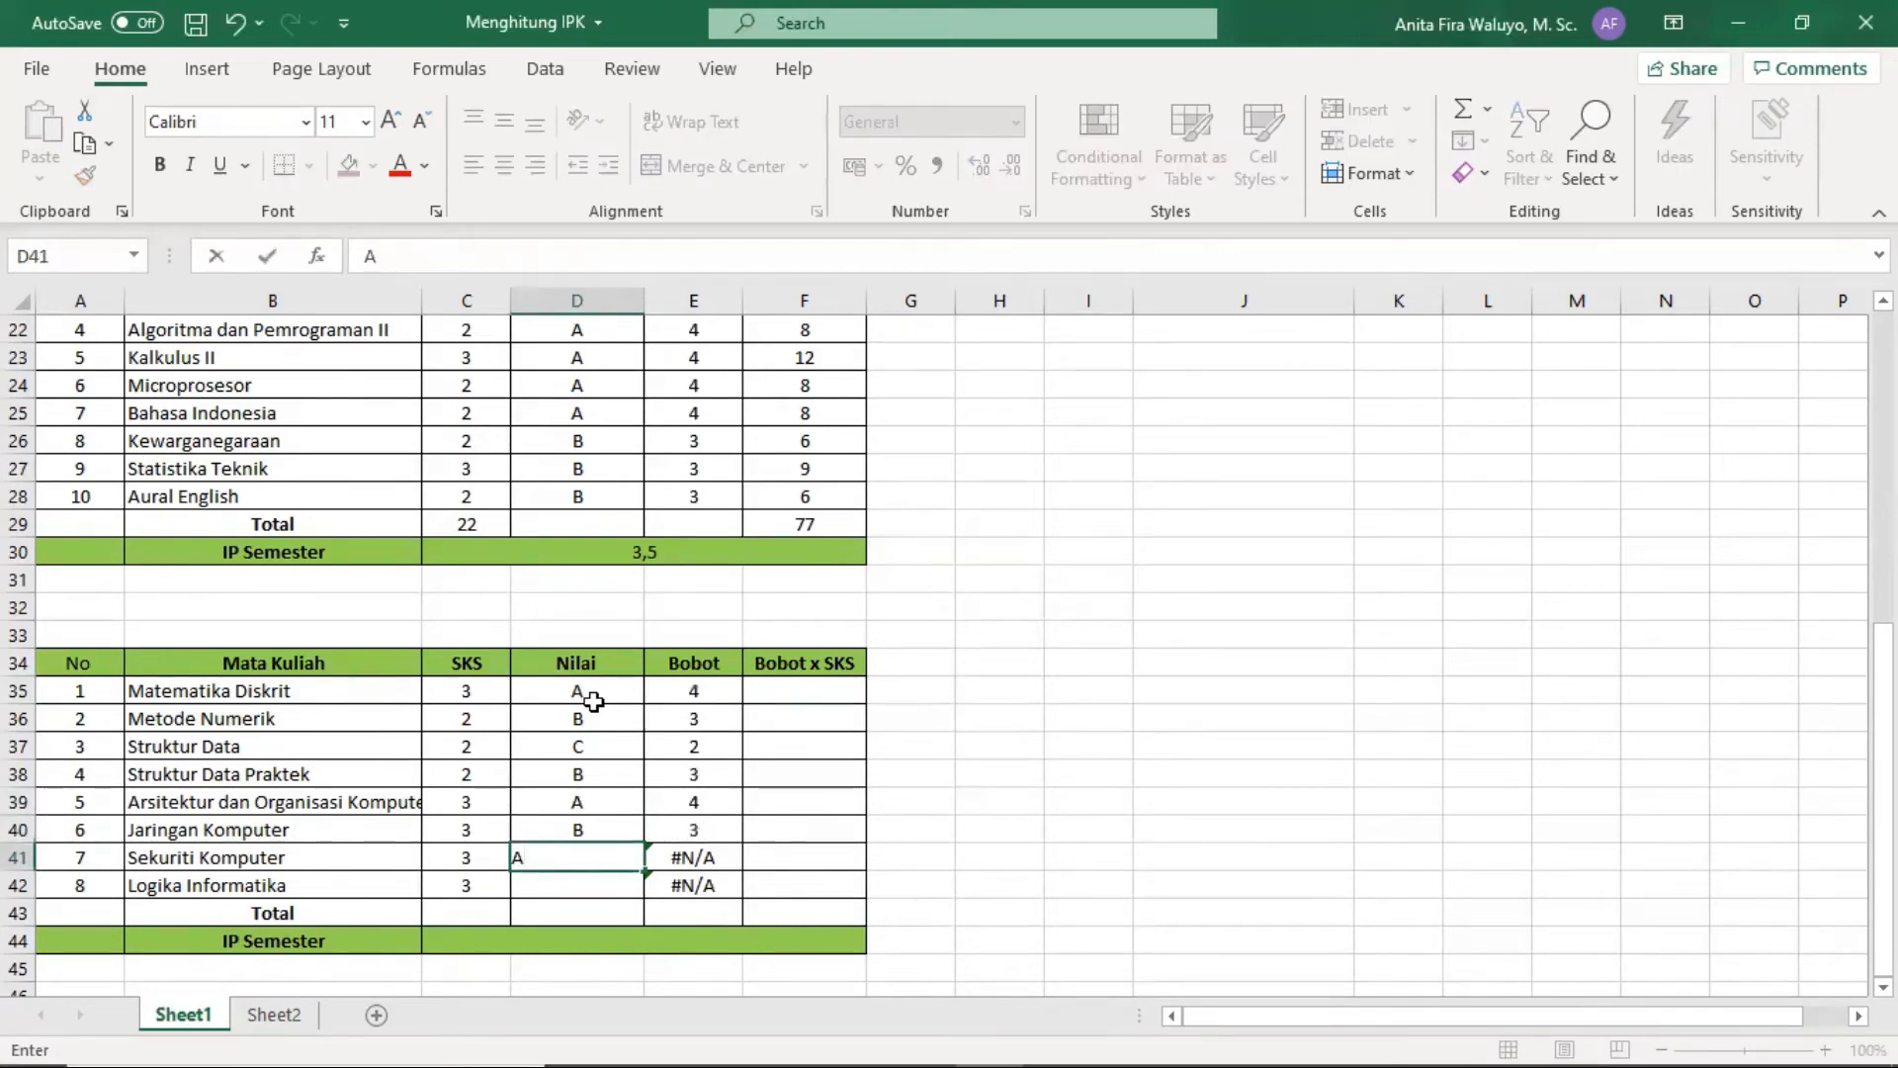
pyautogui.press('Return')
pyautogui.write('A')
pyautogui.press('Tab')
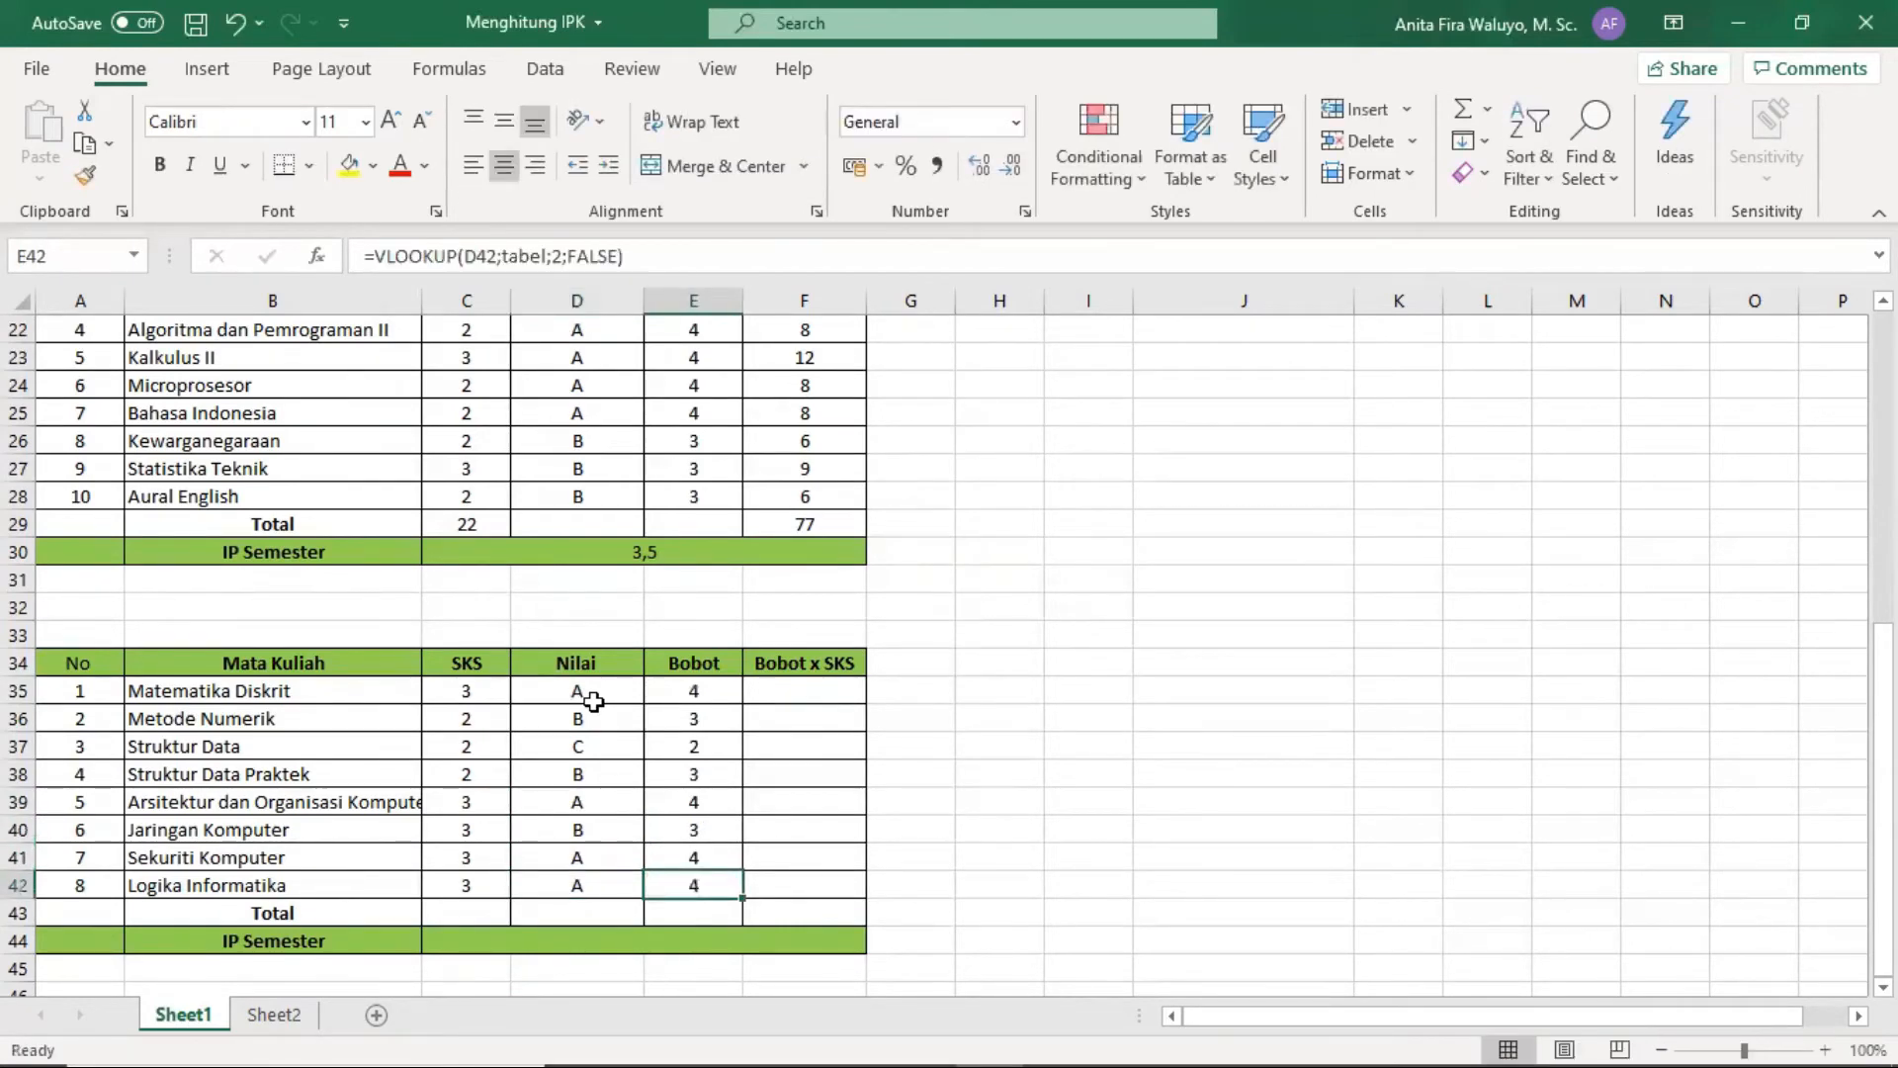
# Examine the VLOOKUP formulas cell by cell in the third semester's Bobot column, E35:E42.
pyautogui.press('Up')
pyautogui.press('Up')
pyautogui.press('Up')
pyautogui.press('Up')
pyautogui.press('Up')
pyautogui.press('Up')
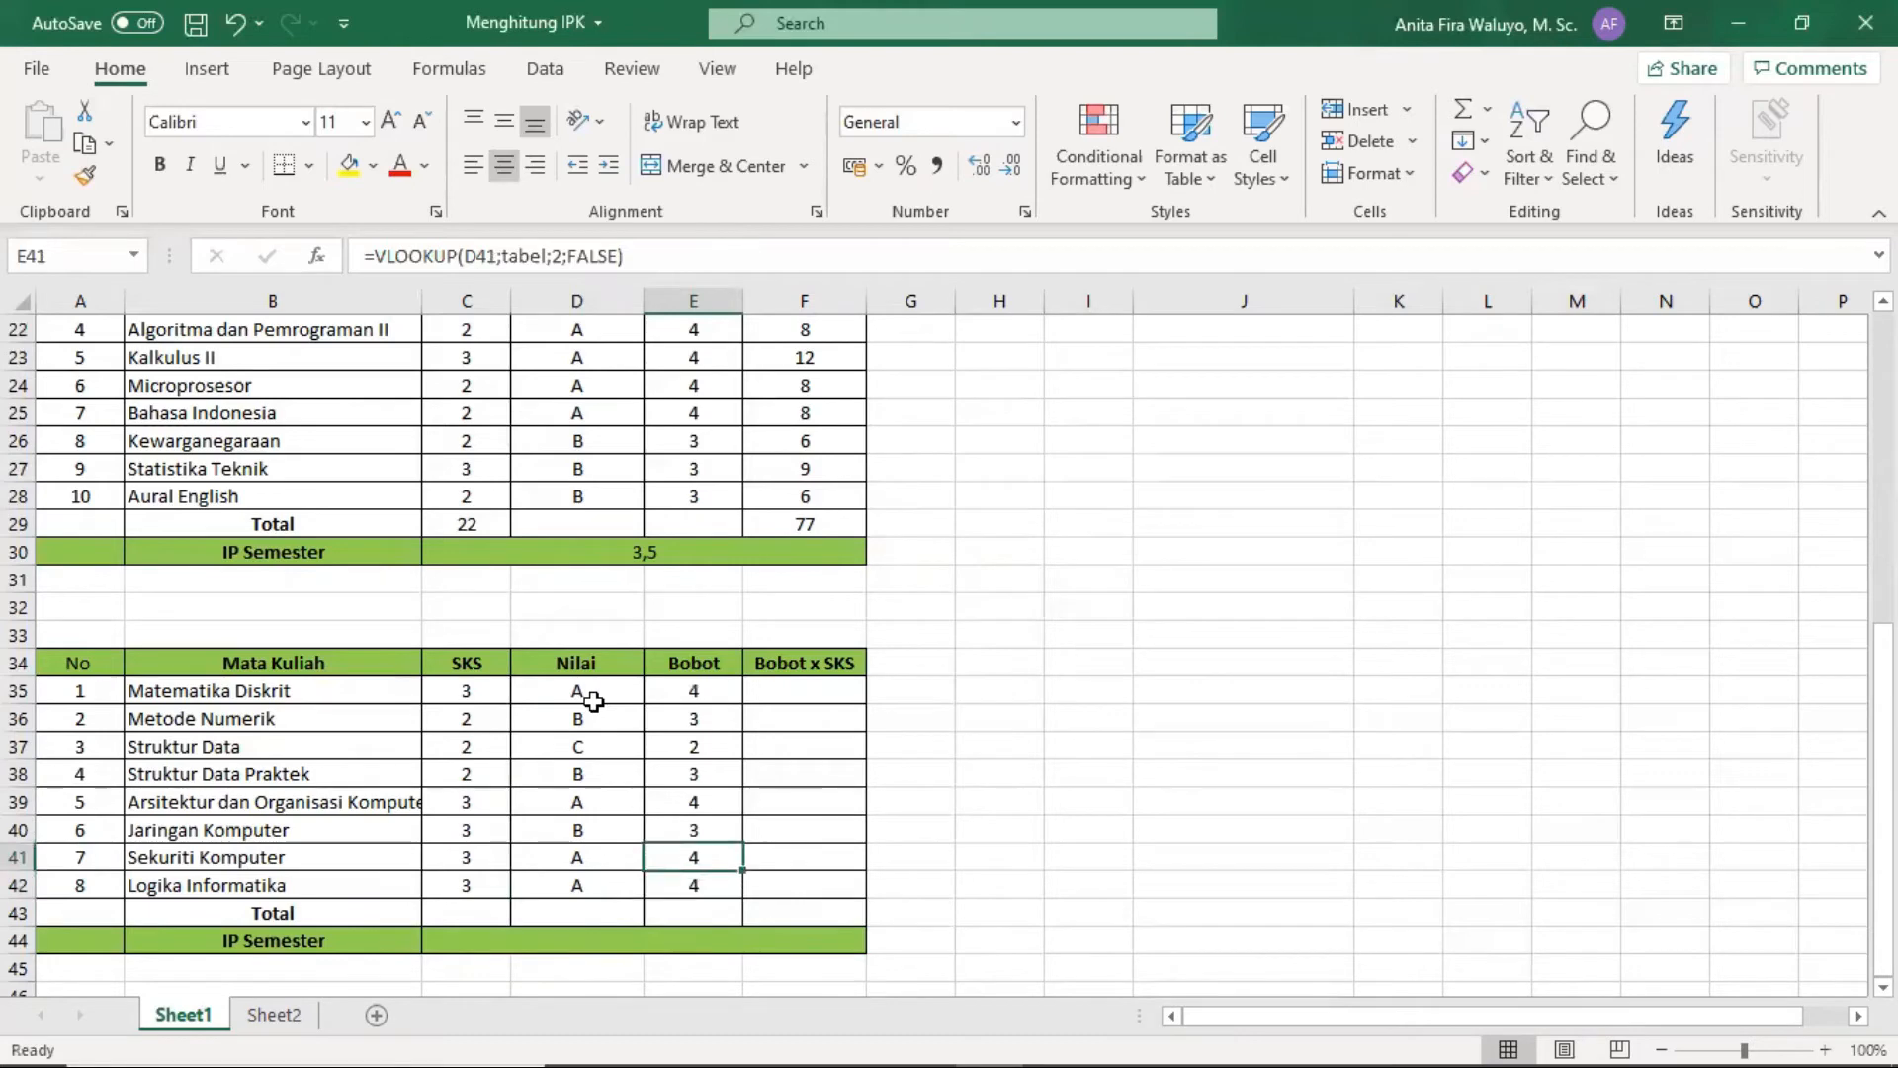
pyautogui.press('Down')
pyautogui.press('Up')
pyautogui.press('Up')
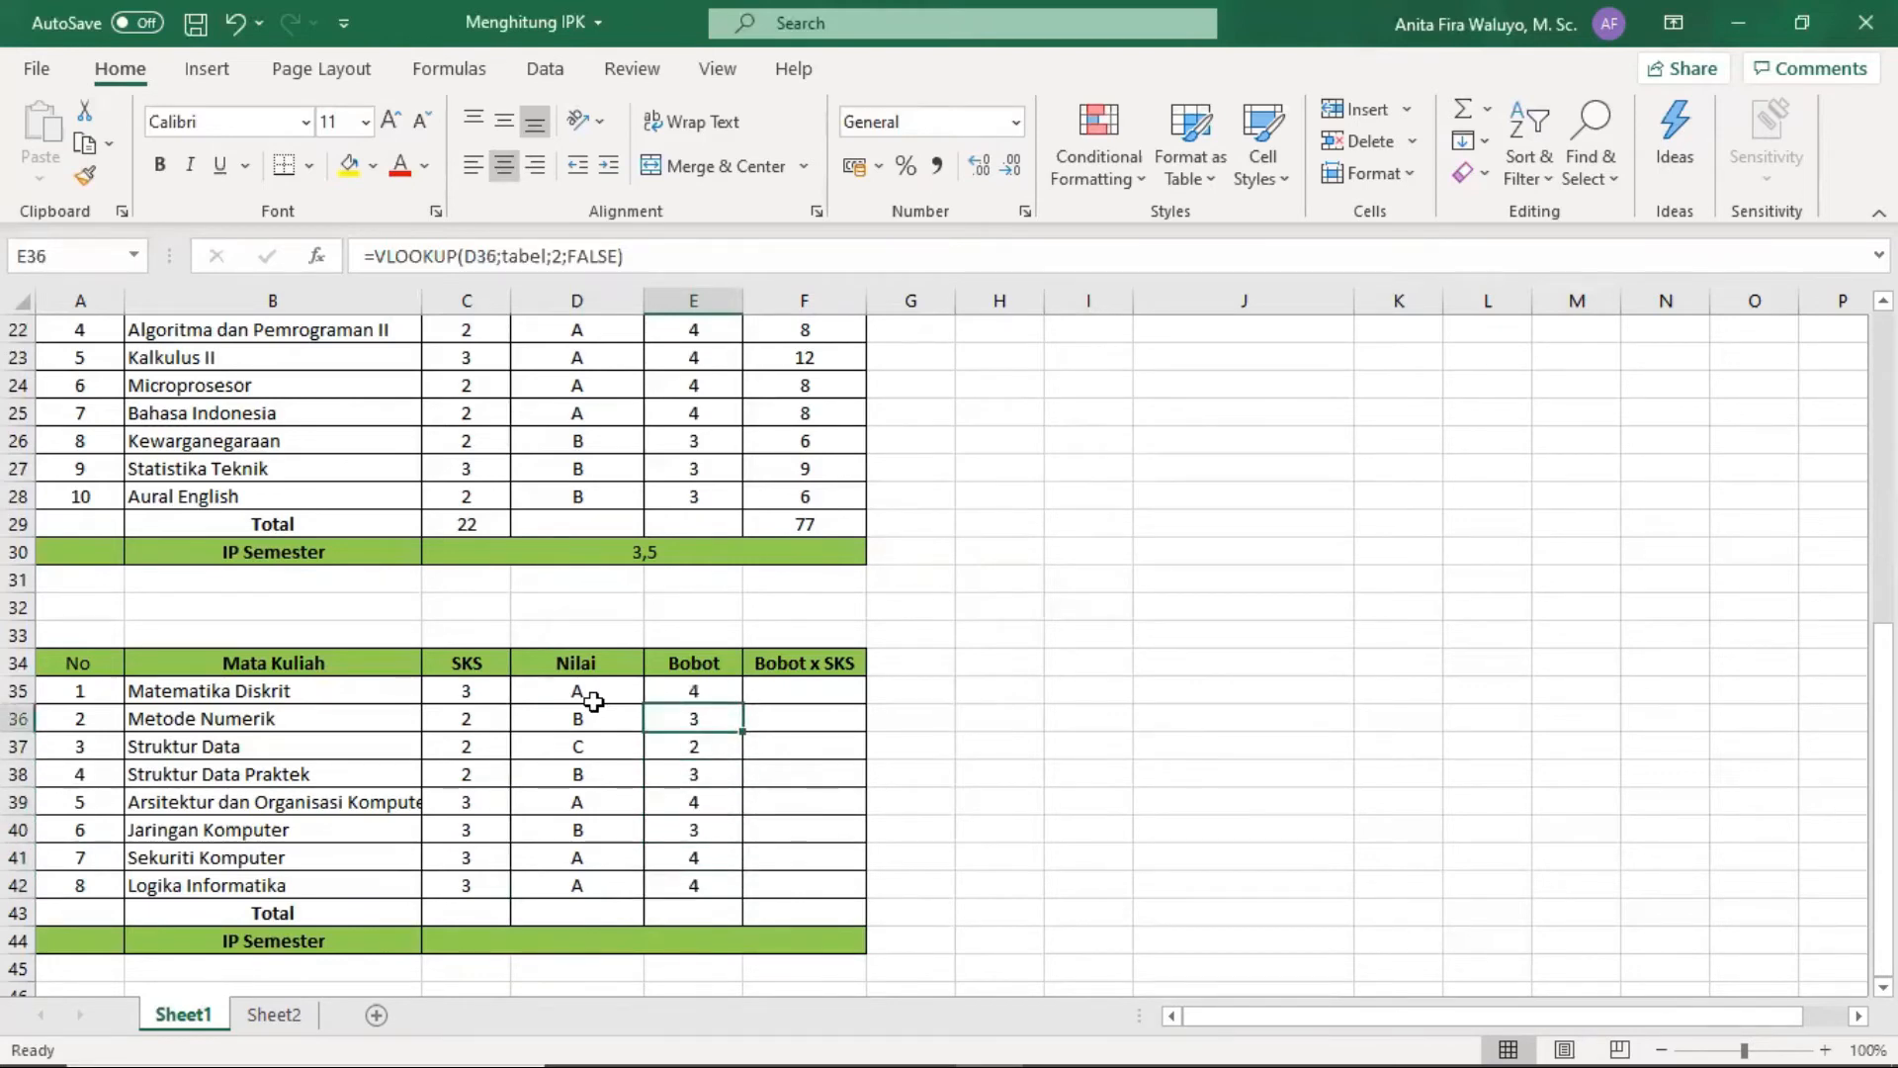
pyautogui.press('Down')
pyautogui.press('Down')
pyautogui.press('Down')
pyautogui.press('Down')
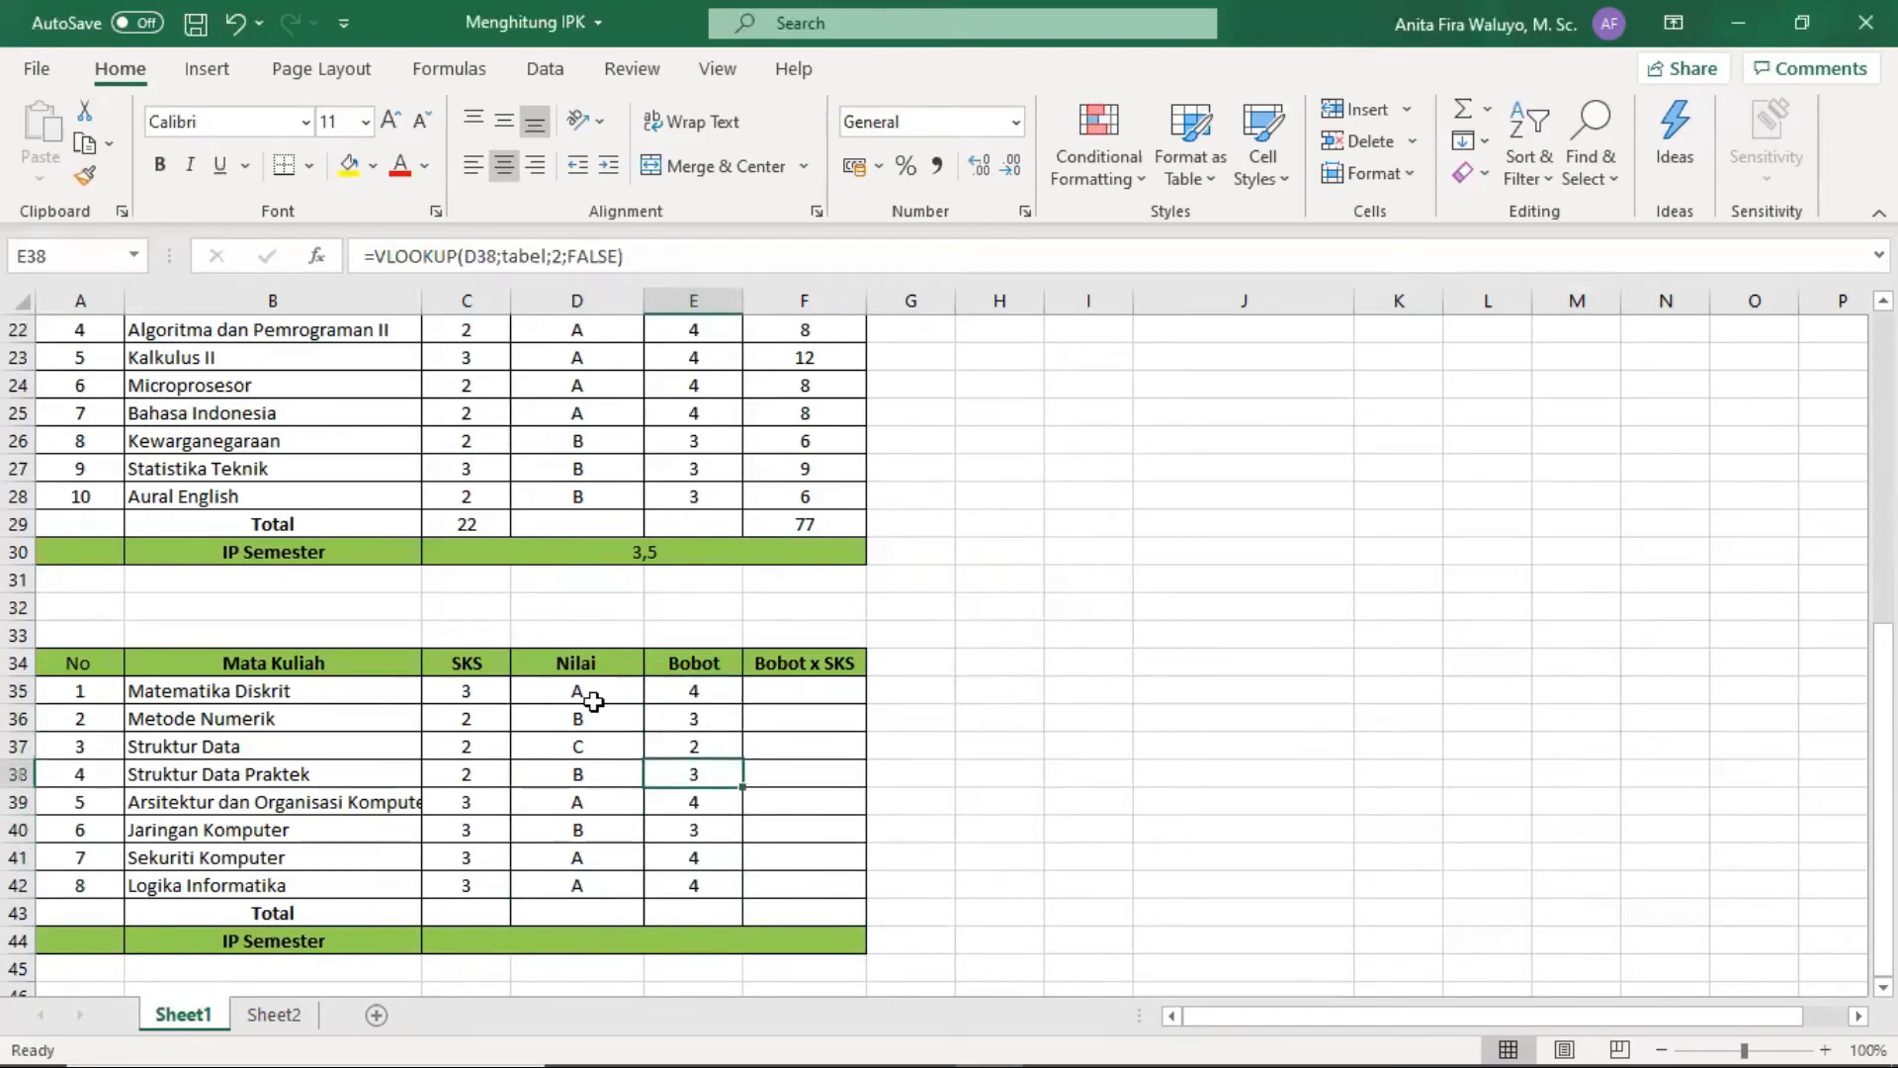
pyautogui.press('Up')
pyautogui.press('Up')
pyautogui.press('Up')
pyautogui.press('Up')
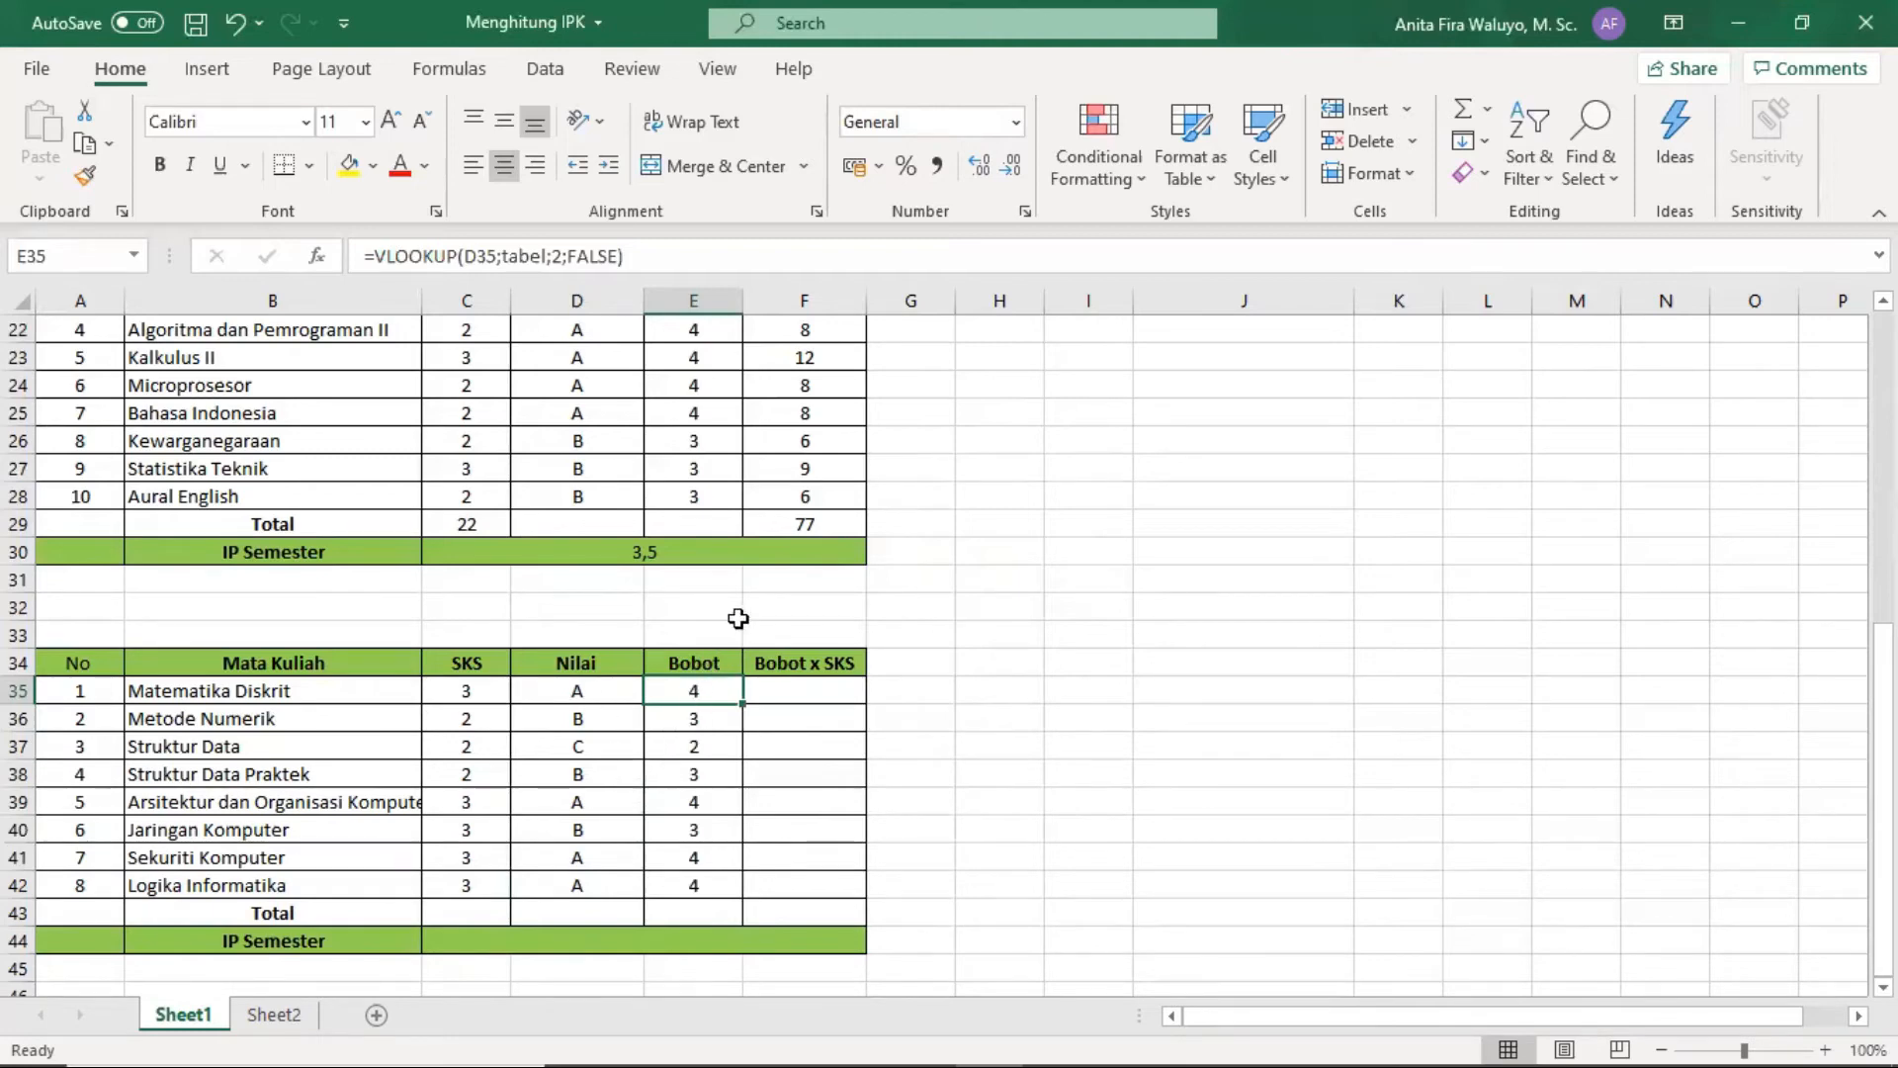
# Calculate Bobot x SKS for Matematika Diskrit in F35 as =C35*E35 and fill the formula down to F42.
pyautogui.click(799, 689)
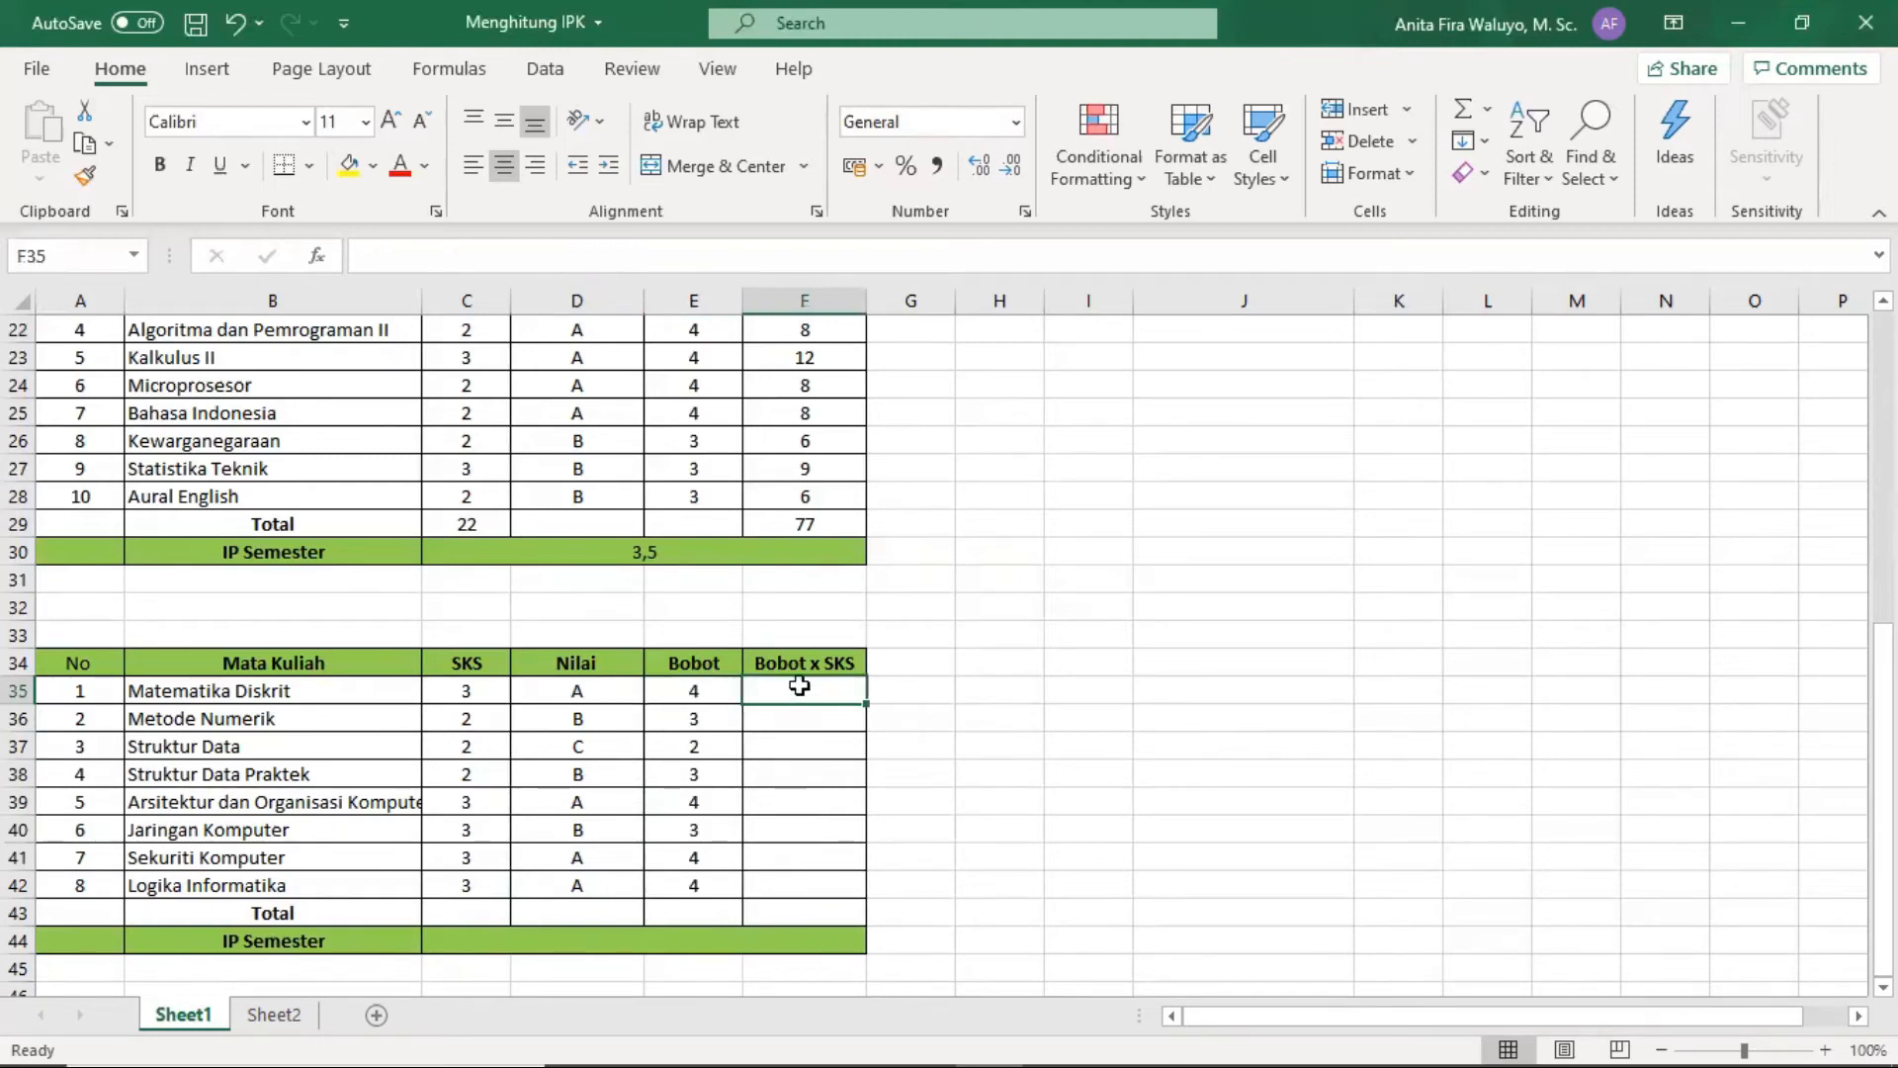
pyautogui.write('=')
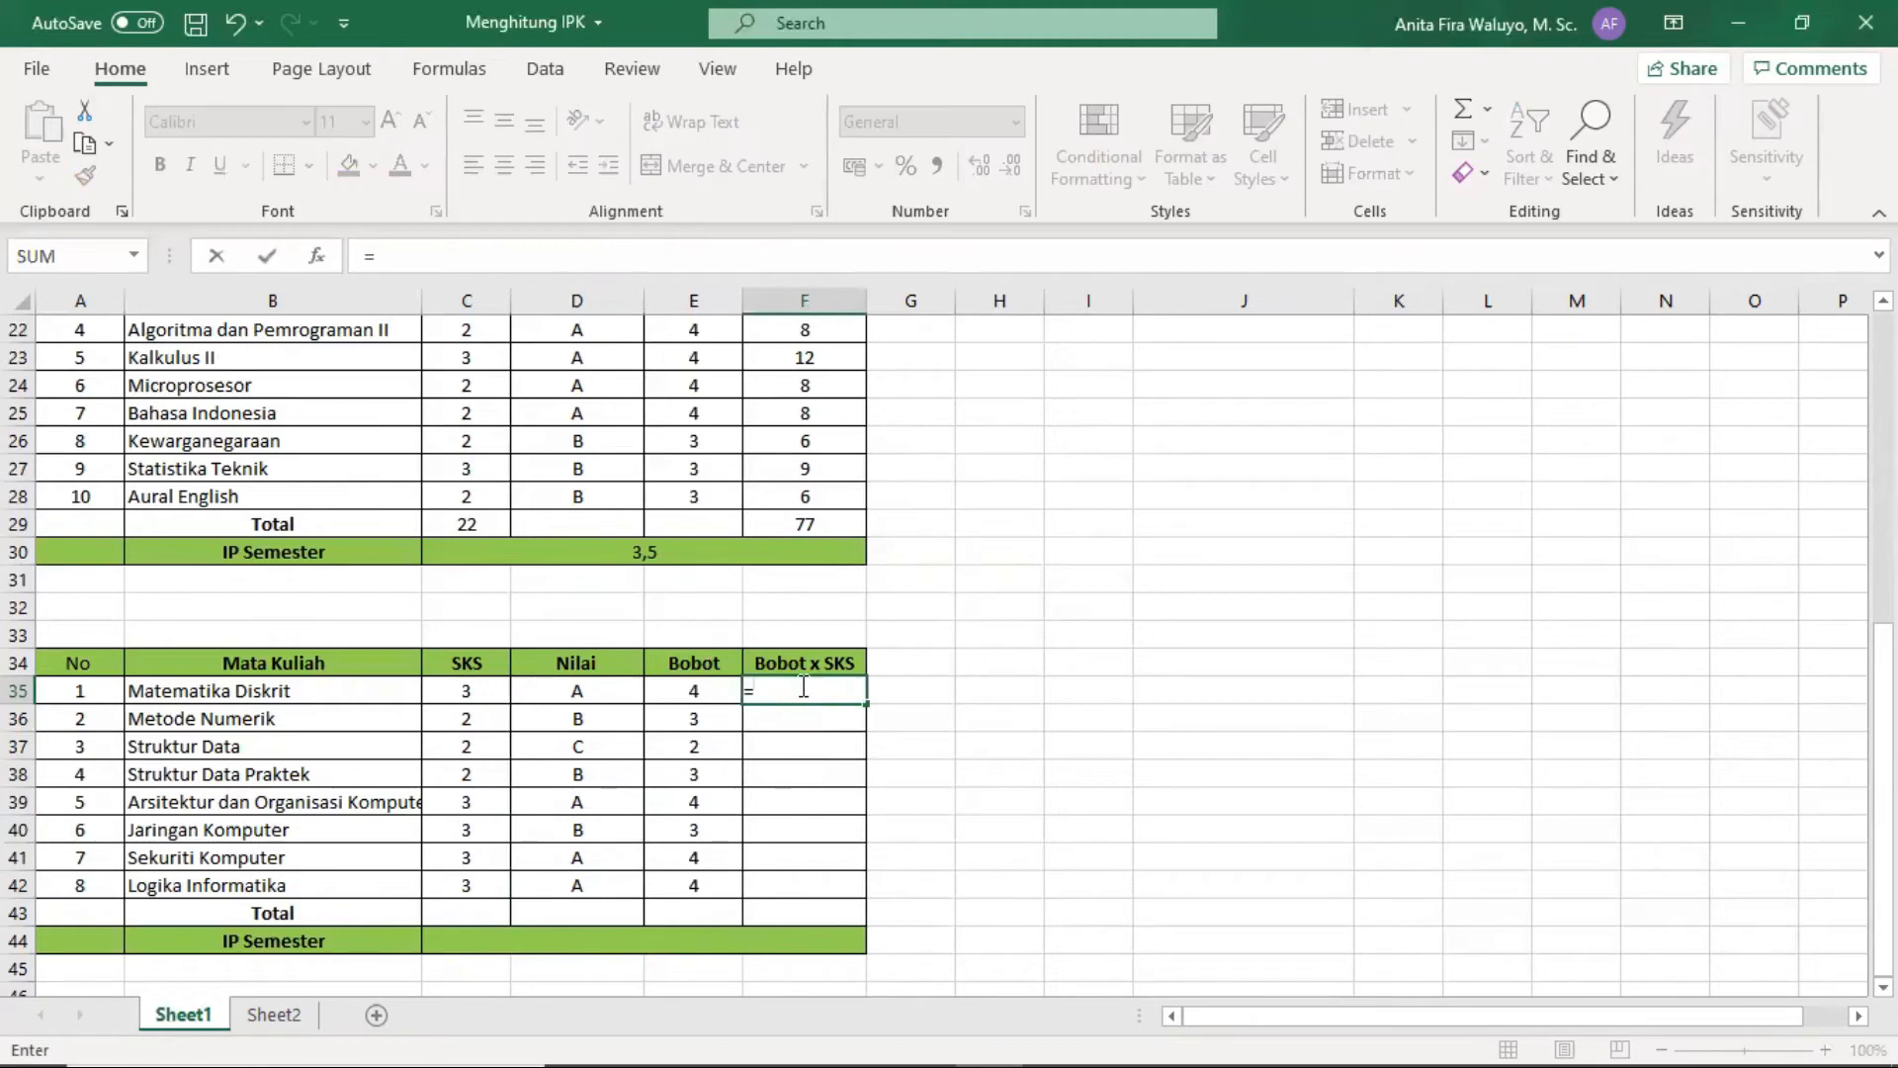
pyautogui.click(628, 689)
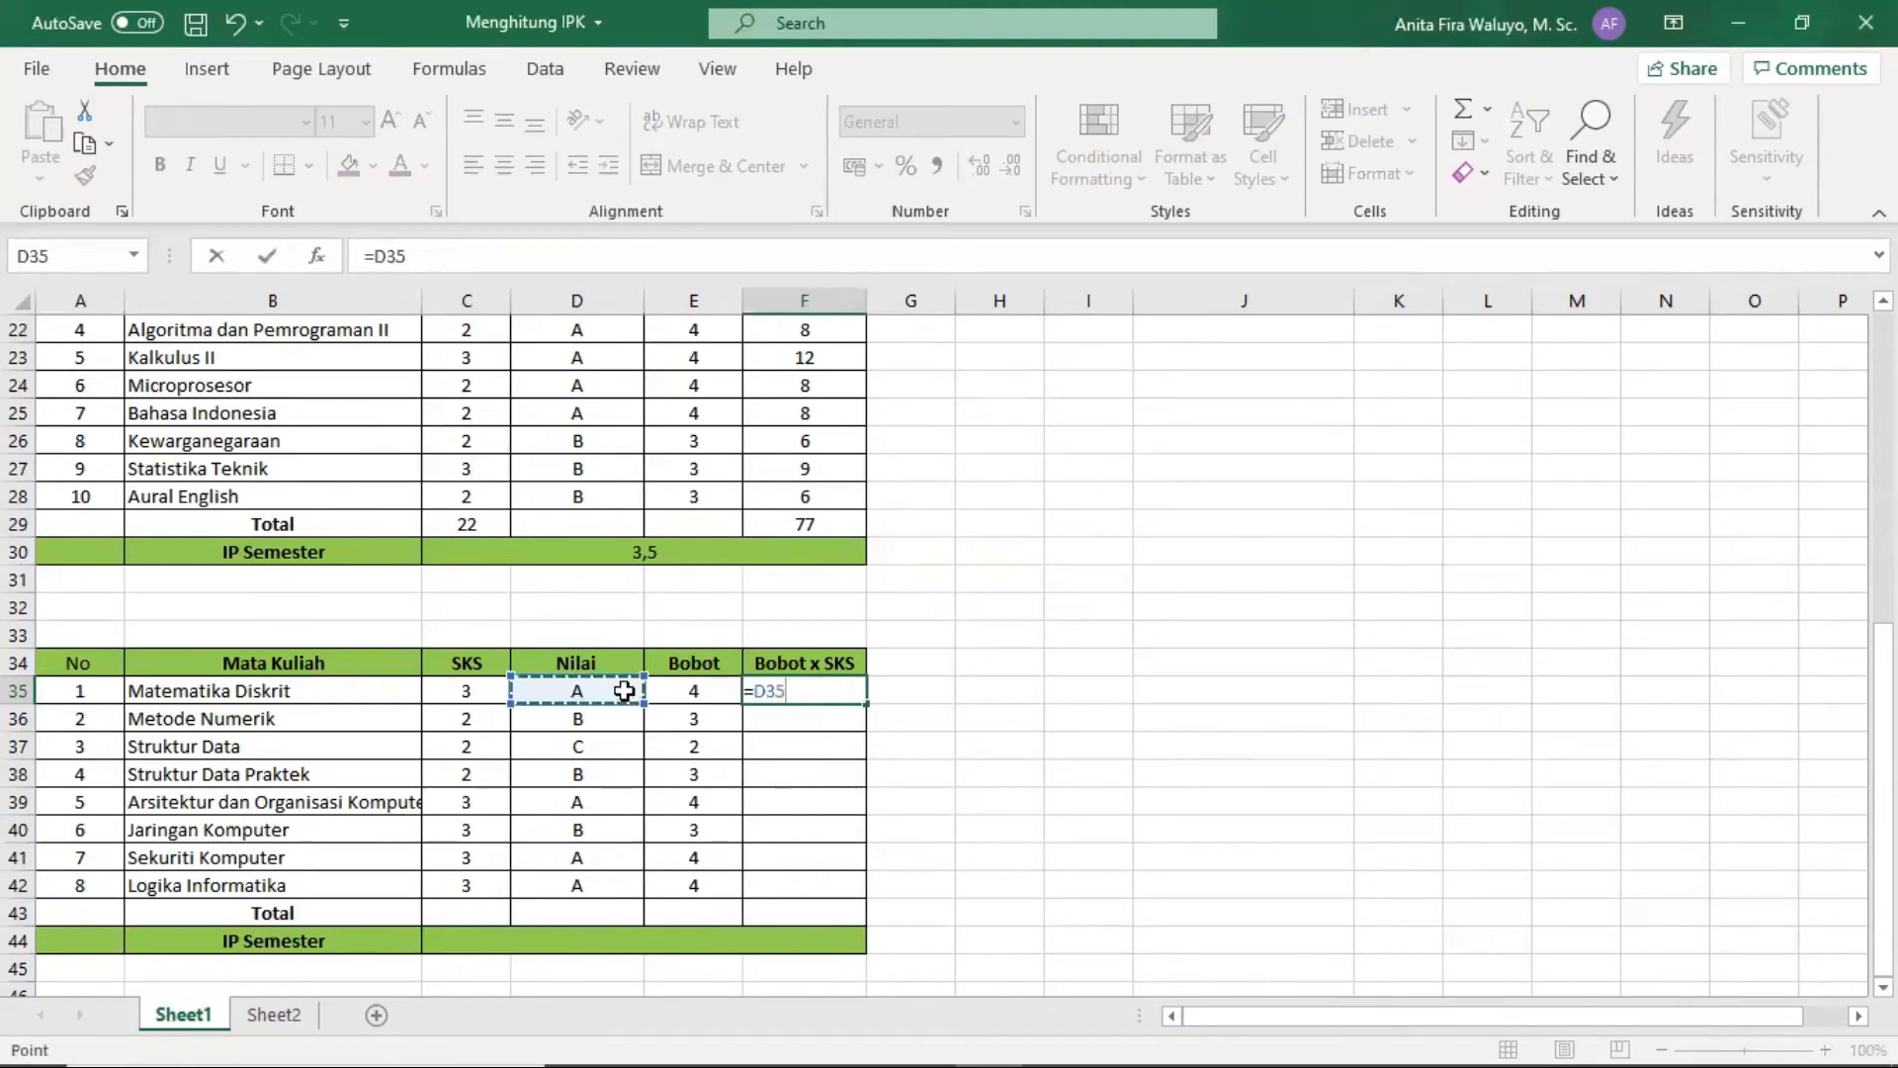
pyautogui.click(496, 683)
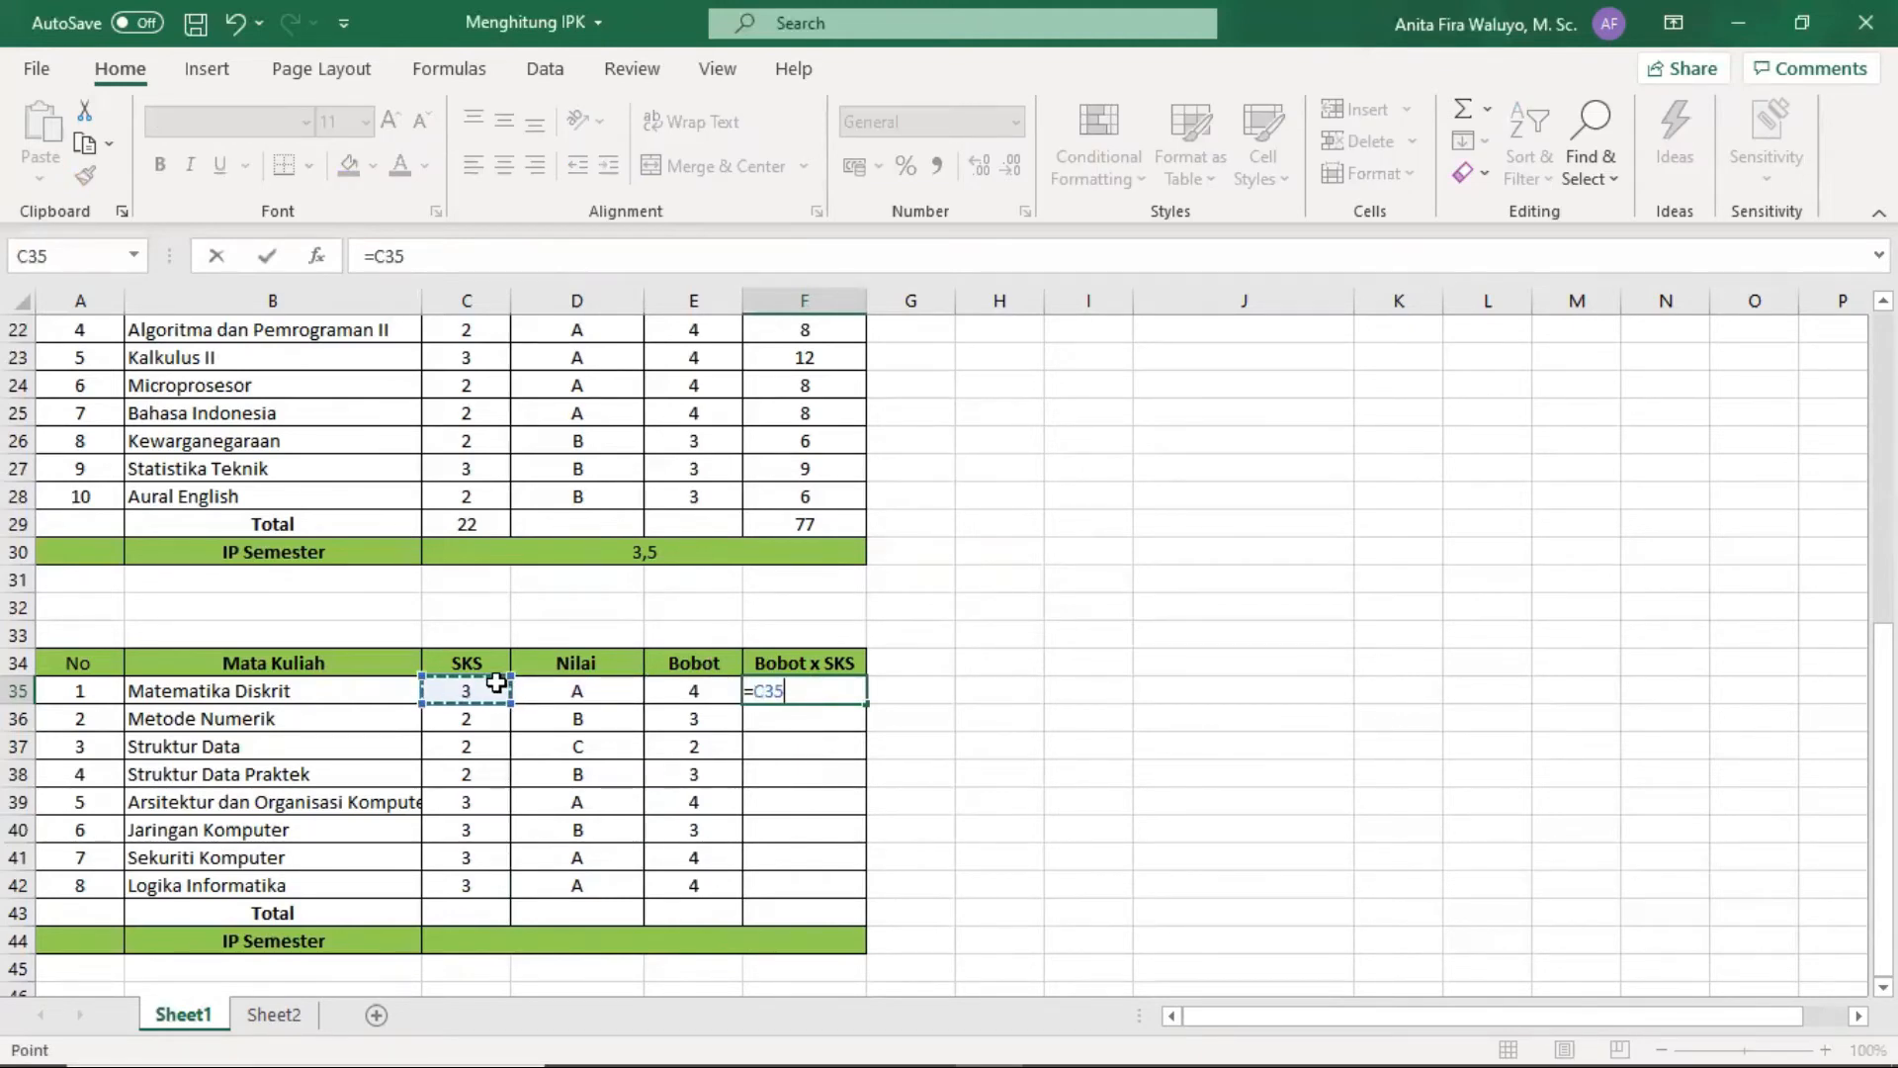
pyautogui.write('*')
pyautogui.click(684, 691)
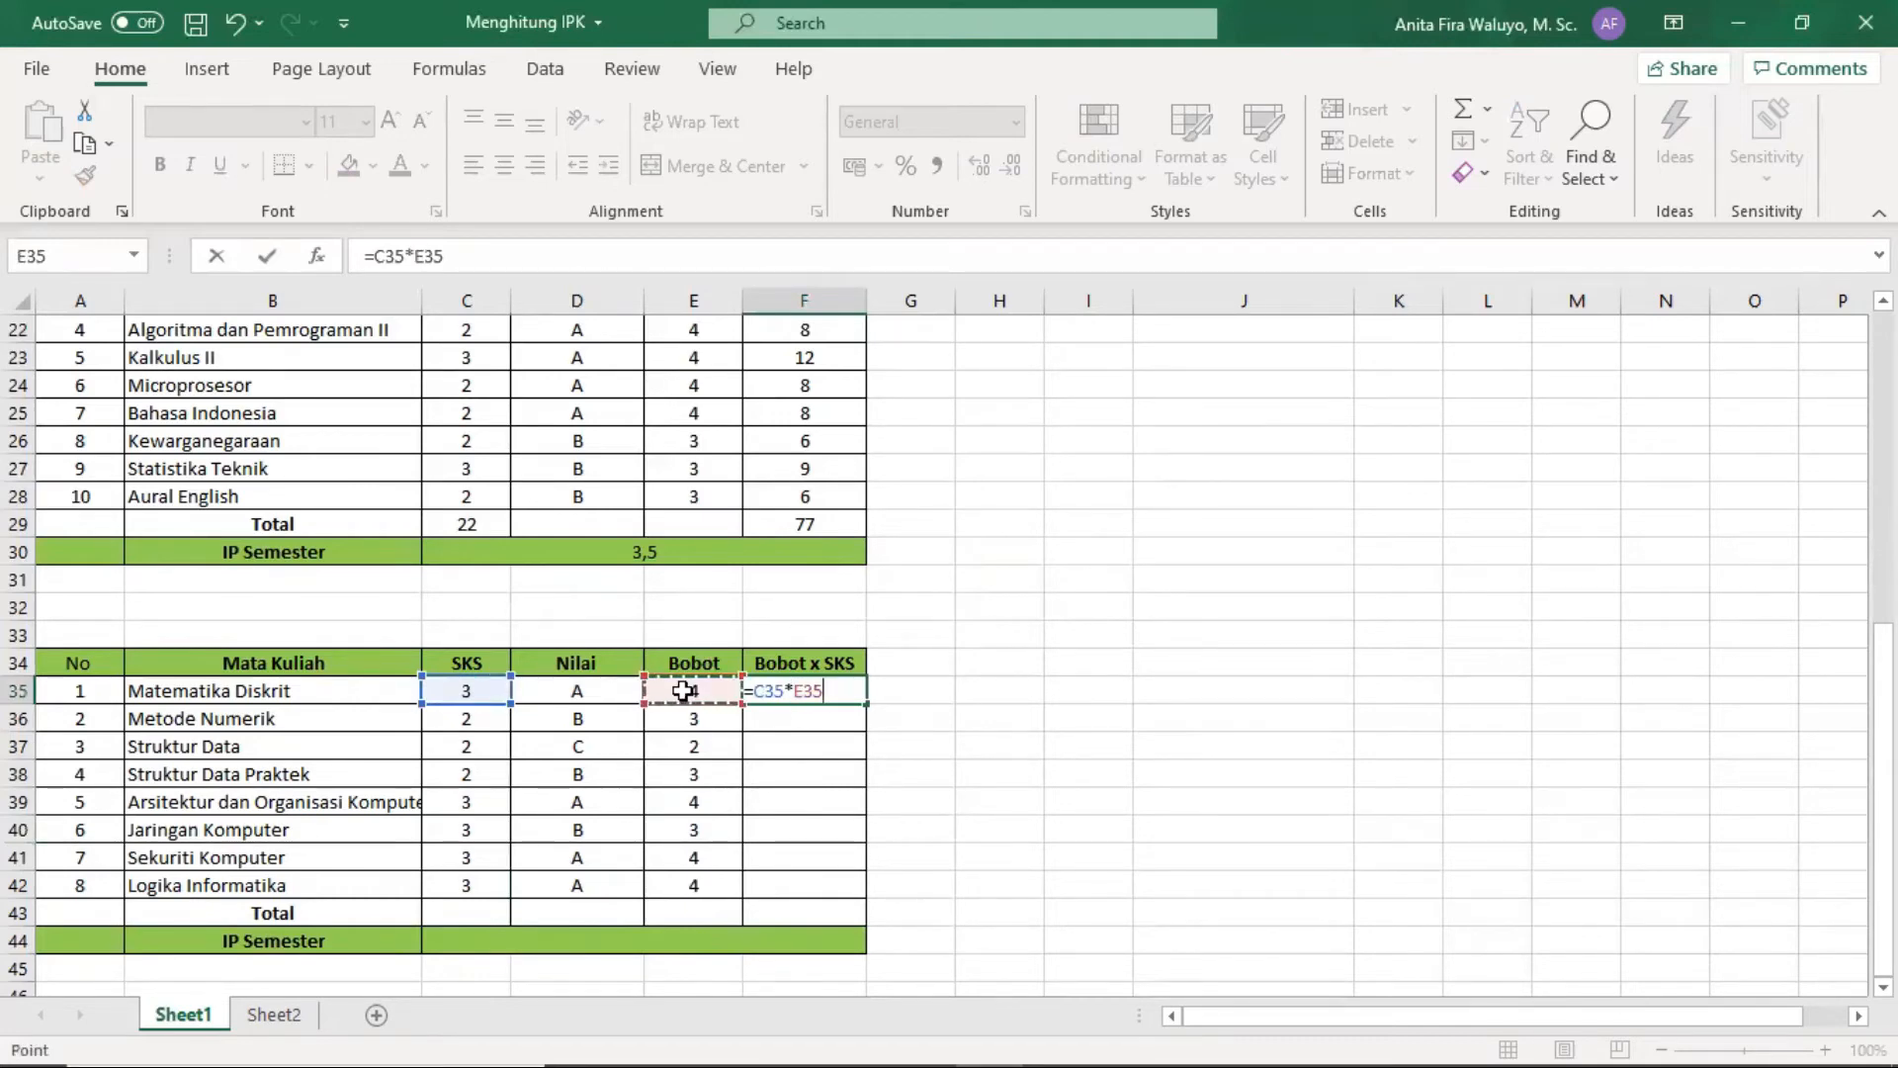
pyautogui.press('Return')
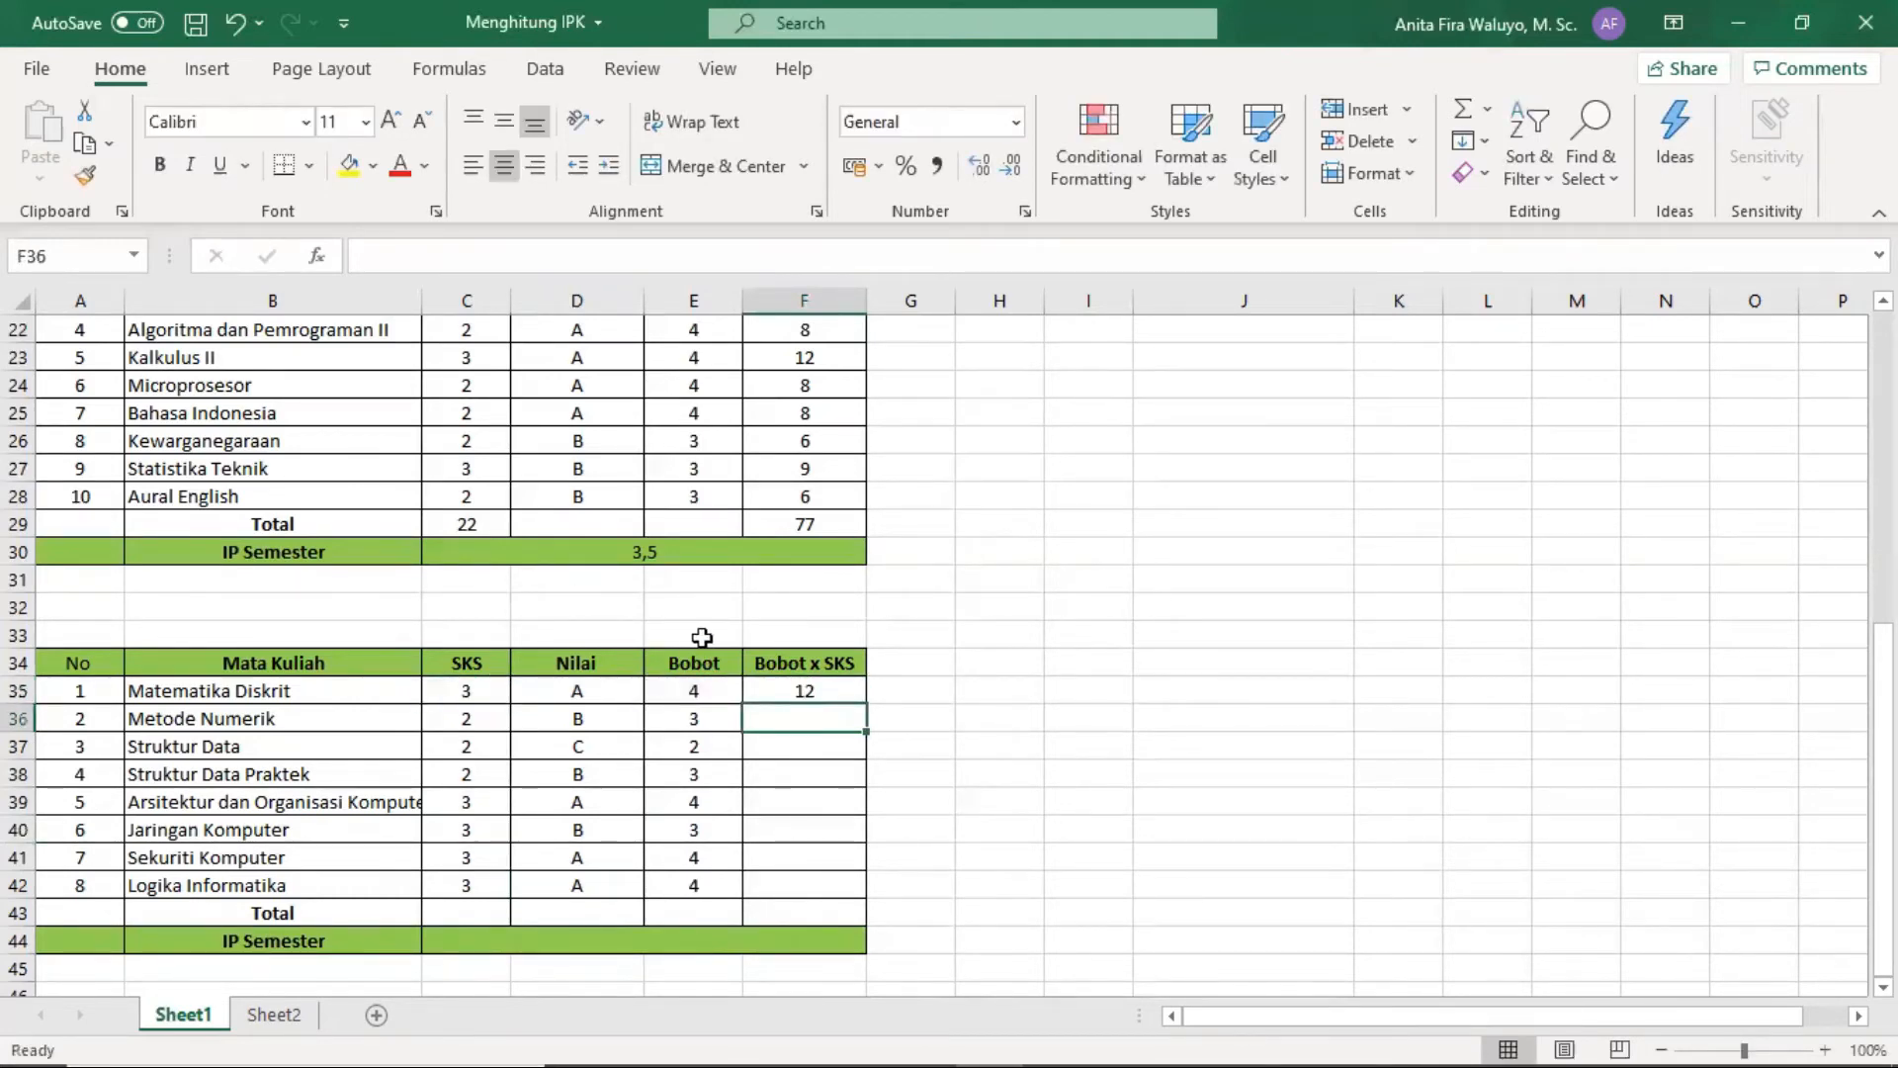
pyautogui.click(821, 692)
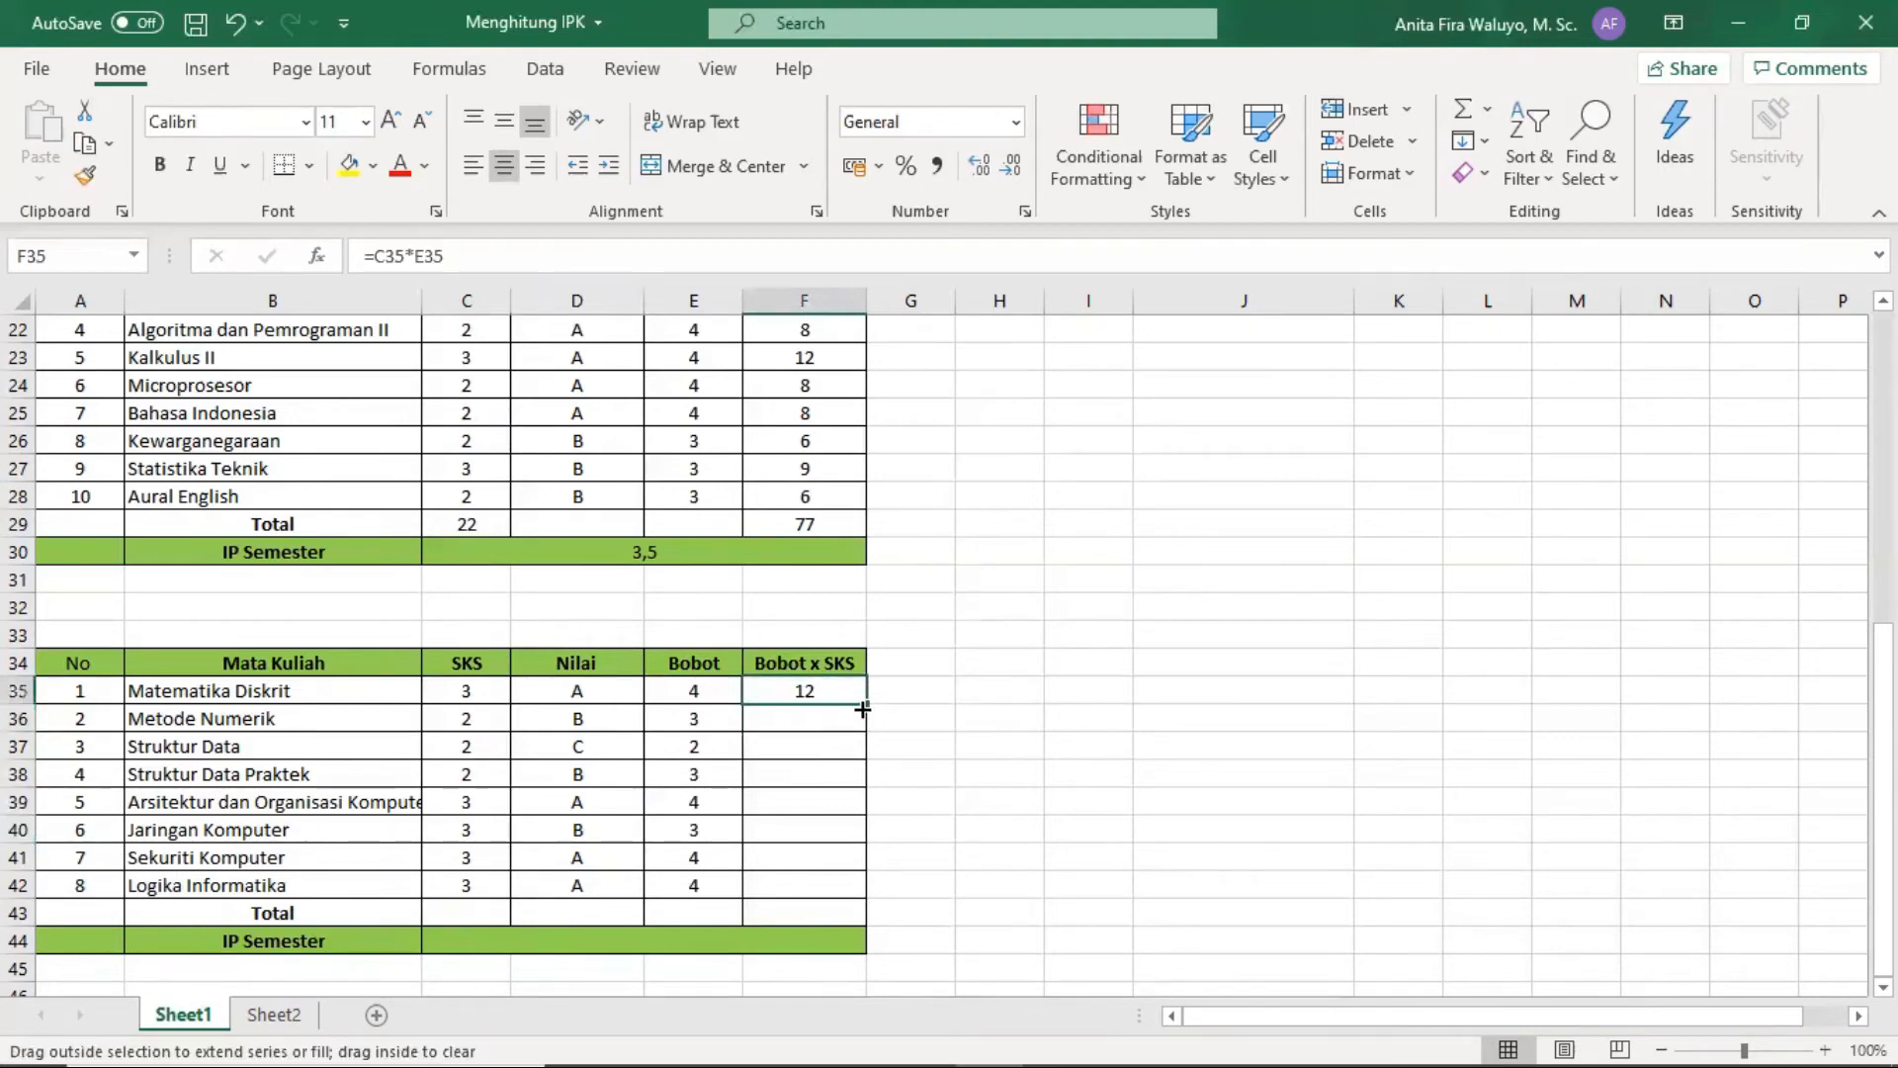
pyautogui.moveTo(863, 709); pyautogui.dragTo(858, 890)
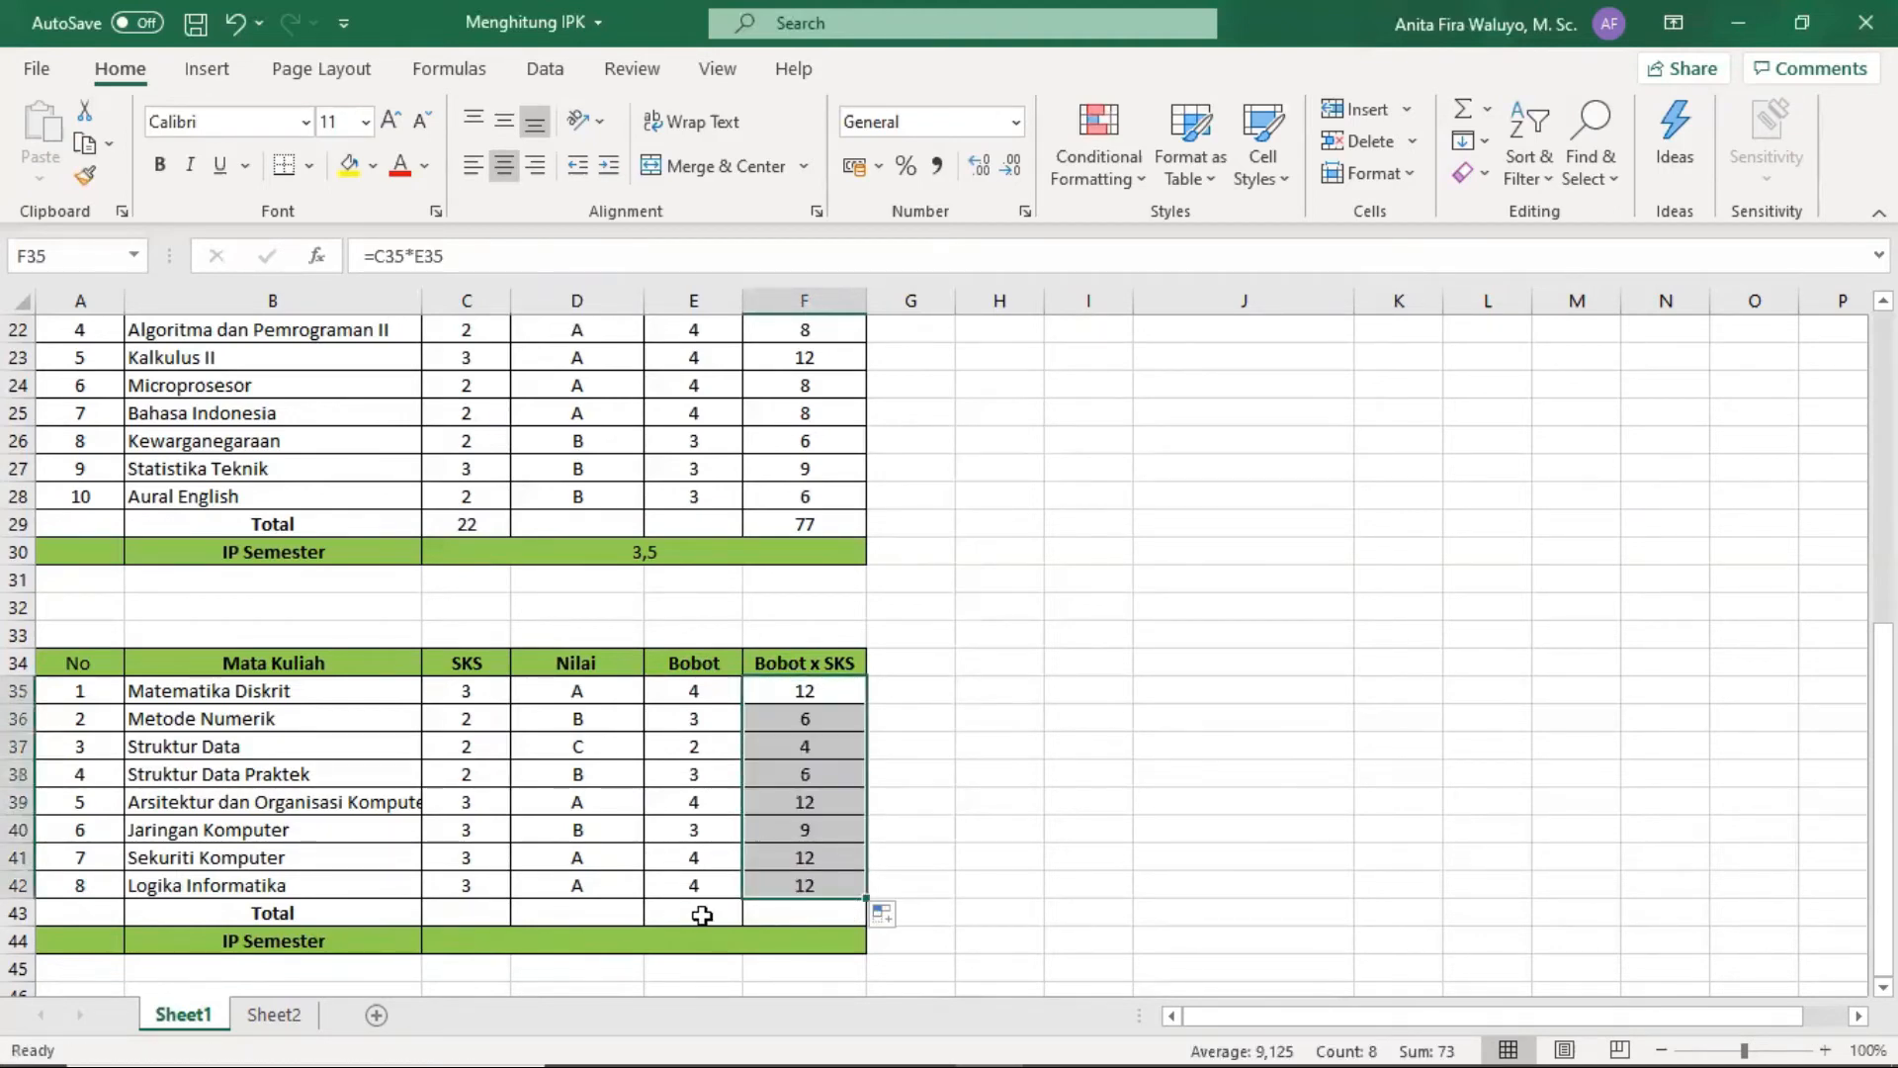
# Total the third semester's SKS in C43 with a SUM of C35:C42.
pyautogui.click(484, 911)
pyautogui.write('=S')
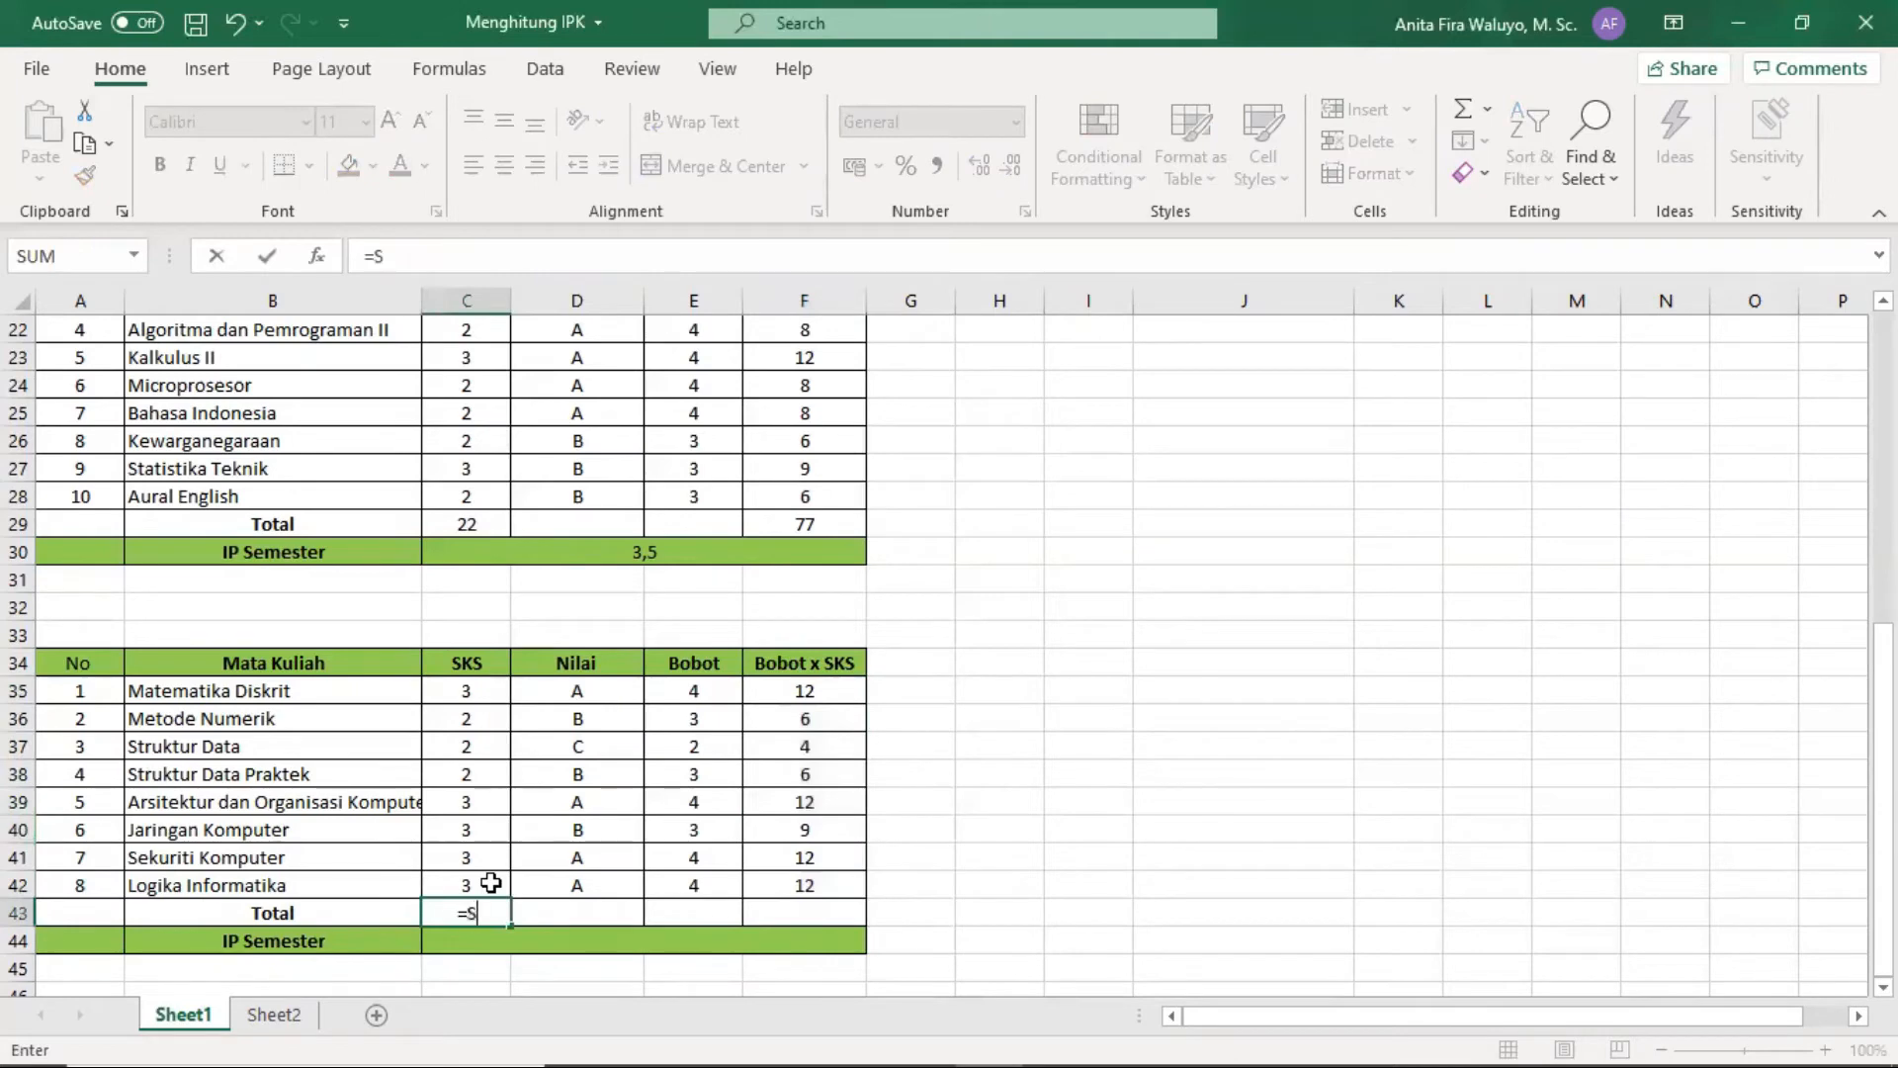
pyautogui.write('UM')
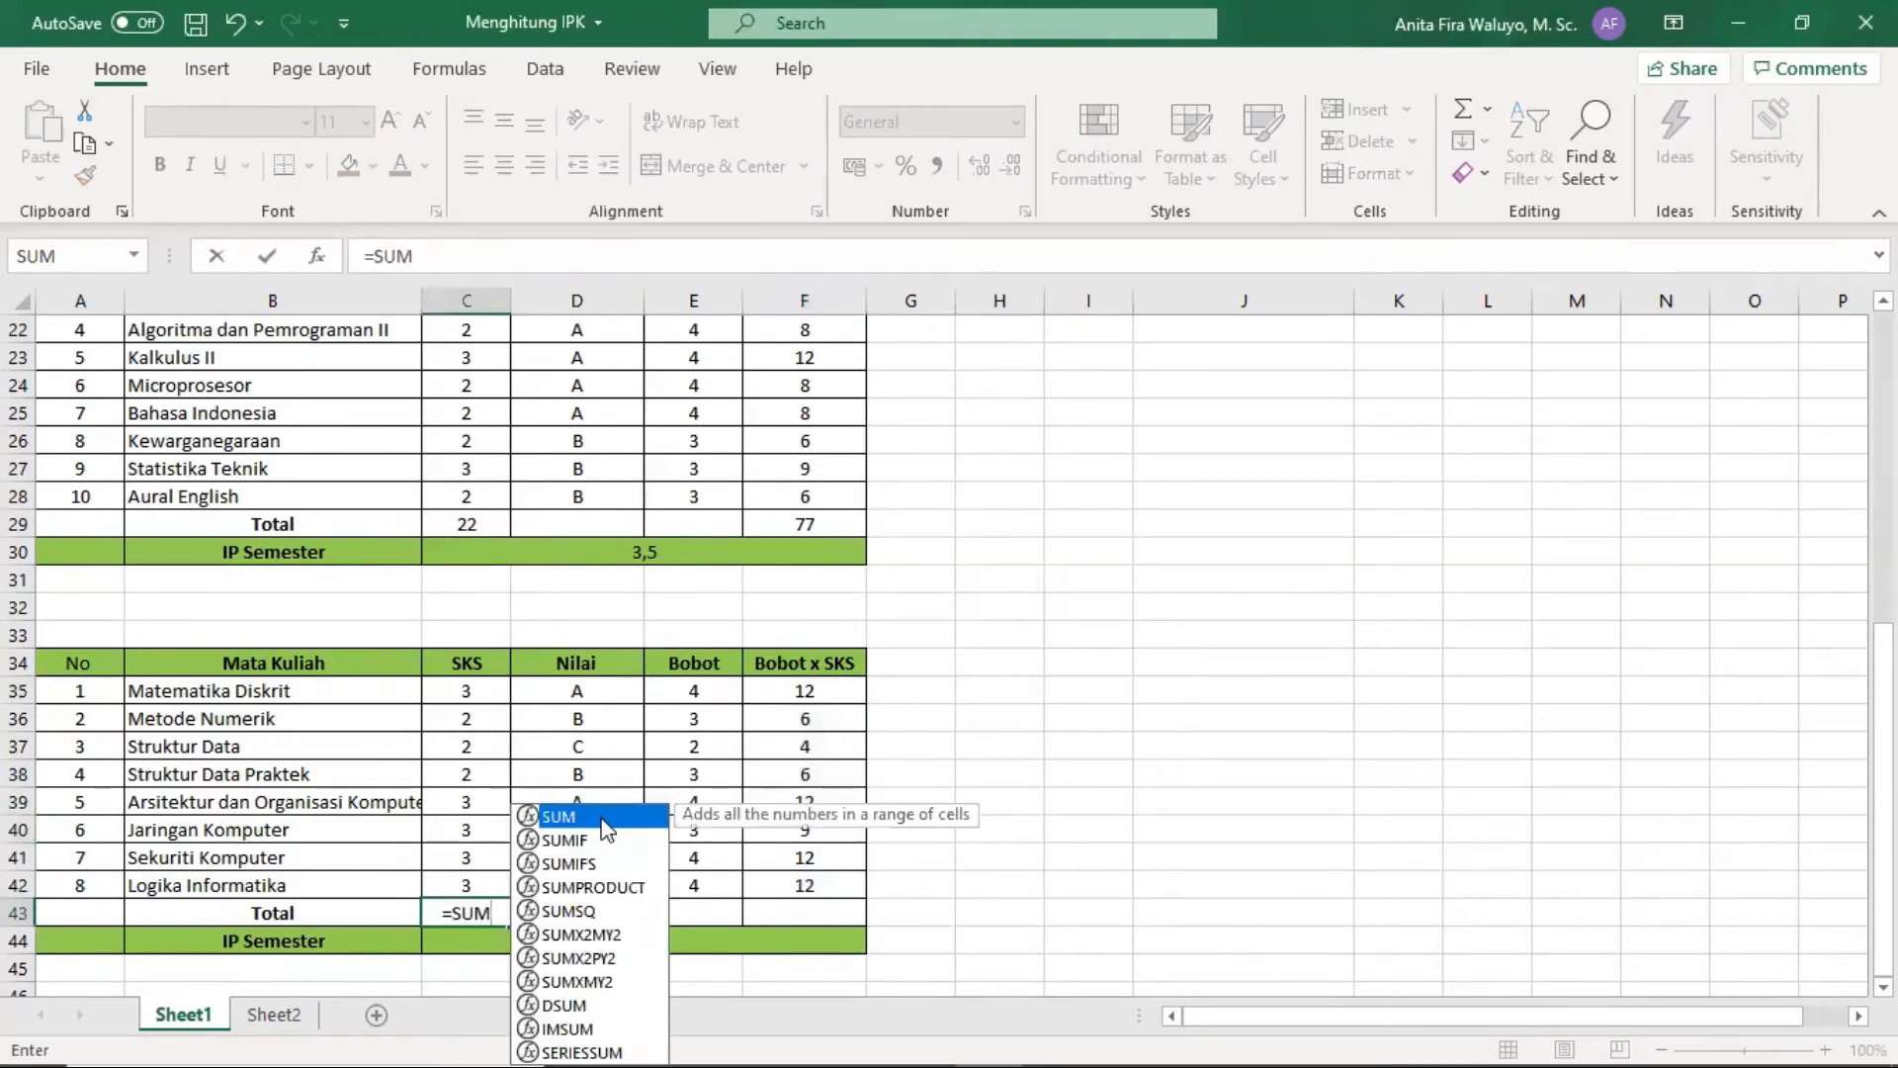
pyautogui.write('(')
pyautogui.moveTo(477, 696); pyautogui.dragTo(477, 880)
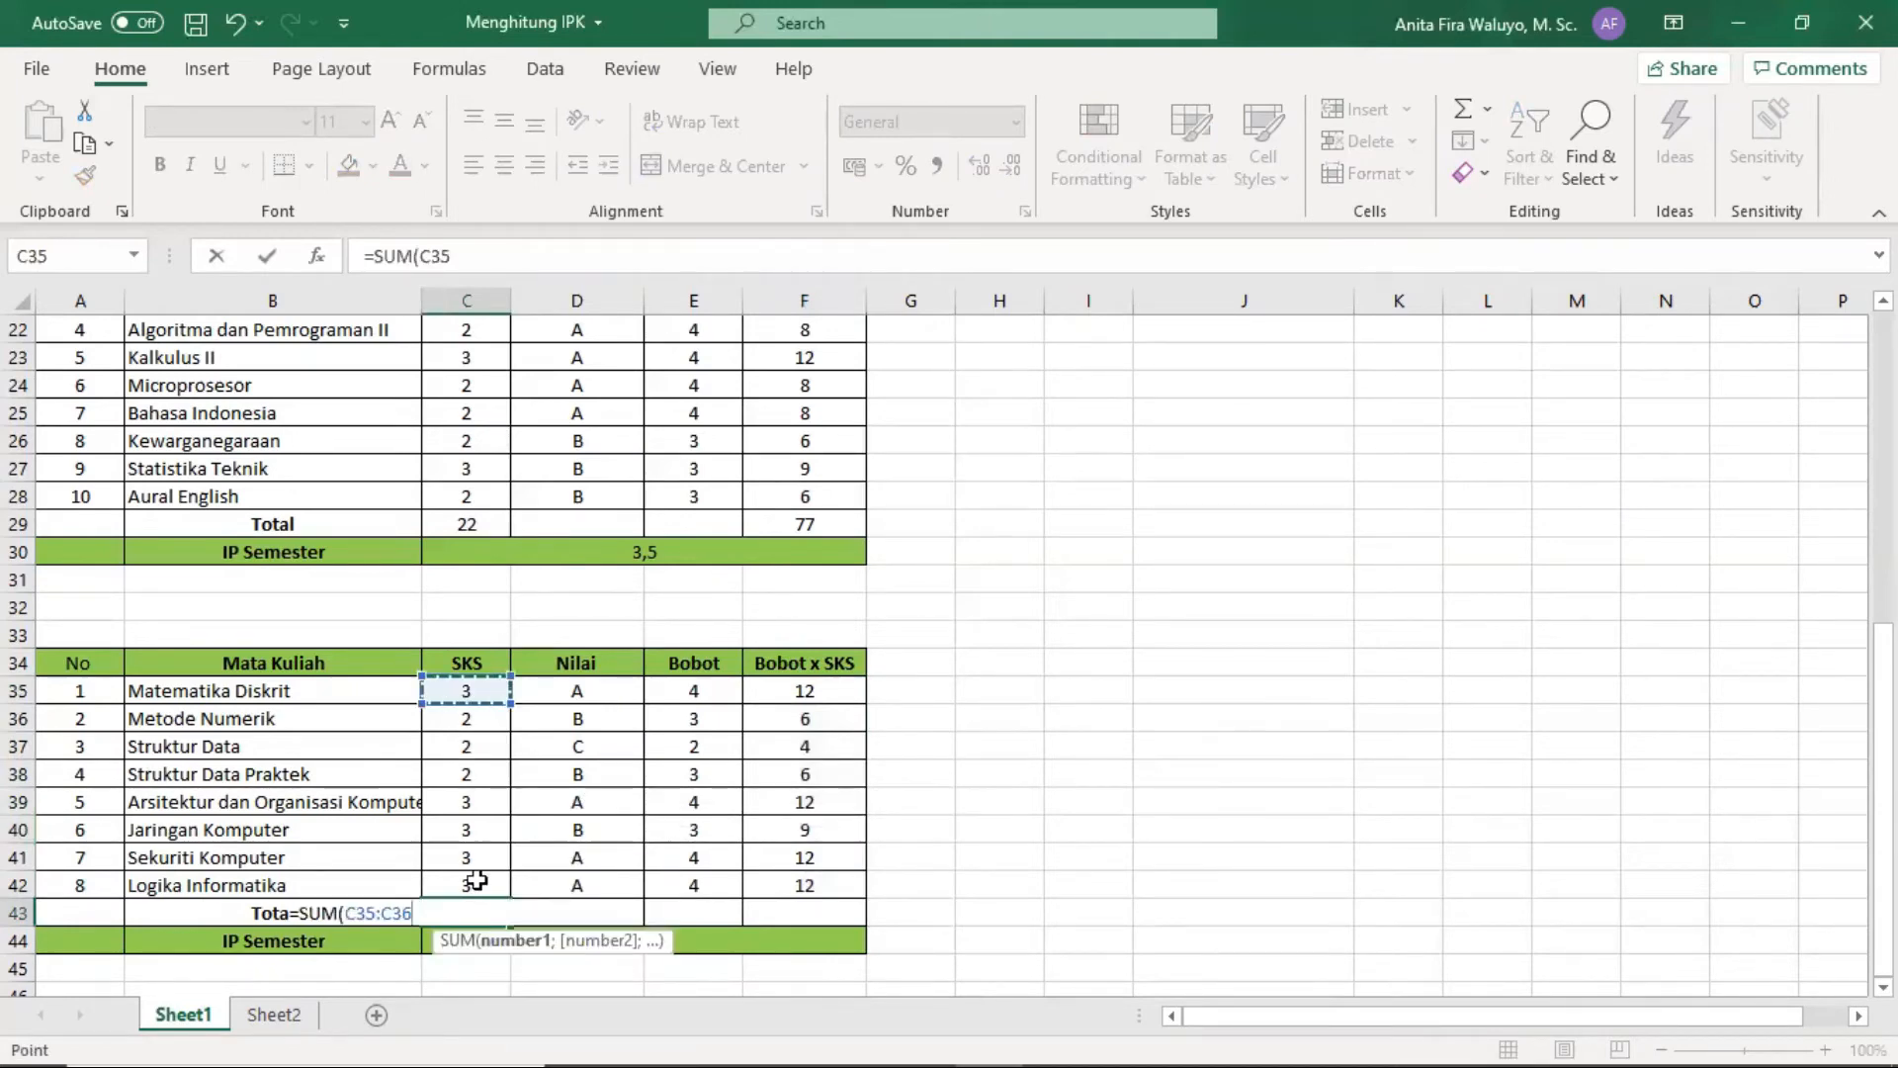
pyautogui.press('Return')
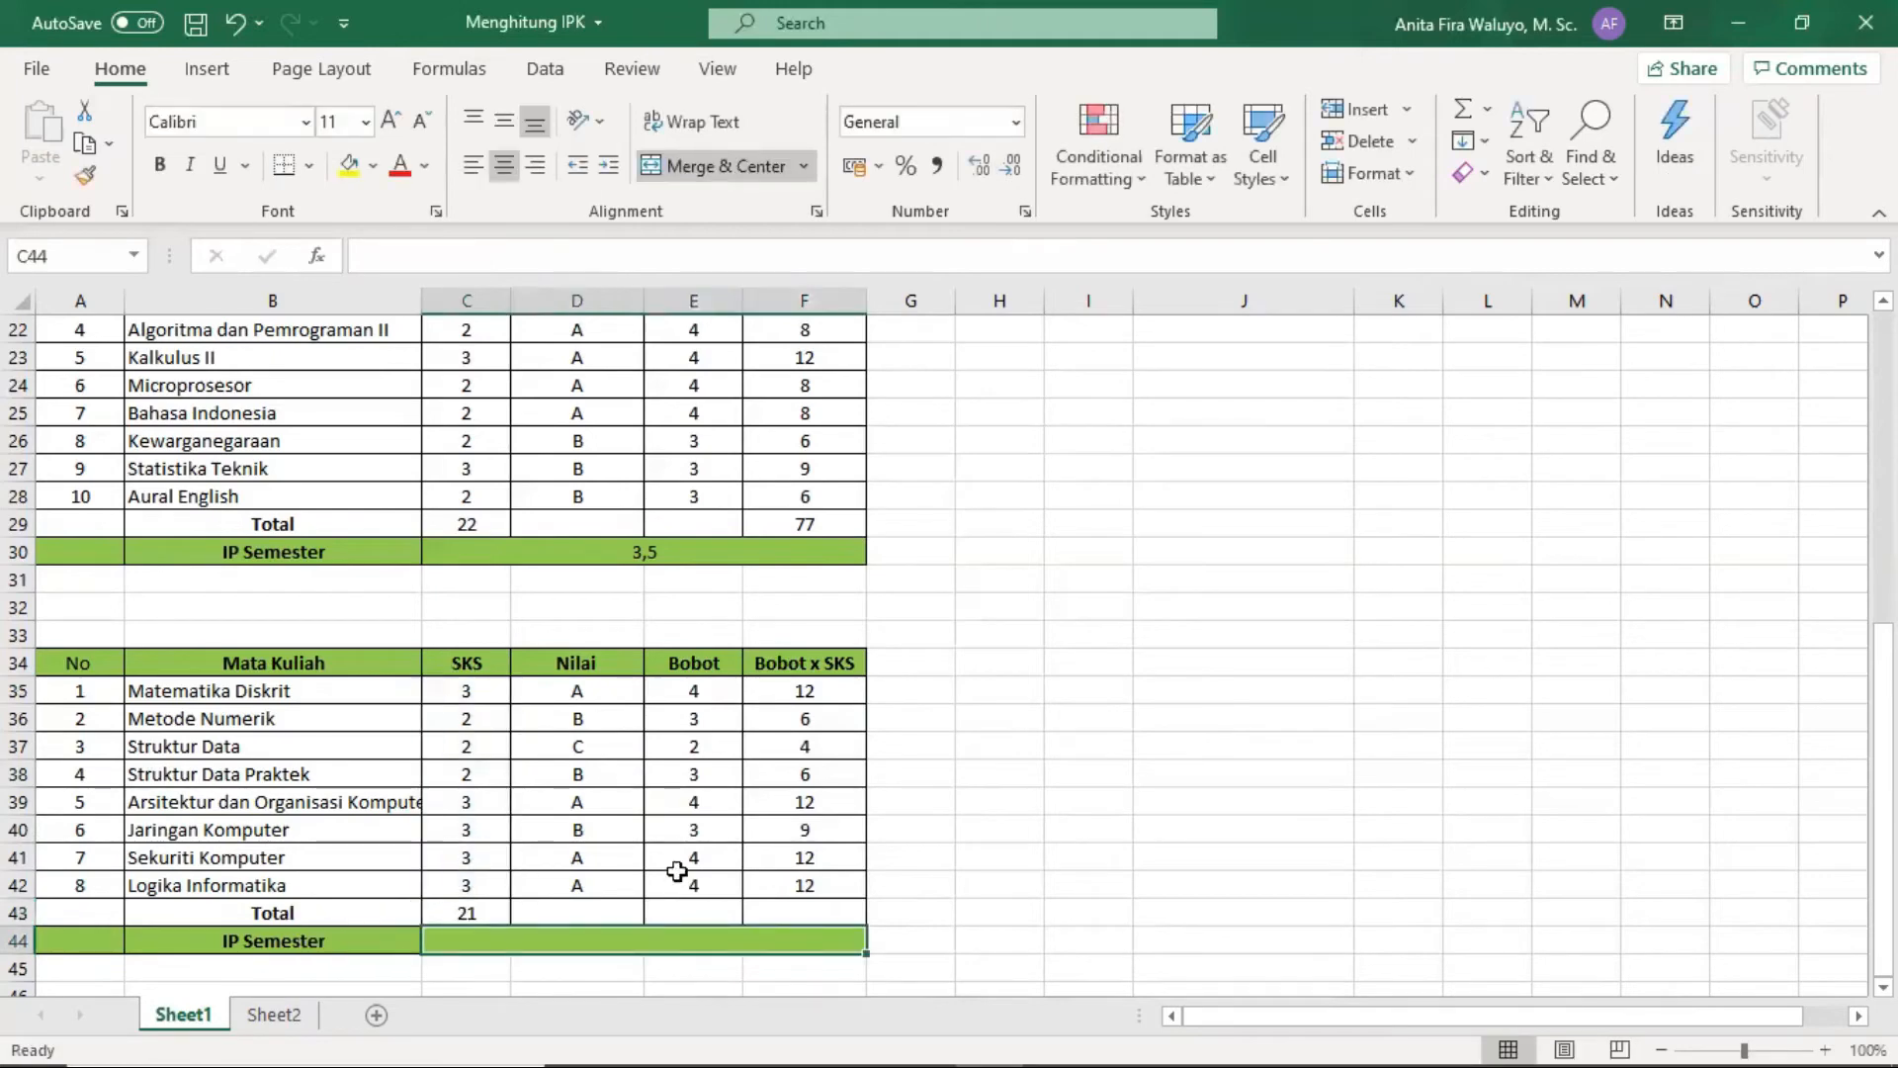
# Total the third semester's Bobot x SKS in F43 with a SUM of F35:F42.
pyautogui.click(830, 908)
pyautogui.write('=S')
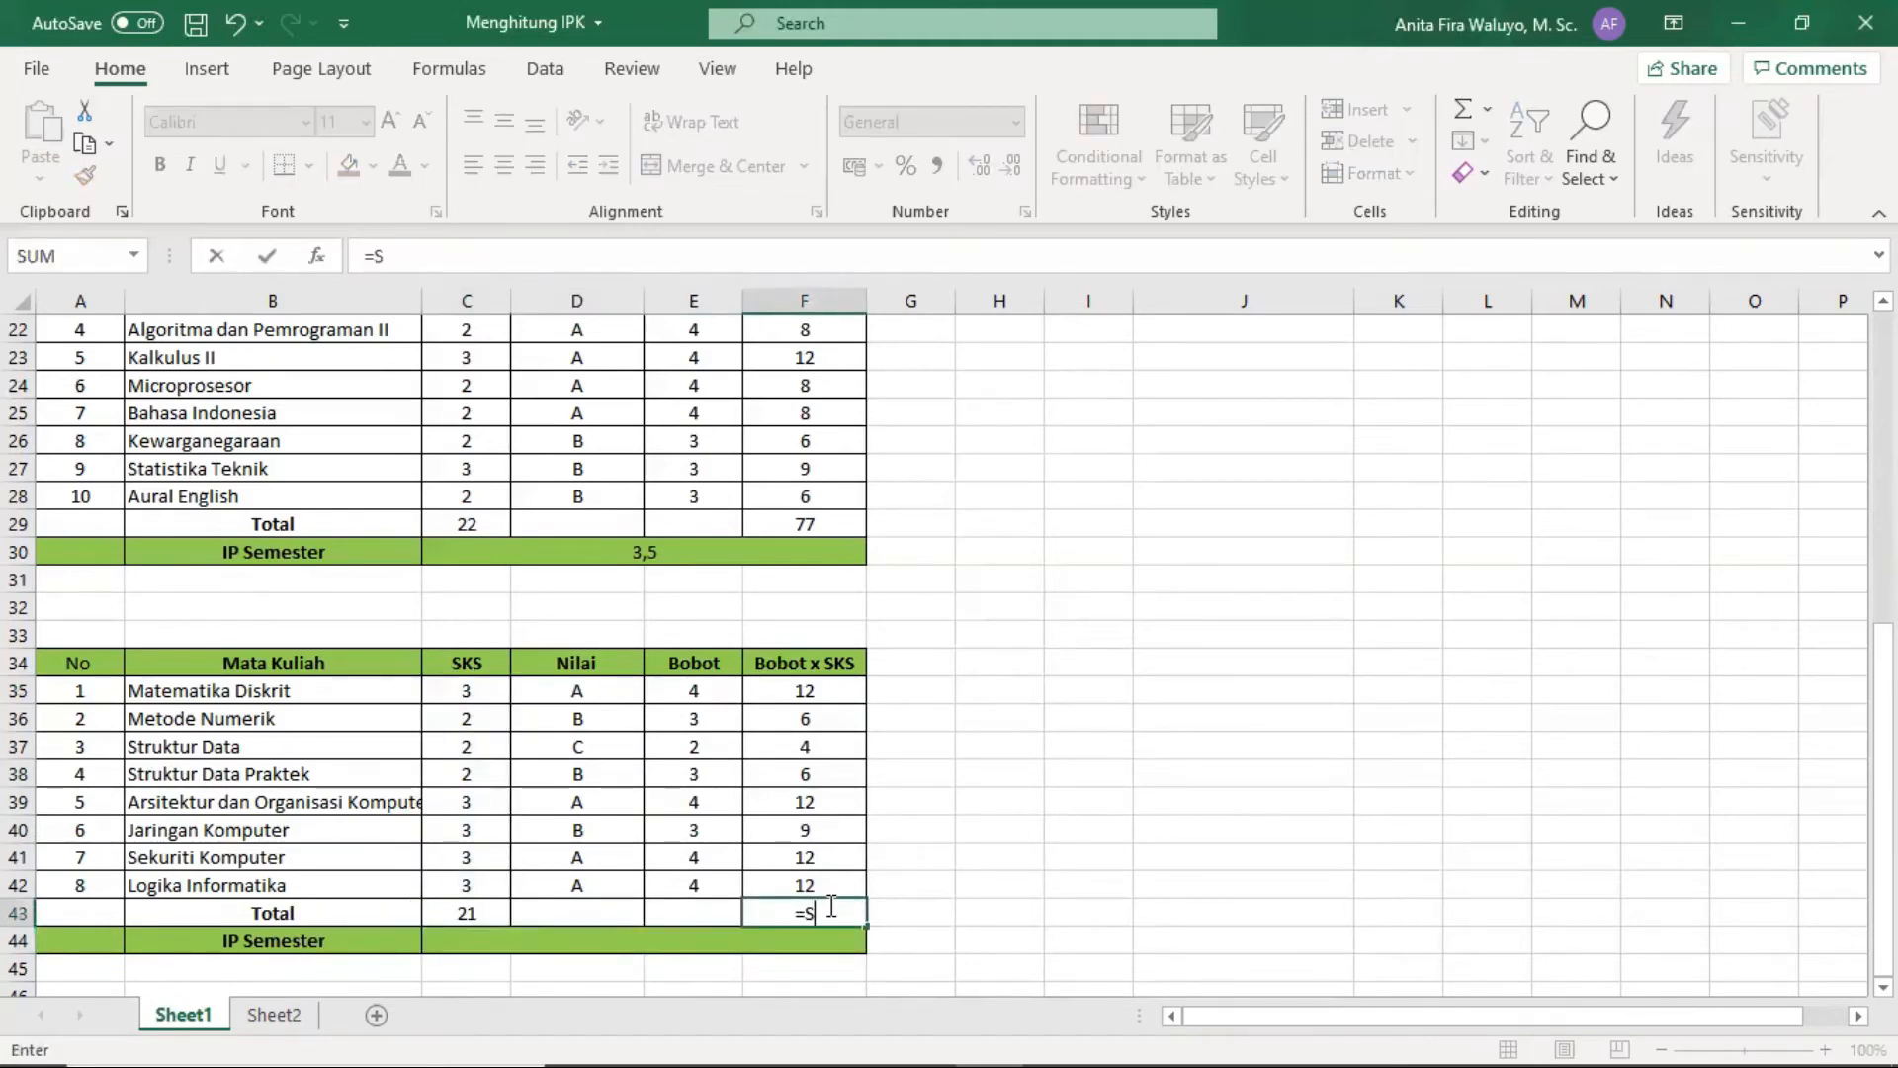
pyautogui.write('UM')
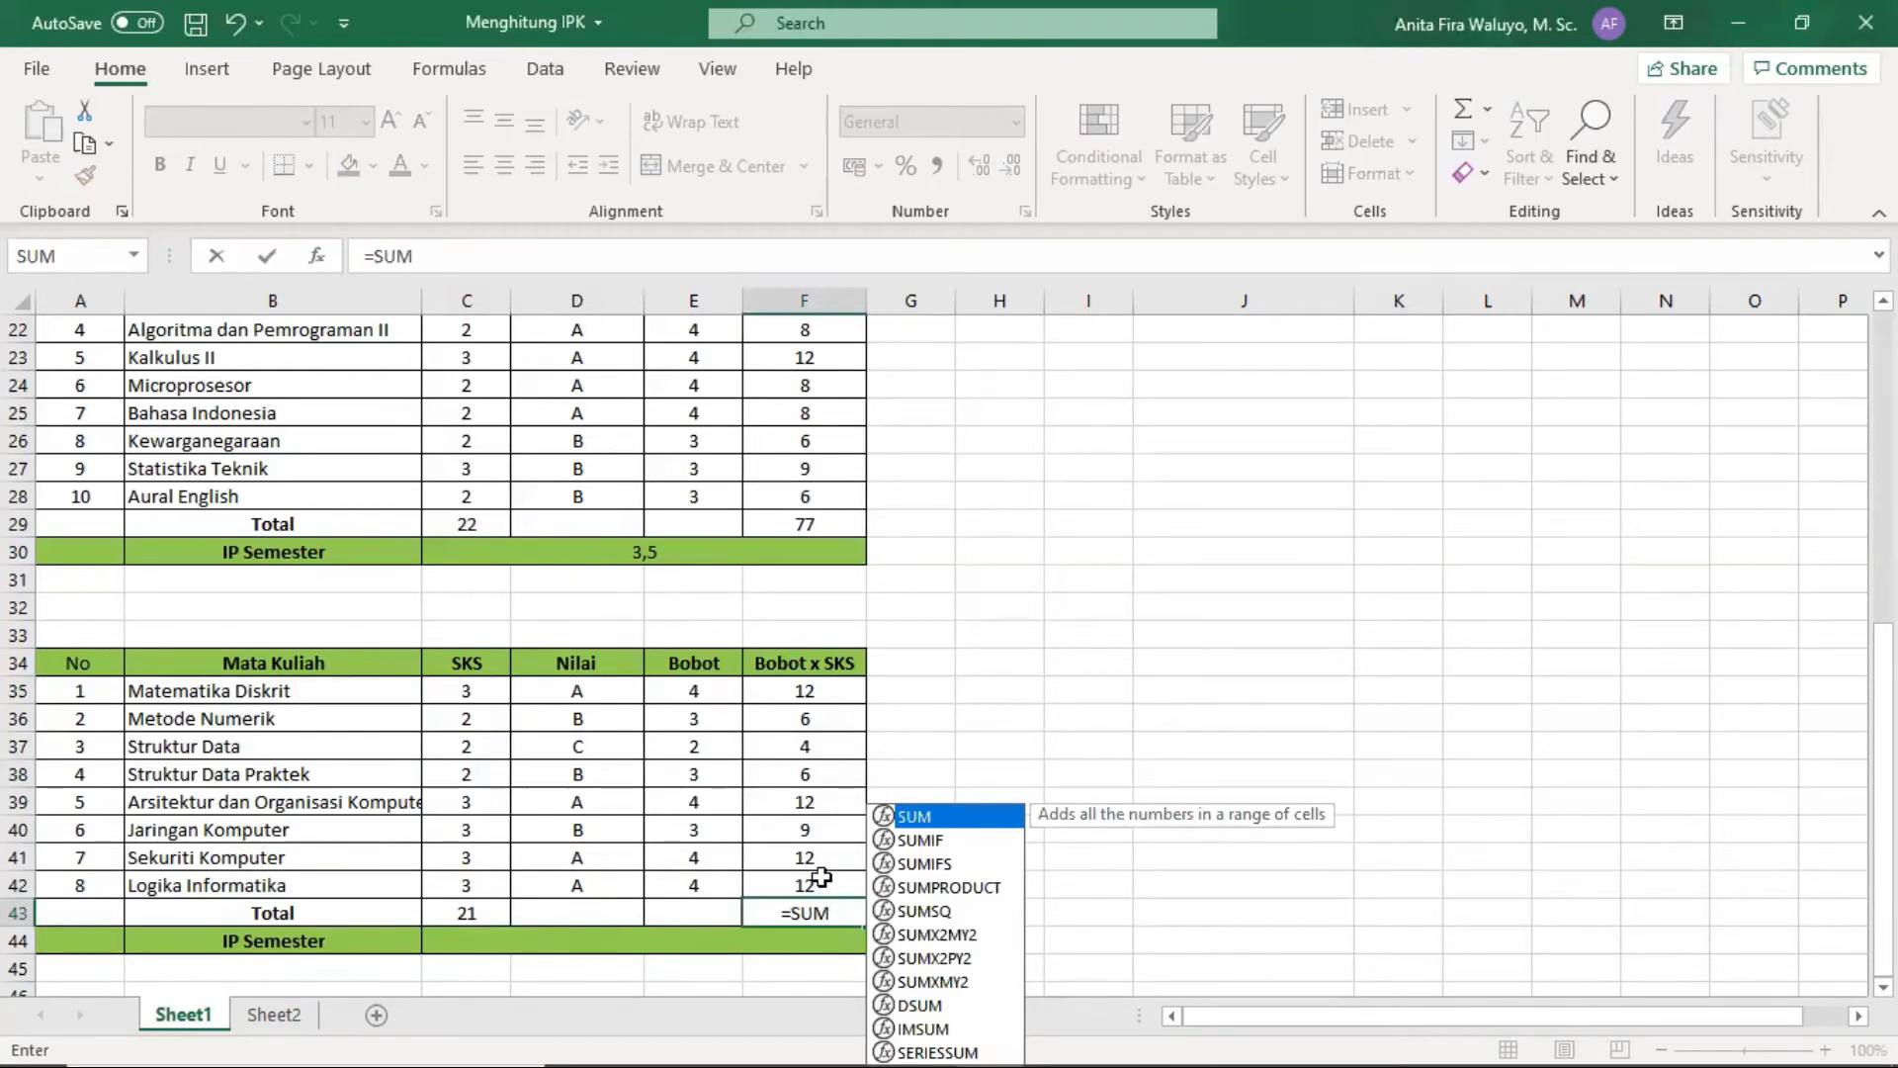
pyautogui.press('Return')
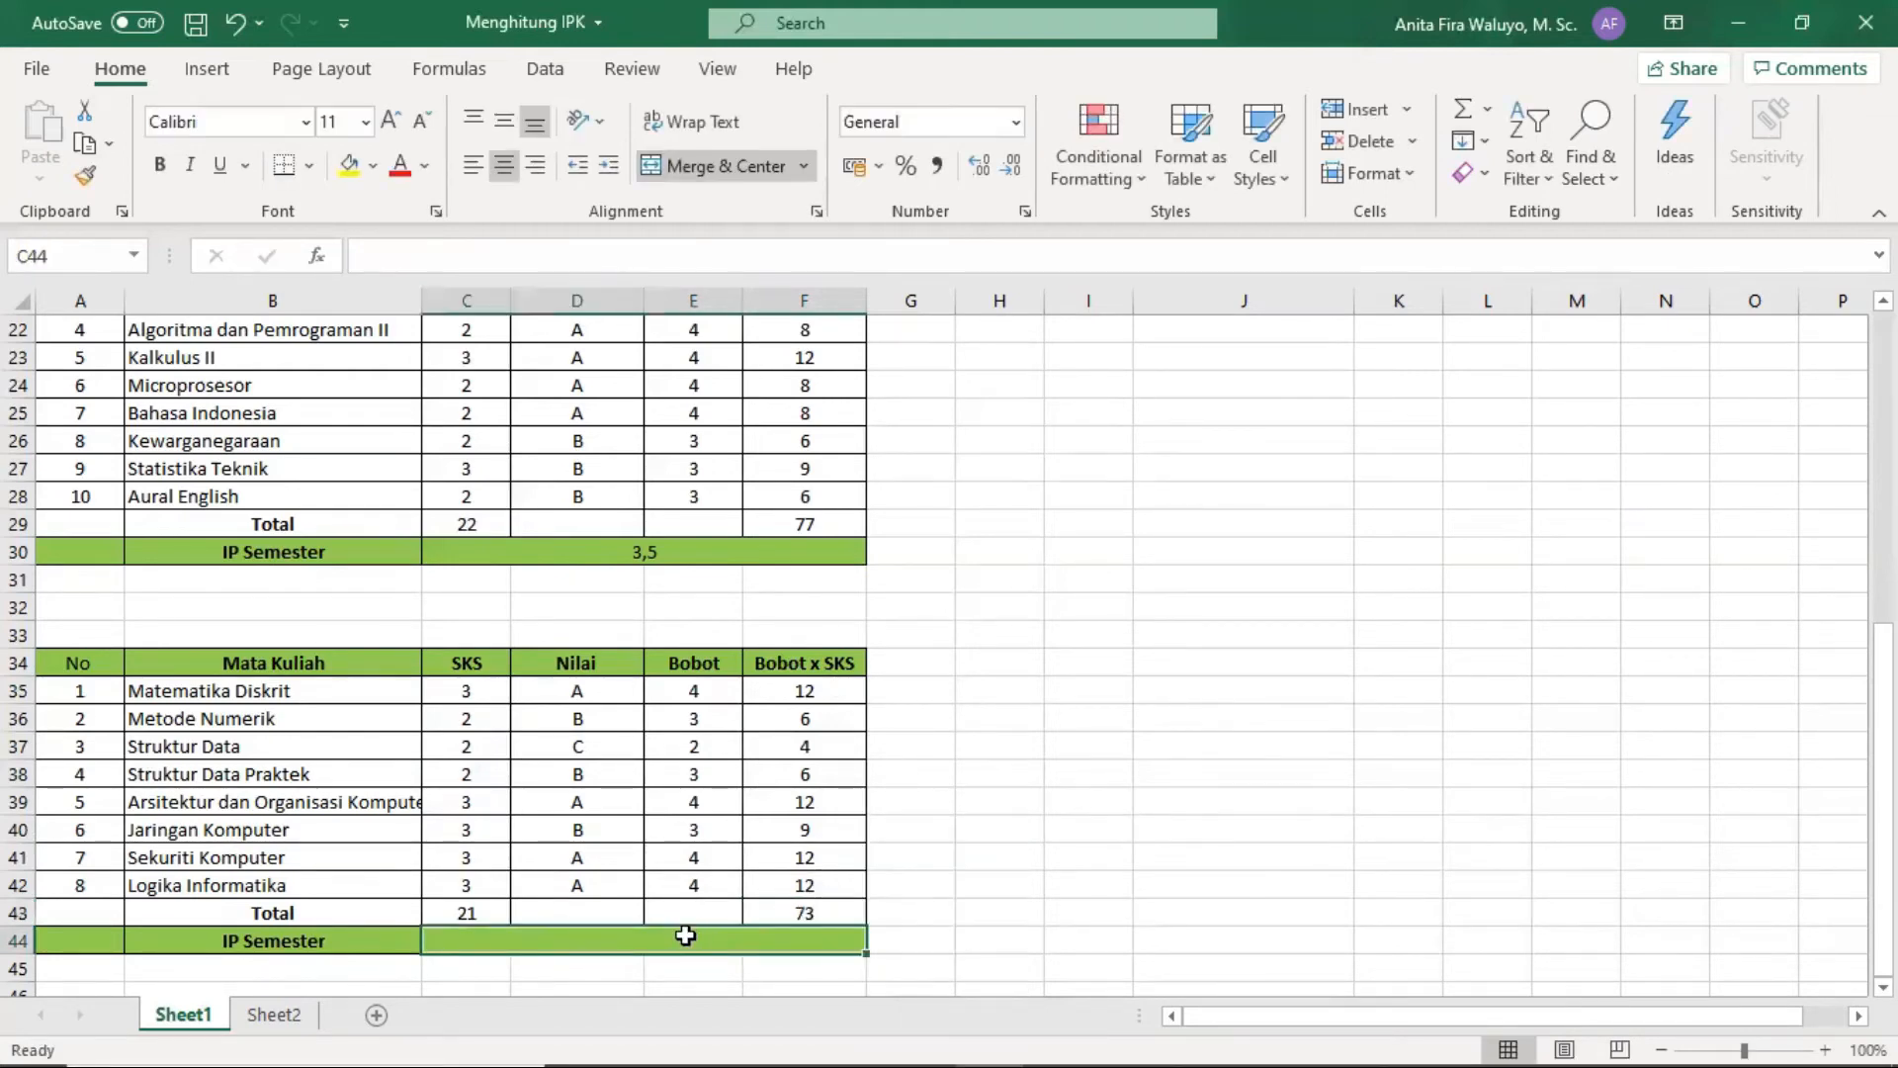
# Calculate the third semester's IP Semester in C44 with the formula =F43/C43.
pyautogui.write('=')
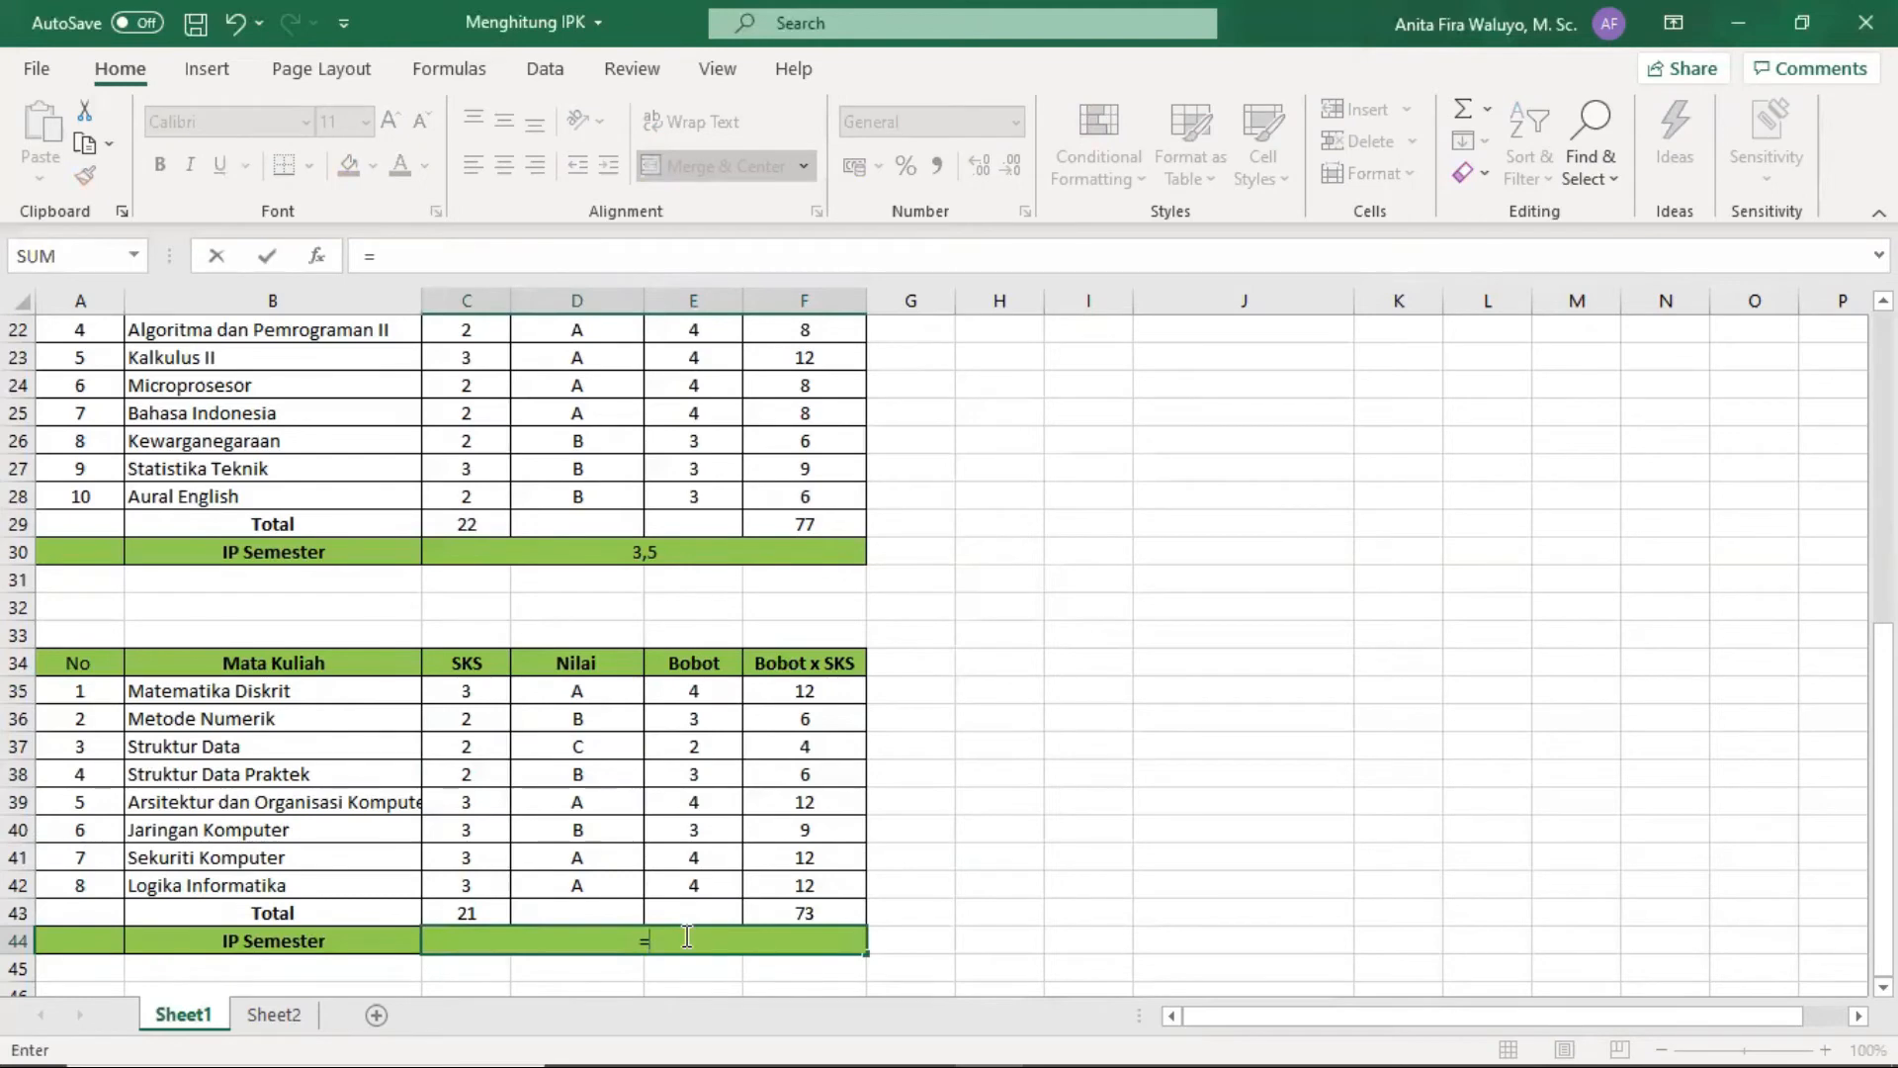
pyautogui.click(804, 910)
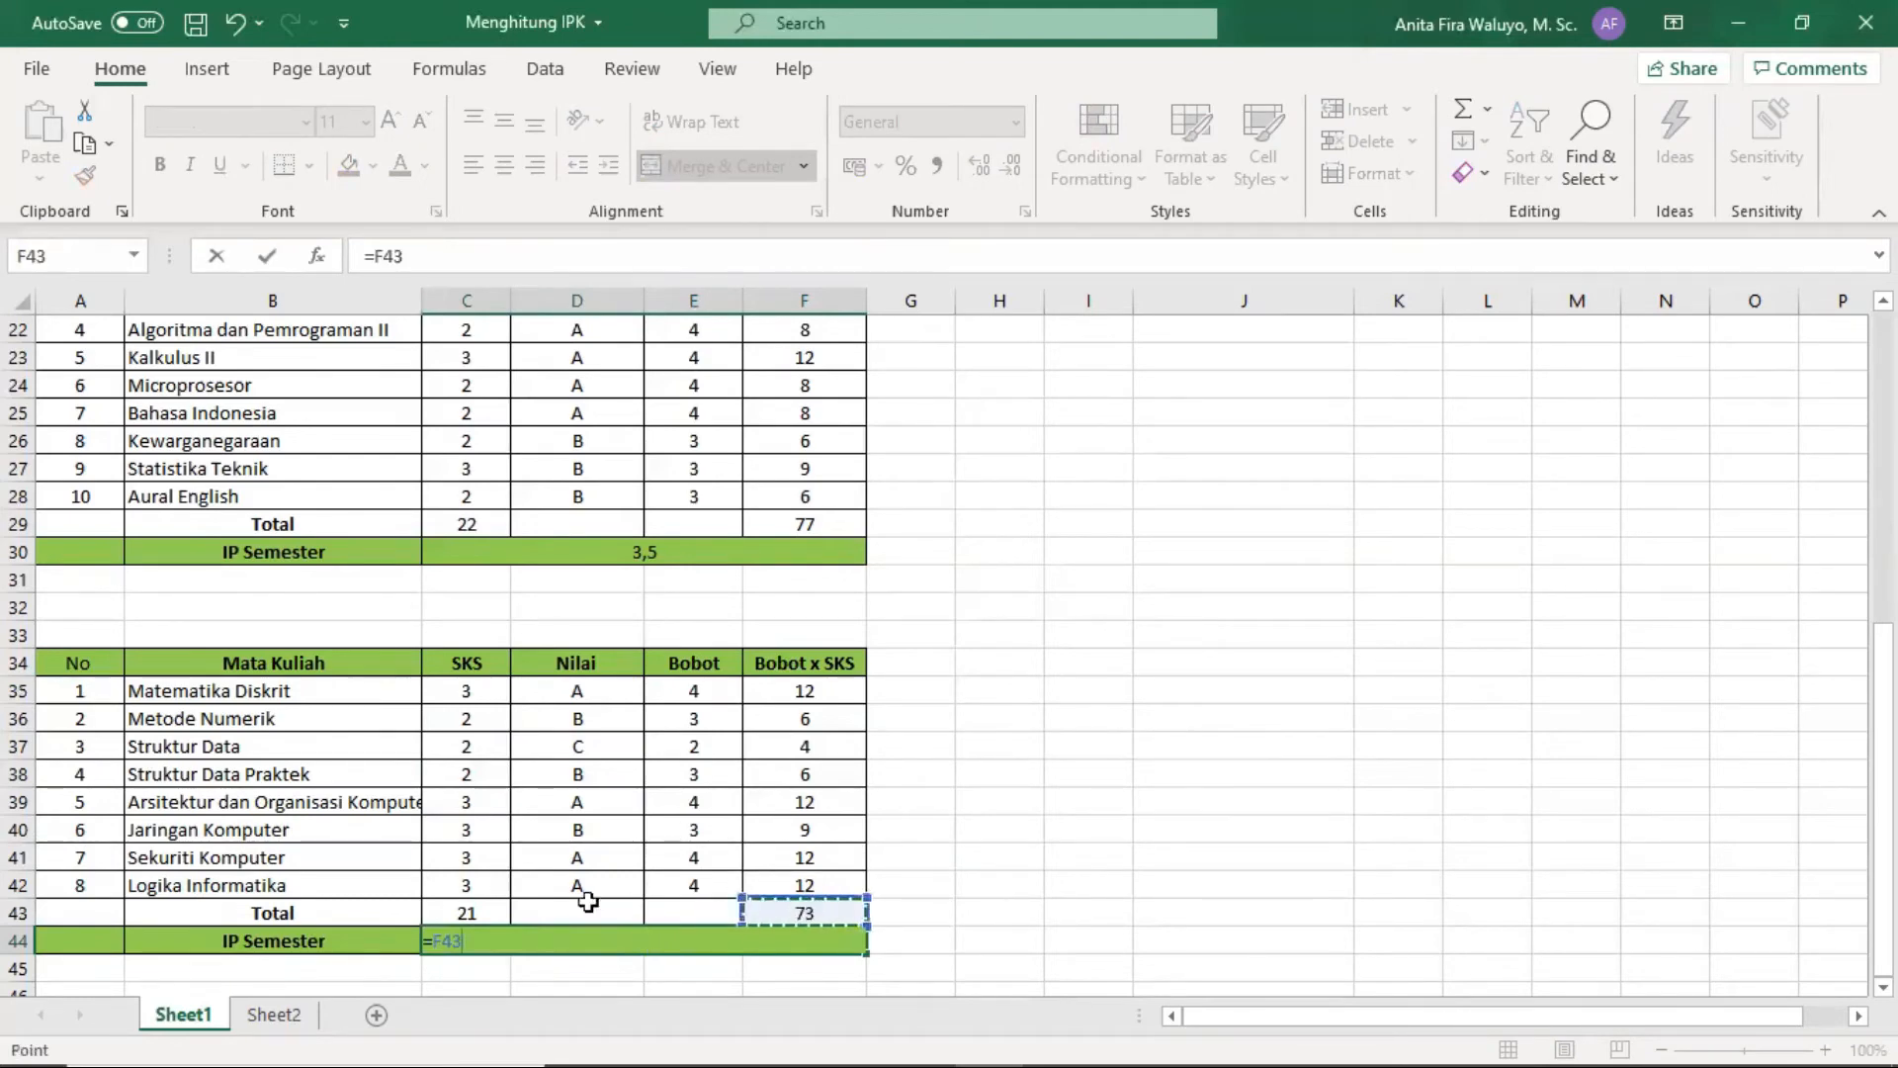
pyautogui.write('/')
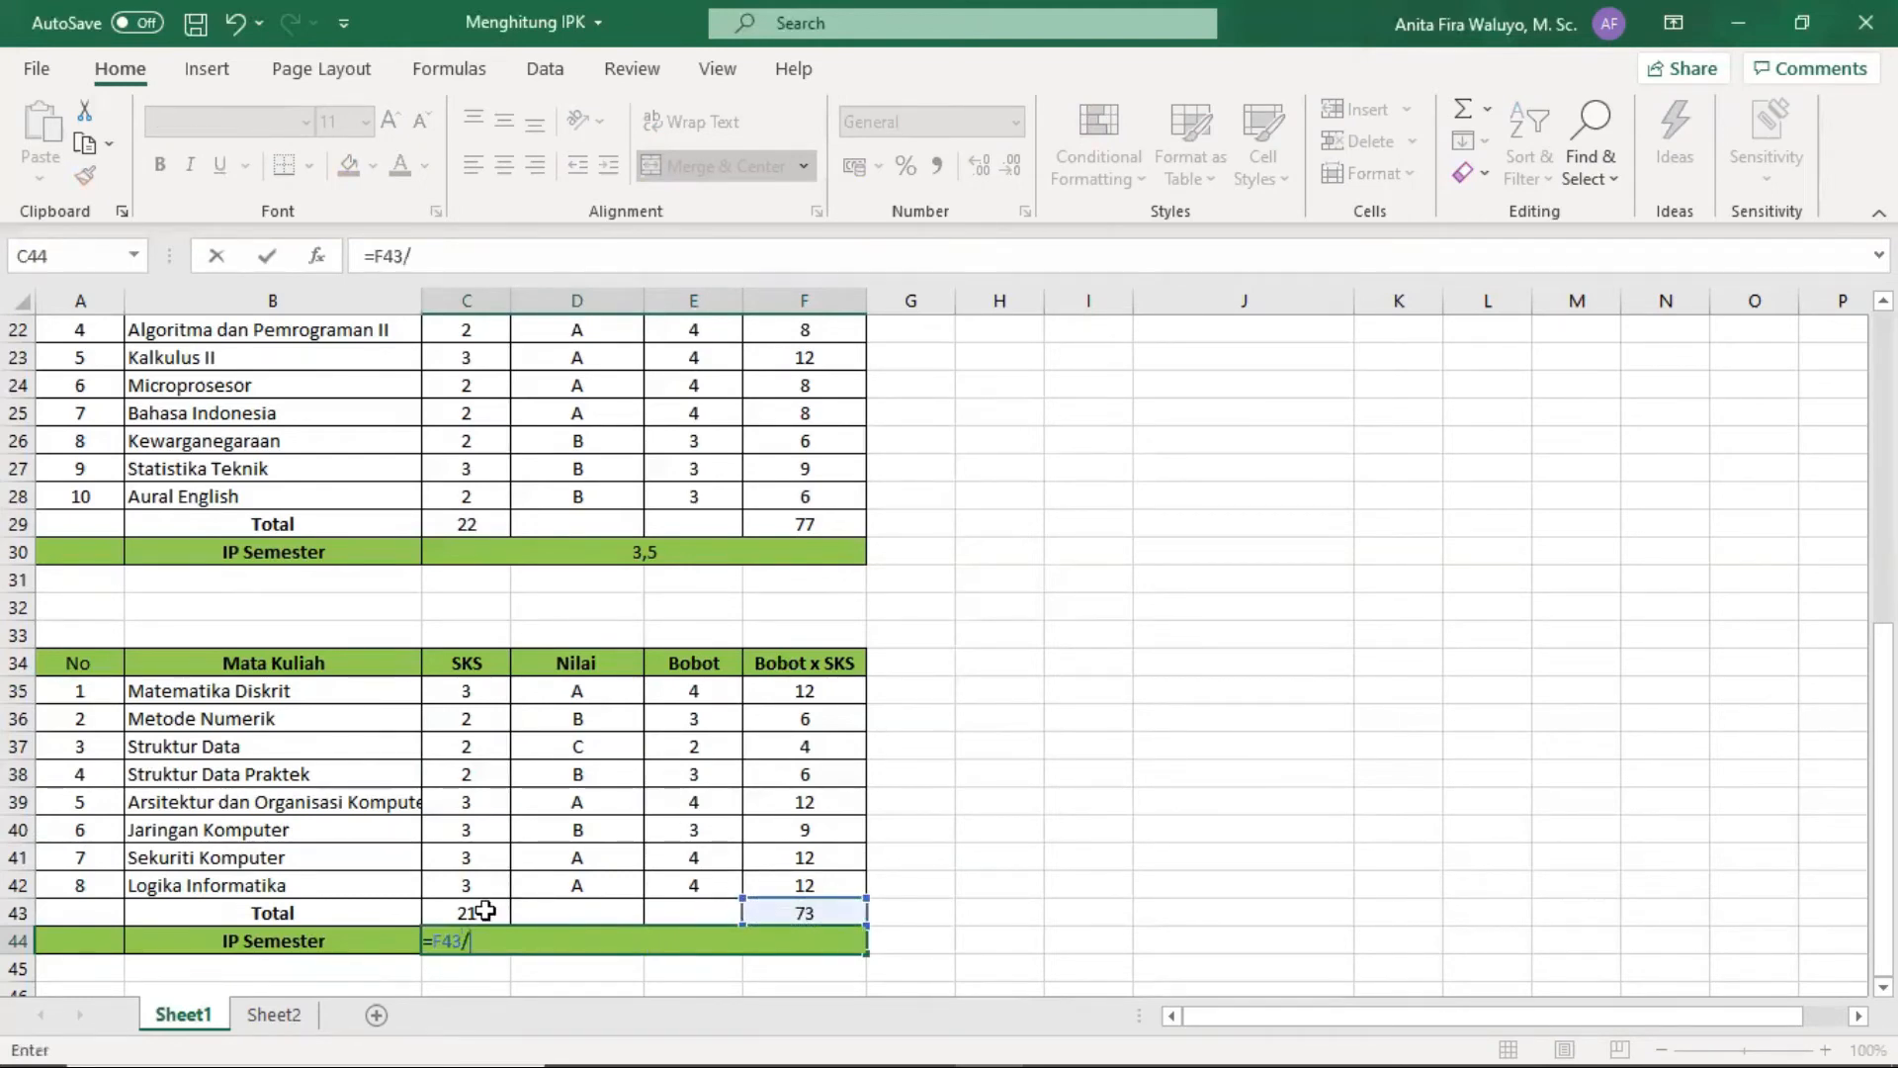
pyautogui.click(480, 909)
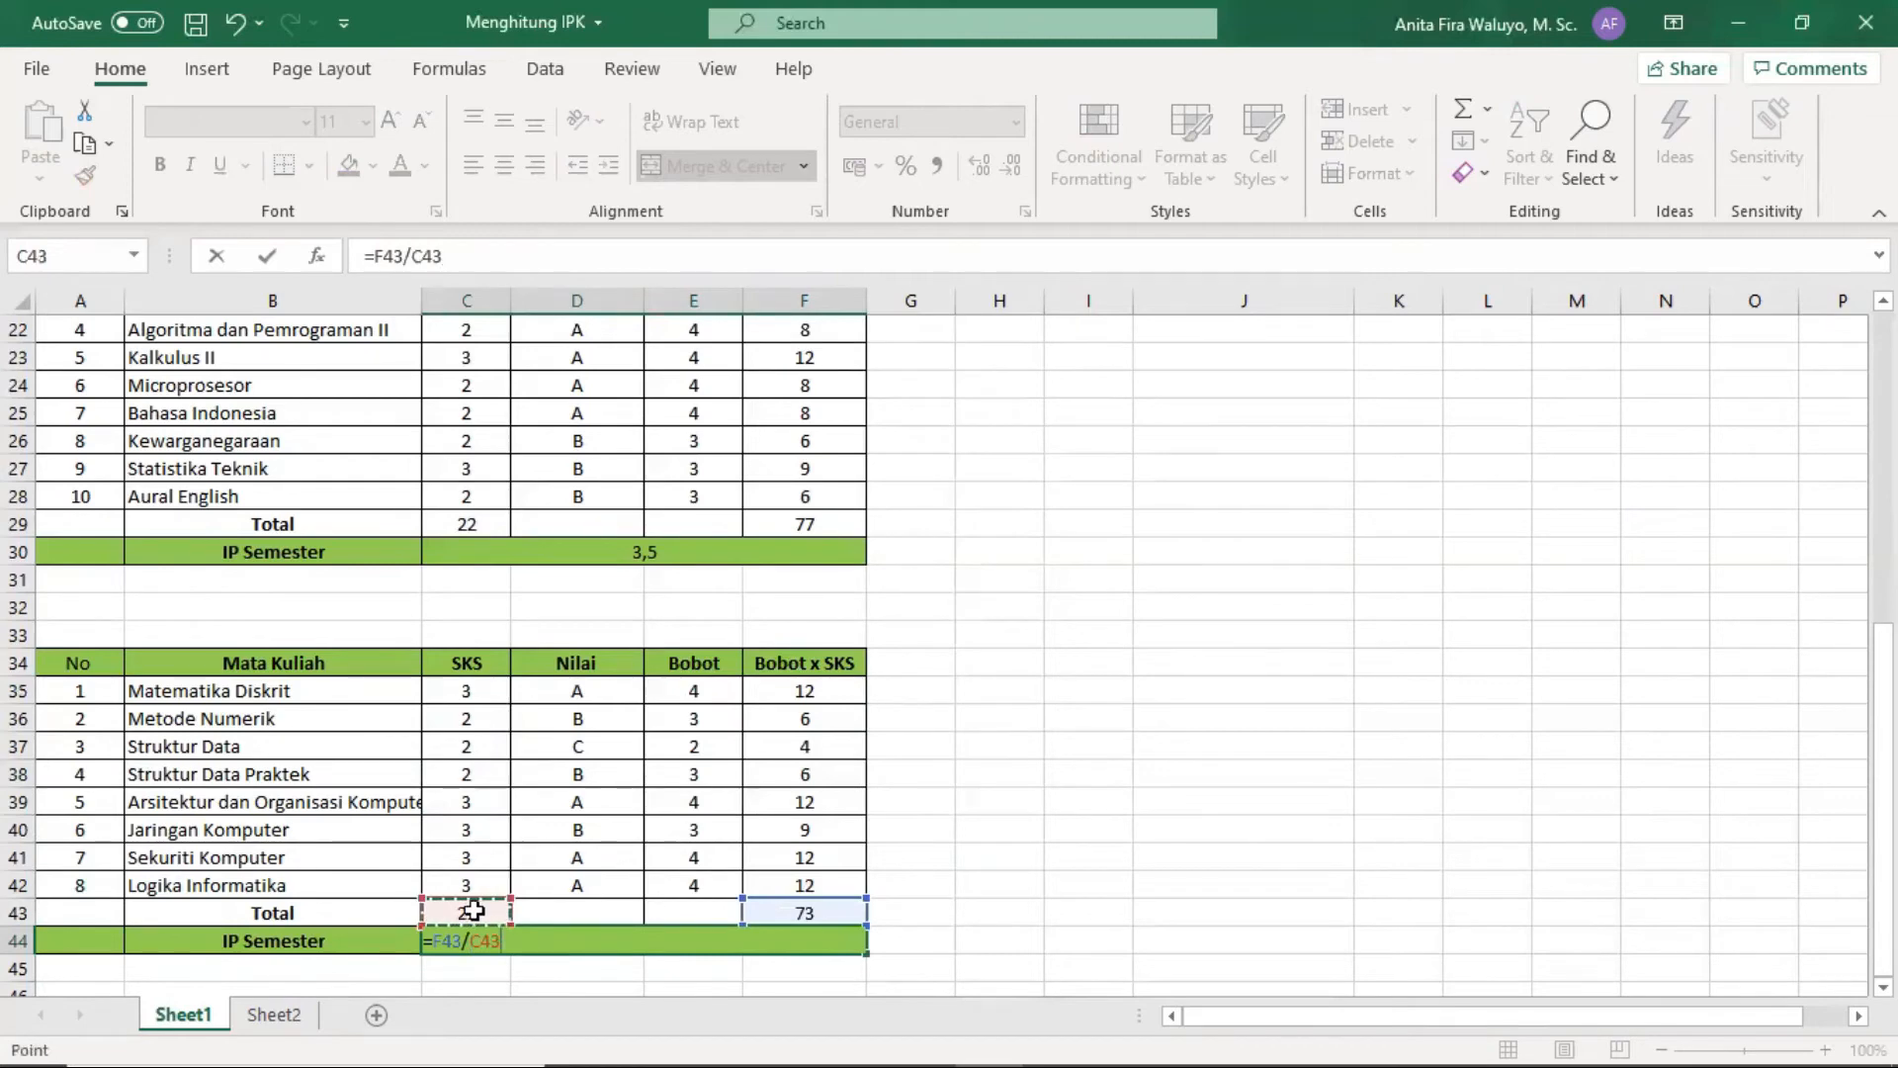
pyautogui.press('Return')
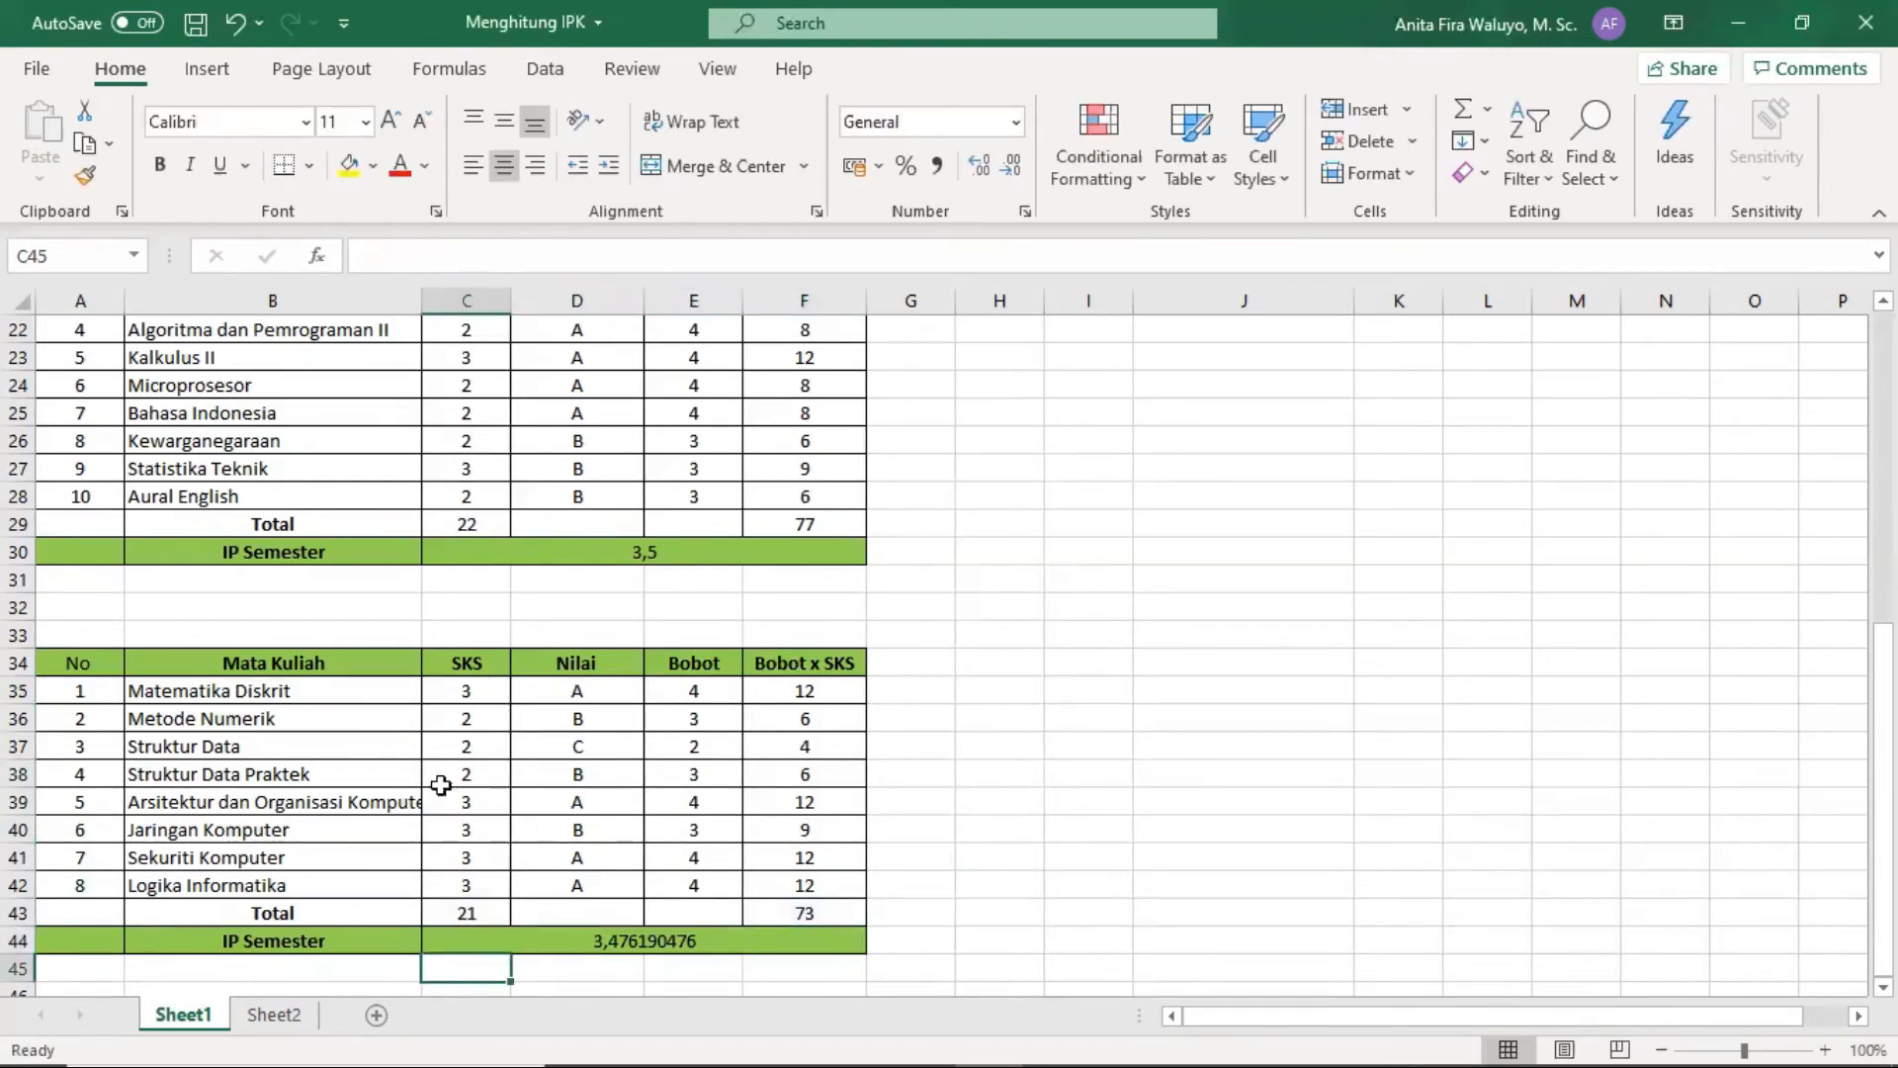
pyautogui.click(652, 907)
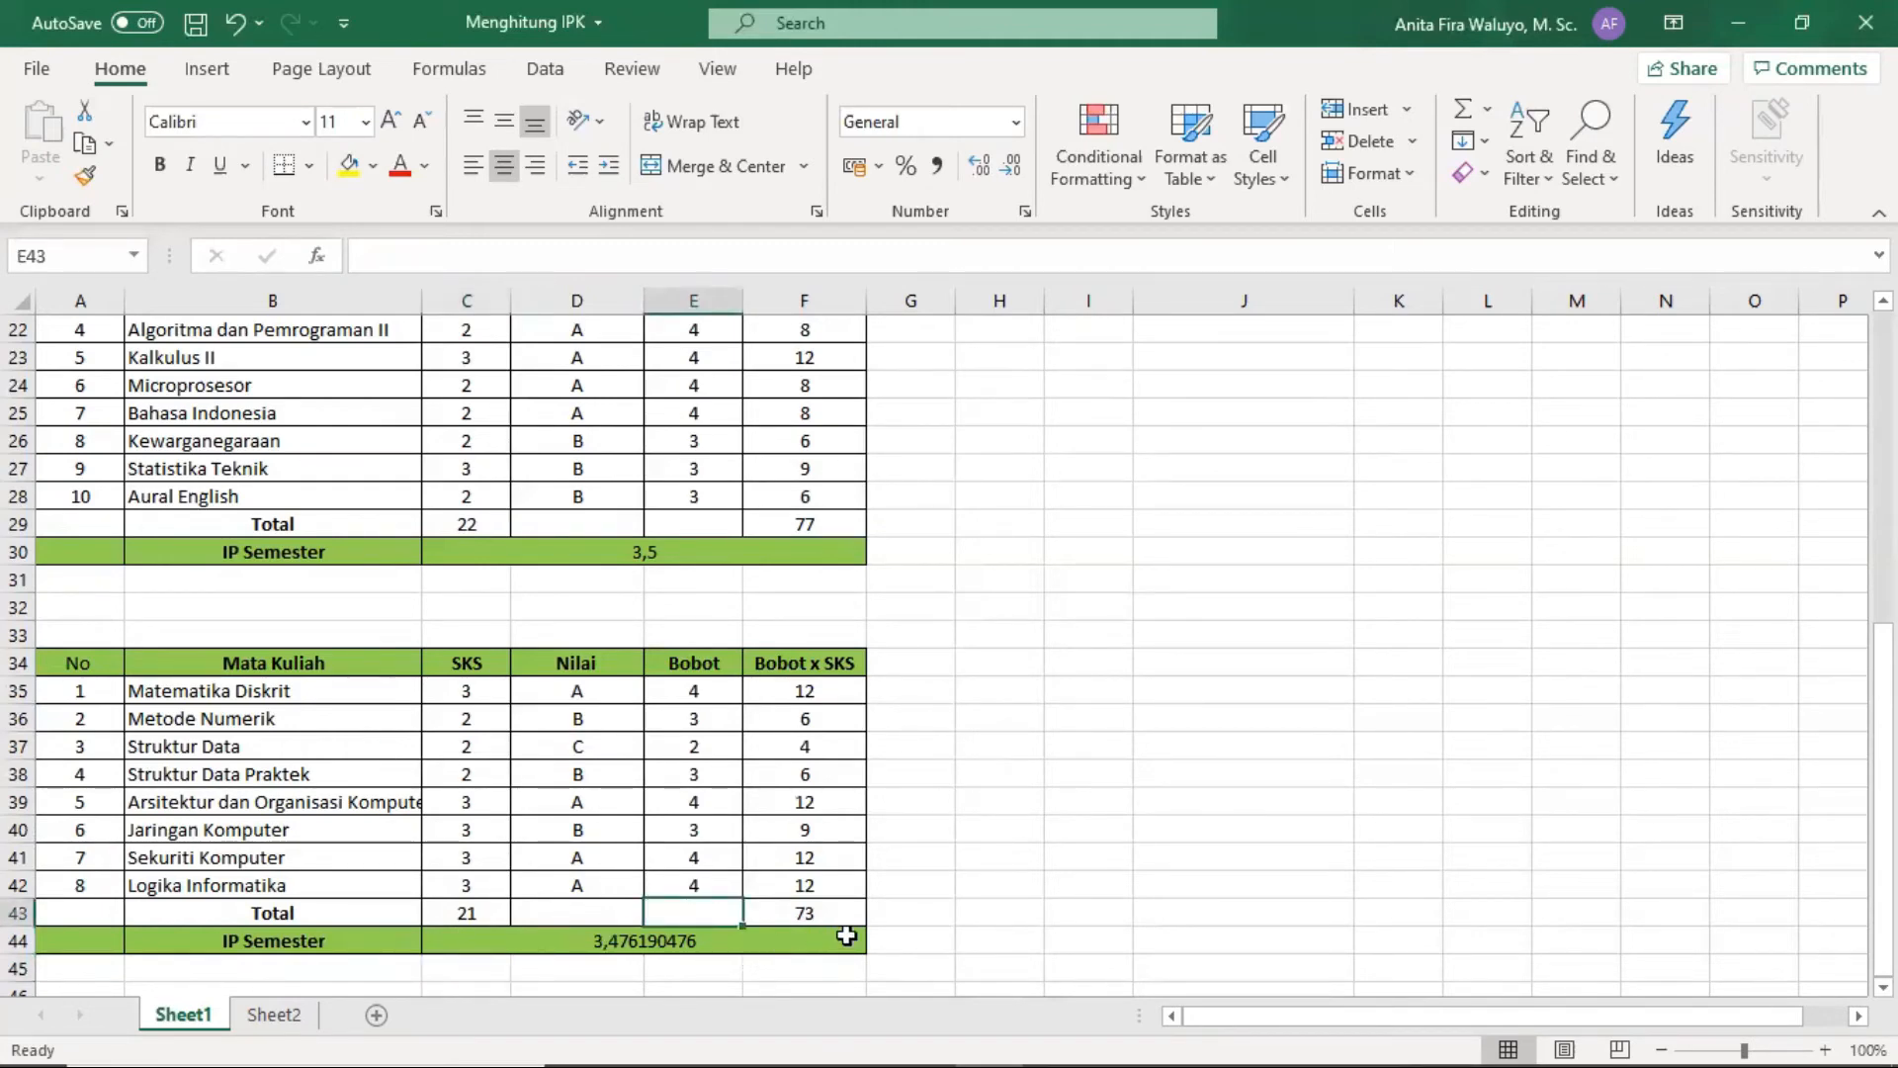
# Calculate the IPK in I11 as the average of the three semester IPs with =AVERAGE(C14;C30;C44).
pyautogui.scroll(7, 770, 890)
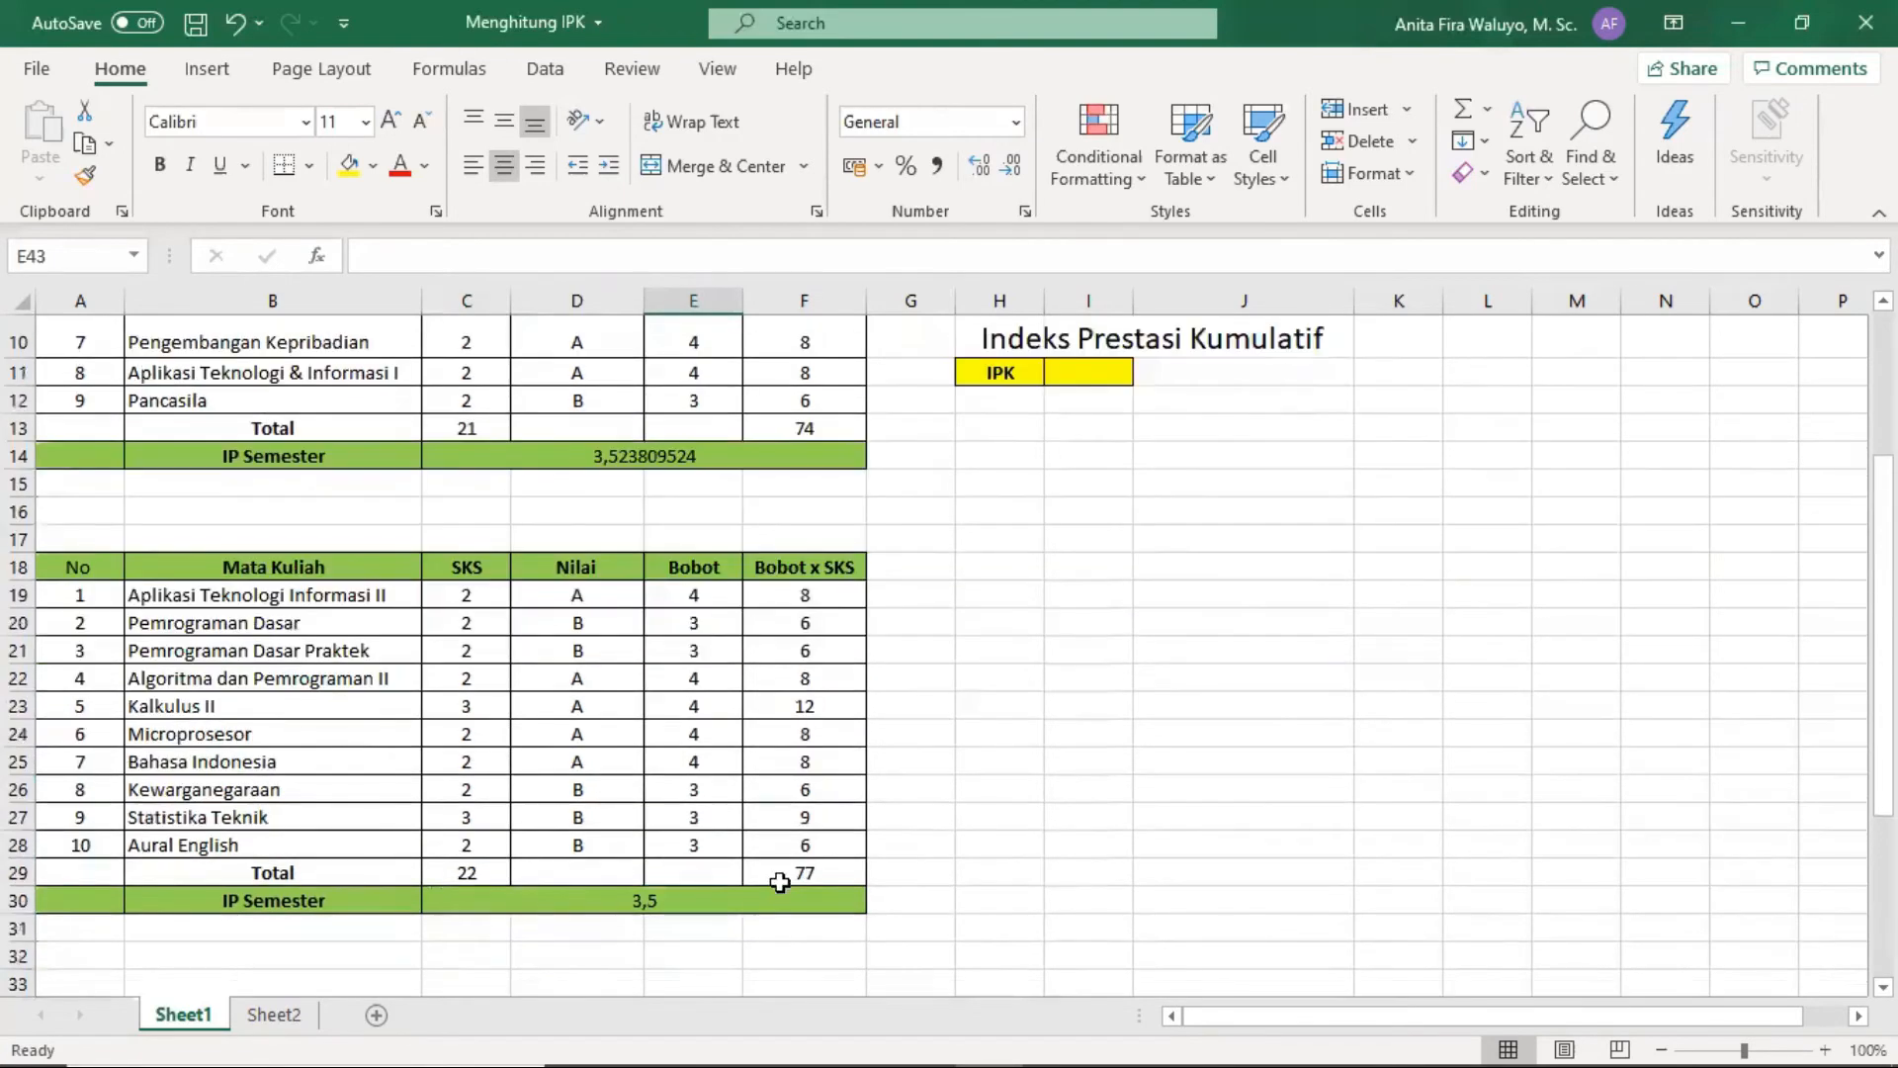
pyautogui.click(1086, 685)
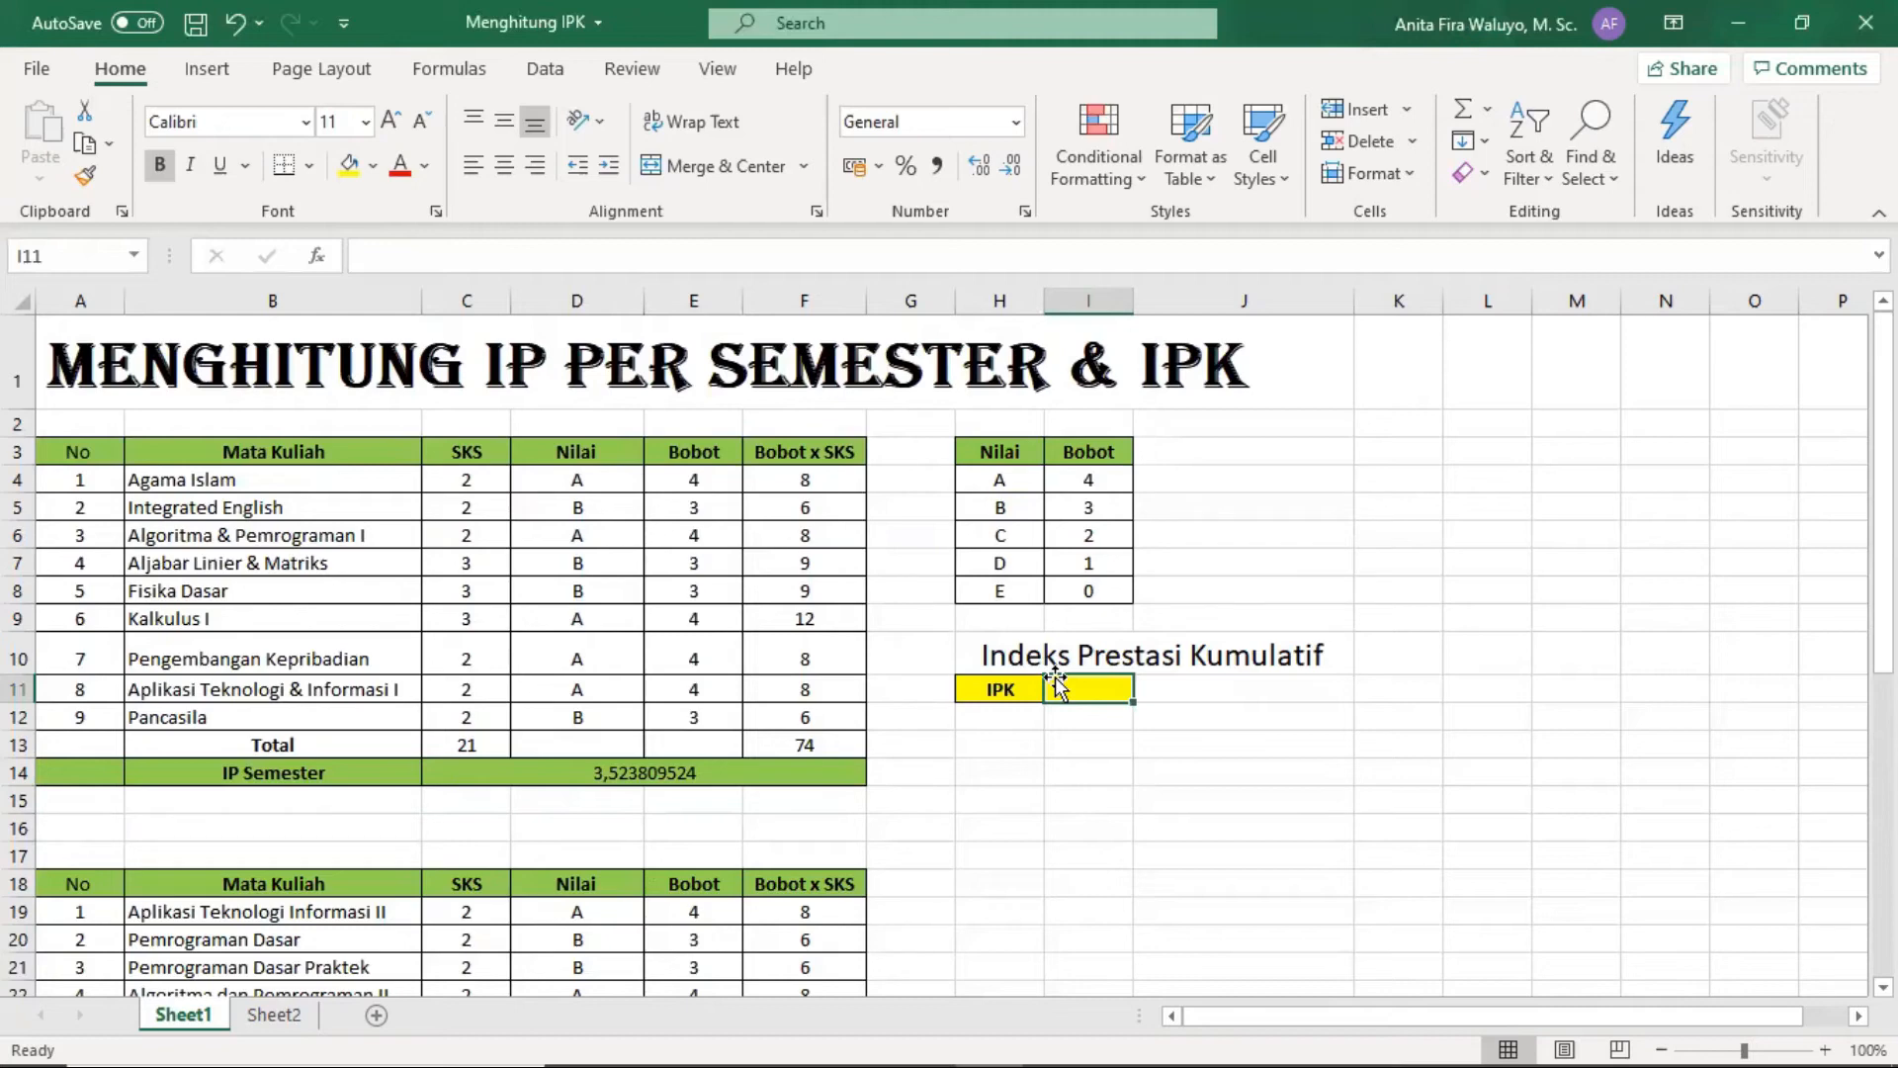
pyautogui.write('=')
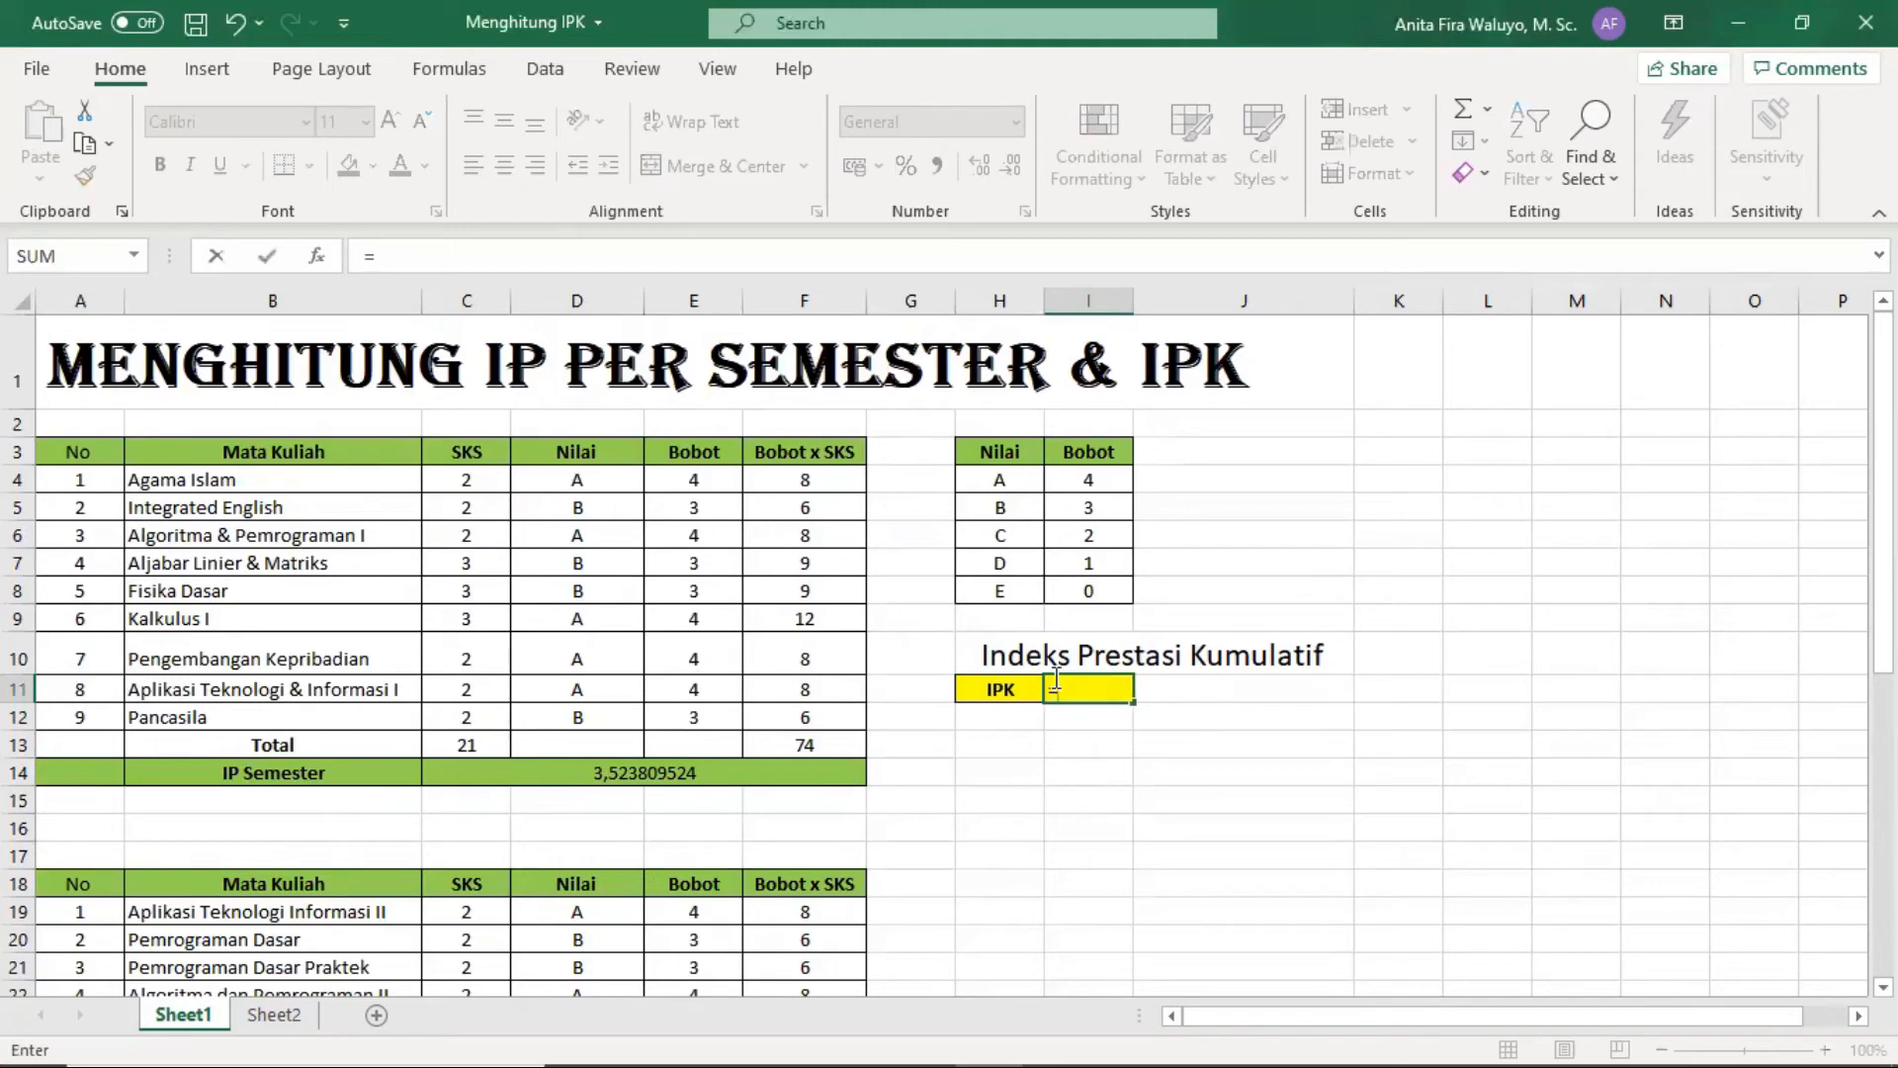
pyautogui.write('AVERA')
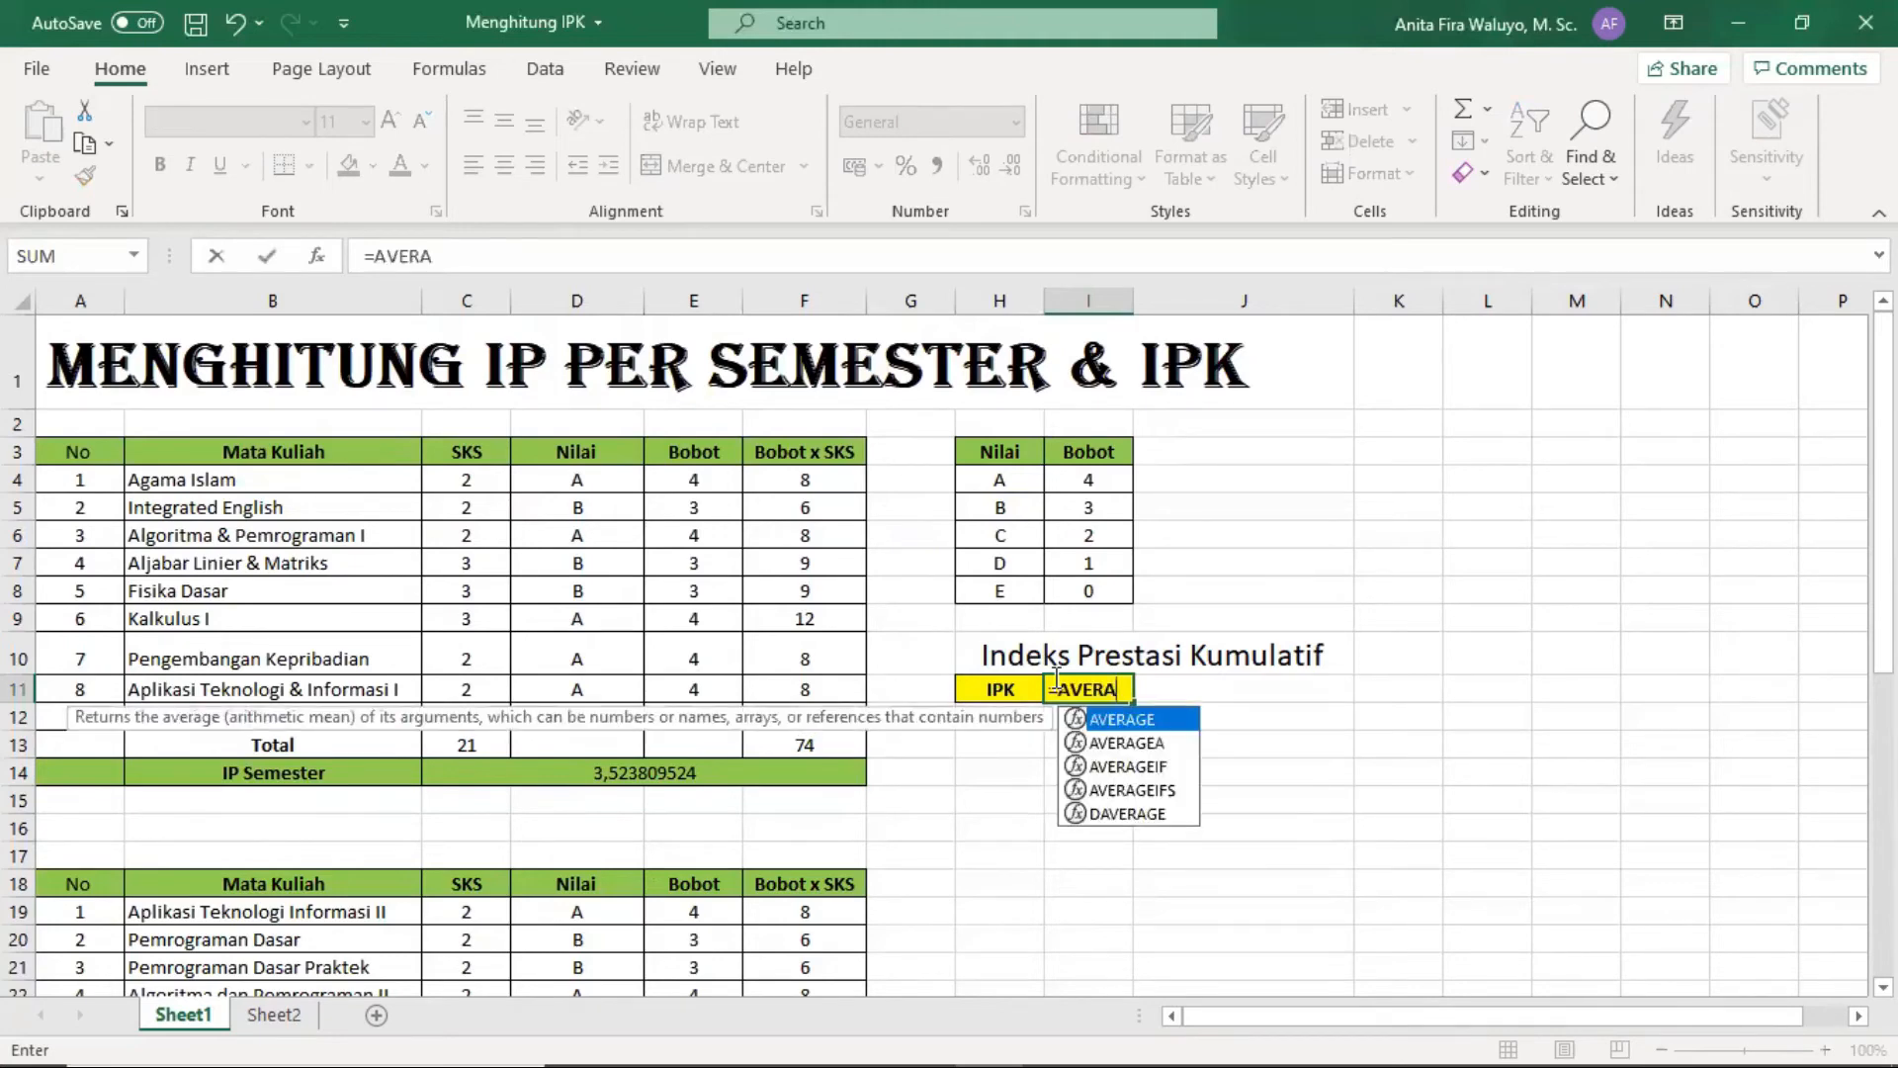
pyautogui.doubleClick(1188, 725)
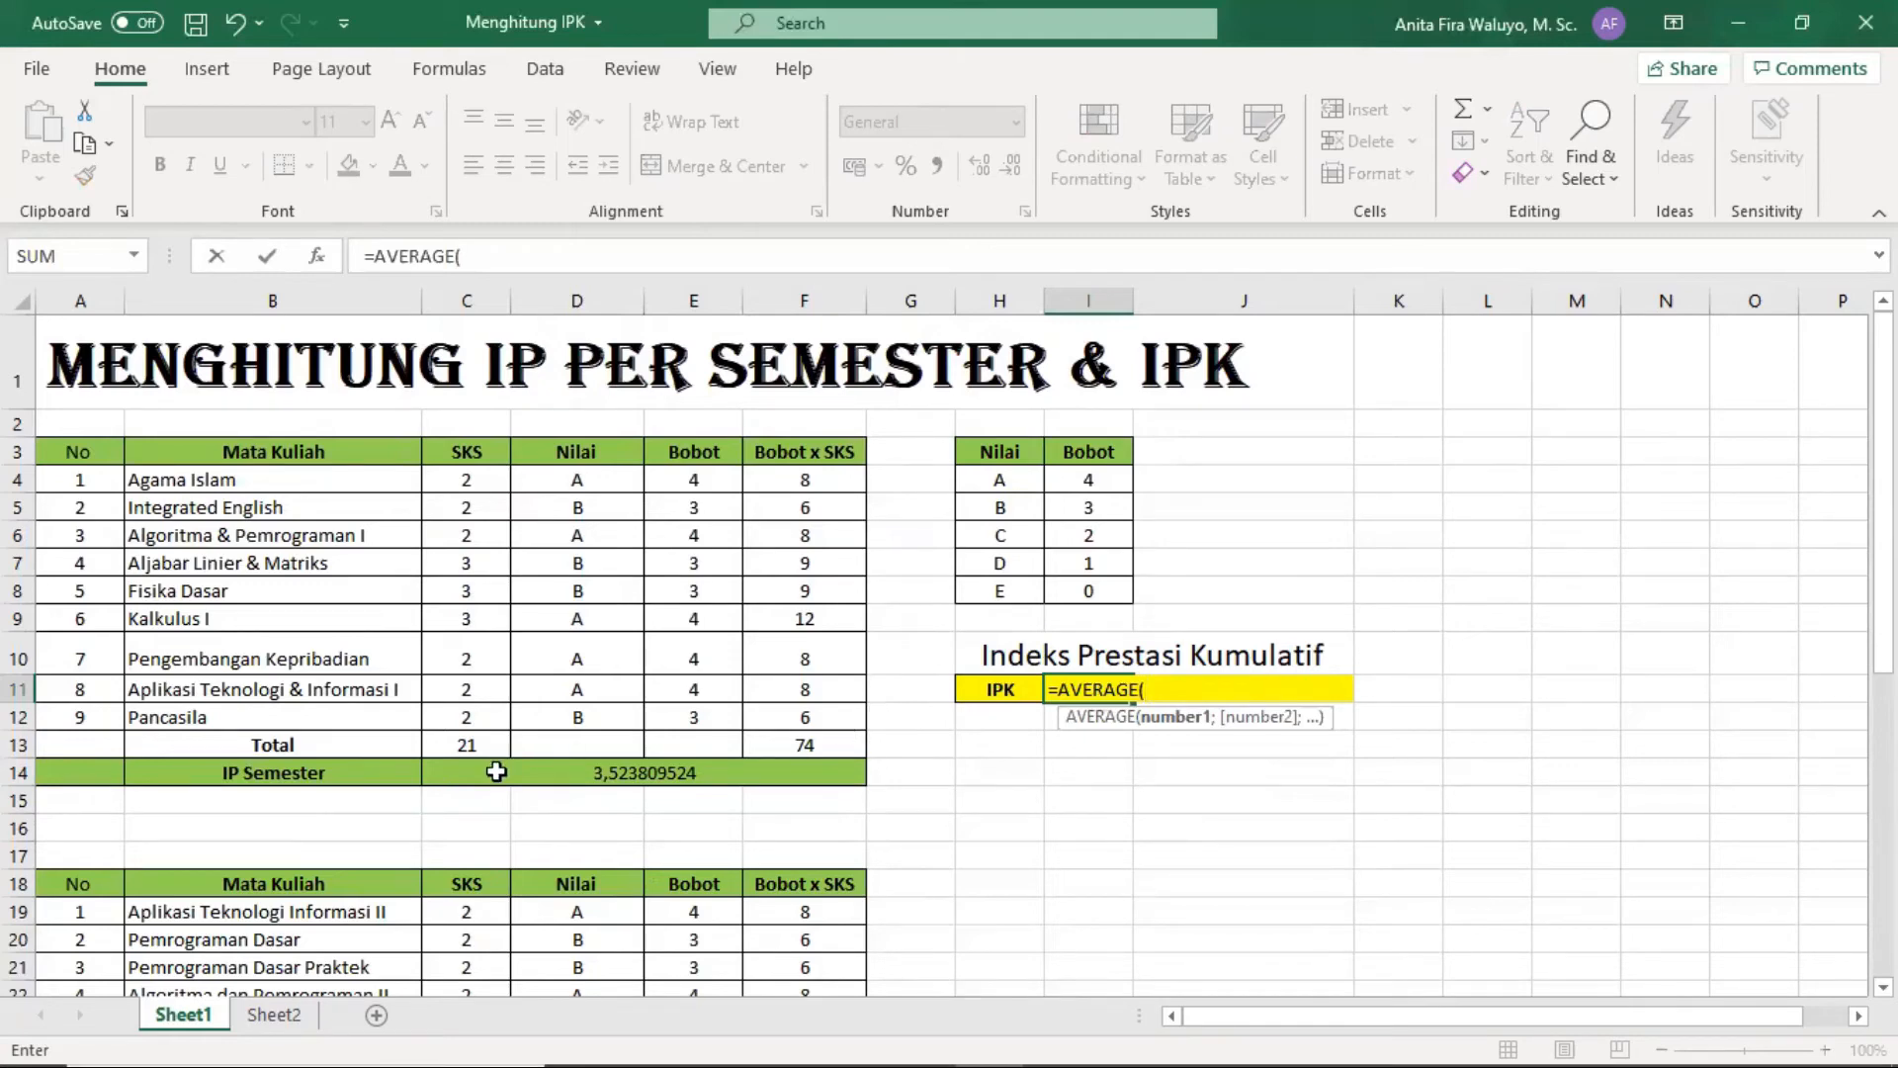
pyautogui.click(714, 776)
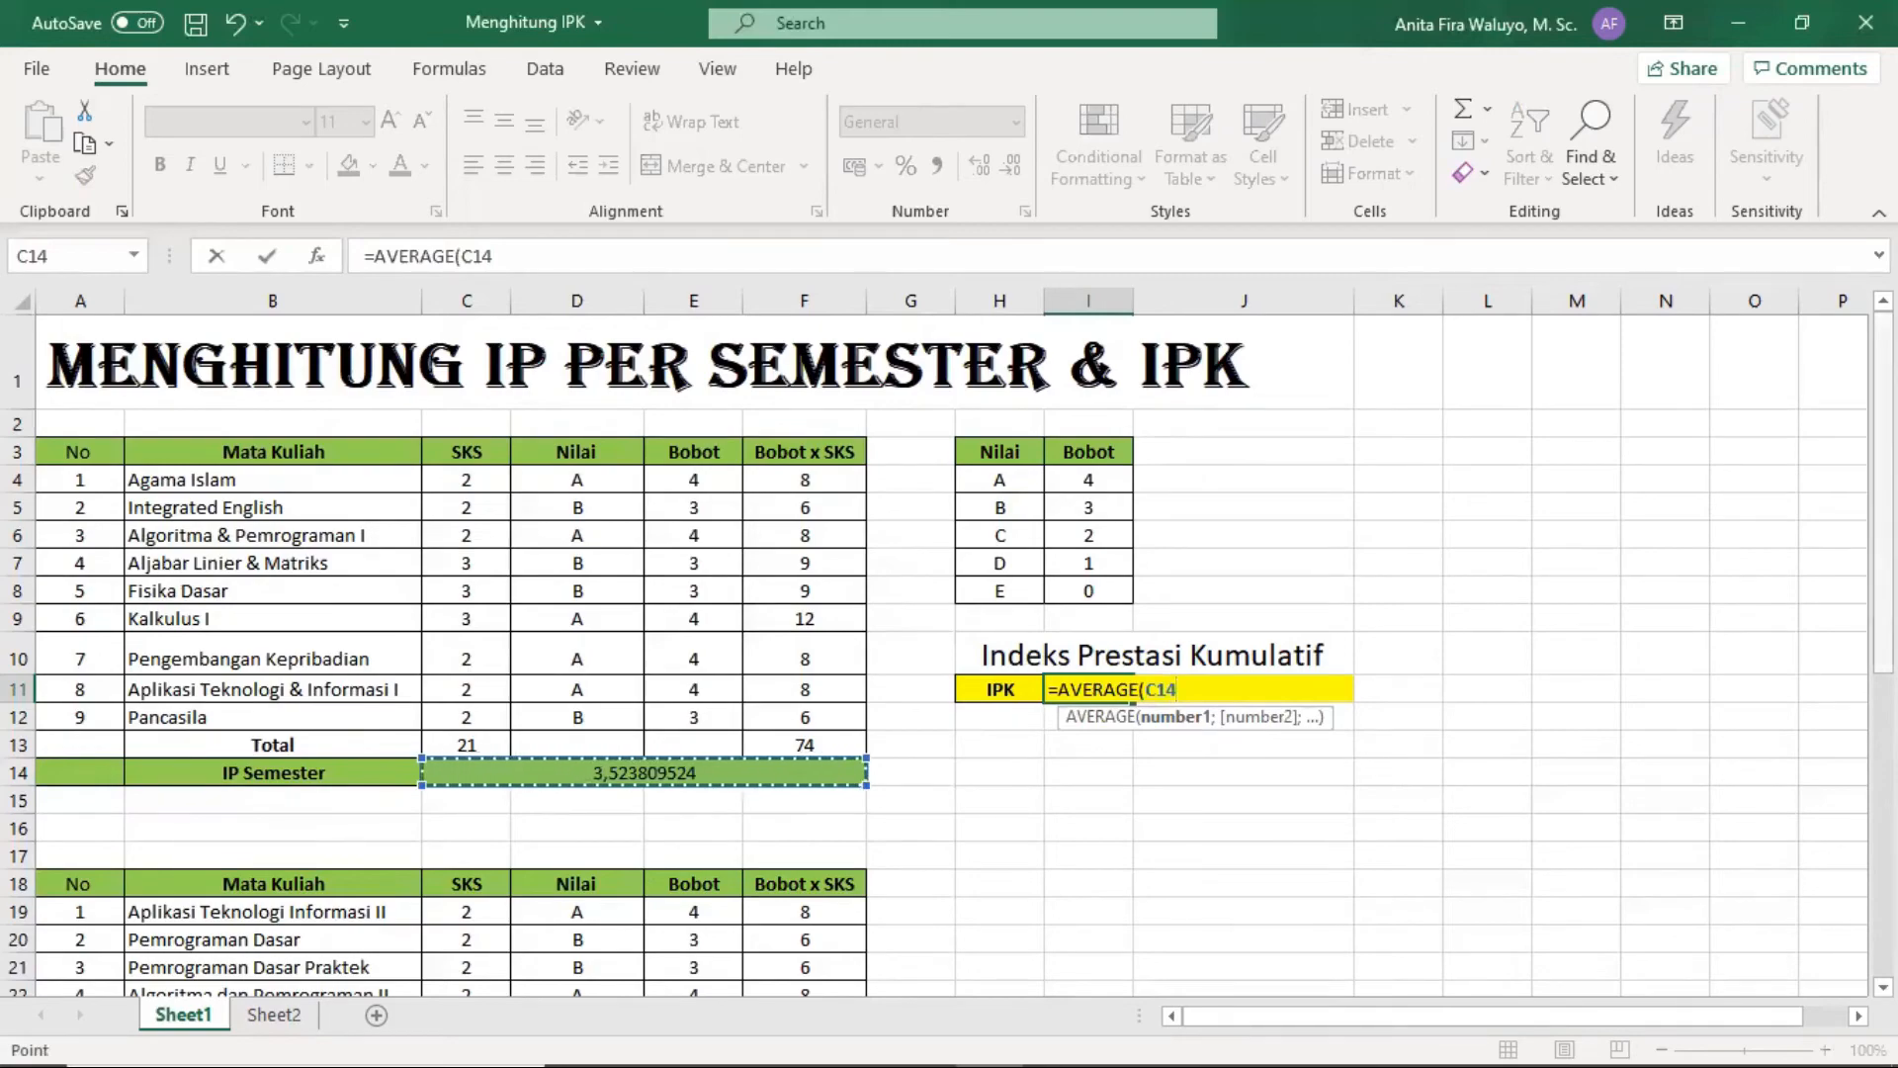
pyautogui.moveTo(1883, 491); pyautogui.dragTo(1883, 754)
pyautogui.click(751, 638)
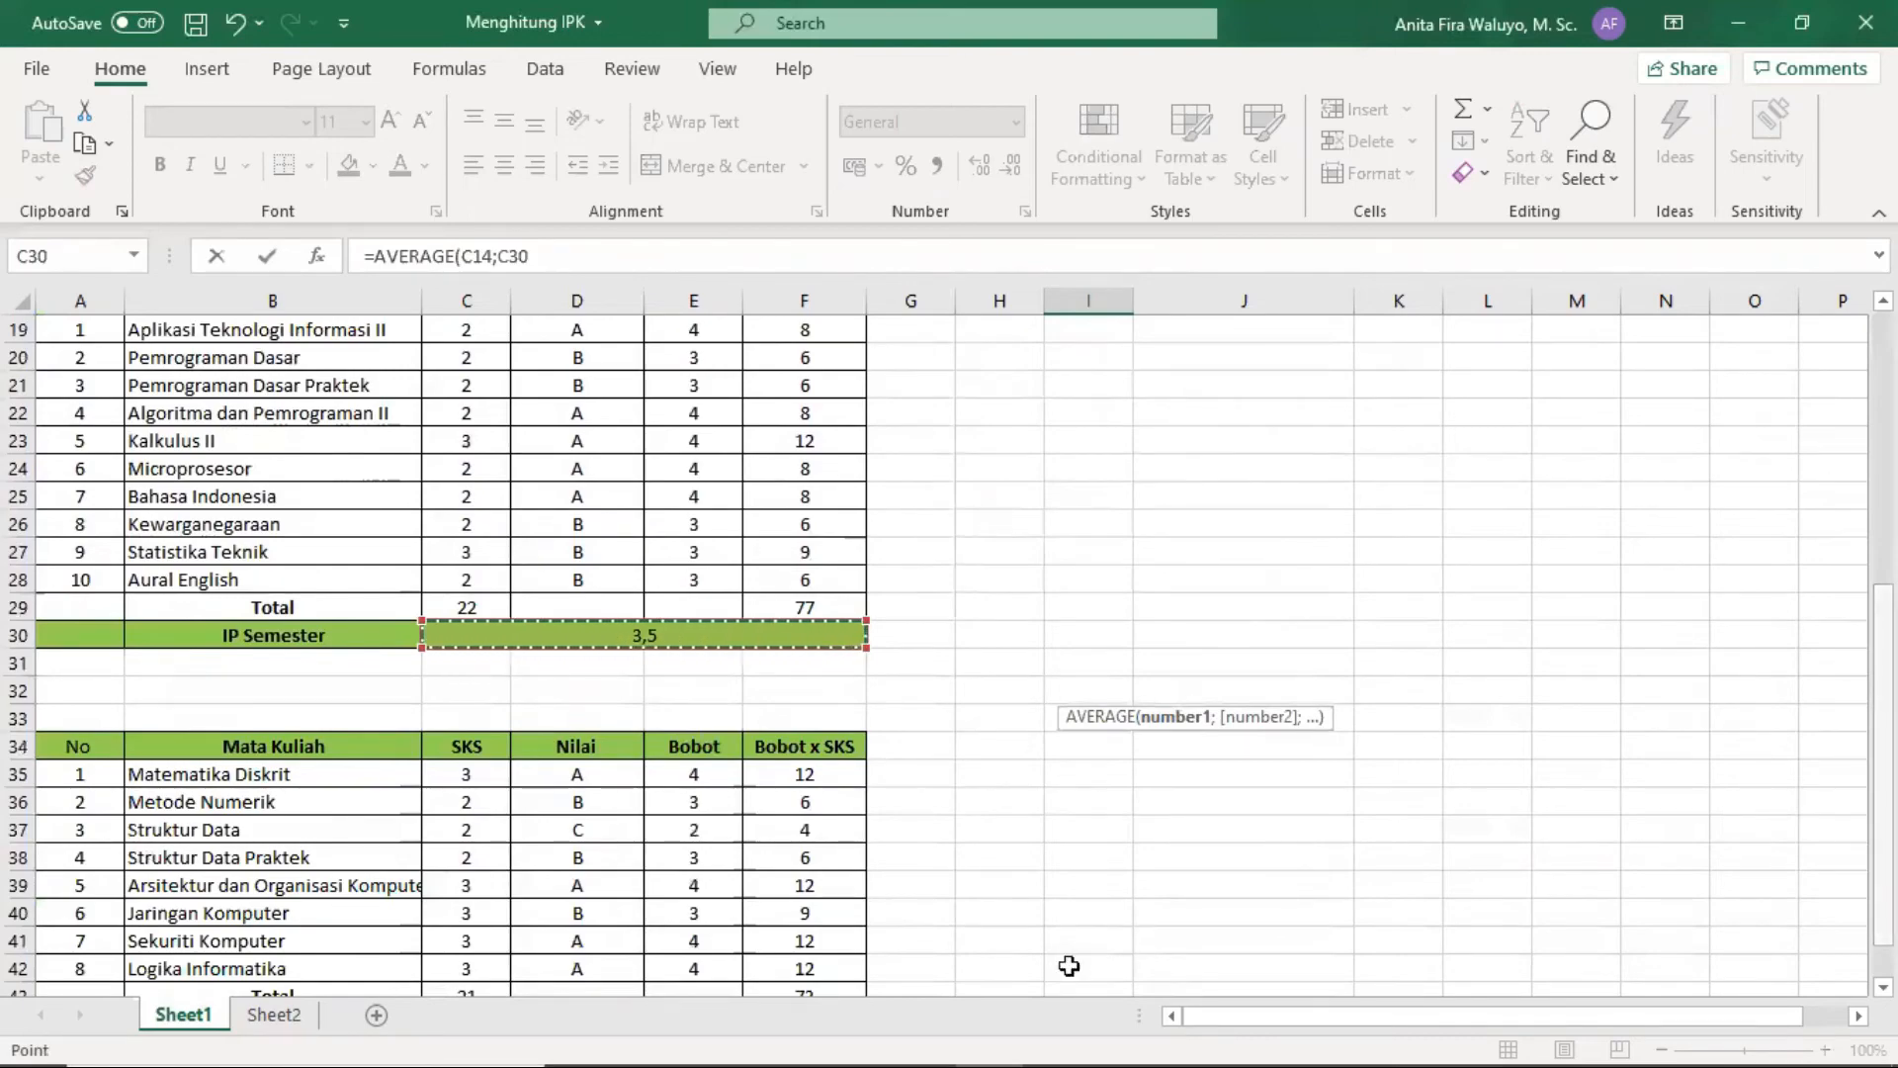
pyautogui.write(';')
pyautogui.scroll(-1, 843, 962)
pyautogui.click(843, 962)
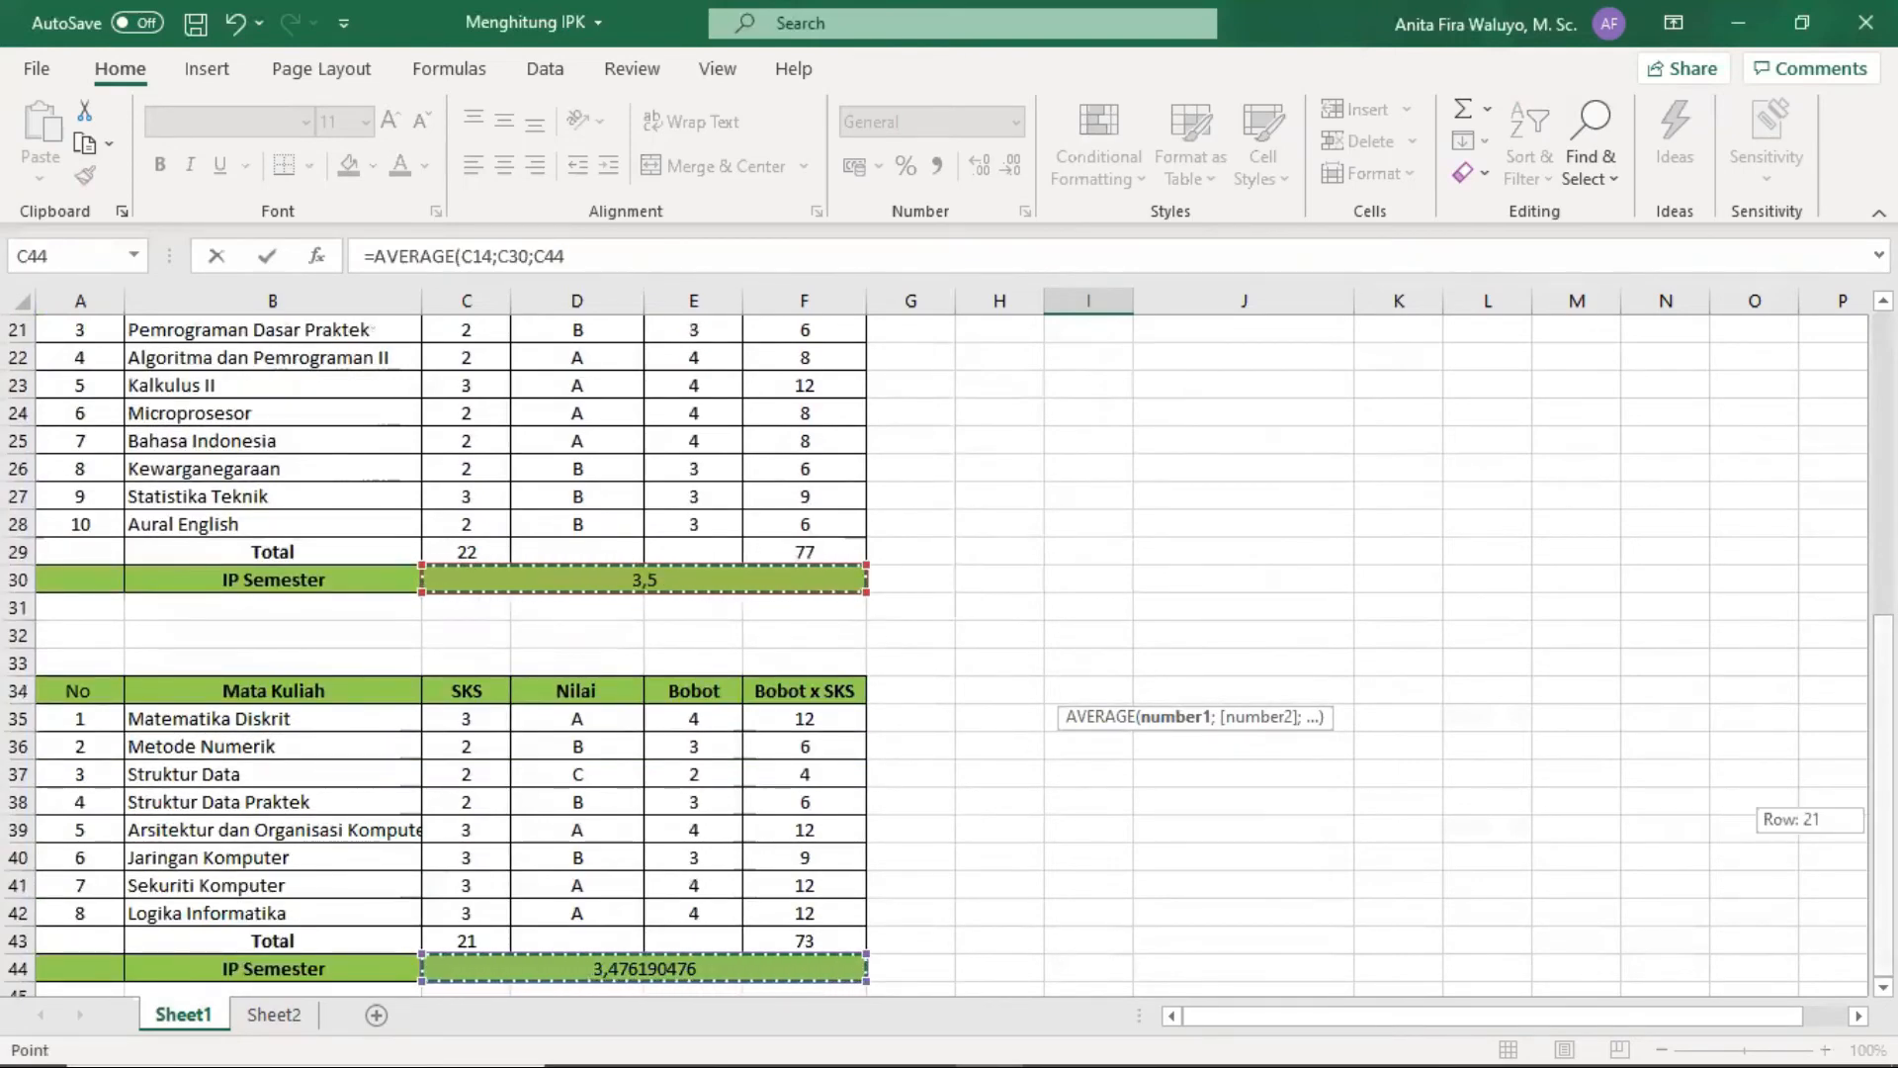
pyautogui.moveTo(1884, 820); pyautogui.dragTo(1883, 563)
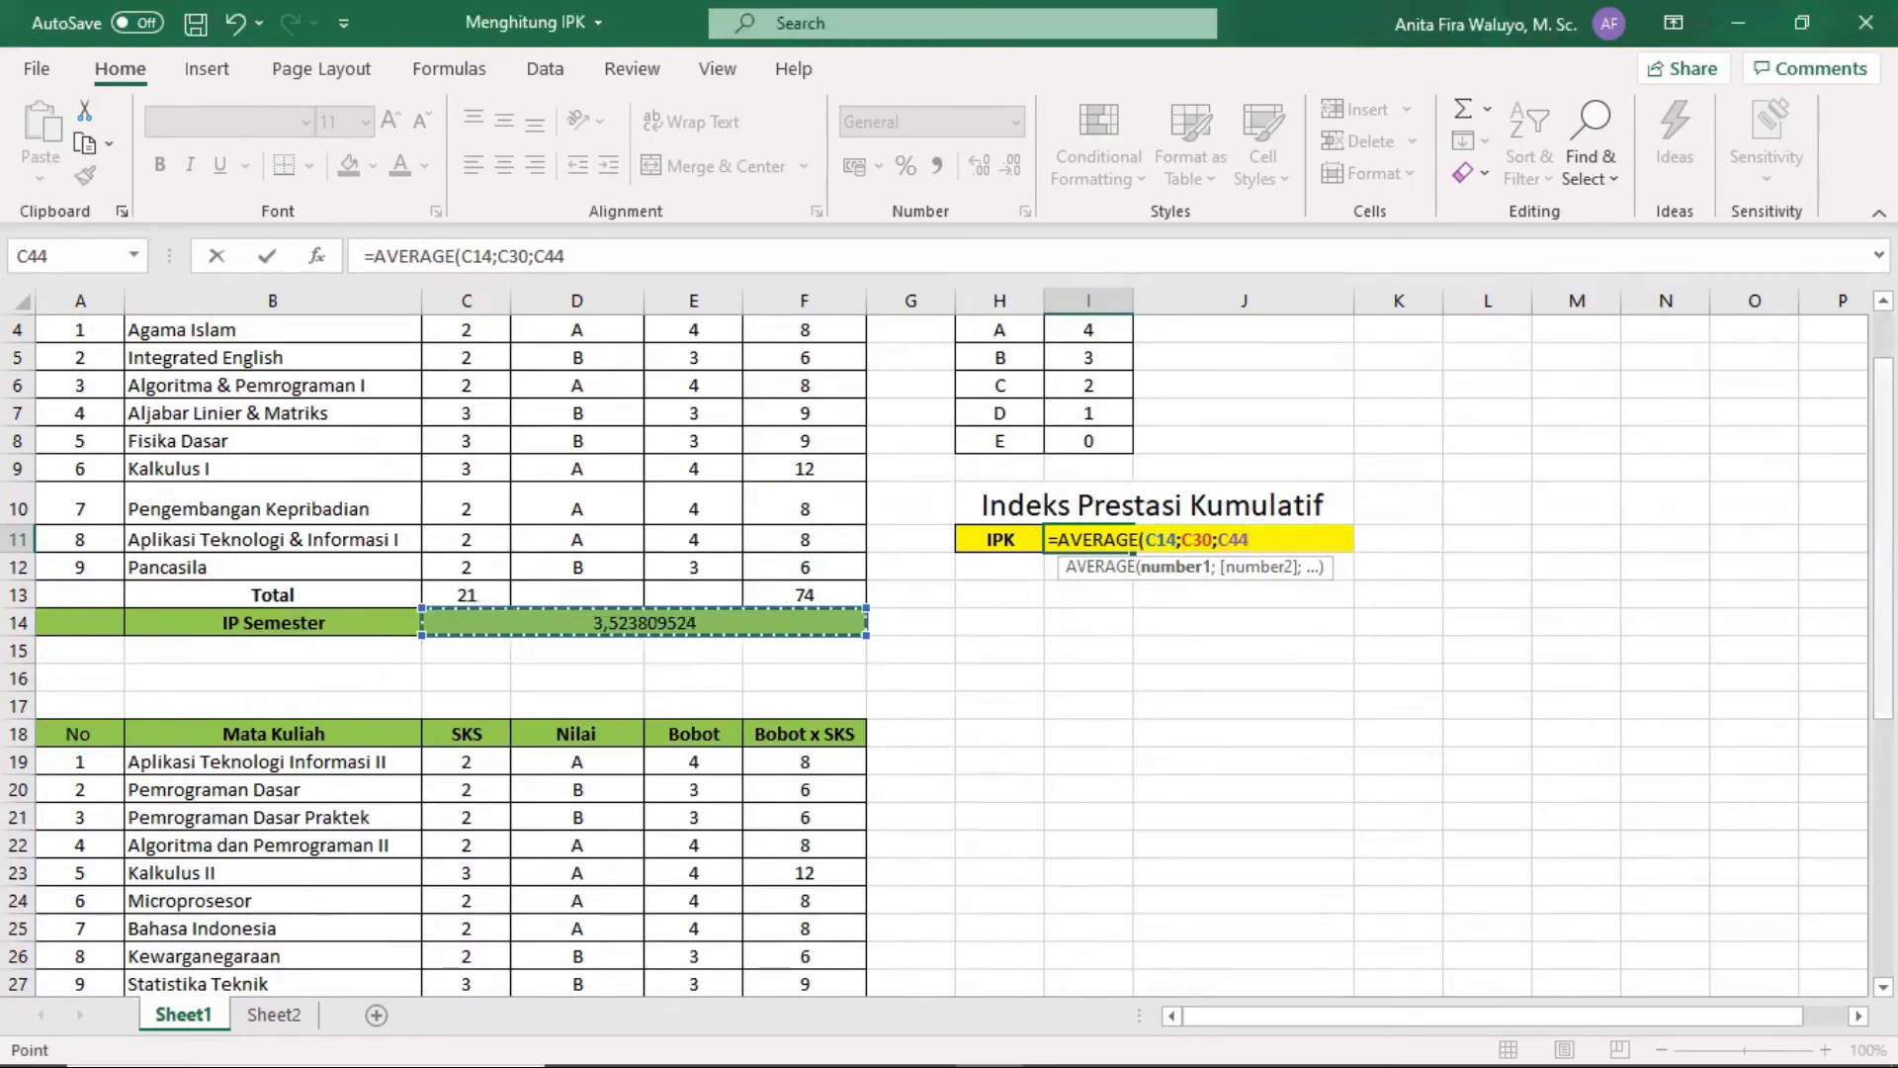
pyautogui.moveTo(1884, 642); pyautogui.dragTo(1883, 596)
pyautogui.moveTo(1589, 672); pyautogui.dragTo(1589, 671)
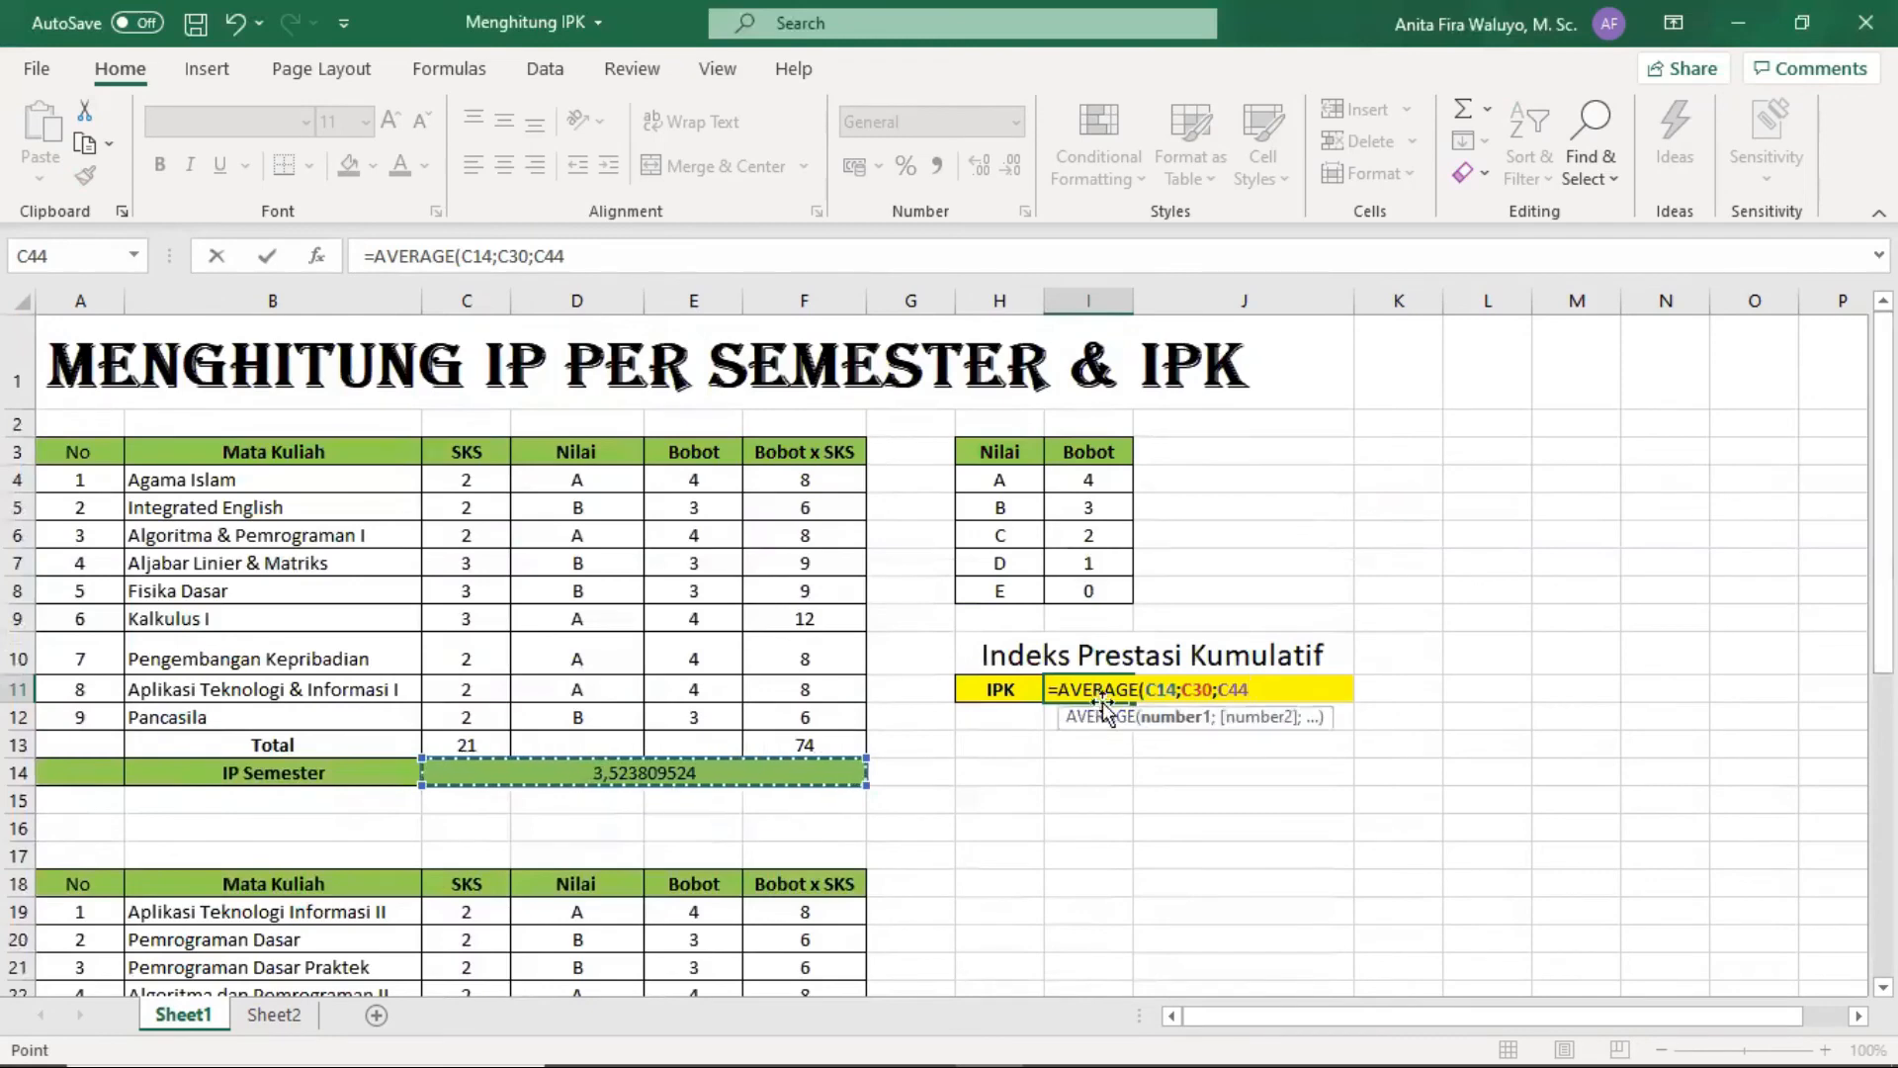
pyautogui.press('Return')
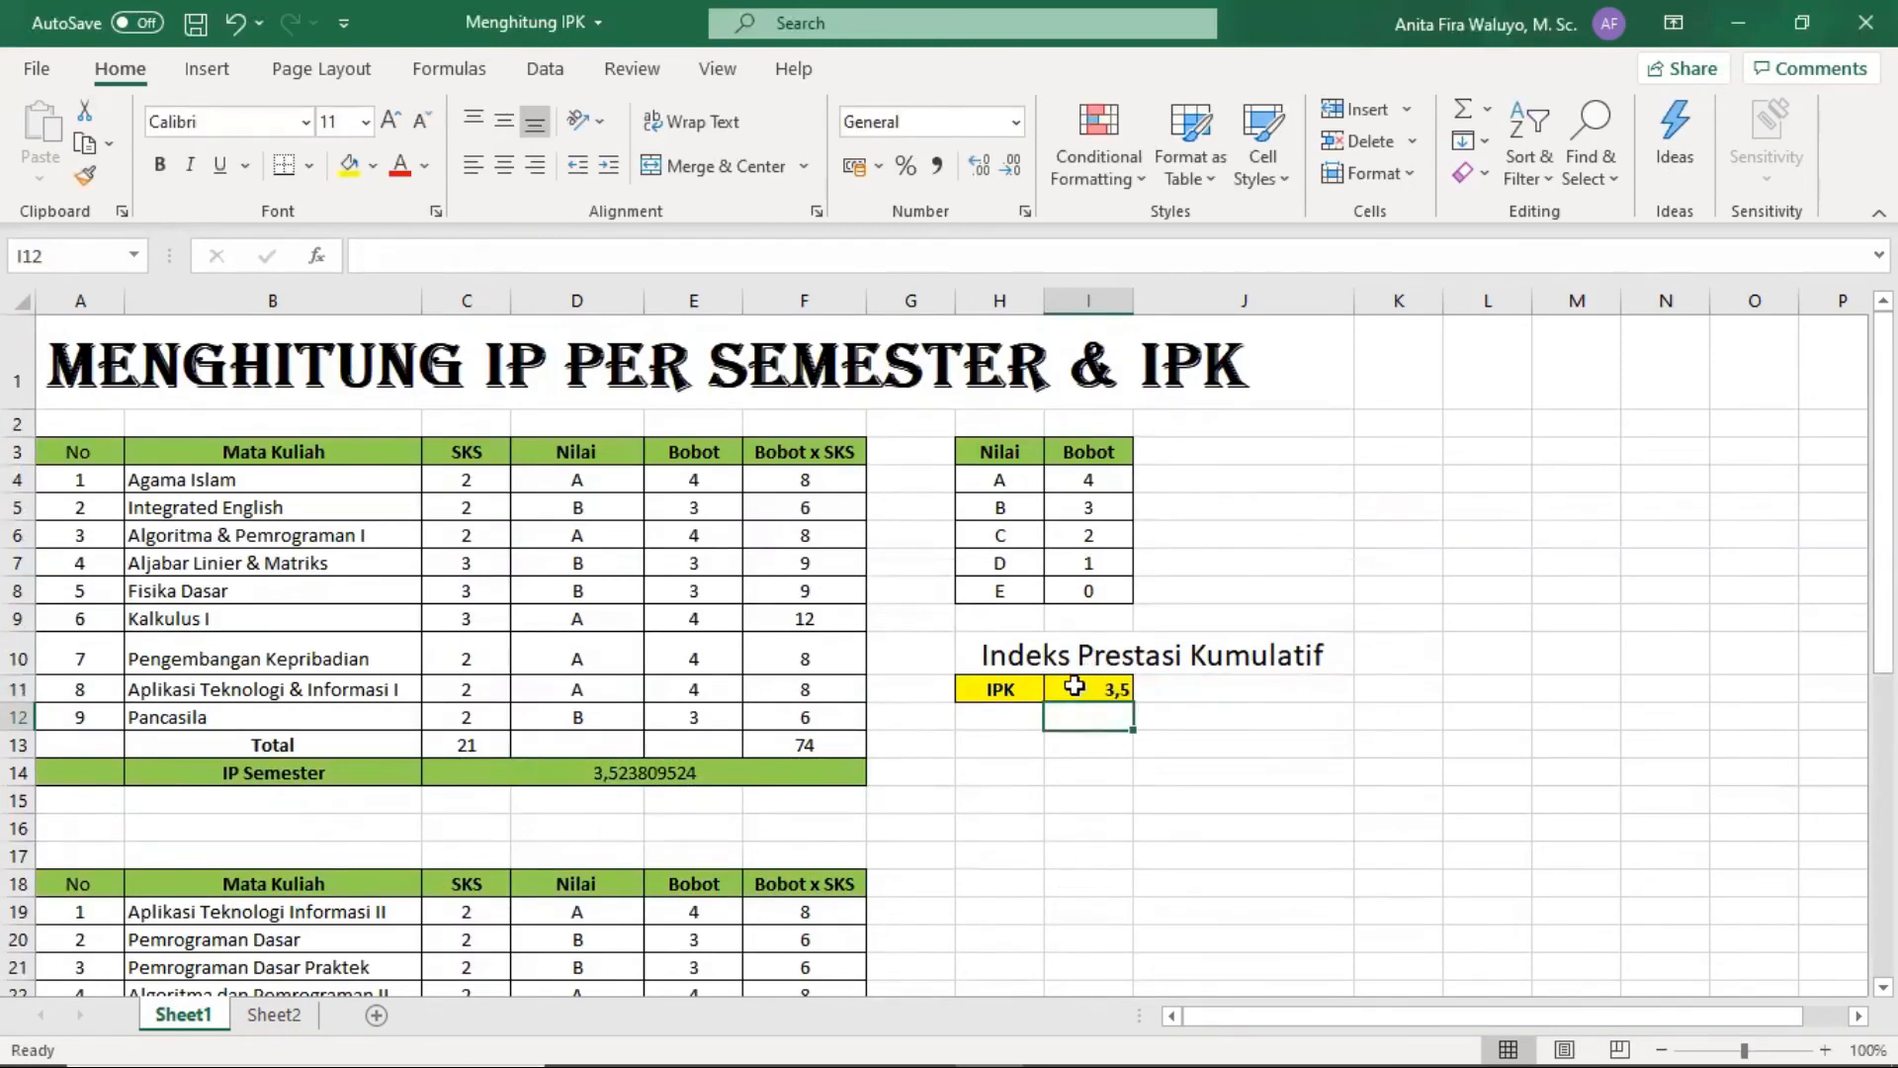
# Center the IPK value horizontally in I11 and check the cell's formula.
pyautogui.click(1076, 689)
pyautogui.click(504, 168)
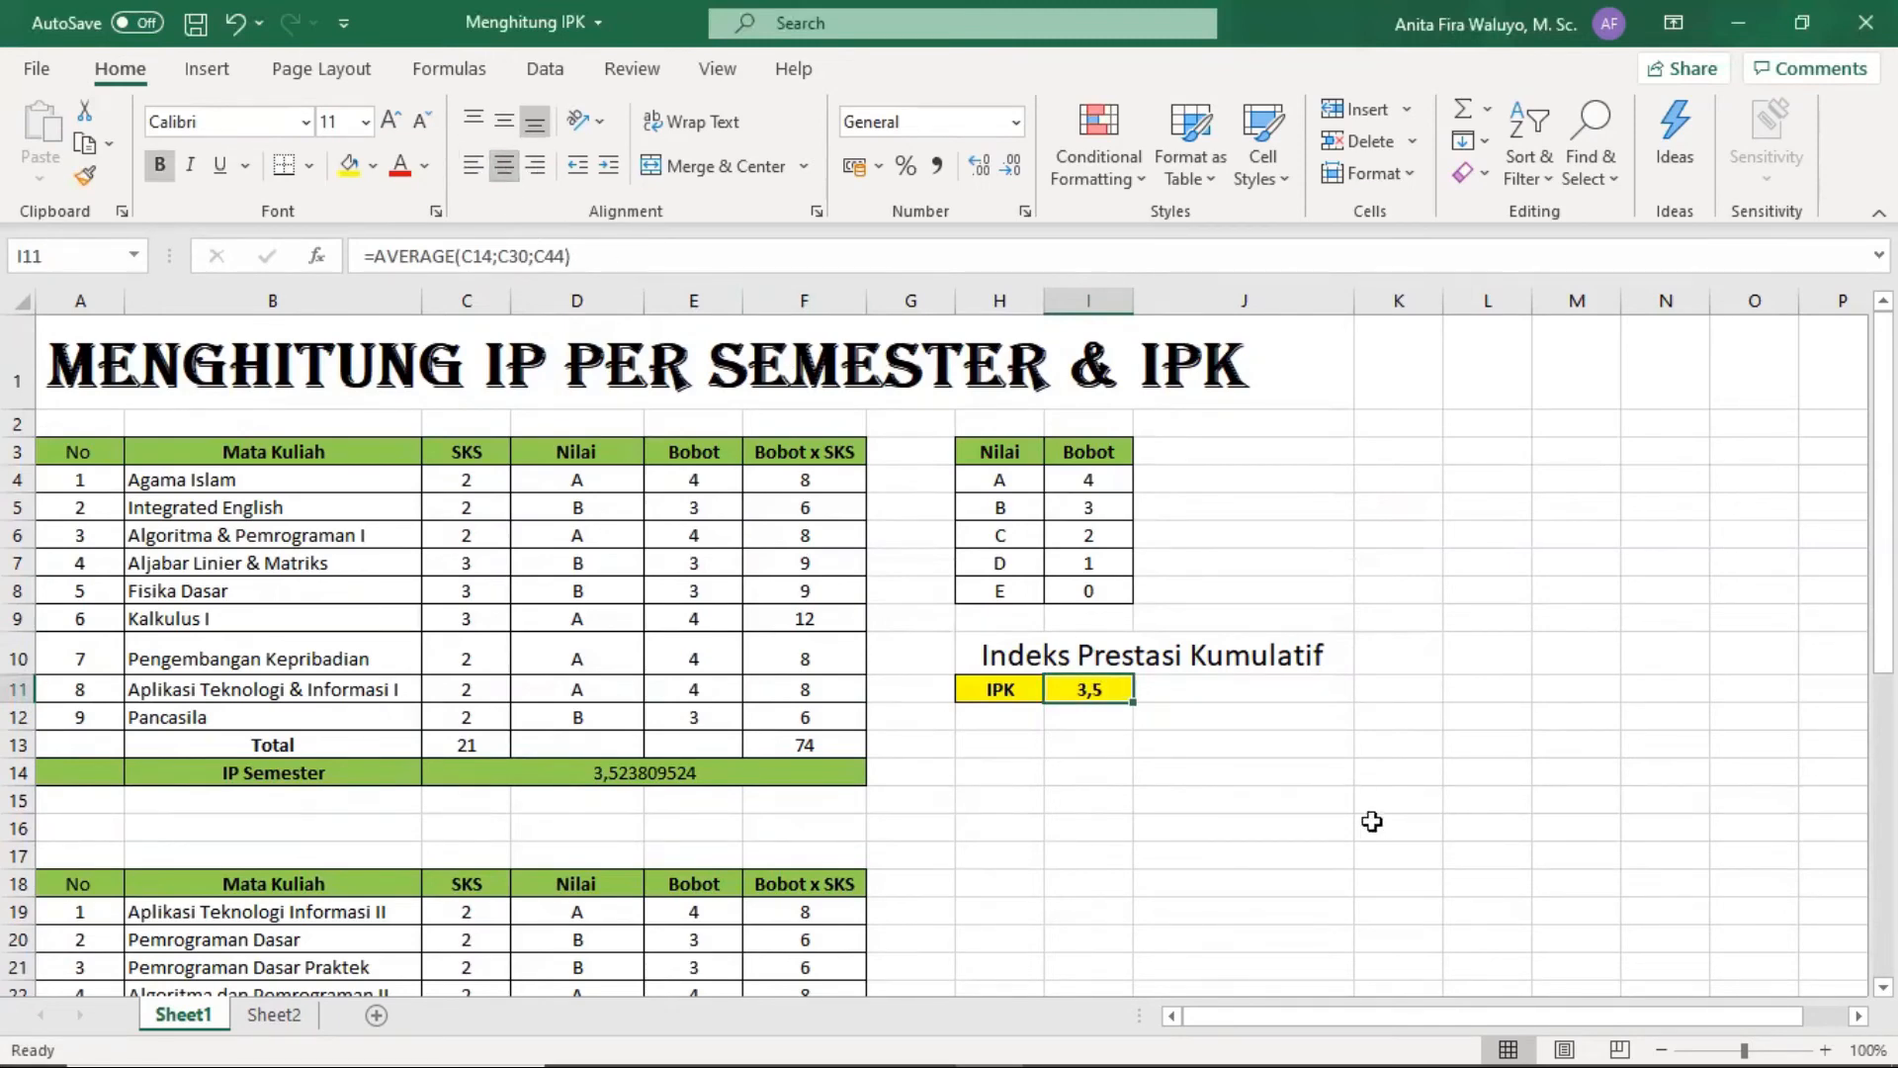
pyautogui.click(1229, 757)
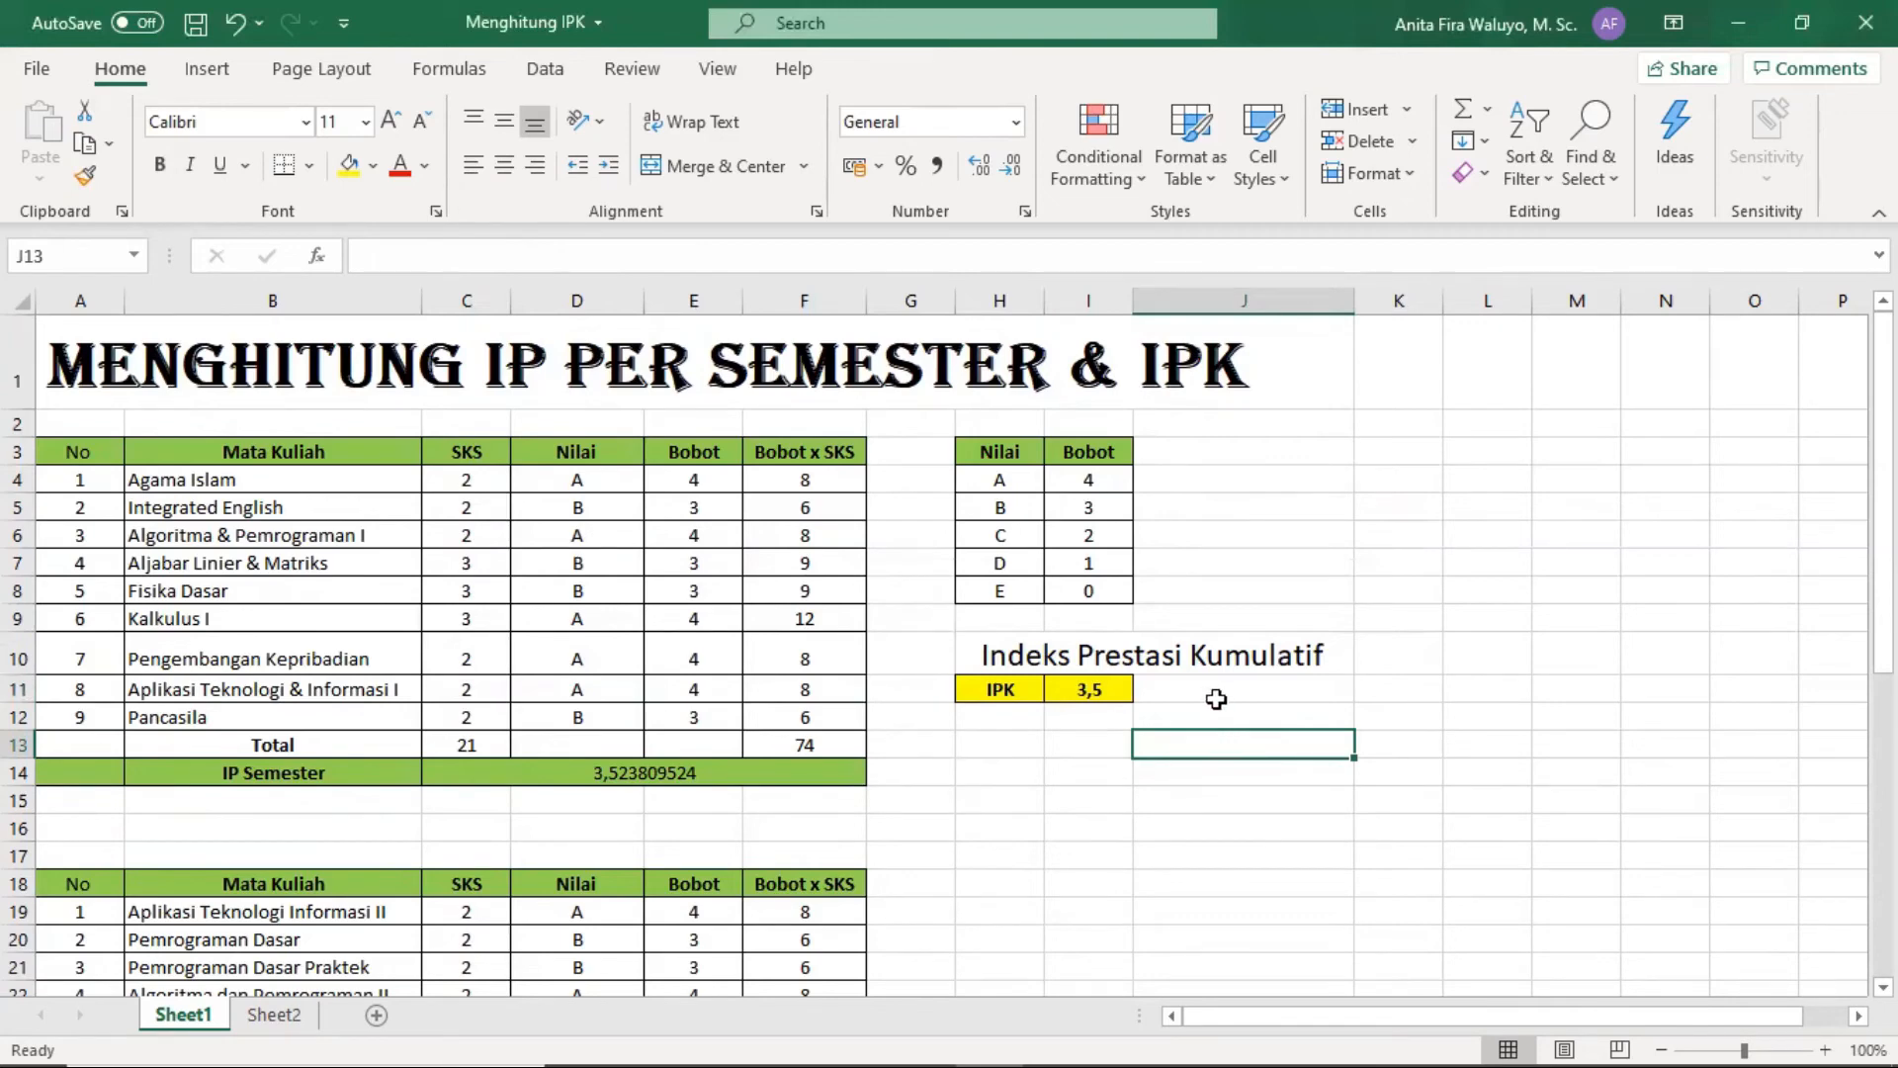
pyautogui.click(1099, 698)
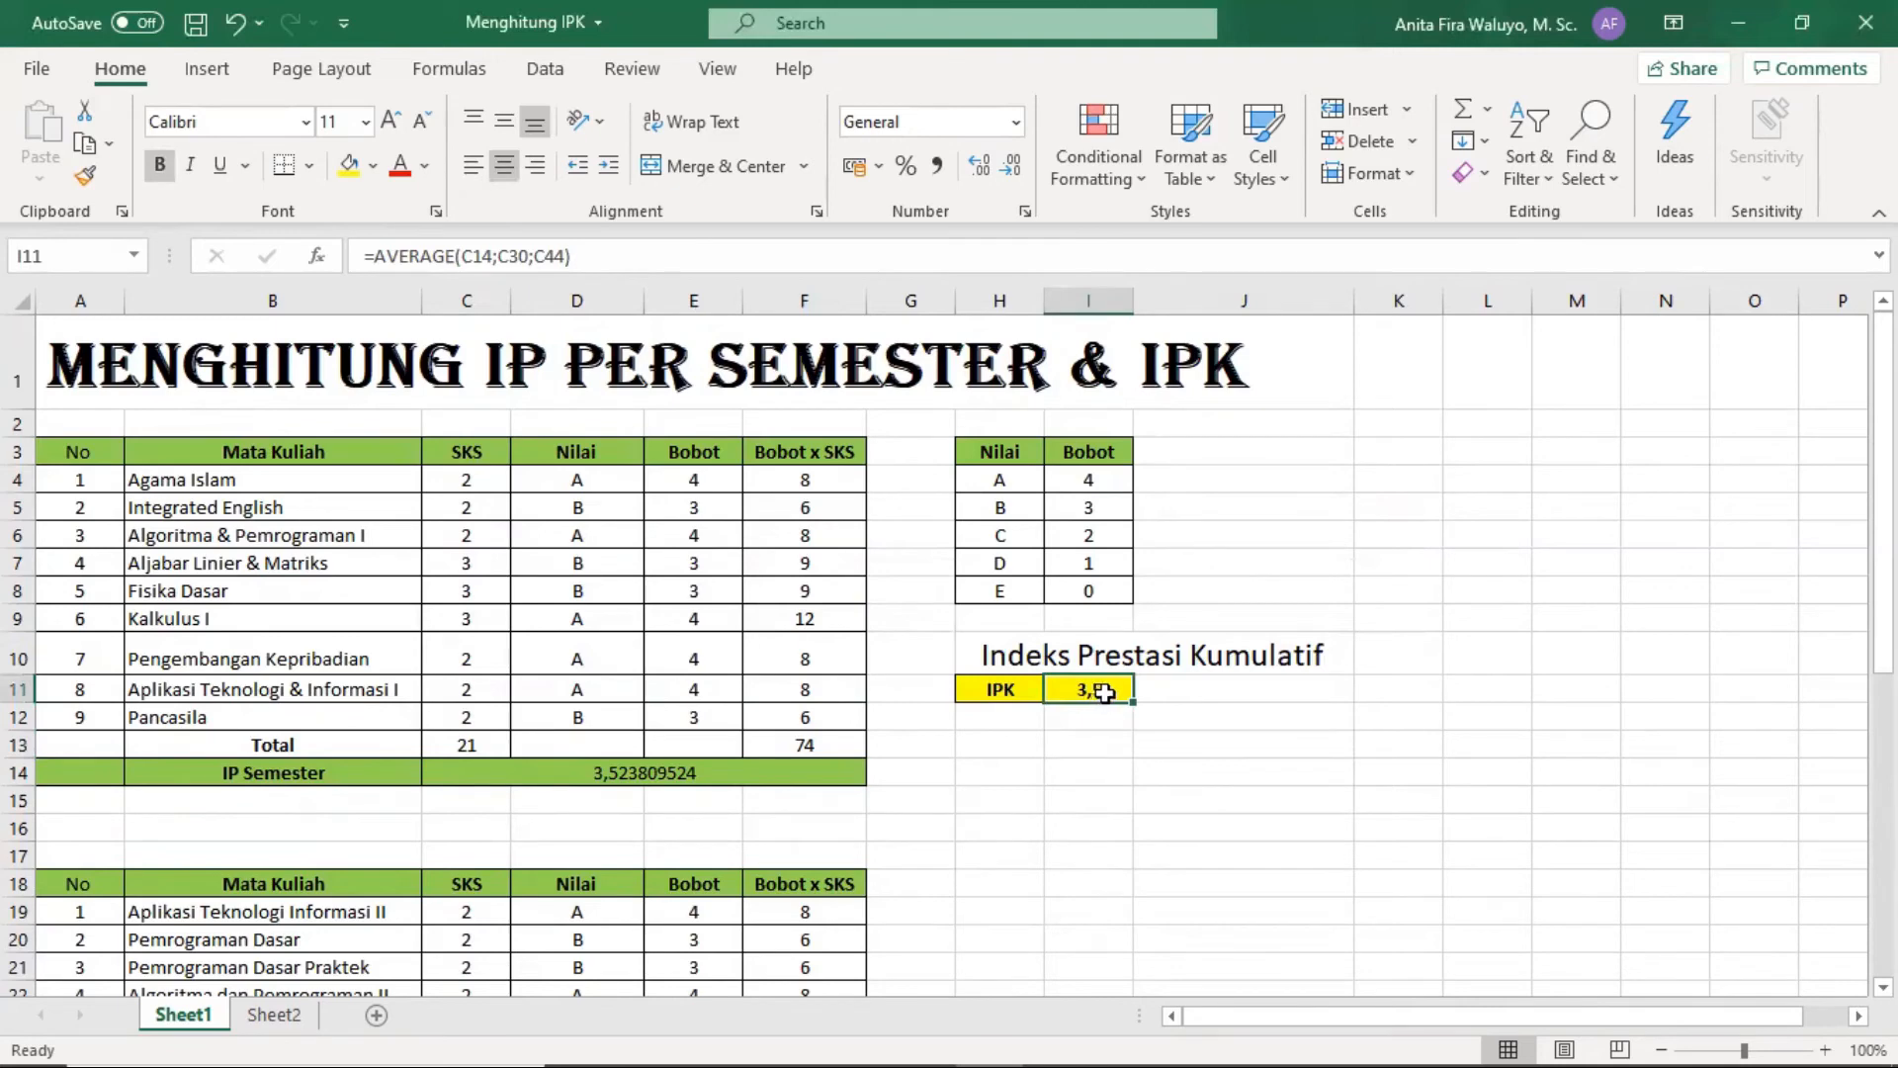
# Unmerge the first semester's IP Semester result cell across C14:F14 and apply All Borders to the separated cells.
pyautogui.click(1105, 747)
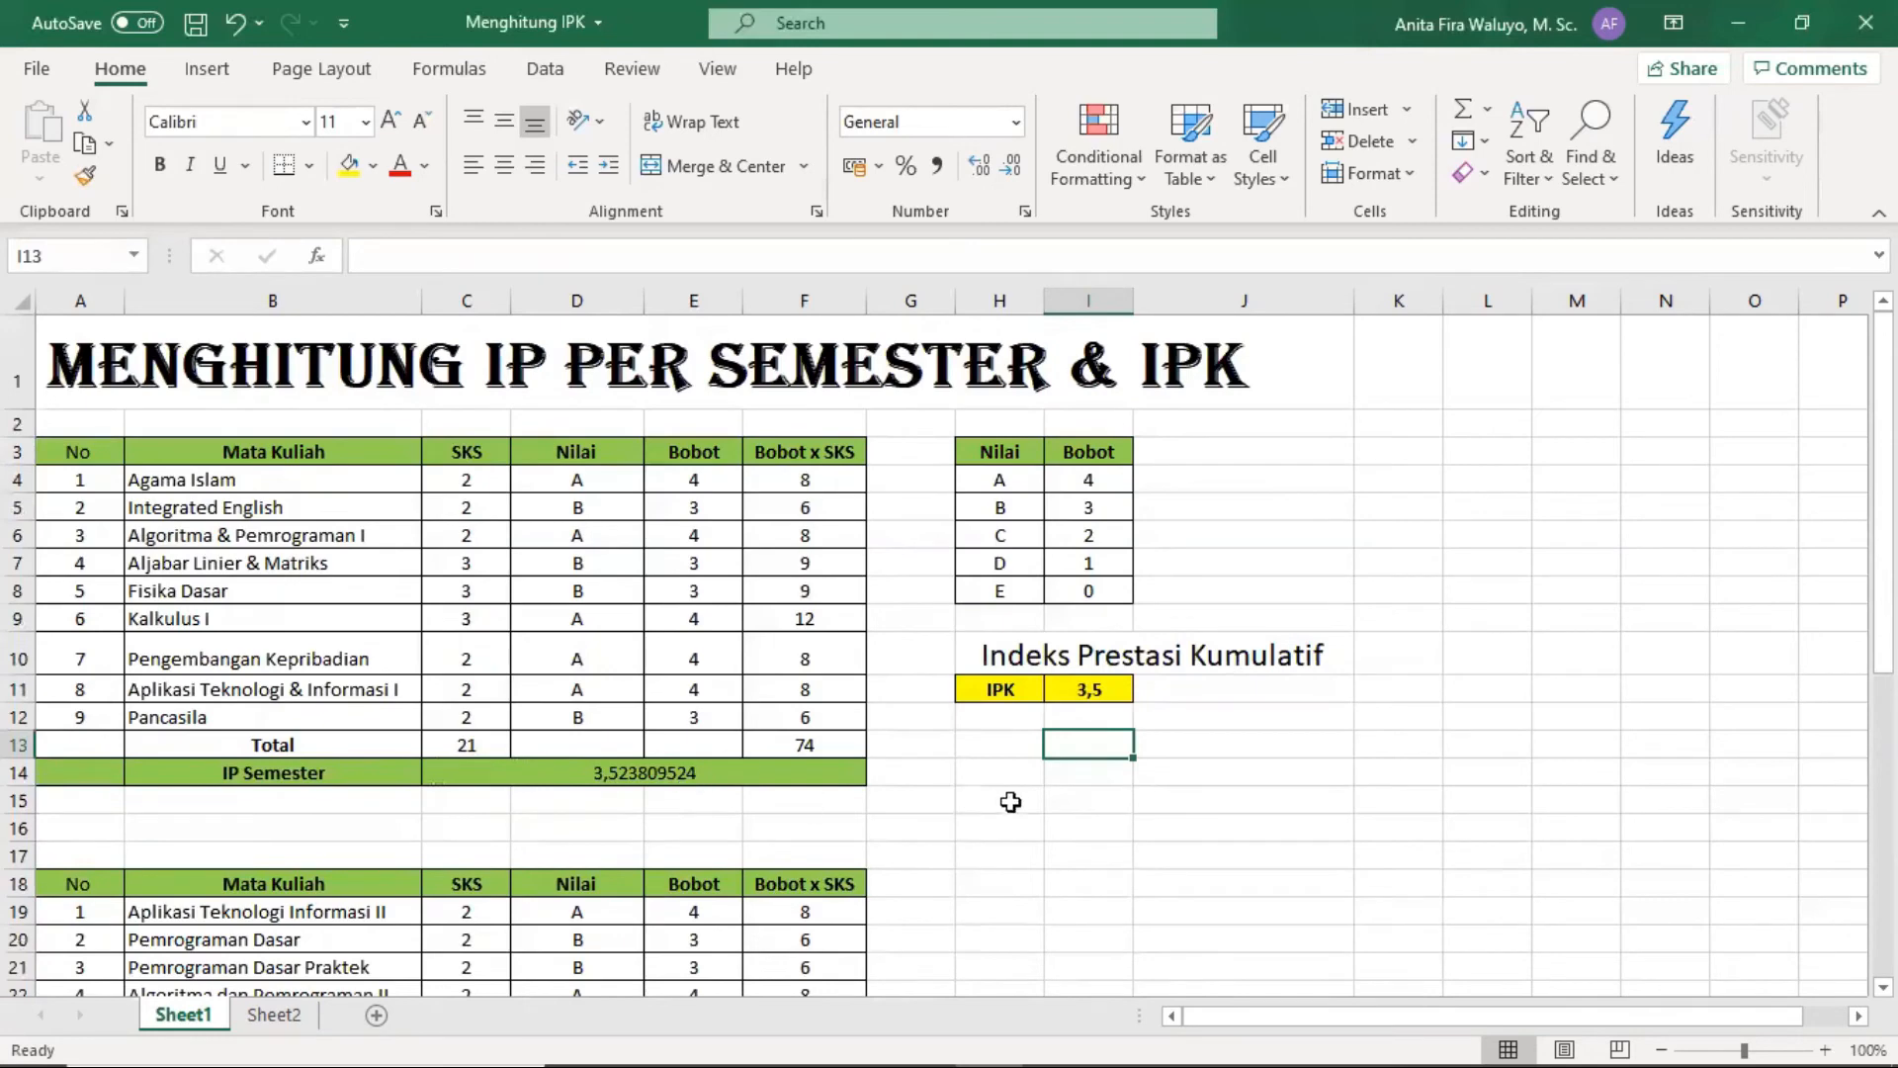
pyautogui.click(1088, 689)
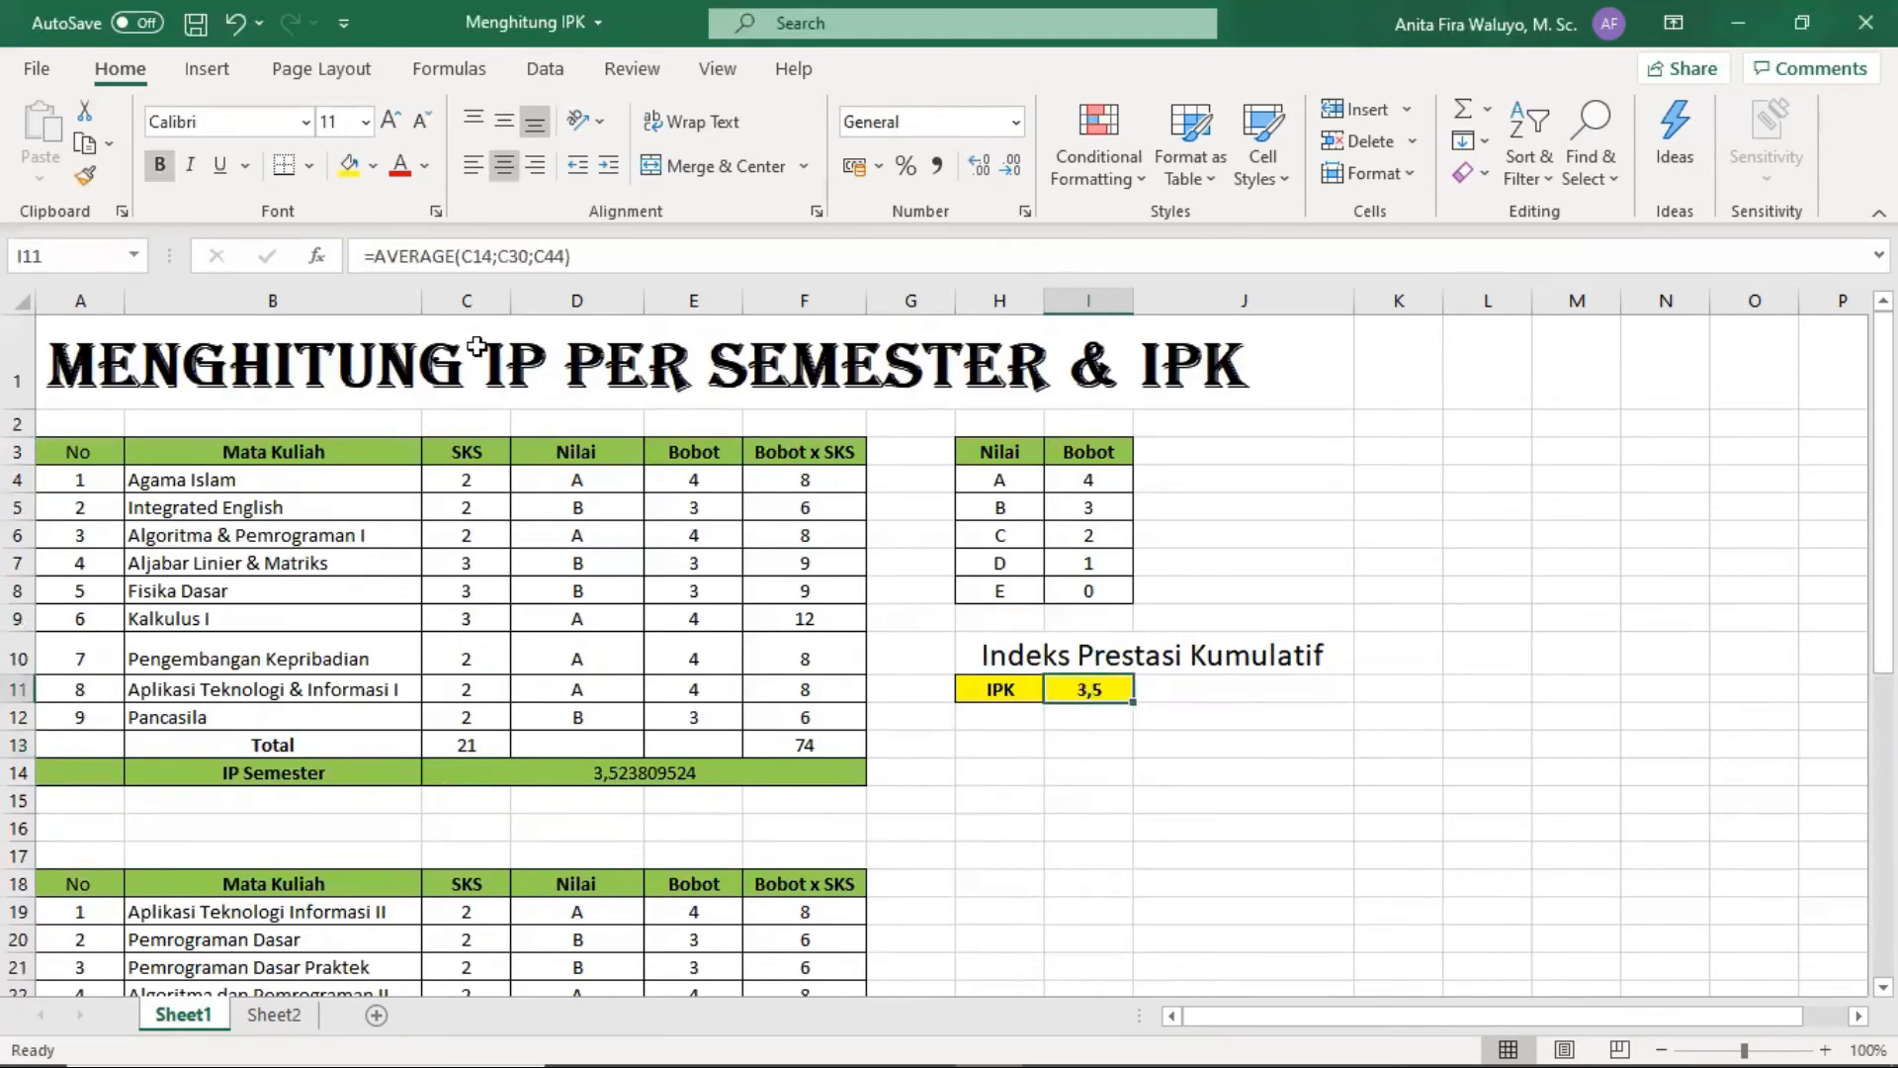
pyautogui.click(695, 772)
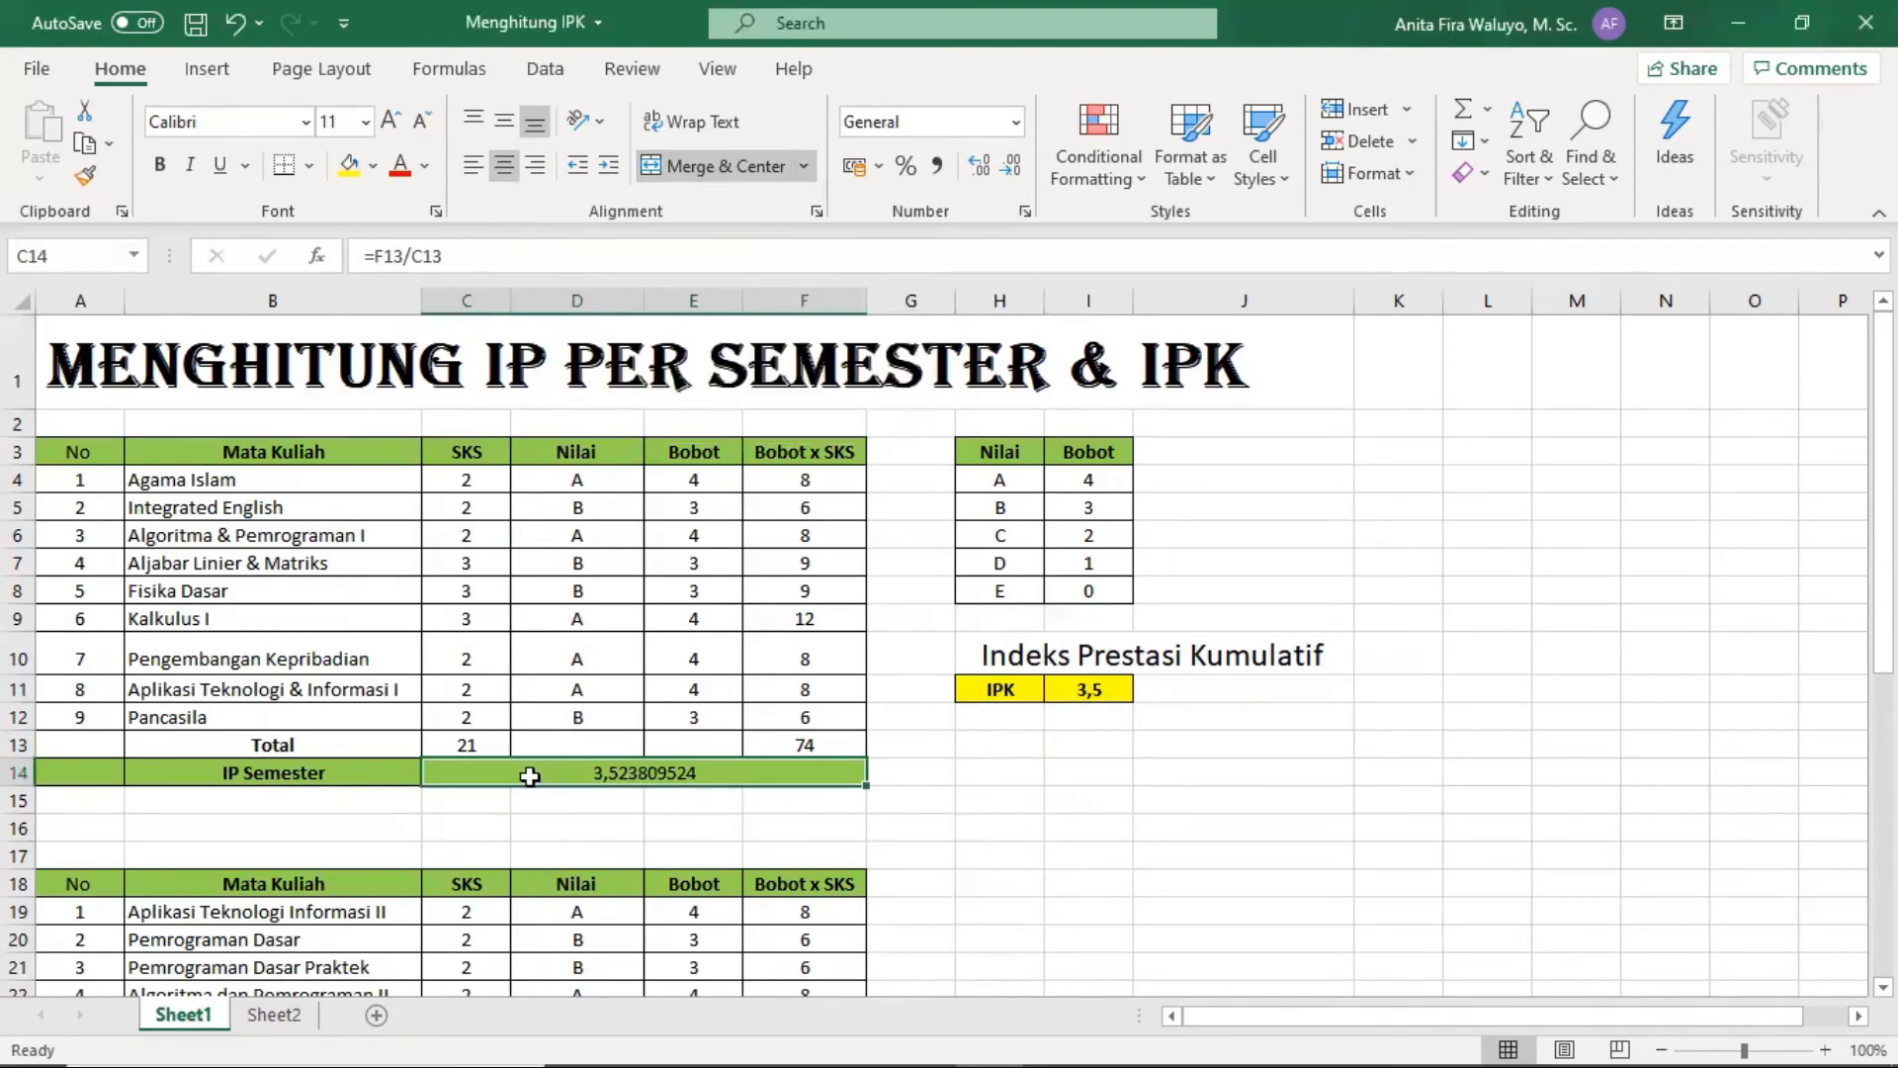
pyautogui.click(733, 170)
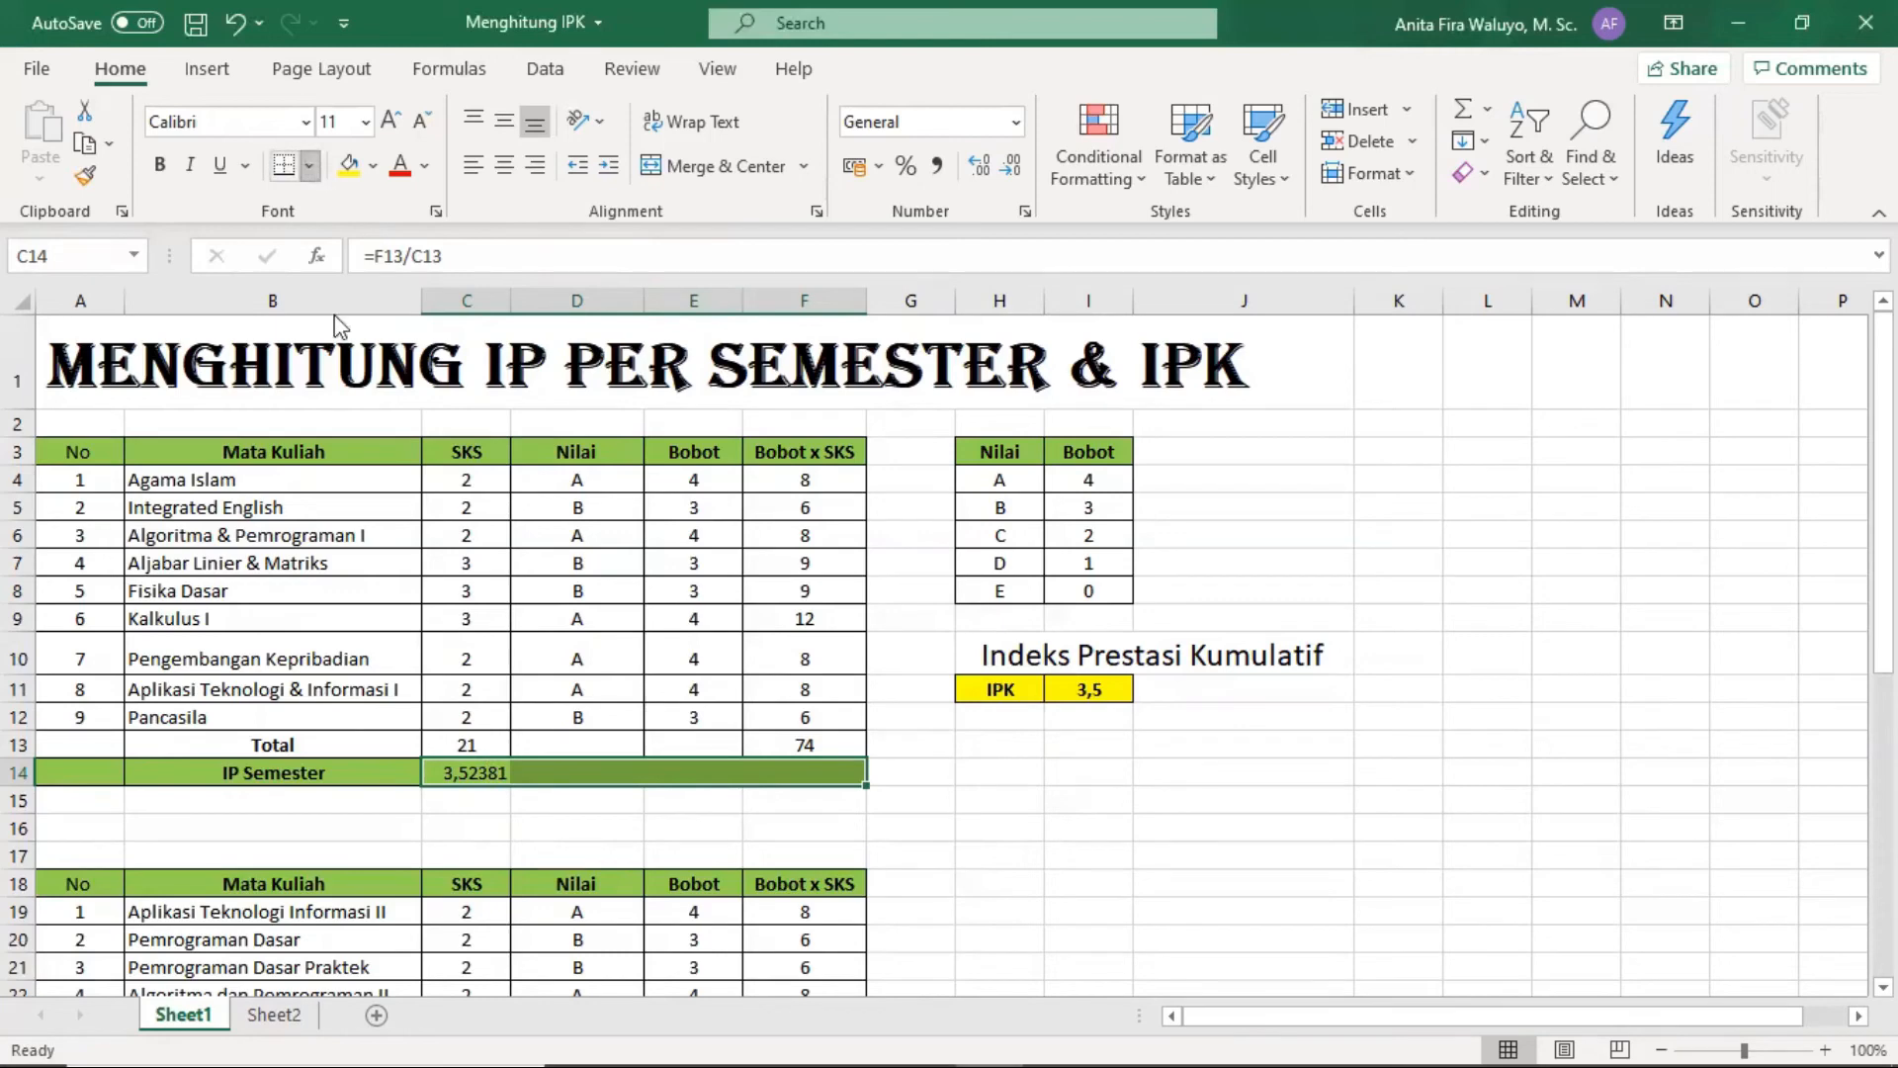
pyautogui.click(310, 164)
pyautogui.click(361, 442)
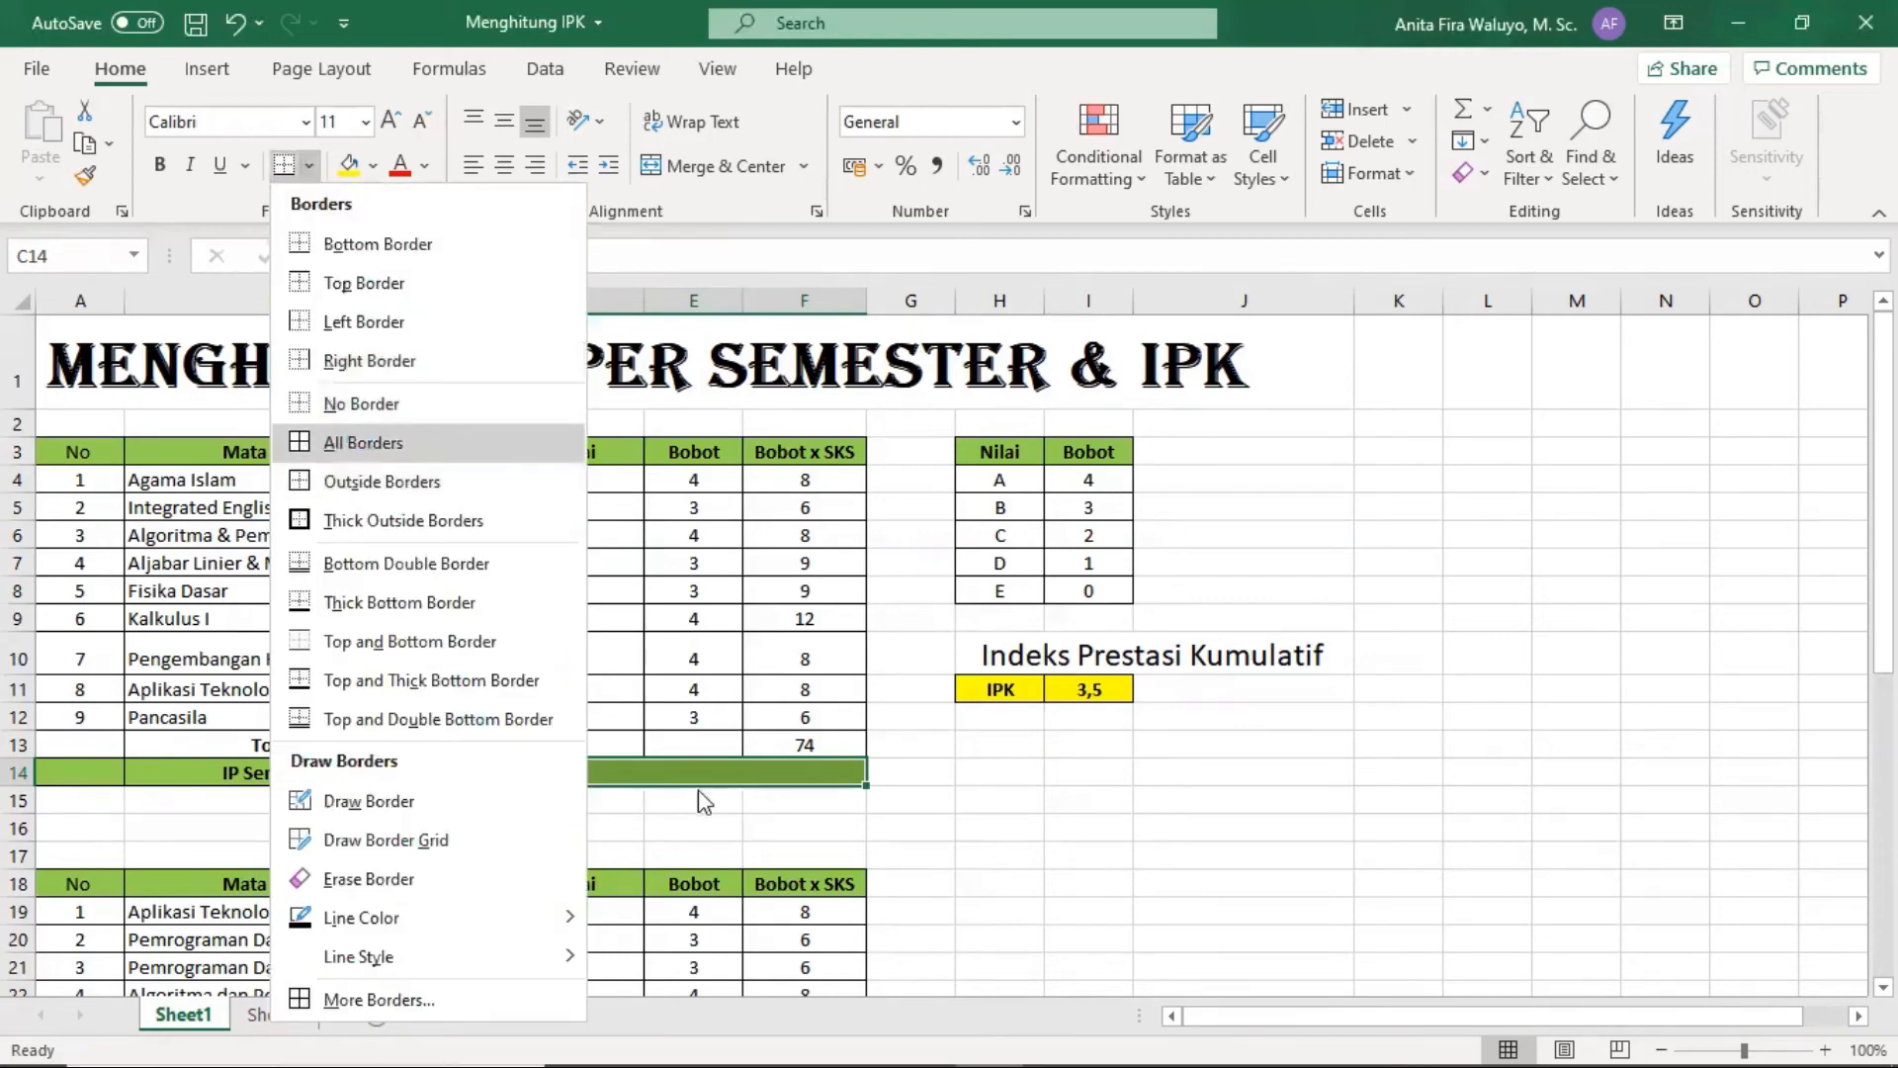
pyautogui.click(613, 800)
pyautogui.moveTo(457, 772); pyautogui.dragTo(811, 772)
pyautogui.click(501, 820)
pyautogui.click(575, 798)
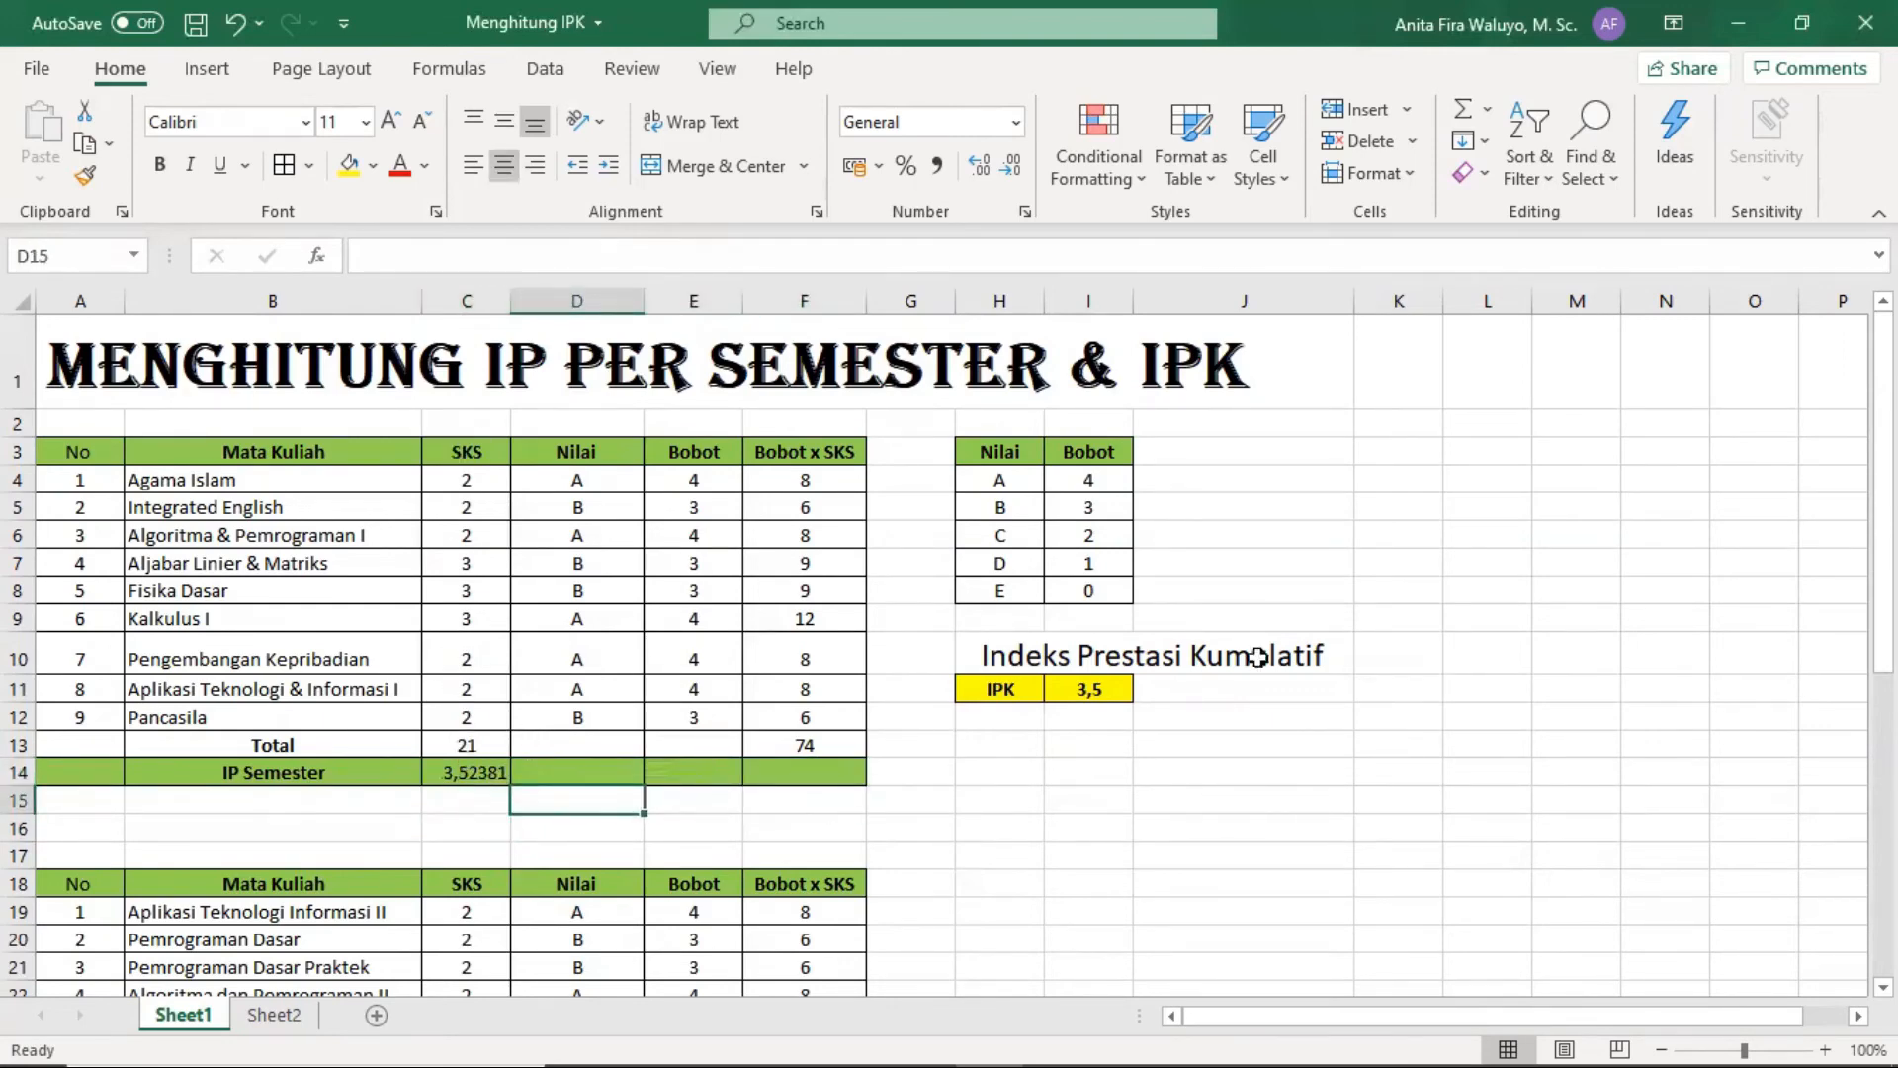
# Check the IPK formula in I11, and merge and center C14:F14 into one IP Semester cell again.
pyautogui.click(1104, 682)
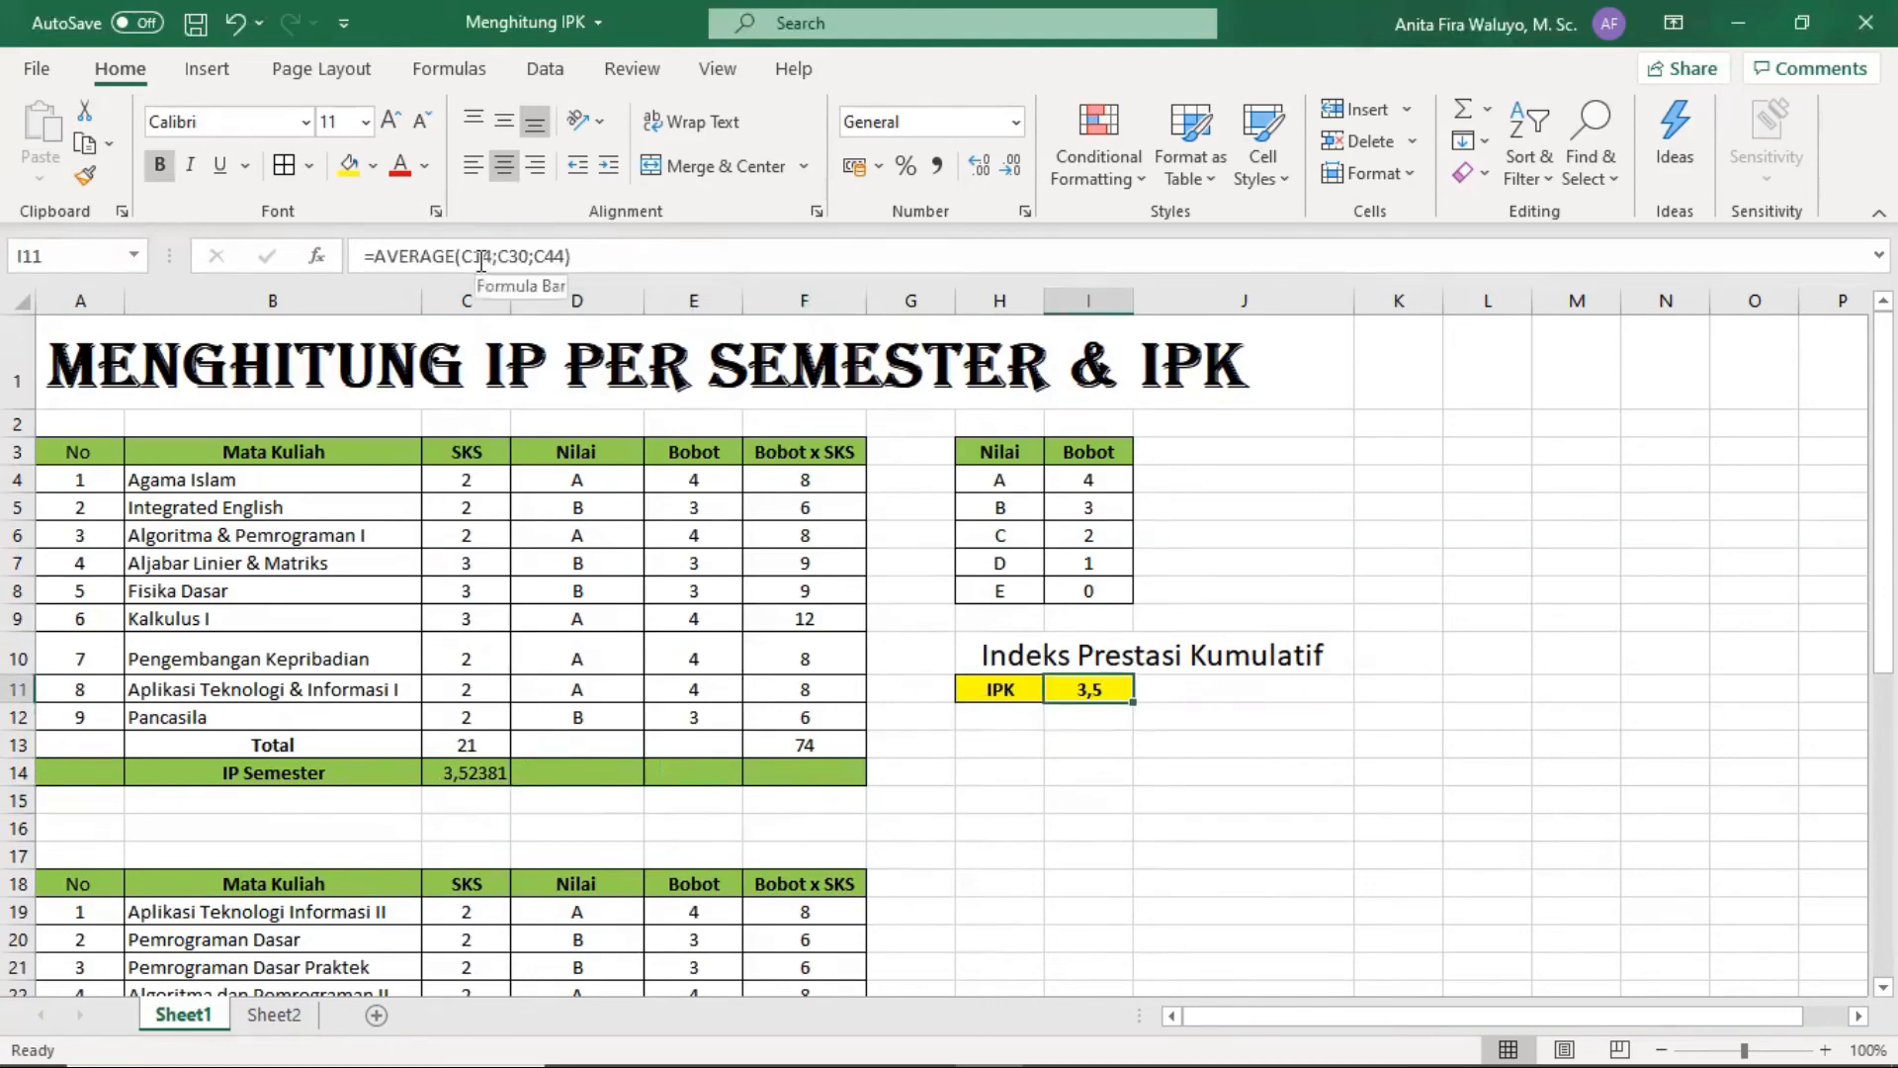
pyautogui.moveTo(494, 761); pyautogui.dragTo(807, 774)
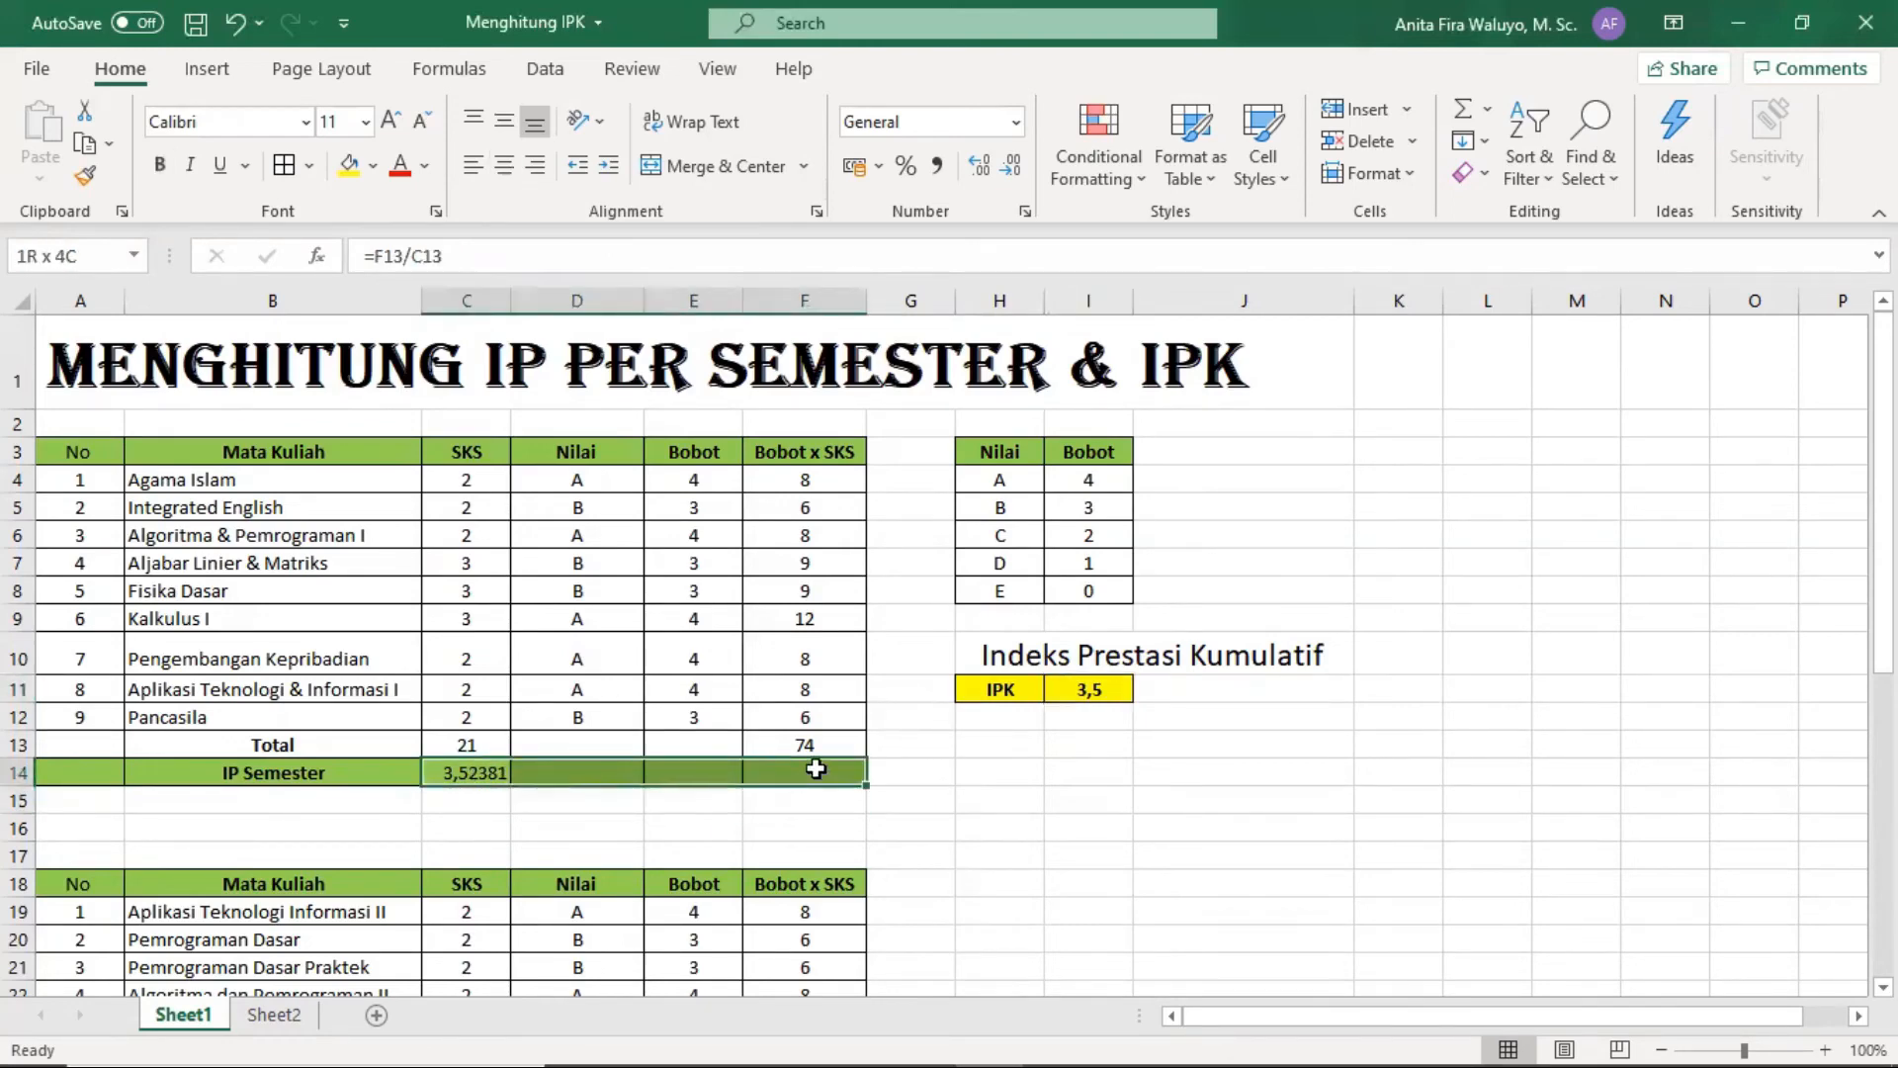
pyautogui.click(712, 170)
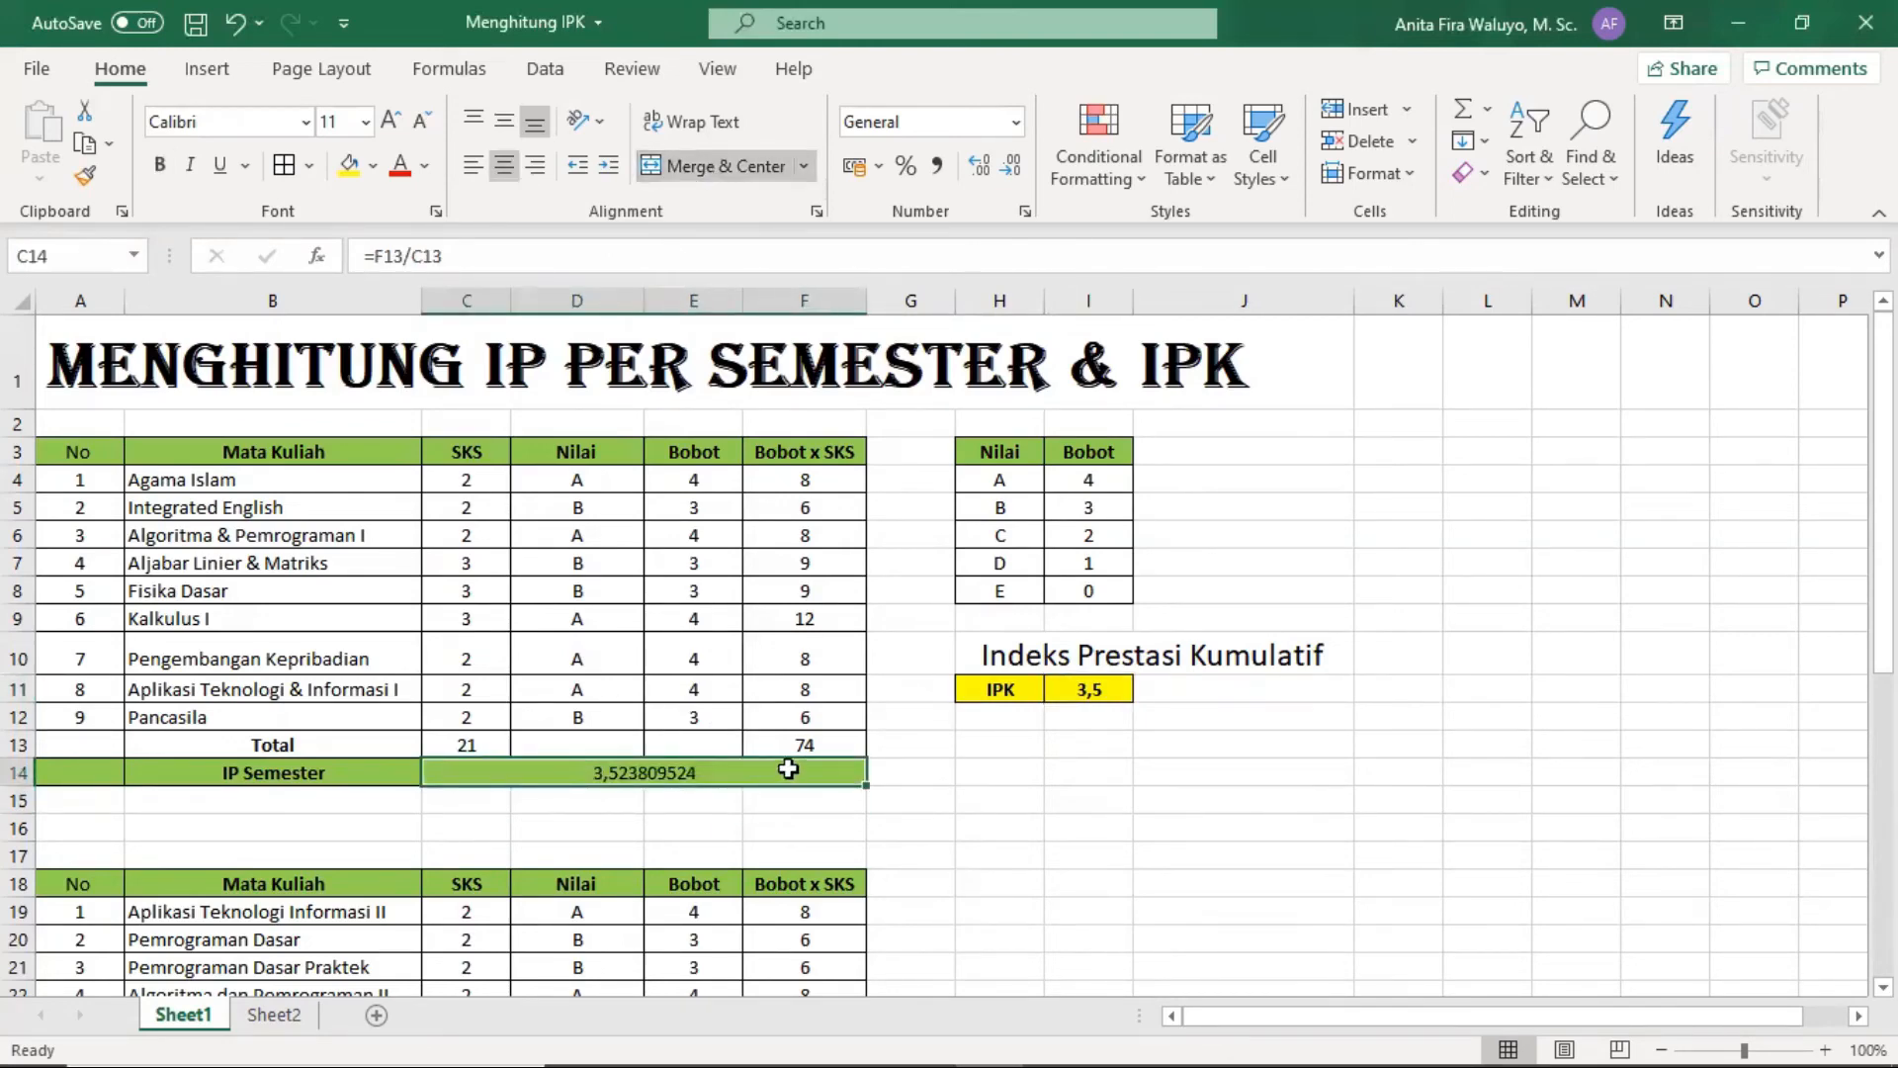
pyautogui.click(638, 832)
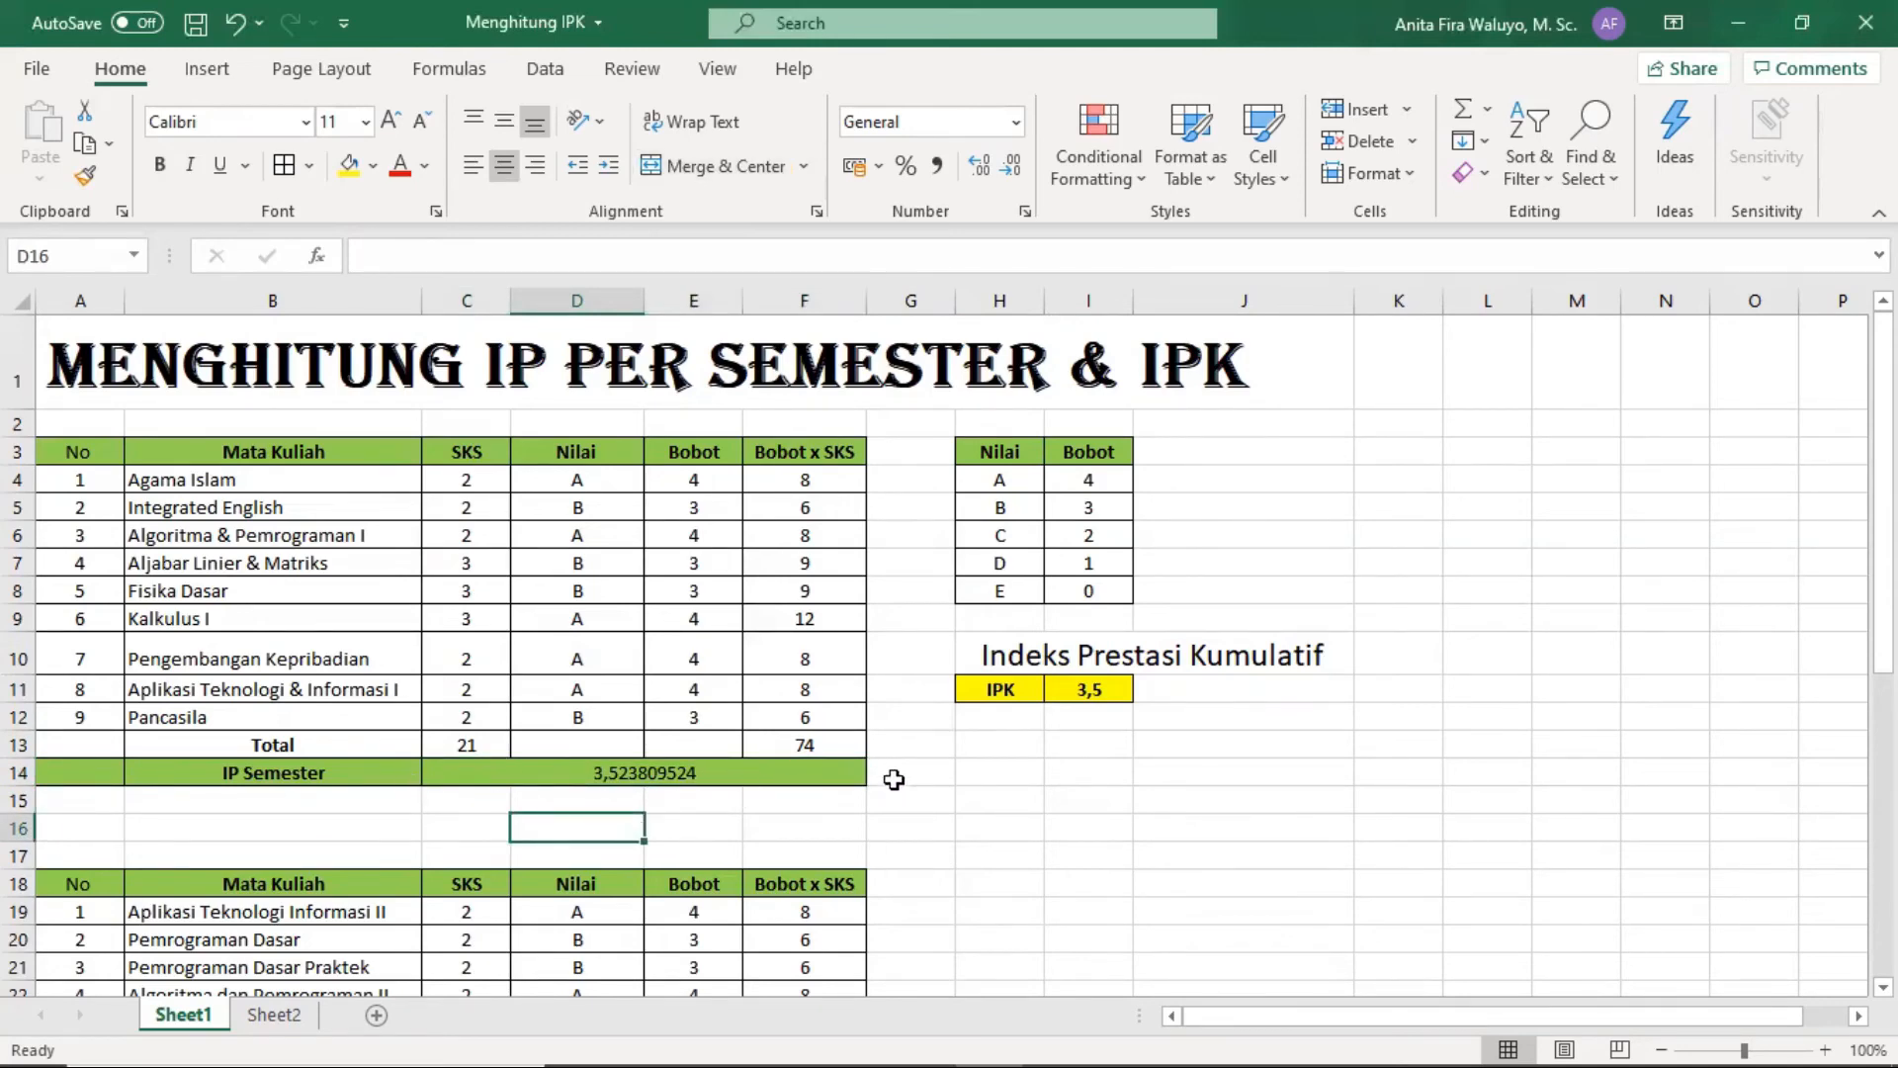
# Unmerge the second semester's IP Semester result in C30:F30 and merge and center the same range again.
pyautogui.scroll(-2, 883, 796)
pyautogui.scroll(-3, 883, 799)
pyautogui.click(475, 712)
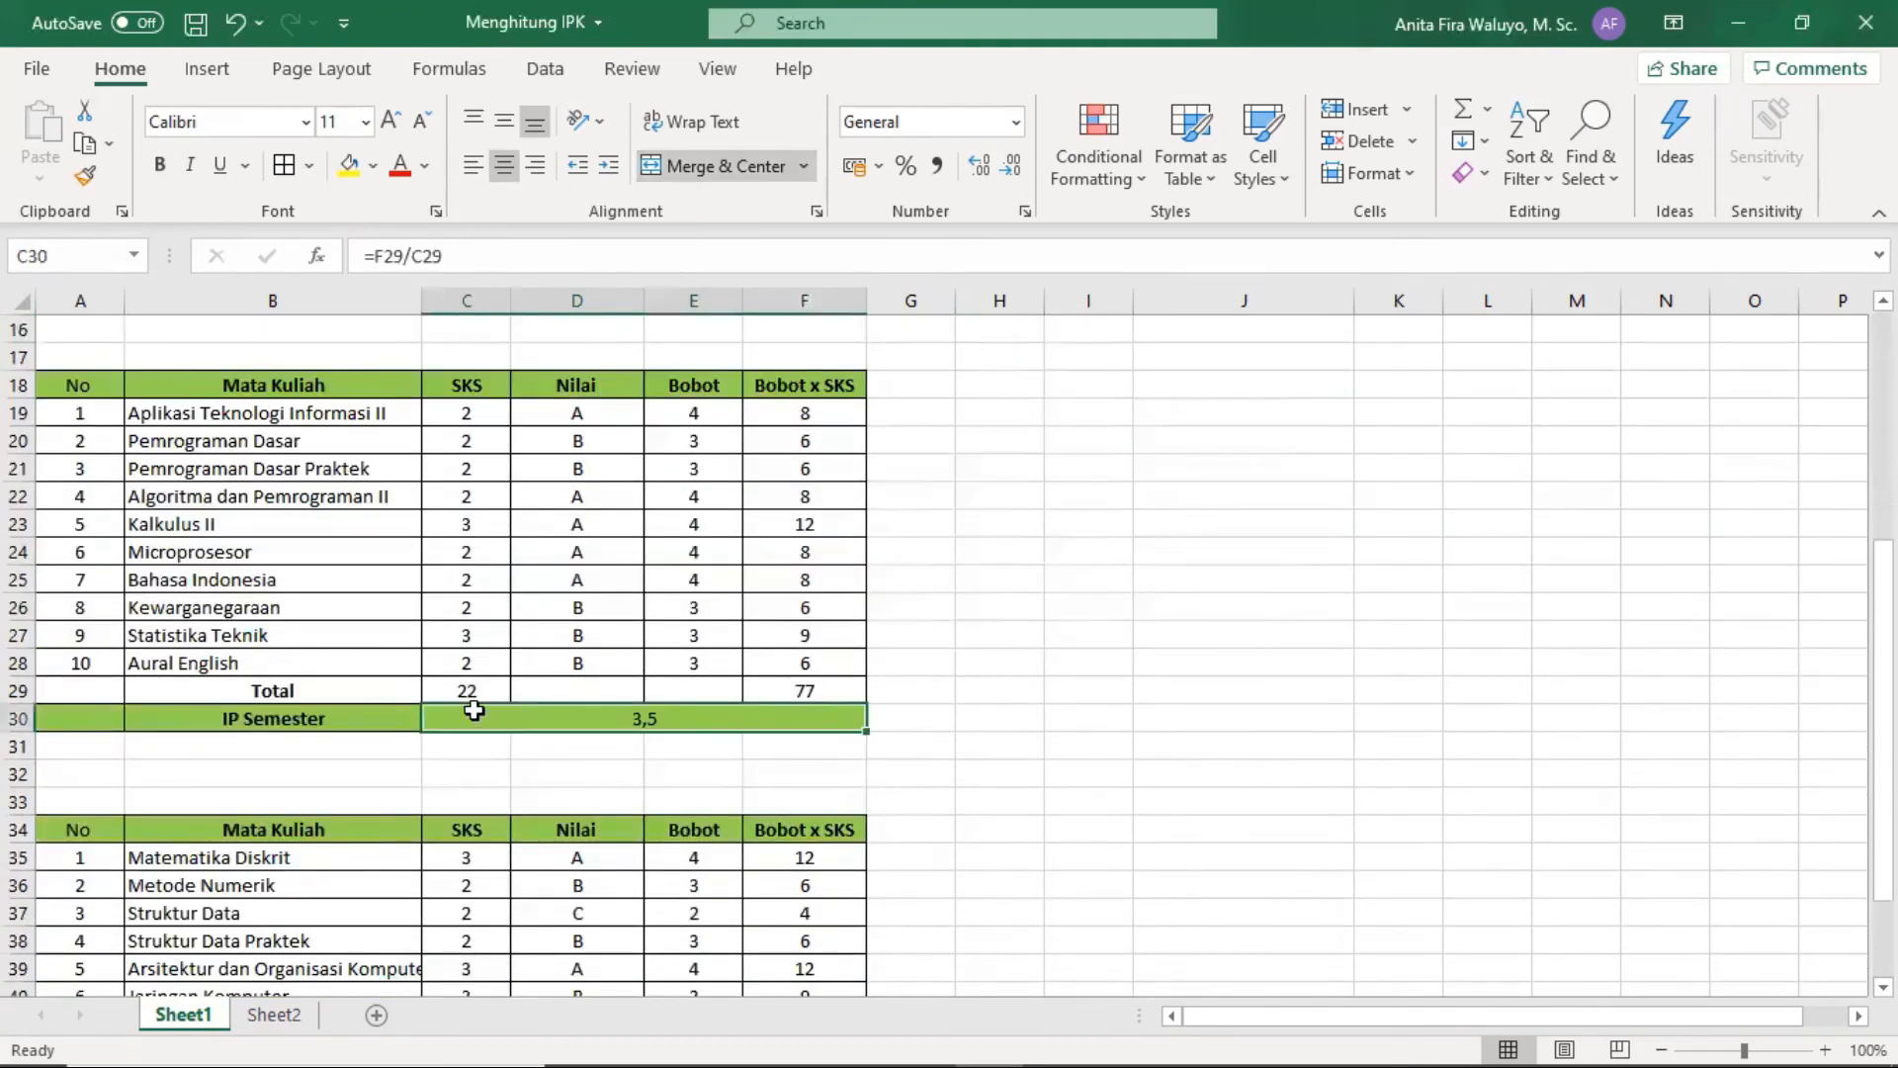
pyautogui.click(727, 168)
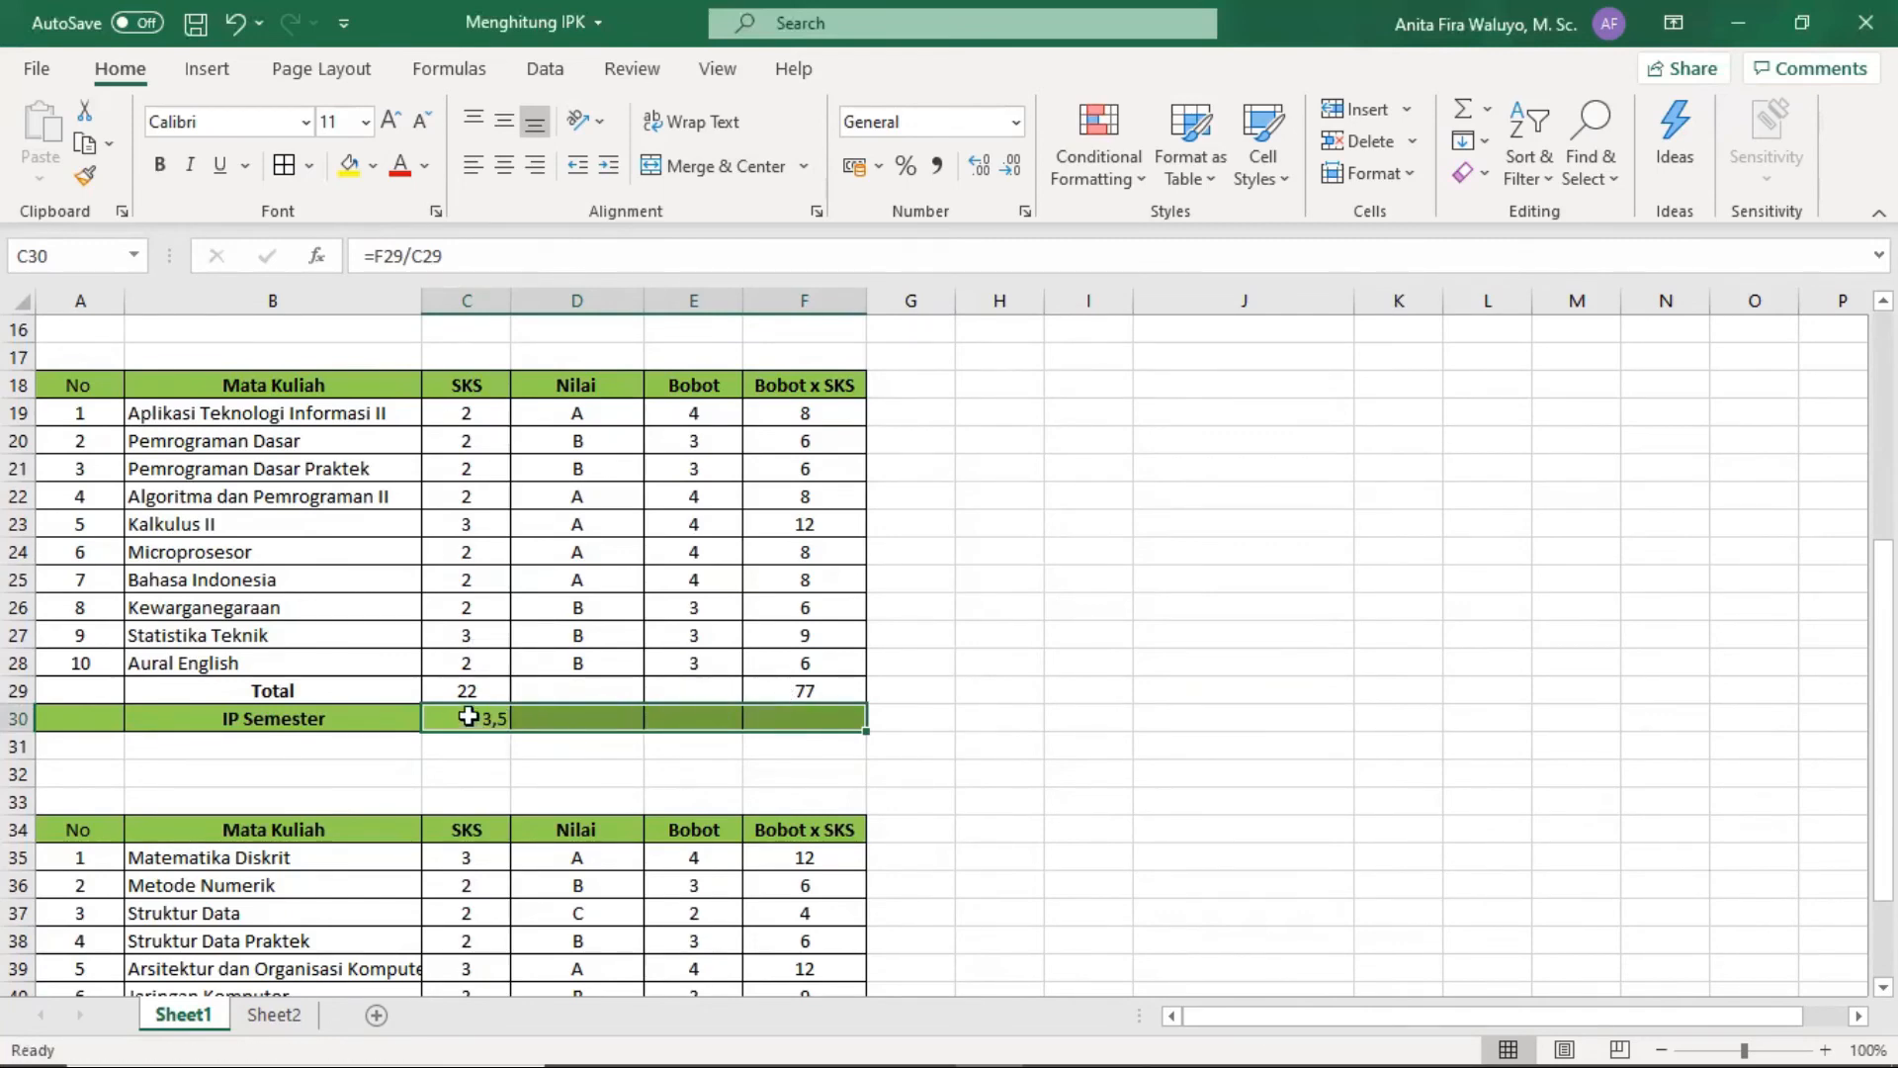
pyautogui.moveTo(467, 717); pyautogui.dragTo(797, 718)
pyautogui.click(680, 165)
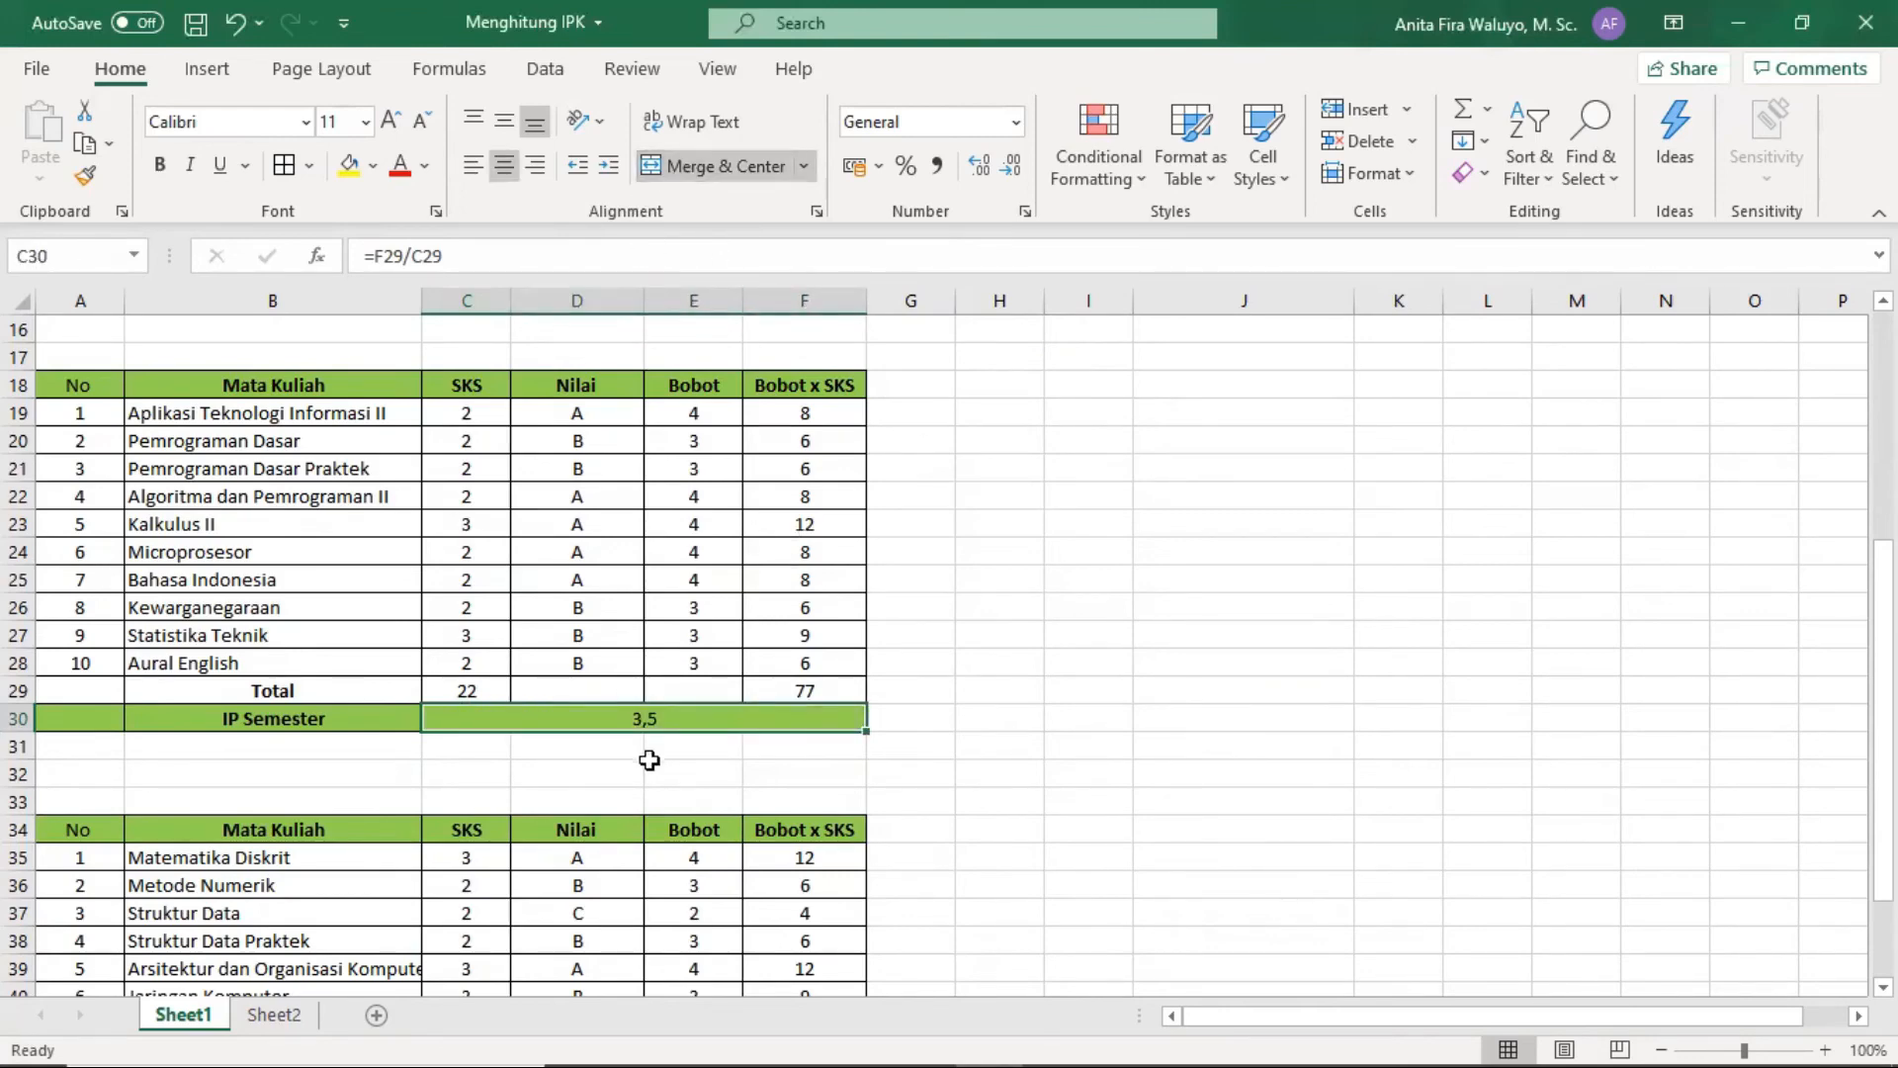
pyautogui.click(1144, 637)
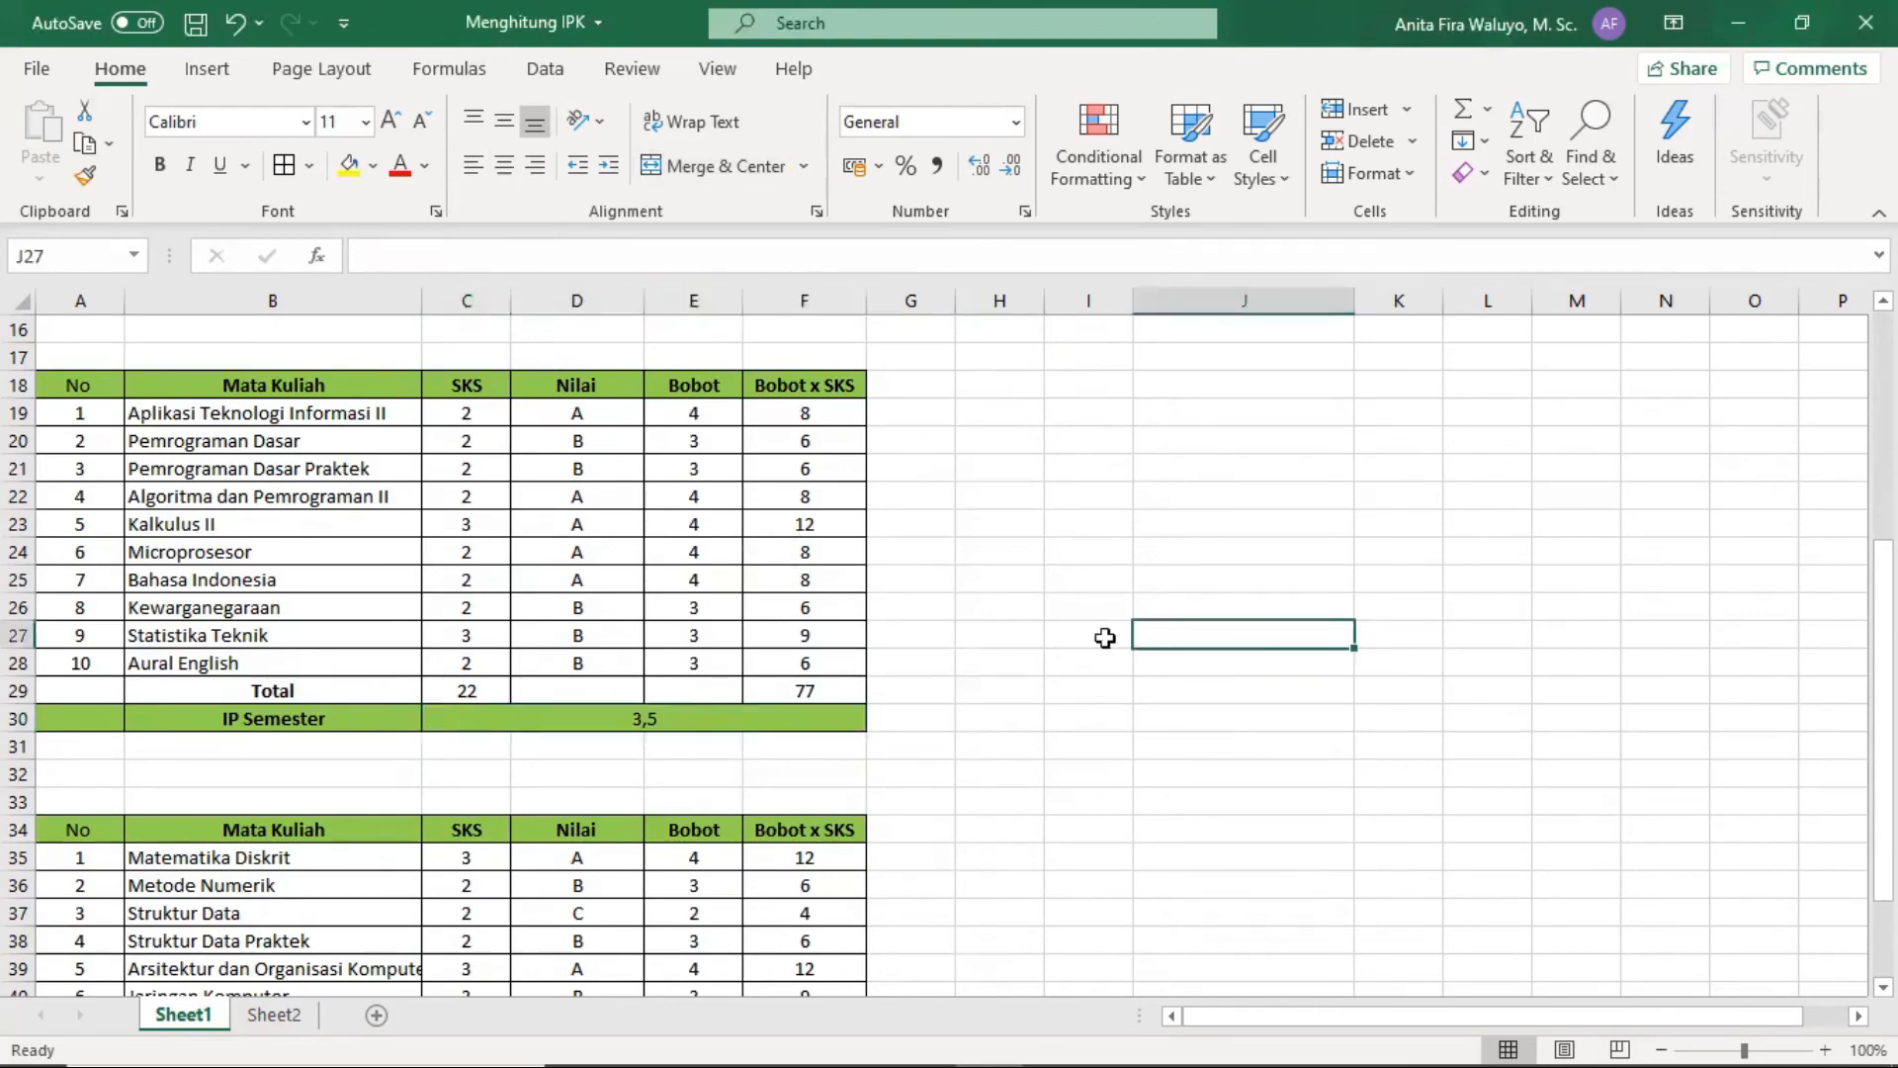
# Review the semester tables and the IPK, and examine the first semester's letter grades in D4:D12.
pyautogui.scroll(5, 1104, 638)
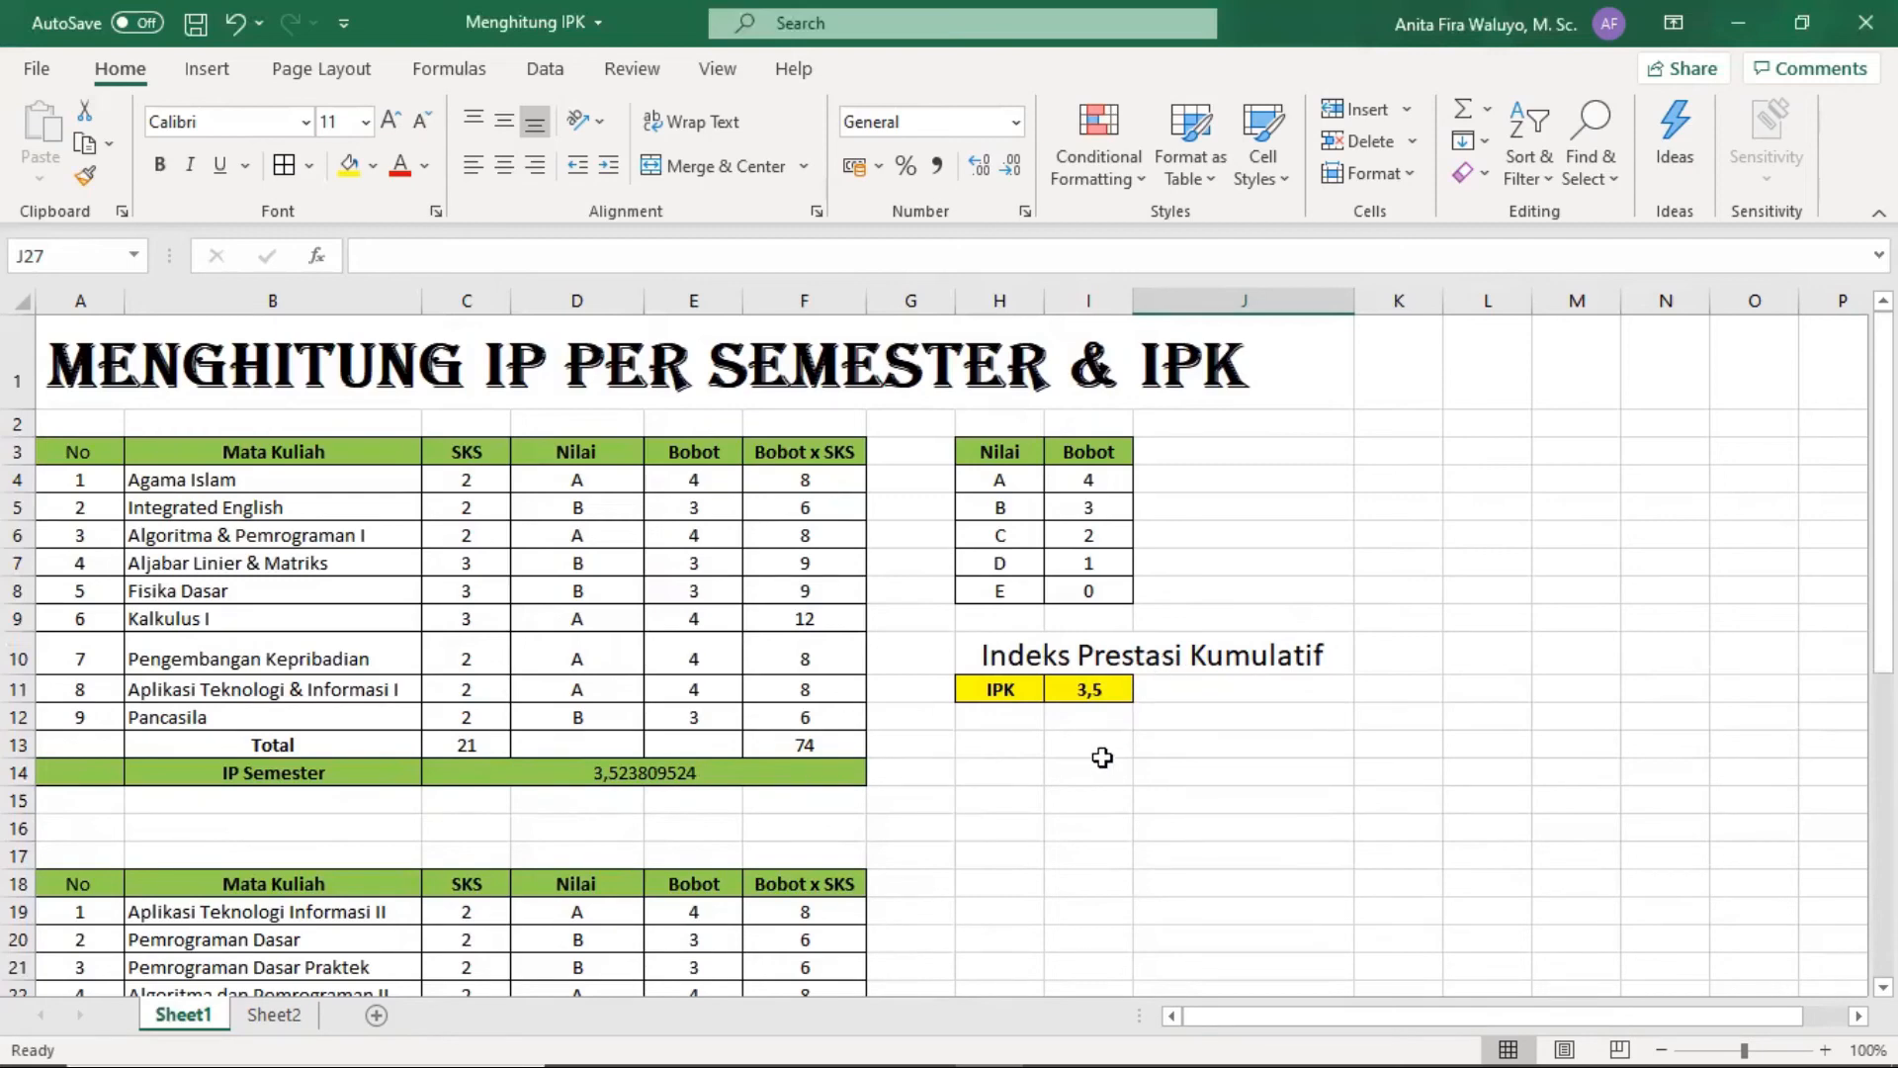
pyautogui.scroll(-2, 1102, 757)
pyautogui.scroll(-4, 1102, 757)
pyautogui.scroll(4, 1105, 739)
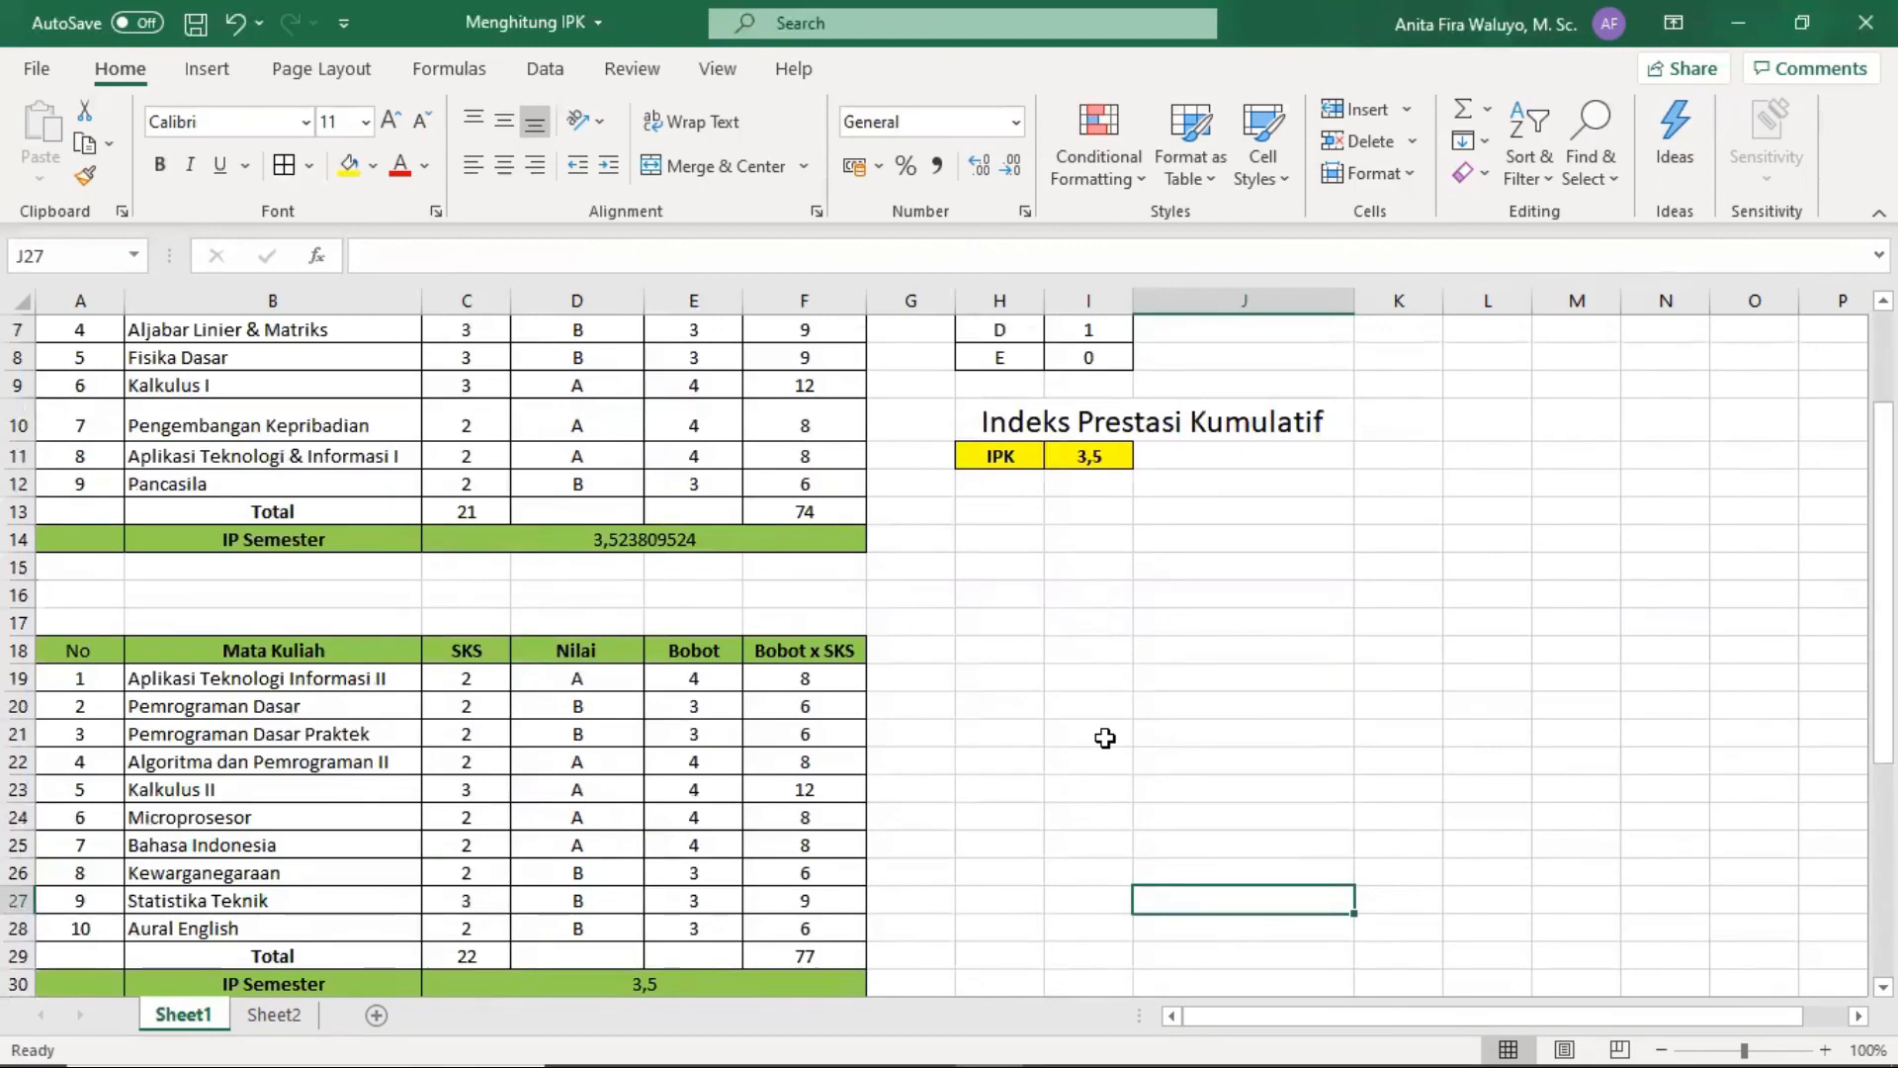
pyautogui.scroll(2, 741, 526)
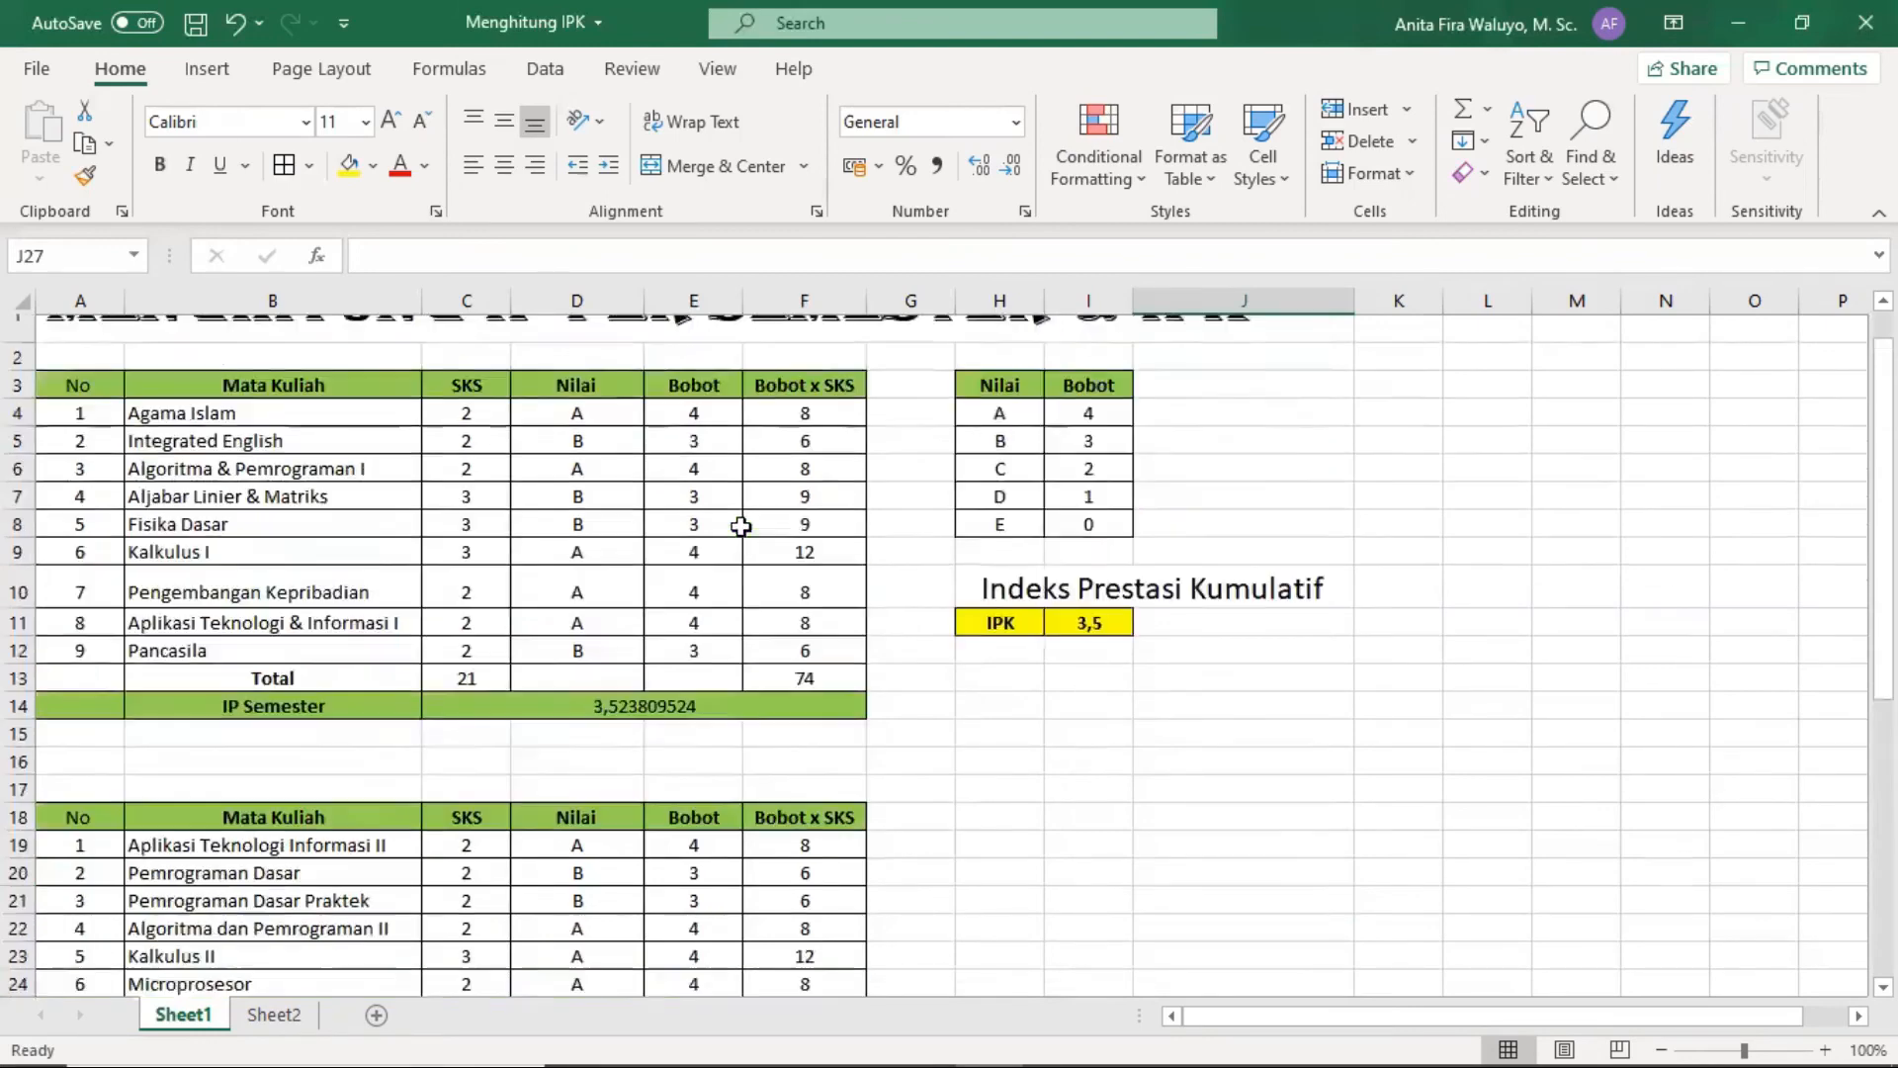
pyautogui.scroll(1, 742, 526)
pyautogui.moveTo(593, 478); pyautogui.dragTo(607, 718)
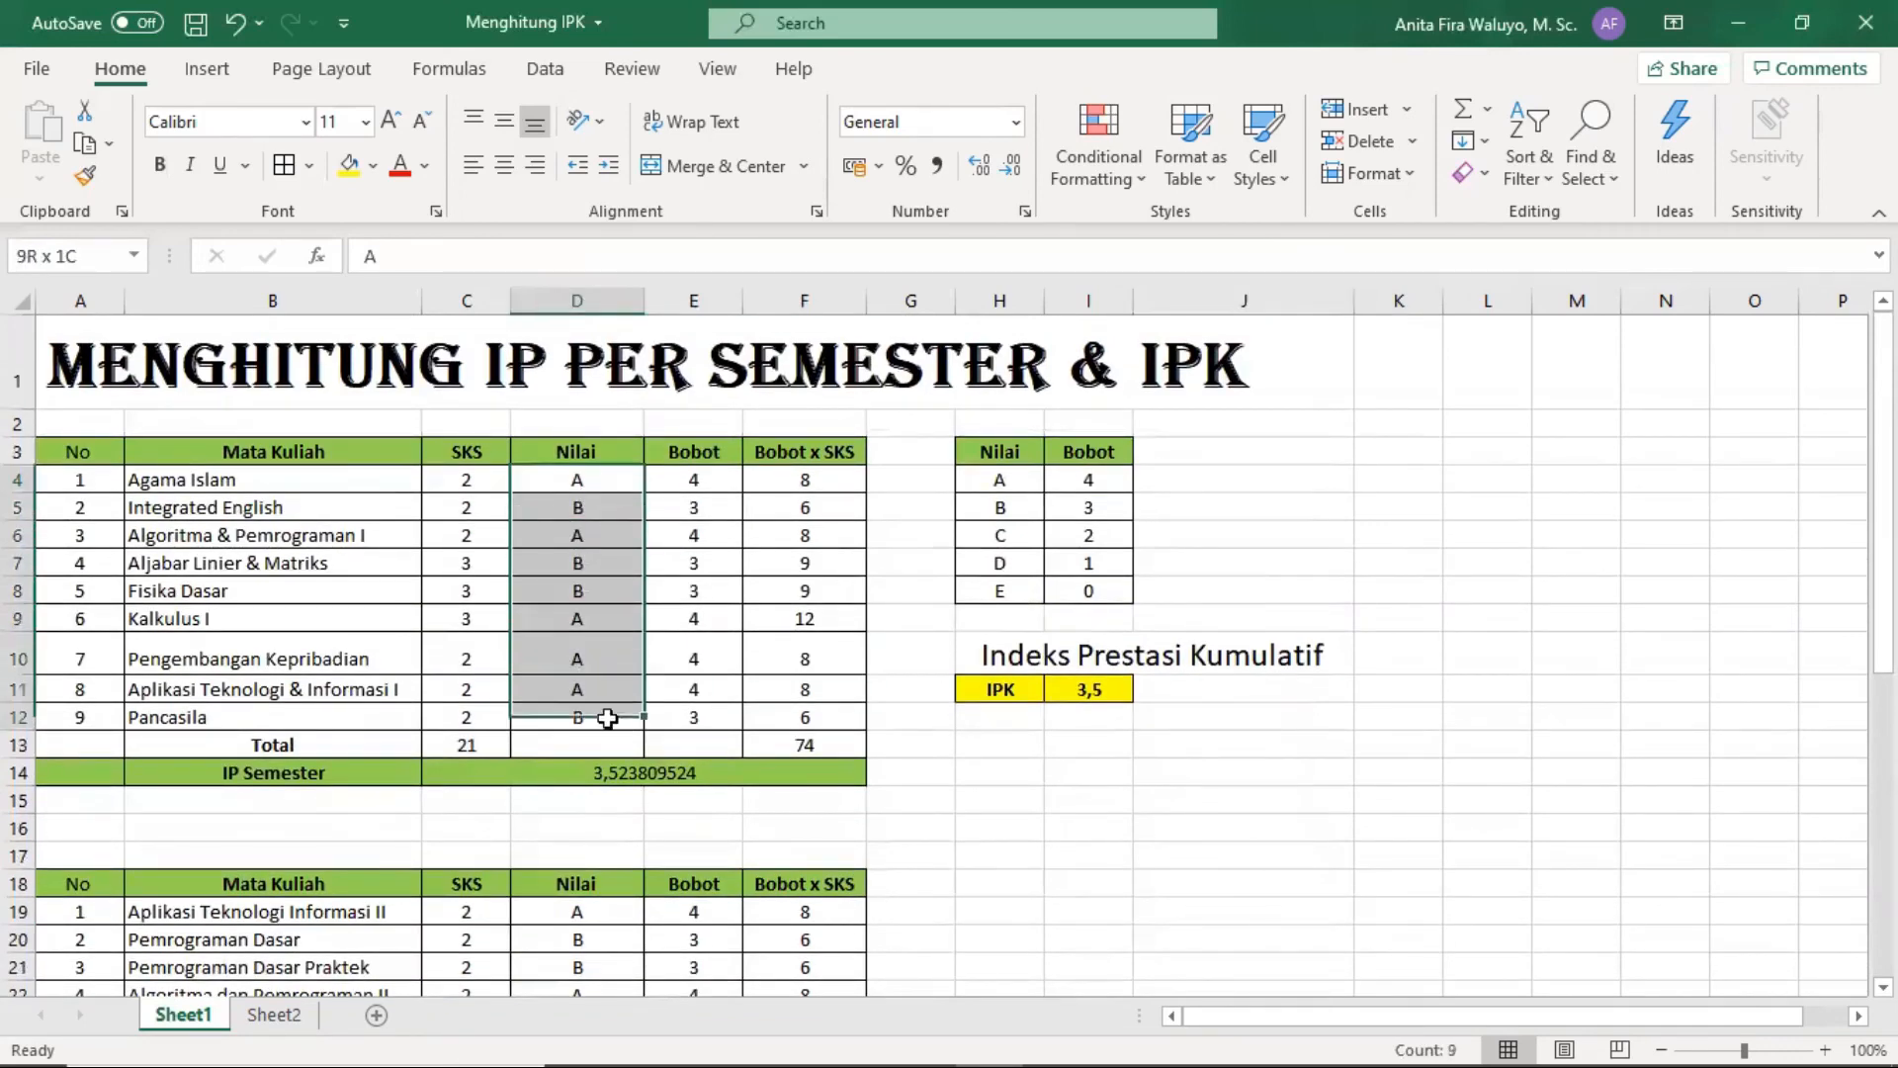
pyautogui.moveTo(613, 502); pyautogui.dragTo(585, 719)
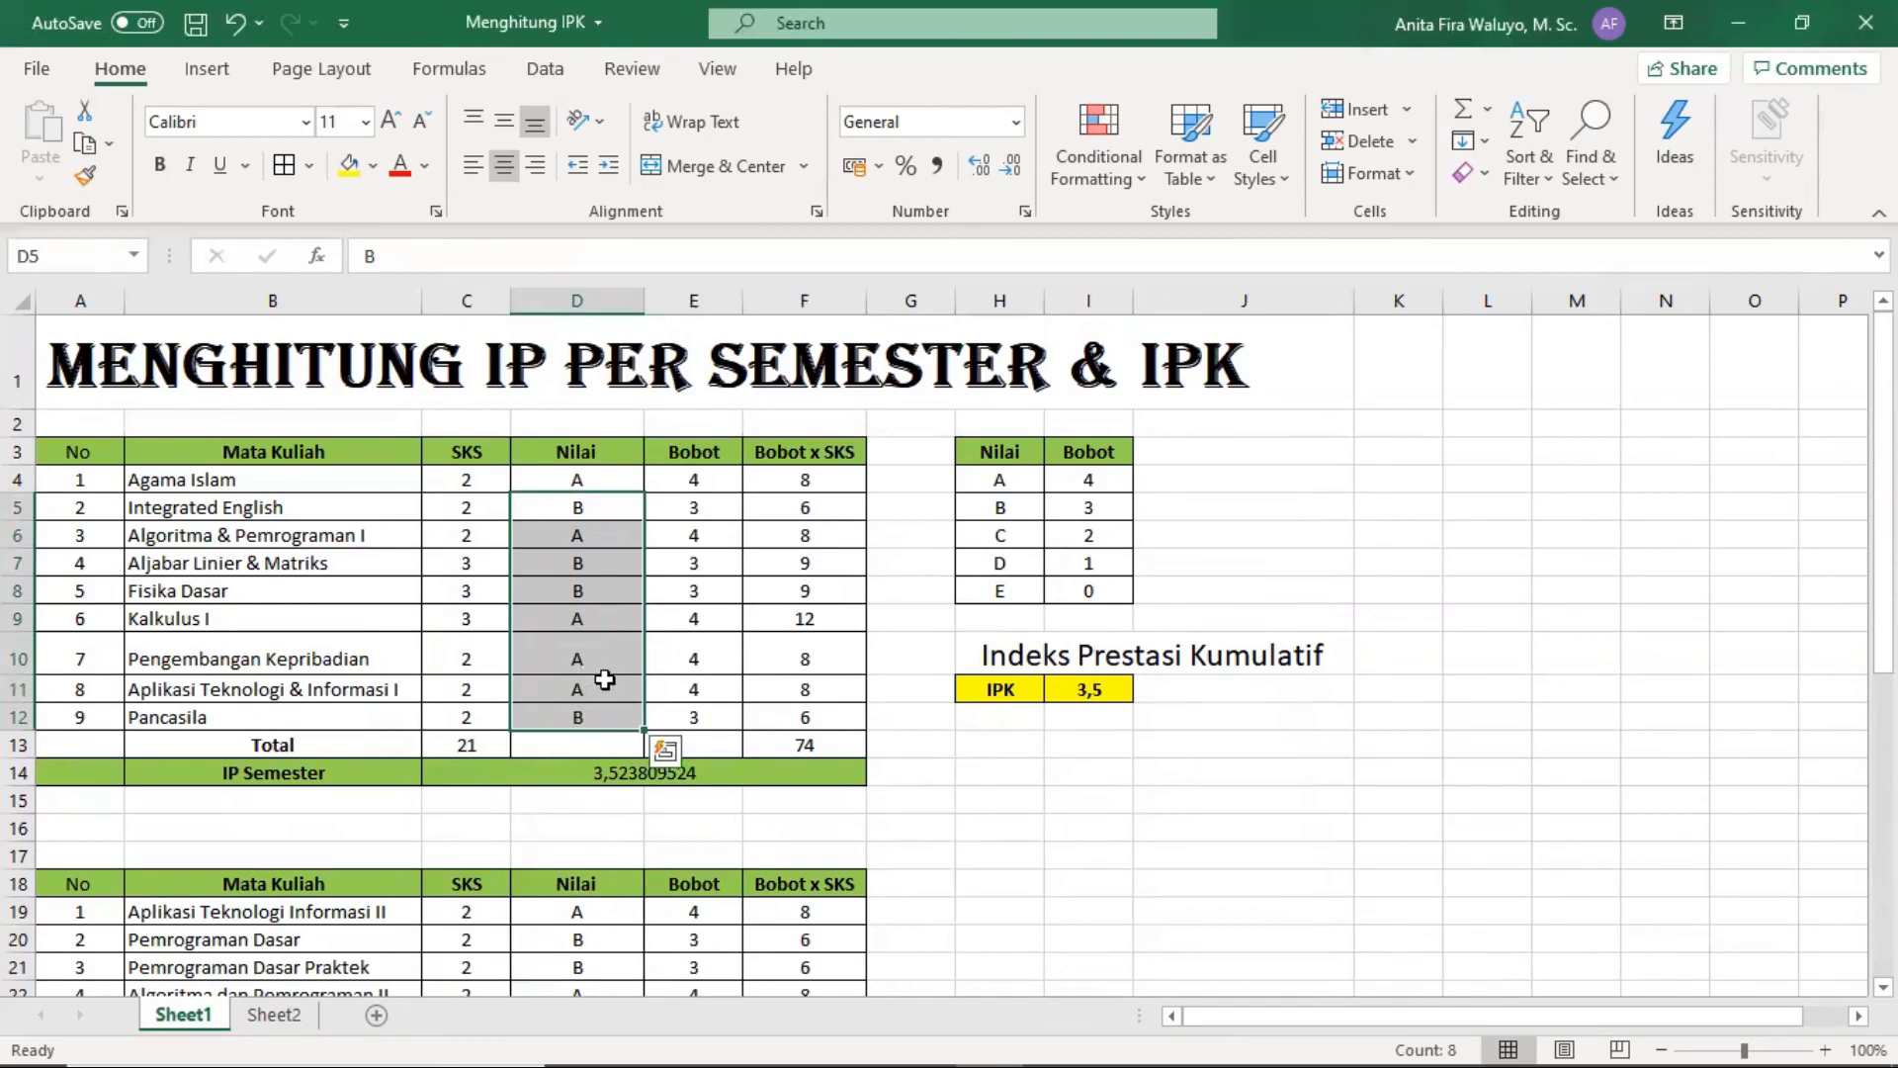
# Change the Nilai grade of Fisika Dasar in D8 to C to test how the IP and IPK recalculate.
pyautogui.click(591, 556)
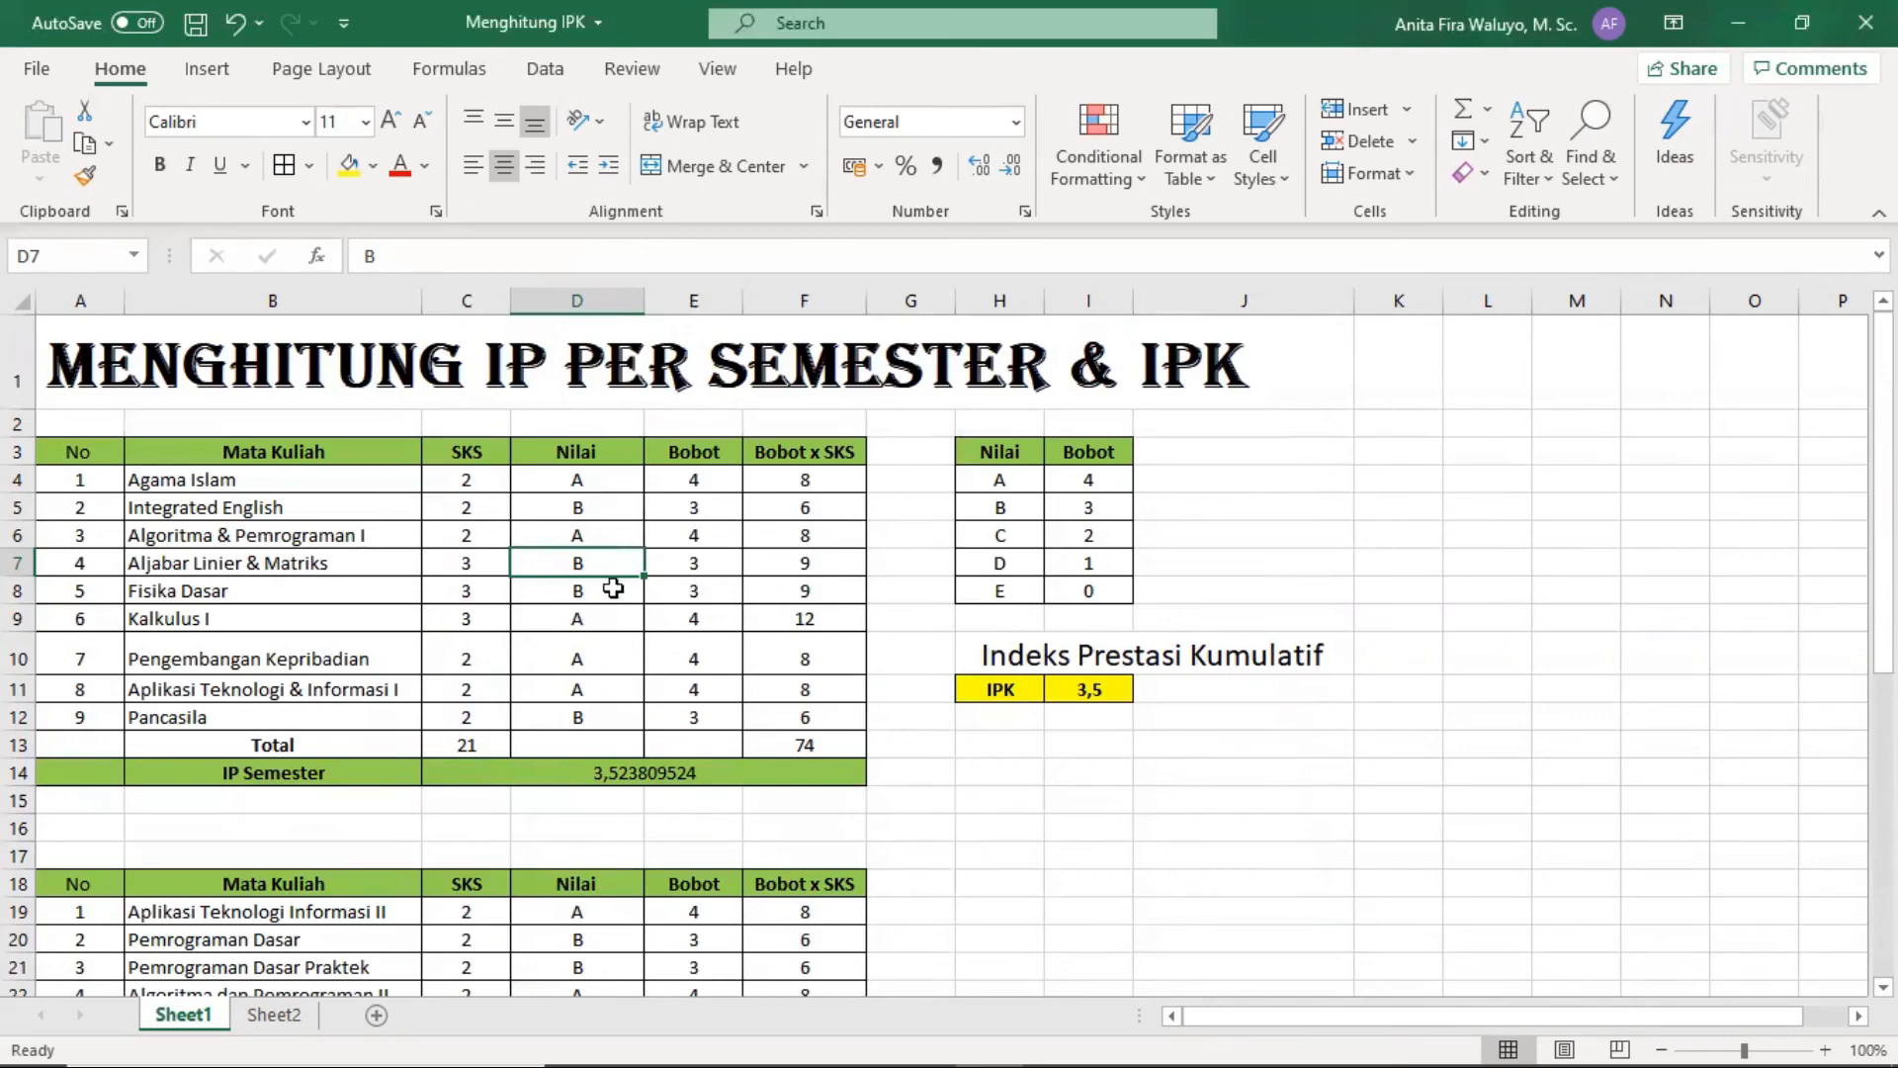
pyautogui.click(611, 595)
pyautogui.write('C')
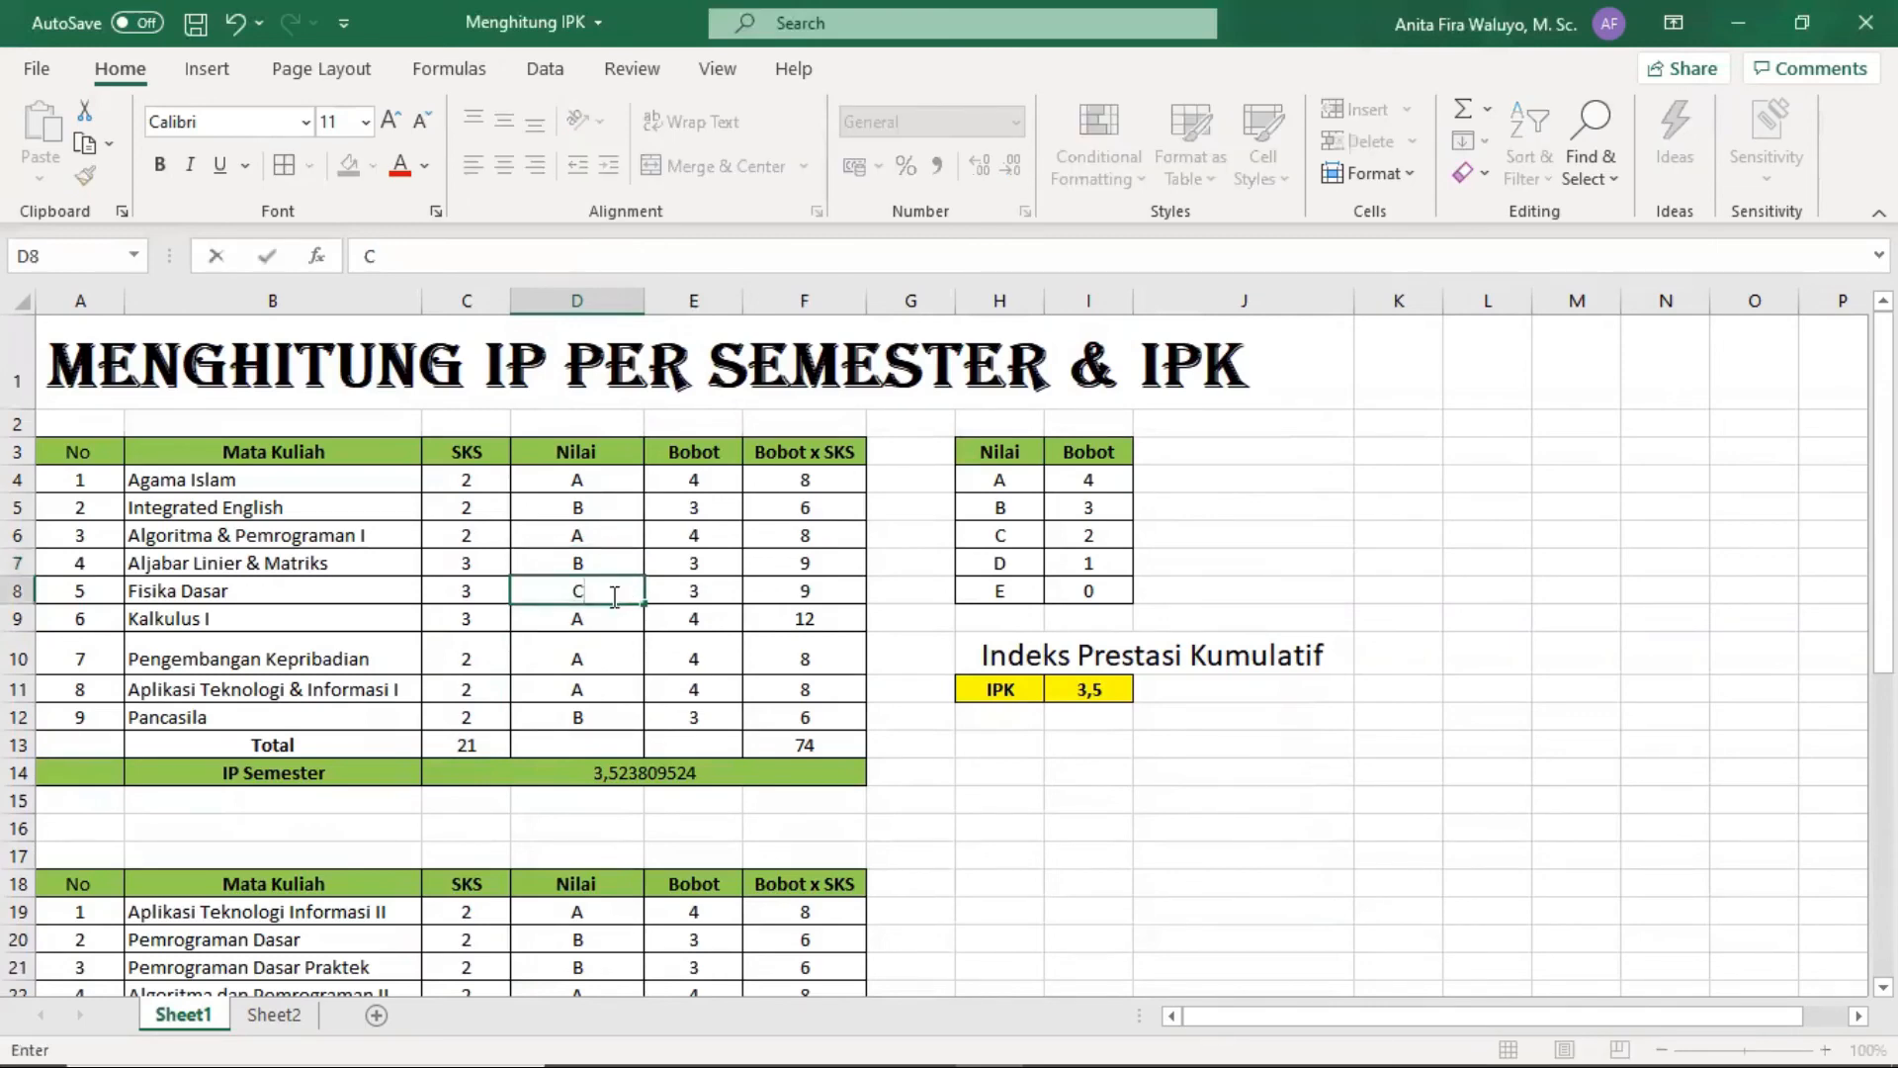
pyautogui.hotkey('ctrl', 'Return')
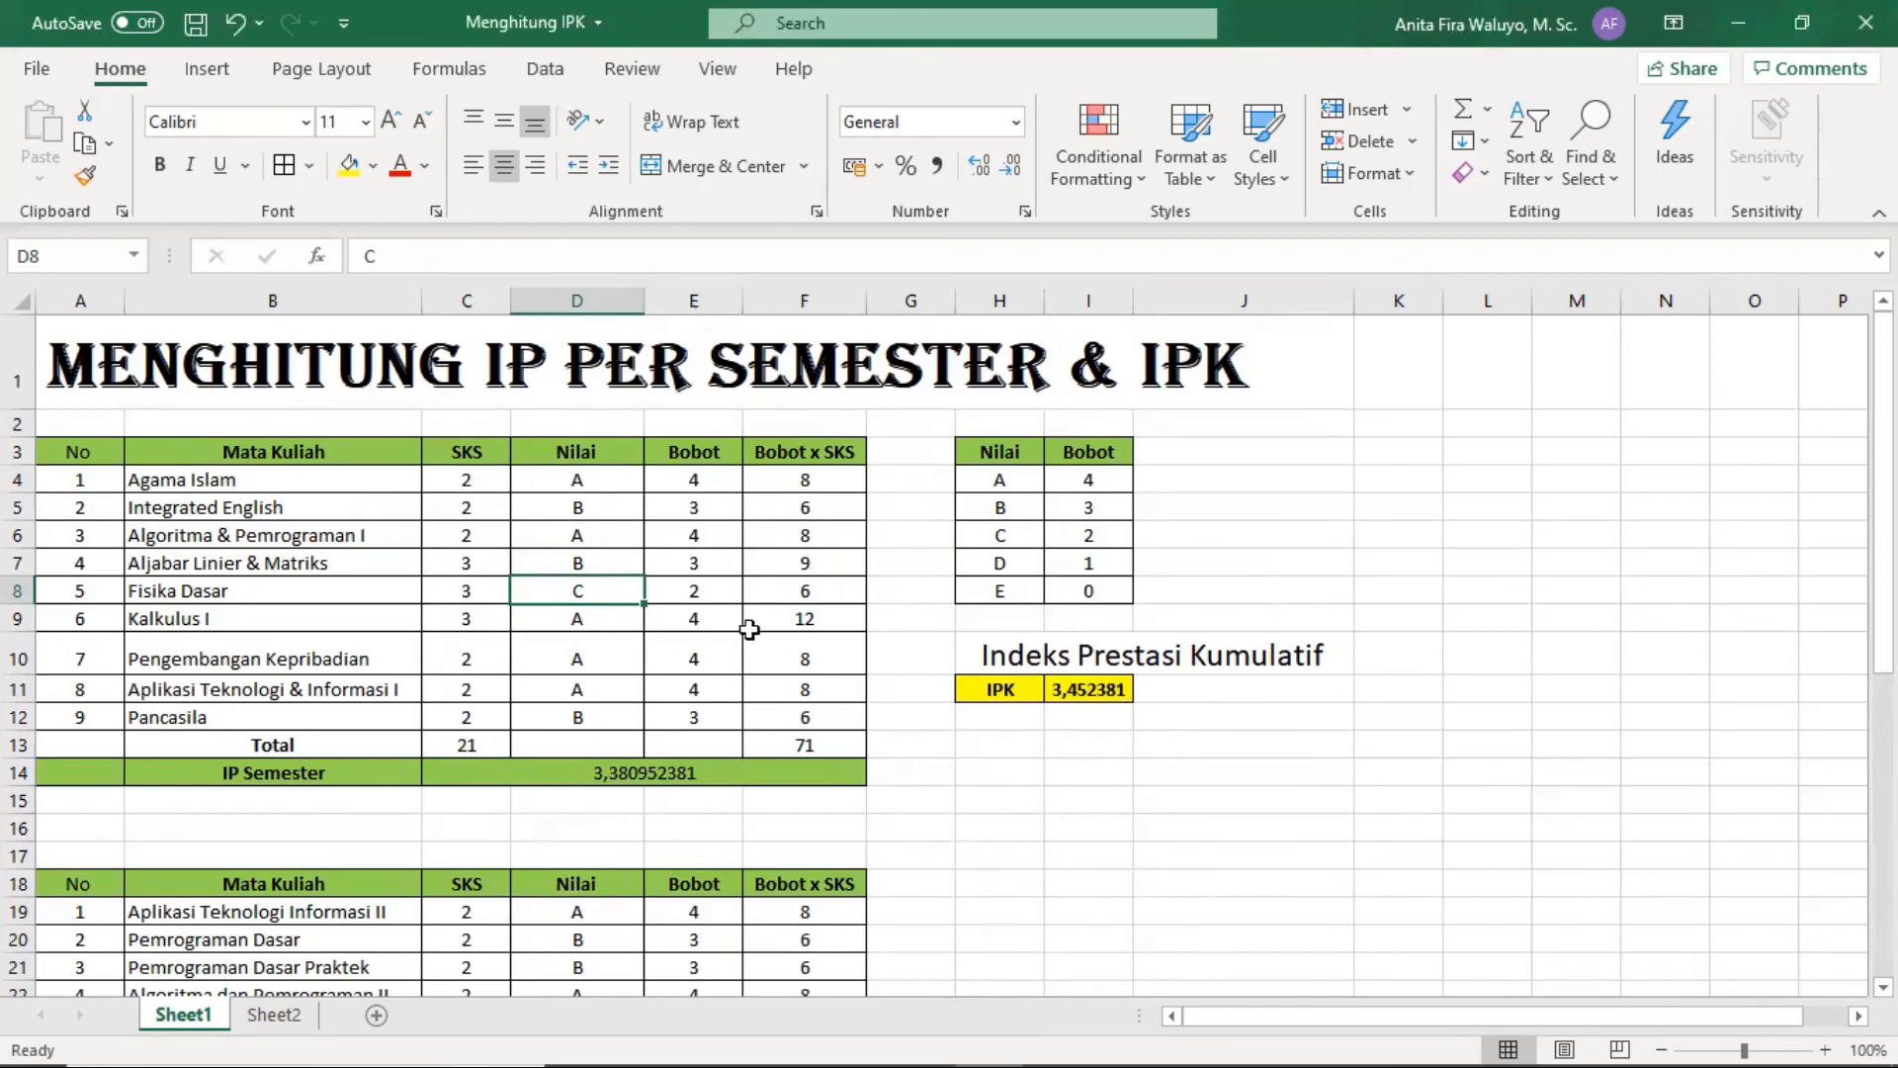
# Change the Nilai grade of Struktur Data in D37 of the third semester table to B.
pyautogui.scroll(-5, 754, 625)
pyautogui.scroll(5, 599, 679)
pyautogui.scroll(-7, 619, 645)
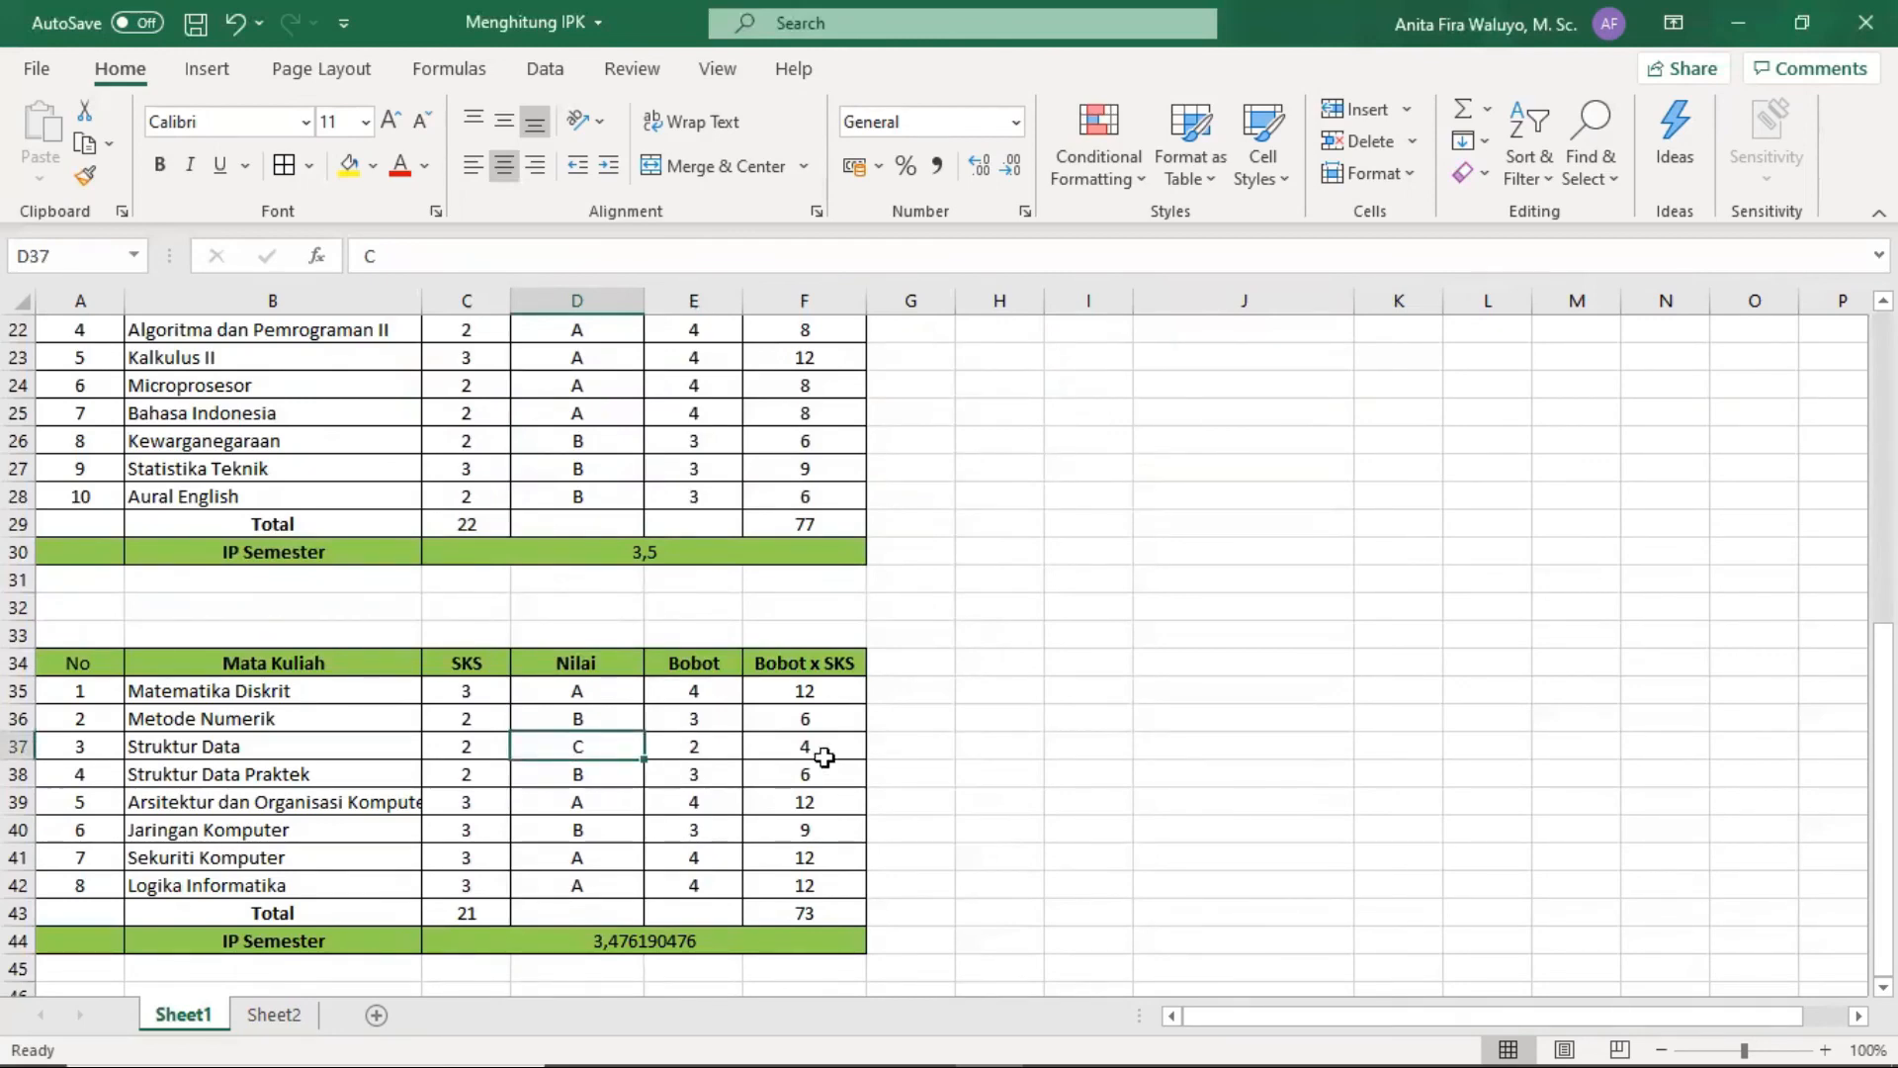
pyautogui.write('B')
pyautogui.press('Return')
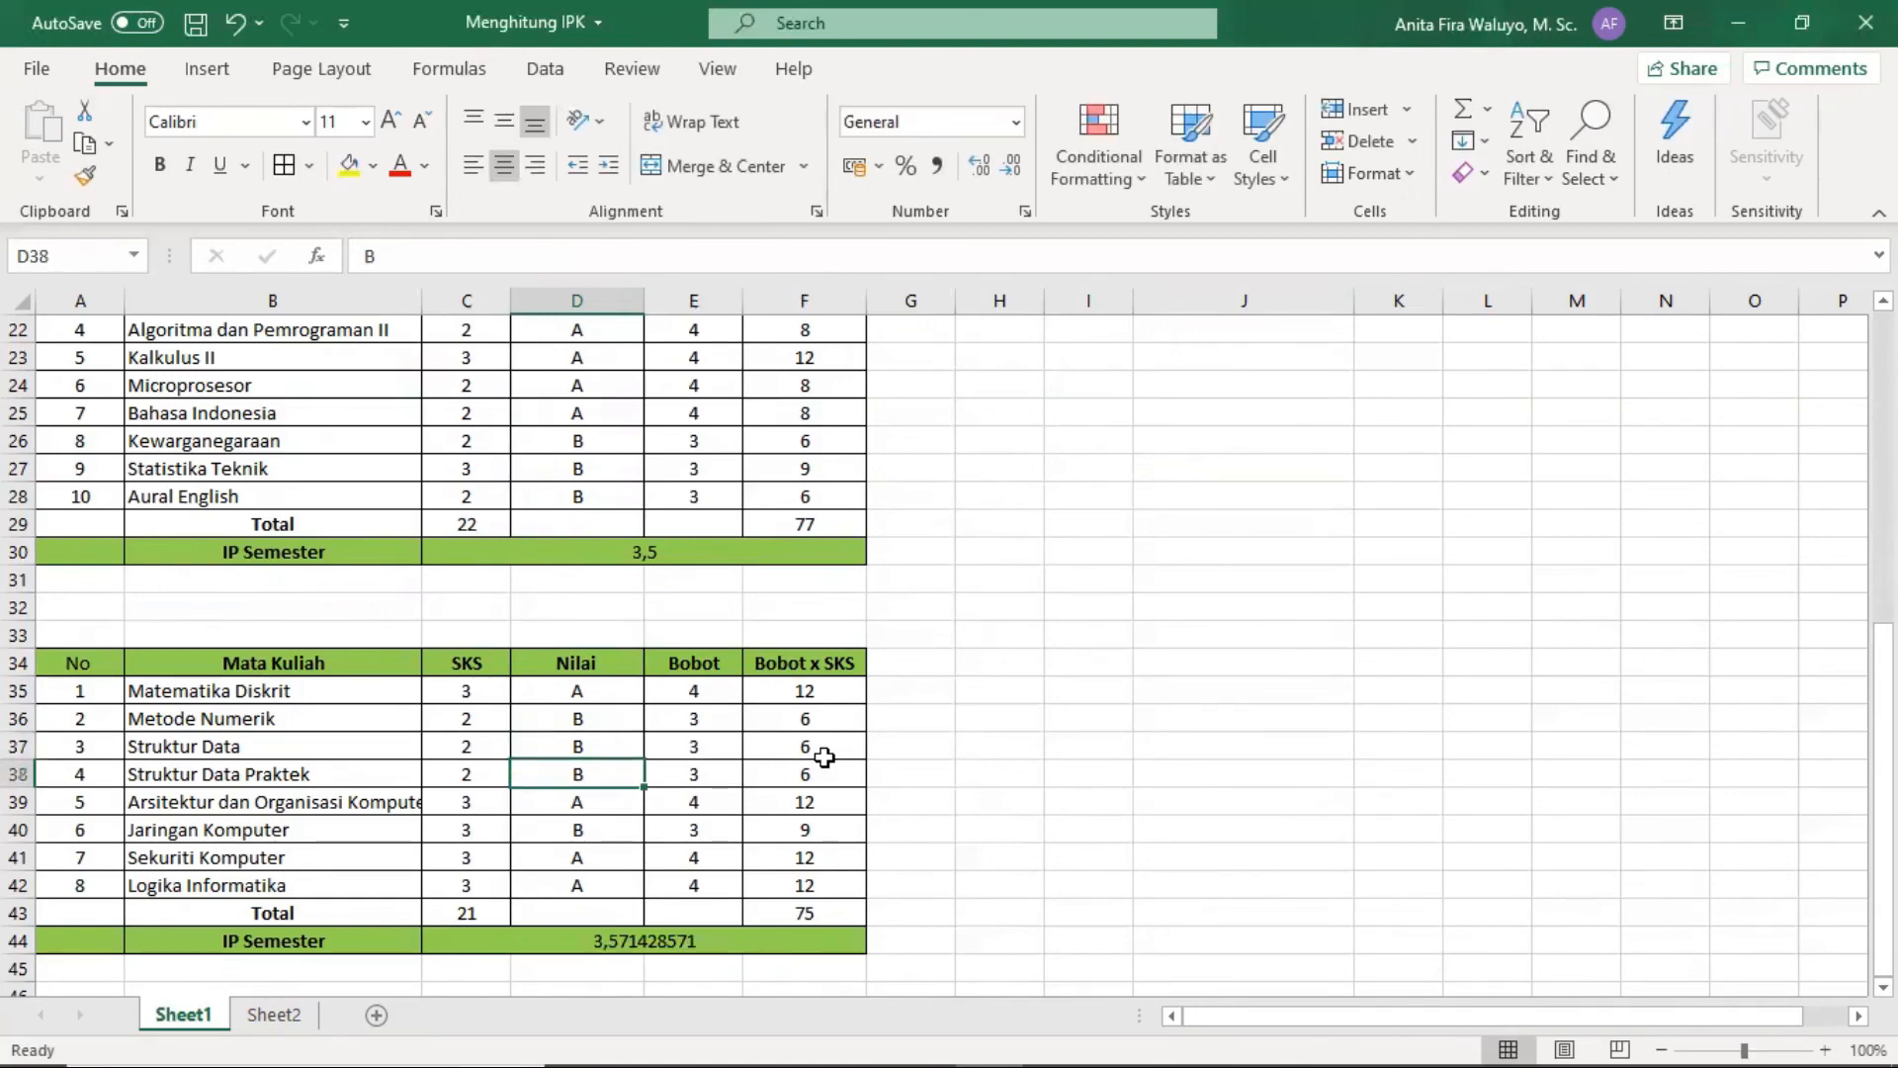
# Check the IPK in I11 and set the Nilai grade of Fisika Dasar in D8 back to B.
pyautogui.scroll(7, 820, 692)
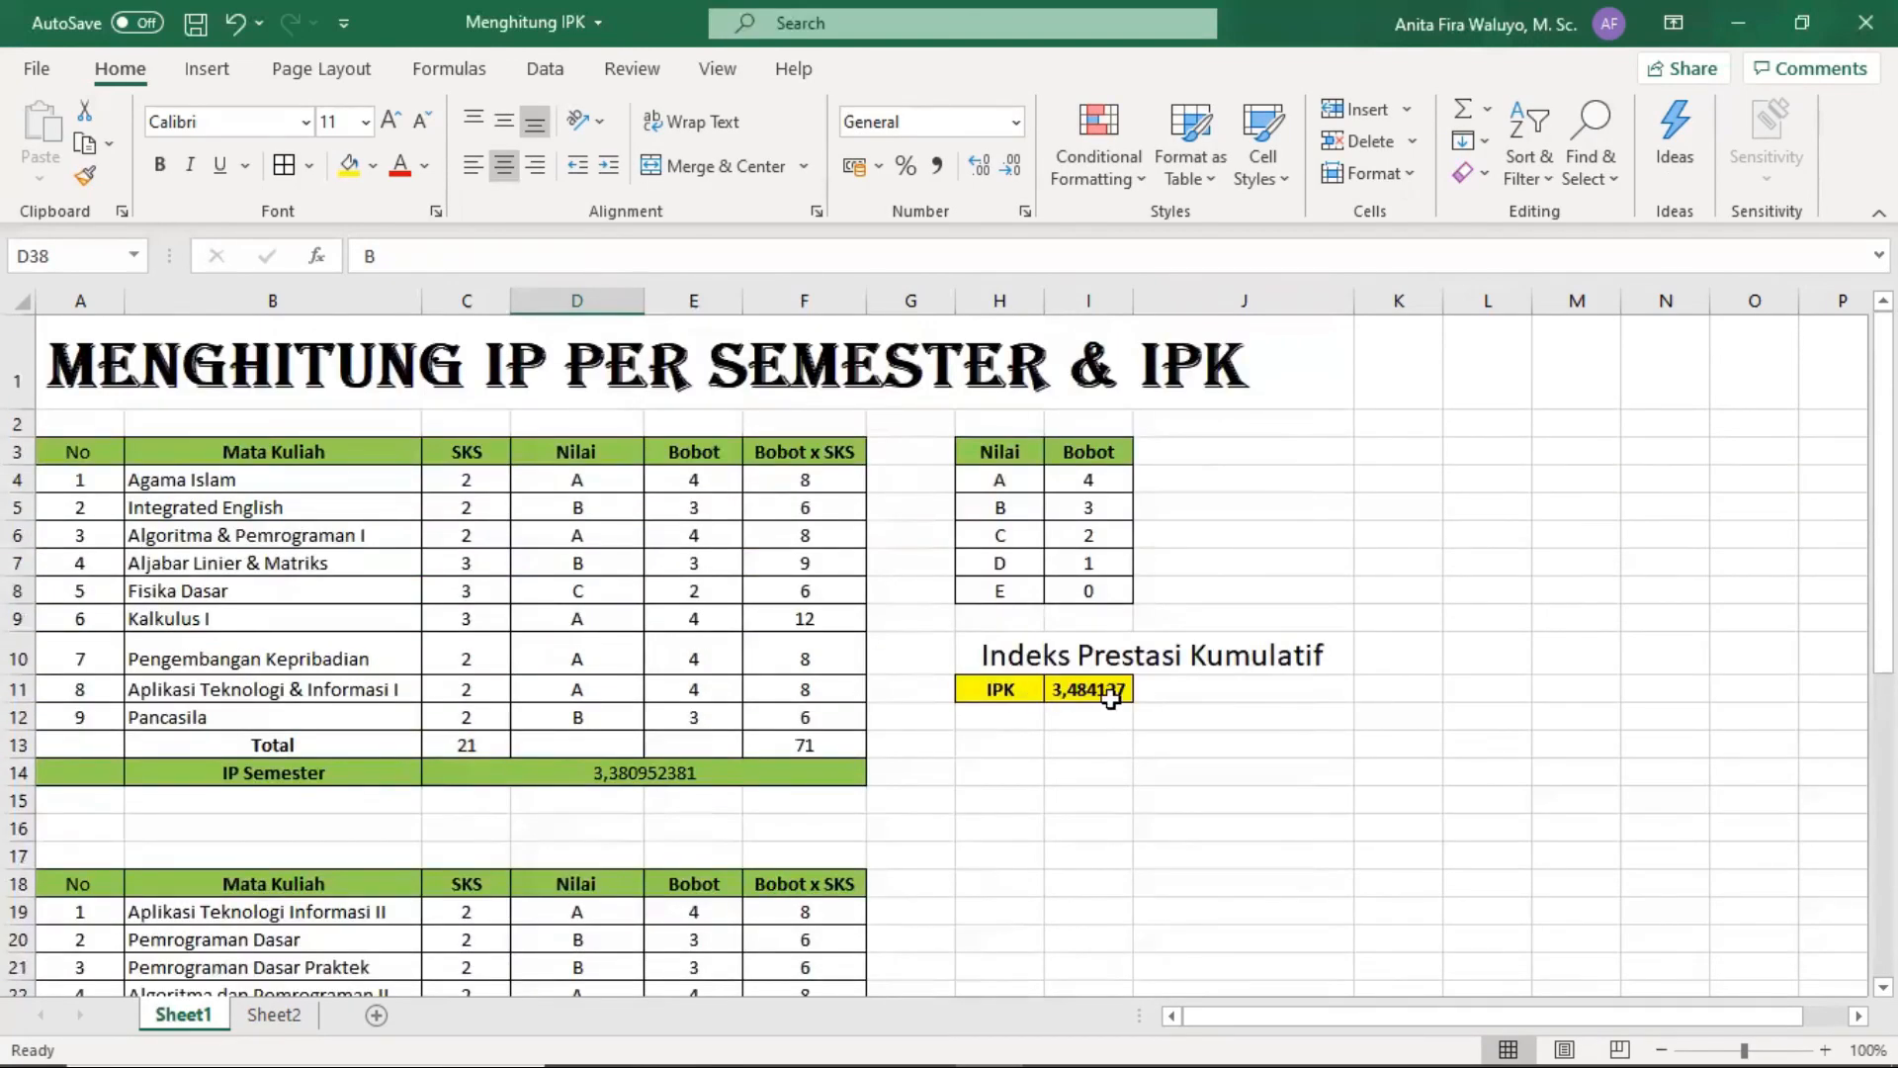
pyautogui.click(621, 589)
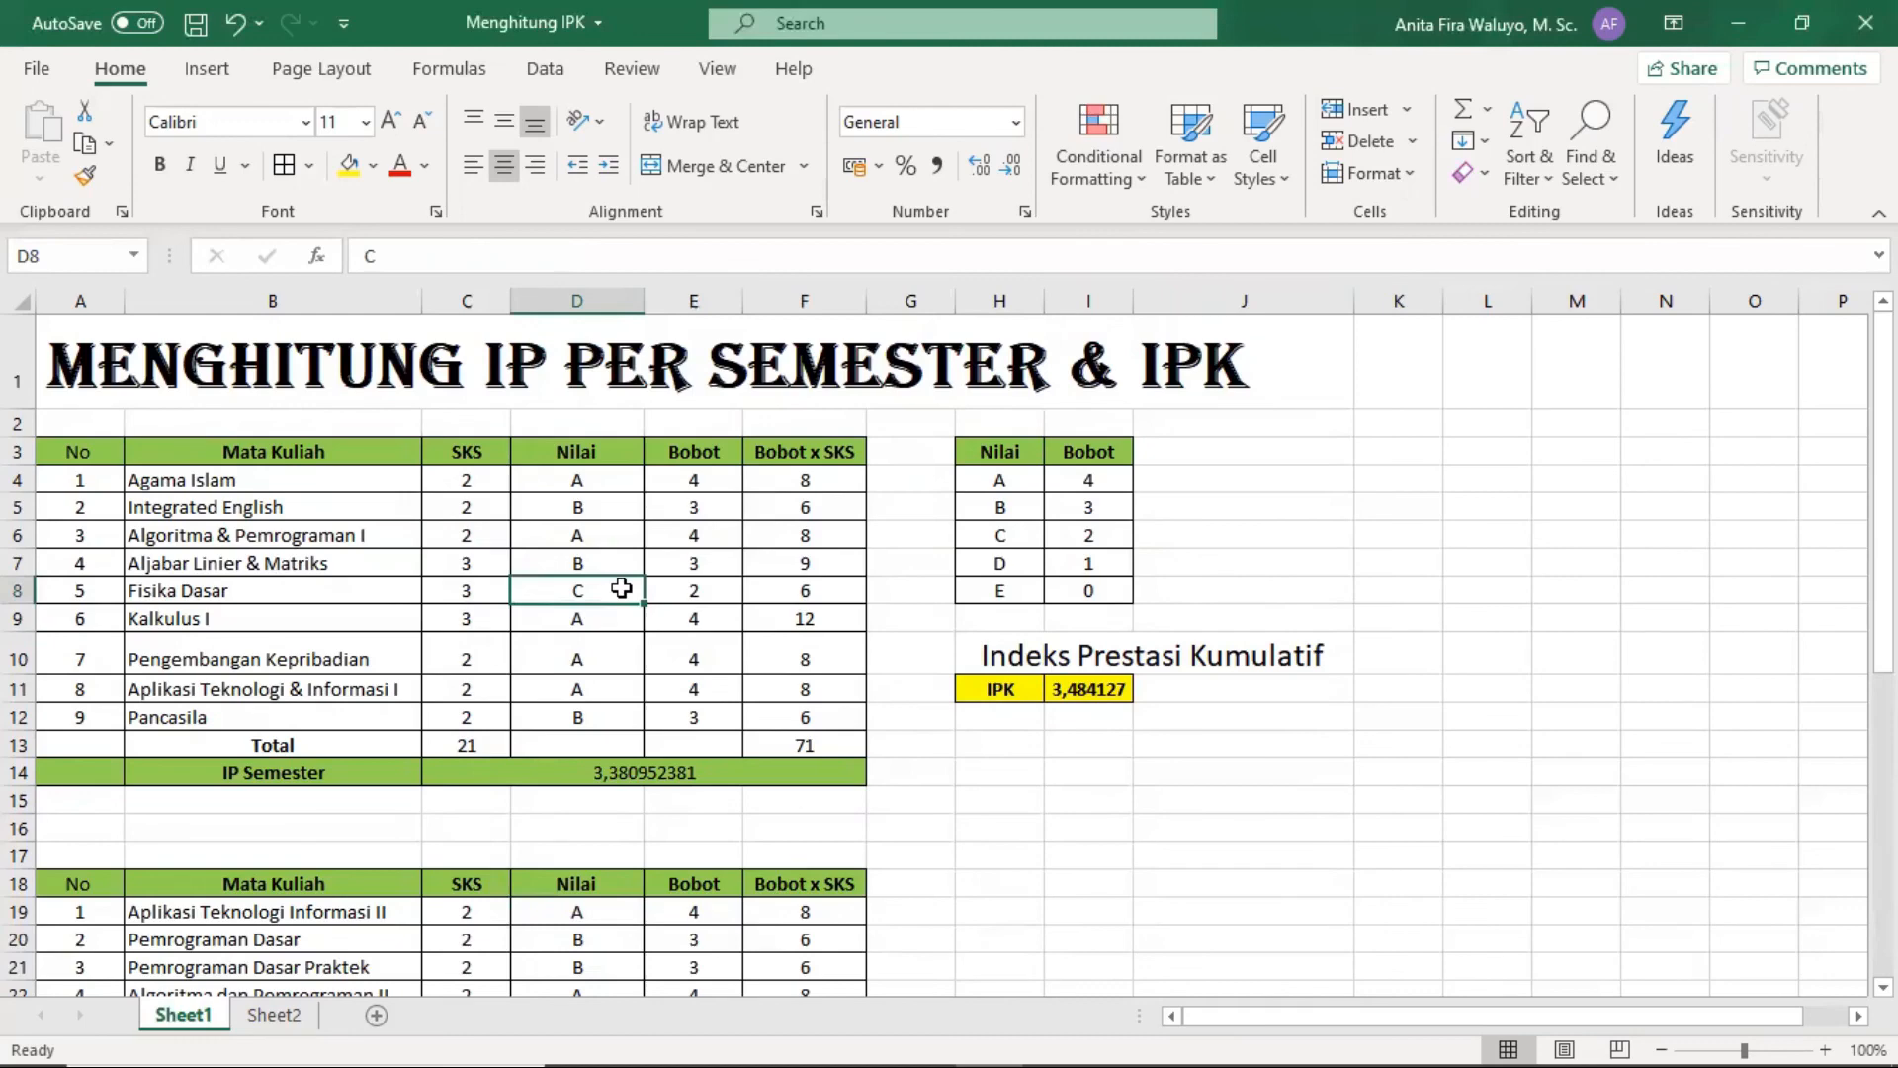
pyautogui.write('B')
pyautogui.press('Return')
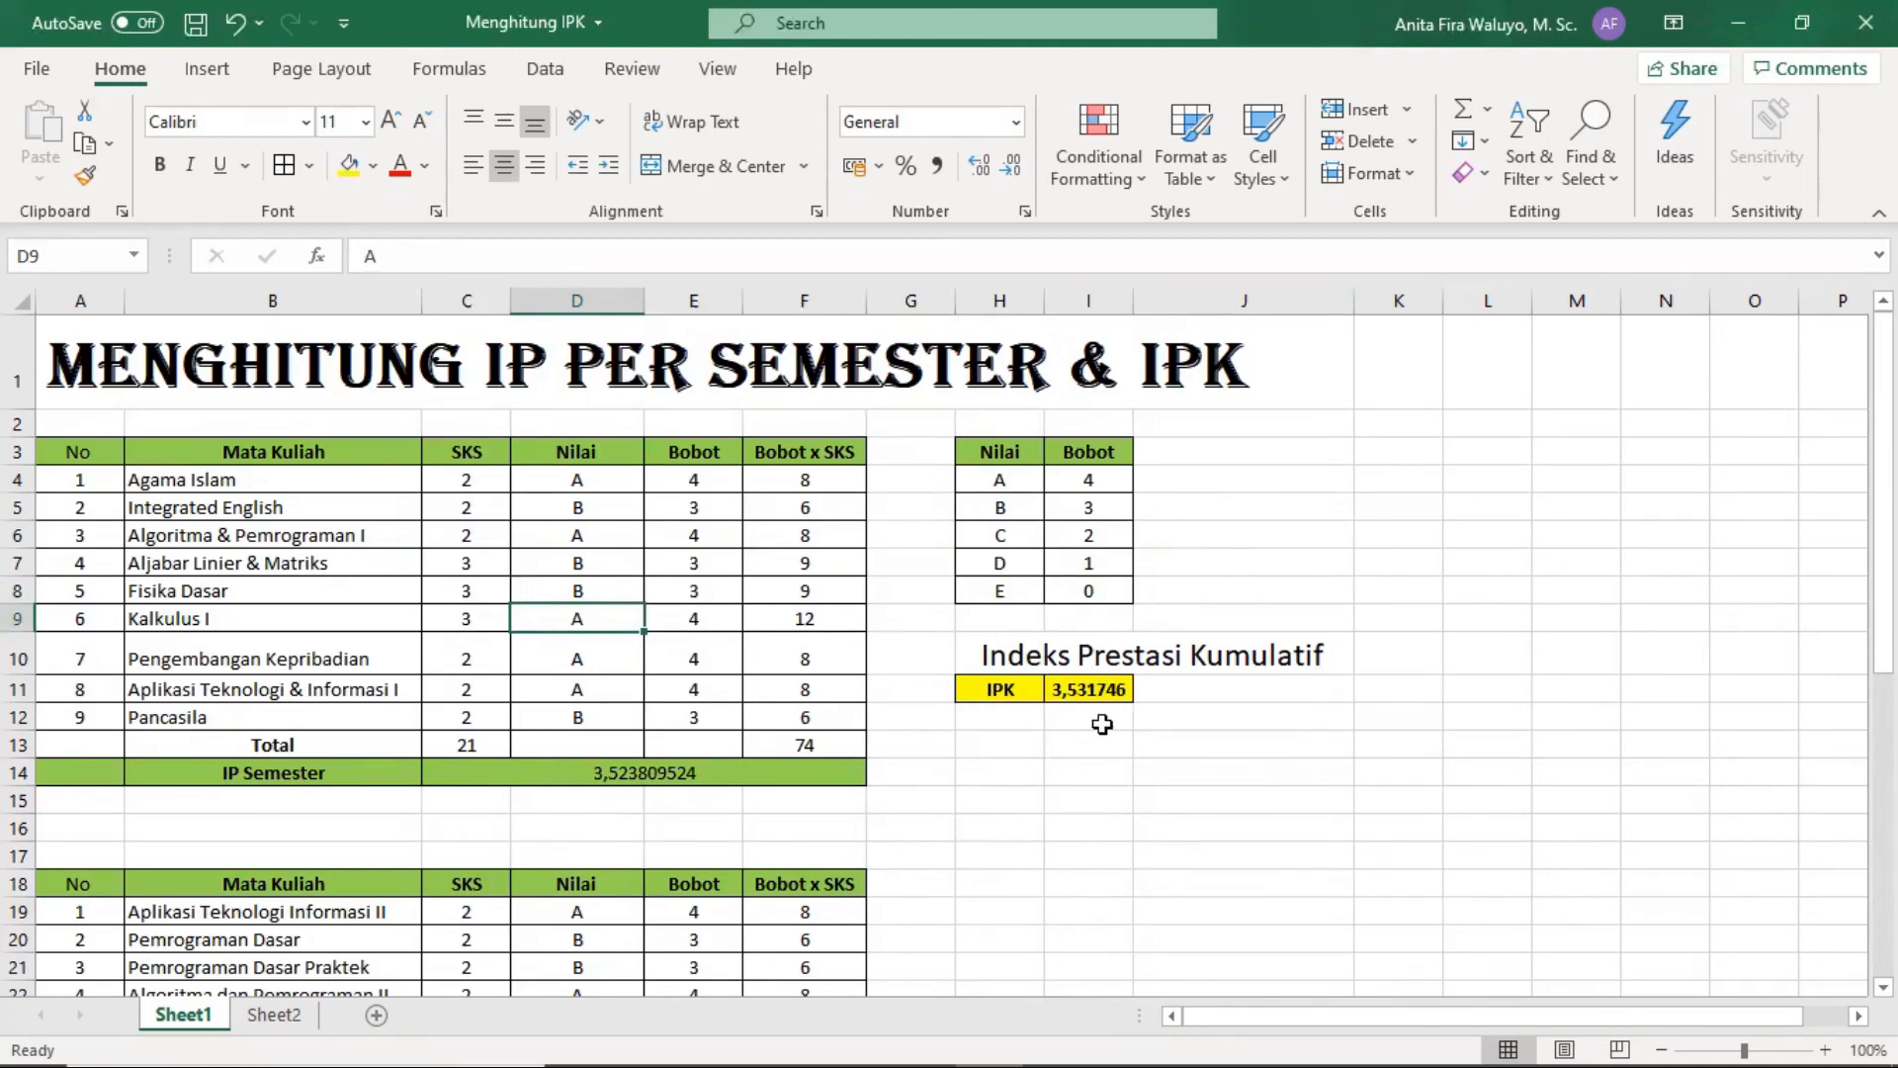
pyautogui.click(613, 560)
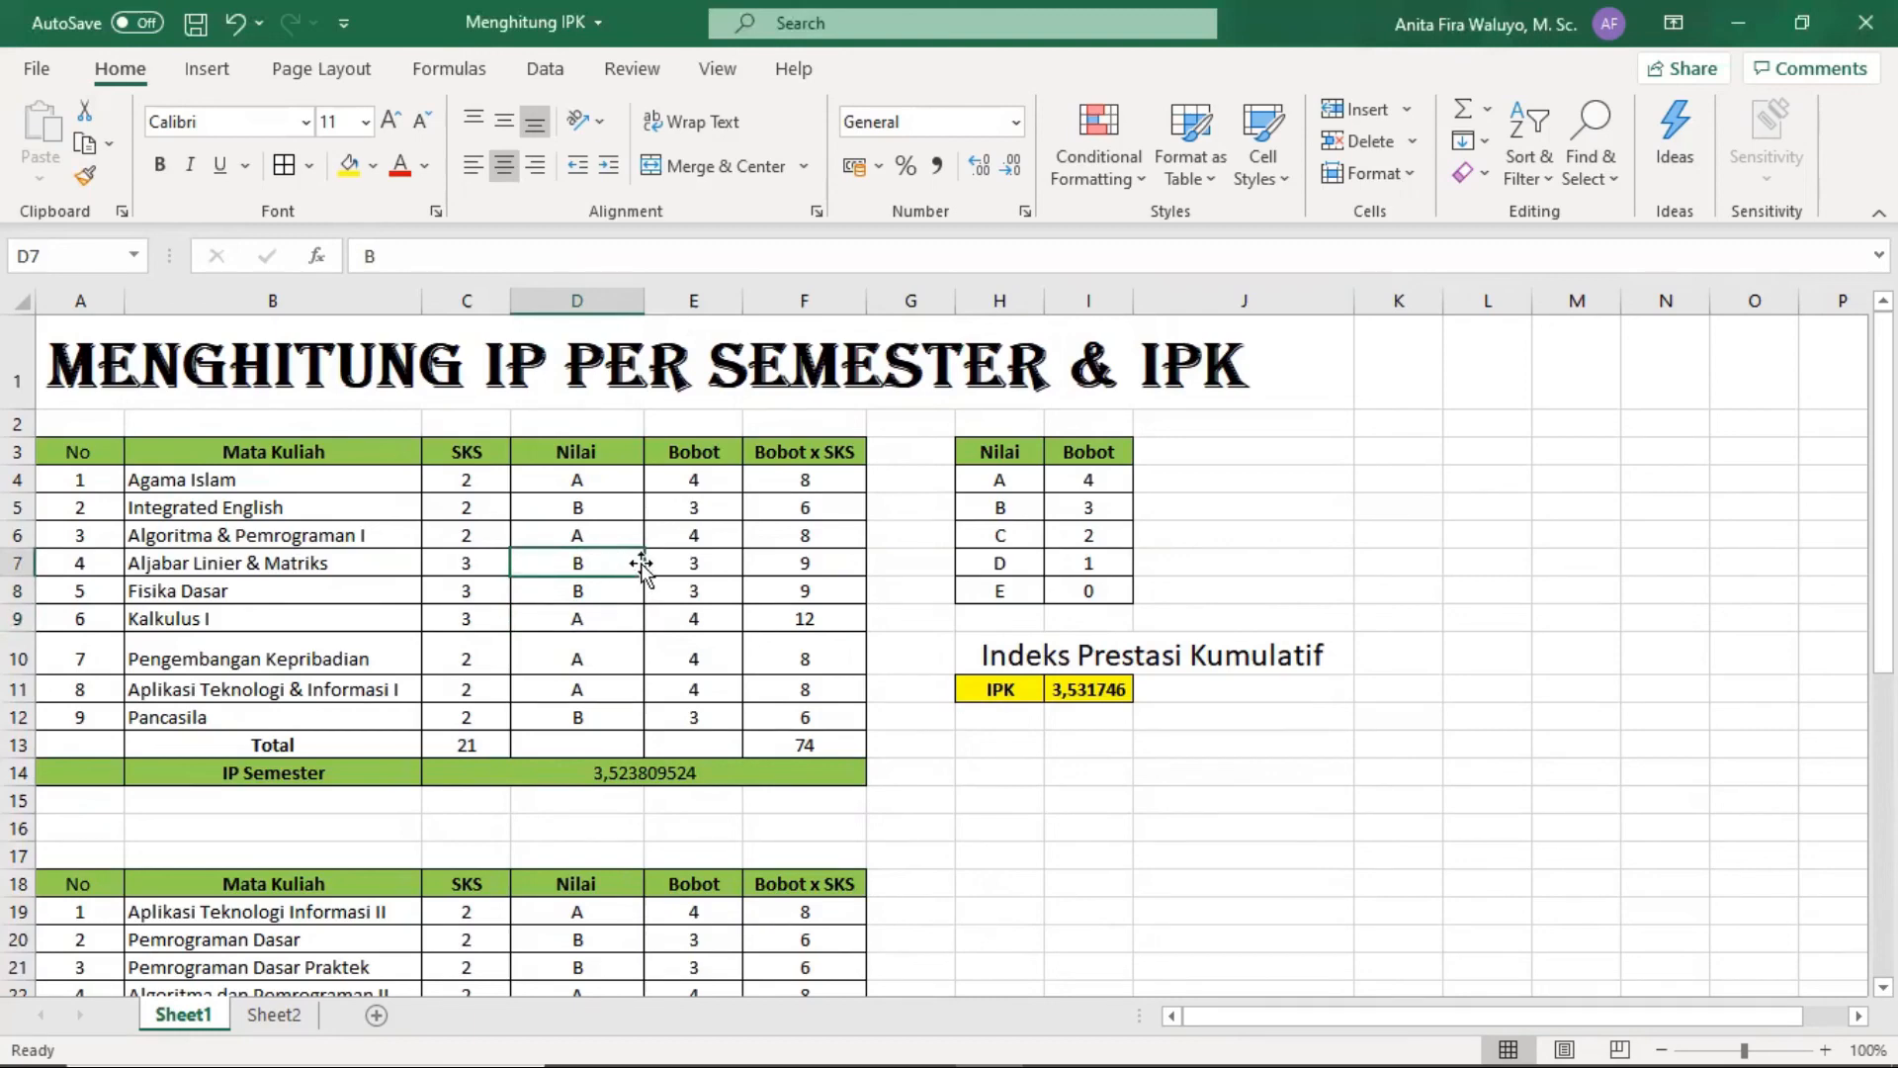
pyautogui.click(1079, 718)
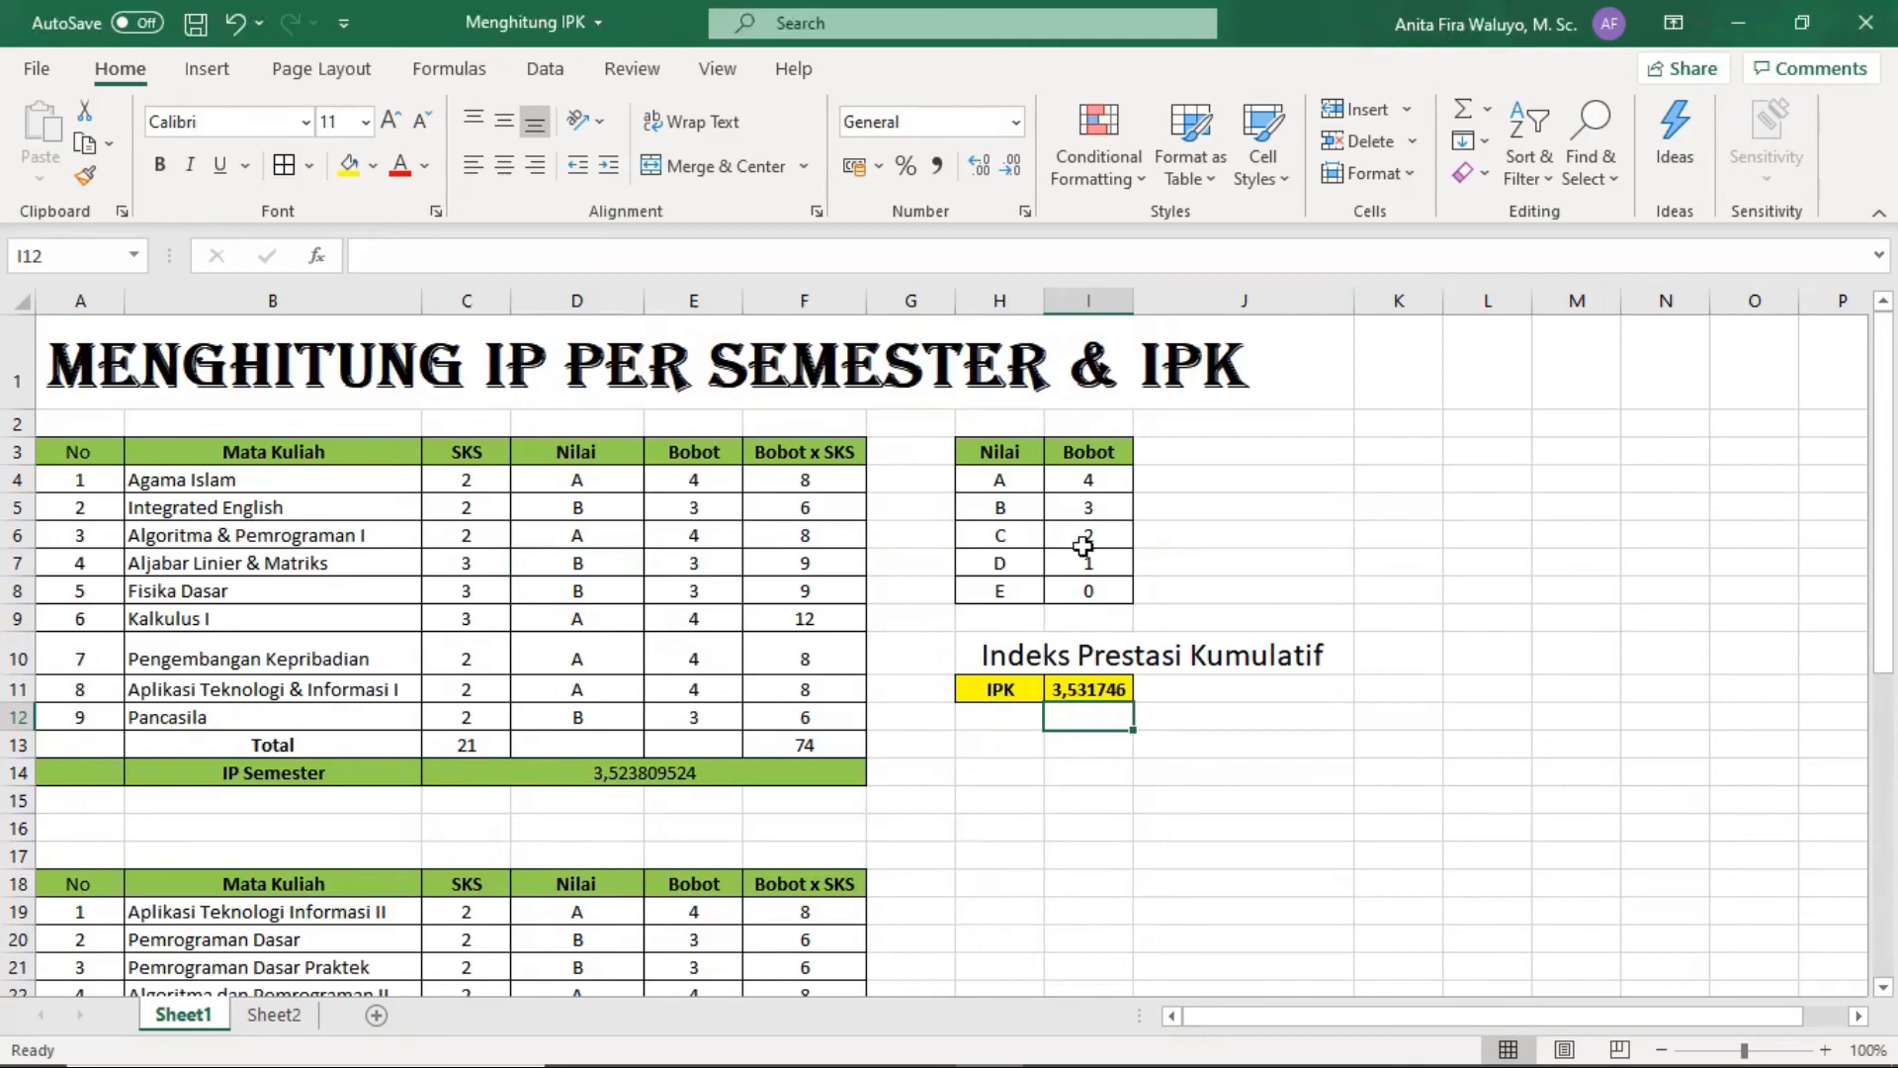
pyautogui.click(597, 480)
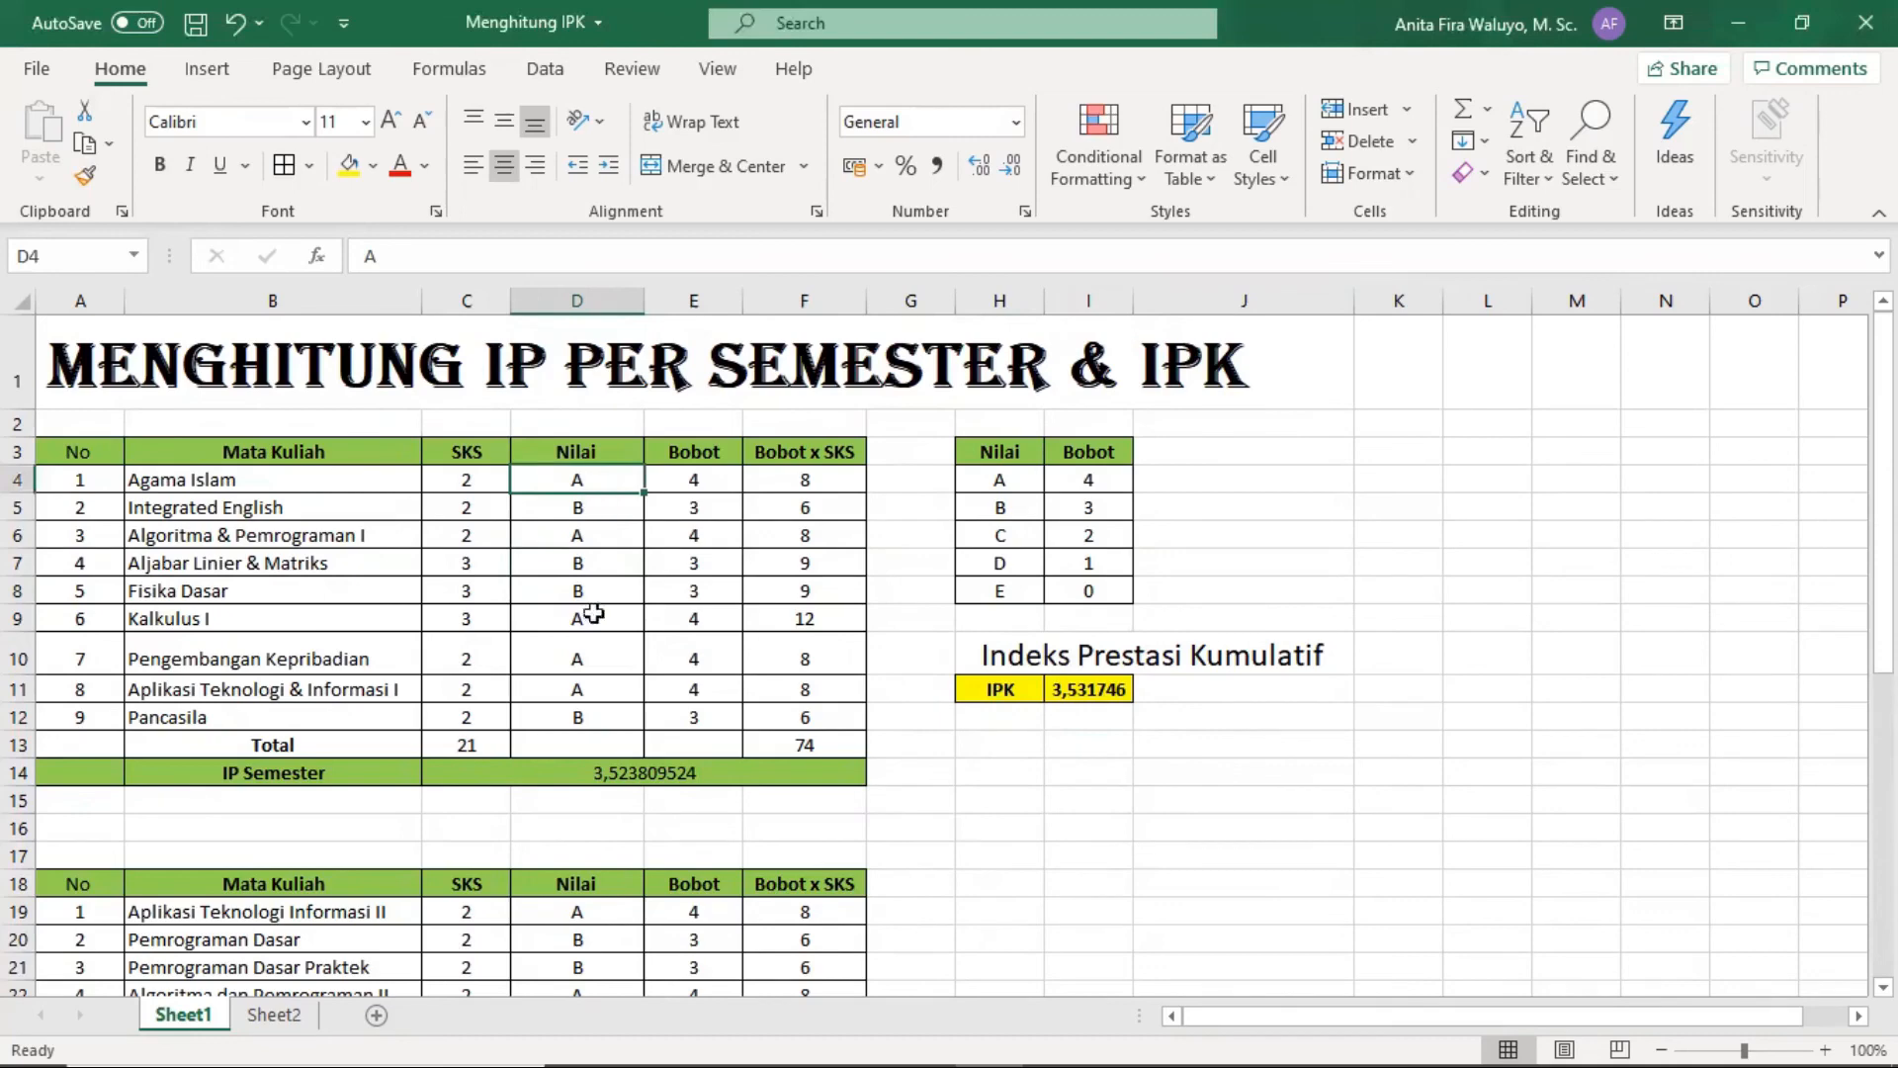
pyautogui.click(574, 543)
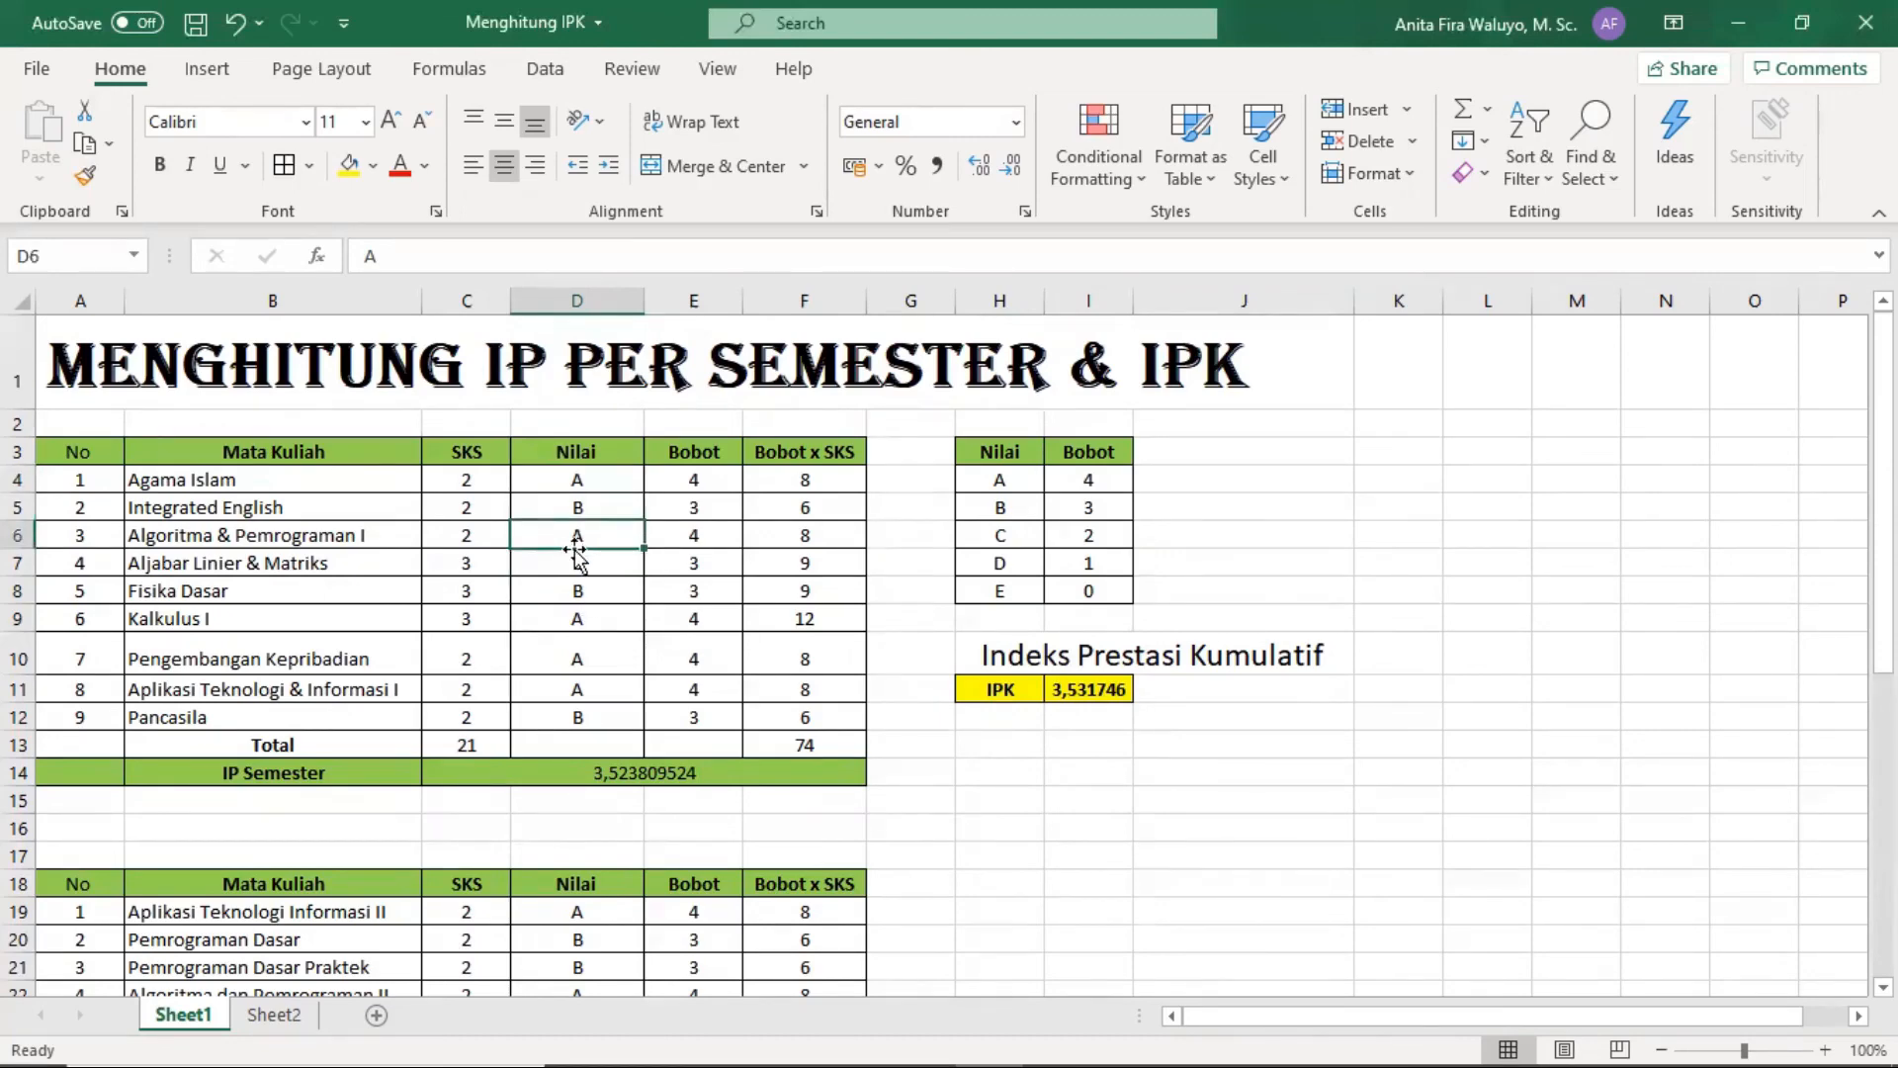